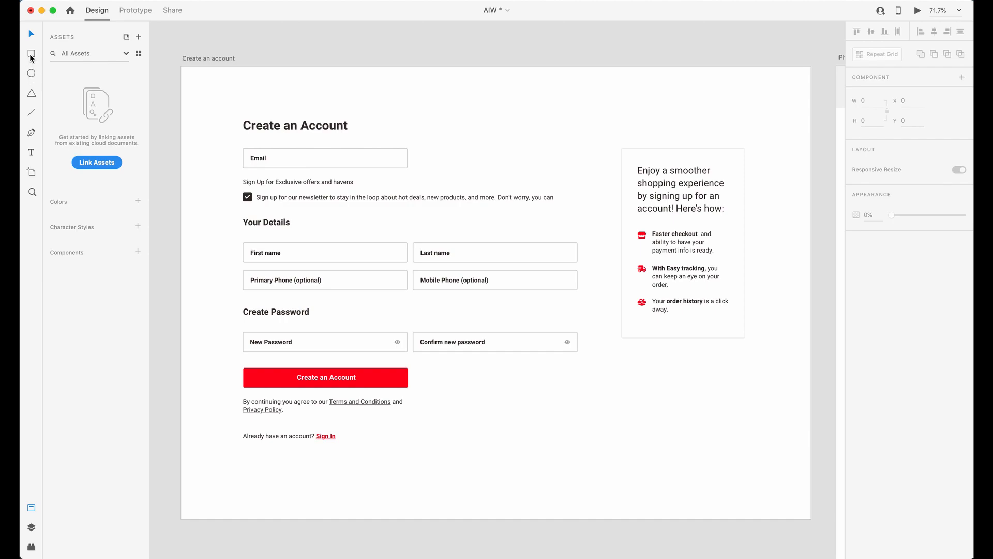
Draw a rectangle about 942 × 927 over the desktop sign-up form and fill it light pink, #FDC0C0.
left_click_drag(212, 104, 583, 469)
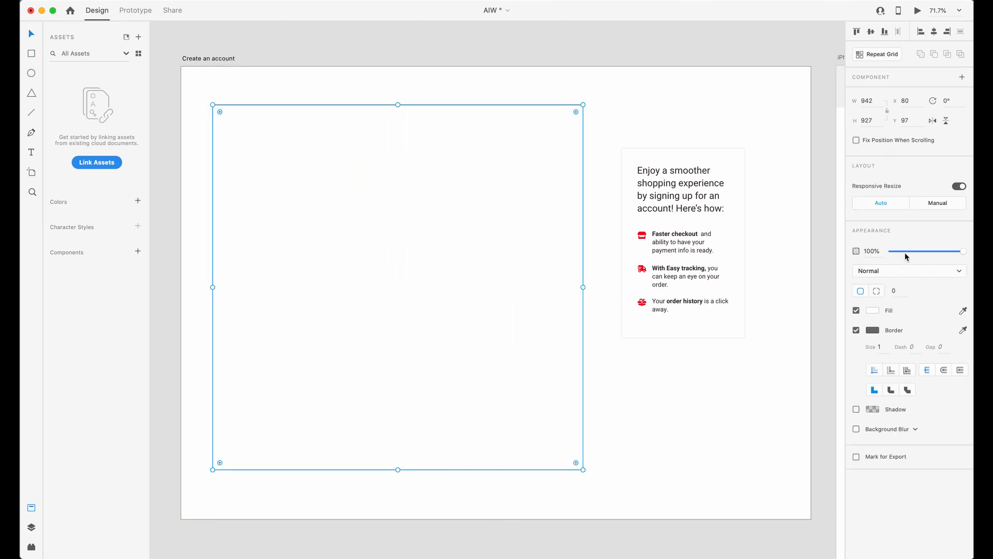
left_click(873, 311)
left_click_drag(779, 272, 763, 257)
left_click(554, 96)
Copy the pink rectangle over the benefits panel beside the form and narrow the copy to about 427 wide.
left_click_drag(421, 206, 613, 204)
left_click_drag(405, 288, 481, 286)
key("super+z")
left_click_drag(408, 287, 611, 288)
Set the opacity of both pink rectangles to 40%.
left_click(501, 300, "shift")
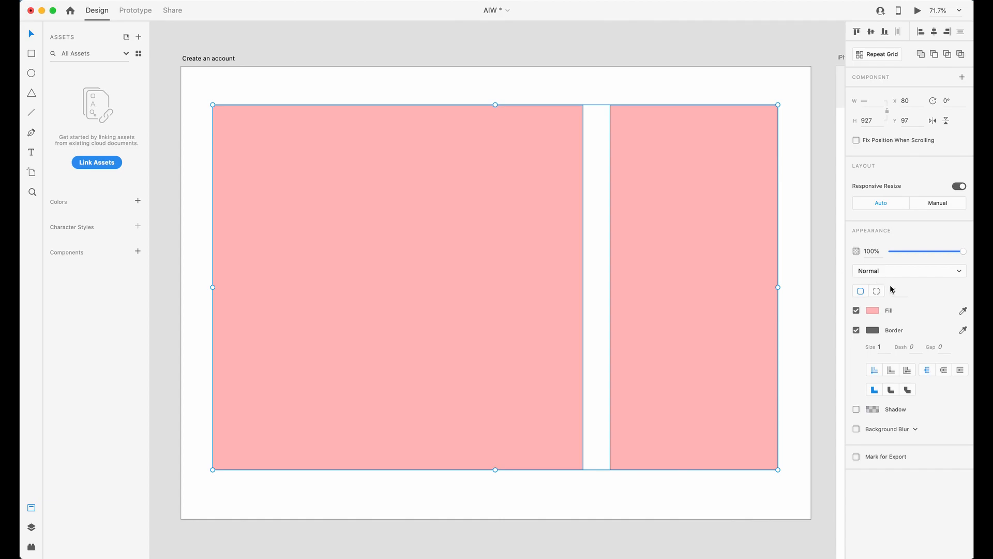
key("4")
left_click(492, 158)
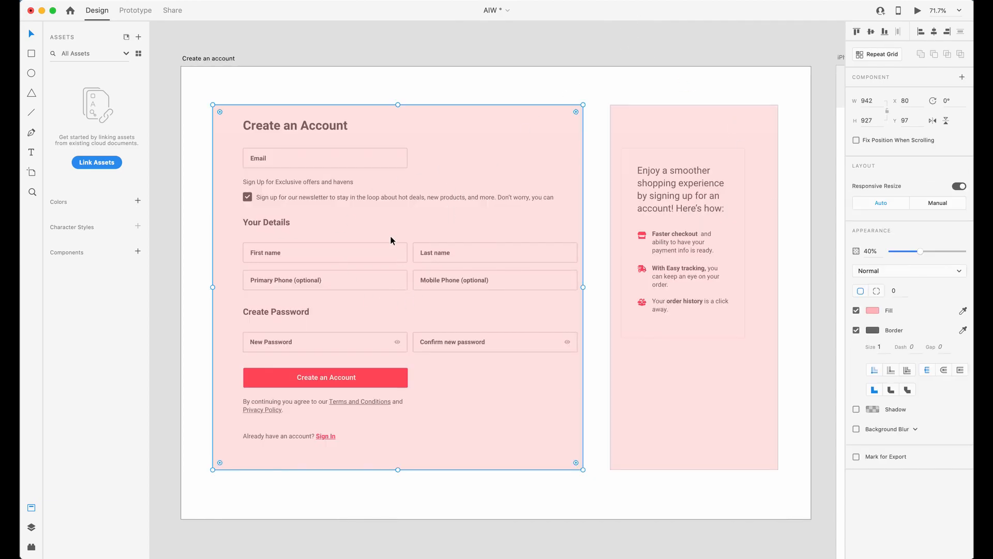
Widen the rectangle over the sign-up form to about 963.
left_click(667, 303)
left_click(574, 284)
left_click_drag(583, 287, 591, 287)
Examine how the two overlaid desktop regions relate to the heading and benefits in the iPhone 6/7/8 – 31 artboard.
left_click(674, 236)
scroll(746, 215, "up", 6)
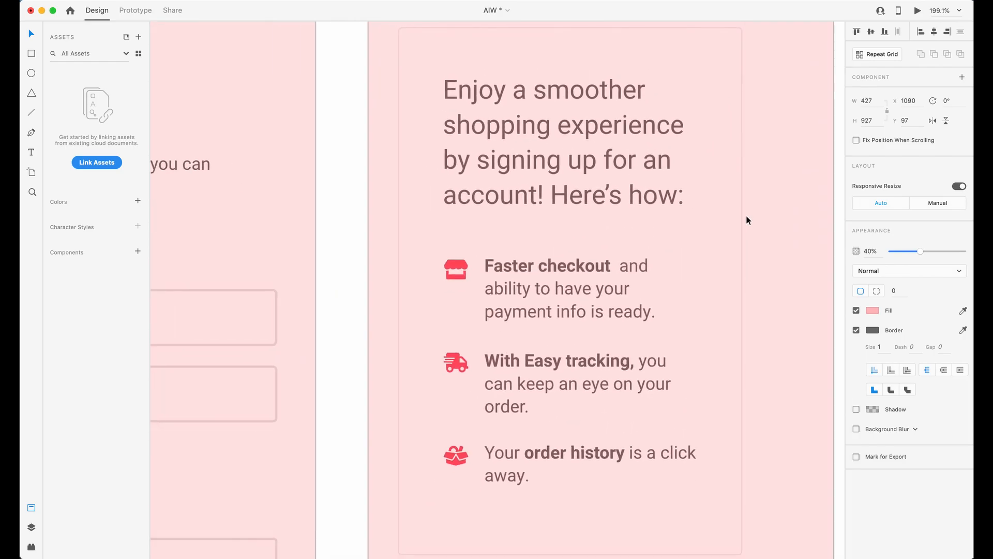
scroll(746, 215, "down", 1)
scroll(558, 311, "down", 5)
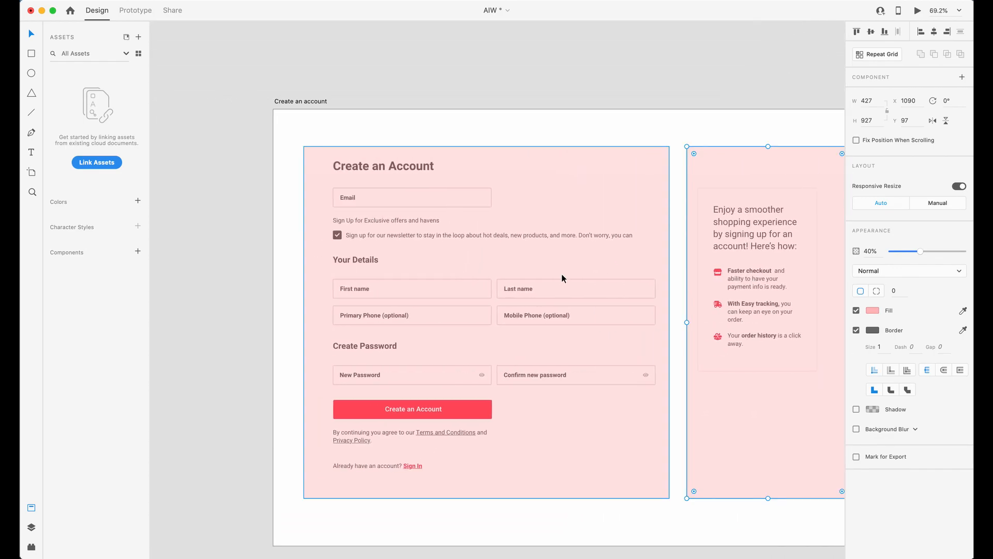
scroll(563, 278, "down", 4)
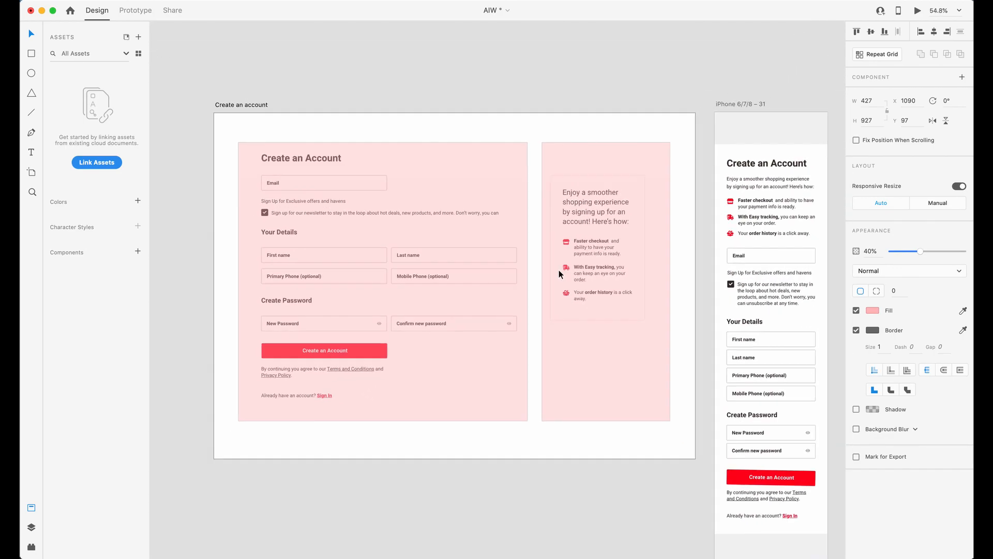
scroll(559, 274, "down", 2)
left_click(406, 167, "shift")
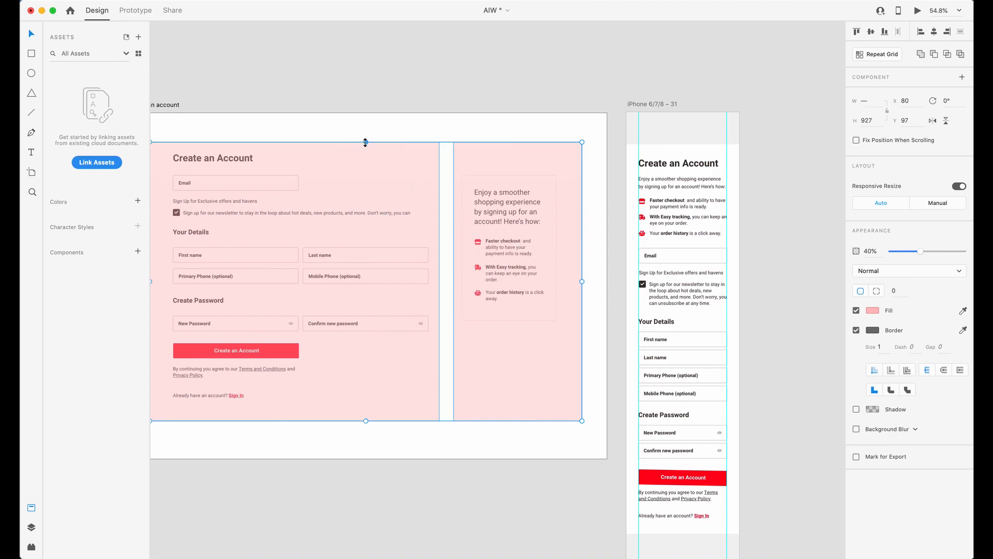
left_click(693, 165)
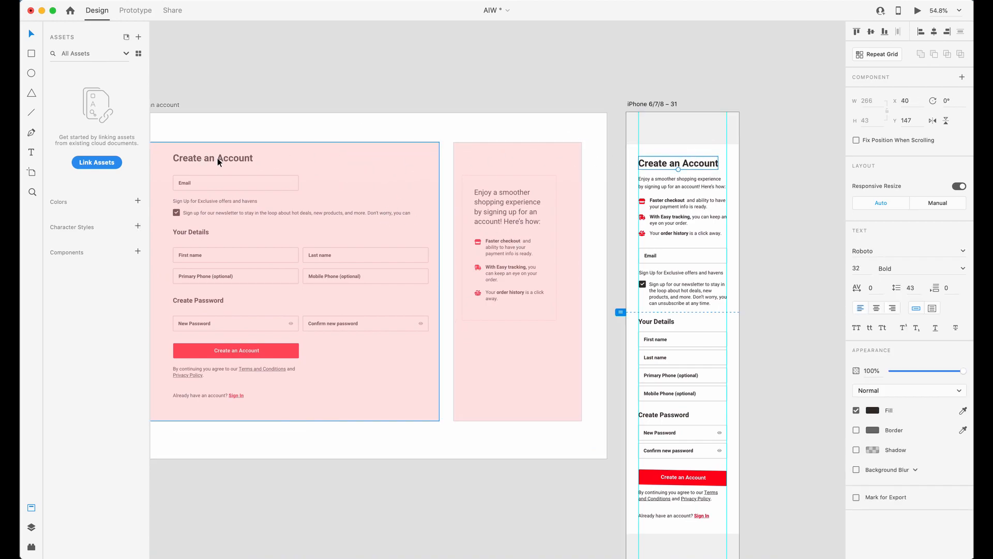
mouse_move(616, 173)
left_mouse_down()
mouse_move(733, 224)
mouse_move(756, 246)
mouse_move(626, 176)
left_mouse_up()
Change the fill of the rectangle over the benefits panel to teal, #64BCC7.
left_click_drag(542, 207, 531, 208)
left_click(873, 311)
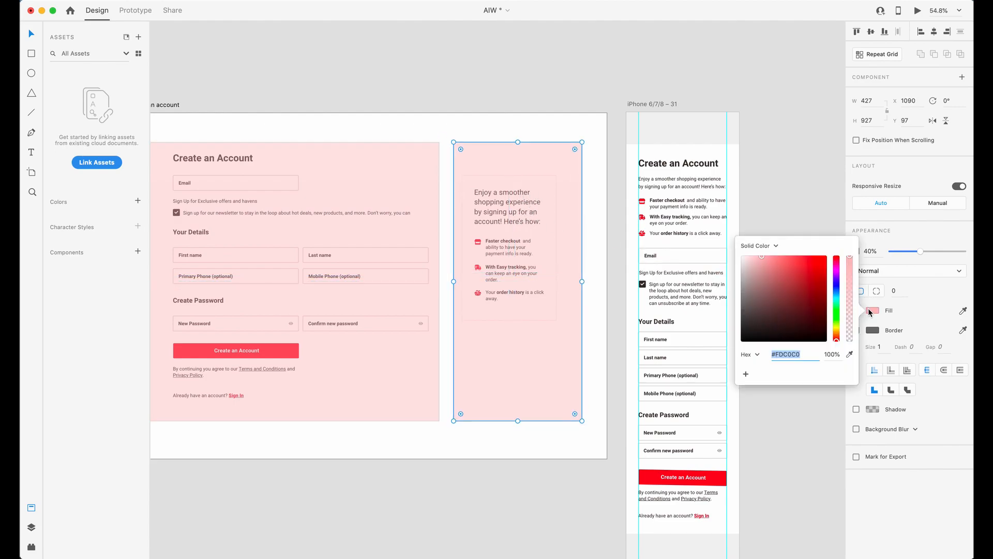
left_click(790, 282)
left_click(836, 297)
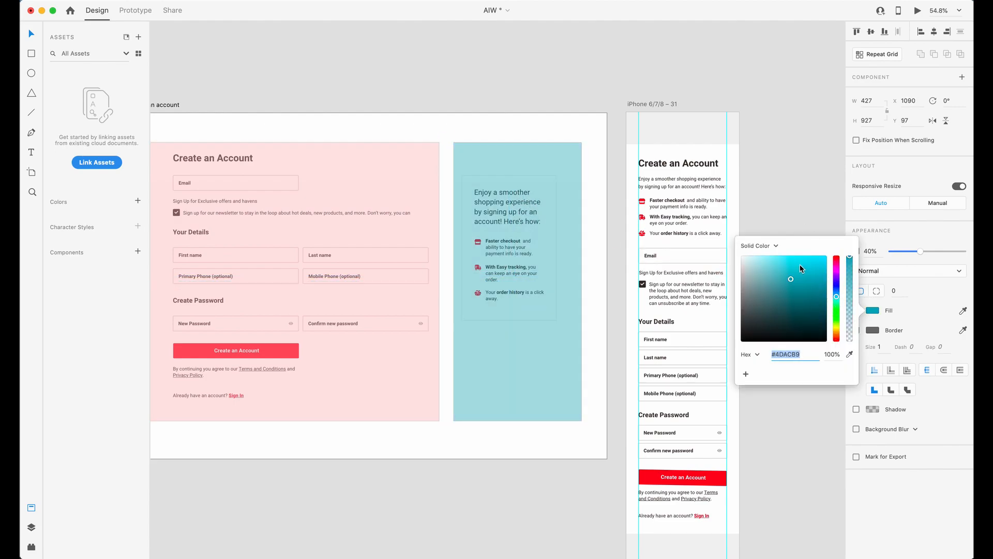
left_click(784, 274)
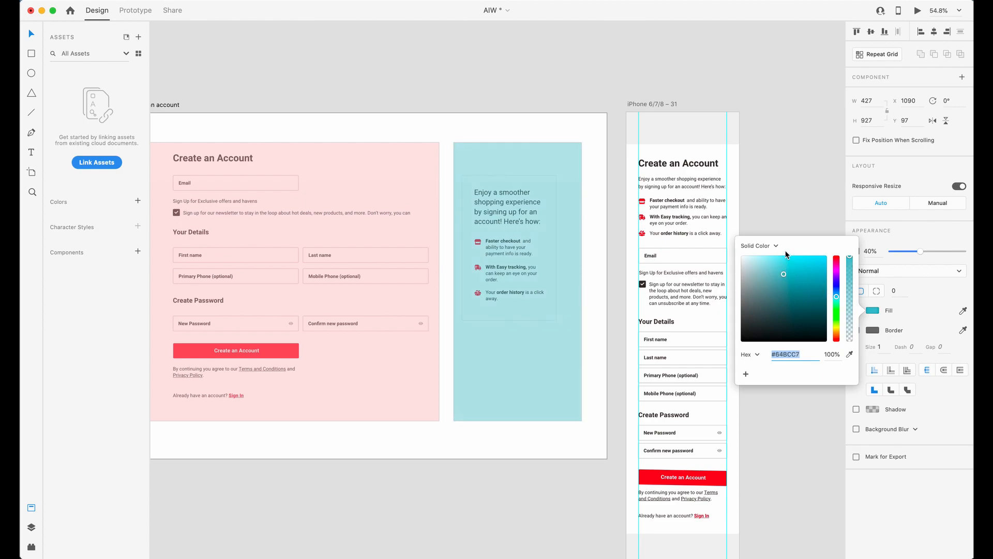
left_click(745, 224)
Compare the order of the form and benefits regions in the desktop layout with the mobile layout.
left_click(571, 268)
left_click(750, 239)
scroll(571, 265, "left", 2)
scroll(572, 265, "down", 1)
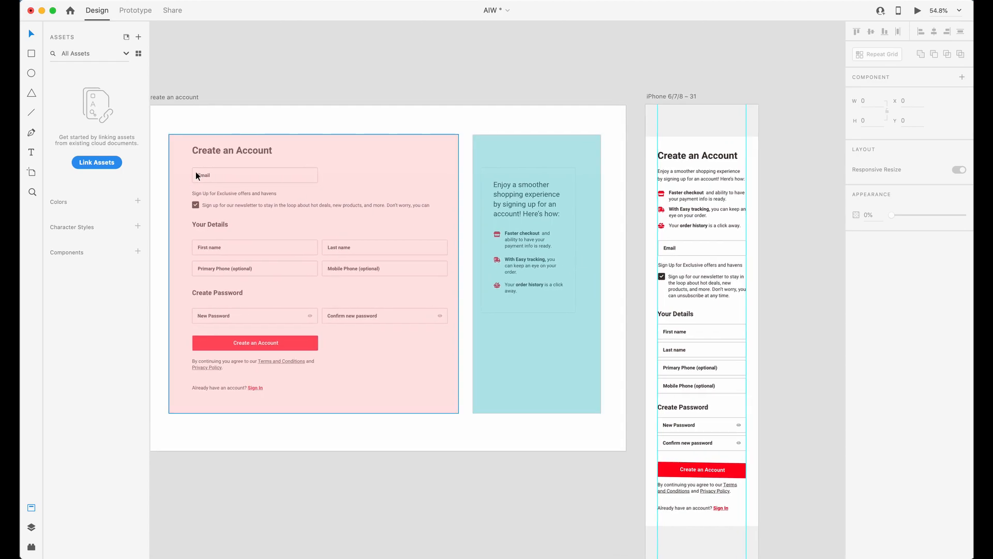
left_click(207, 186)
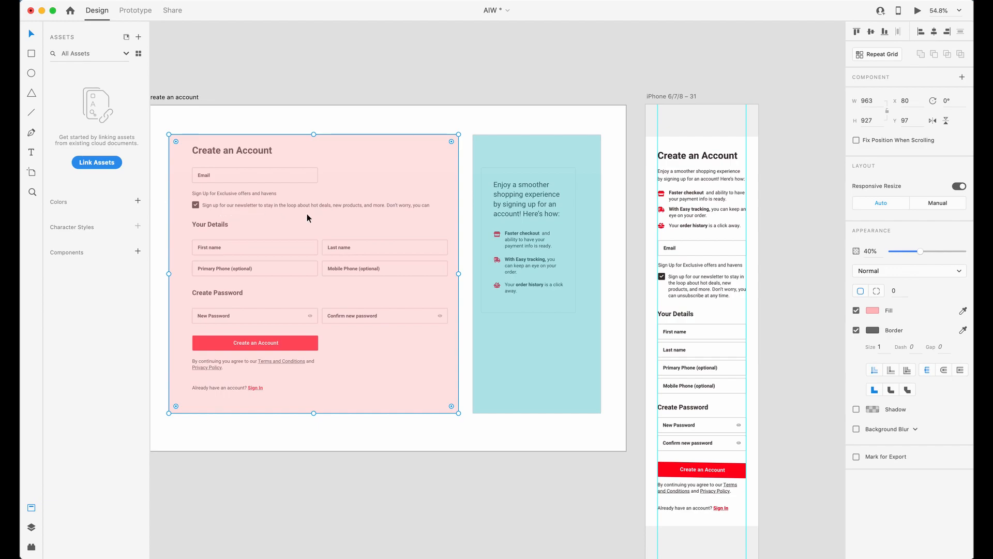
scroll(745, 325, "down", 3)
left_click_drag(776, 297, 659, 381)
left_click_drag(767, 387, 752, 507)
Lower the upper edge of both region rectangles below the Create an Account heading, making them about 831 high.
left_click(406, 315)
left_click(476, 141, "shift")
left_click_drag(387, 121, 385, 150)
Duplicate the pink form rectangle, move it over the desktop heading and resize it to about 1437 × 82 across both regions.
left_click(390, 285)
key("super+d")
left_click_drag(422, 362, 419, 333)
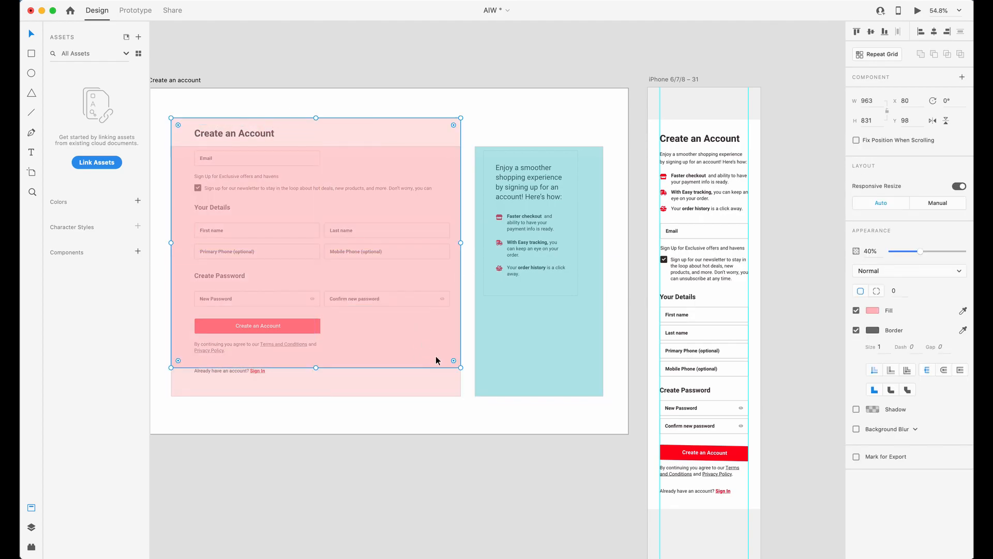
left_click_drag(458, 369, 603, 143)
Change the fill of the heading rectangle to lavender.
left_click(873, 311)
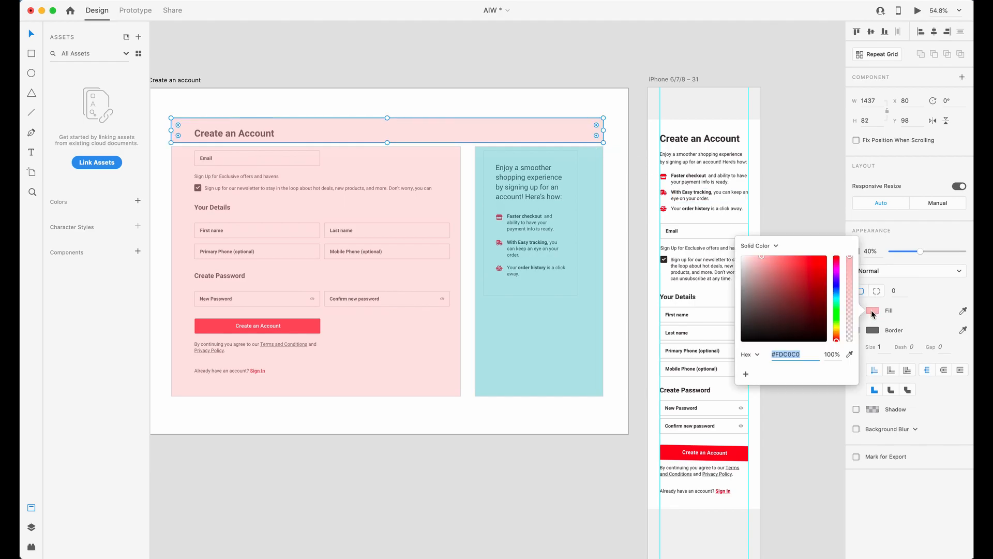
left_click_drag(834, 291, 835, 284)
left_click(568, 62)
Copy the lavender heading rectangle over the mobile Create an Account heading and narrow it to the content width.
left_click(480, 131)
left_click_drag(297, 131, 754, 145)
scroll(763, 148, "right", 5)
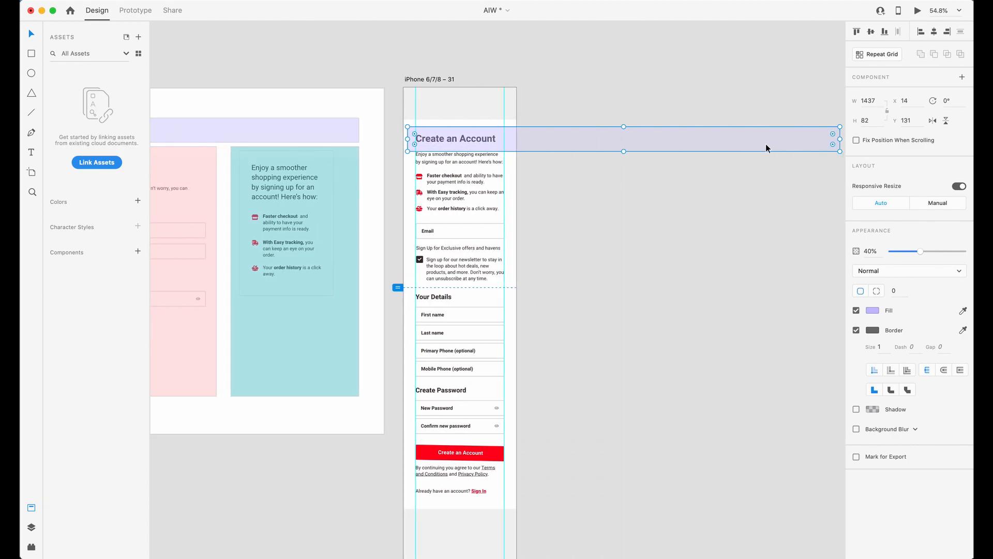
left_click_drag(835, 143, 502, 140)
left_click(452, 150)
Copy the teal rectangle onto the mobile artboard and resize it to cover the benefits text below the heading.
scroll(534, 144, "left", 10)
left_click_drag(351, 220, 679, 215)
key("super+z")
left_click_drag(533, 215, 699, 230)
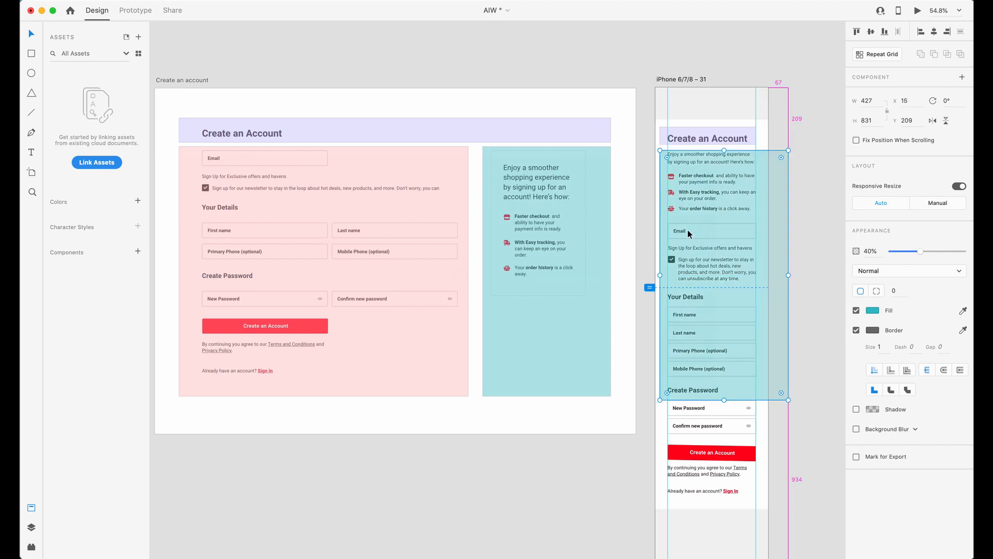
left_click_drag(788, 400, 759, 218)
Copy the pink rectangle onto the mobile artboard and resize it to about 337 × 924 over the form fields.
left_click_drag(259, 215, 738, 289)
scroll(725, 290, "right", 5)
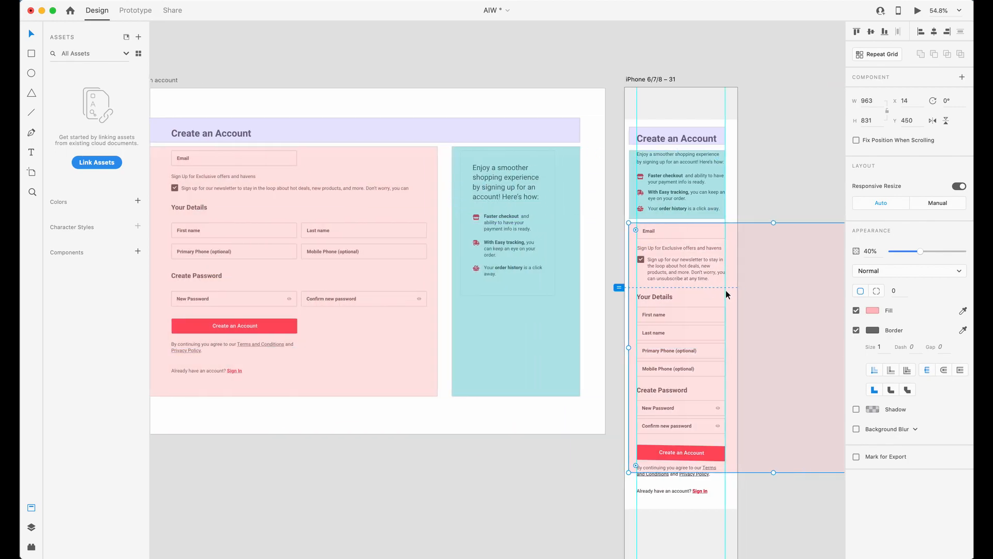
left_click_drag(753, 476, 560, 500)
scroll(562, 466, "left", 7)
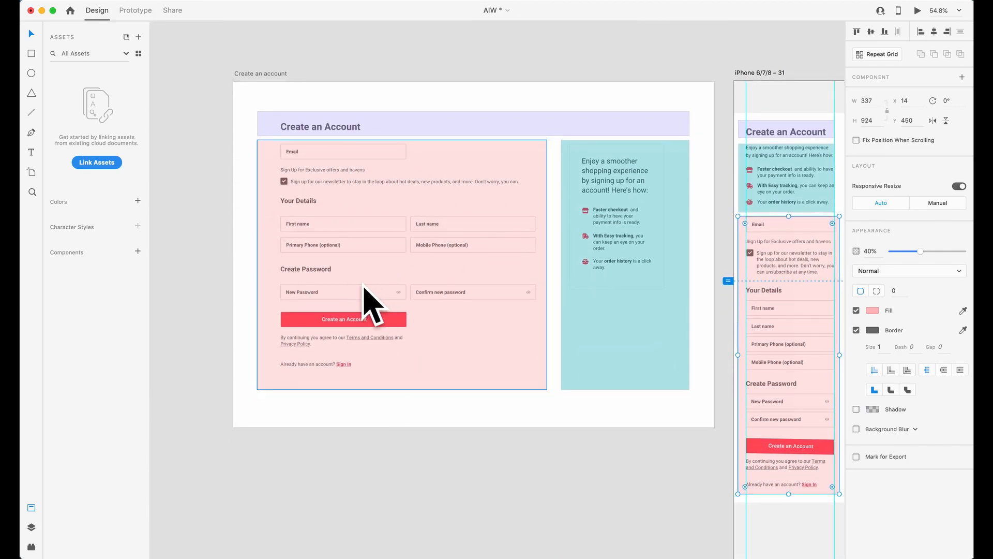
left_click(514, 55)
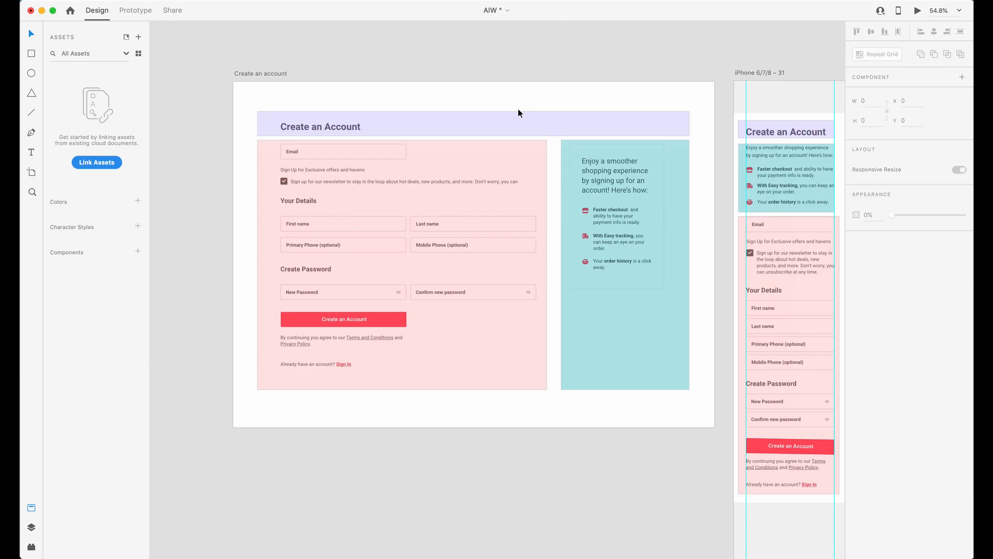
scroll(631, 82, "right", 1)
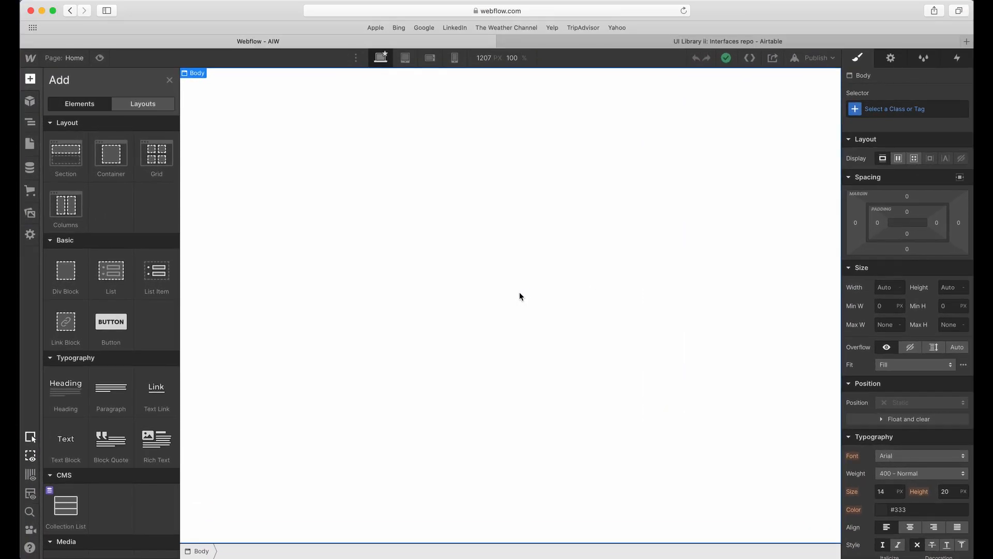
Switch to Webflow and add a div block to the page body.
left_click(520, 295)
left_click(30, 79)
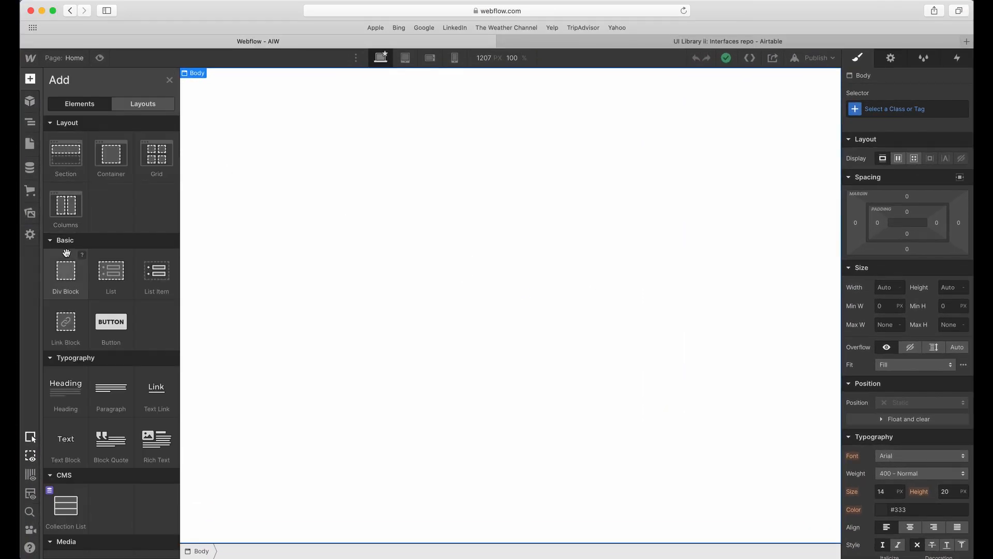
left_click(64, 273)
Give the new div block the class section-aiw-1.
left_click(890, 108)
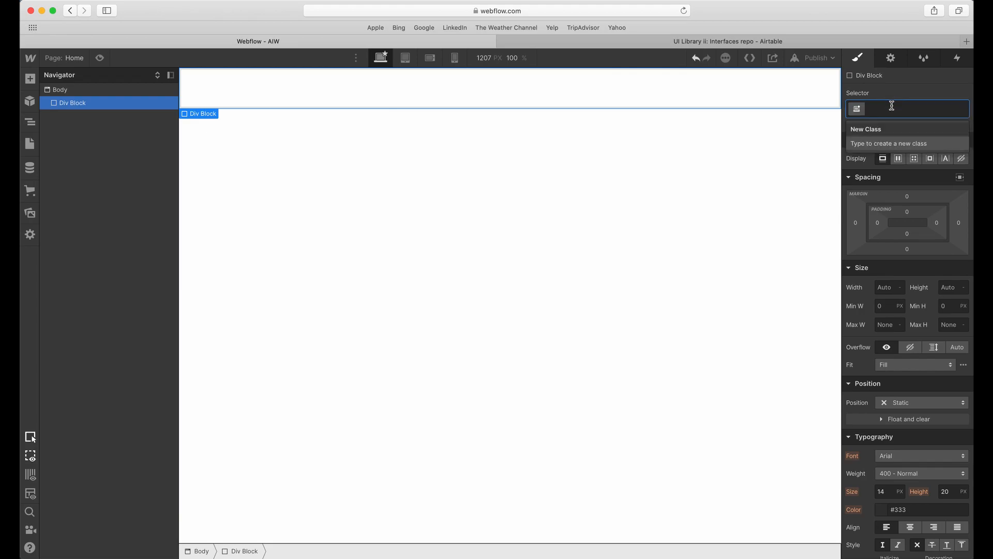
type("section-ai")
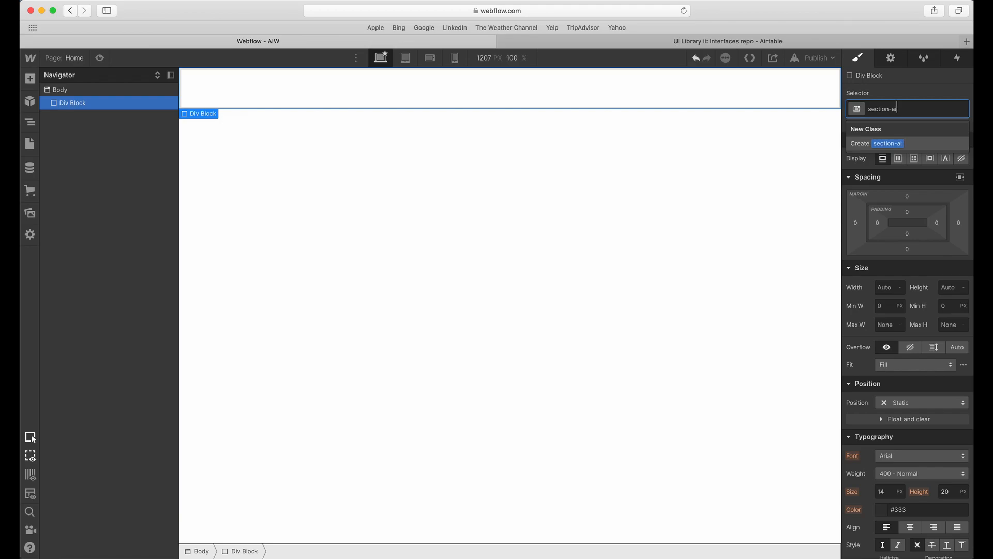
type("w-1")
key("Return")
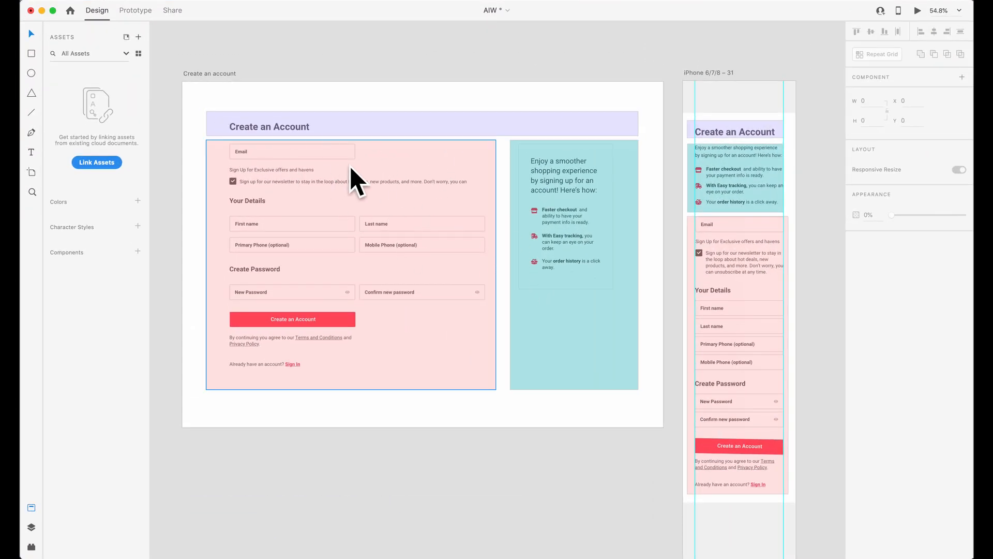
Switch to Adobe XD and examine the heading, form and benefits regions of the desktop layout.
left_click(291, 130)
left_click(275, 171)
left_click(545, 168)
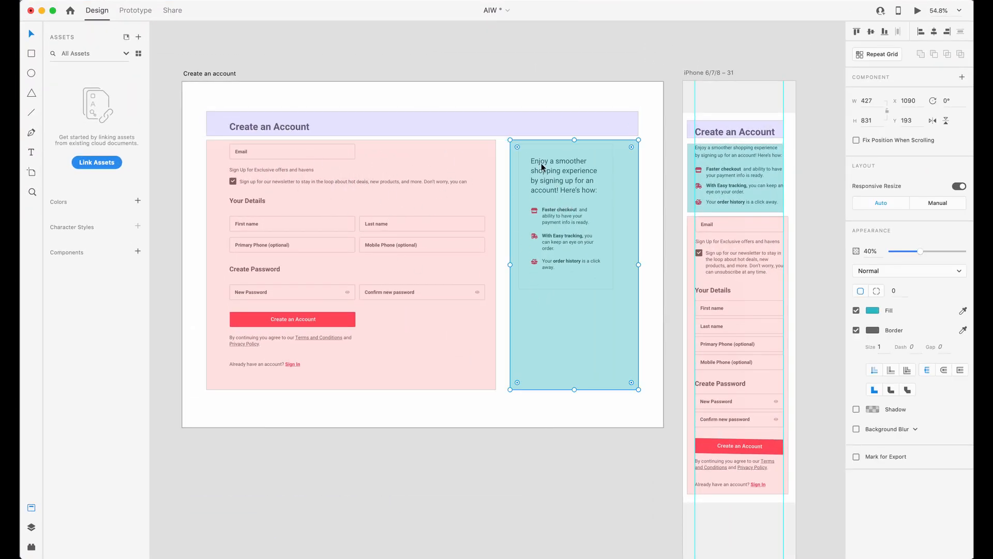
left_click(466, 210)
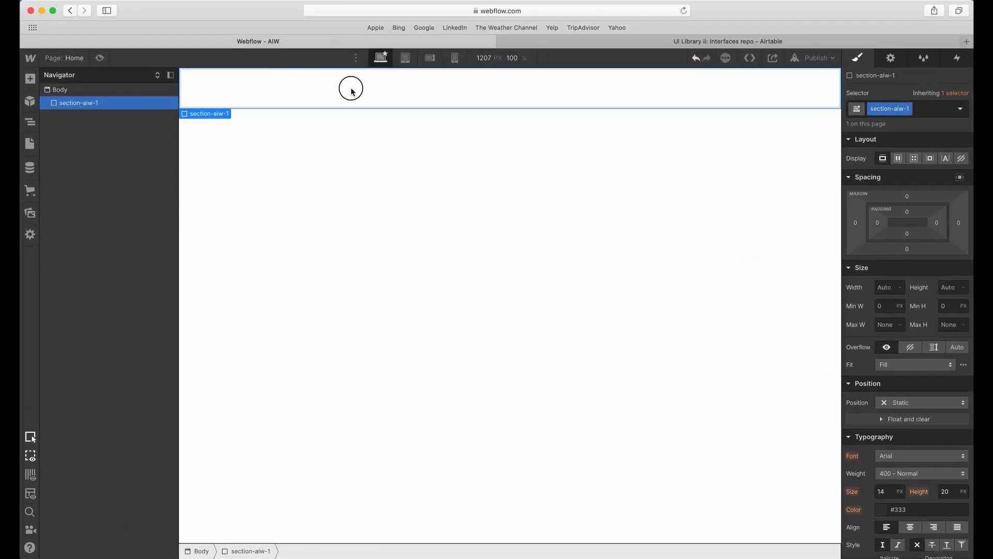
In Webflow, nest a div block inside section-aiw-1 and give it the class maingrid-aiw-1.
left_click(30, 79)
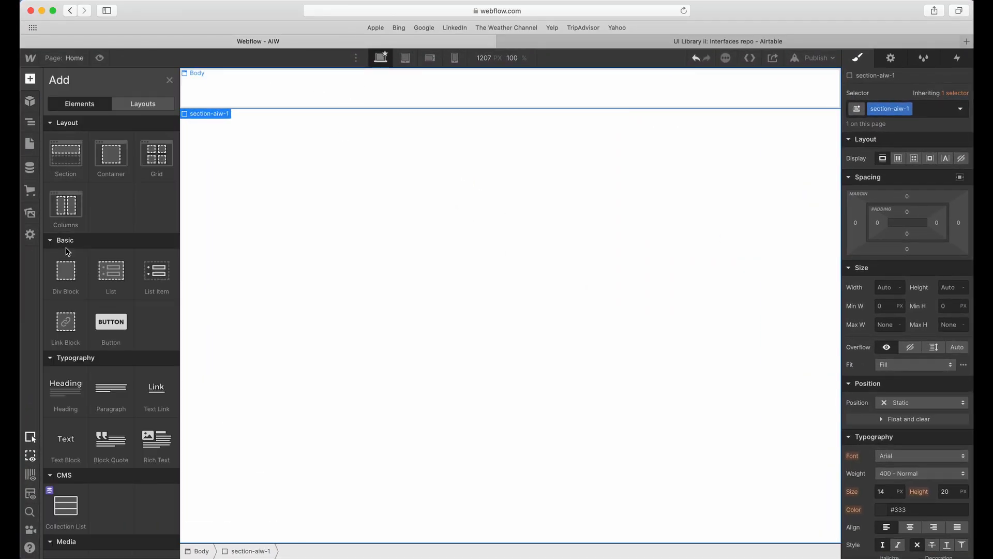
left_click_drag(61, 265, 222, 238)
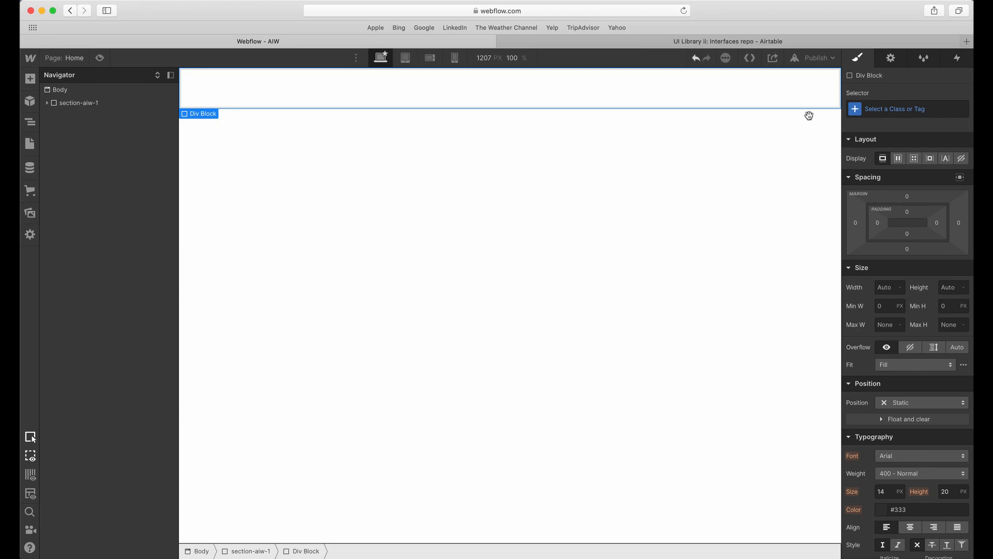
left_click(901, 109)
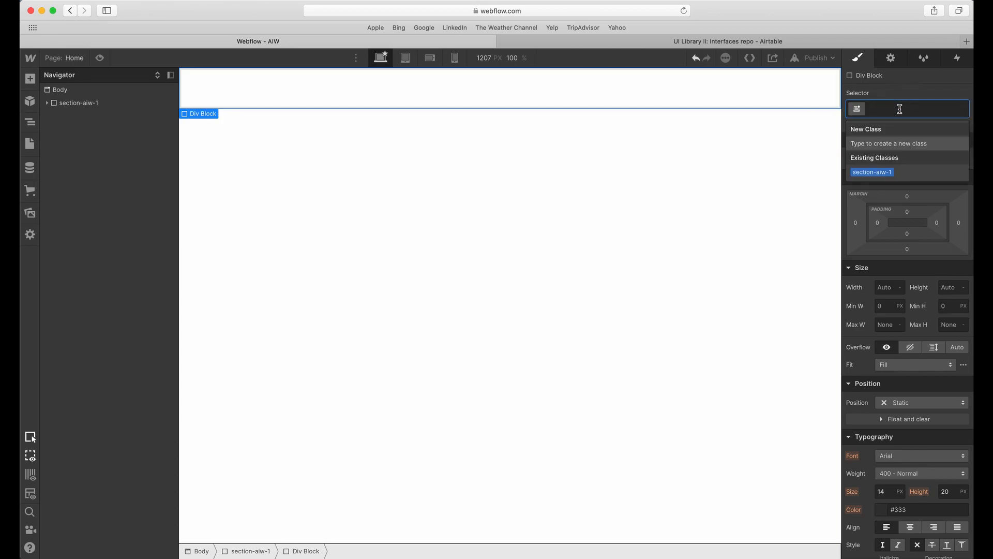
type("maingrid-aiw-1")
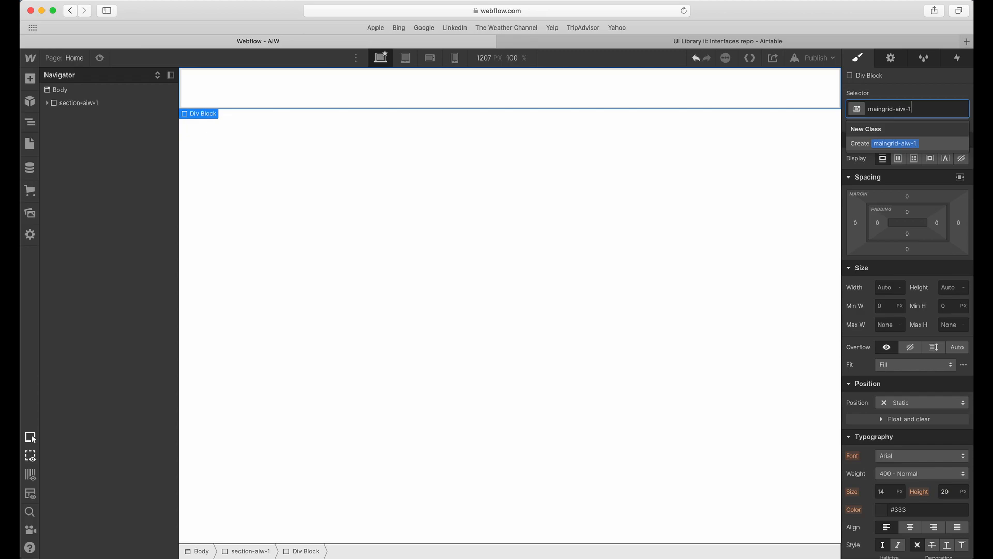
key("Return")
Set the display of maingrid-aiw-1 to grid and review its column and row settings.
left_click(914, 159)
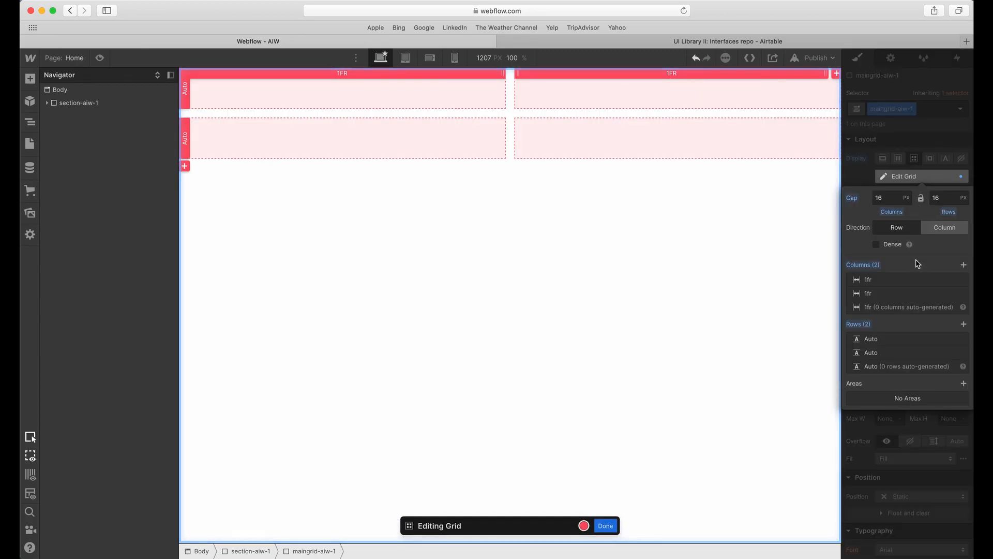
left_click(900, 148)
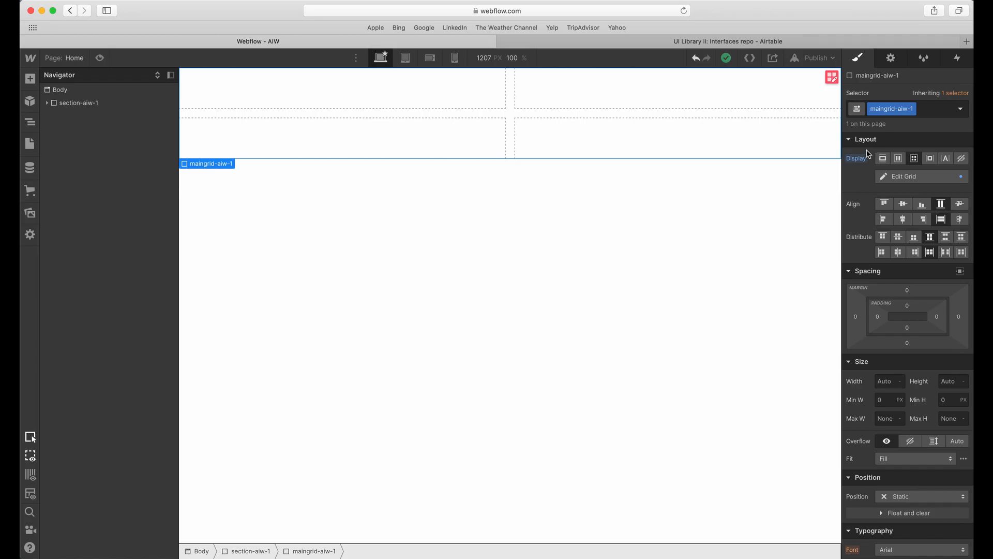
left_click(904, 176)
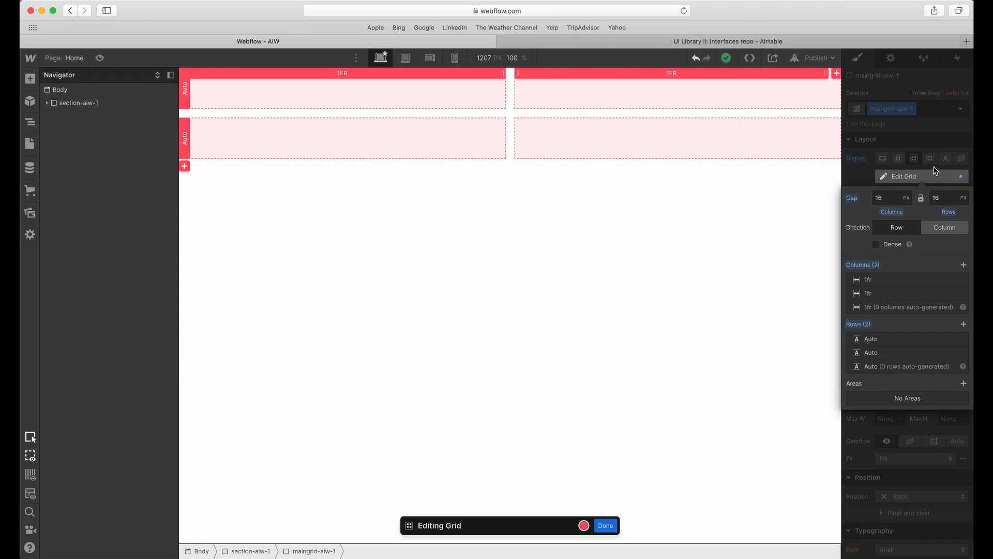
key("Escape")
left_click(257, 124)
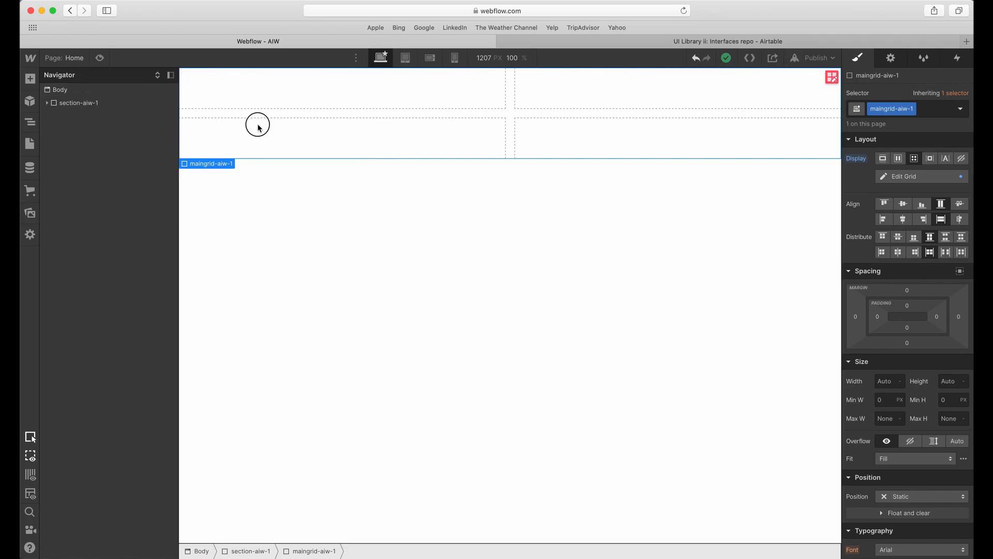
Add a div block to maingrid-aiw-1 and extend it across both columns of the first row.
left_click(29, 78)
left_click(54, 260)
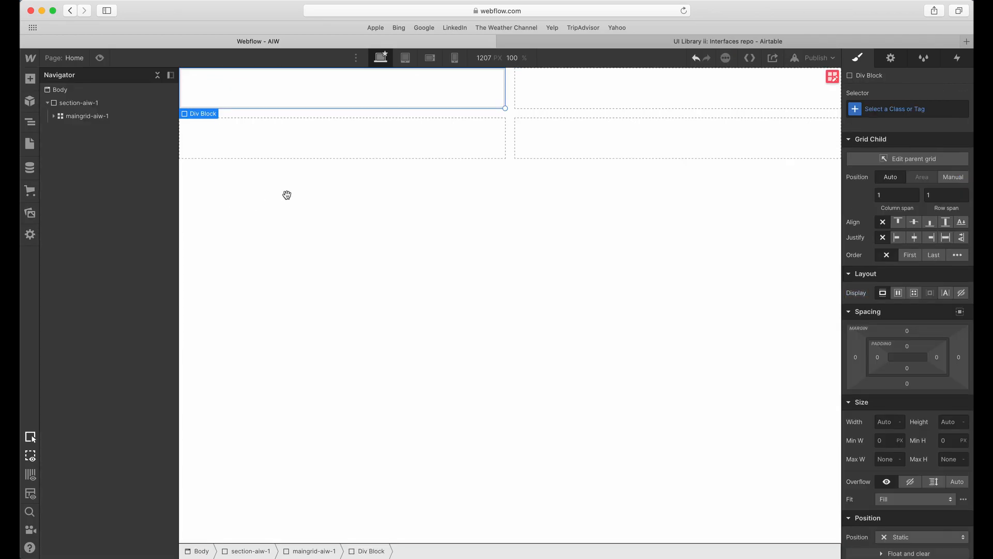
key("ctrl+Up")
left_click(427, 283)
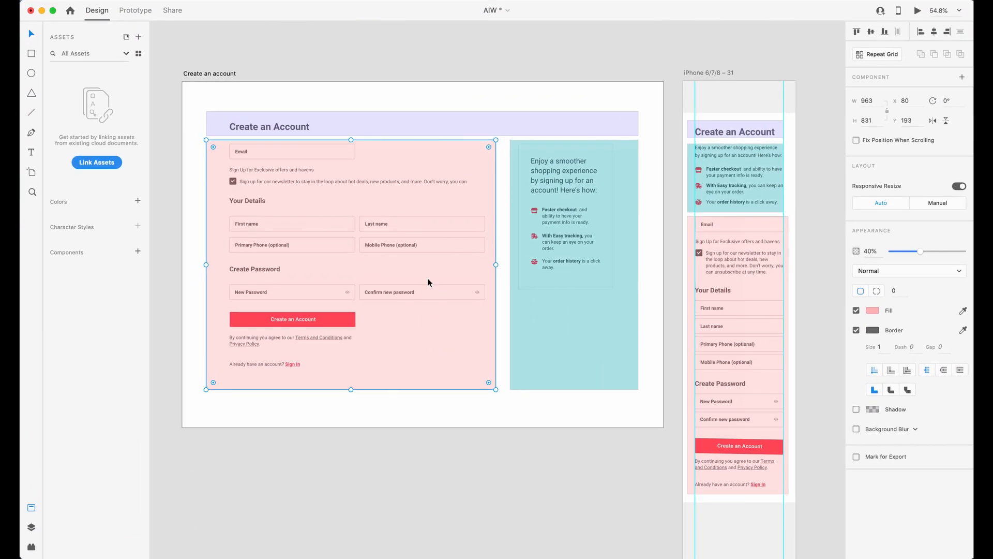
key("ctrl+Up")
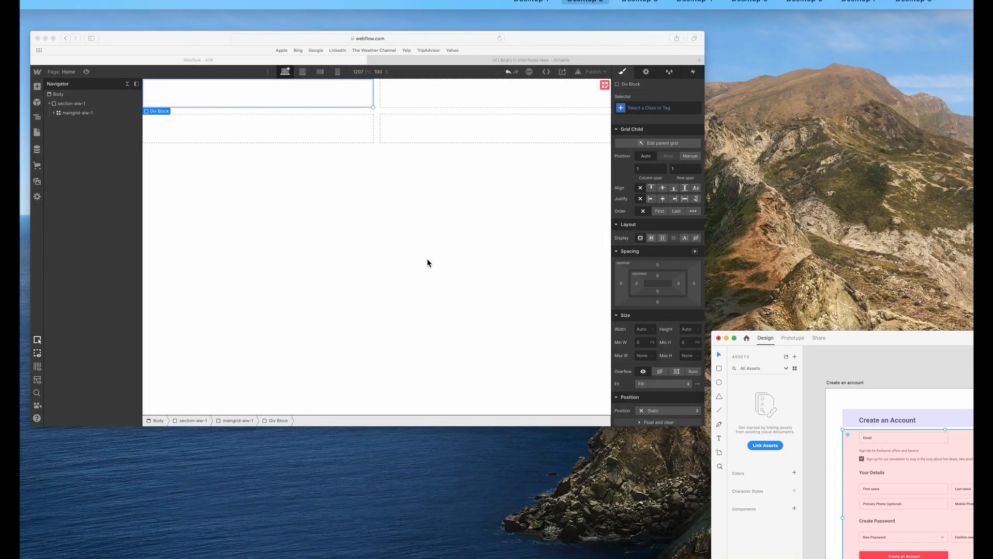
left_click(427, 260)
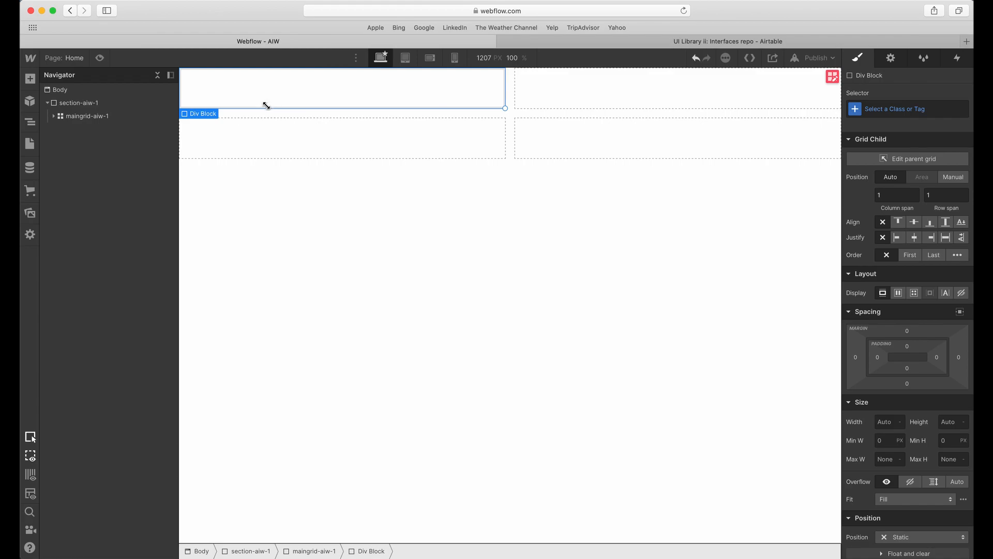
left_click(241, 102)
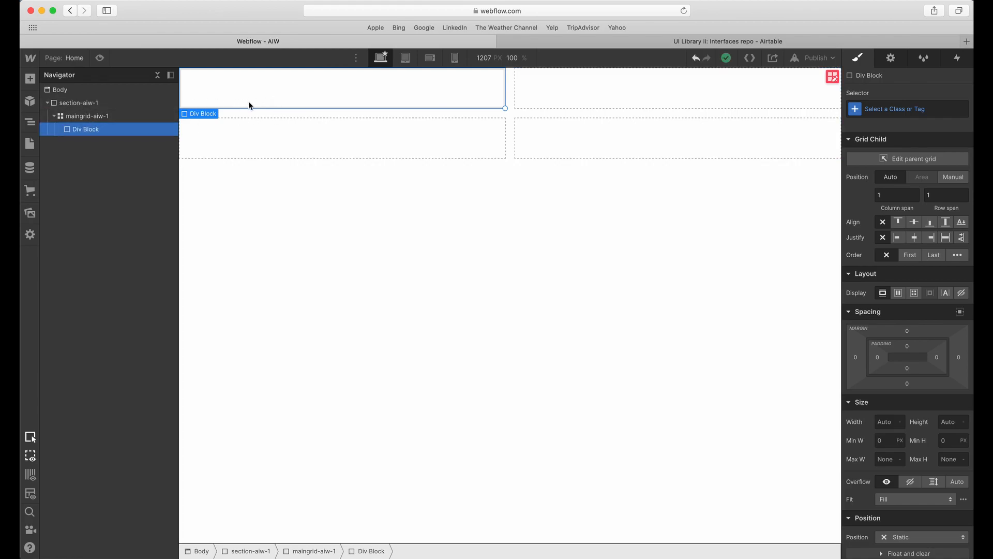
left_click_drag(505, 108, 710, 102)
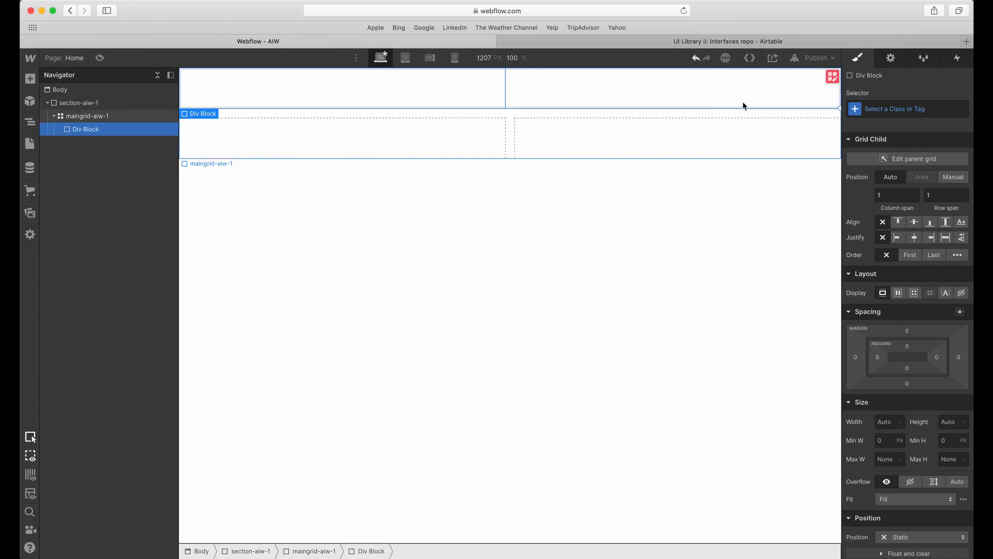
Give the div block spanning the first grid row the class topmain-aiw-1.
left_click(907, 109)
type("top")
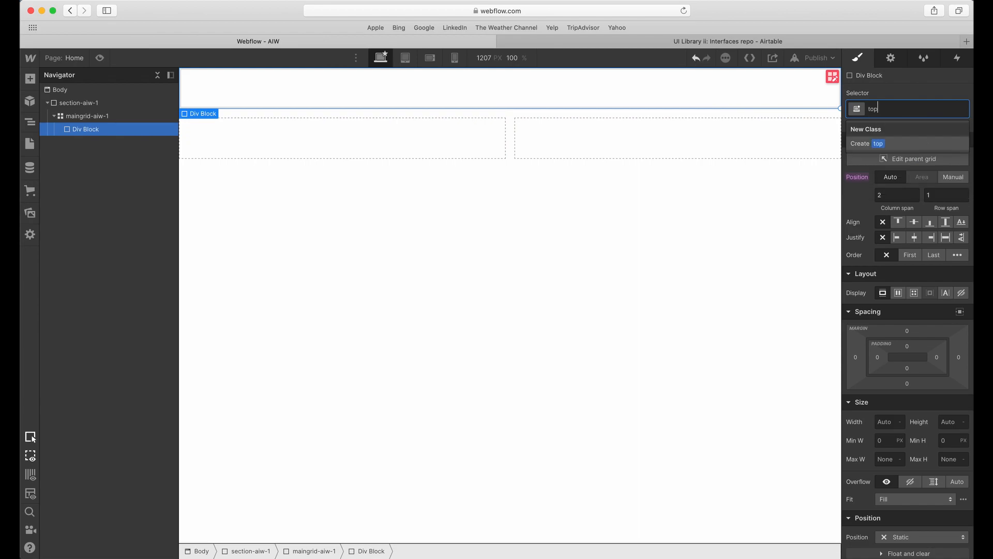
type("main-aiw-1")
key("Return")
Add a div block in the first cell of the grid's second row and give it the class leftmainarea-aiw-1.
left_click(361, 127)
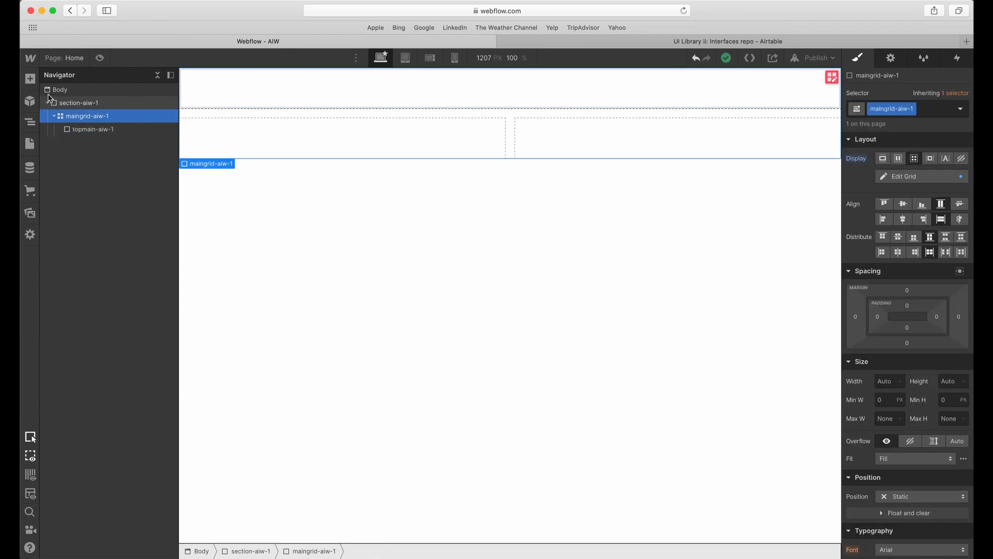
left_click(31, 79)
left_click_drag(60, 292, 374, 184)
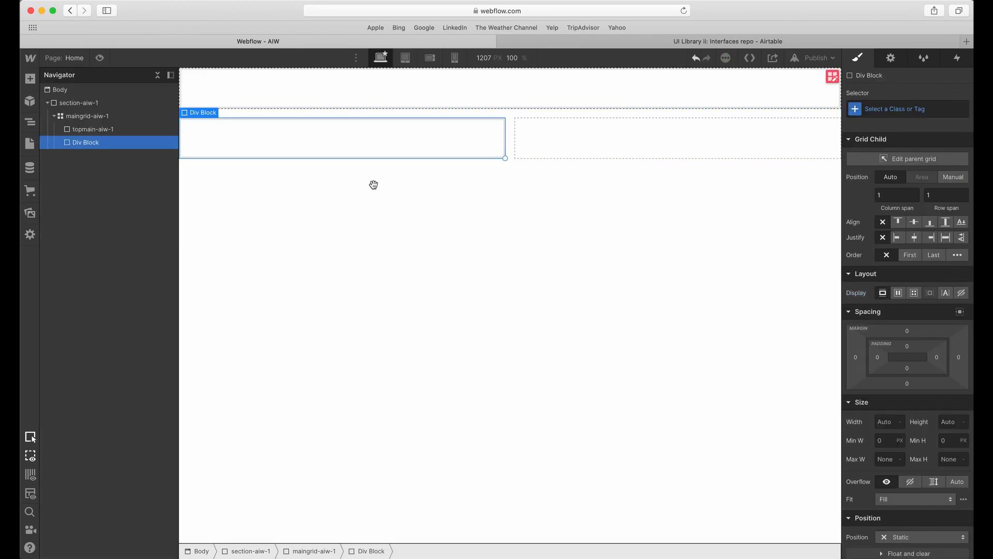
left_click(853, 109)
type("mai")
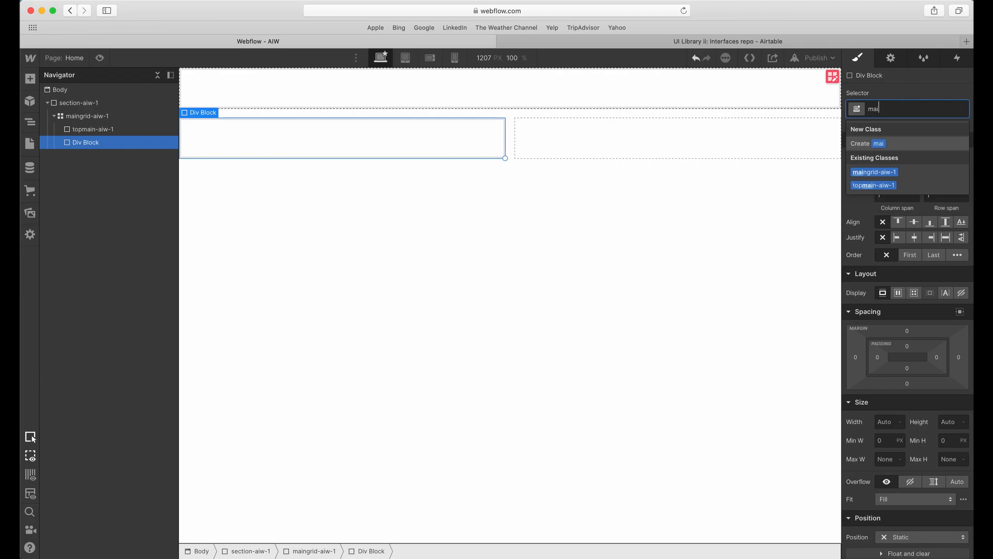
key("BackSpace")
key("BackSpace")
key("BackSpace")
key("BackSpace")
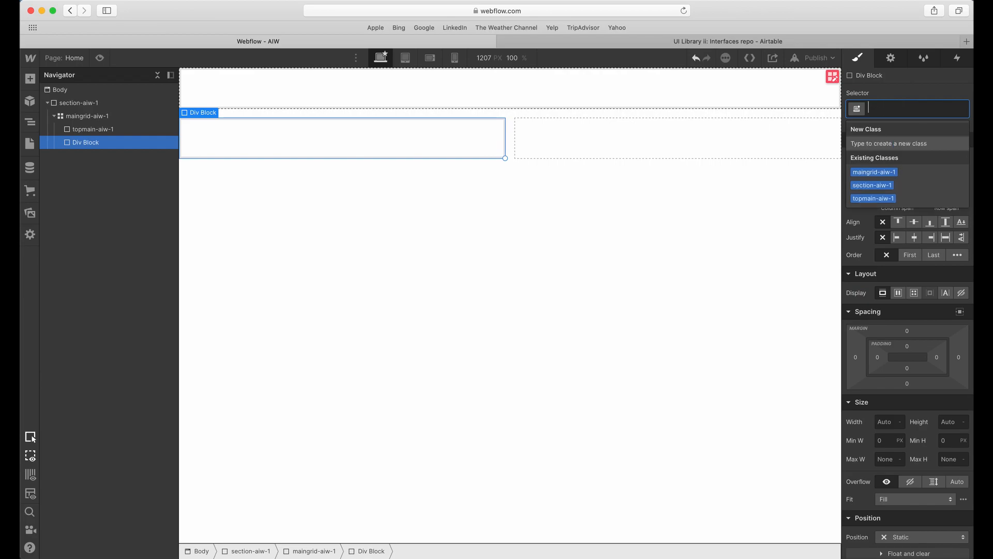
type("left")
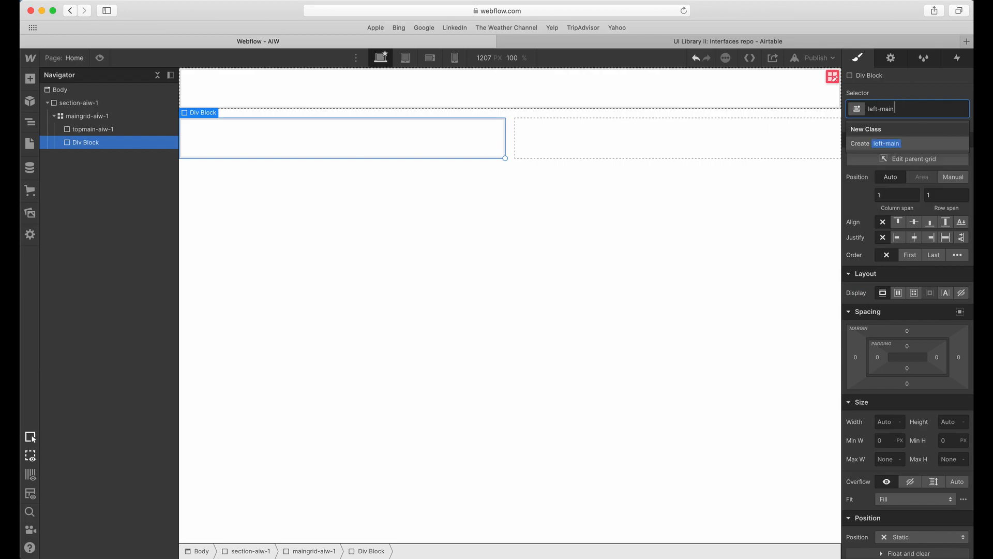
type("mainare")
key("Return")
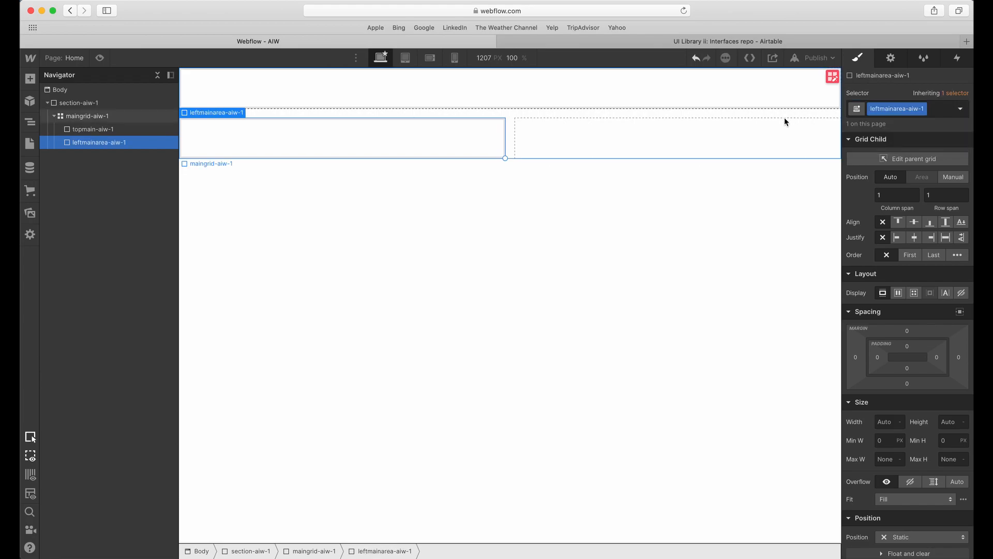
Add a div block in the second cell of the grid's second row and give it the class rightmainarea-aiw-1.
left_click(626, 132)
left_click(30, 79)
left_click_drag(57, 275, 785, 156)
left_click(892, 105)
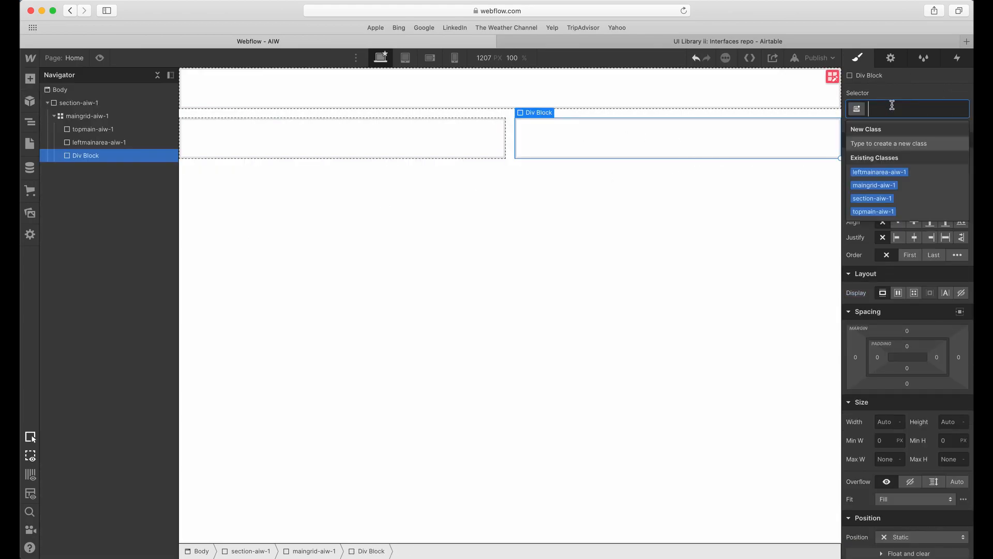
type("rightmainarea-aiw-1")
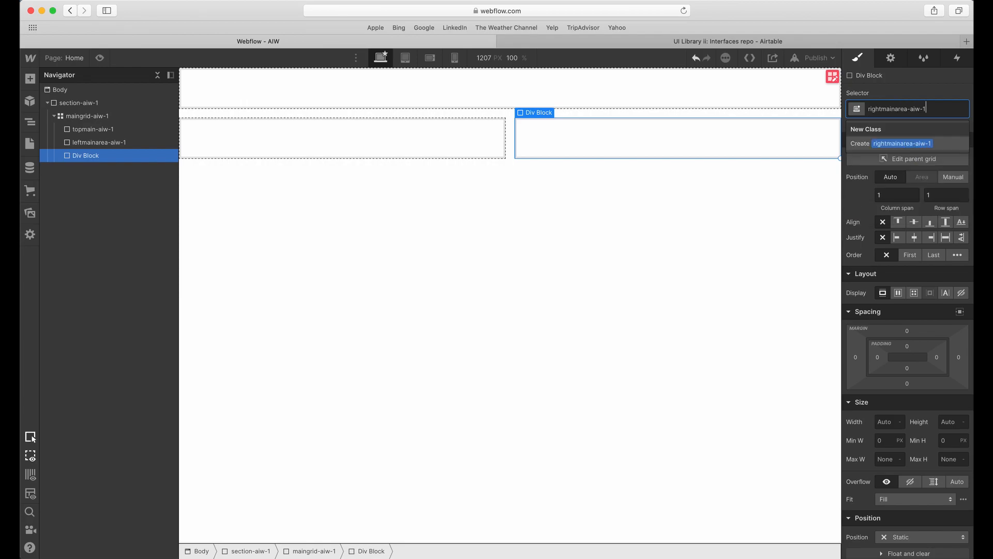
key("Return")
Switch to Adobe XD and compare the widths of the pink form region and the teal benefits region.
left_click(505, 137)
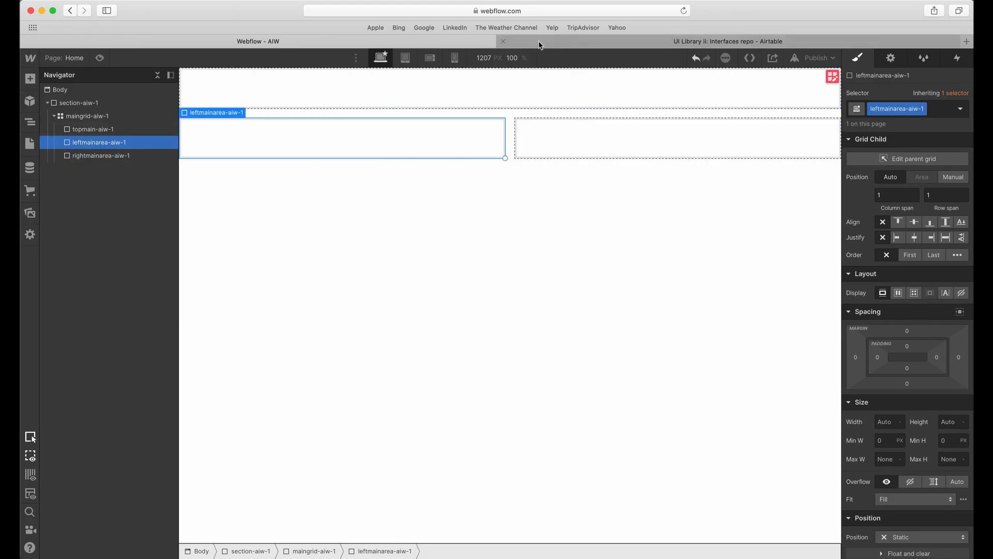
left_click(538, 45)
left_click(486, 42)
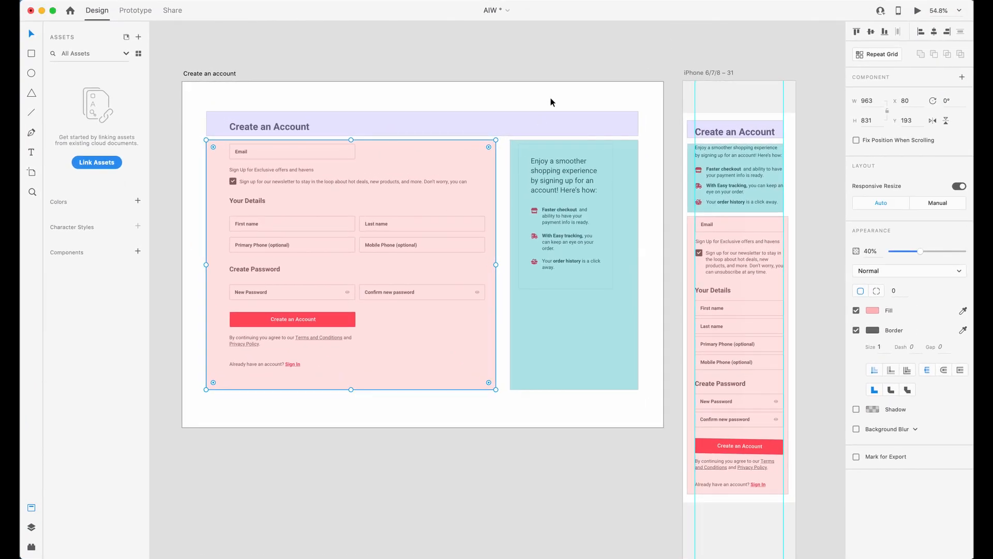
left_click(554, 91)
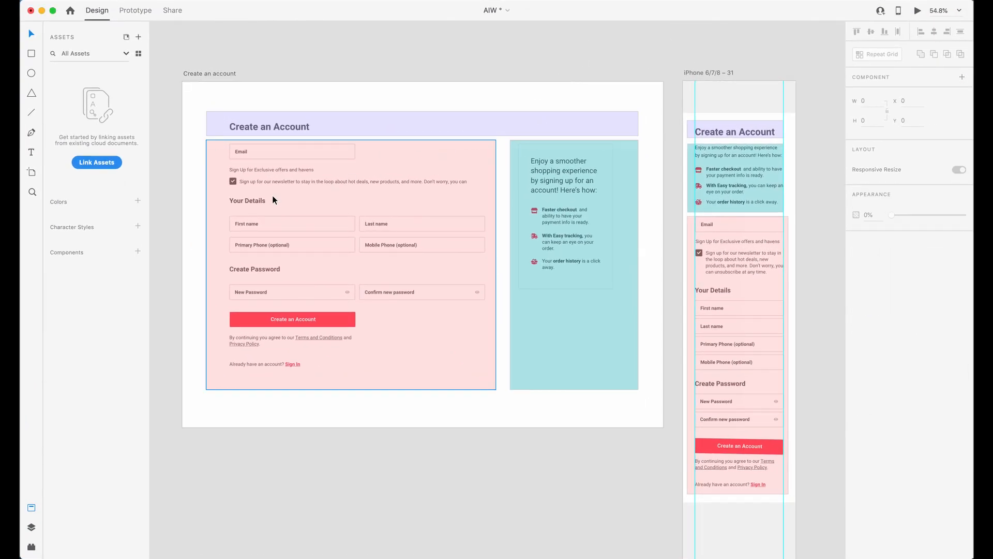
scroll(275, 200, "up", 2)
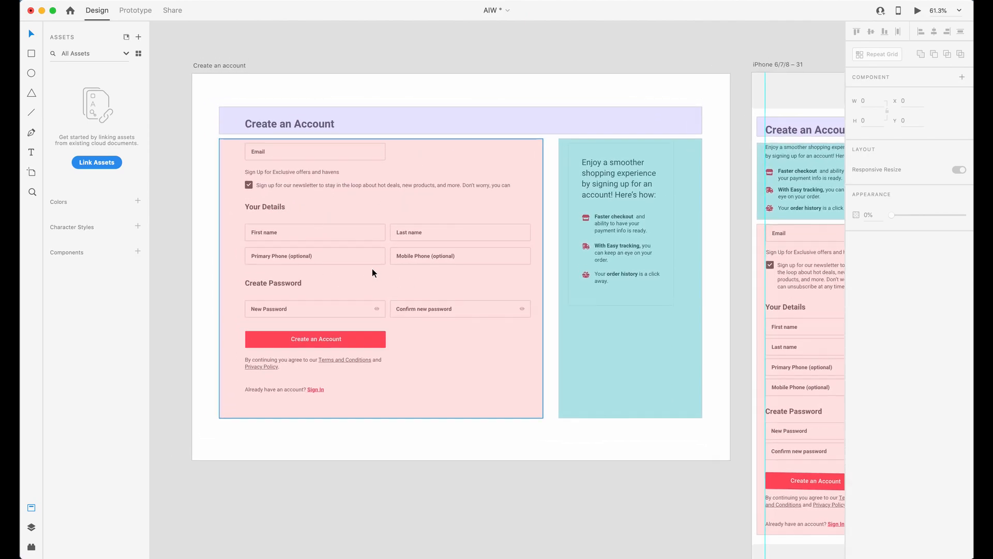
scroll(350, 254, "right", 2)
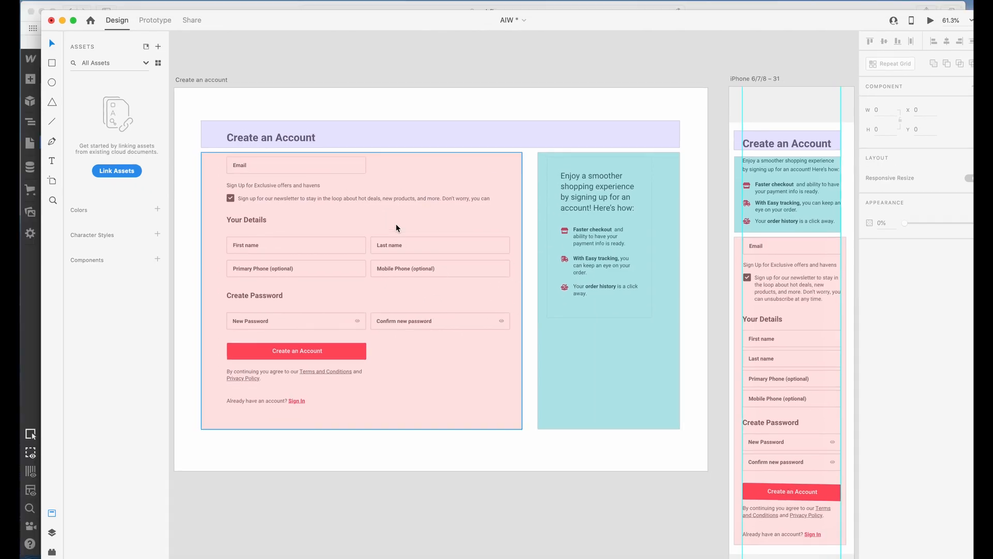
Return to Webflow and set the first column of maingrid-aiw-1 to 2fr.
key("ctrl+Up")
left_click(404, 224)
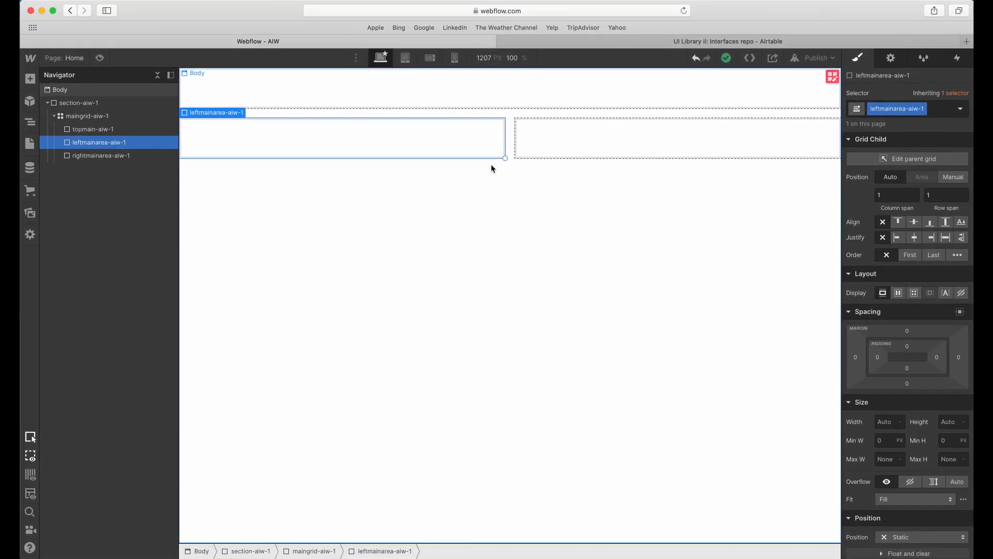
left_click(514, 144)
left_click(833, 76)
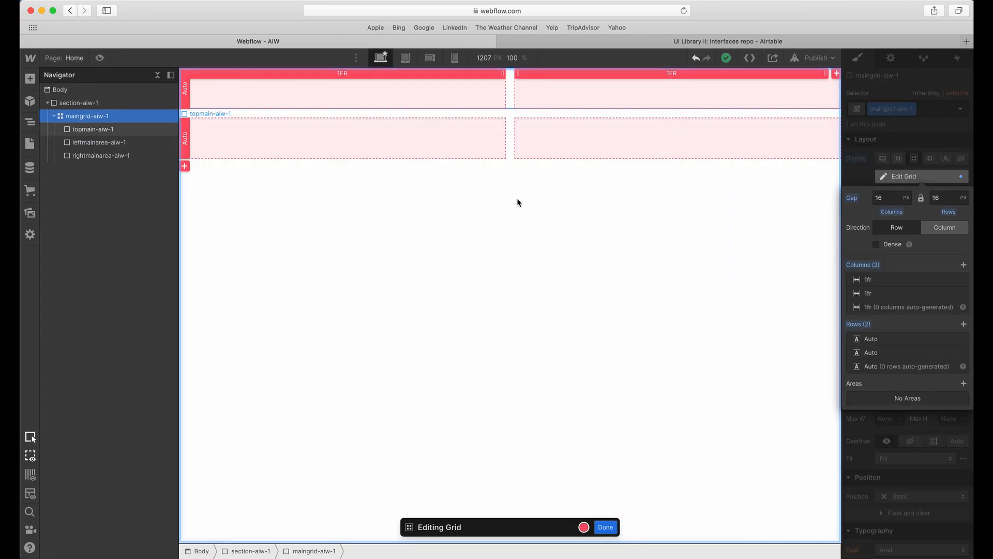
left_click_drag(510, 140, 644, 142)
key("super+z")
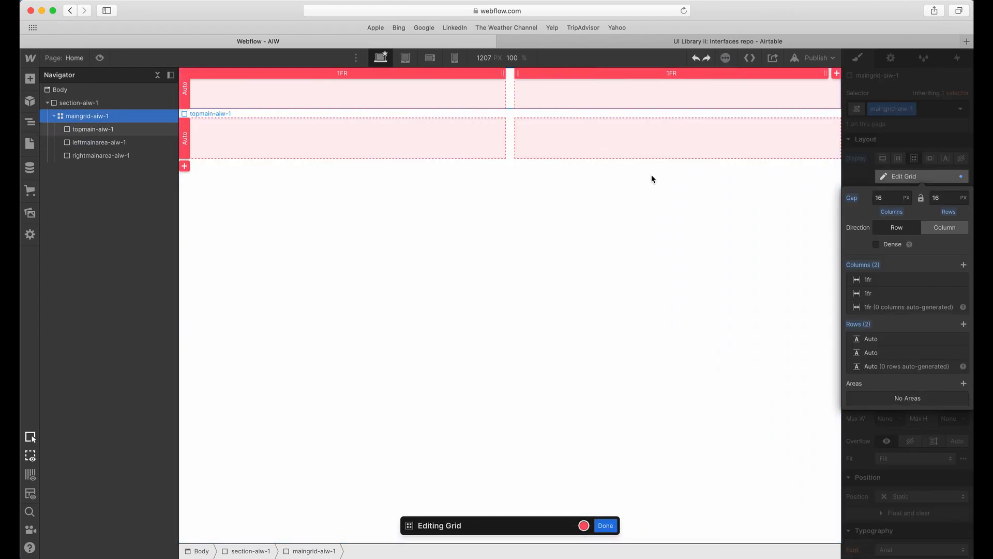
left_click(907, 284)
left_click(954, 313)
type("2")
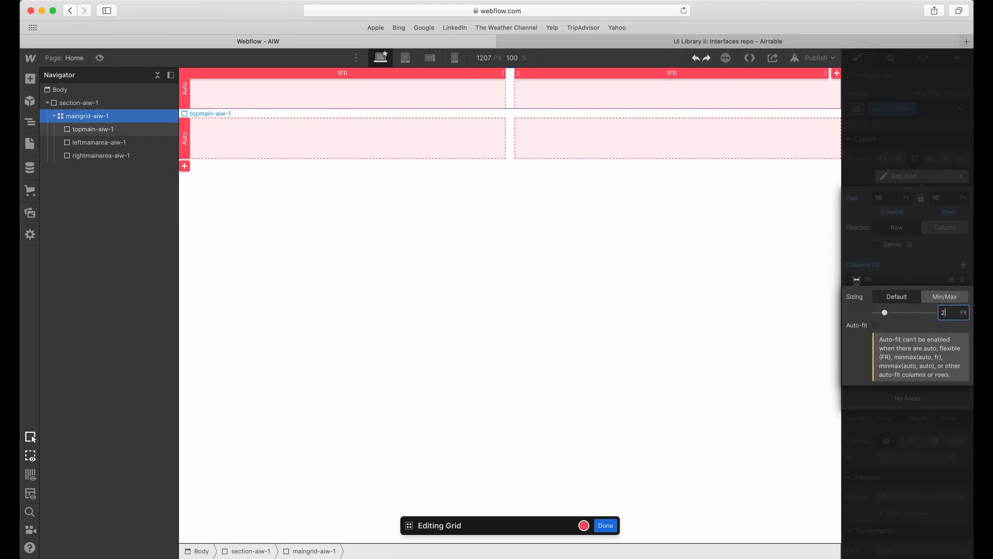
left_click(669, 213)
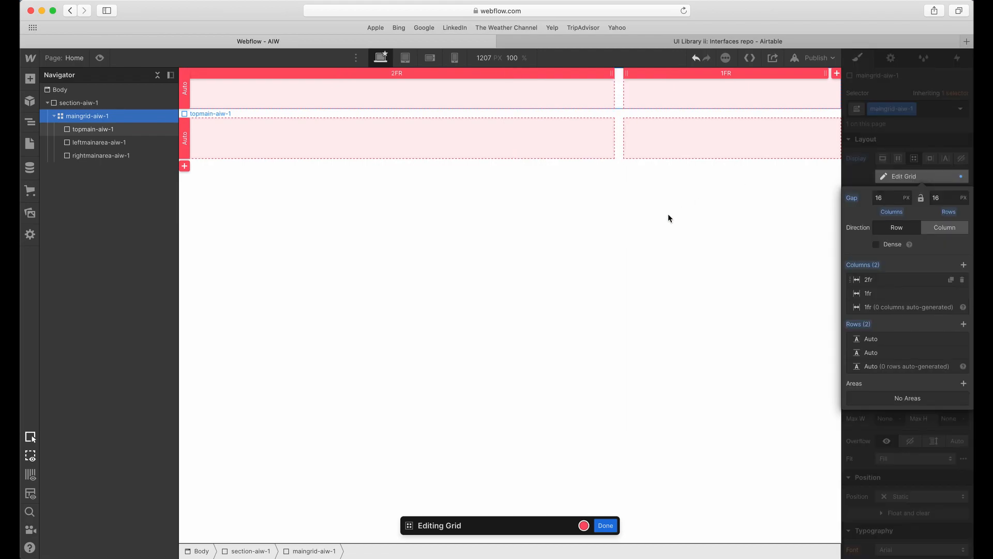
left_click(54, 115)
left_click(605, 525)
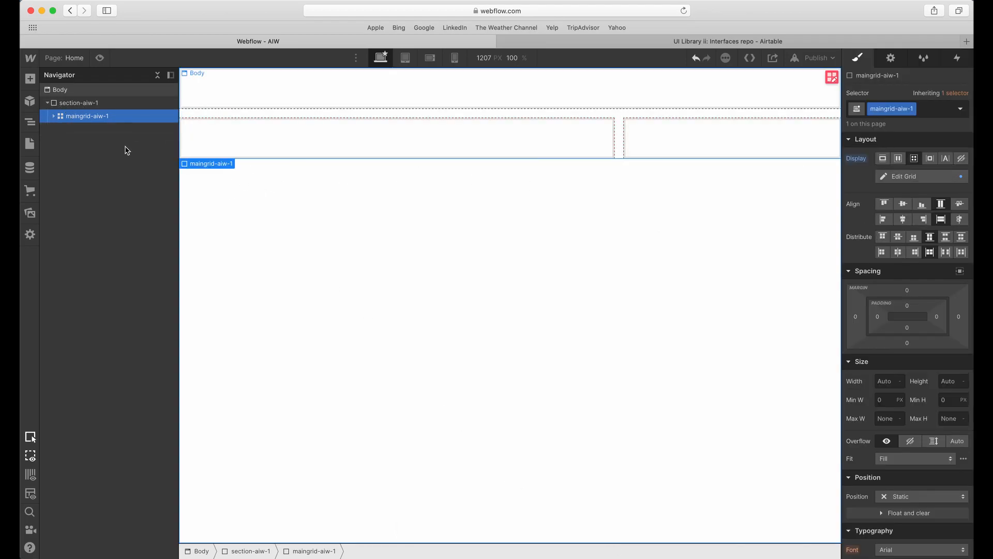
Add a div block inside section-aiw-1 and move it above maingrid-aiw-1 in the element hierarchy.
left_click(98, 103)
left_click(30, 79)
left_click(54, 266)
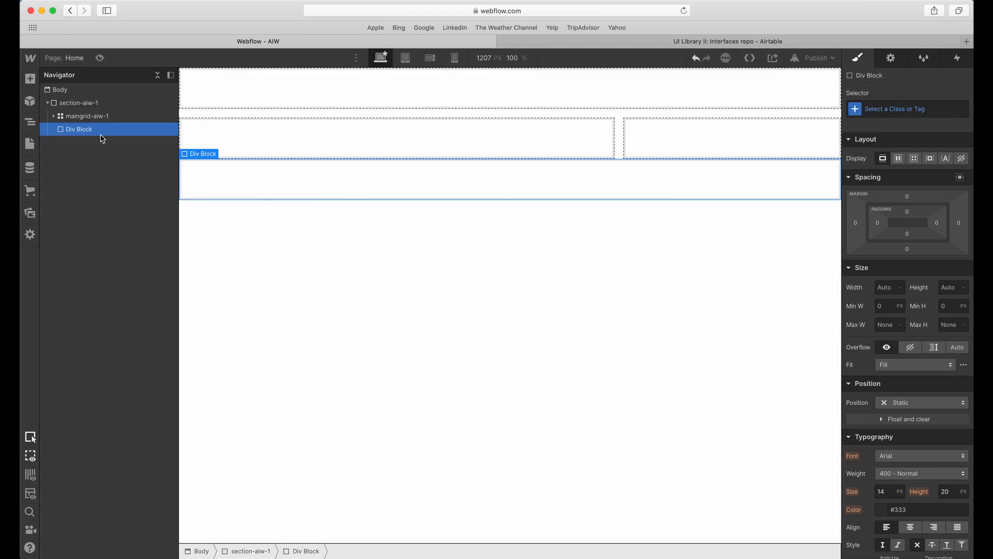
left_click_drag(82, 130, 80, 110)
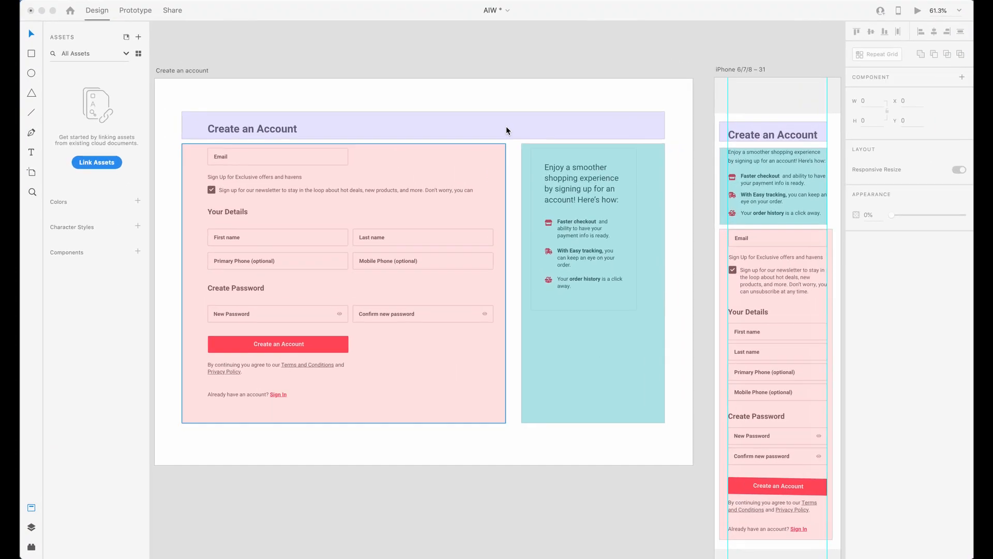
In Adobe XD, examine the overall area enclosing the heading, form and benefits regions of the desktop layout.
left_click(258, 139)
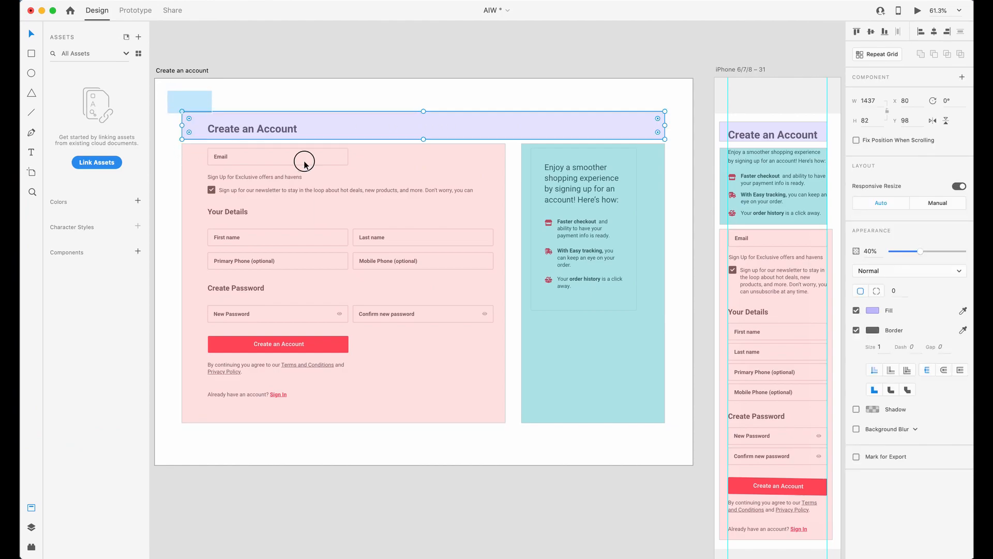
left_click(614, 104)
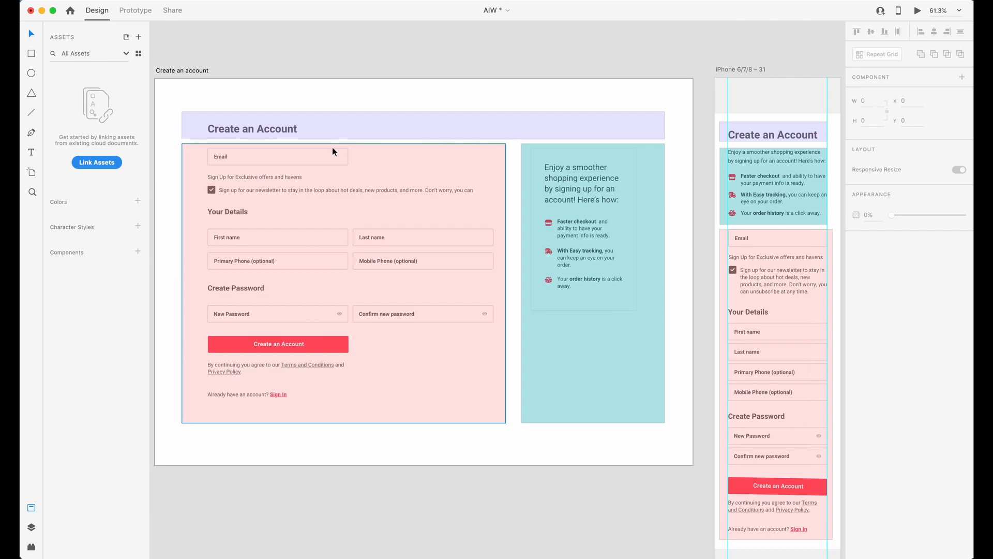
scroll(334, 150, "left", 5)
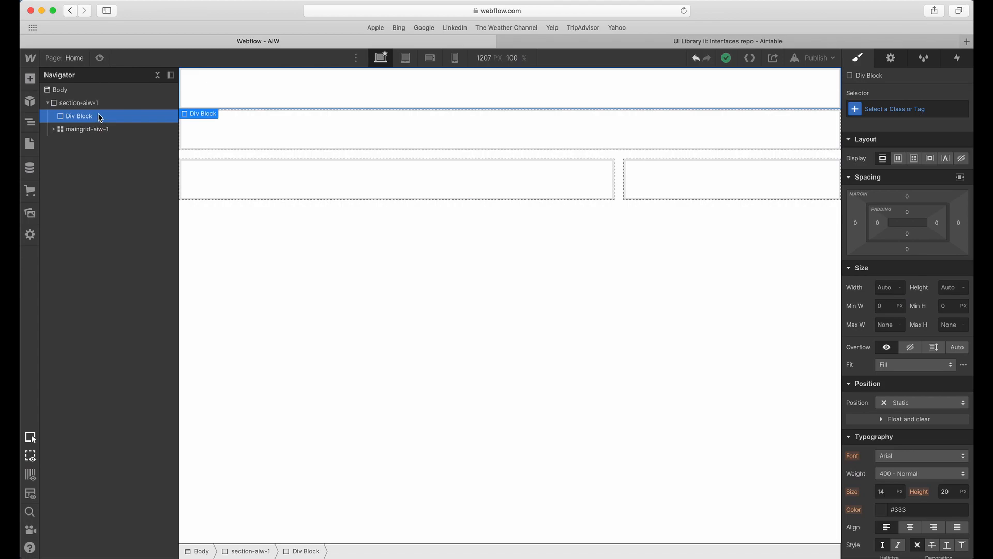
In Webflow, give the div block above maingrid-aiw-1 the class container-aiw-1.
left_click(918, 107)
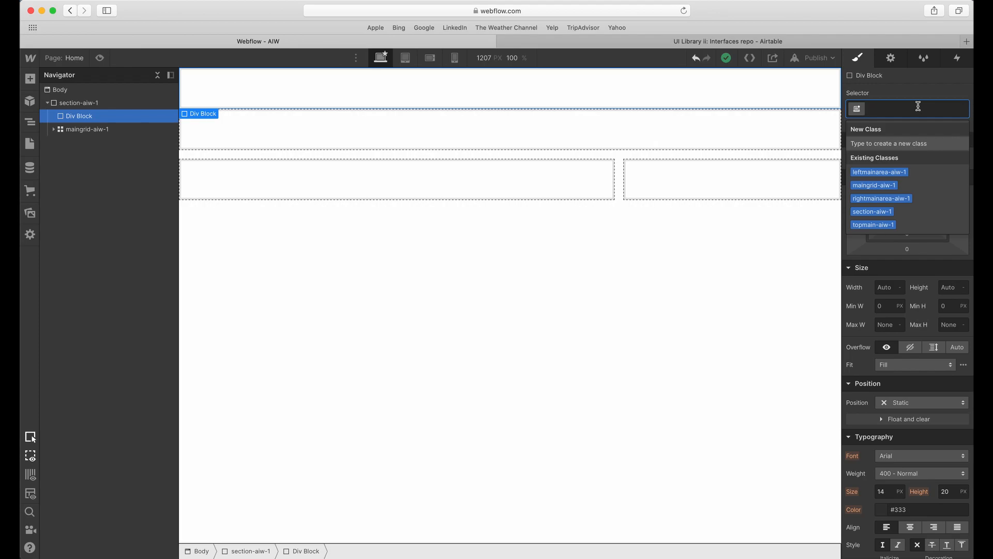
type("container-")
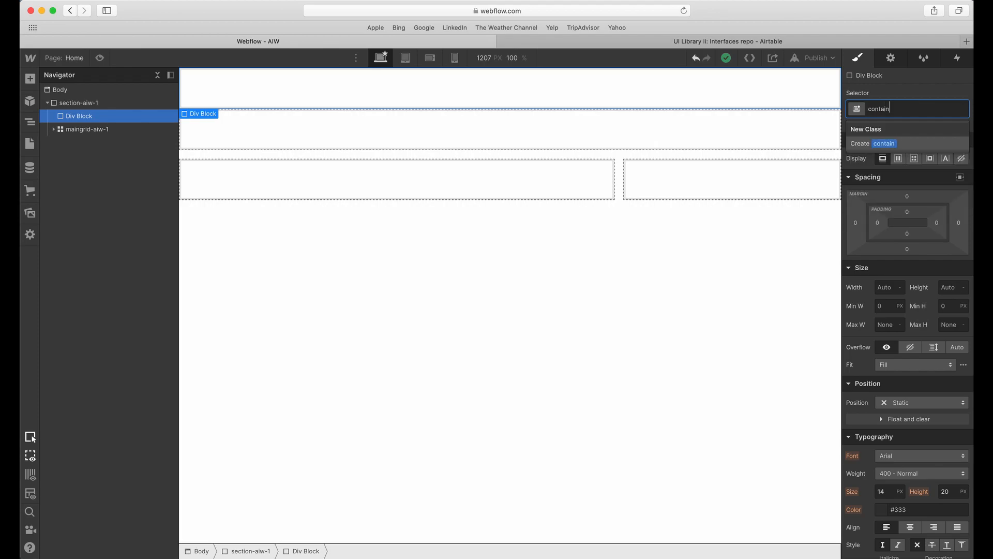
type("aiw-1")
key("Return")
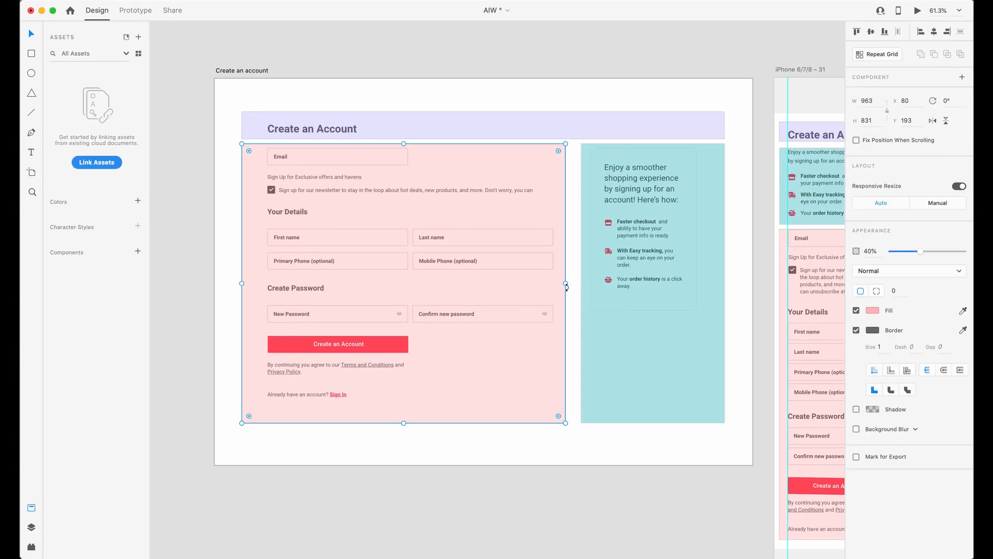
mouse_move(566, 285)
left_mouse_down()
mouse_move(725, 280)
mouse_move(575, 283)
left_mouse_up()
key("super+v")
left_click_drag(535, 200, 534, 455)
scroll(537, 442, "down", 1)
scroll(537, 443, "down", 3)
scroll(539, 354, "up", 15)
left_click(584, 455)
scroll(583, 455, "down", 5)
scroll(561, 358, "down", 5)
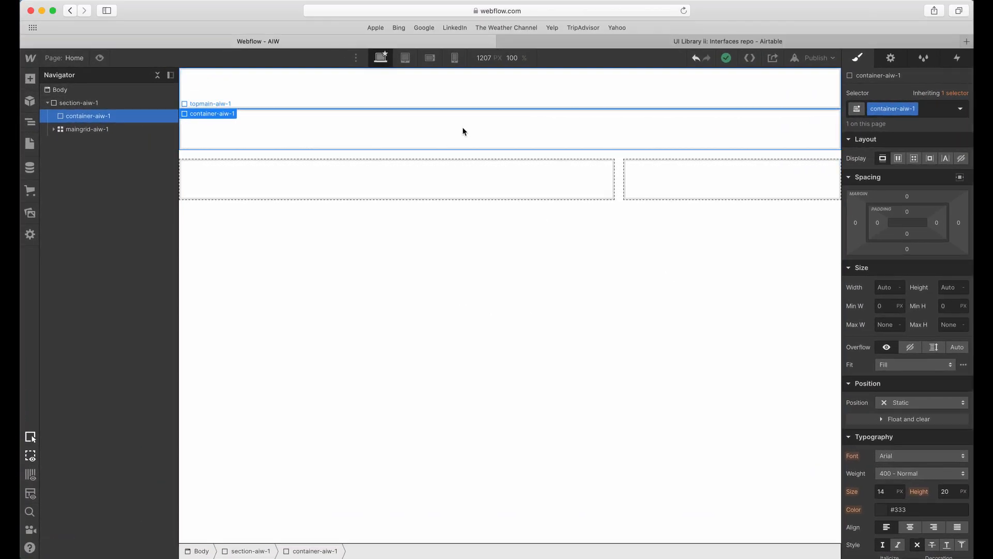
Center container-aiw-1 with auto side margins and set its width to 100% and maximum width to 1400 px.
left_click(893, 294)
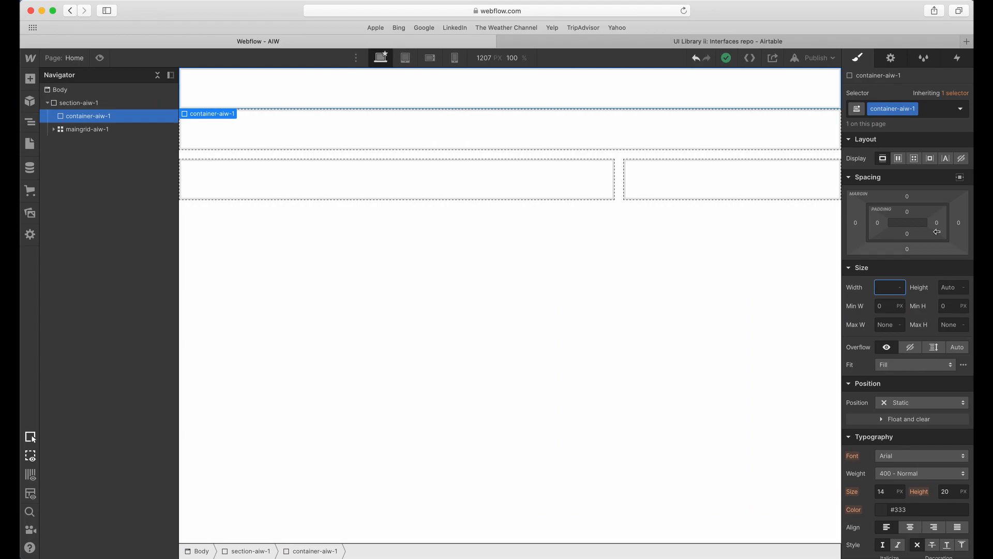
left_click(960, 177)
left_click(888, 315)
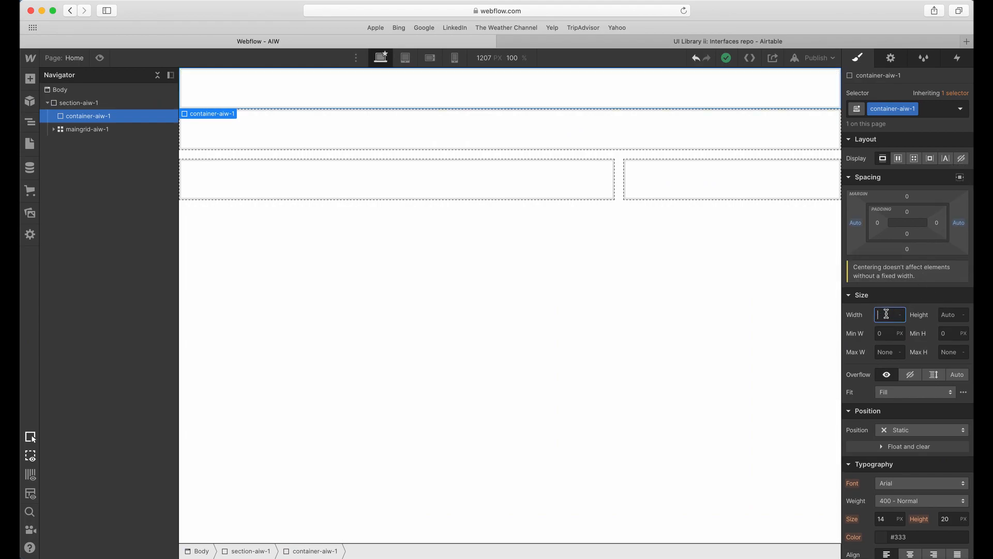
key("Return")
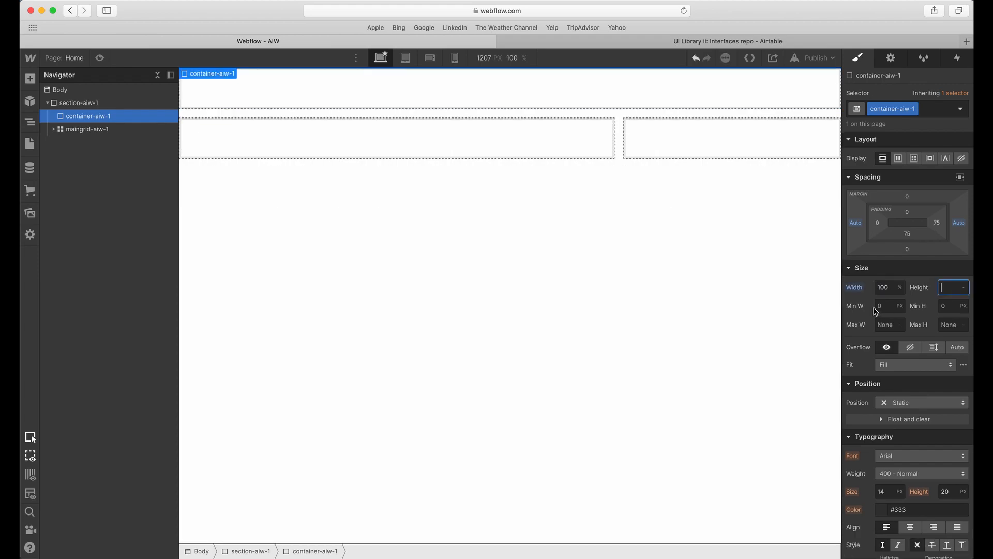
left_click(890, 324)
key("Tab")
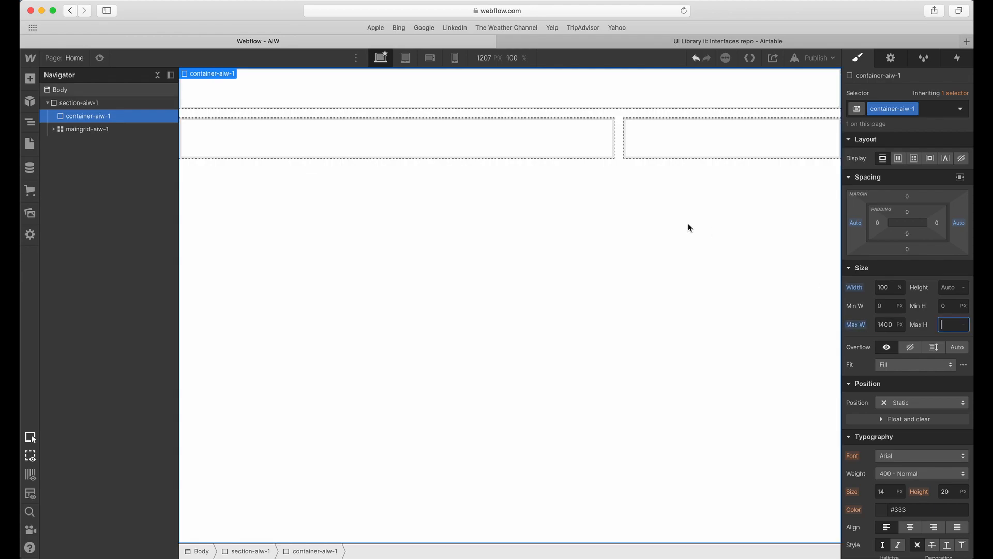
Nest maingrid-aiw-1 inside container-aiw-1 in the element hierarchy.
left_click(87, 131)
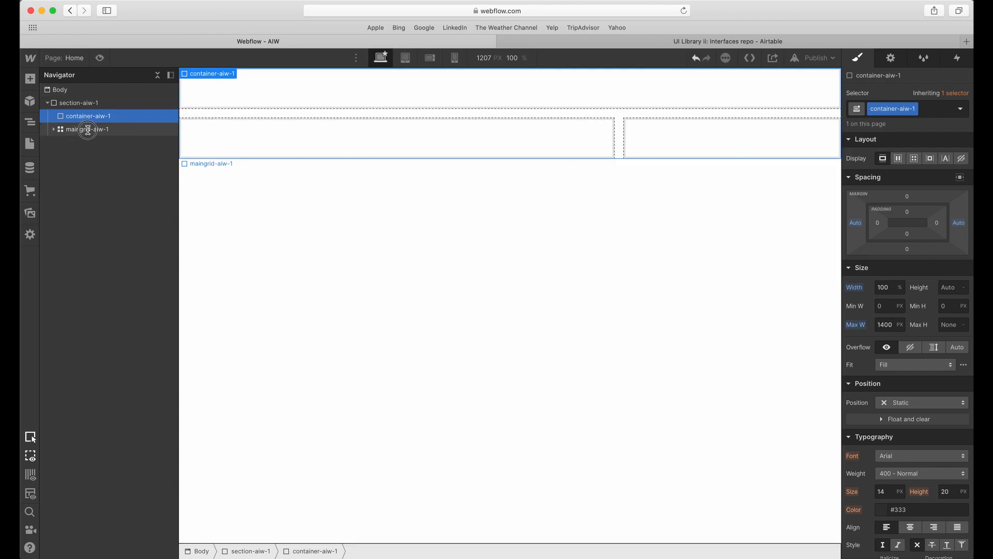
left_click(86, 120)
left_click(76, 132)
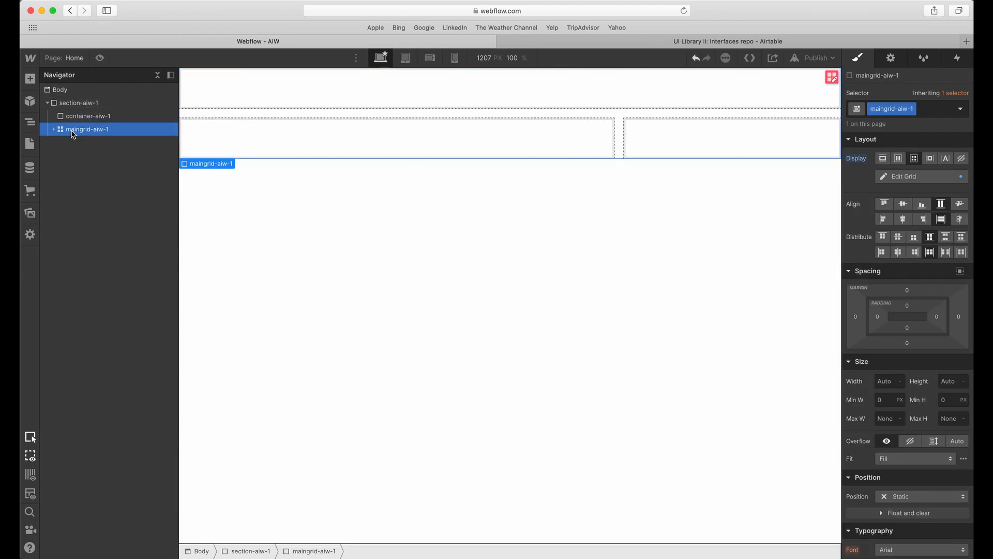
left_click_drag(69, 131, 96, 122)
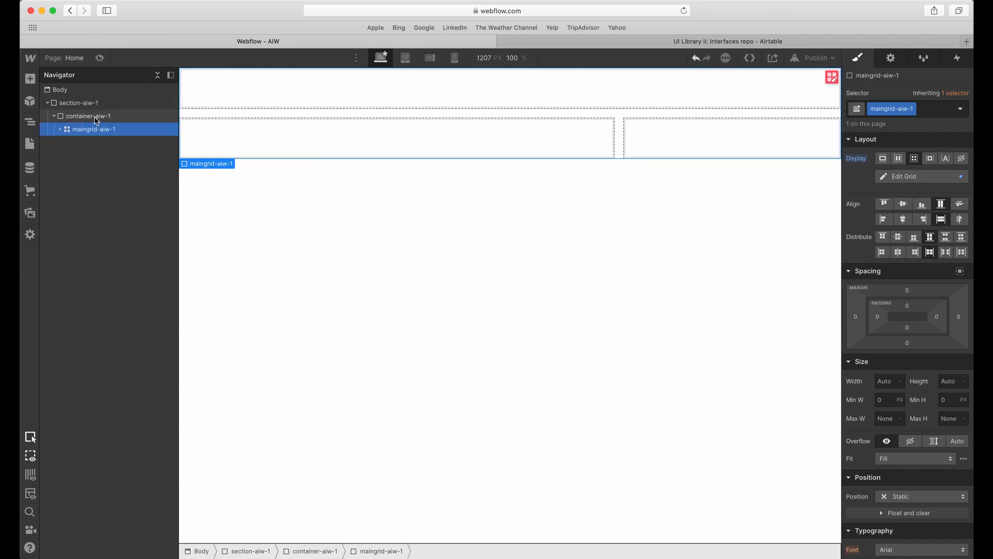
Select section-aiw-1, switch to Adobe XD and delete the coloured overlay rectangles from the desktop Create an account artboard.
left_click(82, 102)
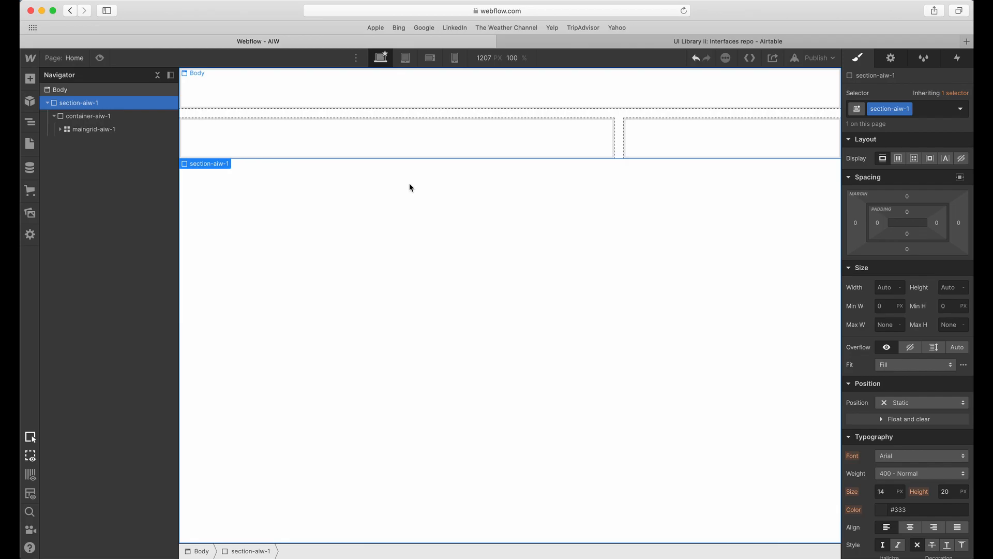
key("ctrl+Up")
left_click(548, 194)
key("ctrl+Up")
key("ctrl+Up")
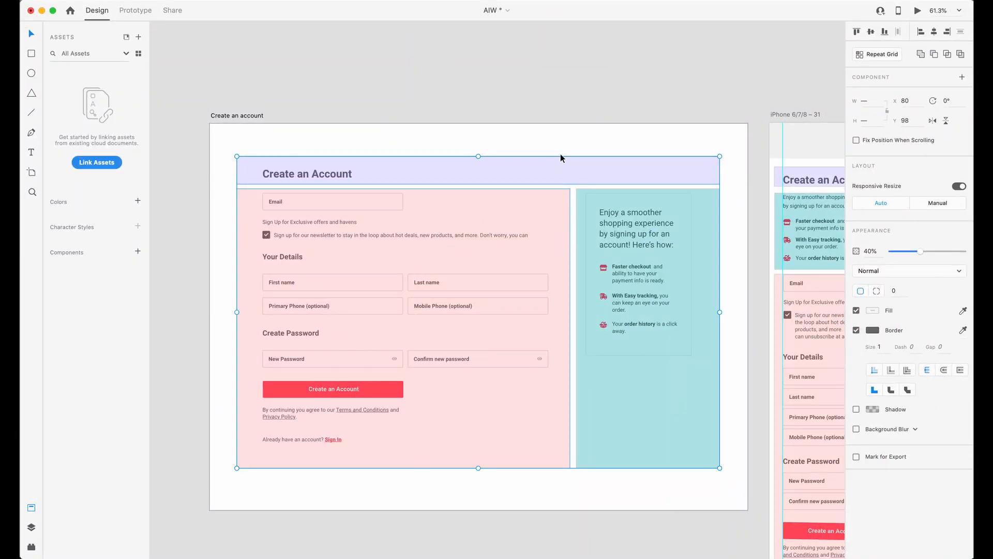
key("Escape")
left_click(240, 216)
left_click(246, 179, "shift")
key("Delete")
left_click(627, 360)
key("Delete")
Check the spacing around the Email field in Adobe XD, then set section-aiw-1's padding to 120 px on all sides in Webflow.
left_click(264, 207)
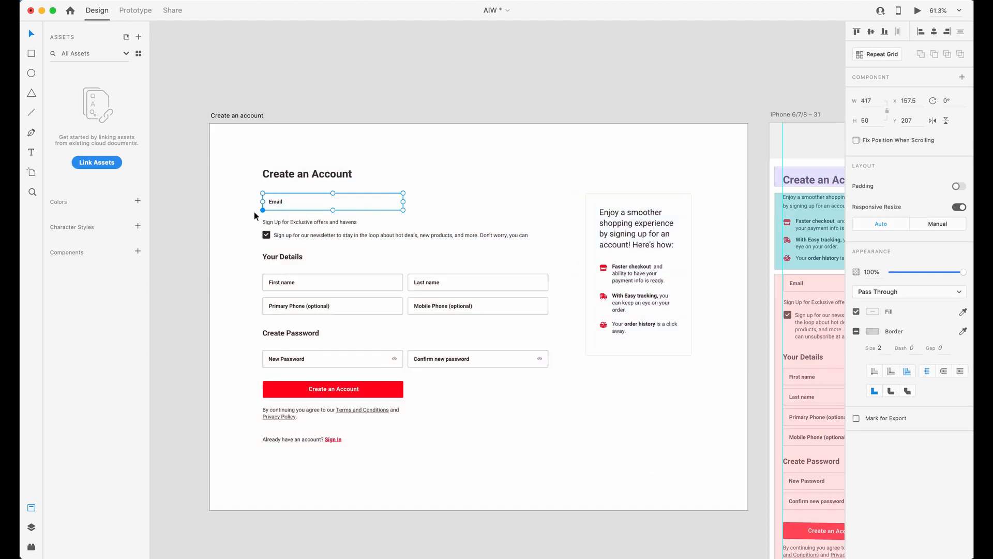
key("alt")
left_click(610, 223)
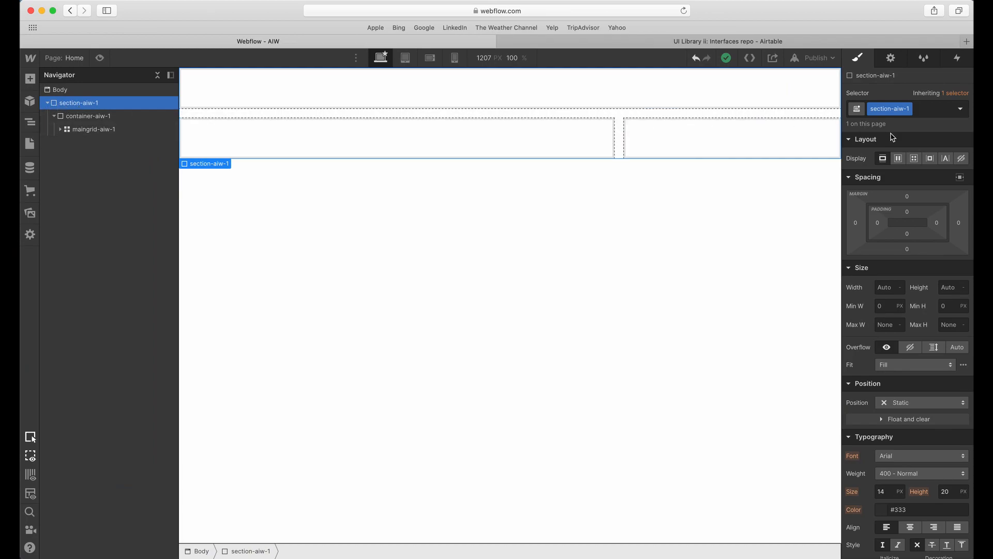
left_click_drag(908, 211, 909, 276)
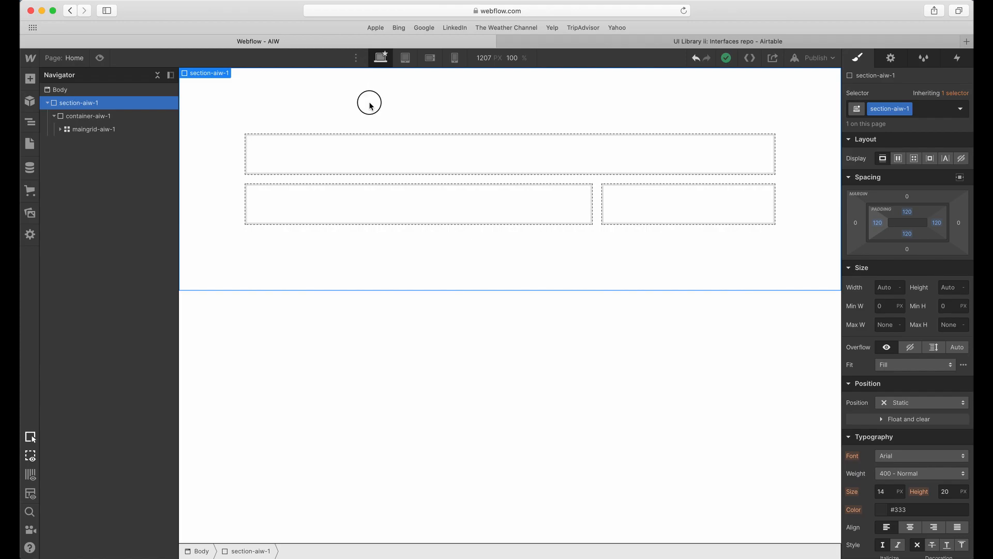
Select topmain-aiw-1, switch to Adobe XD and examine the full-width area around the Create an Account heading.
left_click(336, 139)
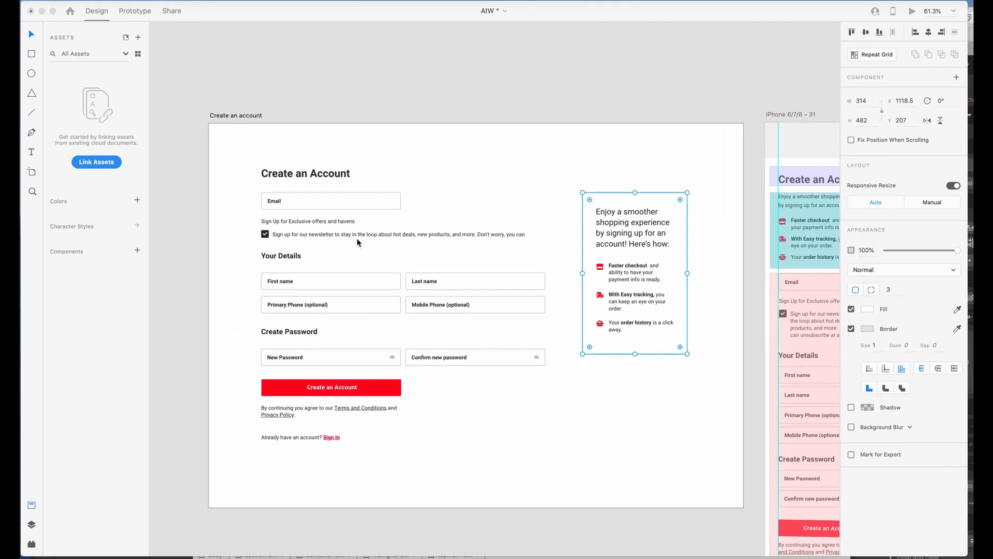
left_click(311, 175)
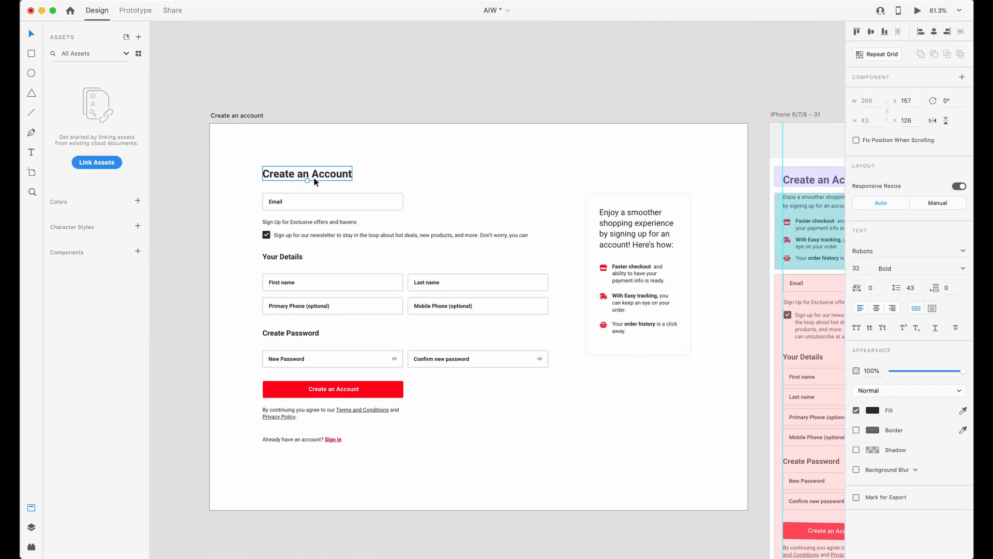
scroll(399, 180, "up", 2)
scroll(403, 181, "right", 1)
scroll(301, 180, "left", 1)
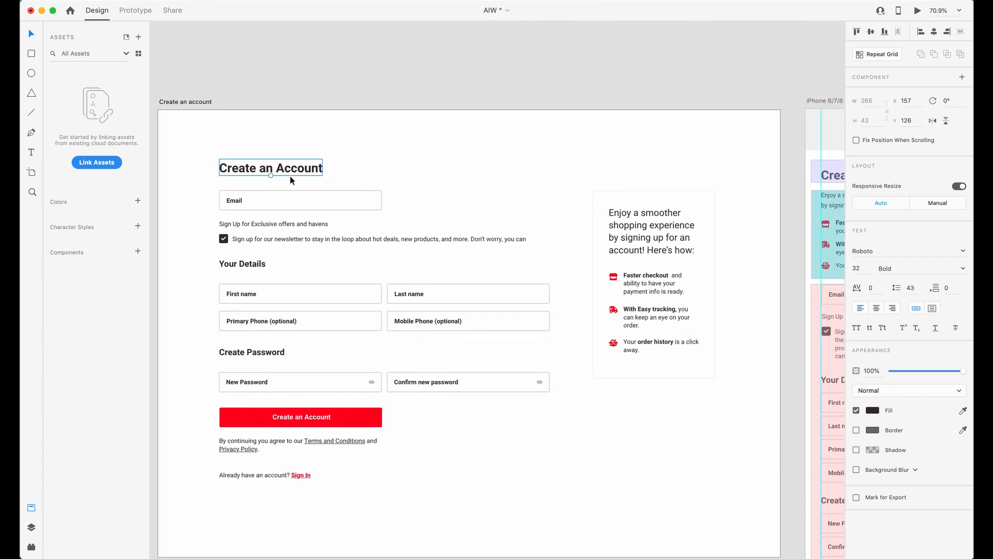
left_click_drag(193, 130, 754, 189)
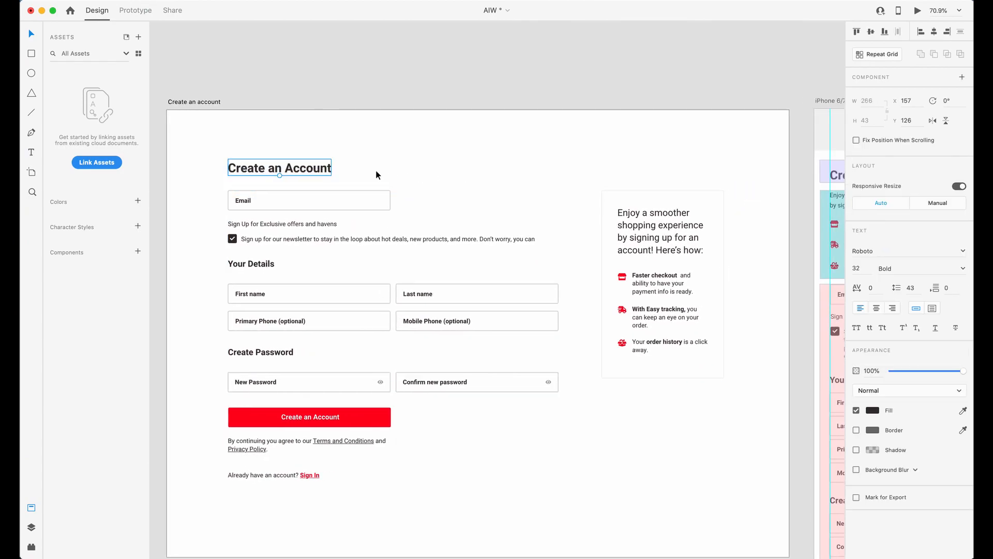
Return to Webflow and rename the class topmain-aiw-1 to topmainarea-aiw-1.
key("ctrl+Up")
left_click(488, 181)
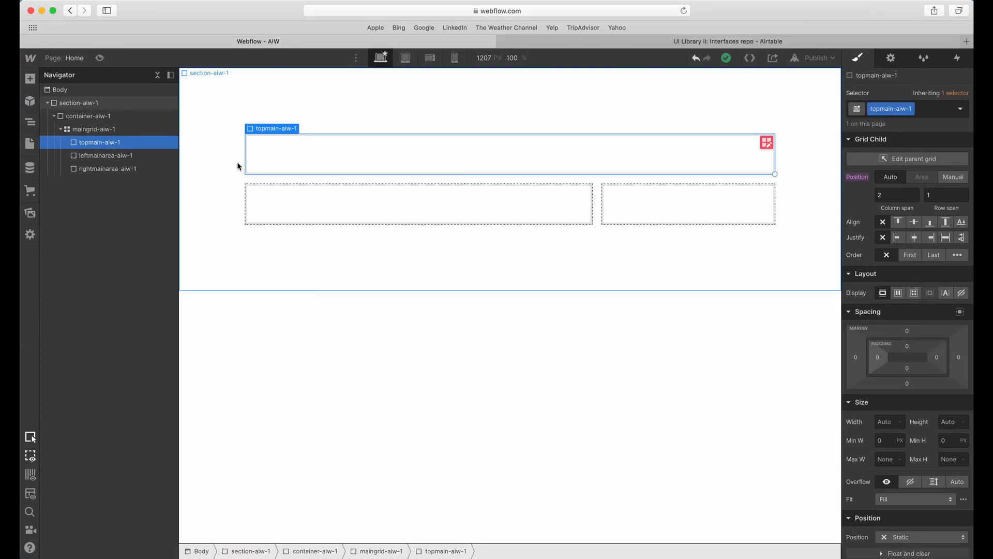
left_click(896, 111)
type("area")
key("Return")
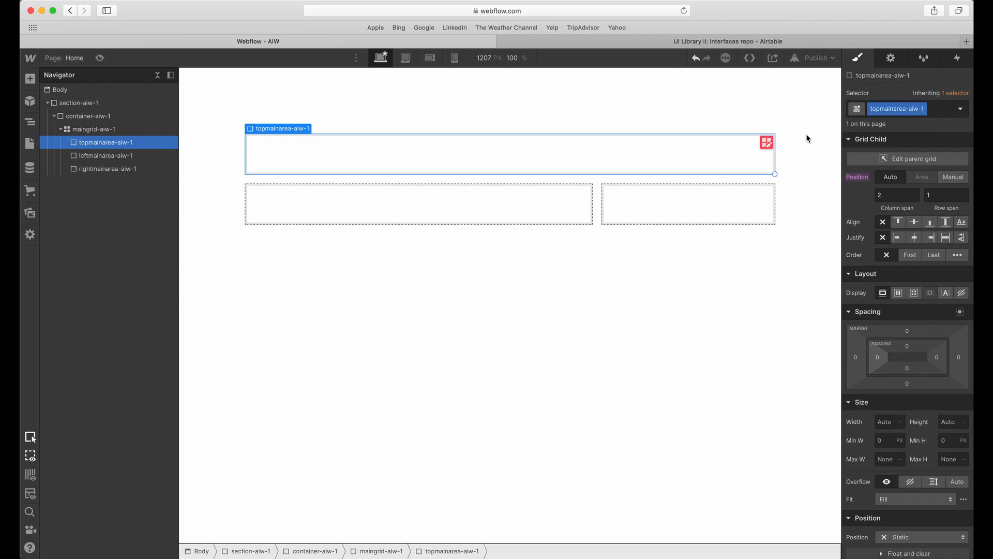
Add an H1 heading inside topmainarea-aiw-1.
left_click(459, 208)
left_click(675, 206)
left_click(645, 164)
left_click(488, 220)
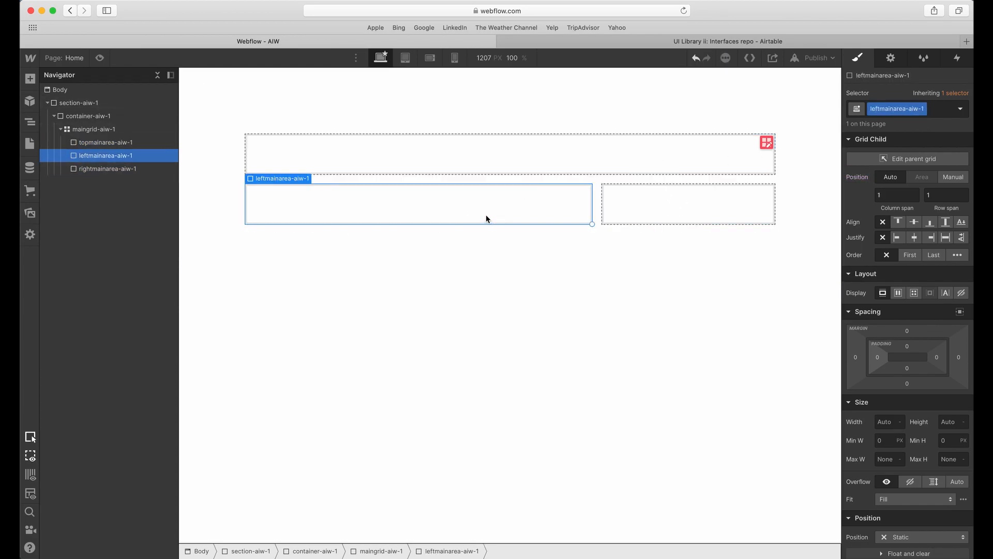
left_click(424, 174)
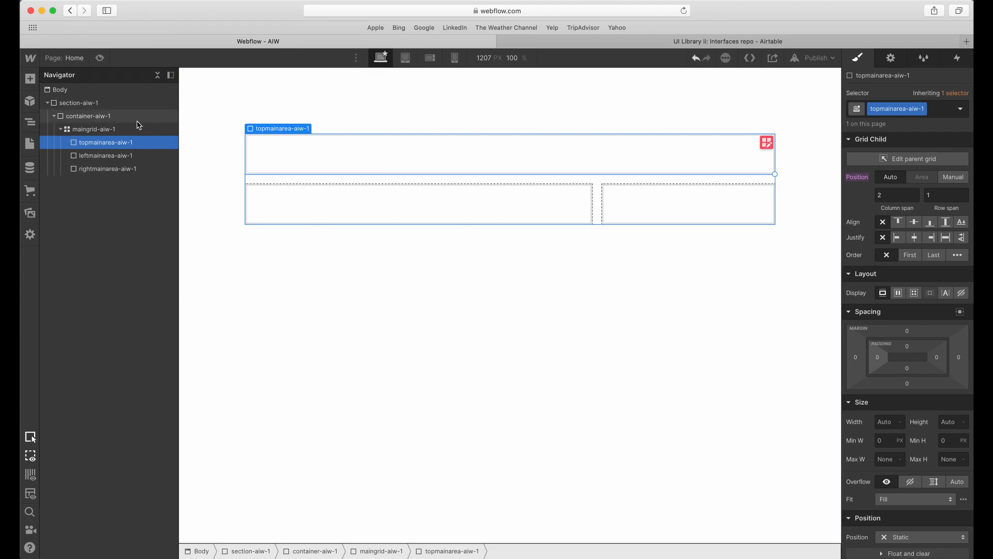
left_click(32, 84)
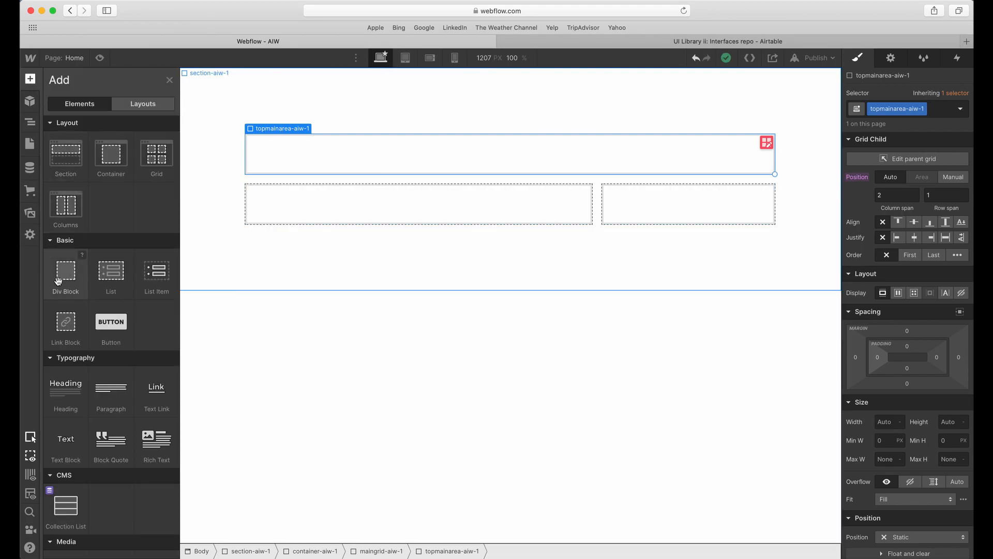
left_click(65, 388)
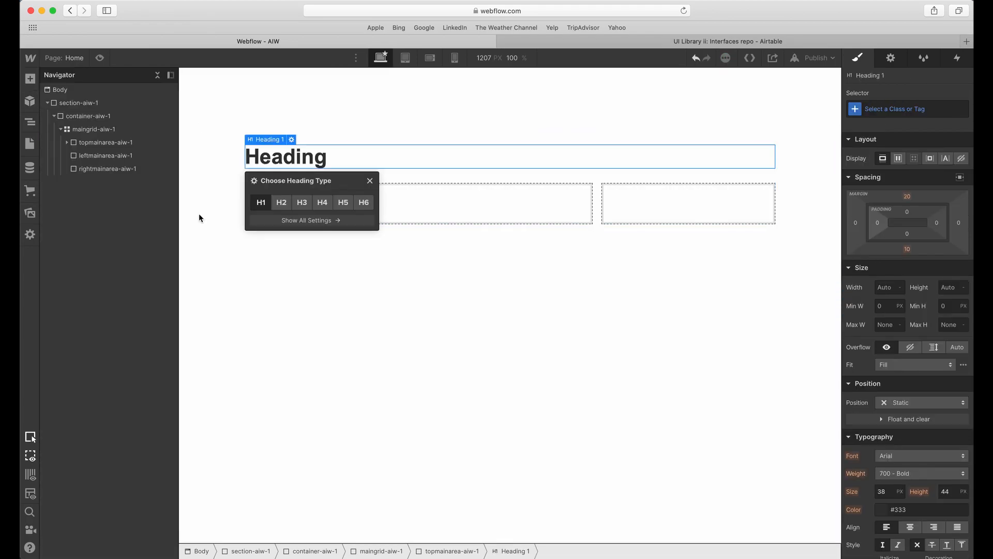
Give the new heading the class topheadline-aiw-1.
left_click(910, 112)
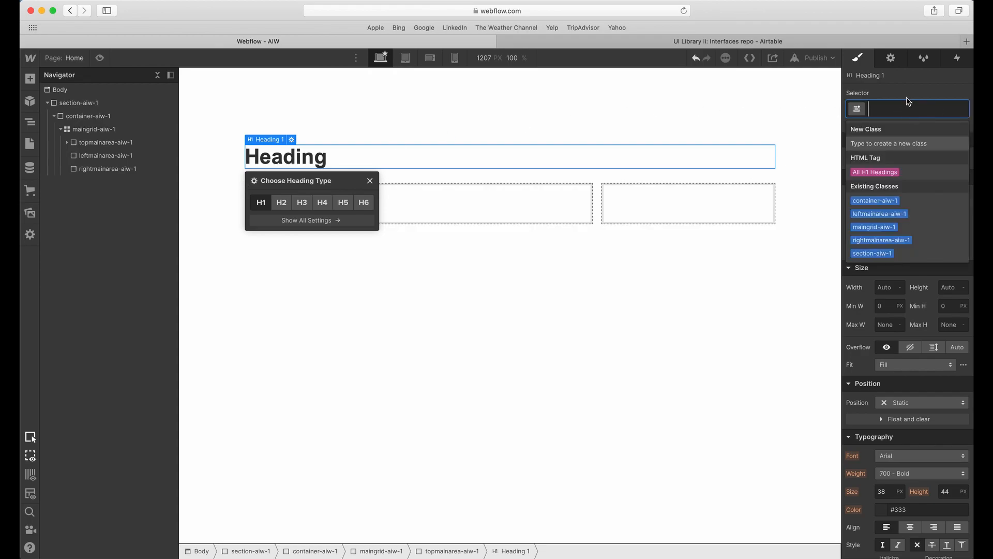
type("t")
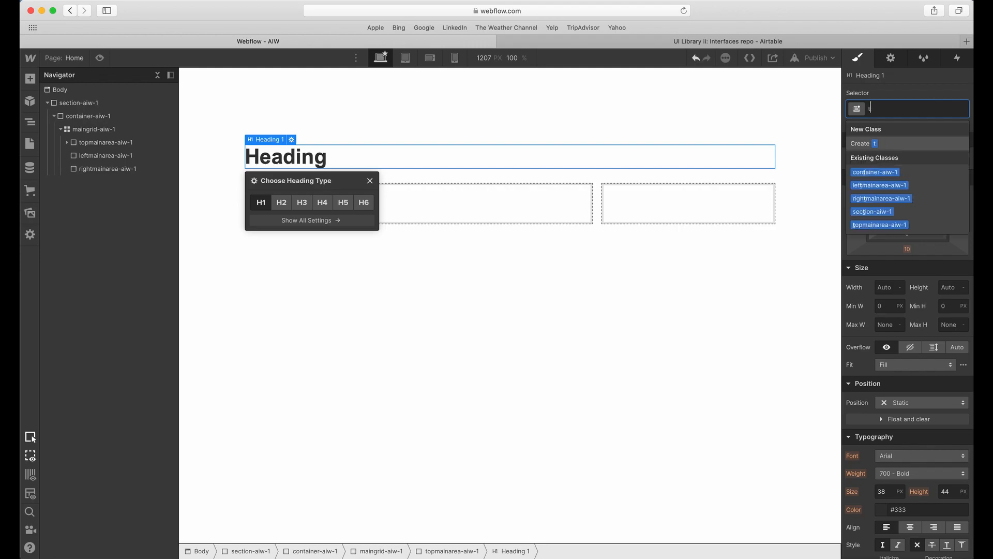
type("opheadline-")
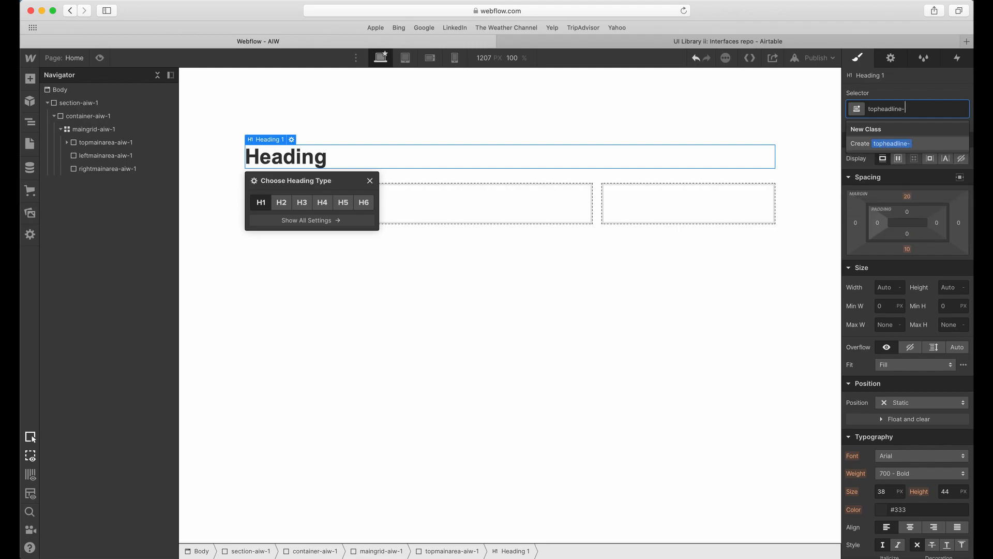
type("aiw-1")
key("Return")
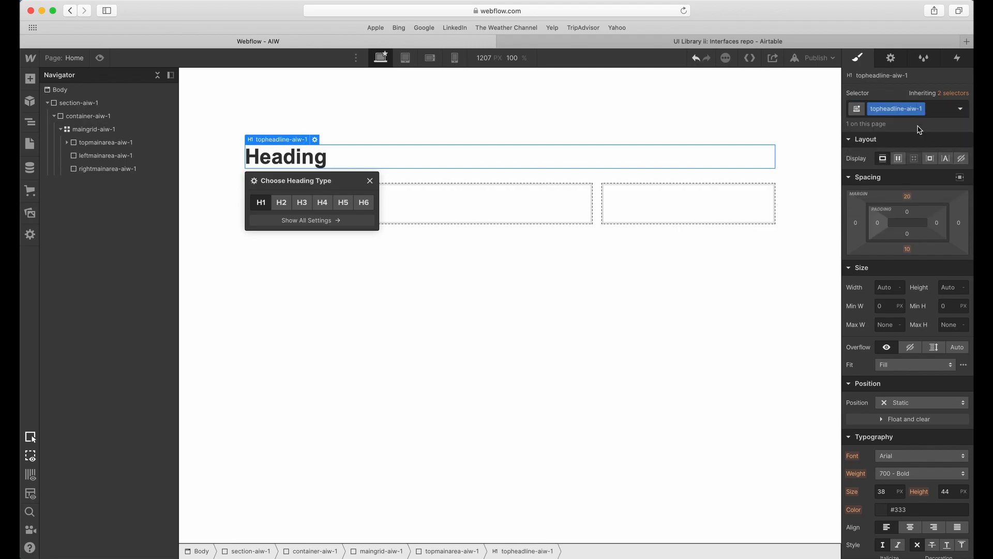
Set the top and bottom margins of topheadline-aiw-1 to 0.
left_click(909, 196)
type("0")
key("Return")
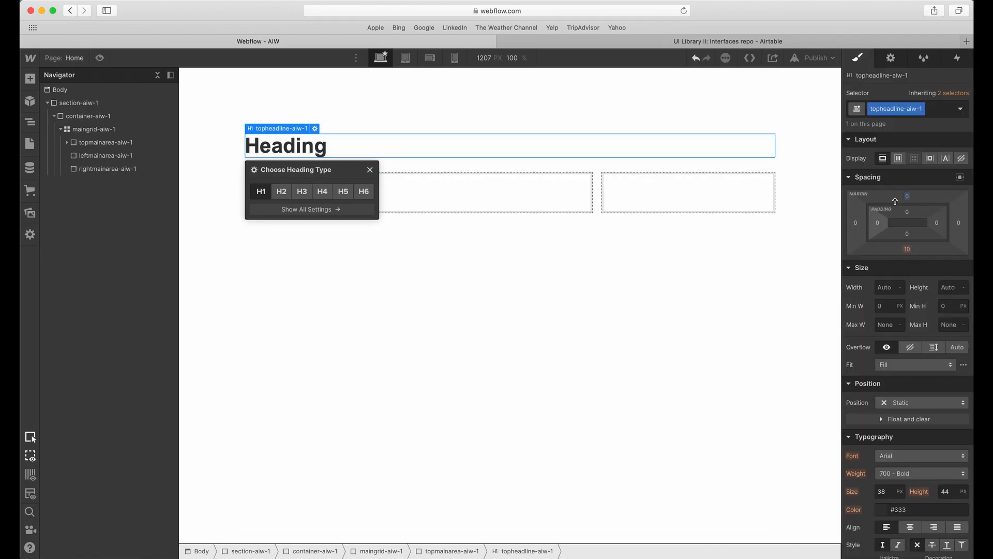
left_click(907, 250)
type("0")
key("Return")
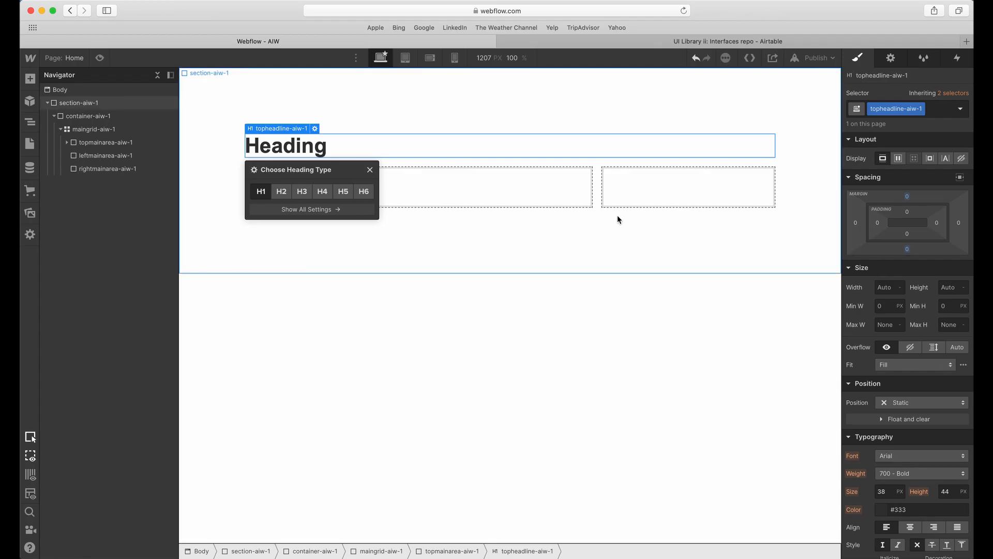
Look up the heading's font size in Adobe XD, then set topheadline-aiw-1 to 32 px with a 1.3 em line height in Webflow.
key("ctrl+Up")
left_click(528, 291)
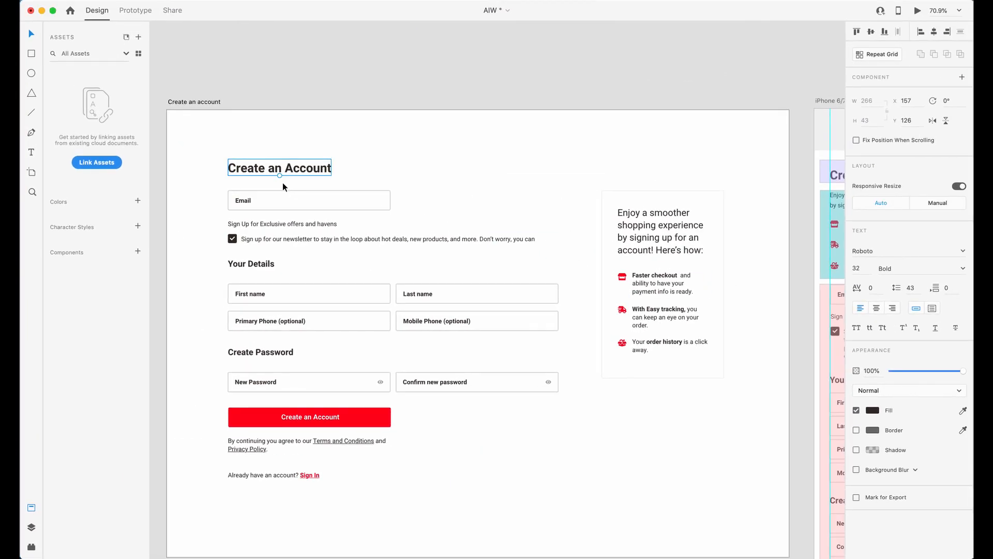
left_click(861, 268)
key("ctrl+Up")
left_click(627, 331)
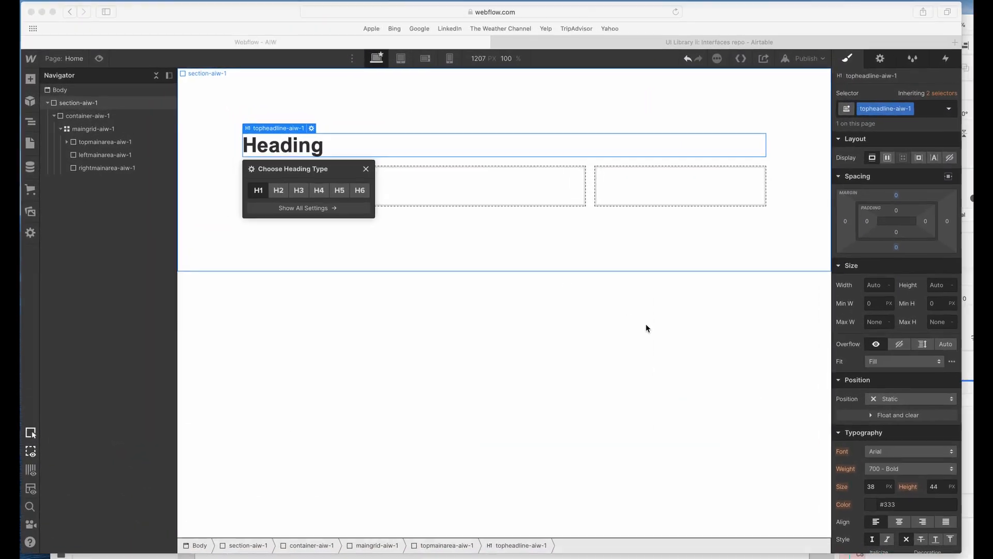
scroll(917, 472, "down", 3)
left_click(890, 391)
type("32")
key("Tab")
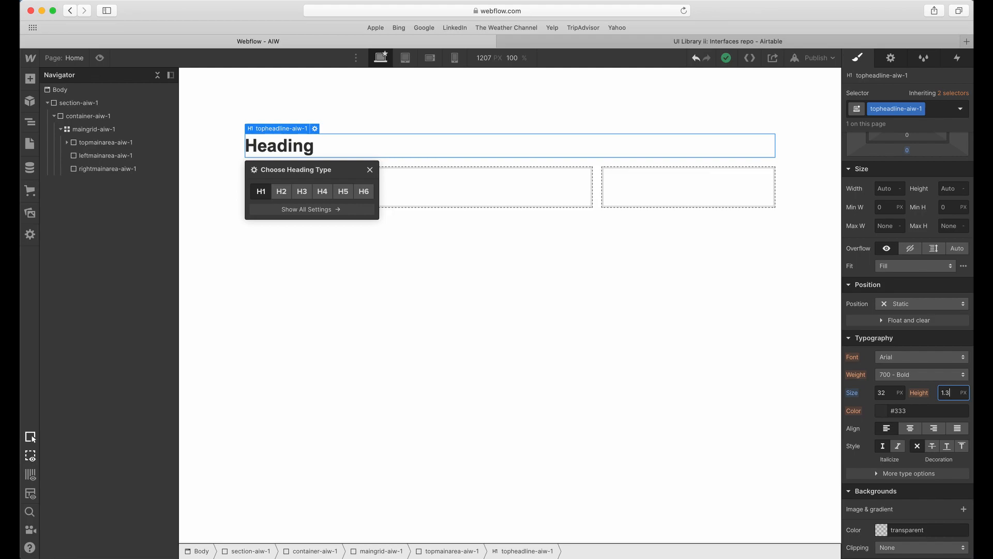
key("Tab")
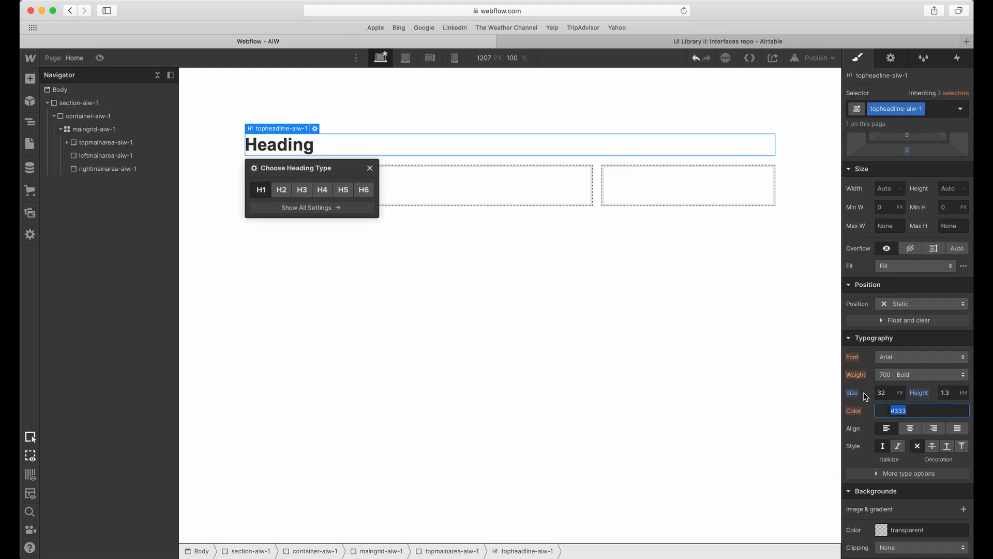
Set the font weight of topheadline-aiw-1 to 700 - Bold.
left_click(882, 395)
key("super+c")
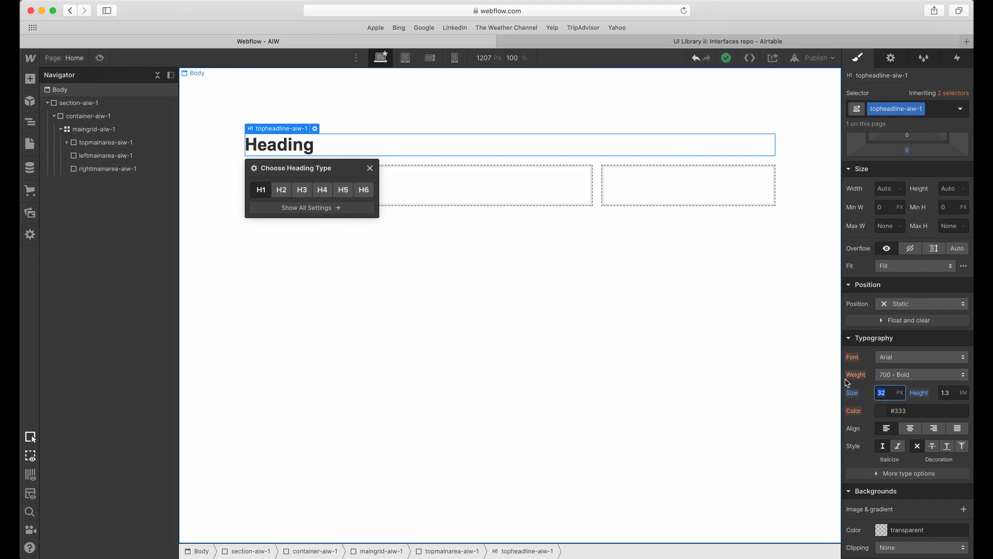
left_click(900, 375)
left_click(910, 379)
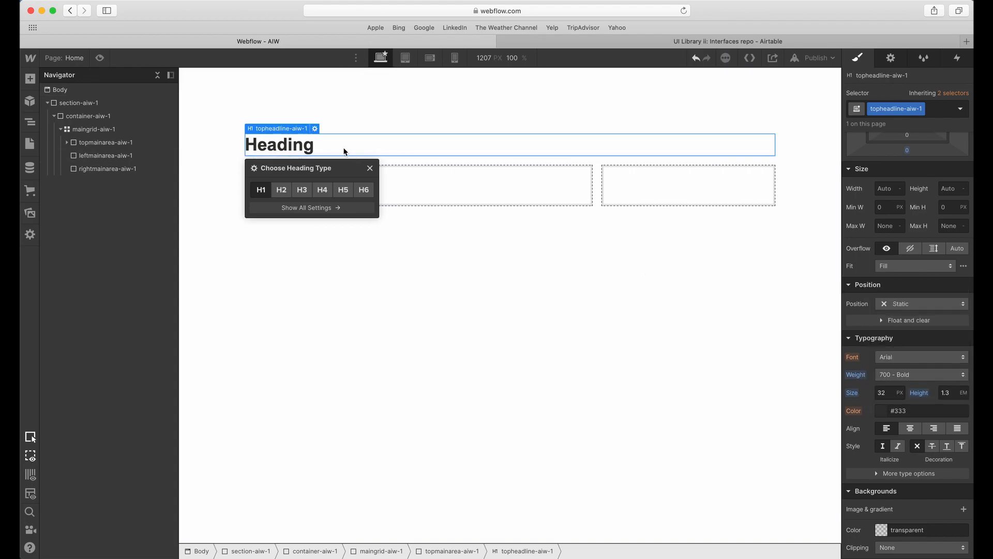
Copy the Create an Account title text from the Adobe XD design for use in the Webflow heading.
double_click(329, 147)
key("super+v")
key("ctrl+Up")
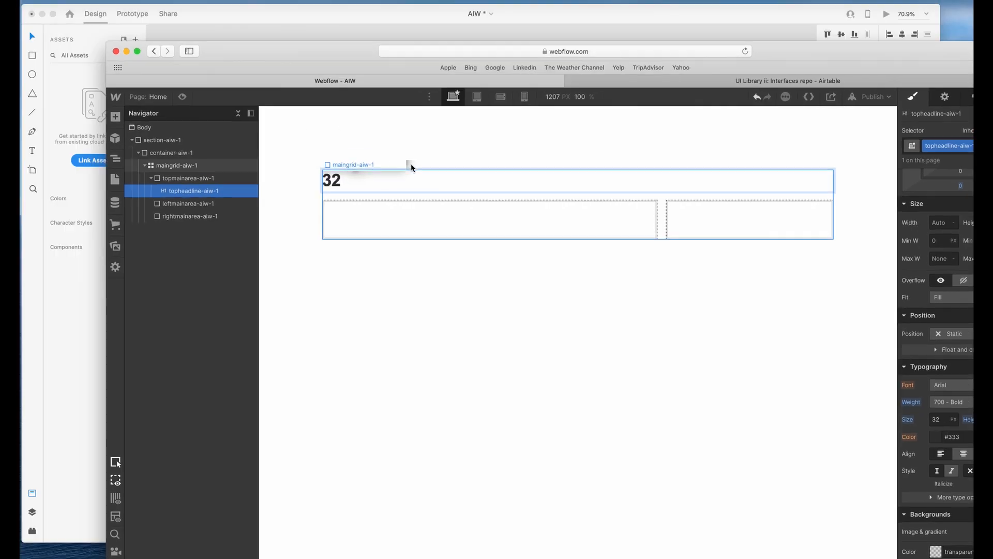
left_click(406, 185)
double_click(299, 169)
key("super+a")
key("super+c")
key("Escape")
Back in Webflow, replace the topheadline-aiw-1 text with Create an Account.
key("ctrl+Up")
left_click(328, 171)
key("super+a")
key("super+v")
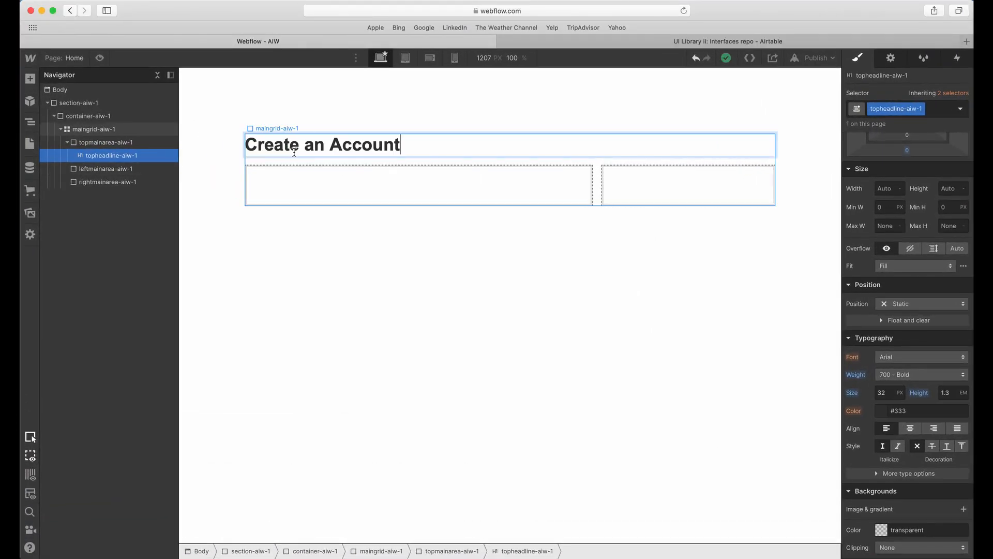
left_click(343, 215)
left_click(349, 149)
Measure the gap between the Create an Account title and the Email field in Adobe XD, and return to Webflow.
key("ctrl+Up")
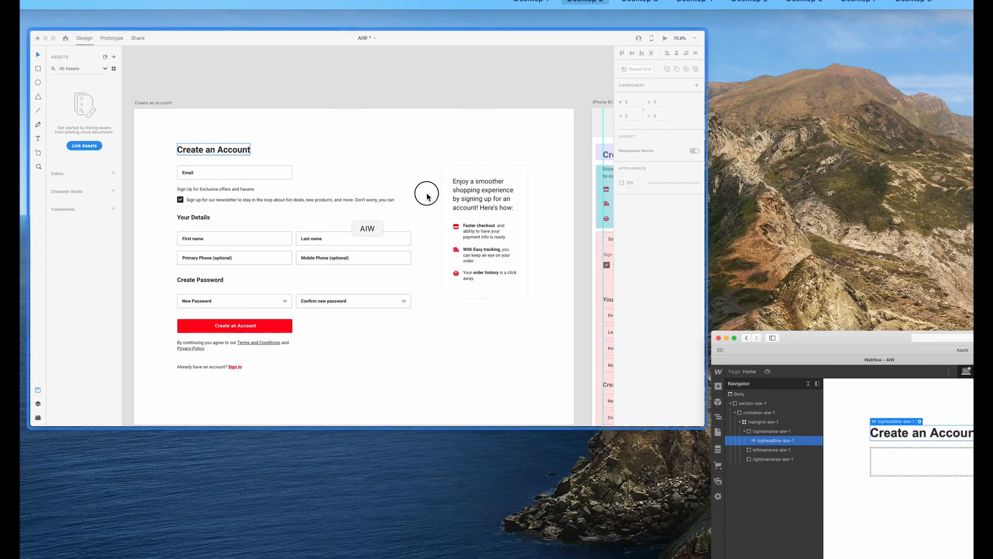
left_click(427, 196)
left_click(265, 171)
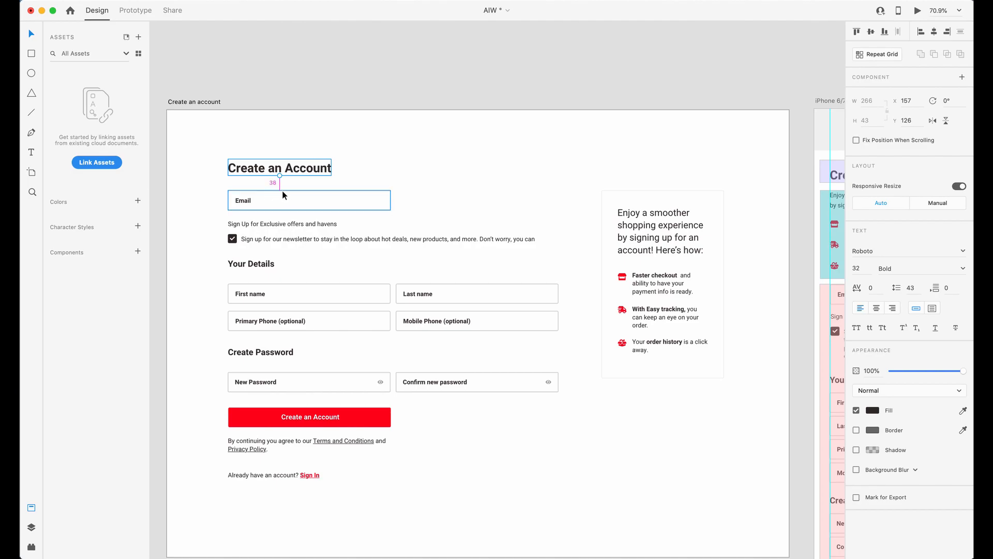
key("ctrl+Up")
left_click(341, 179)
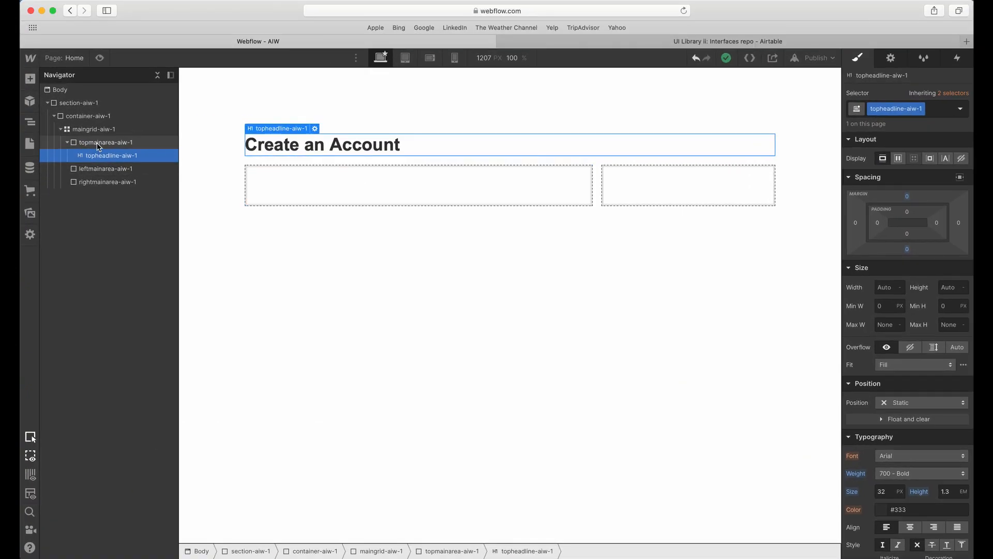
Set the column and row gaps of maingrid-aiw-1 to 40 px.
left_click(99, 143)
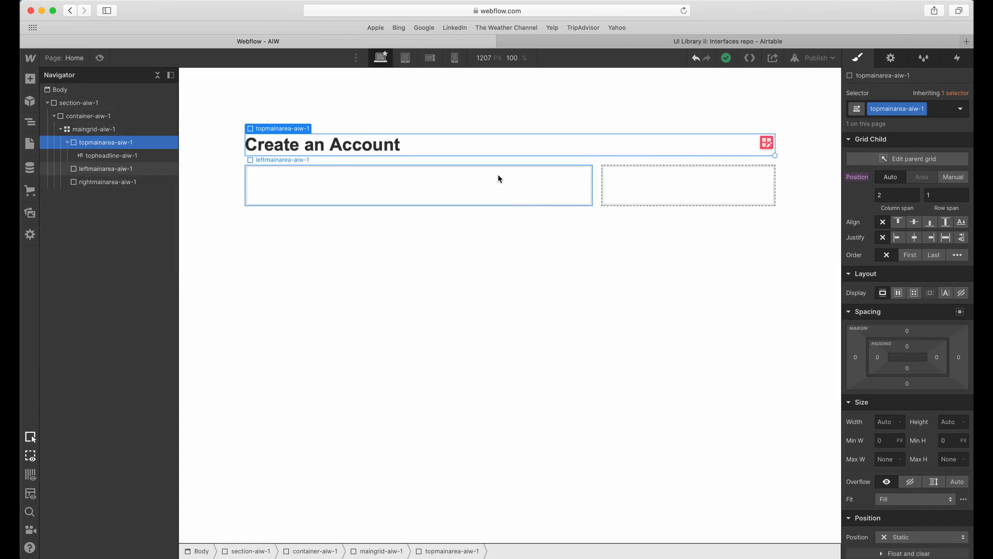
left_click(536, 161)
left_click(761, 145)
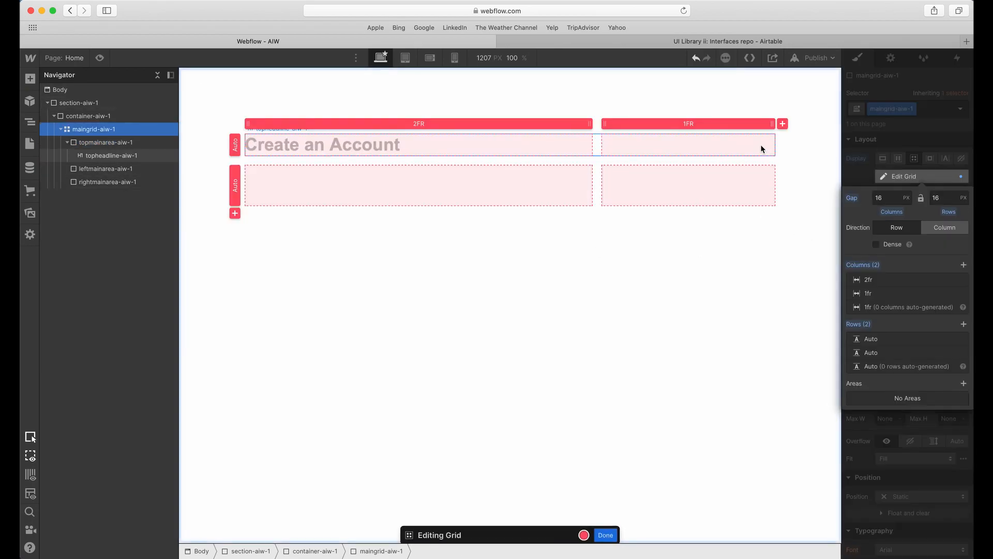
left_click(891, 198)
type("40")
key("Tab")
key("Tab")
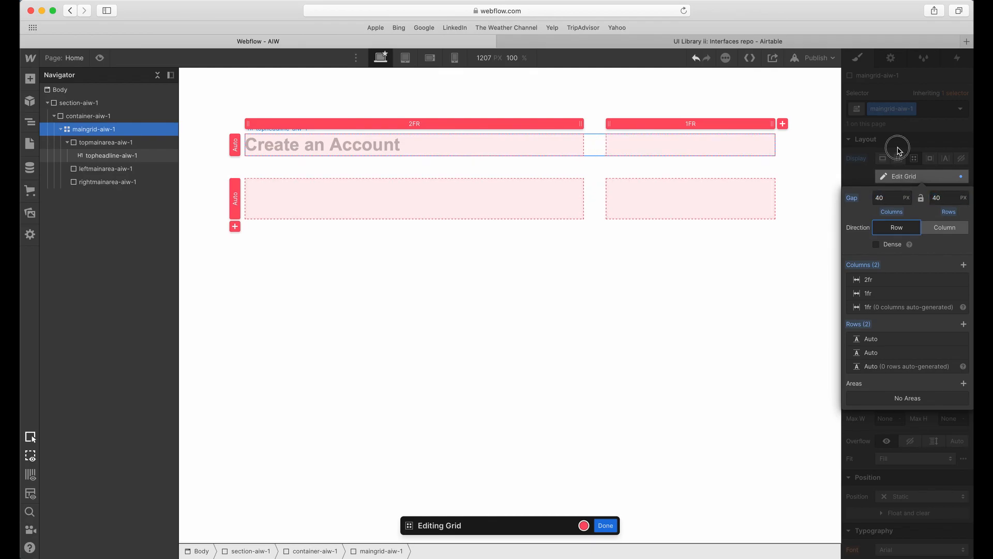
key("Escape")
Reopen the grid settings of maingrid-aiw-1 to check its column and row gaps, leaving them as they are.
left_click(746, 206)
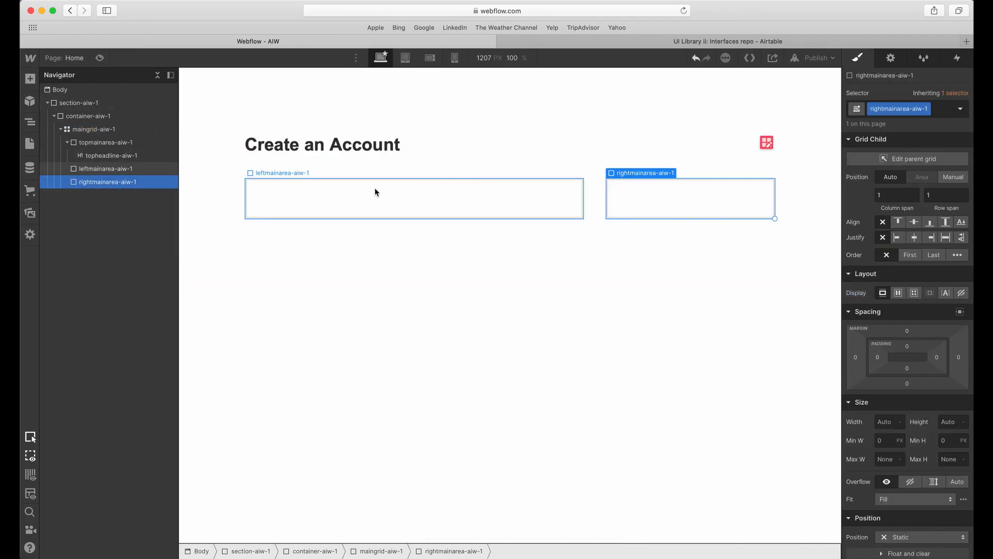
left_click(581, 166)
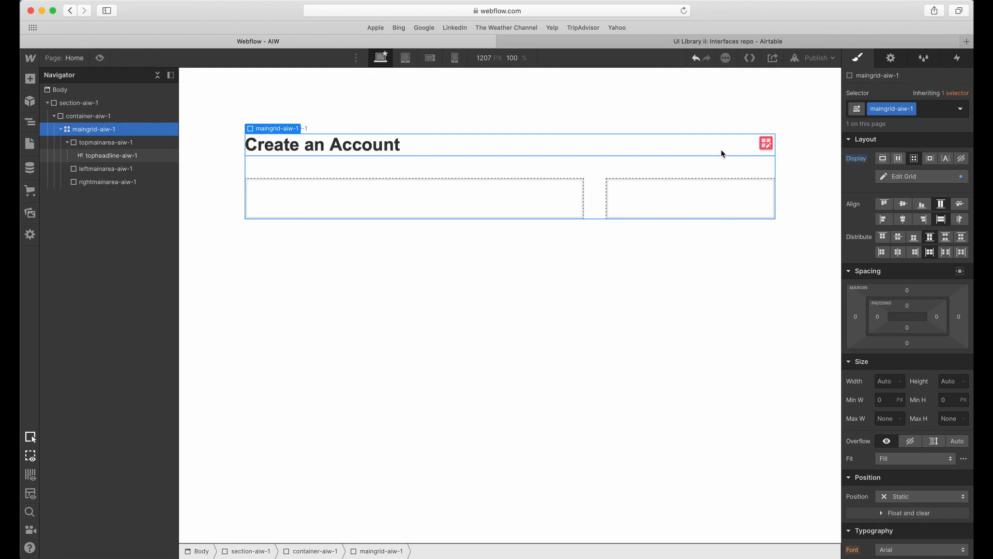
left_click(762, 145)
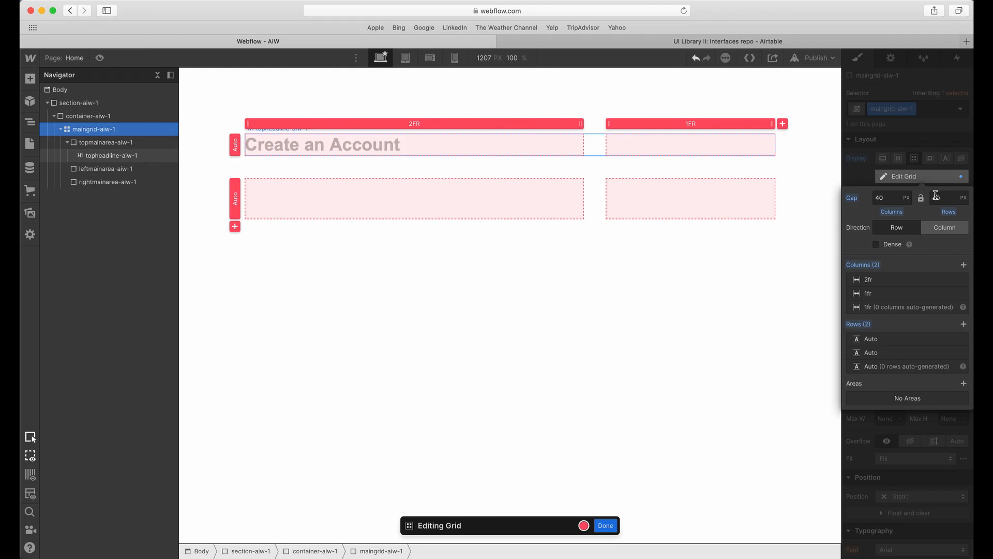
left_click(911, 149)
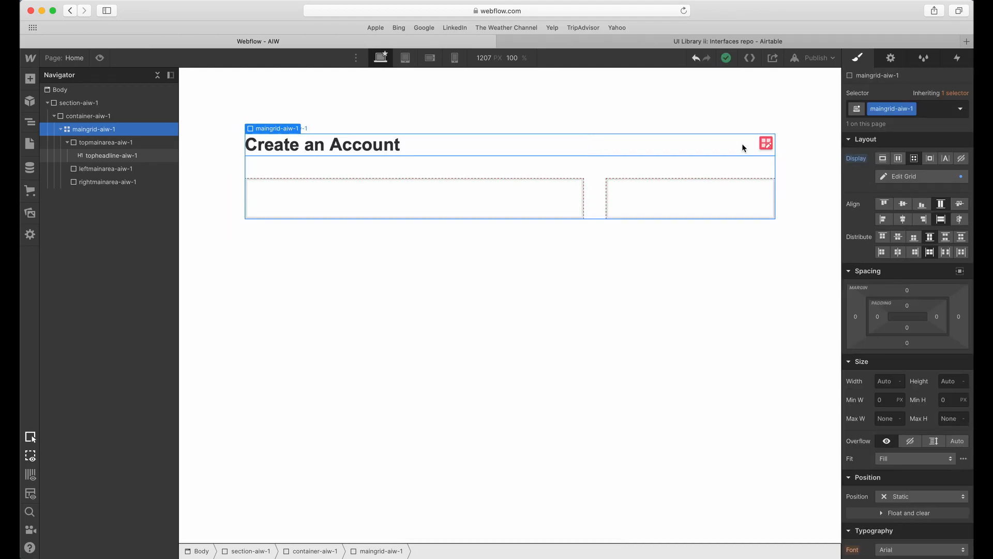
Examine the form area of the desktop and mobile artboards in Adobe XD and match it to leftmainarea-aiw-1 in Webflow.
left_click(74, 144)
left_click(67, 142)
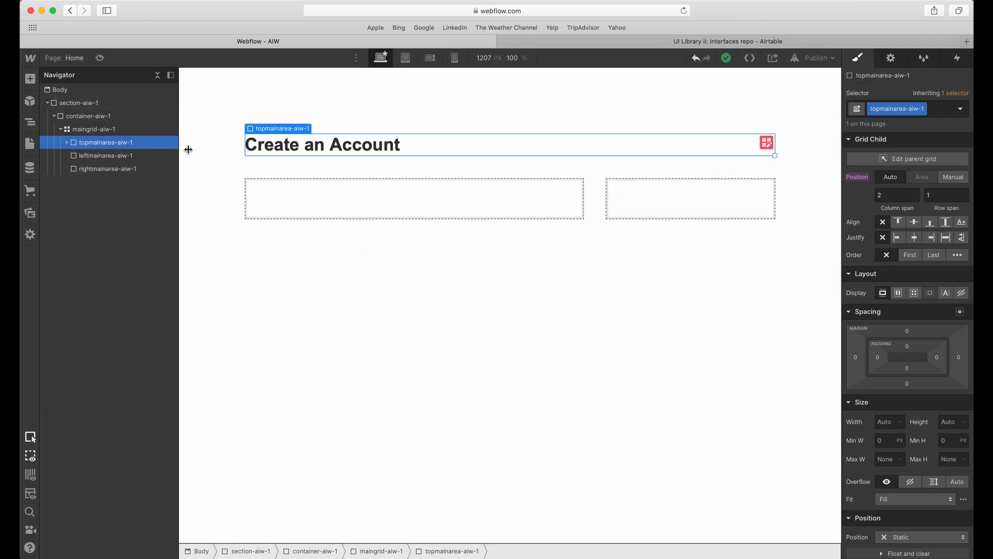
key("ctrl+Up")
left_click(490, 251)
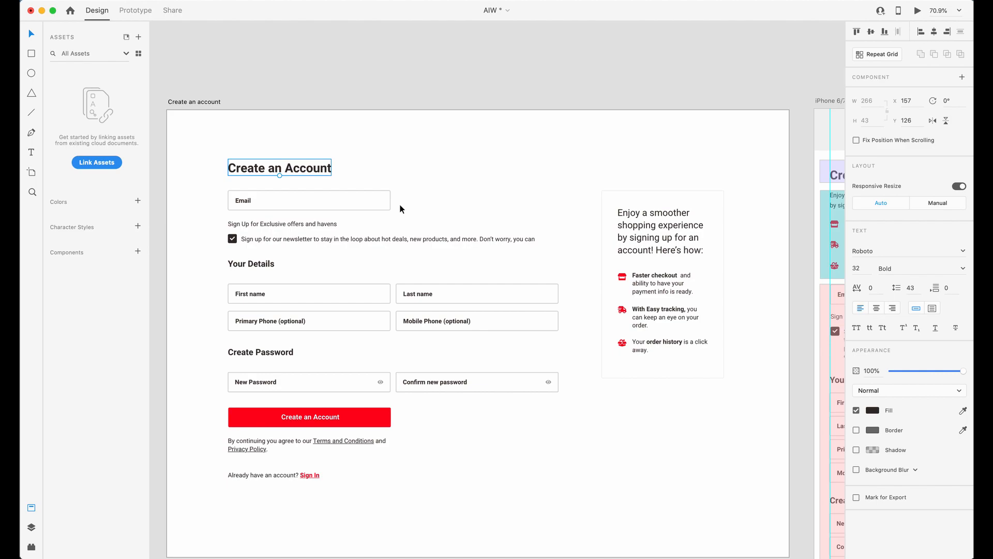
left_click(381, 205)
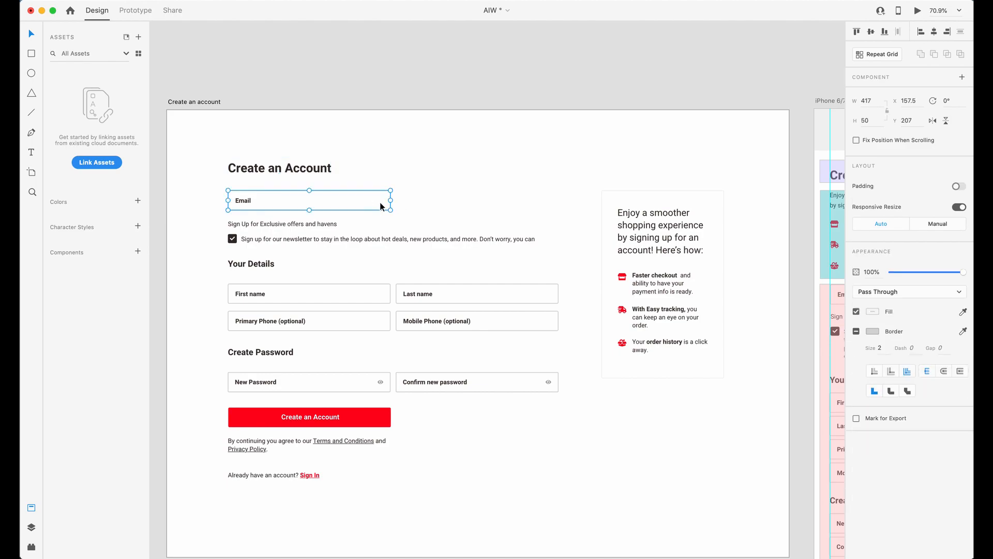
left_click_drag(202, 183, 587, 505)
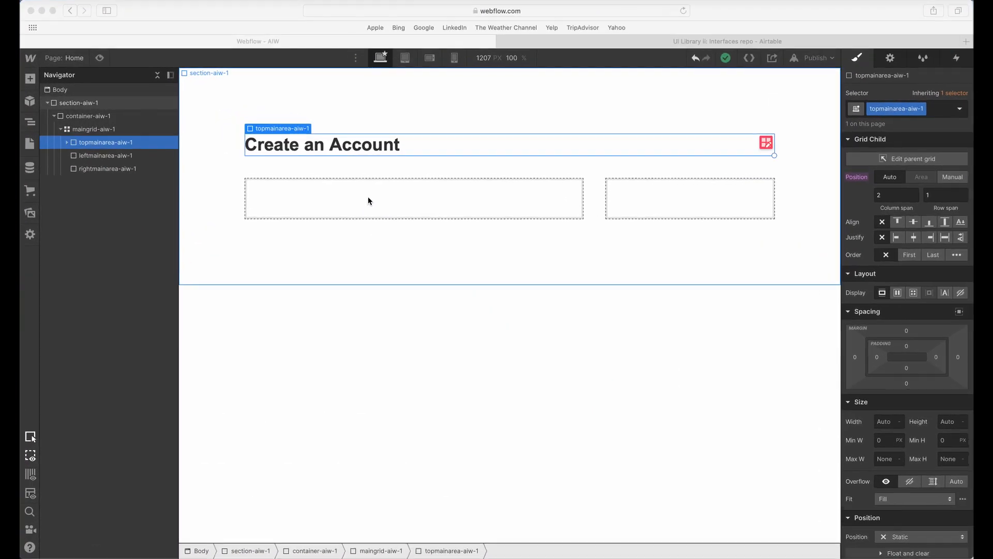
left_click(293, 189)
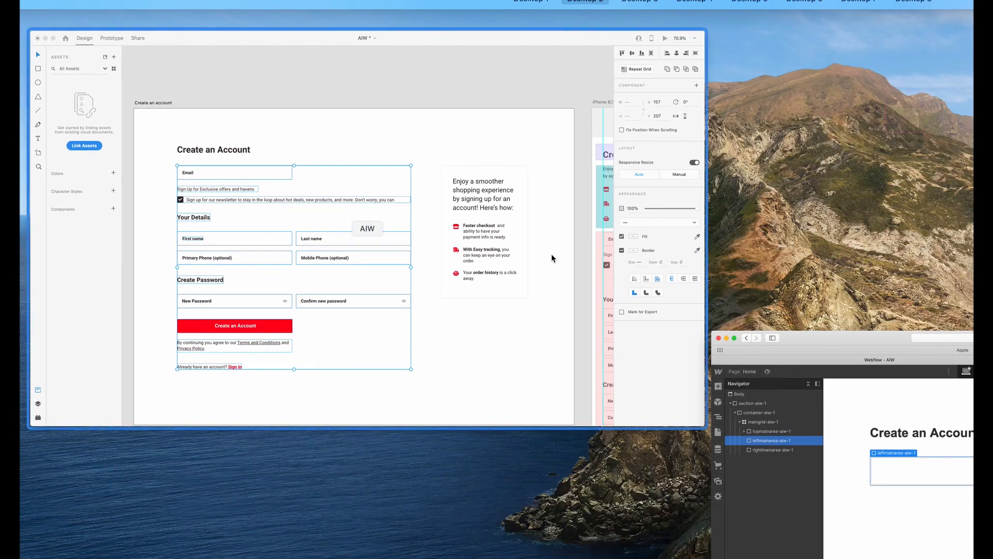
scroll(588, 256, "down", 5)
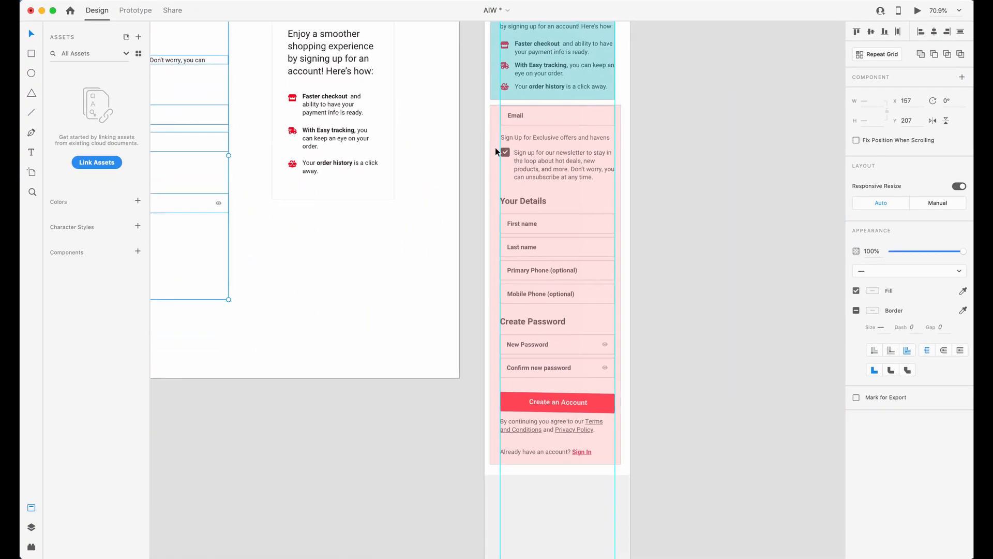
scroll(541, 236, "down", 5)
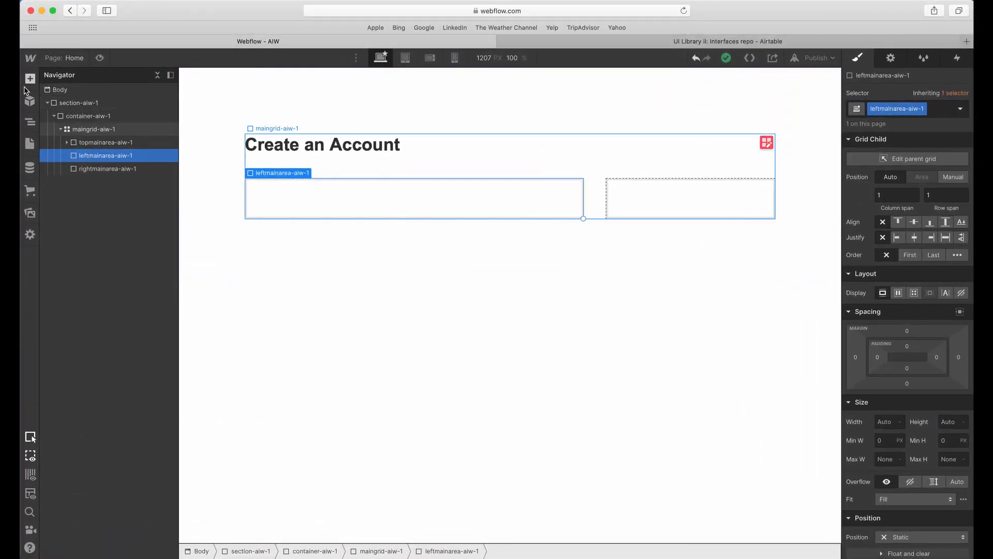
Add a Form Block inside leftmainarea-aiw-1.
left_click(37, 86)
scroll(75, 345, "down", 5)
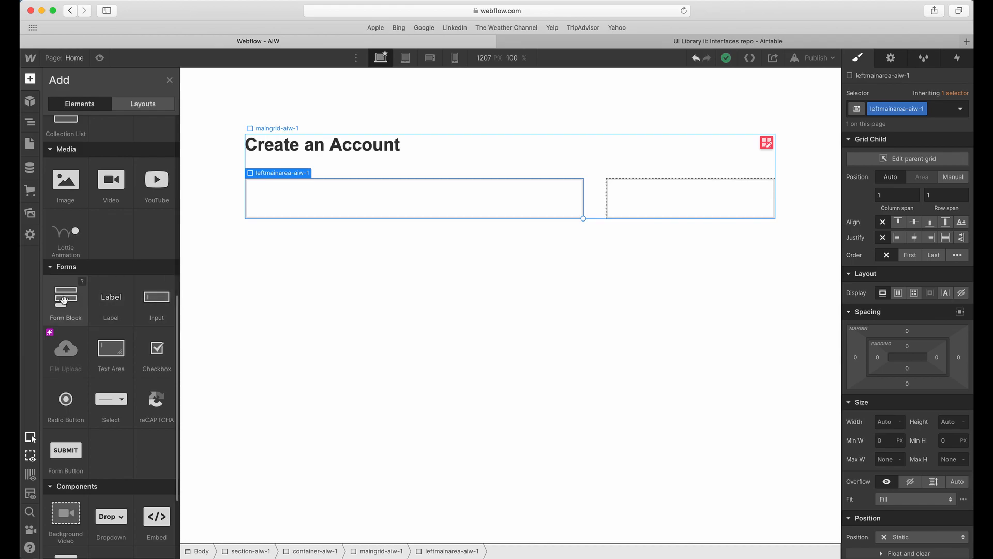
left_click(63, 299)
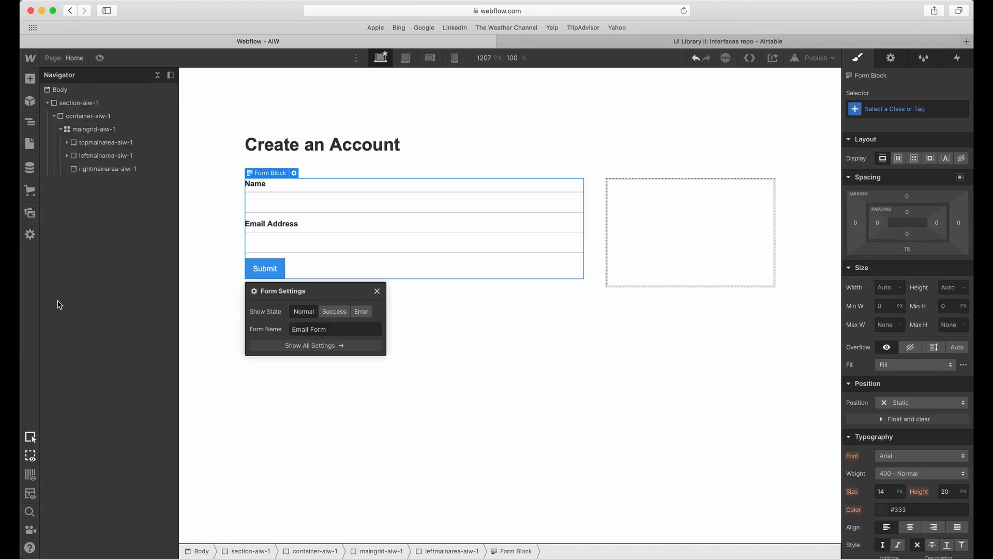
Delete the default Name and Email Address labels, their input fields and the Submit button from the form.
left_click(270, 188)
key("Delete")
key("Delete")
key("Delete")
key("Delete")
key("Delete")
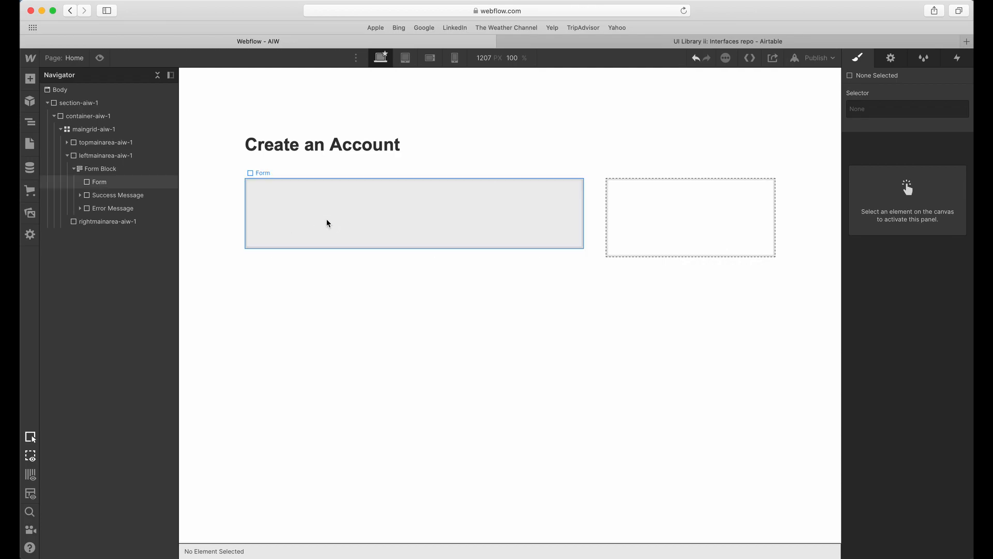
Give the Form Block the class formblock-aiw-1.
left_click(327, 219)
left_click(103, 169)
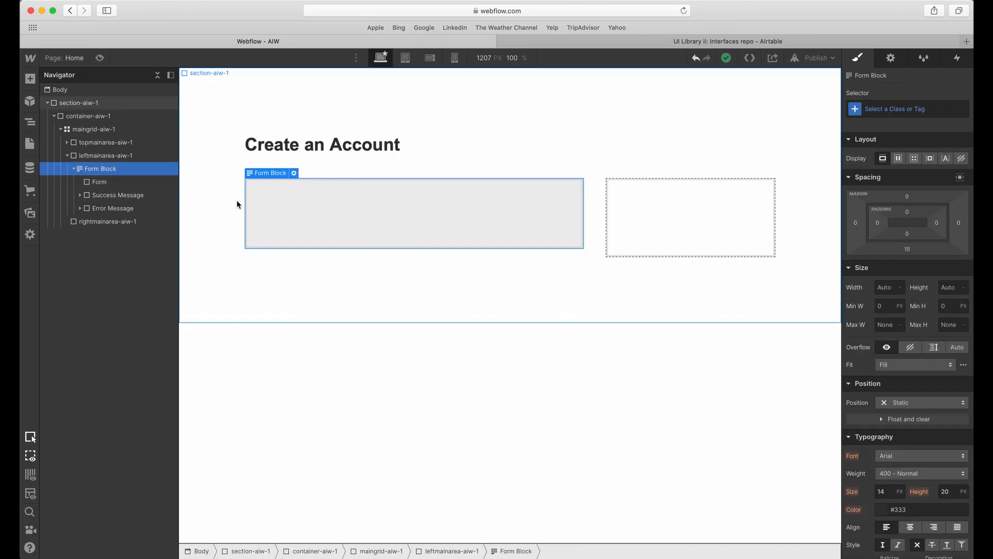
left_click(134, 187)
left_click(126, 171)
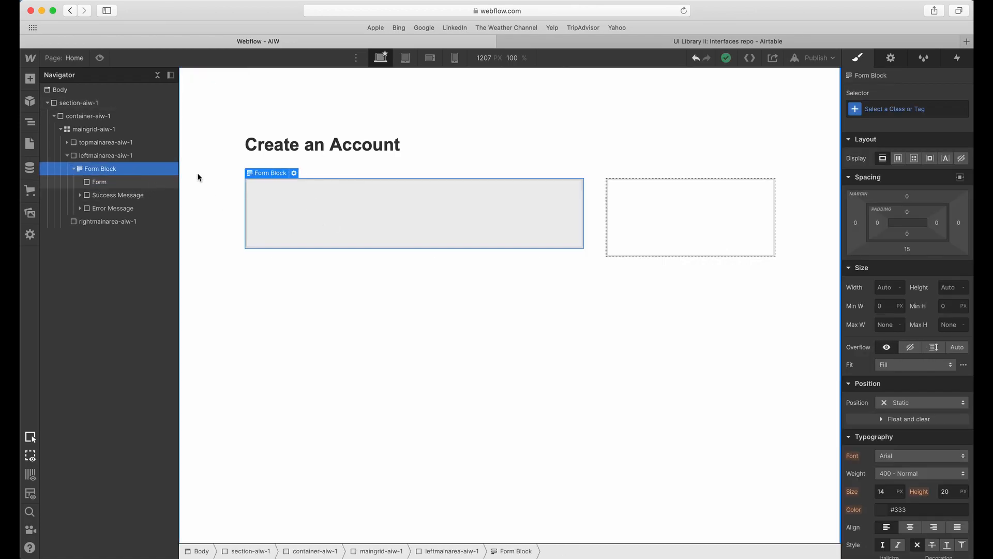
left_click(909, 110)
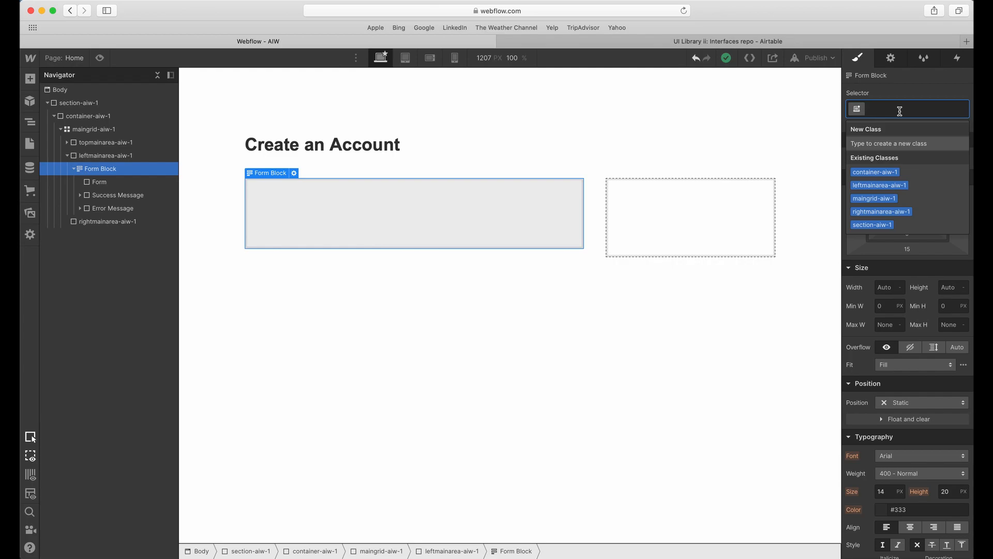
type("fomr")
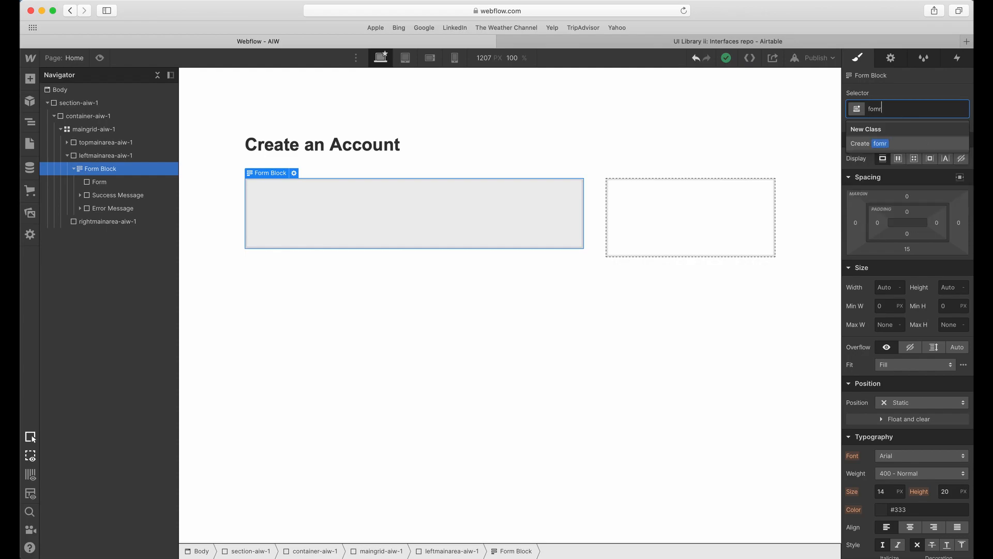
type("mblock-aiw-1")
key("Return")
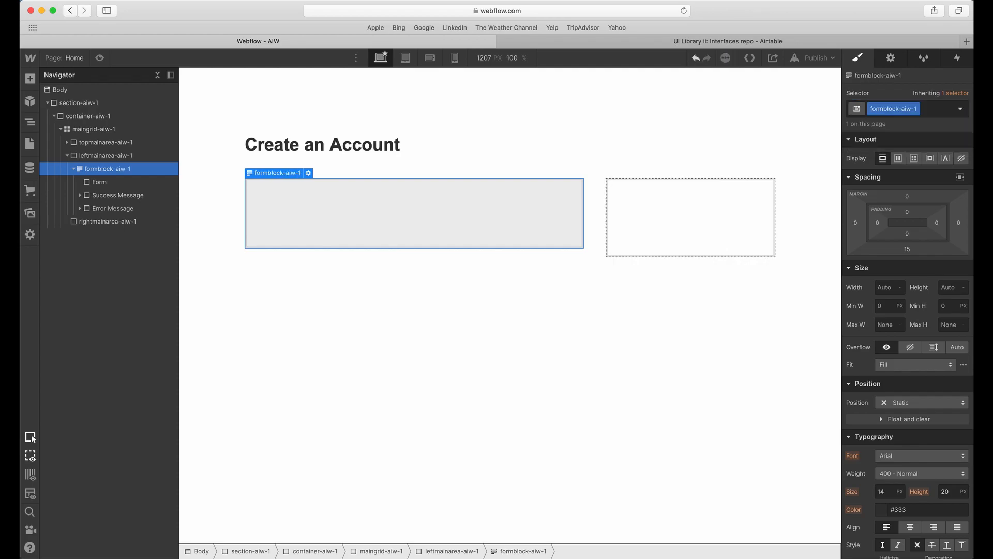
Give the Form inside the form block the class form-aiw-1.
left_click(146, 186)
left_click(886, 109)
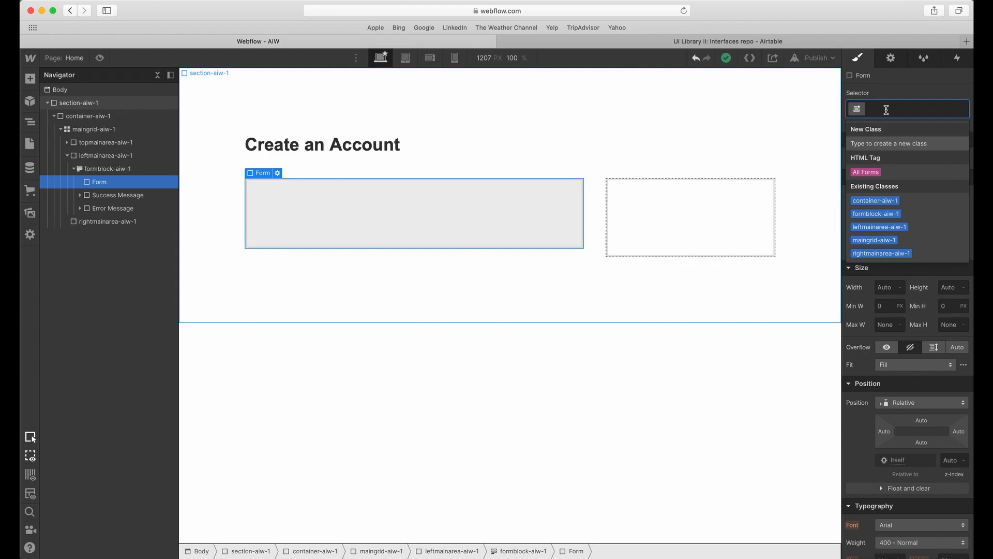
type("form")
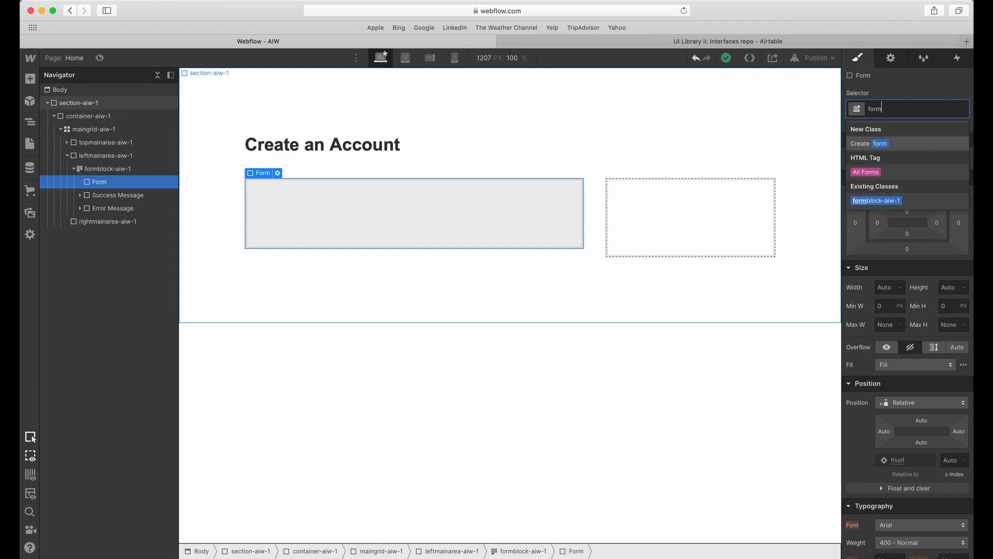
type("-aiw-1")
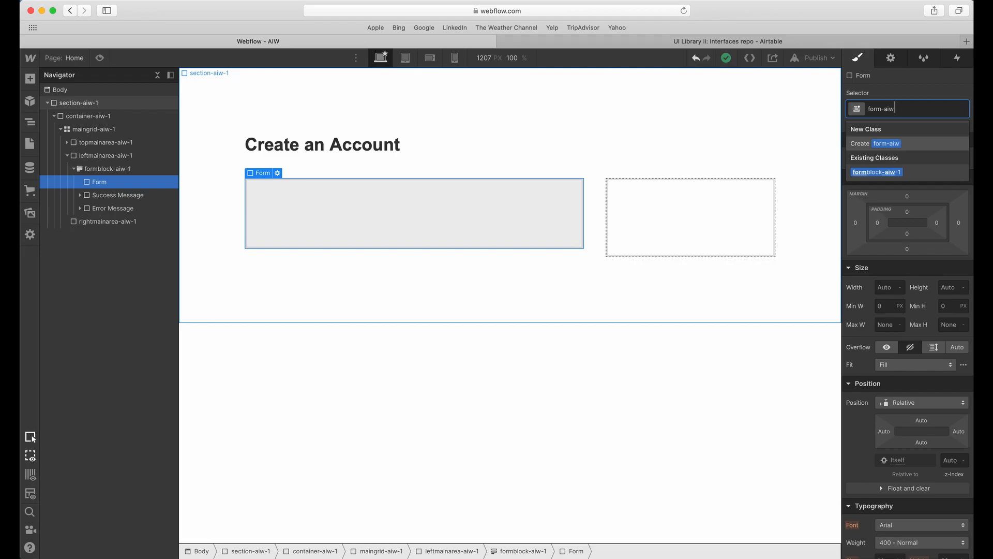
key("Return")
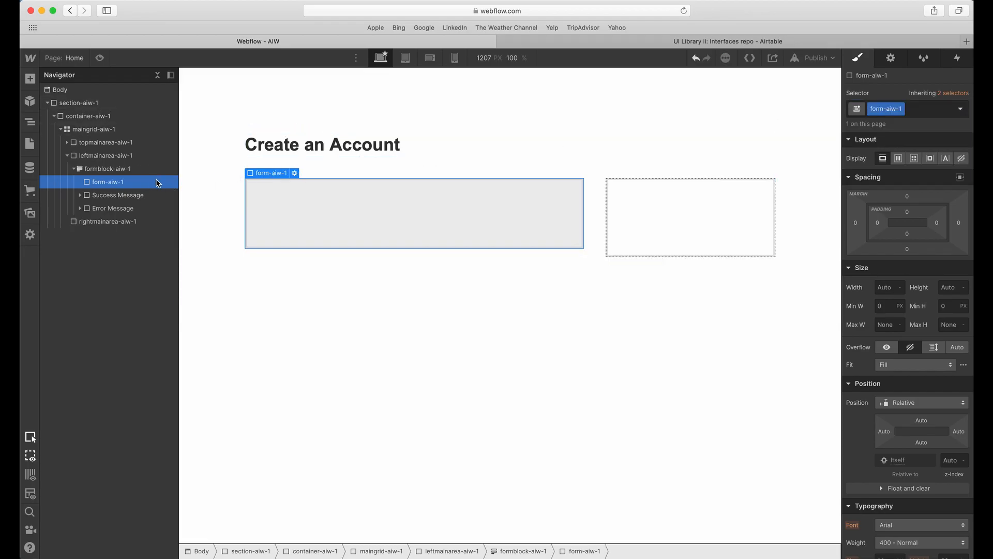
Set the background color of form-aiw-1 to transparent.
scroll(844, 396, "down", 5)
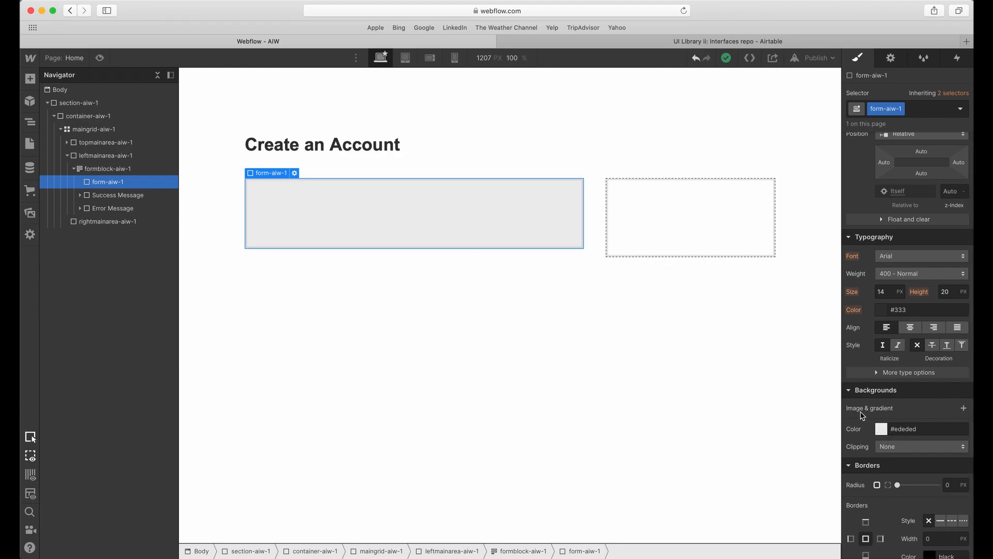
left_click(881, 432)
left_click(852, 408)
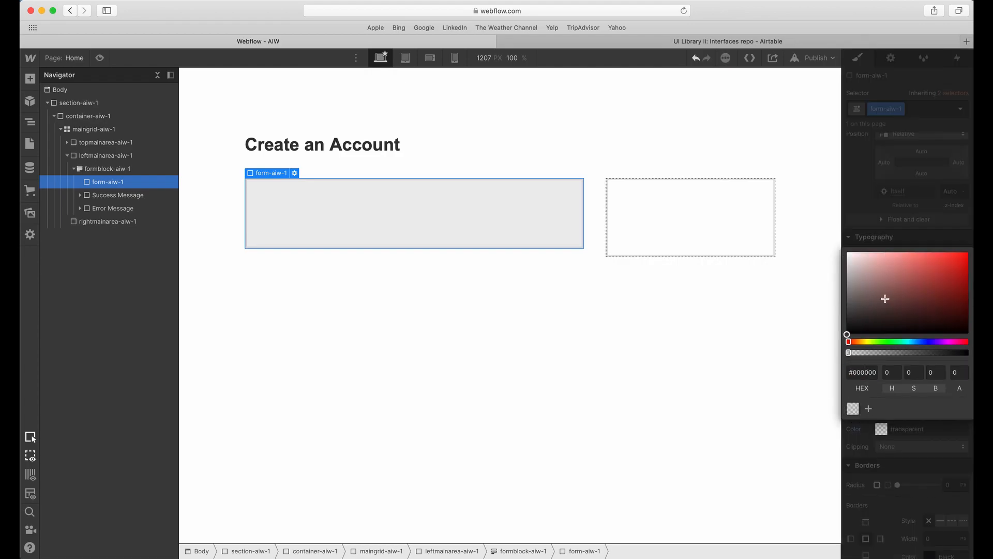
left_click(394, 207)
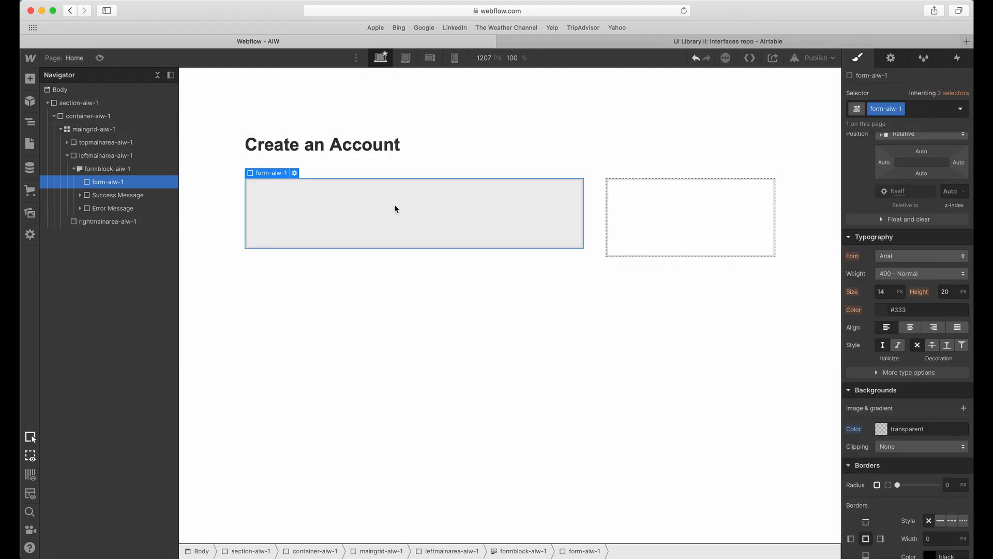
Try a gray background color (#b4b4b4) on form-aiw-1.
left_click(142, 174)
scroll(906, 311, "down", 3)
left_click(881, 360)
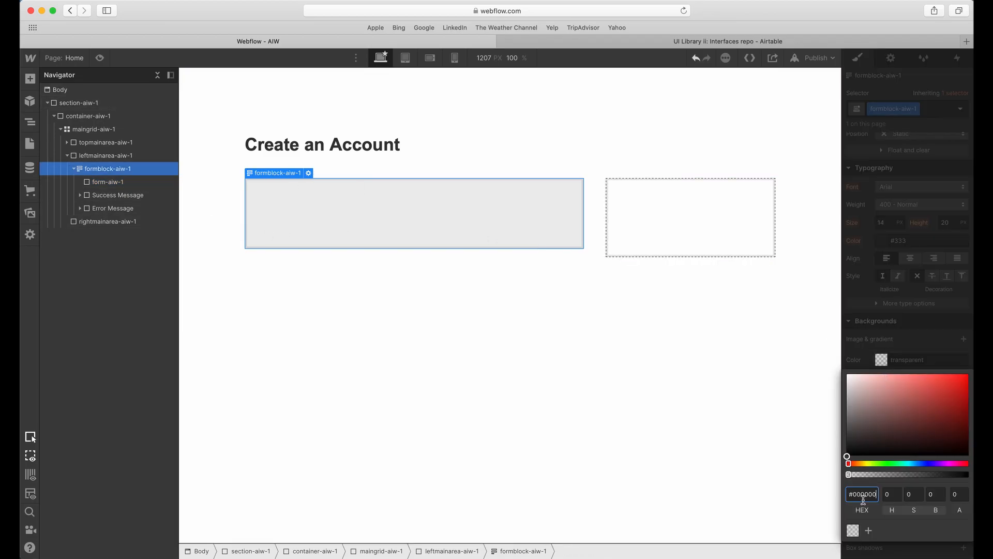
left_click(441, 229)
left_click(302, 229)
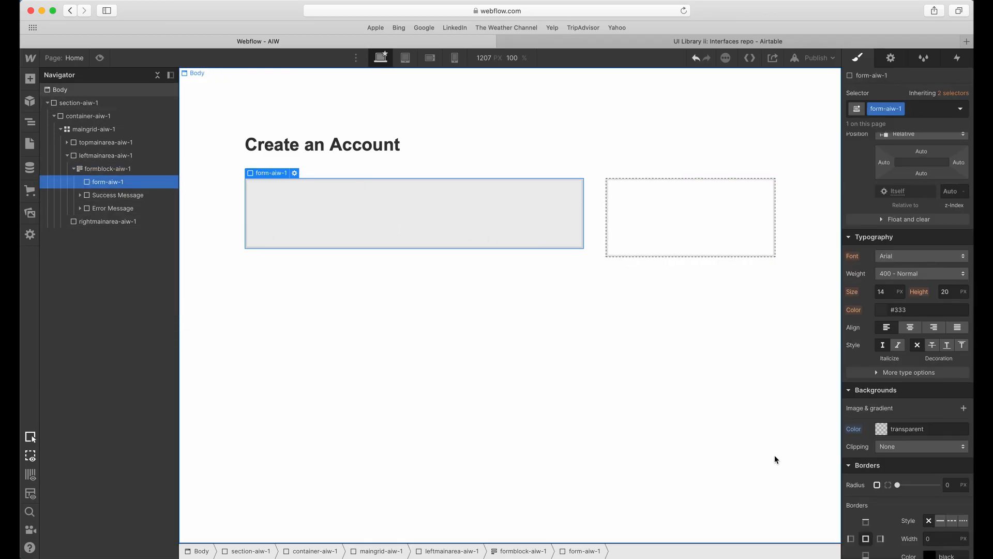
left_click(882, 429)
left_click_drag(866, 310, 833, 244)
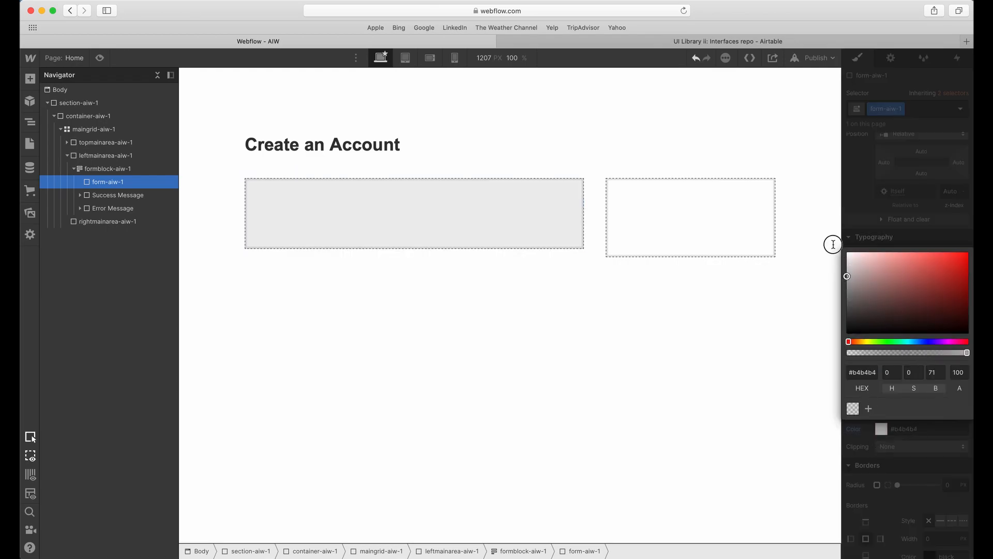
left_click(827, 236)
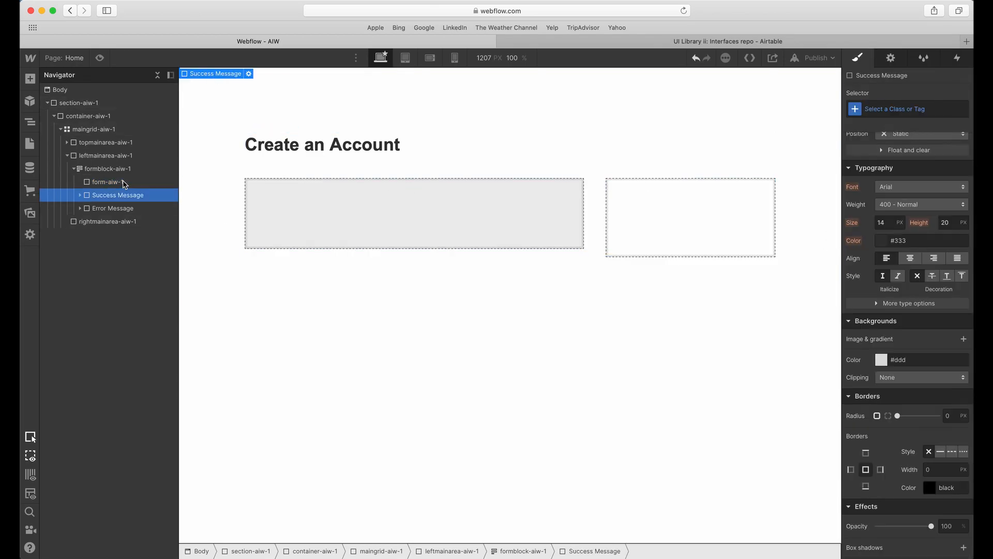
Try a dark red background (#8d3636) on form-aiw-1 and return it to transparent.
left_click(881, 429)
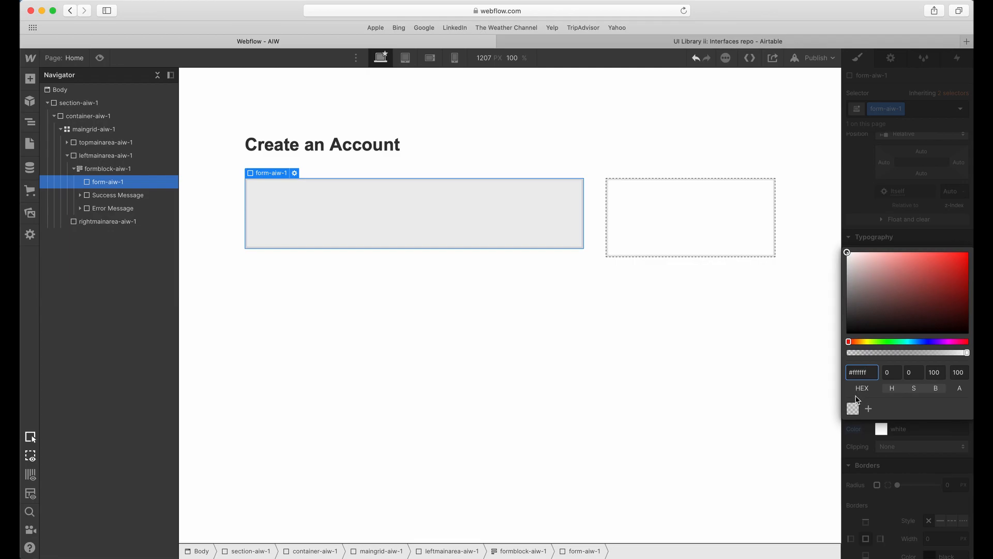
left_click_drag(876, 312, 923, 288)
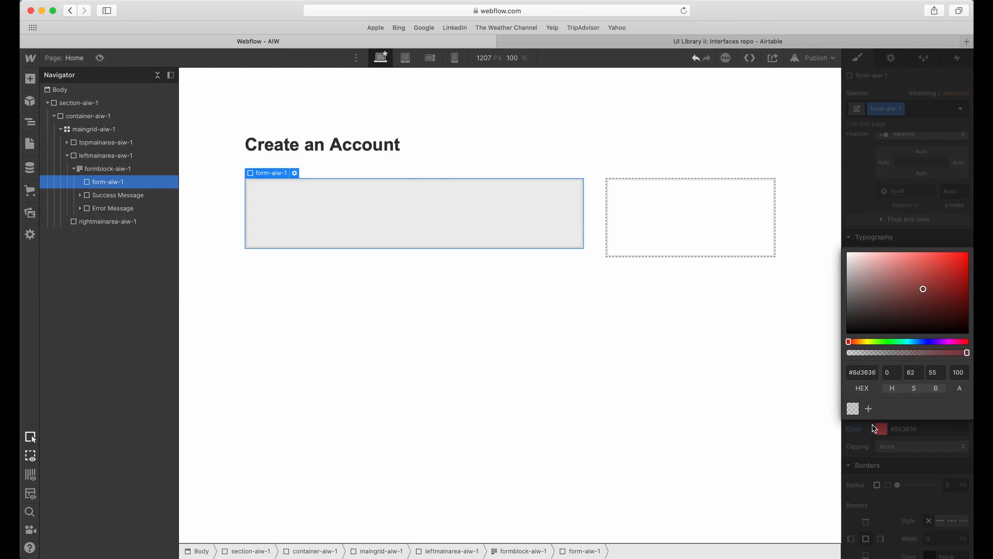
key("super+z")
left_click(869, 437)
left_click(859, 431, "alt")
left_click(881, 429)
left_click(873, 200)
left_click(872, 201)
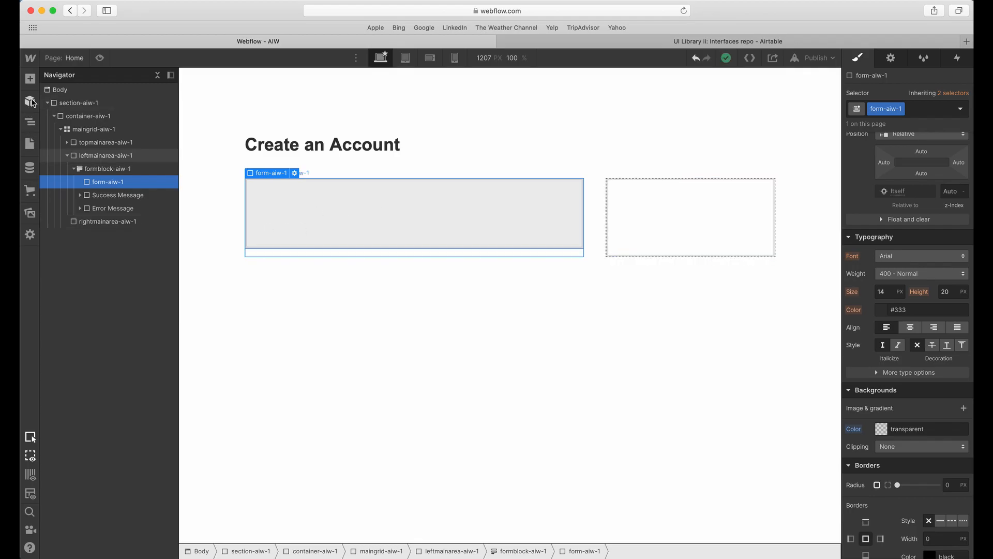
Add a Div Block inside form-aiw-1.
left_click(30, 79)
left_click(74, 275)
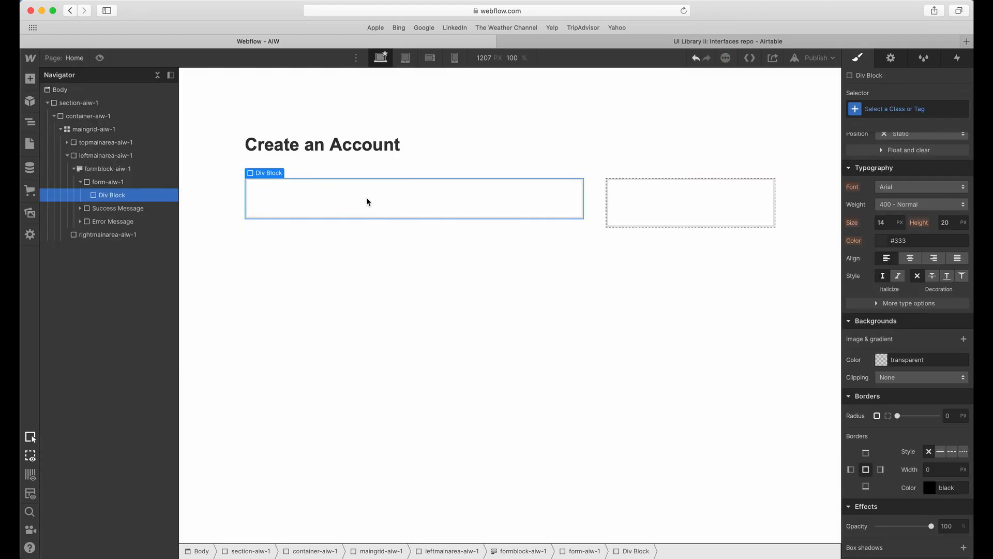
Switch to Adobe XD and draw a rectangle about 736 × 150 over the Email and newsletter section.
key("ctrl+Up")
left_click(371, 201)
key("Escape")
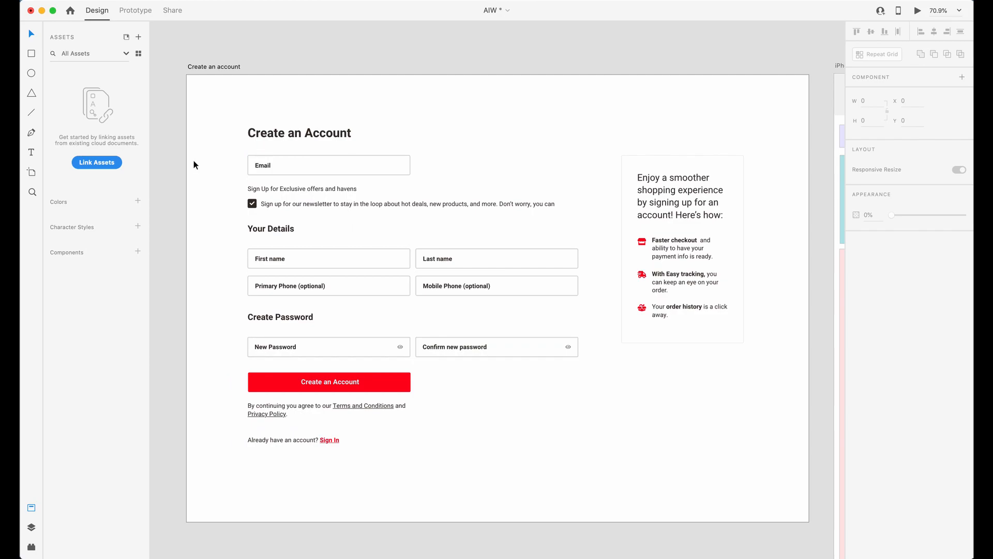
left_click_drag(212, 154, 591, 215)
left_click(31, 53)
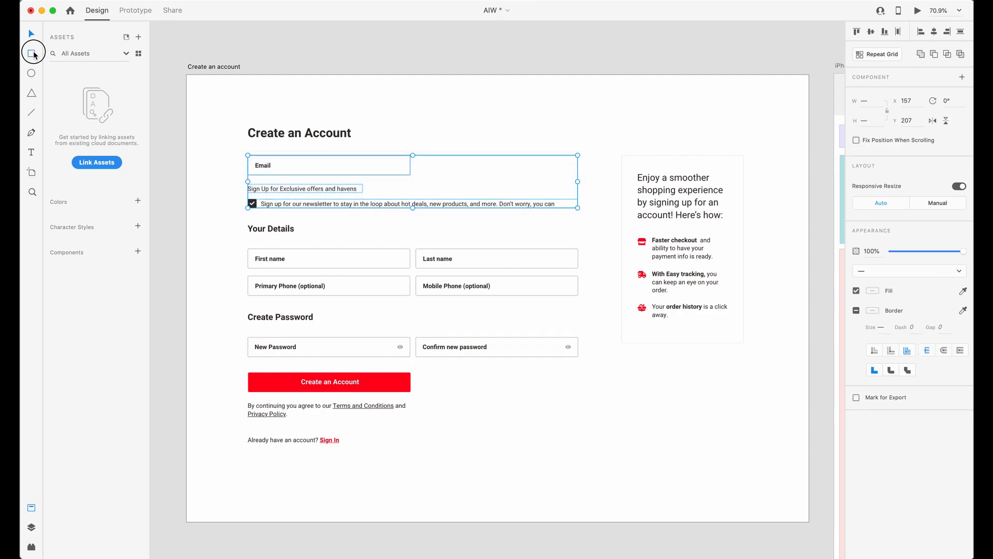
mouse_move(207, 210)
left_mouse_down()
mouse_move(238, 153)
mouse_move(288, 180)
mouse_move(553, 181)
left_mouse_up()
key("v")
Fill the rectangle with magenta and set its opacity to 40%.
left_click(873, 311)
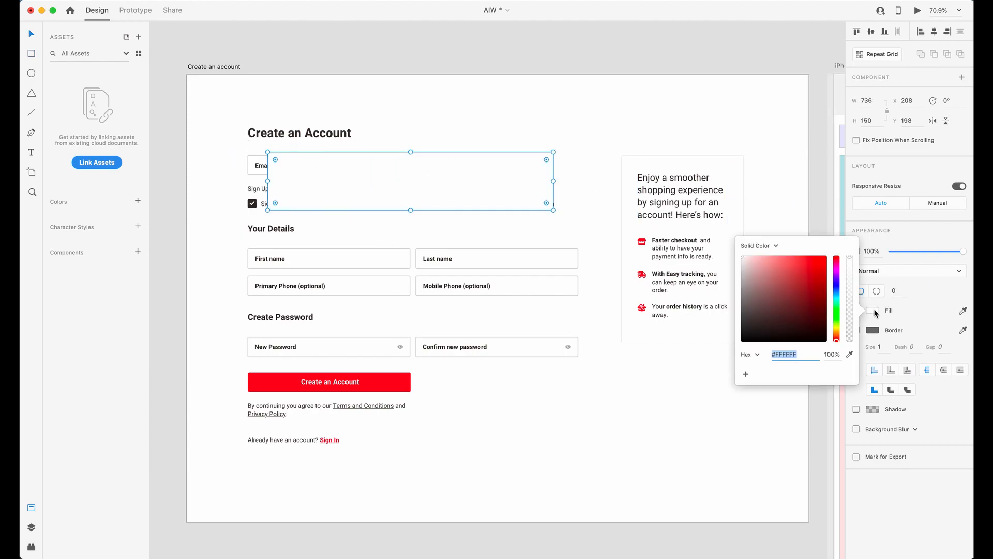
left_click(835, 271)
left_click(806, 275)
left_click(506, 165)
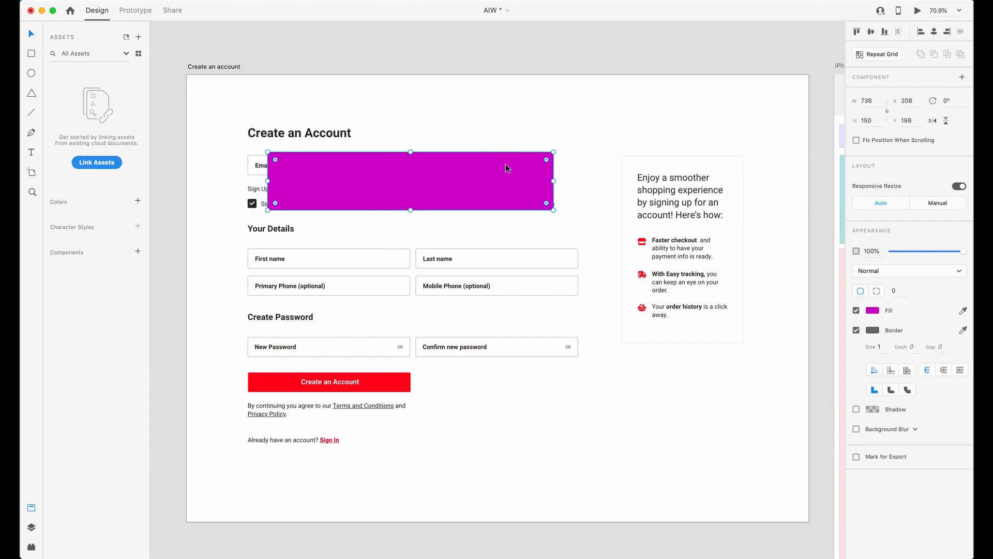
key("4")
Copy the magenta rectangle over the Your Details, Create Password and Create an Account button sections, adjusting heights to fit.
left_click(418, 189)
left_click_drag(405, 207, 410, 299)
left_click_drag(385, 251, 375, 336)
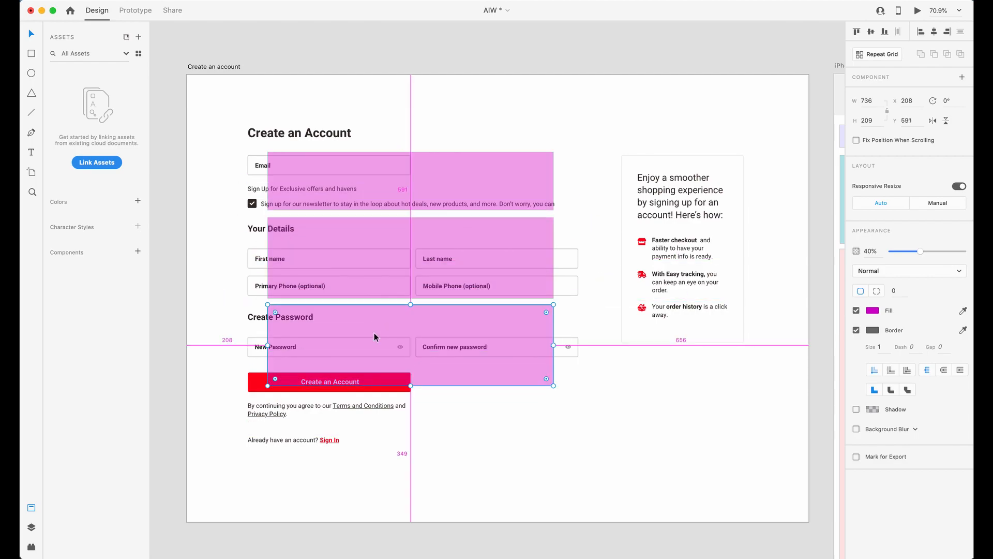
left_click_drag(411, 386, 392, 398)
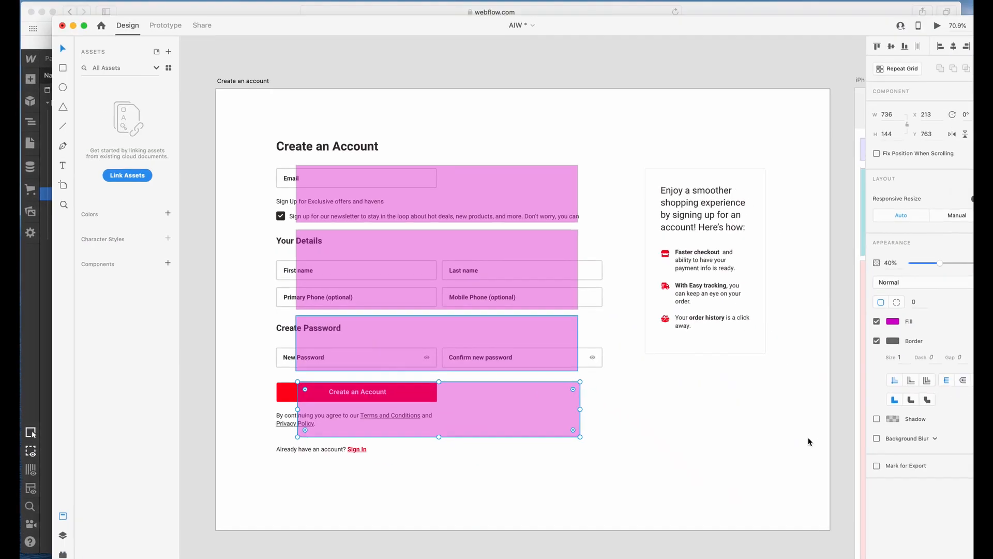
left_click(470, 348, "shift")
left_click(469, 271, "shift")
left_click(624, 411)
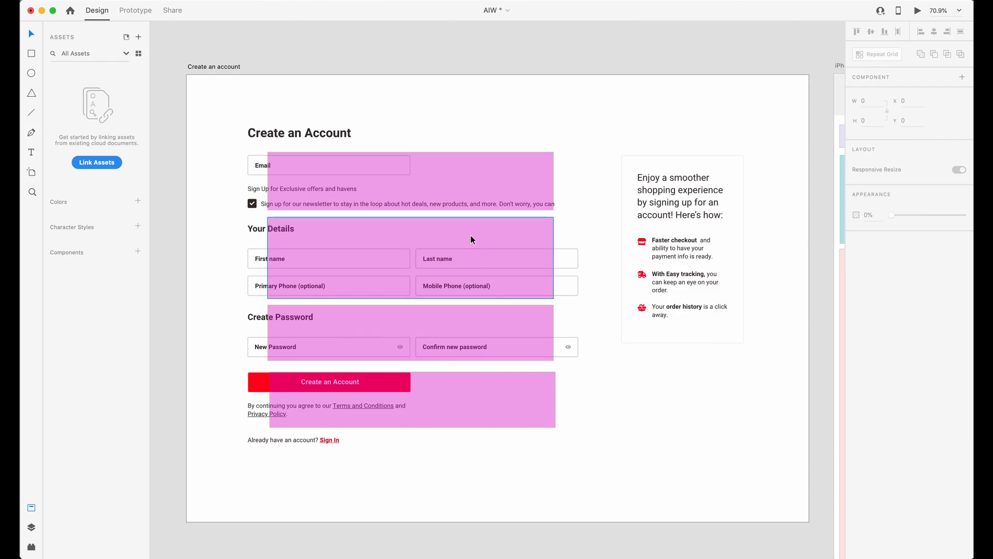
Switch to Webflow and paste three more copies of the Div Block inside form-aiw-1.
key("ctrl+Up")
left_click(452, 243)
key("super+v")
key("super+v")
key("super+v")
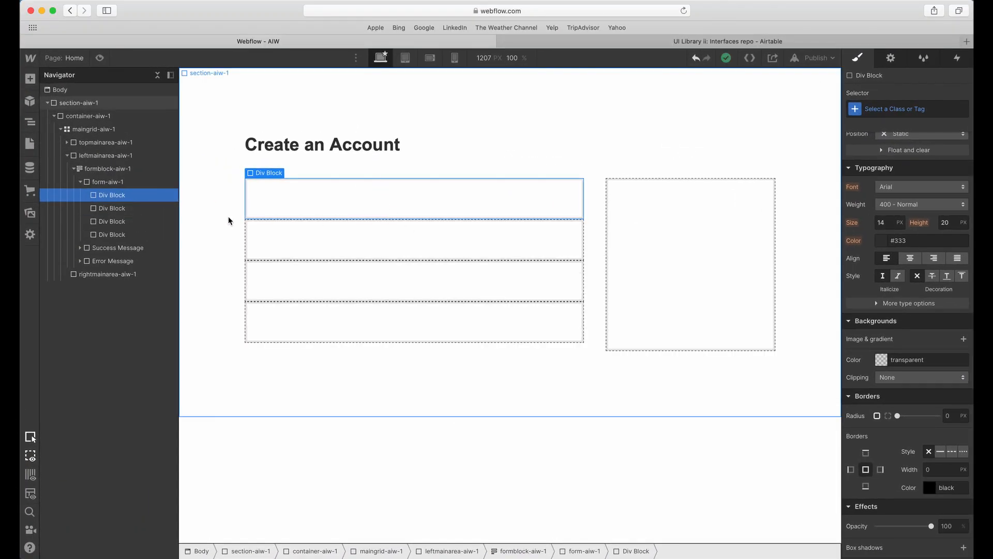
Give the first Div Block in the form the class fromfirst-aiw-1.
left_click(913, 108)
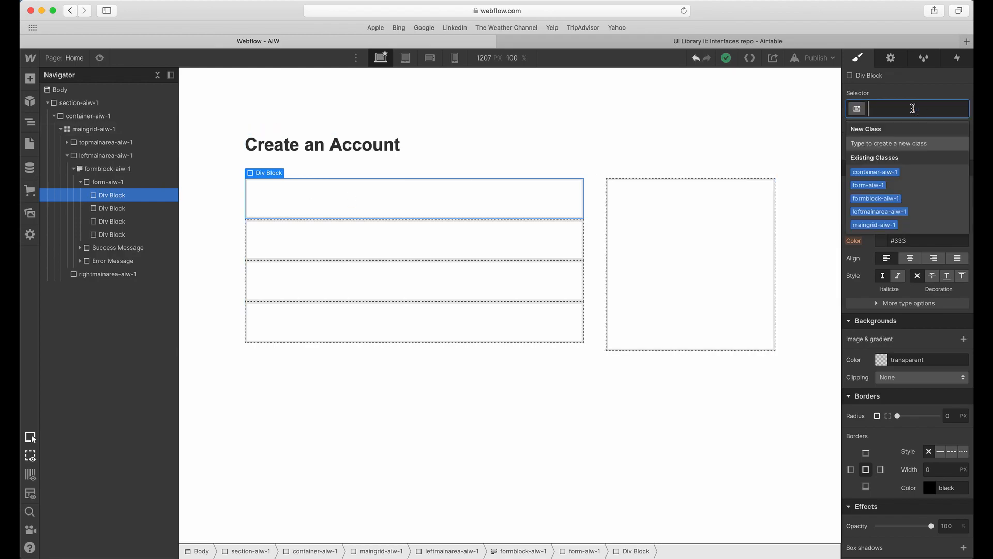
type("from")
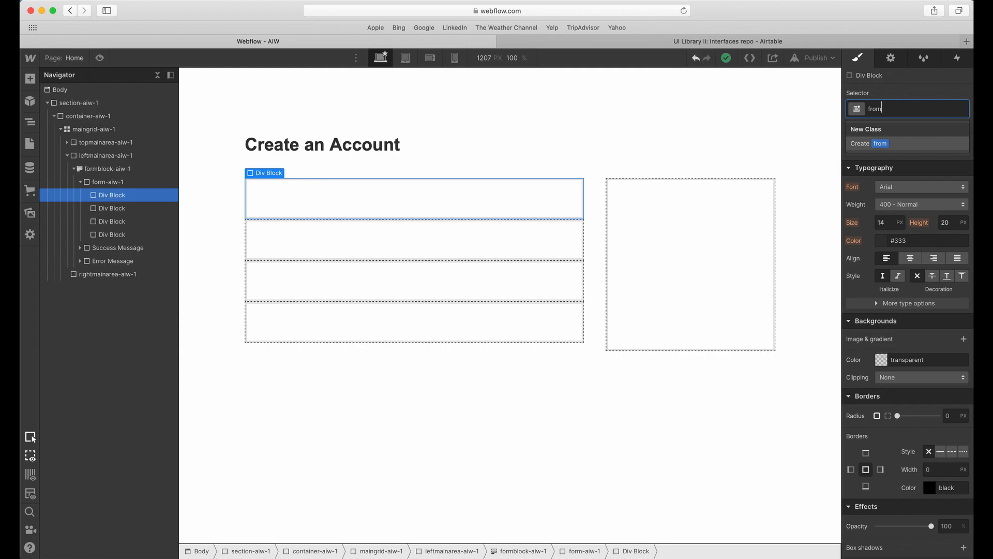
type("firs")
type("w-1")
key("Return")
Give the second Div Block in the form the class formsecond-aiw-1.
left_click(572, 243)
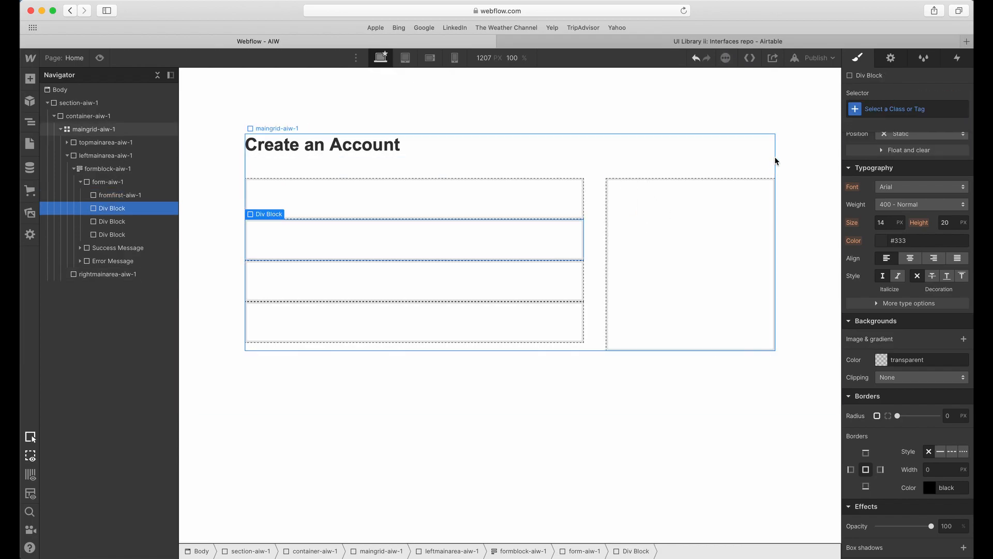
left_click(873, 112)
type("formse")
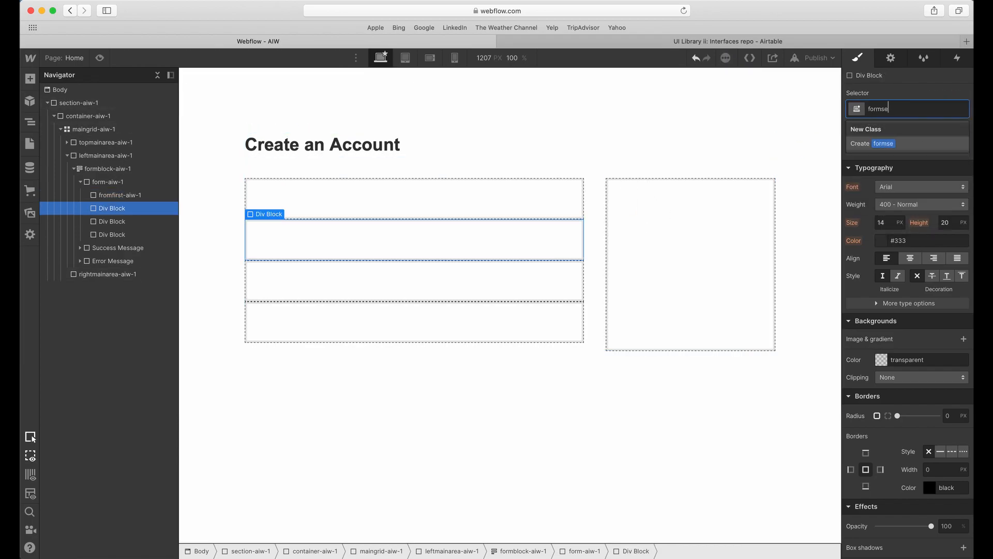
type("cond-aiw-1")
key("Return")
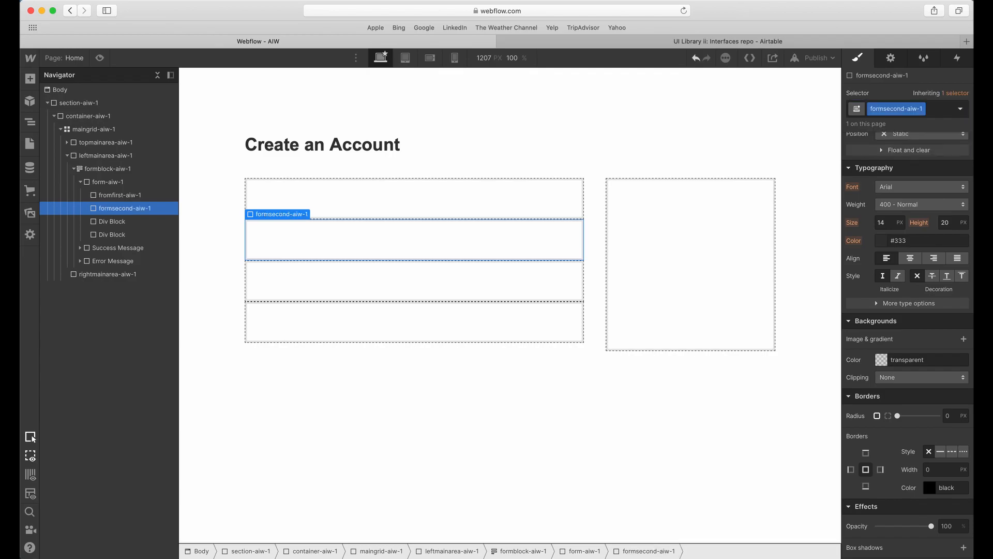
Give the third Div Block in the form the class formthird-aiw-1.
left_click(517, 279)
left_click(890, 110)
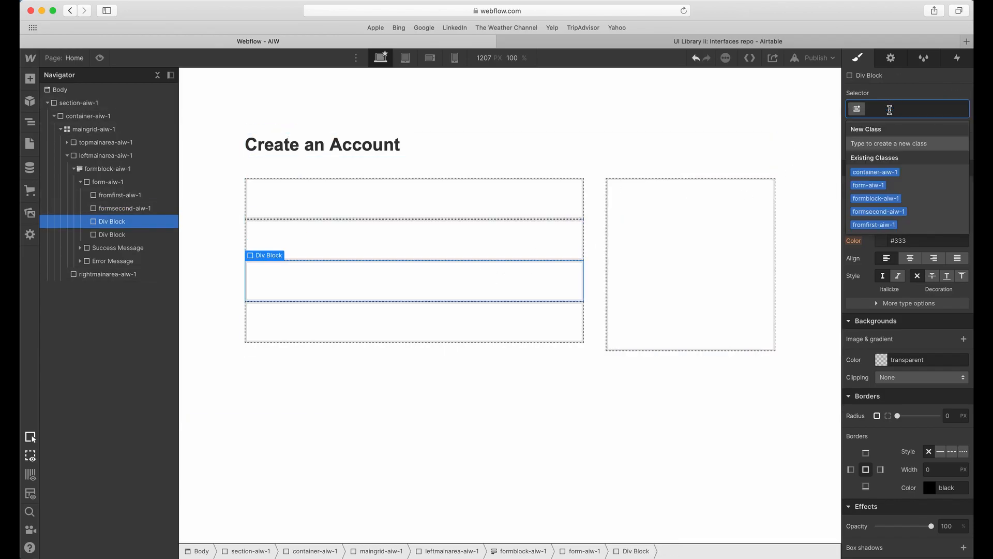
type("form")
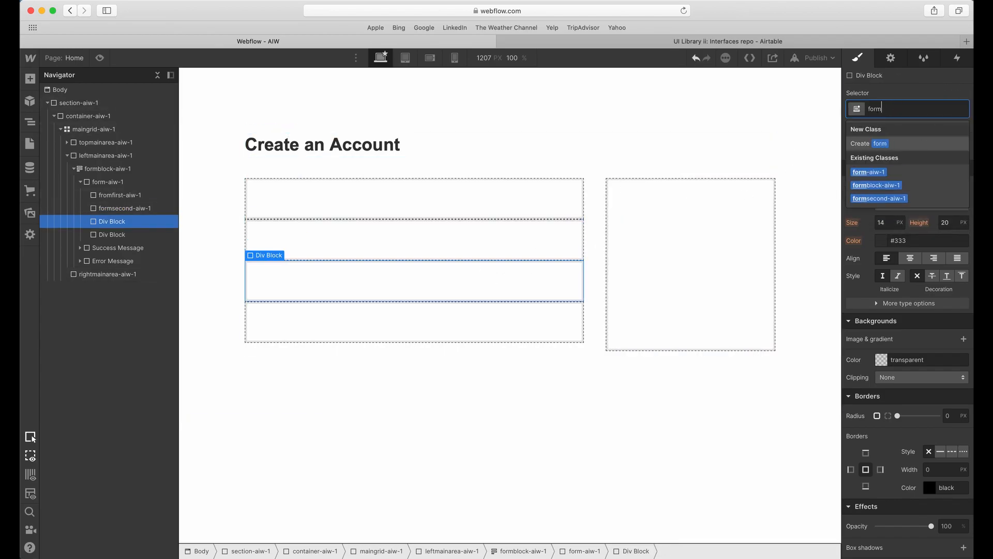
type("third-")
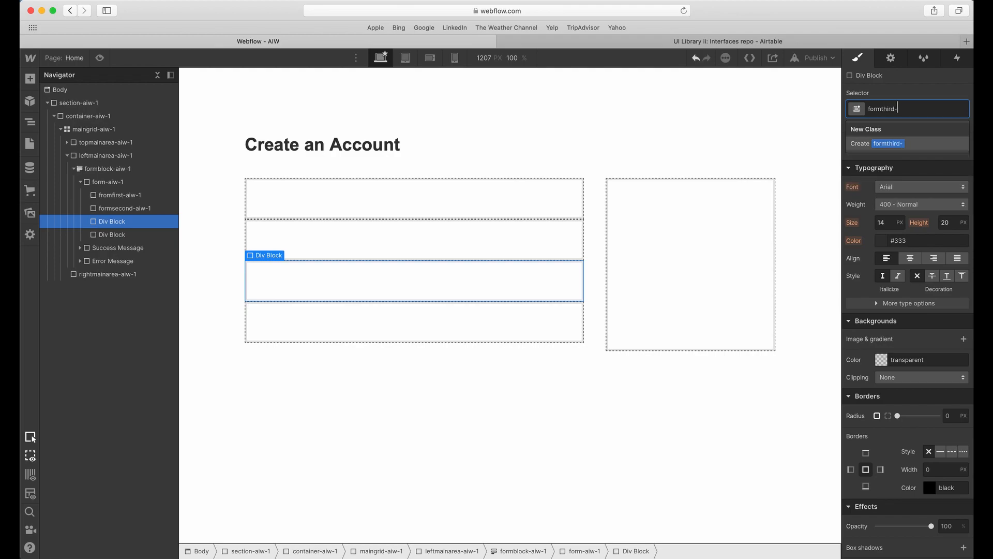
type("aiw-1")
key("Return")
Give the fourth Div Block in the form the class formfourth-aiw-1.
left_click(568, 317)
left_click(902, 106)
type("form")
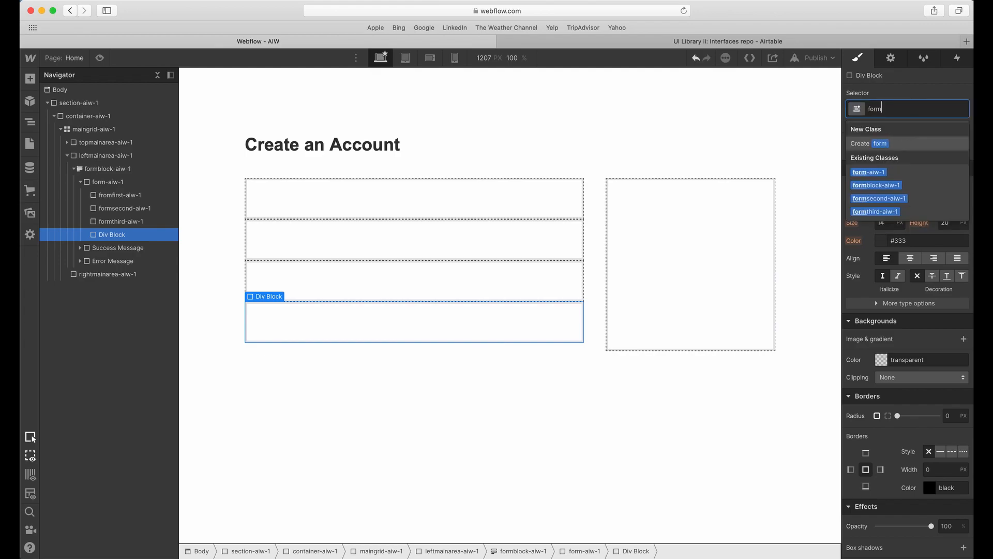
type("fourth-aiw-1")
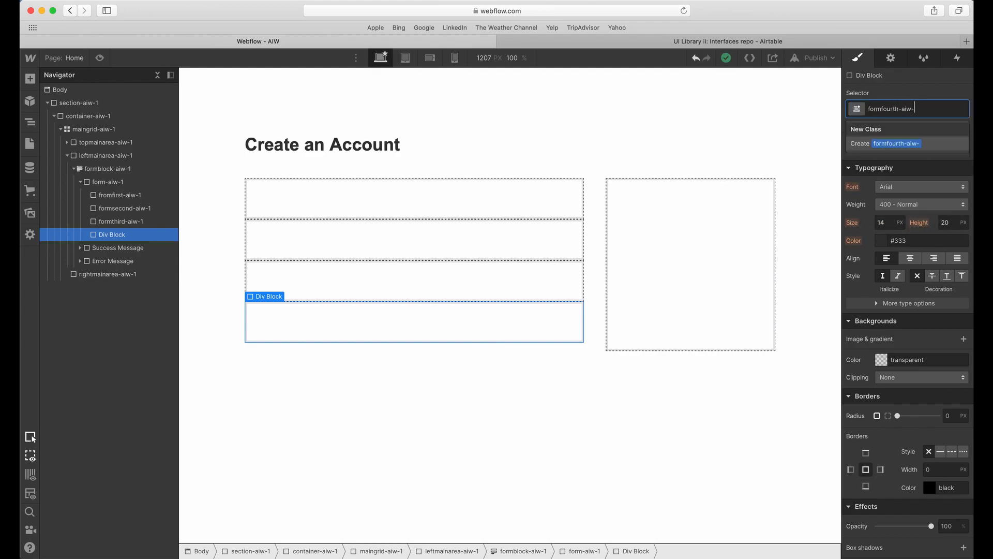
key("Return")
Switch to Adobe XD and delete the four magenta overlay rectangles from the Create an account artboard.
left_click(511, 212)
key("ctrl+Up")
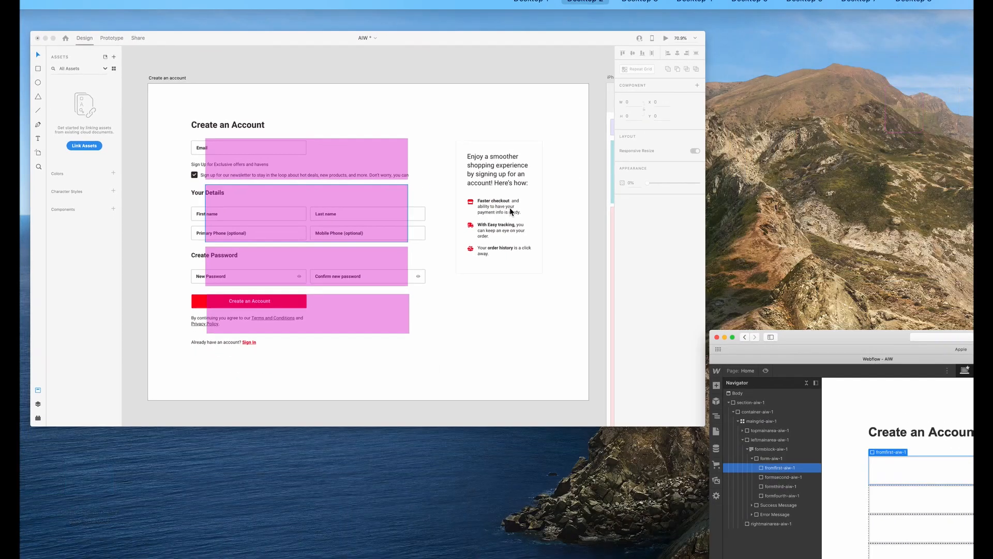
left_click(495, 258)
left_click(450, 191)
left_click(404, 238, "shift")
left_click(407, 385, "shift")
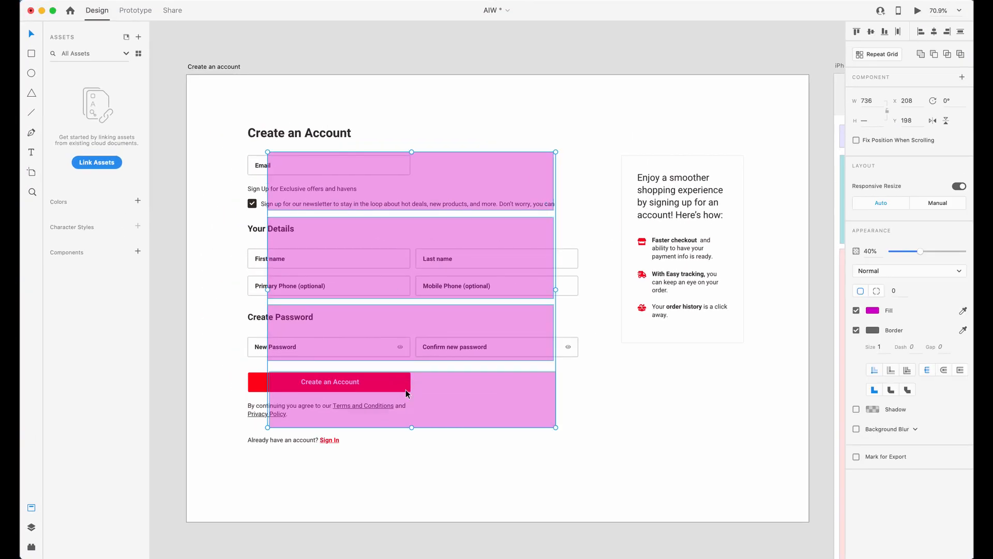
key("Delete")
Examine the Email field, newsletter text, detail fields, password fields and button in the Create an account design.
left_click(303, 171)
scroll(266, 155, "down", 1)
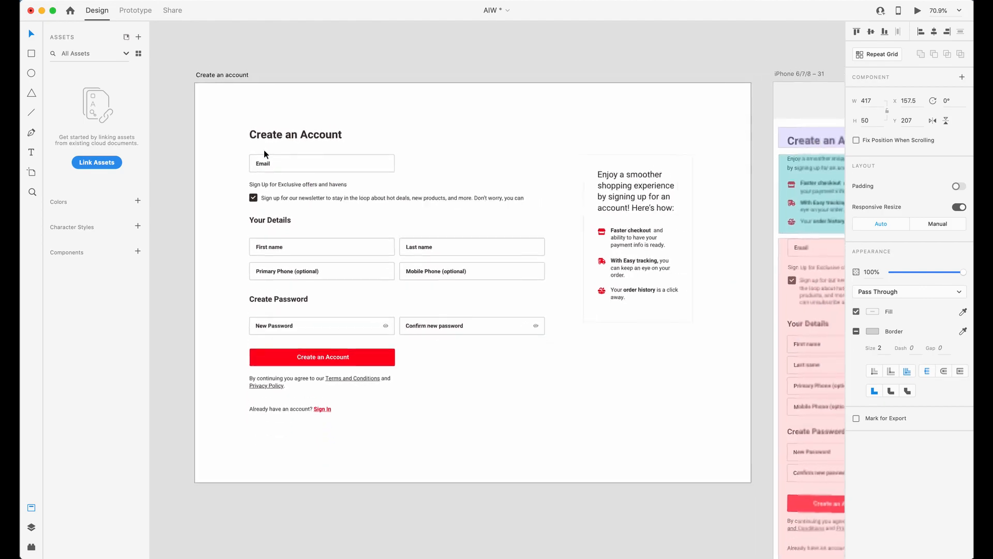
scroll(269, 157, "up", 5)
scroll(272, 159, "right", 1)
scroll(276, 162, "left", 1)
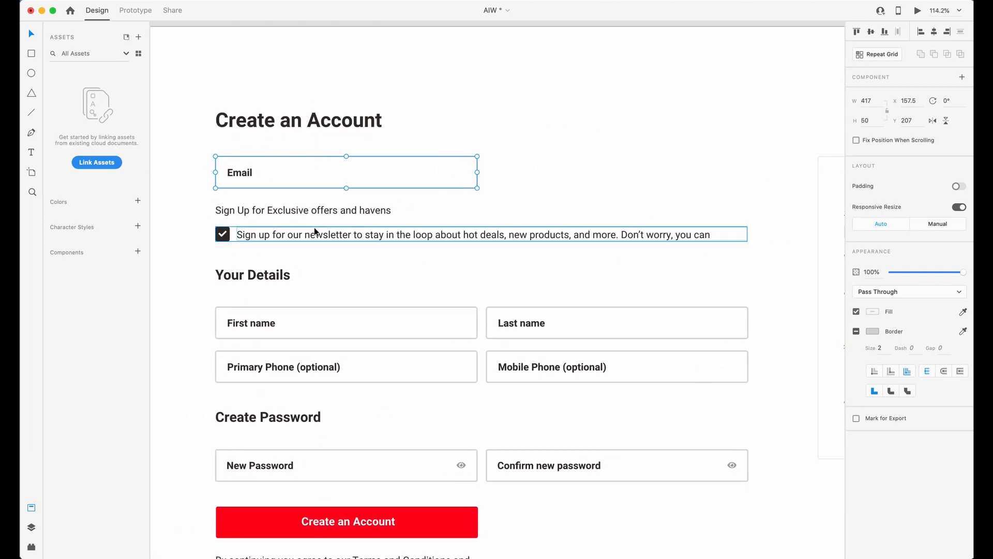
left_click(466, 326)
left_click_drag(494, 131, 271, 516)
left_click(519, 441)
left_click(475, 256)
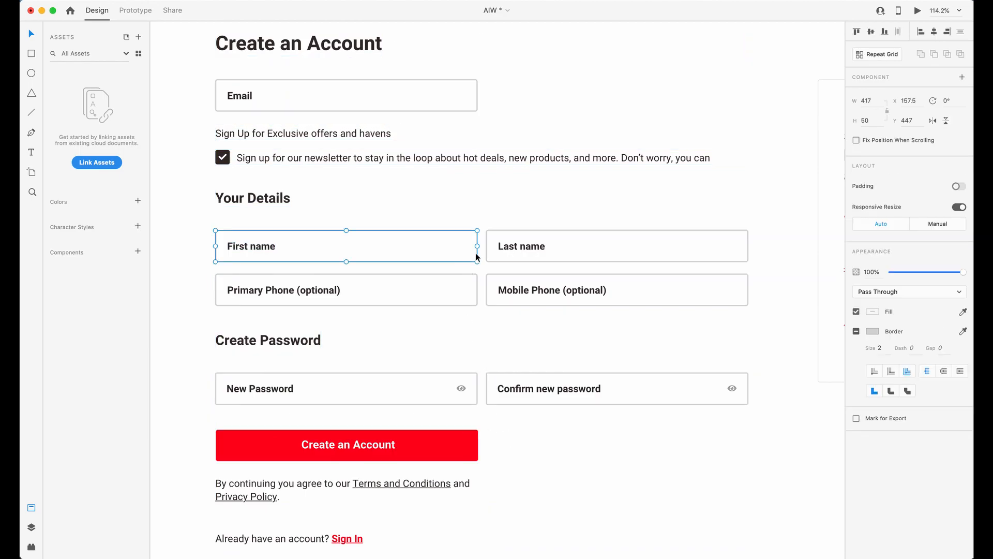
scroll(720, 250, "up", 1)
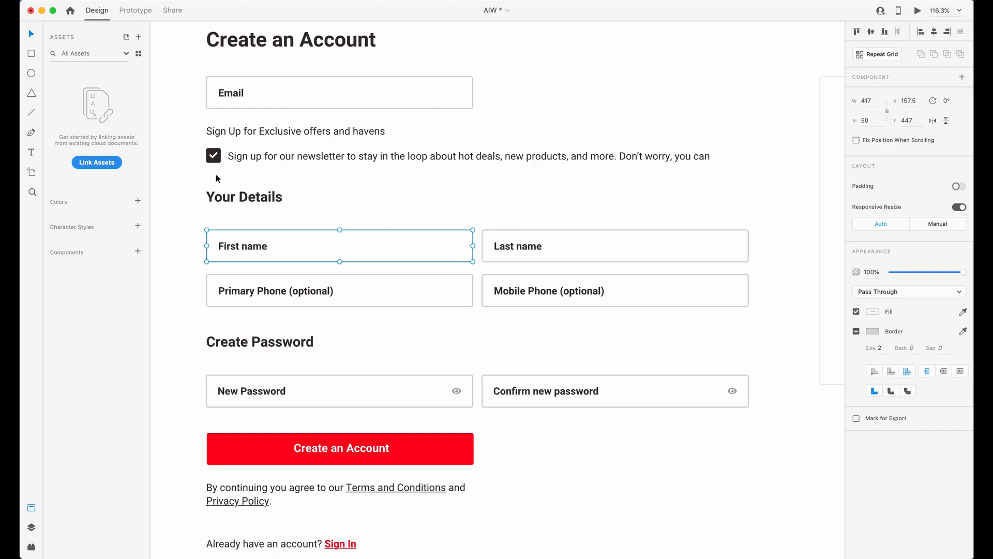
left_click(275, 133)
left_click(259, 156)
left_click(304, 187)
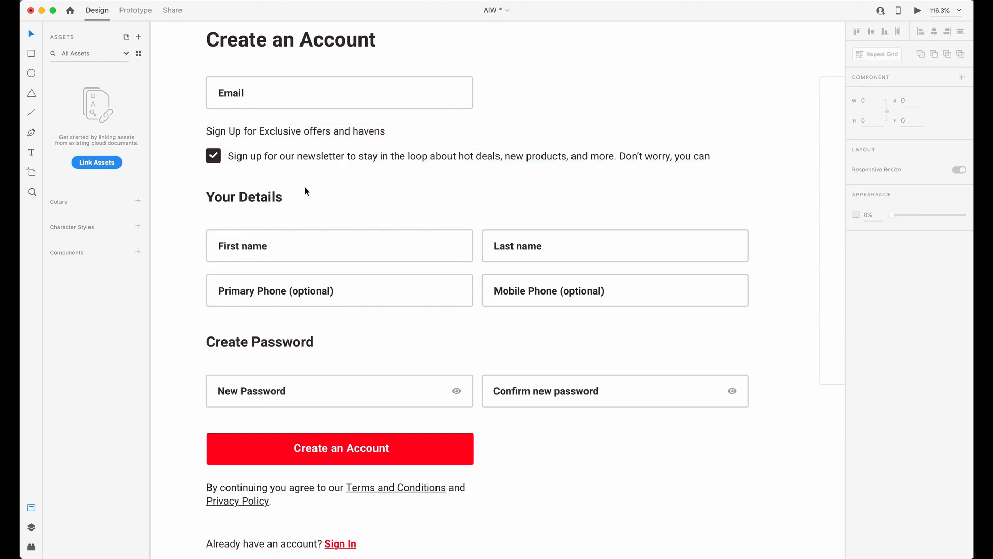
Compare the empty fromfirst-aiw-1 block in Webflow with the newsletter heading and checkbox row in the Adobe XD design.
key("ctrl+Up")
left_click(500, 277)
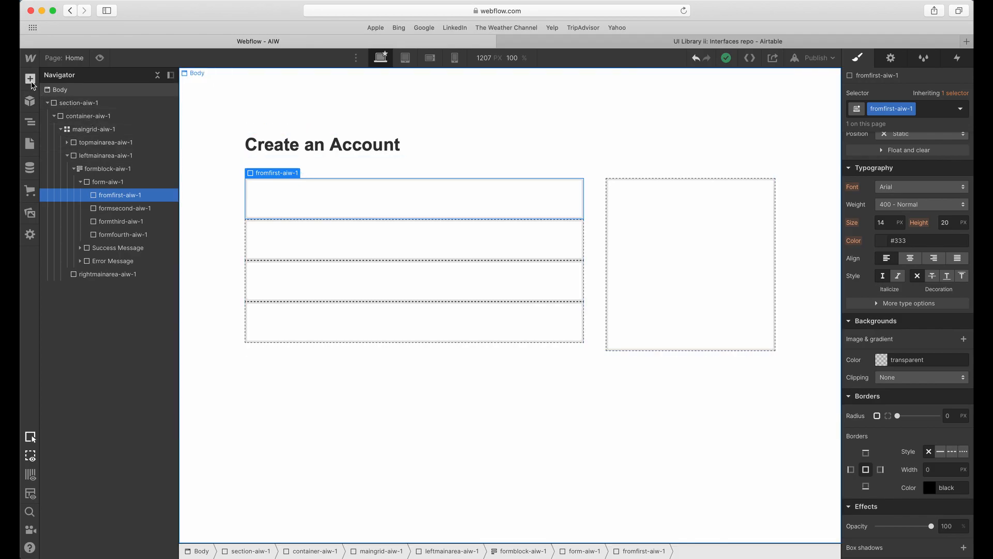
key("ctrl+Up")
left_click(406, 237)
left_click_drag(192, 166, 754, 120)
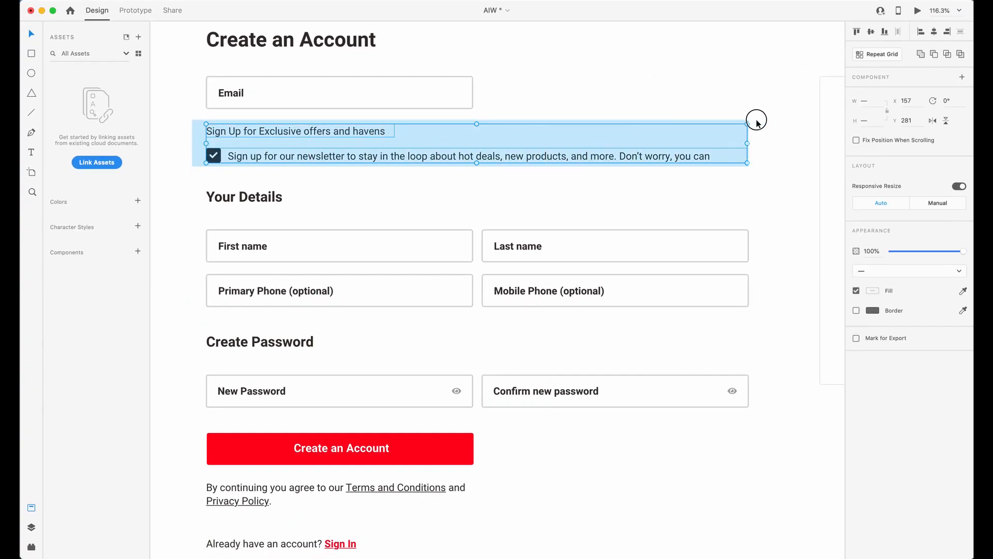
Examine how the Email field and the newsletter rows are grouped in the Adobe XD design.
left_click(543, 70)
left_click_drag(543, 70, 182, 120)
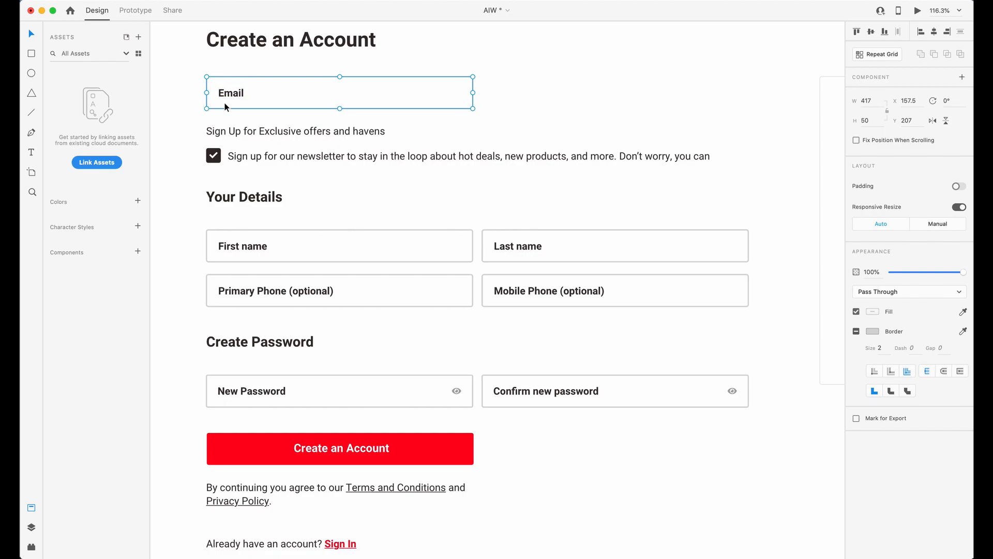
left_click_drag(182, 115, 781, 170)
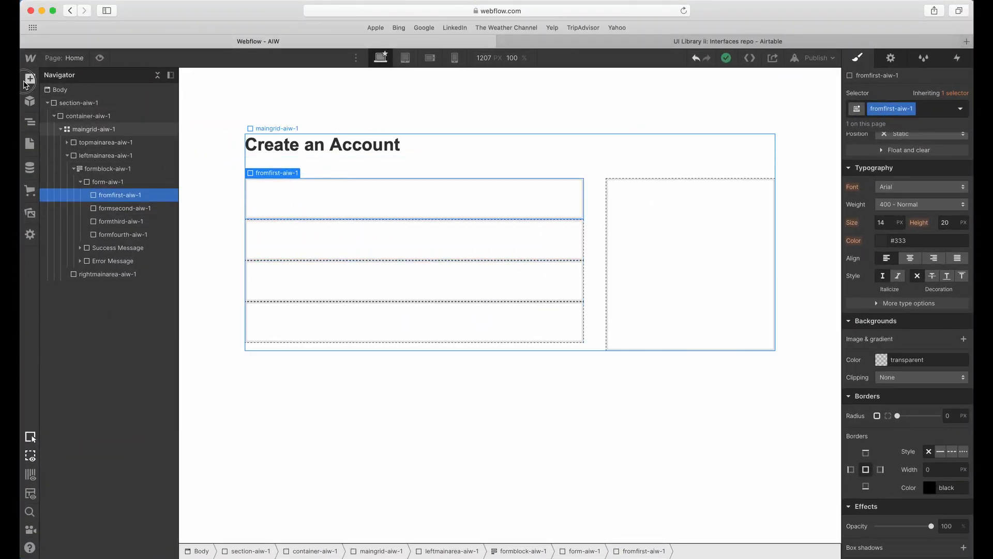
Switch to Webflow, add a Div Block inside fromfirst-aiw-1 and give it the class formfirstgrid-aiw-1.
left_click(27, 80)
left_click(59, 280)
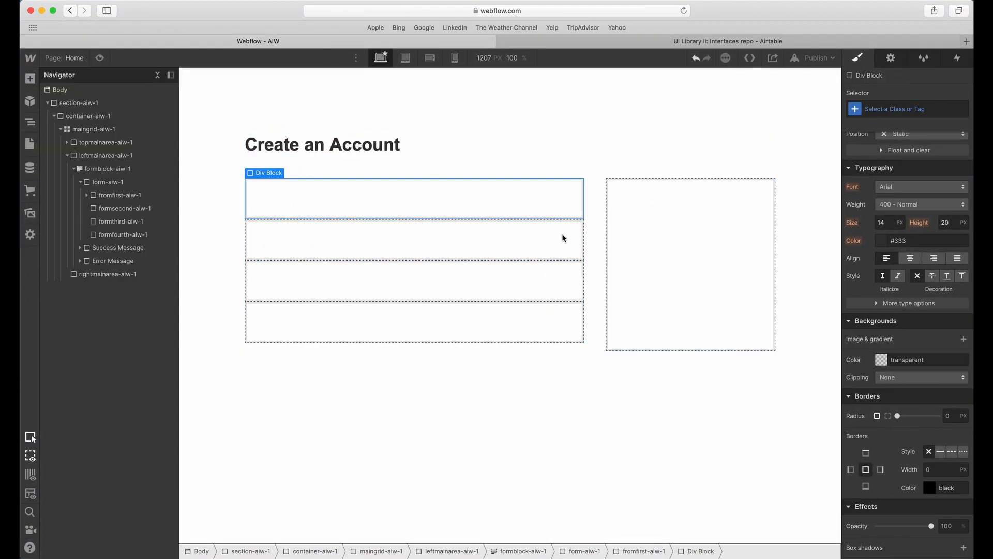
left_click(896, 107)
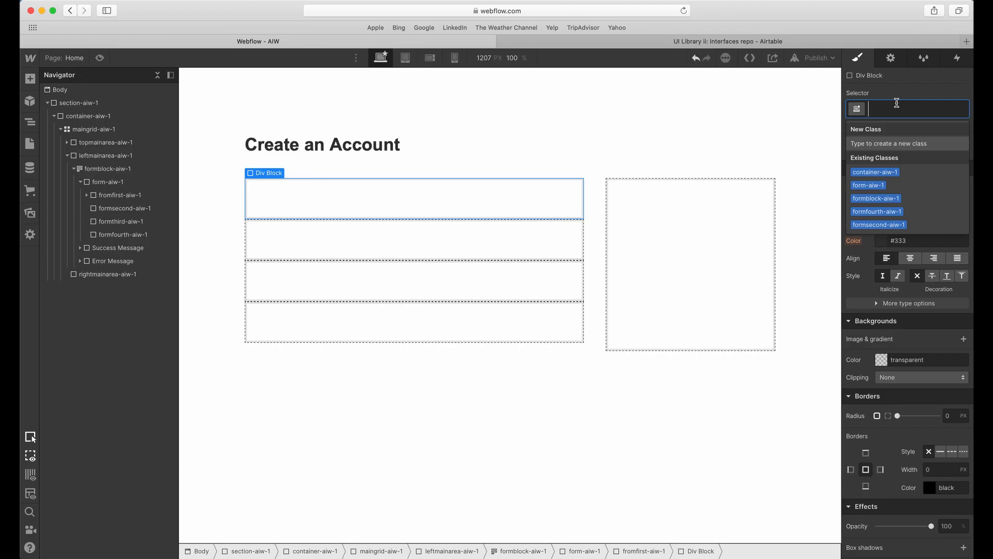
type("form")
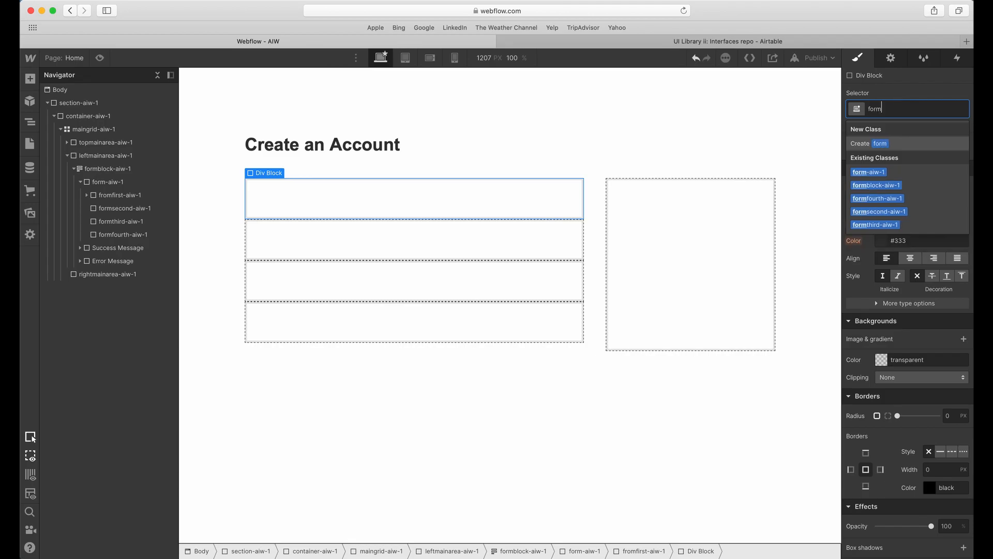
type("firstgrid-")
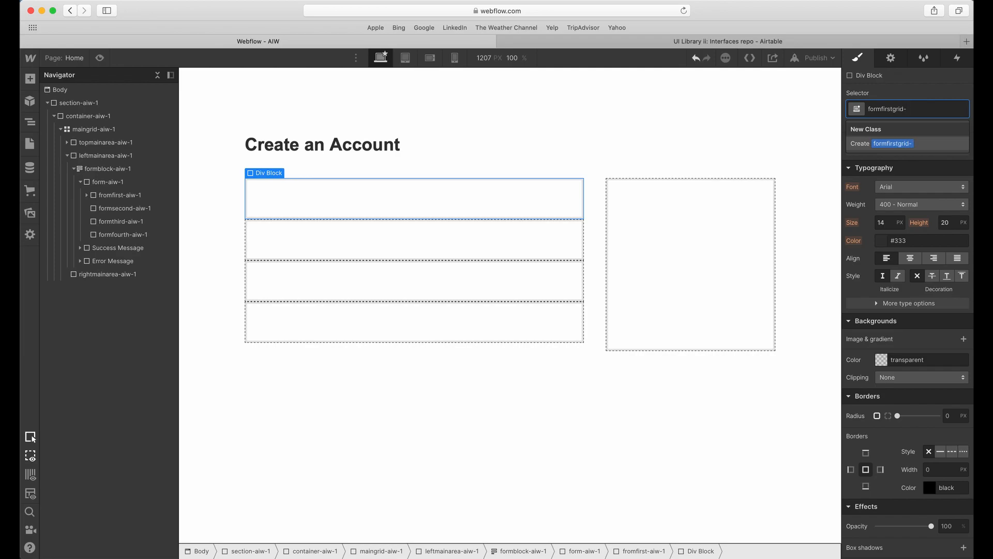
type("aiw-1")
key("Return")
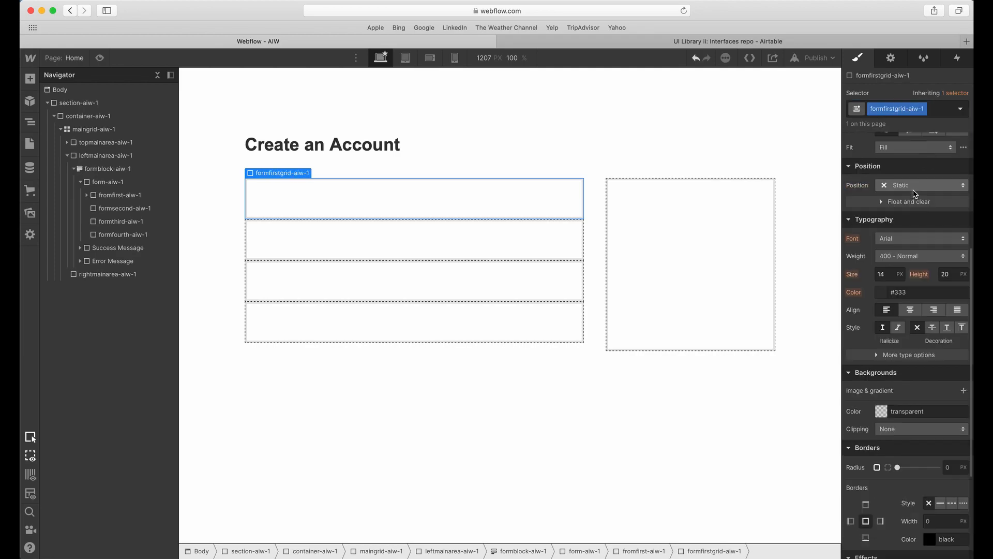
Turn the formfirstgrid-aiw-1 block into a grid with two 1fr columns and a single row.
left_click(899, 161)
left_click(913, 176)
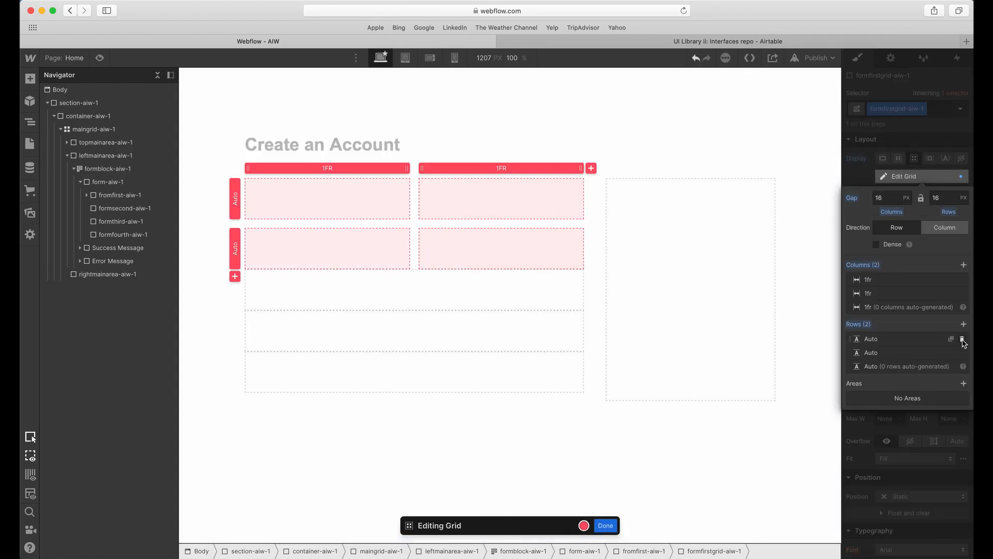
left_click(962, 338)
key("Escape")
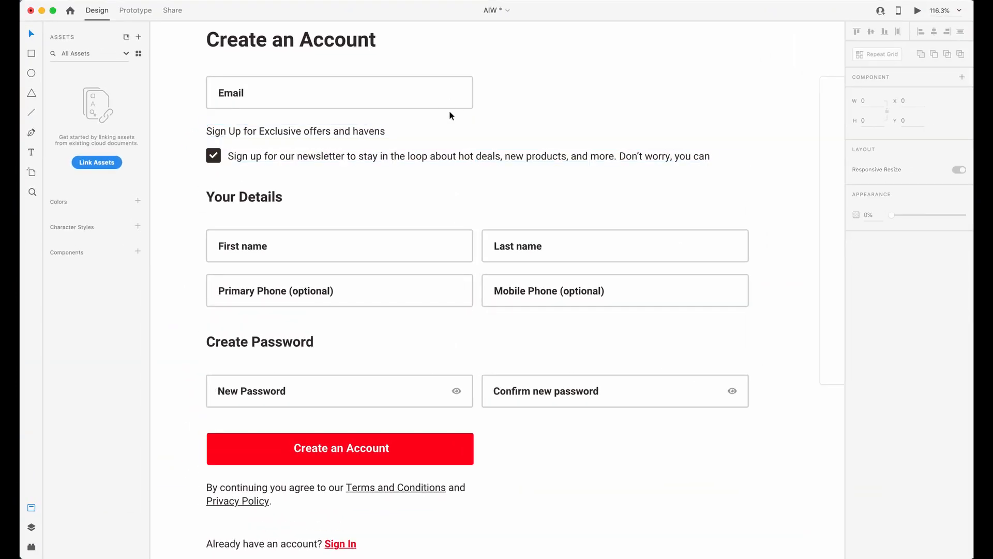
Switch to Adobe XD and compare the Email field's width with the two-column First name and Last name row.
left_click(381, 103)
left_click(391, 219)
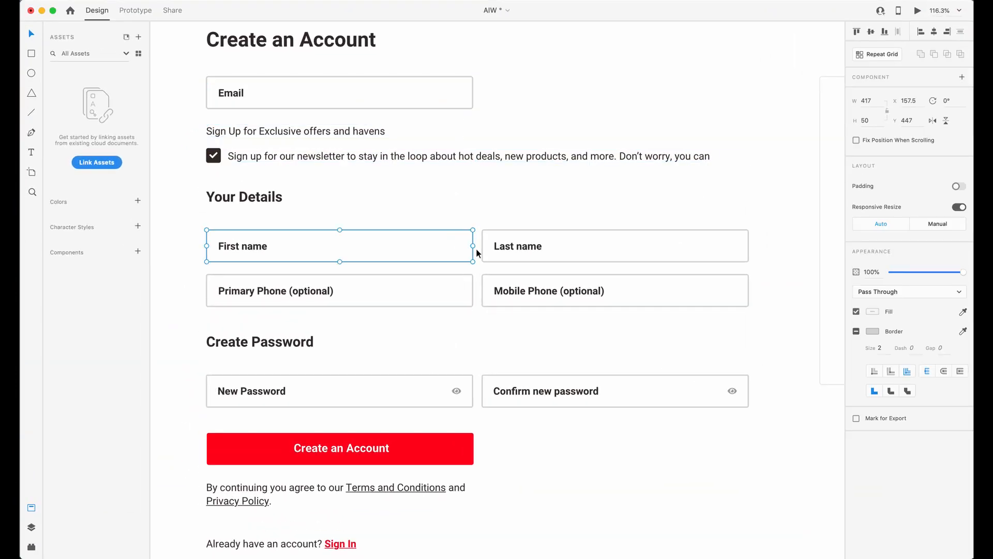
left_click(460, 104)
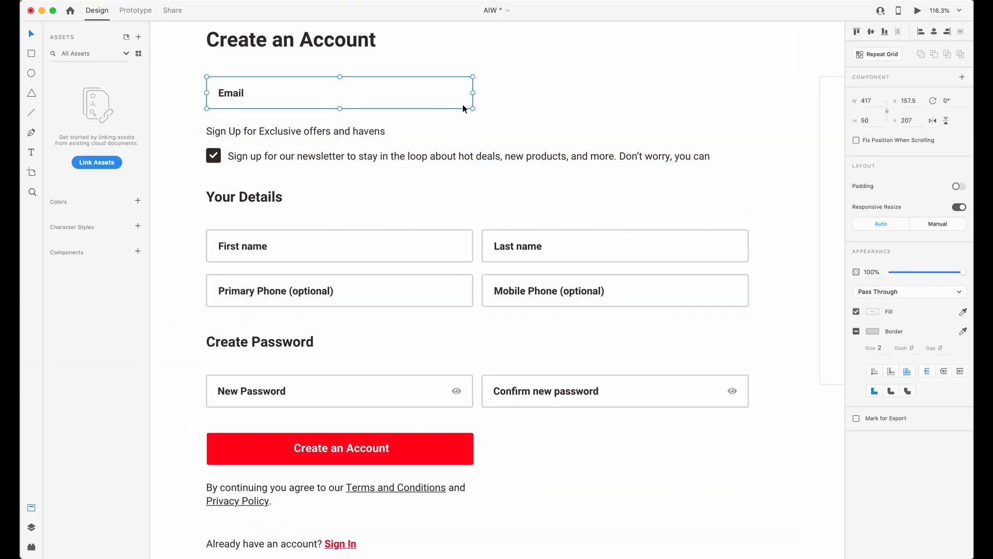
scroll(472, 131, "up", 3)
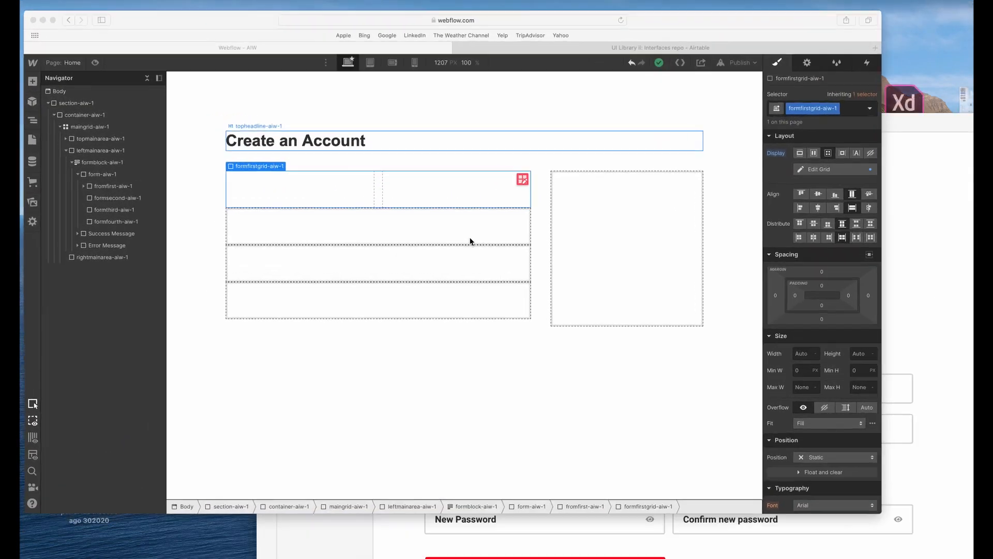
Switch back to Webflow and add a form Input to the first cell of formfirstgrid-aiw-1.
left_click(344, 186)
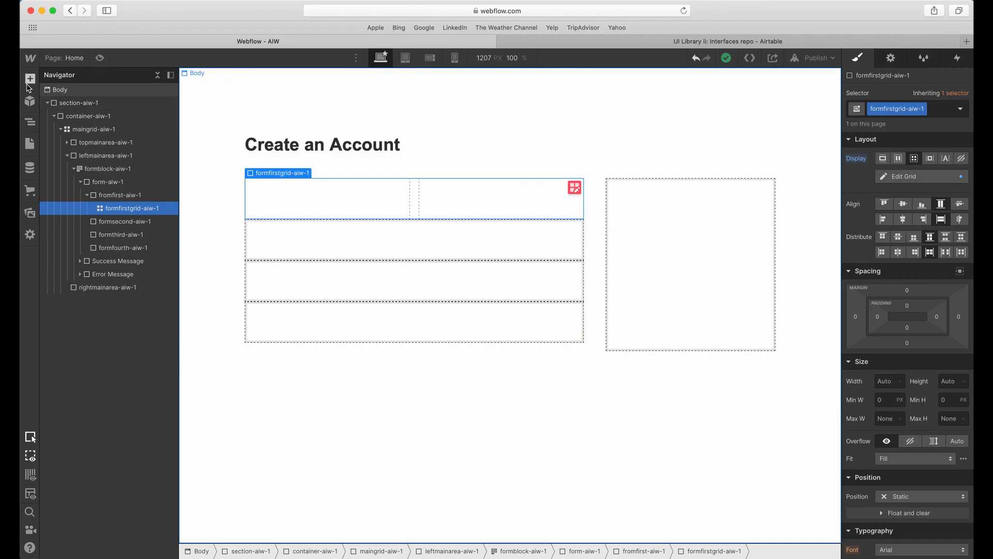
left_click(29, 81)
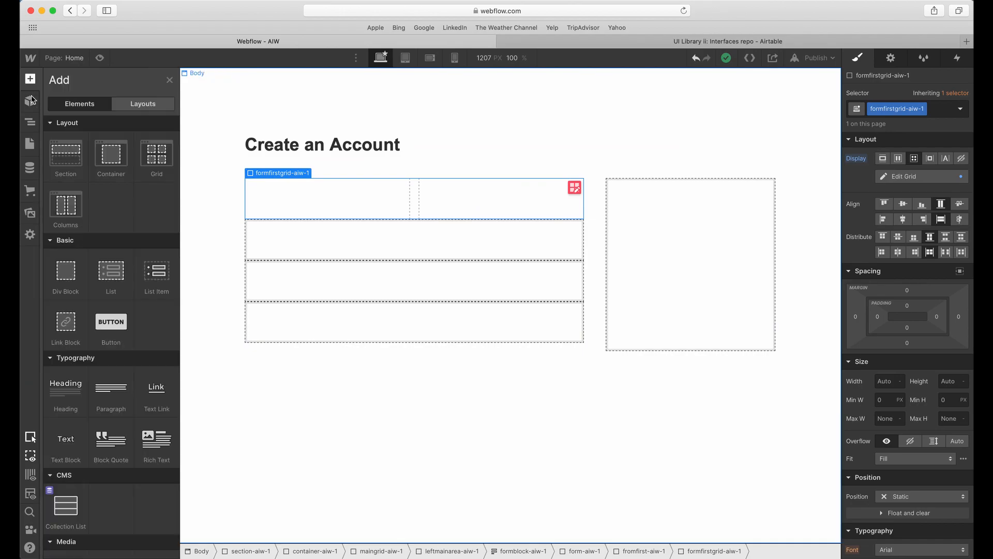
scroll(93, 373, "down", 3)
scroll(93, 372, "down", 3)
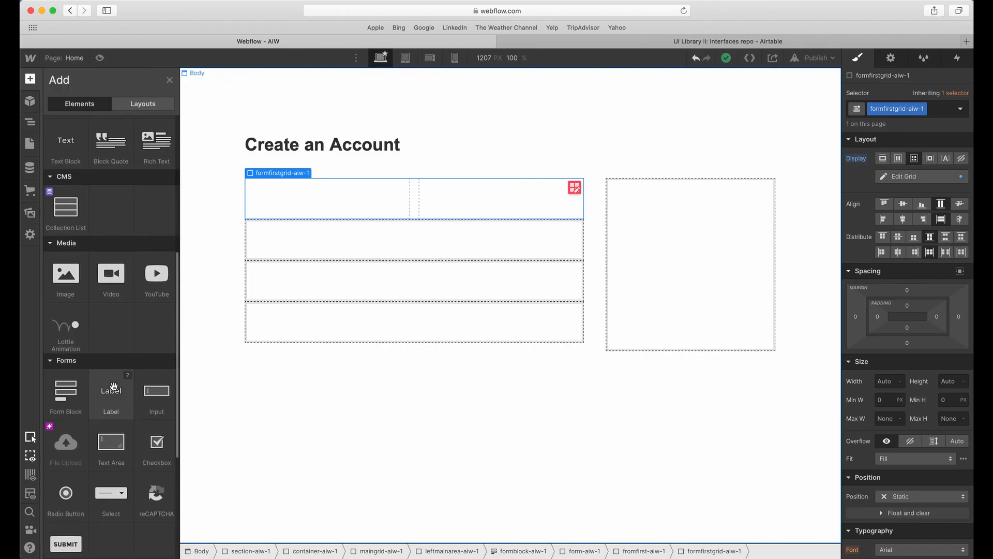
left_click(155, 401)
Give the new Text Field the class inputtext-aiw-1.
left_click(896, 109)
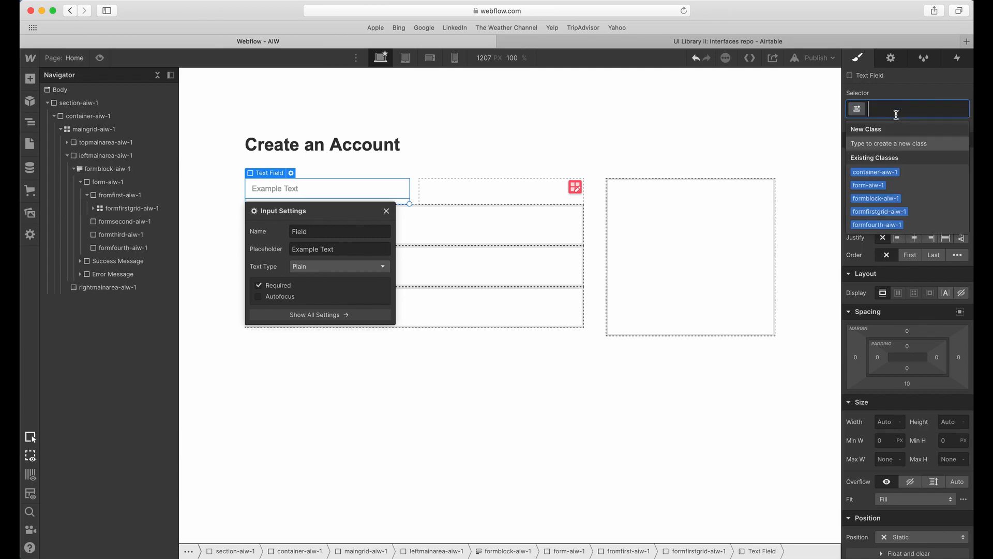
type("form")
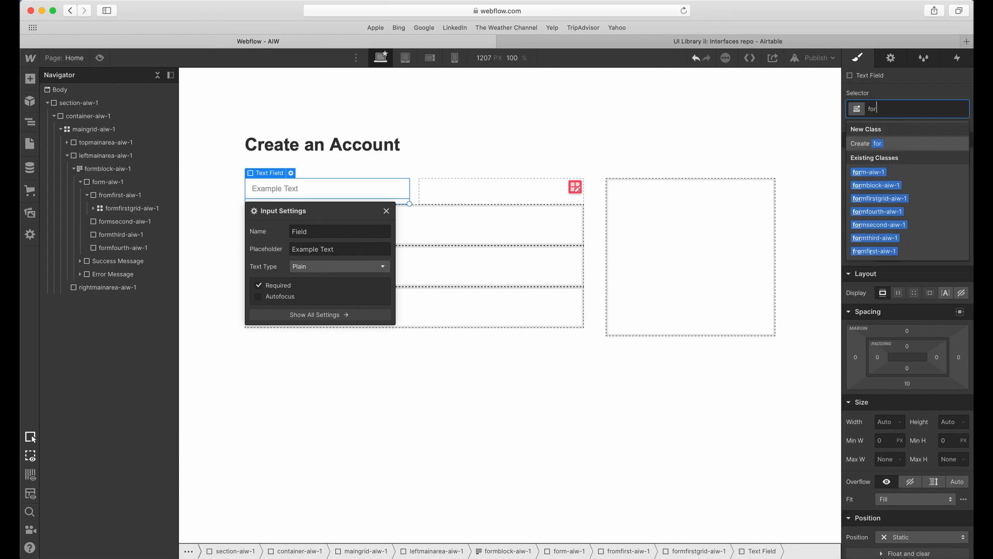
key("BackSpace")
key("BackSpace")
key("BackSpace")
key("BackSpace")
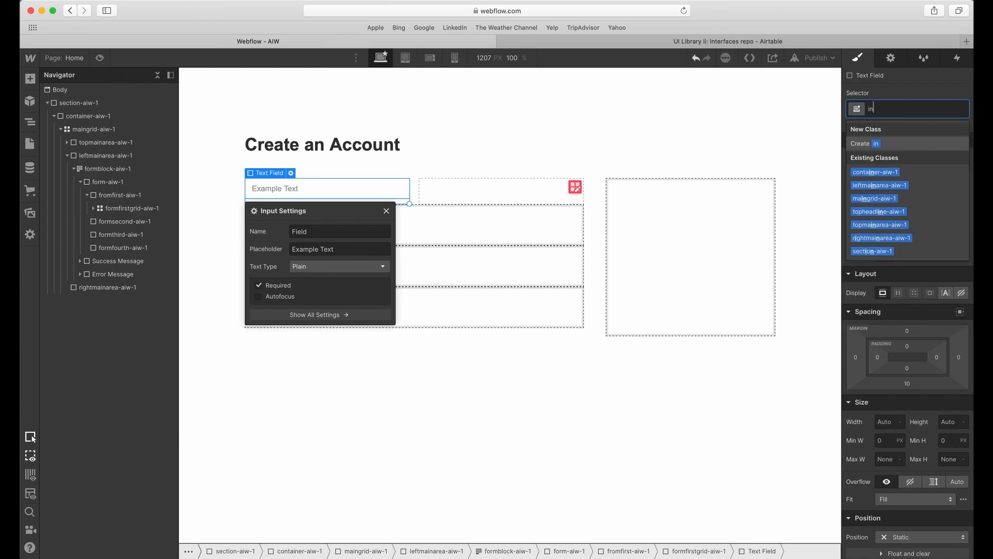
type("inputtext-aiw-1")
key("Return")
Switch to Adobe XD and check the Email field's height and border properties.
key("ctrl+Up")
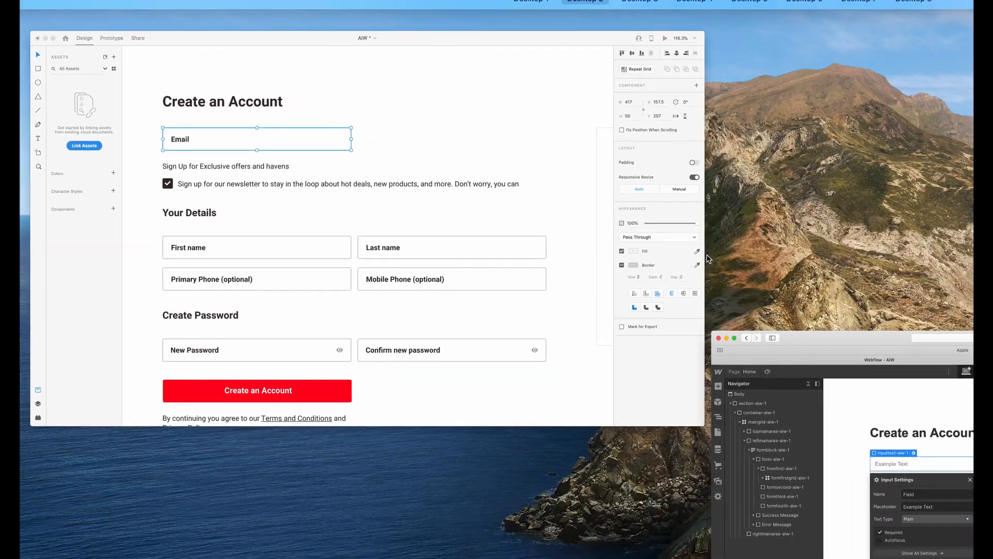
left_click_drag(495, 311, 382, 283)
left_click(382, 283)
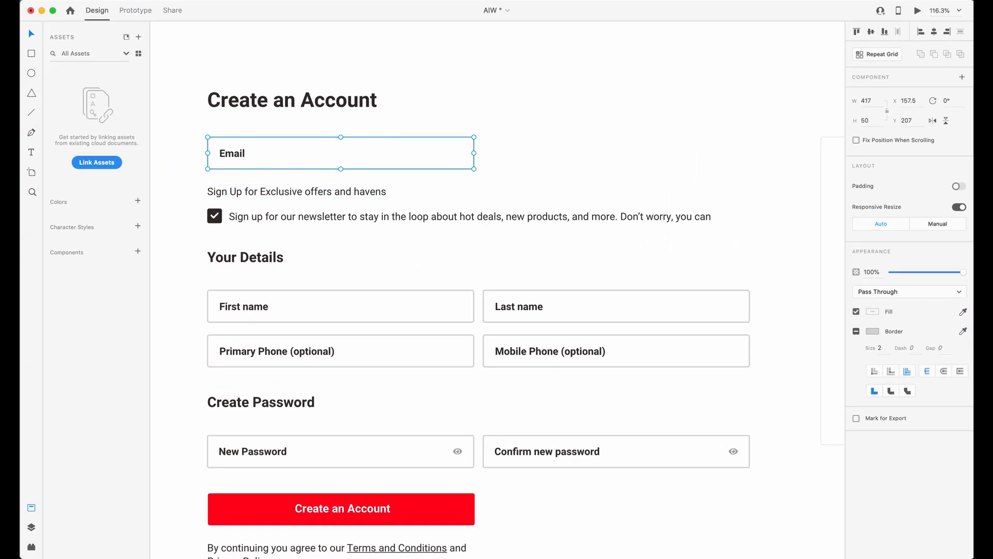
left_click(867, 121)
left_click(875, 331)
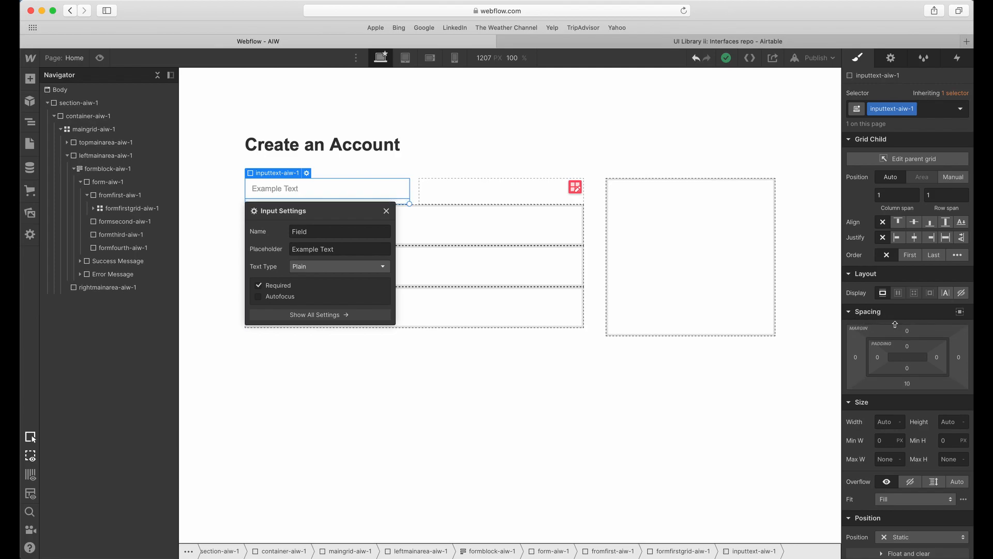
In Webflow, set the bottom margin of inputtext-aiw-1 to 0 and its height to 50 px.
left_click(907, 385)
left_click(890, 418)
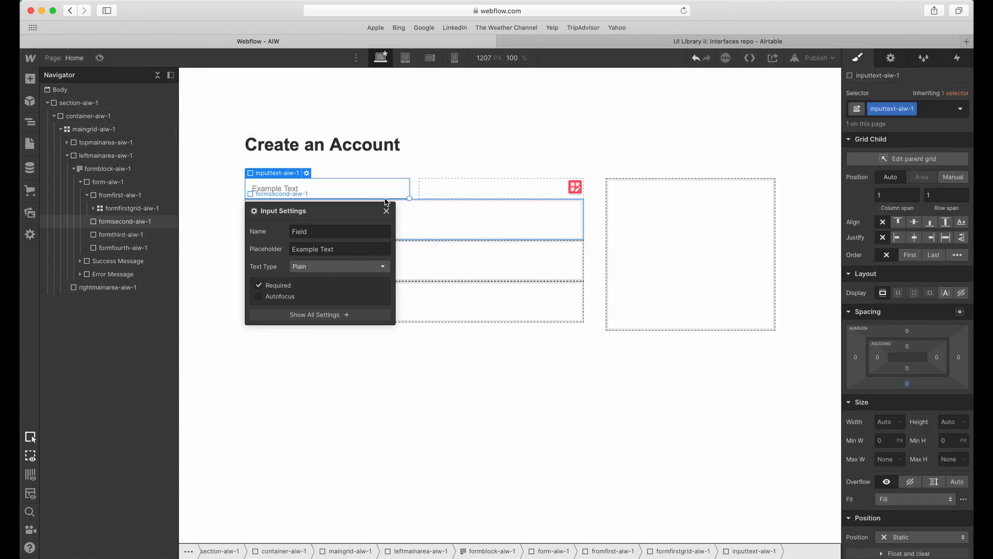
left_click(909, 385)
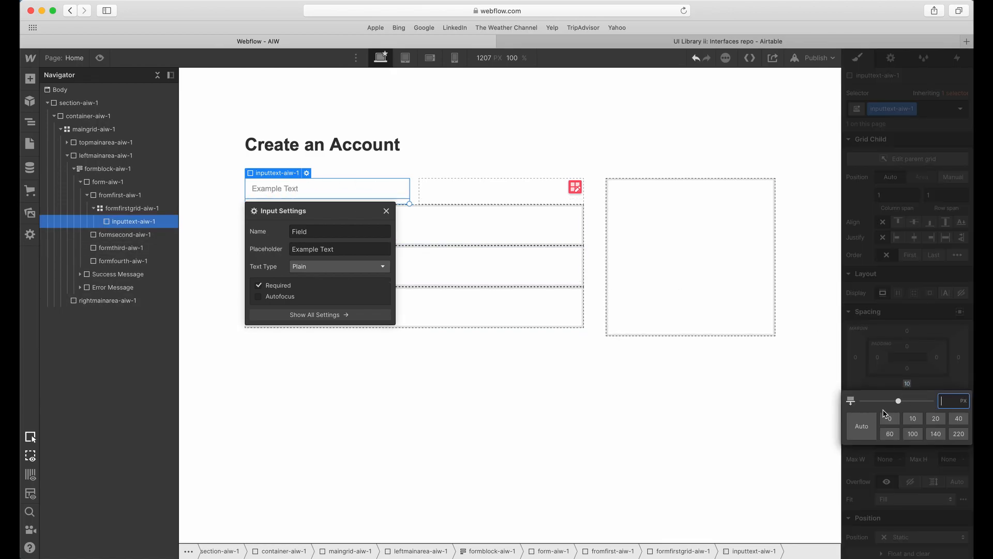
left_click(894, 363)
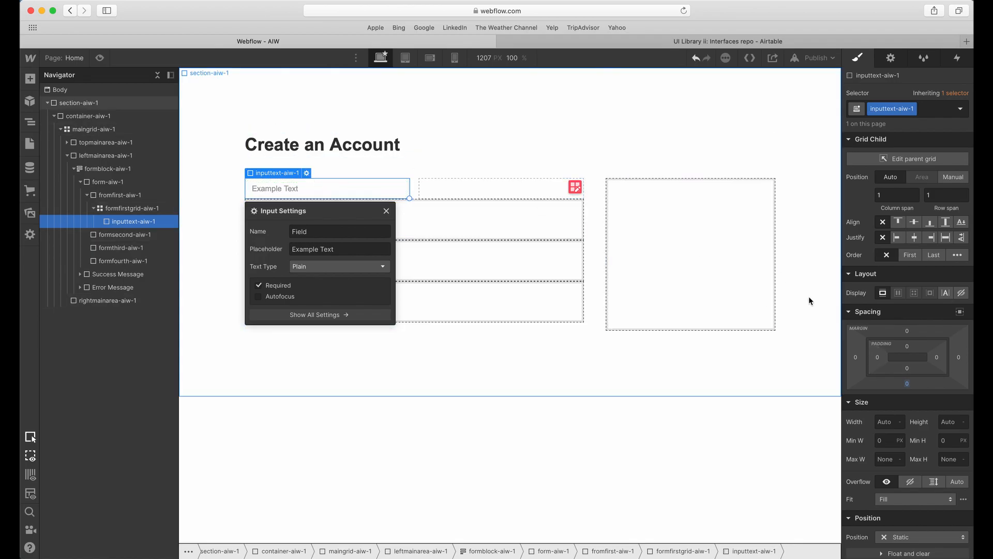
left_click(945, 422)
type("5")
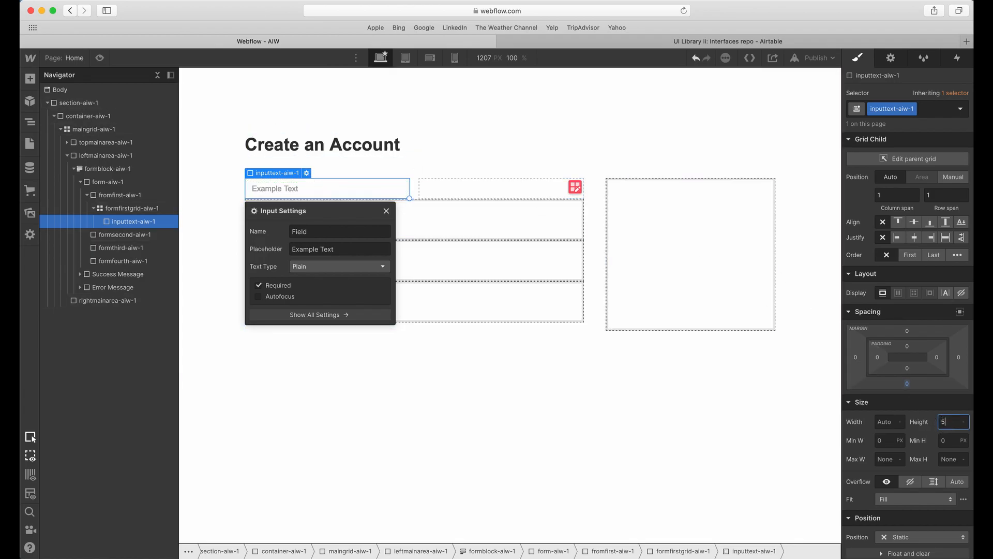
type("0")
key("Tab")
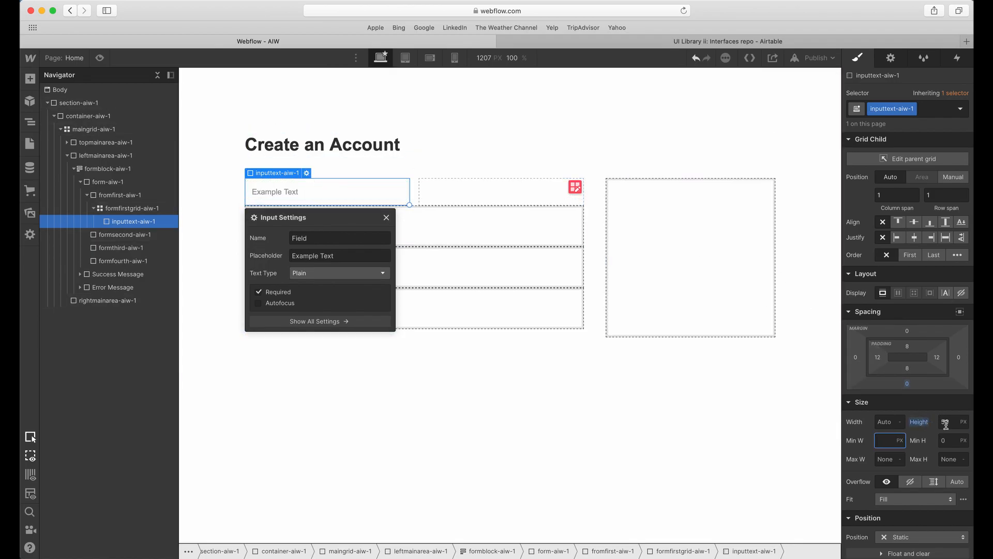
Give inputtext-aiw-1 a solid 2 px border on all sides in color #d6d6d6.
scroll(945, 424, "down", 10)
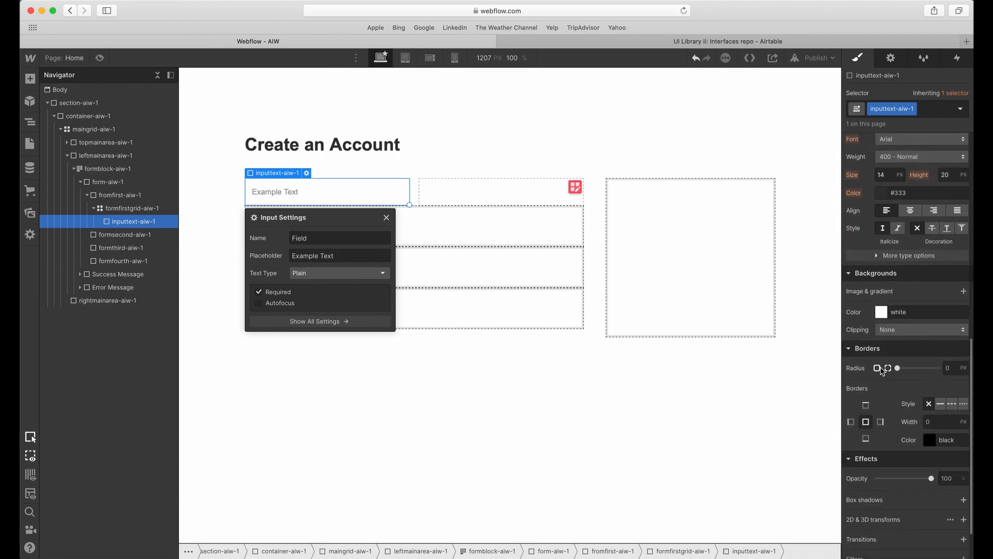
left_click(944, 408)
left_click(940, 421)
type("2")
key("Tab")
type("#d6d6d6")
Save the border color #d6d6d6 as a swatch named Light Grey.
left_click(930, 440)
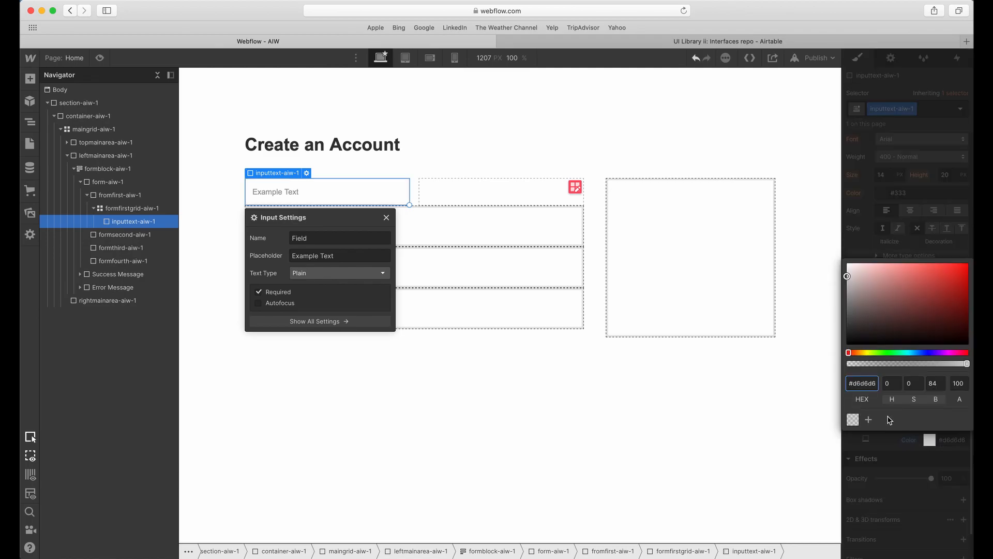
left_click(869, 420)
left_click(955, 421)
key("Escape")
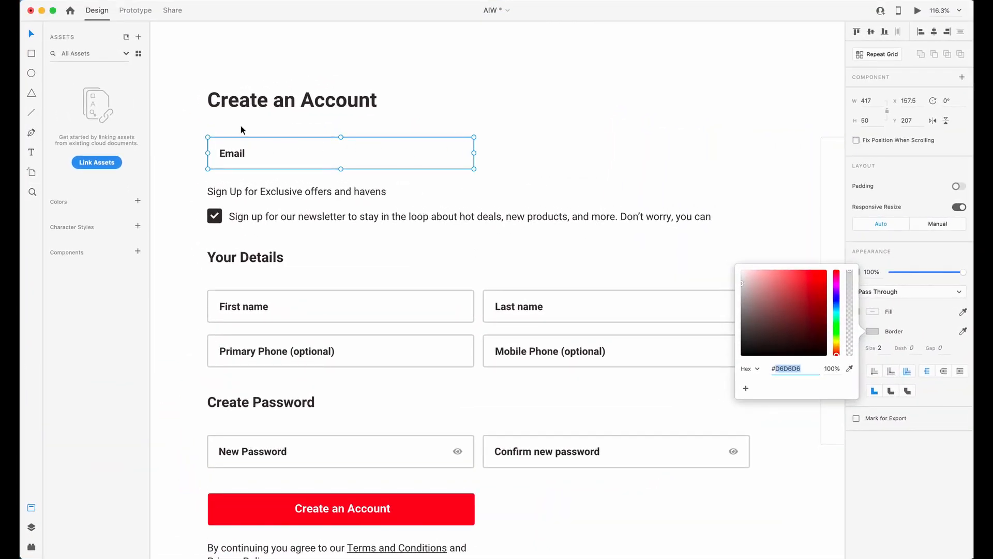
Switch to Adobe XD and check the corner radius of the Email field's rectangle.
key("Escape")
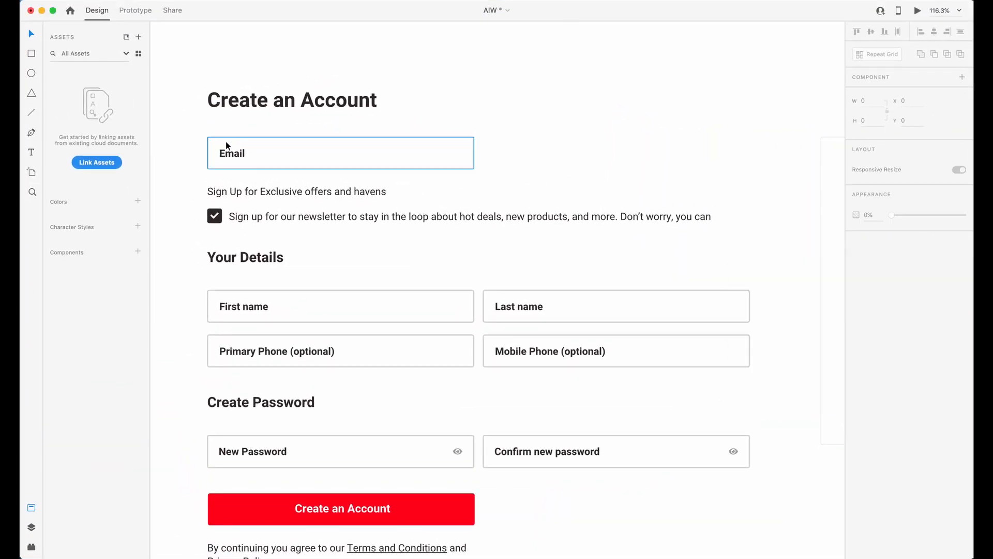
left_click(241, 140)
left_click(896, 273)
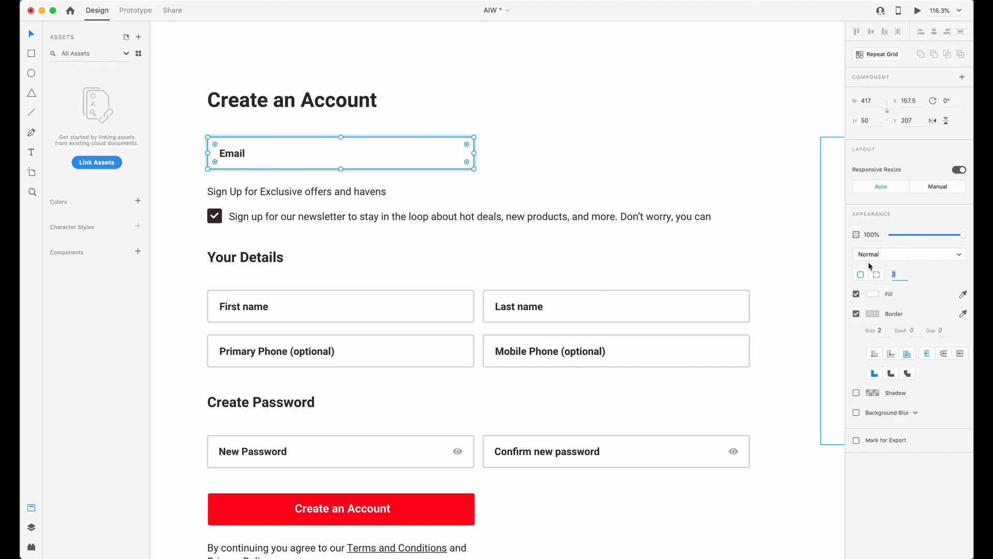
left_click(577, 144)
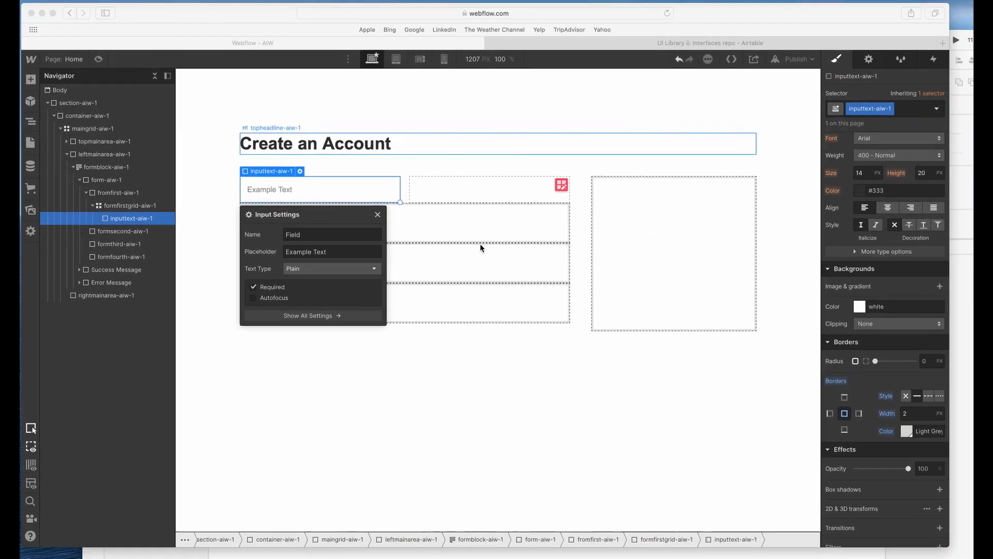
Switch back to Webflow and set the border radius of inputtext-aiw-1 to 3 px.
left_click(927, 362)
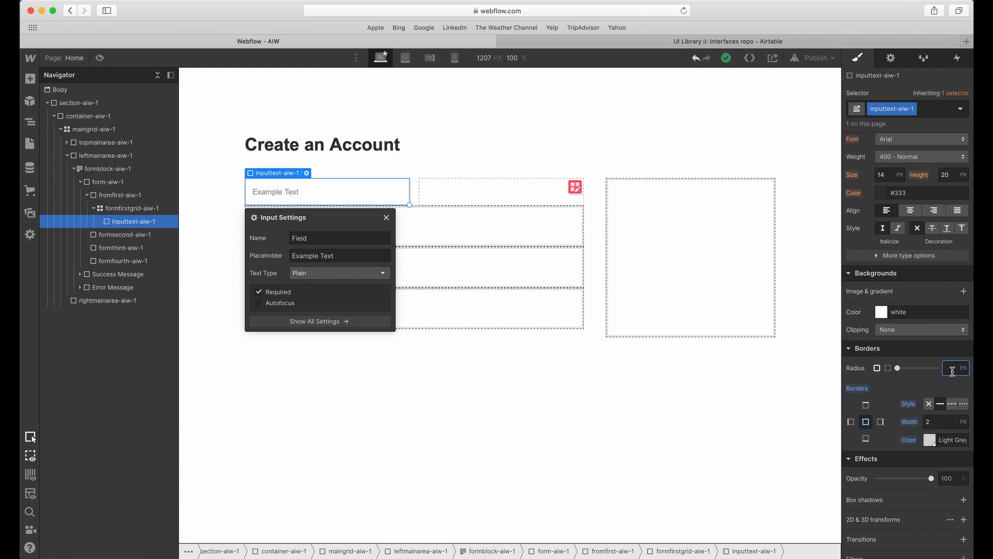
key("Return")
left_click(527, 246)
left_click(332, 193)
Switch to Adobe XD and check the font, size, weight and fill color of the Email label.
key("ctrl+Up")
left_click(337, 220)
double_click(235, 154)
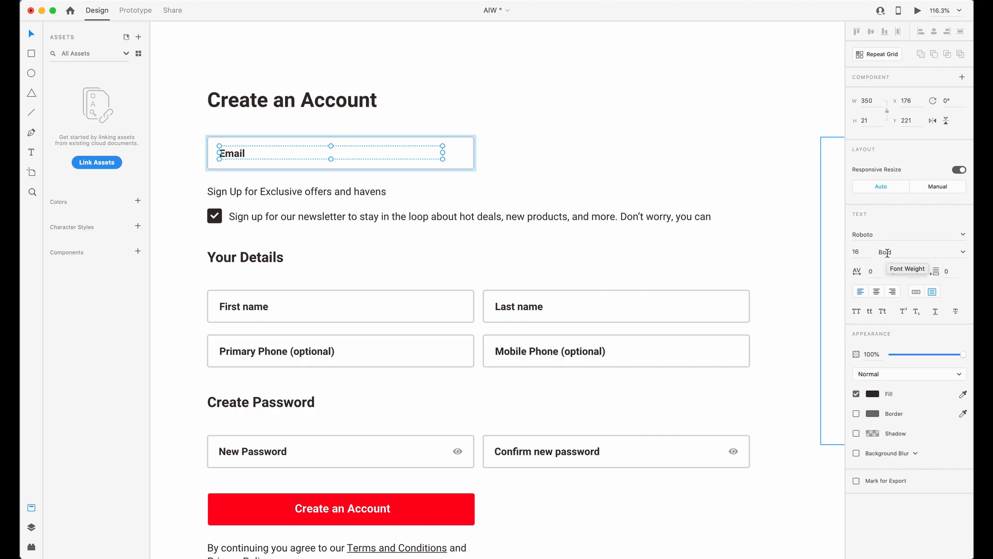
left_click(872, 393)
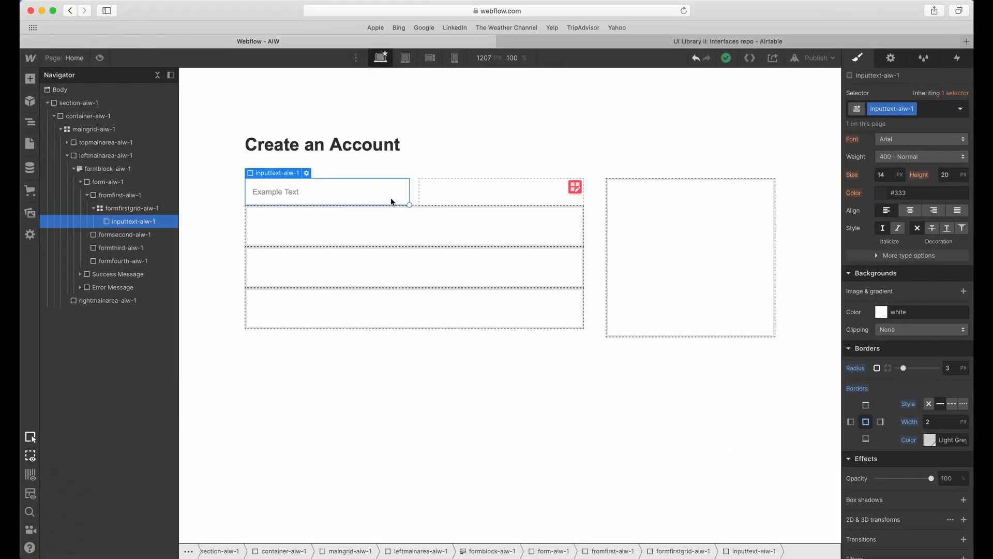
Set the typography of inputtext-aiw-1 to a 16 px font size and 1.3 em line height.
scroll(895, 216, "up", 5)
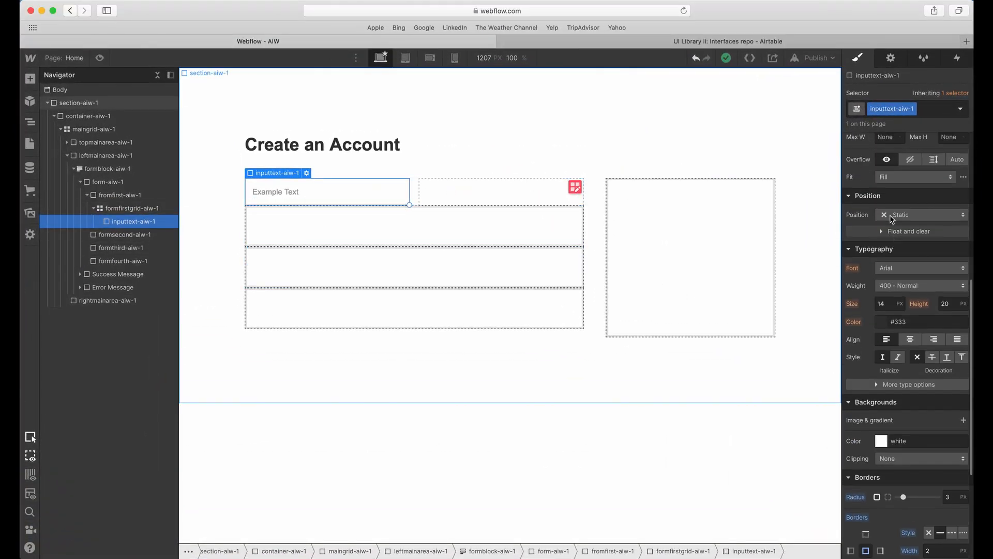
left_click(884, 304)
type("16")
key("Tab")
type("1.3em")
key("Tab")
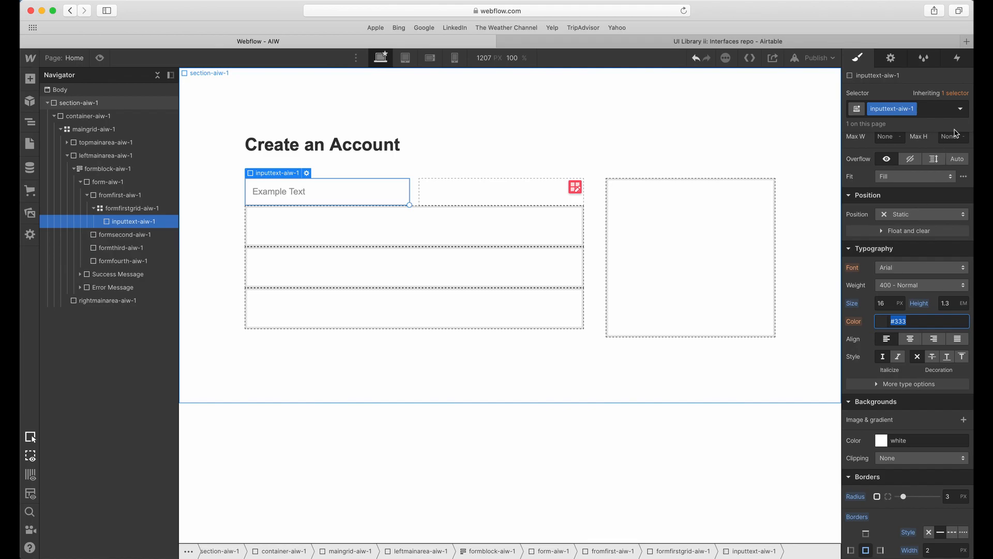
Set the text color of the Placeholder state of inputtext-aiw-1 to #332d2a.
left_click(272, 199)
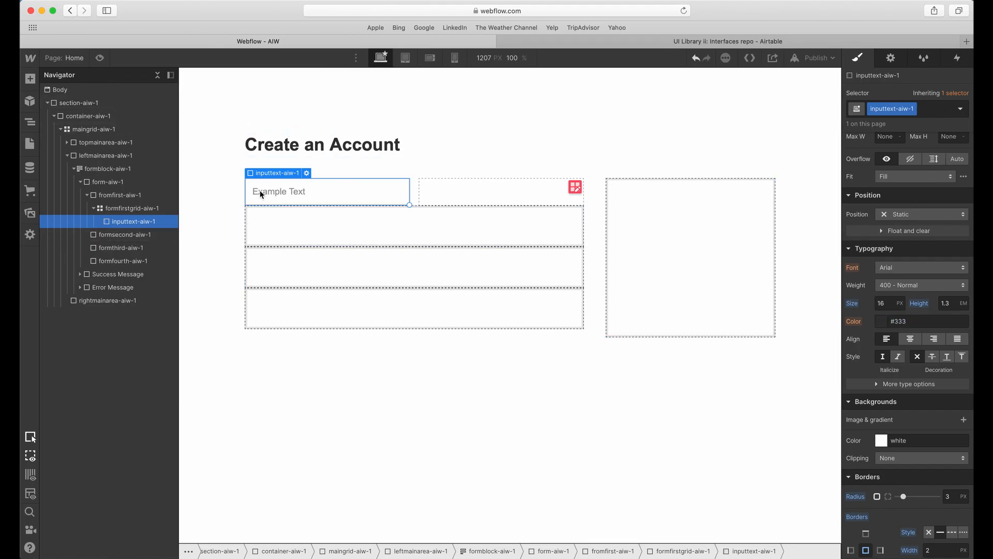
left_click(962, 110)
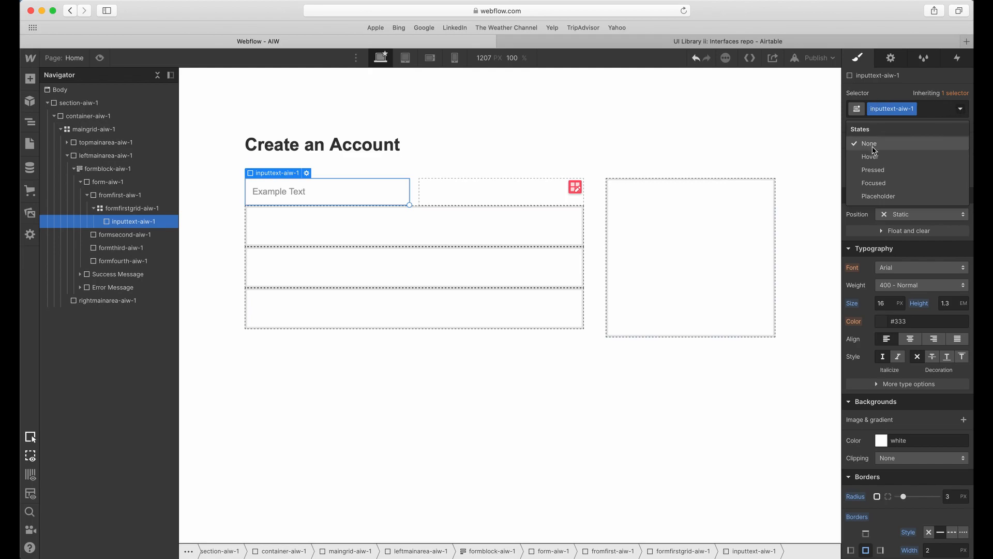
left_click(879, 195)
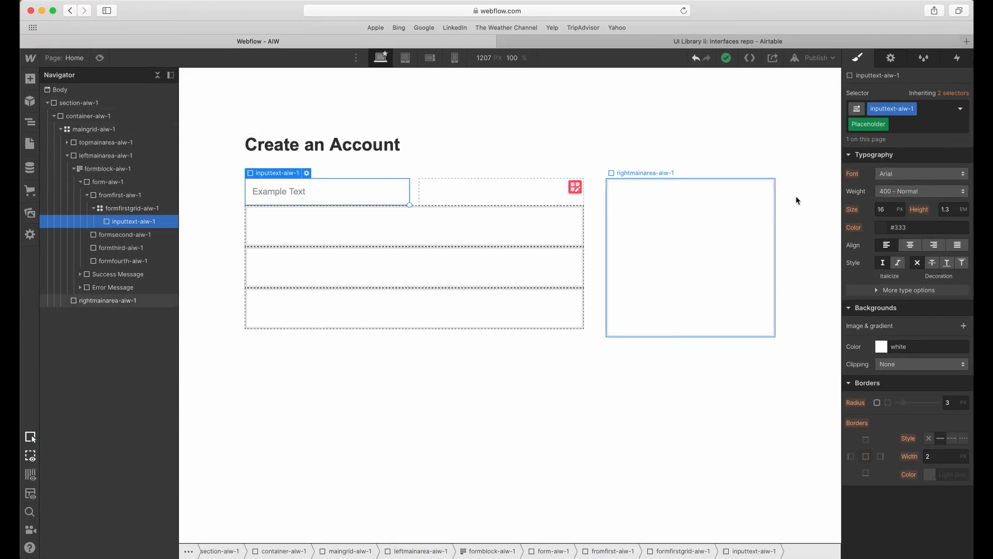
left_click(911, 347)
left_click(903, 227)
type("#332d2a")
key("Tab")
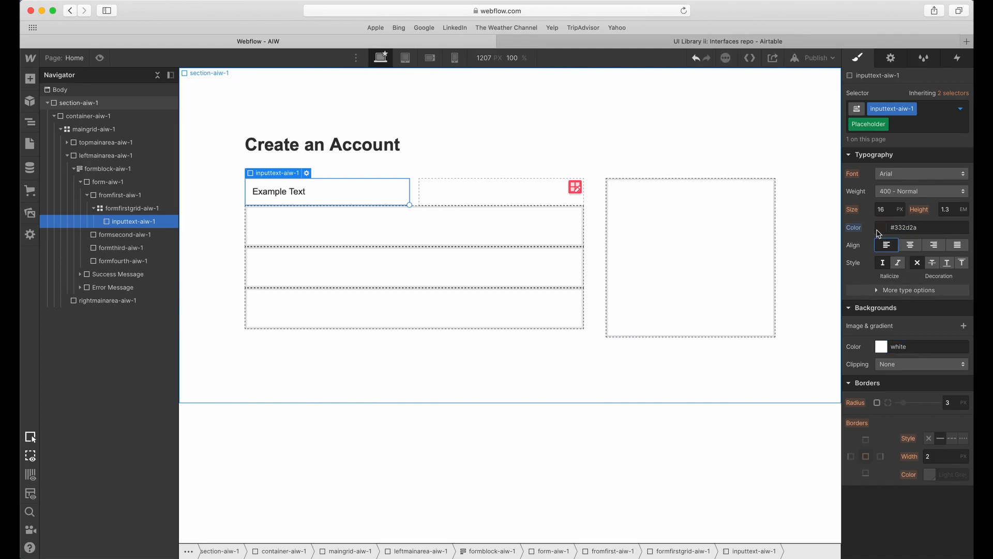
Save the placeholder text color #332d2a as a color swatch.
left_click(879, 229)
left_click(884, 419)
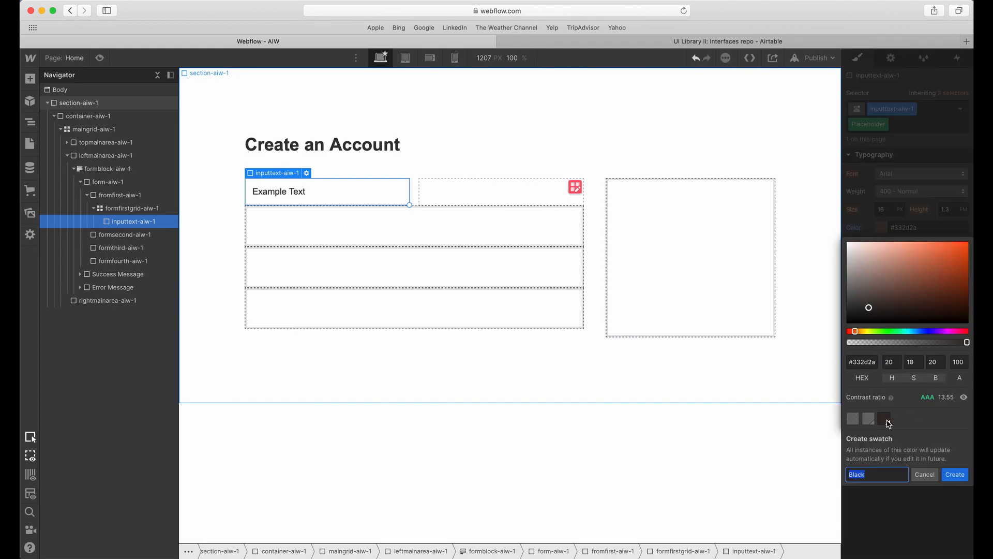
left_click(956, 474)
left_click(930, 222)
left_click(667, 220)
Set the font weight of inputtext-aiw-1 in its base state to 700 - Bold.
left_click(372, 194)
scroll(901, 371, "down", 5)
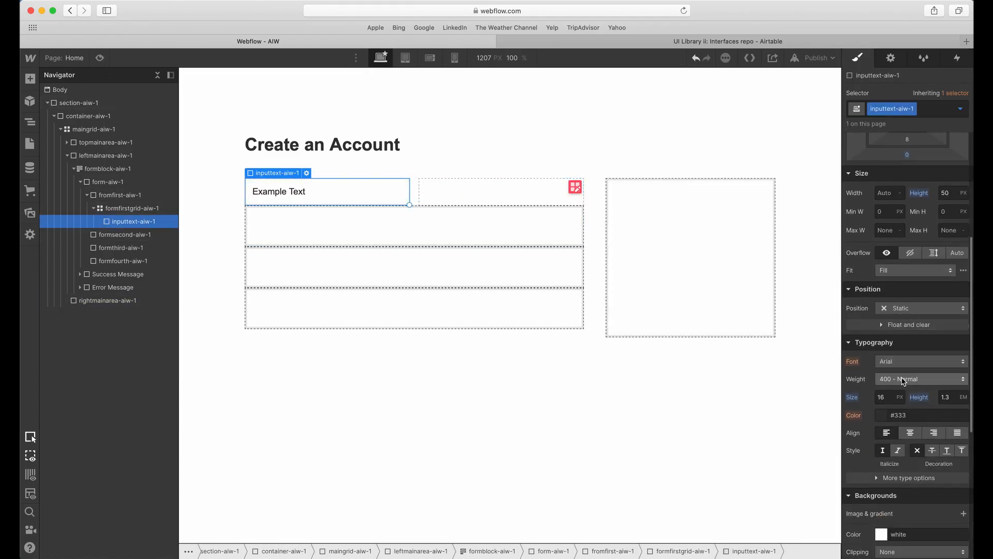
left_click(902, 355)
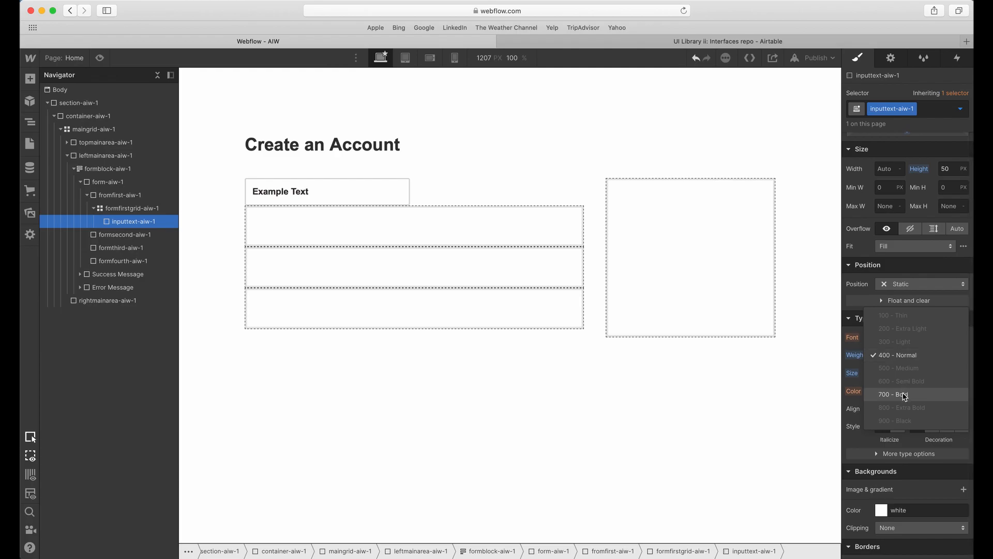
left_click(904, 396)
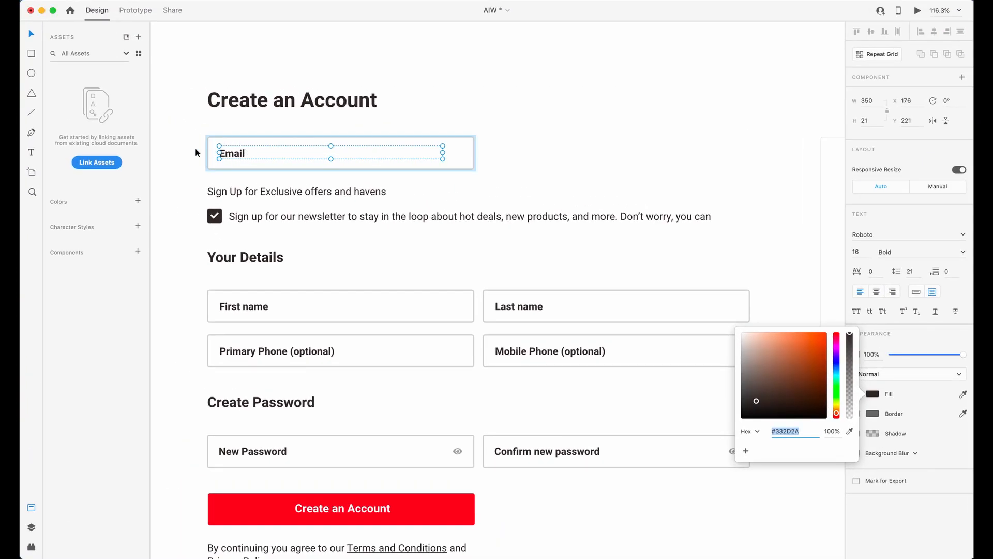
Check the Email label's inset in Adobe XD and slightly increase the left padding of inputtext-aiw-1 in Webflow.
scroll(196, 153, "down", 5)
scroll(197, 154, "up", 7)
left_click(216, 165)
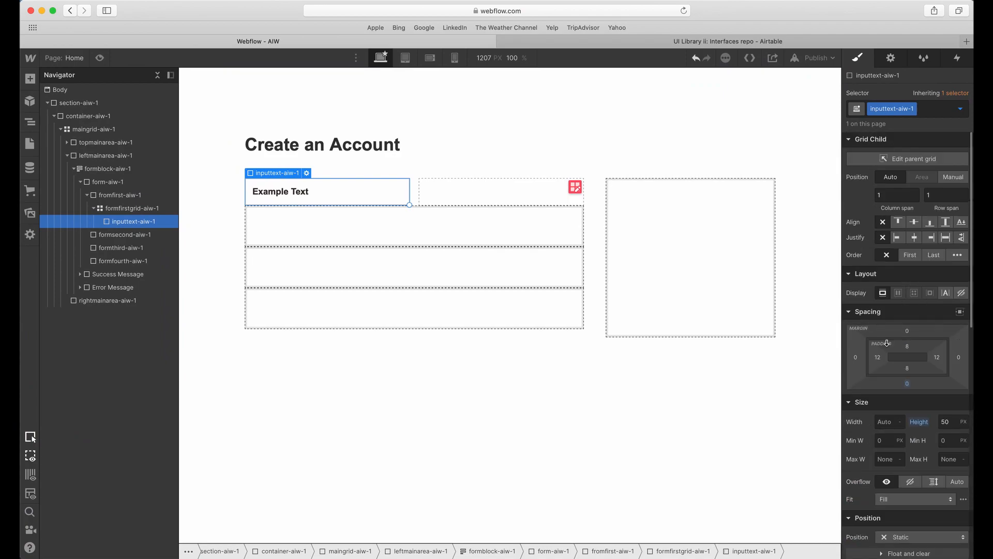
left_click_drag(879, 357, 880, 357)
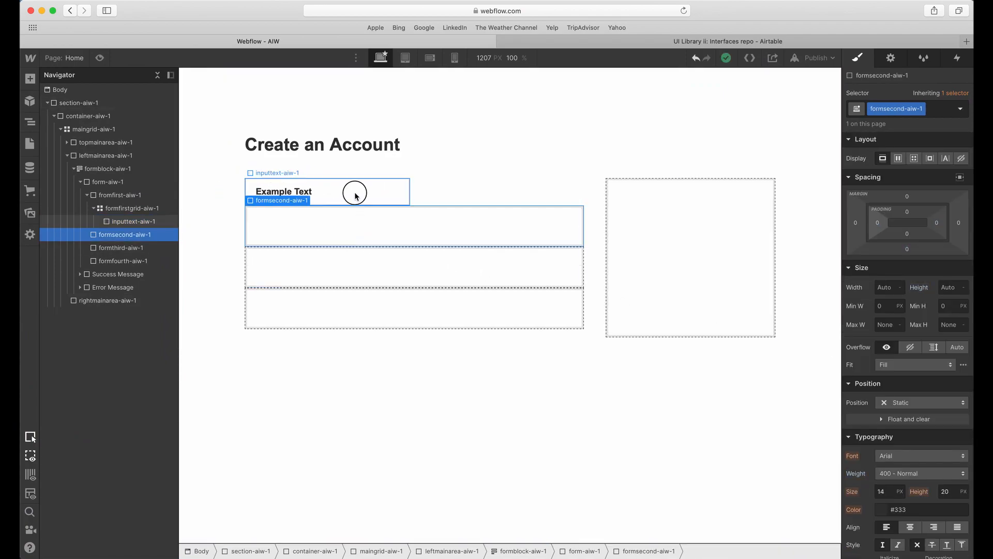
left_click(373, 280)
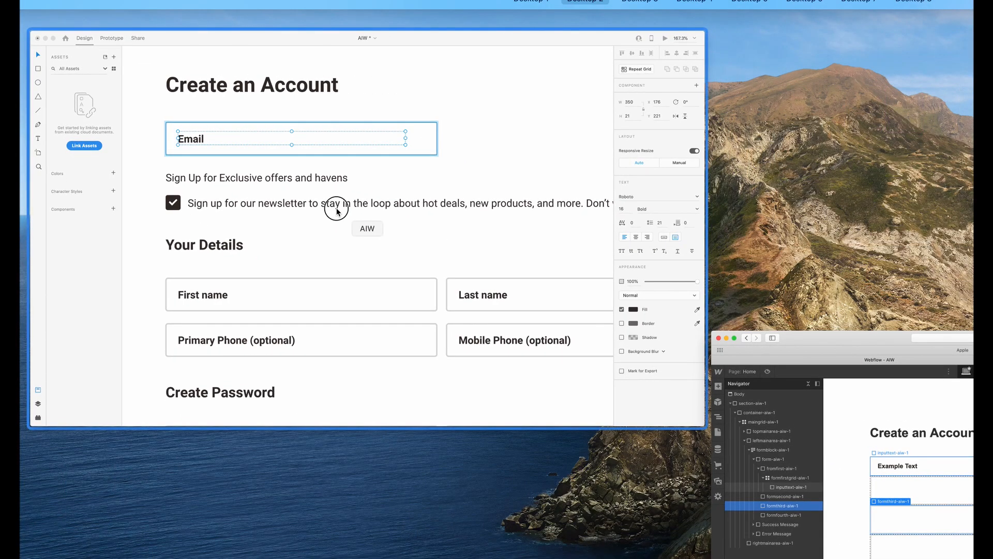
left_click(336, 208)
Check the Email label's text in Adobe XD and set the Webflow input's name and placeholder to Email.
double_click(252, 145)
key("ctrl+Up")
left_click(289, 187)
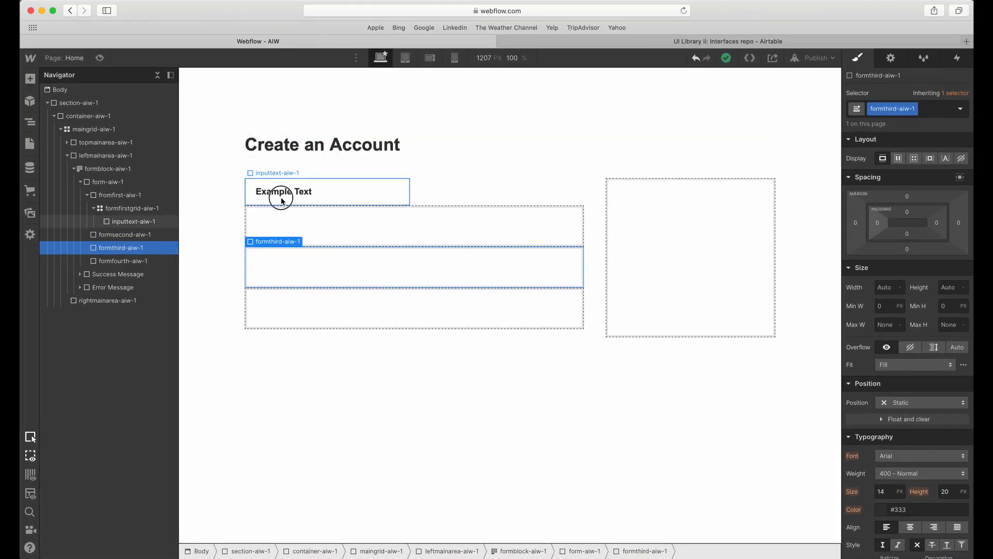
double_click(282, 196)
double_click(333, 242)
type("Email")
key("Tab")
type("Email")
left_click(330, 275)
left_click(319, 296)
left_click(458, 270)
Switch to Adobe XD and examine the tagline and newsletter checkbox row beneath the Email field.
left_click(370, 183)
left_click(428, 211)
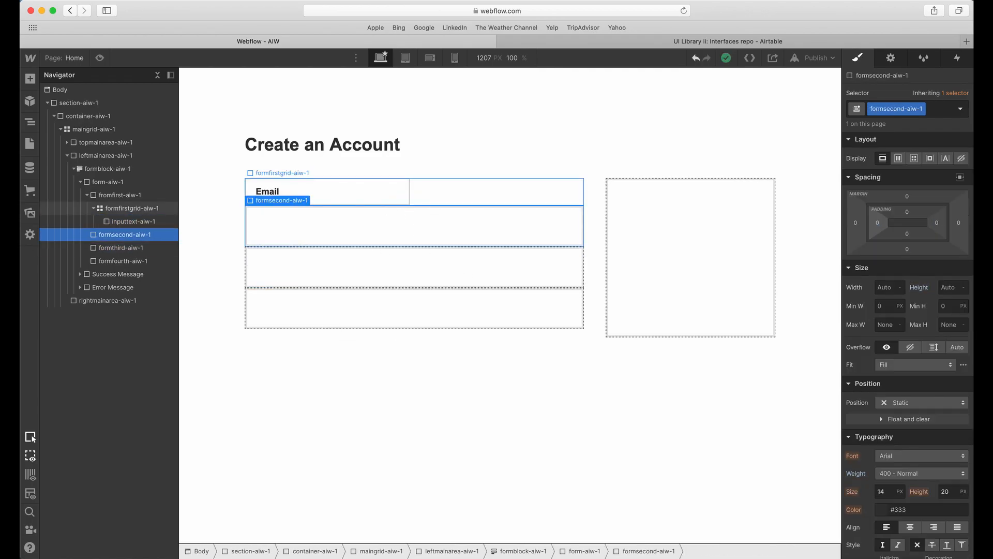
key("ctrl+Up")
left_click(429, 183)
left_click(364, 205)
left_click(364, 242)
scroll(196, 242, "up", 2)
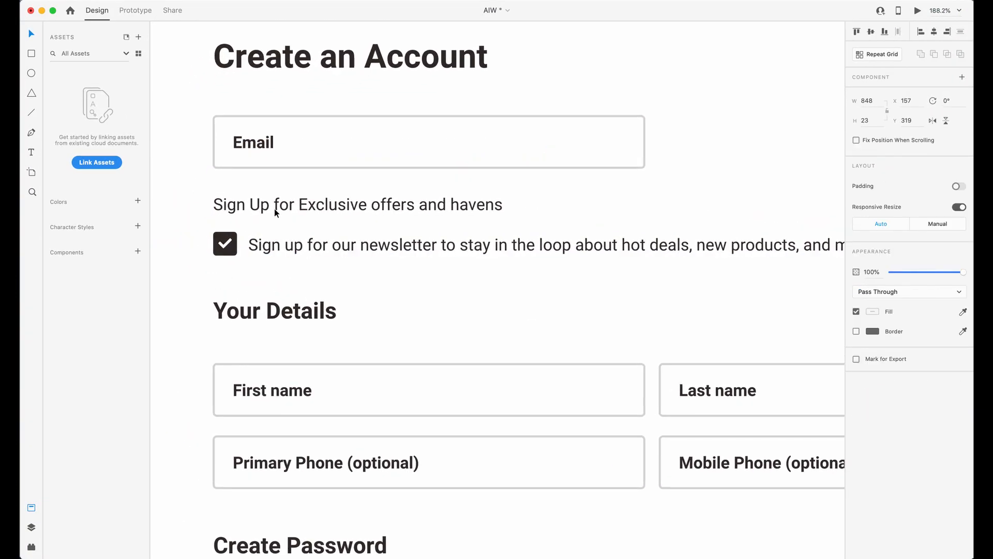
scroll(272, 215, "down", 5)
scroll(284, 207, "up", 2)
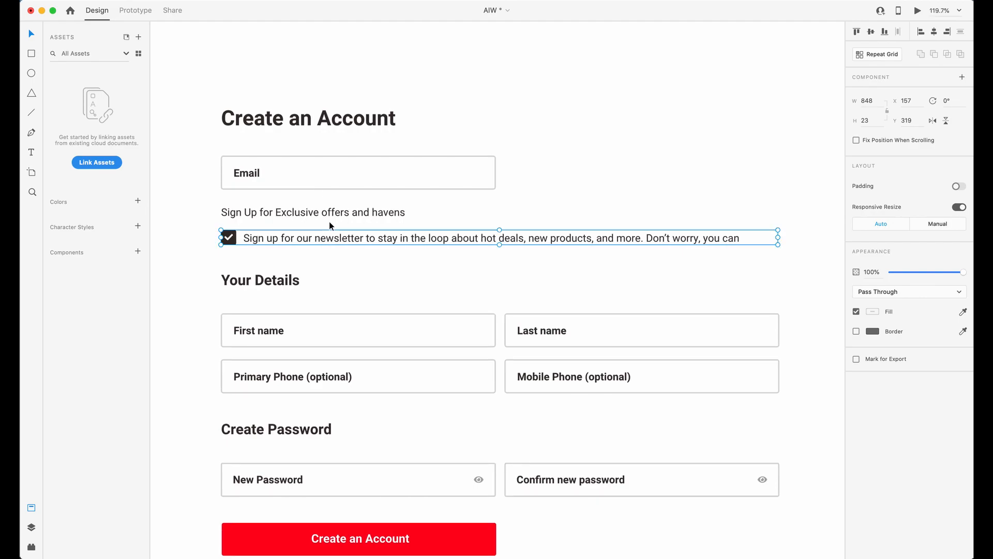
left_click(265, 185)
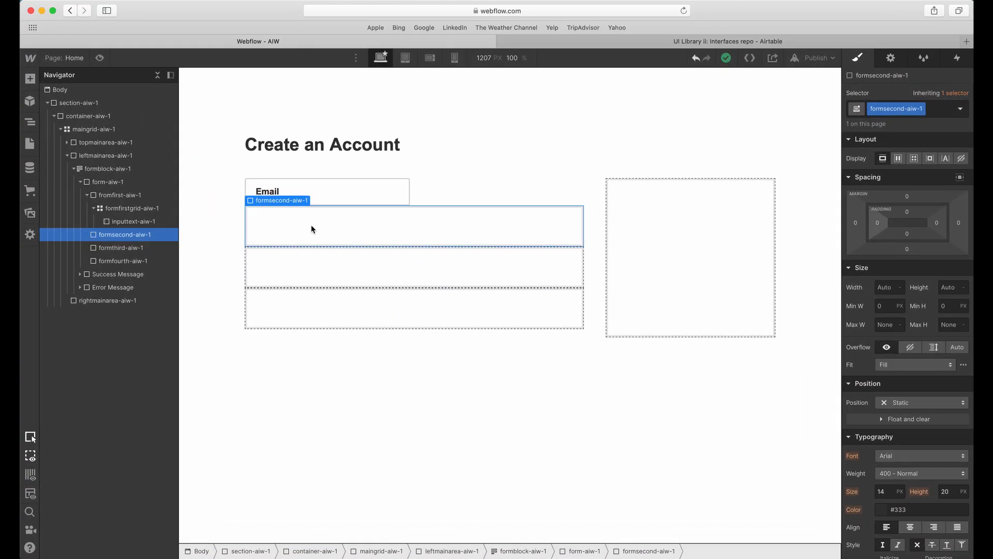
In Webflow, add a Div Block inside fromfirst-aiw-1, directly below formfirstgrid-aiw-1.
left_click(436, 190)
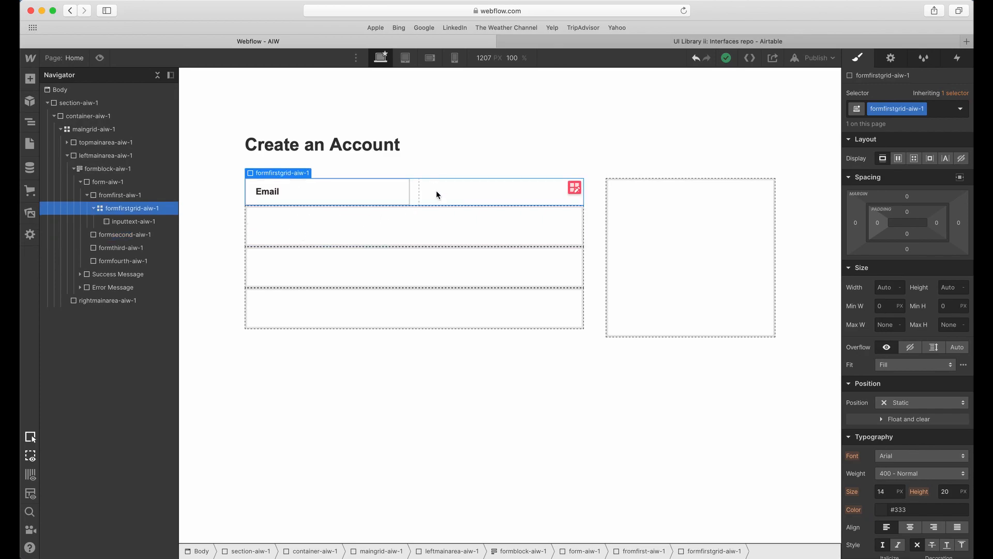
left_click(95, 208)
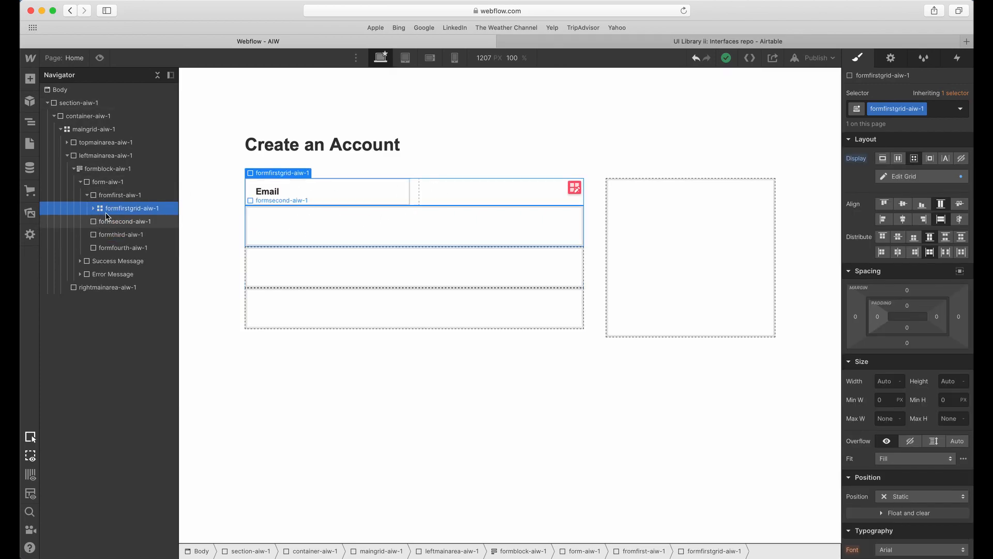
left_click(105, 222)
left_click(111, 208)
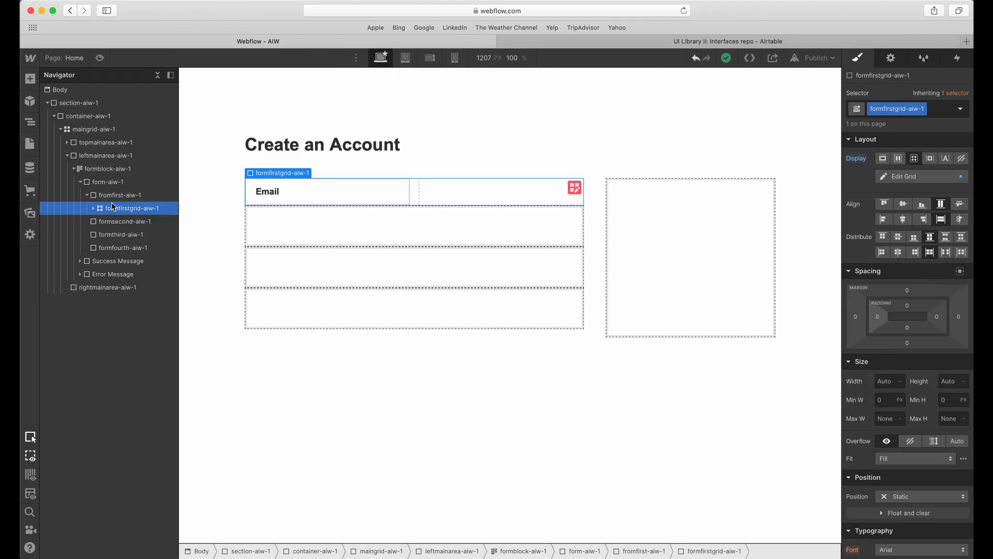
left_click(116, 195)
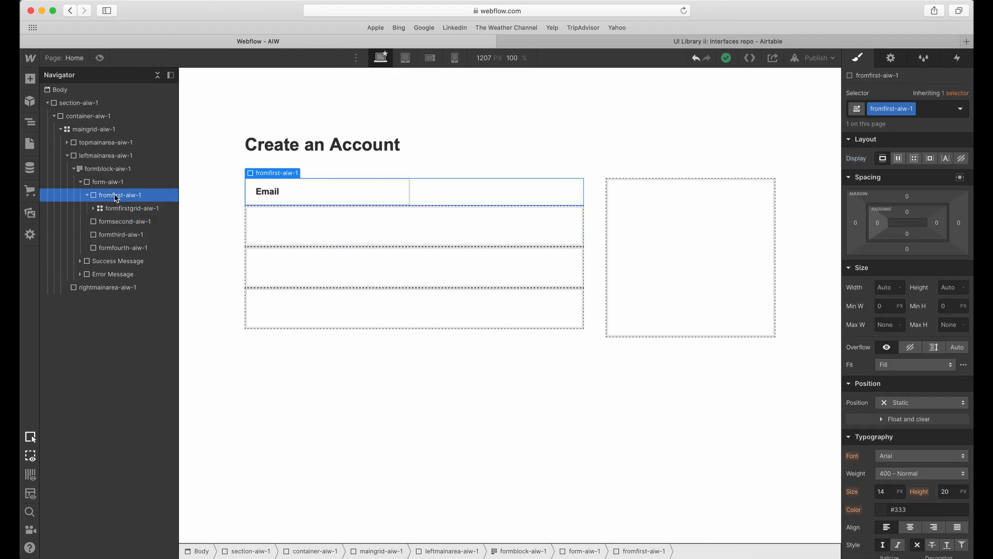
left_click(30, 79)
left_click_drag(59, 273, 269, 227)
Give the new div block the class formfirsttagline-aiw-1.
left_click(888, 110)
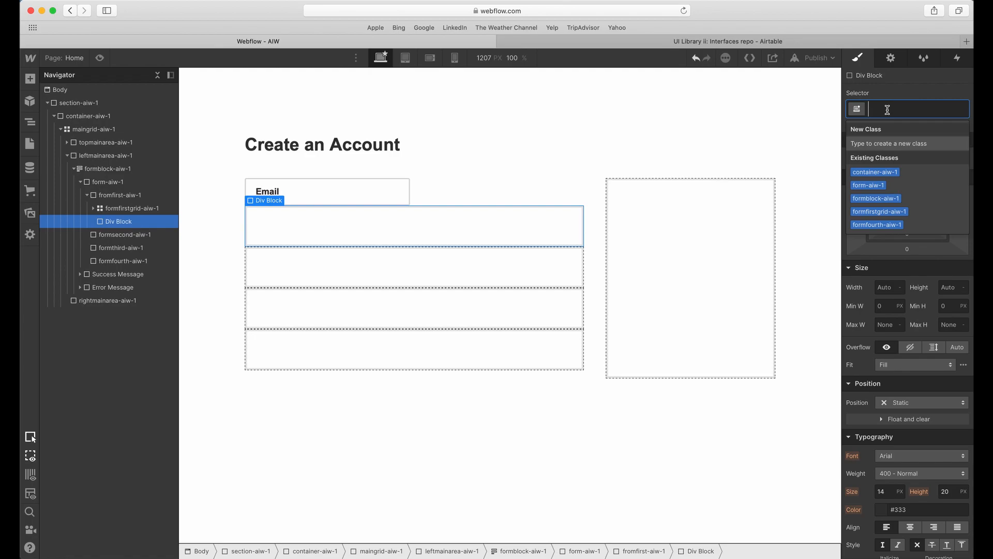
type("formfirst")
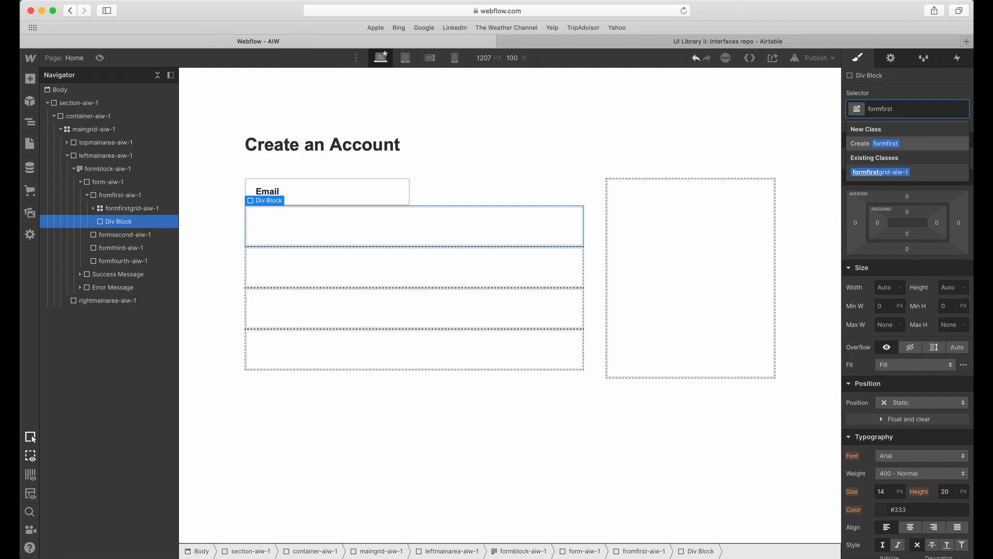
type("tagline-aiw-1")
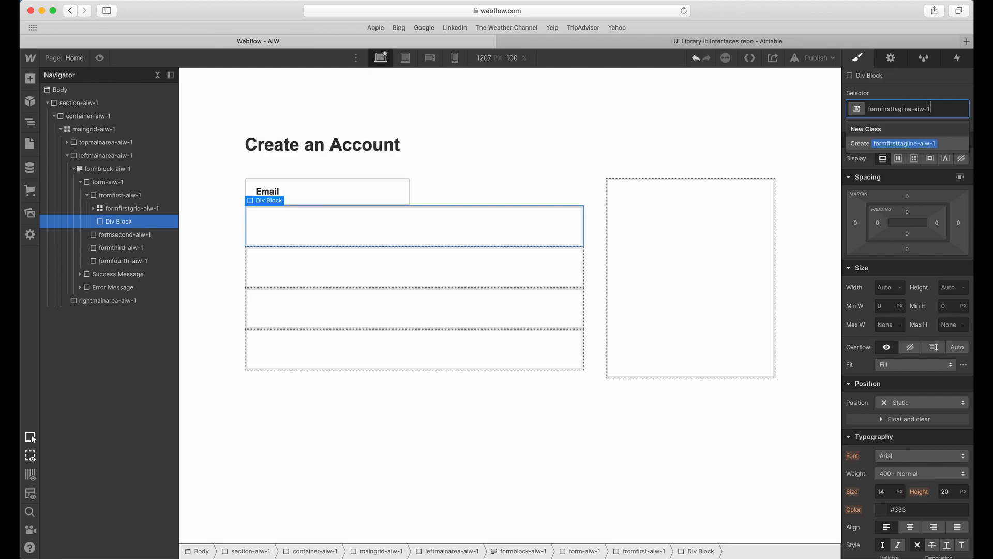
key("Return")
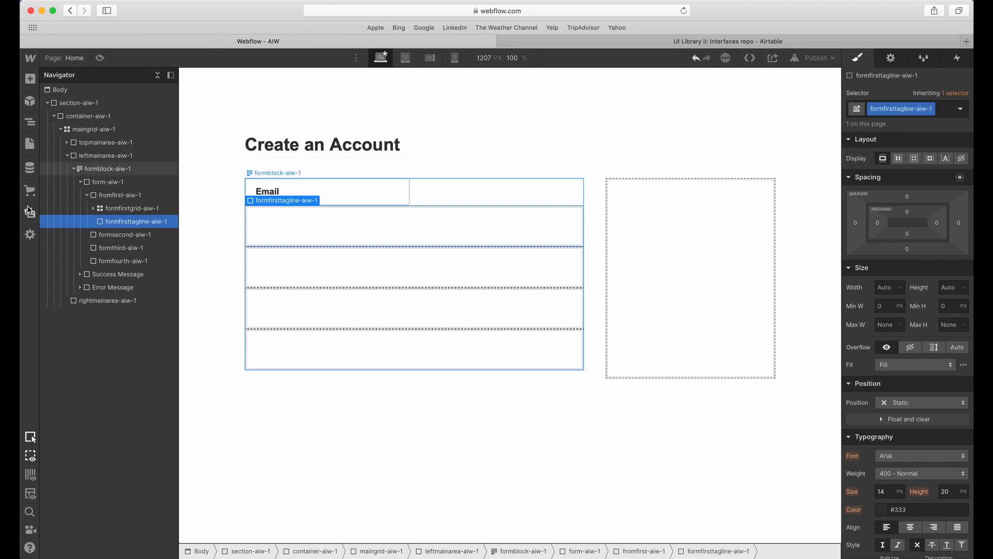
Set the bottom margin of formfirstgrid-aiw-1 to 25.
left_click(95, 209)
left_click(94, 209)
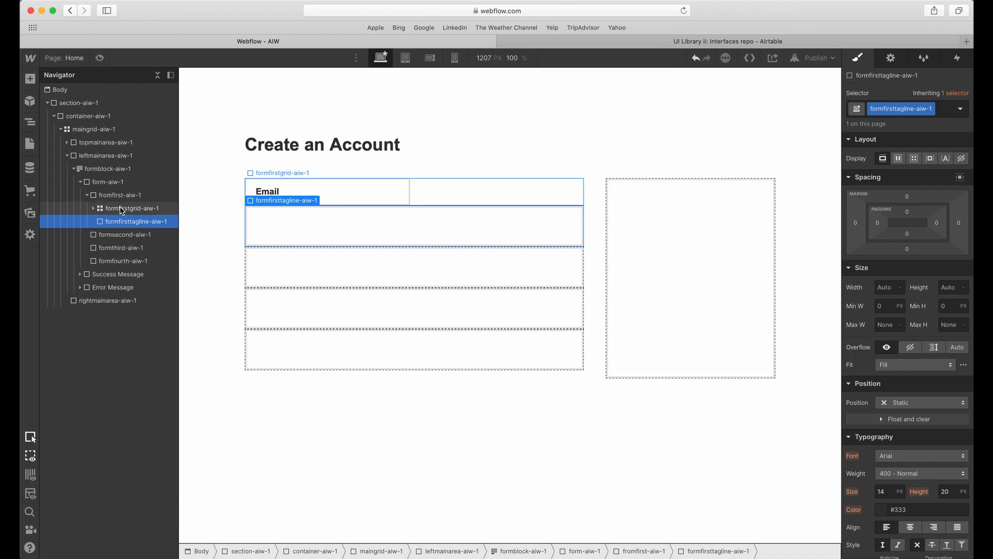
left_click(124, 208)
left_click(908, 344)
type("25")
Add a Text Block inside formfirsttagline-aiw-1.
left_click(340, 233)
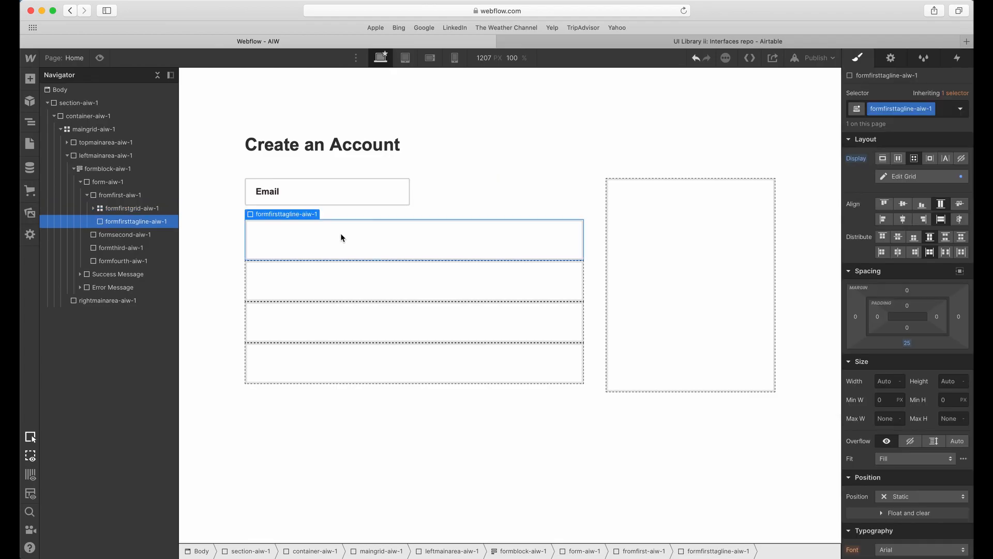
left_click(30, 79)
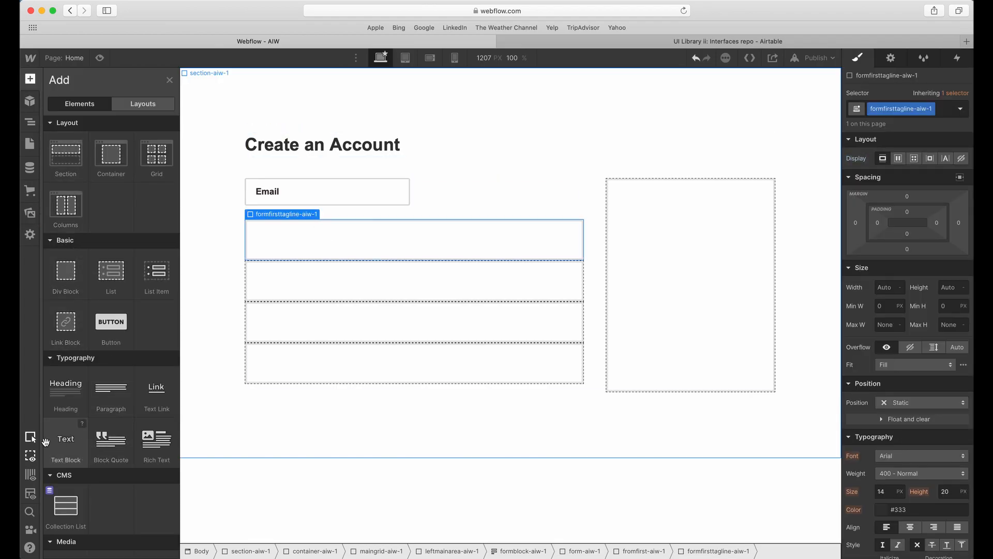
left_click_drag(66, 441, 333, 230)
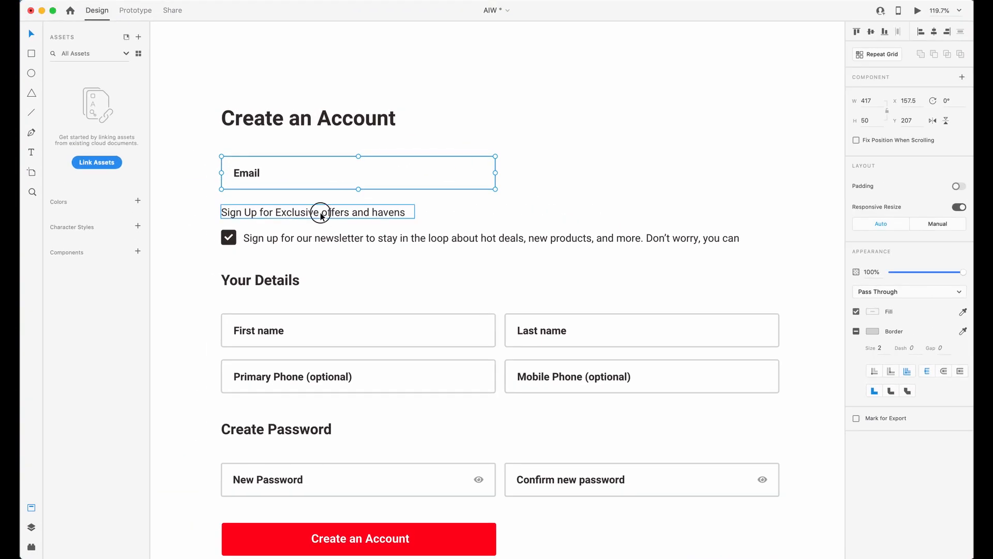
Copy the tagline from Adobe XD and replace the Webflow text block's content with "Sign Up for Exclusive offers and havens".
double_click(245, 181)
key("super+c")
key("ctrl+Up")
left_click(339, 241)
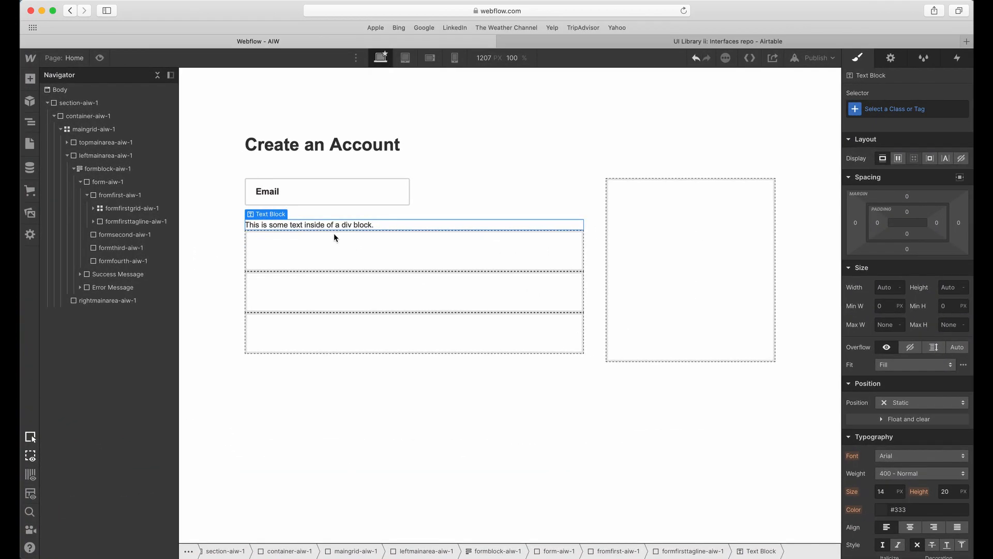
double_click(334, 225)
key("super+v")
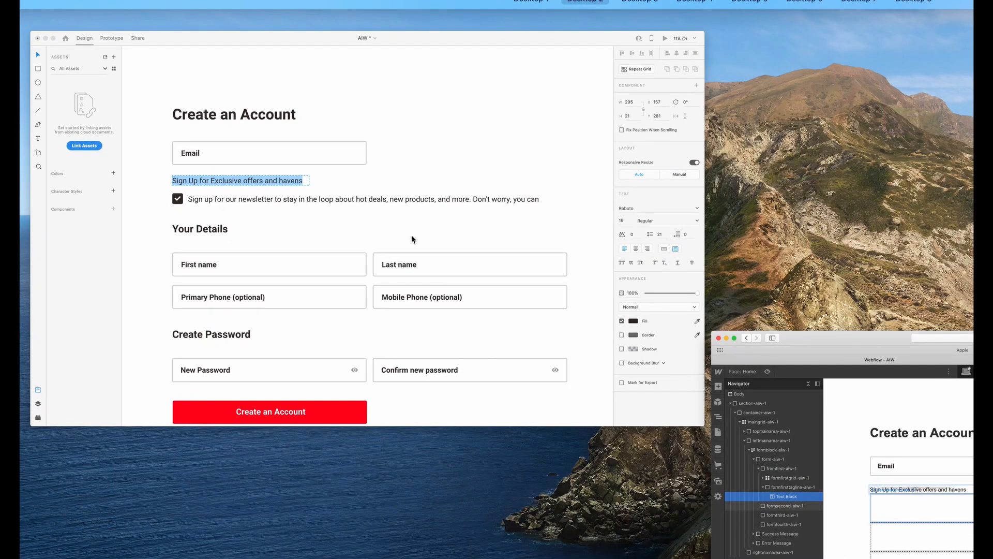
Check the tagline's font, size, weight and fill in Adobe XD, and return to Webflow.
key("Escape")
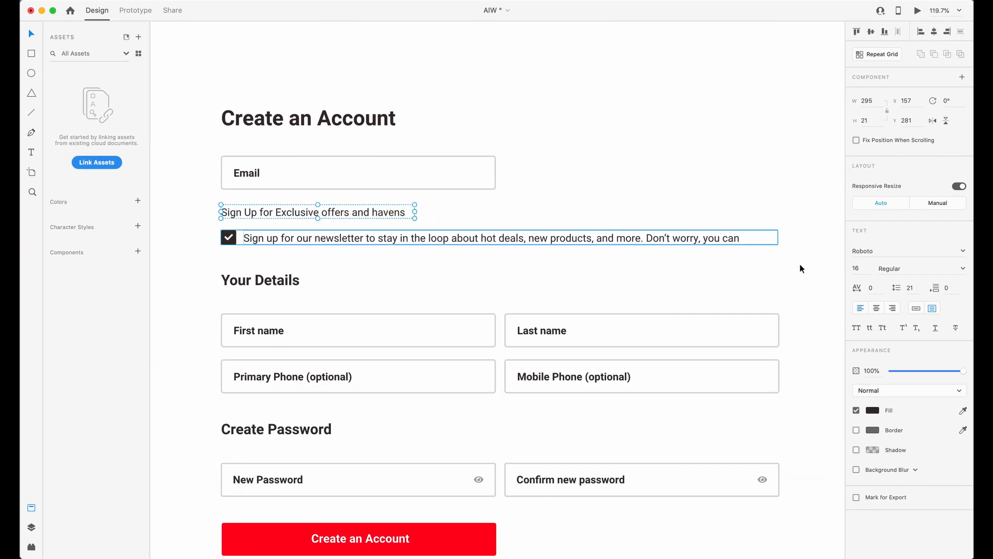
left_click(865, 269)
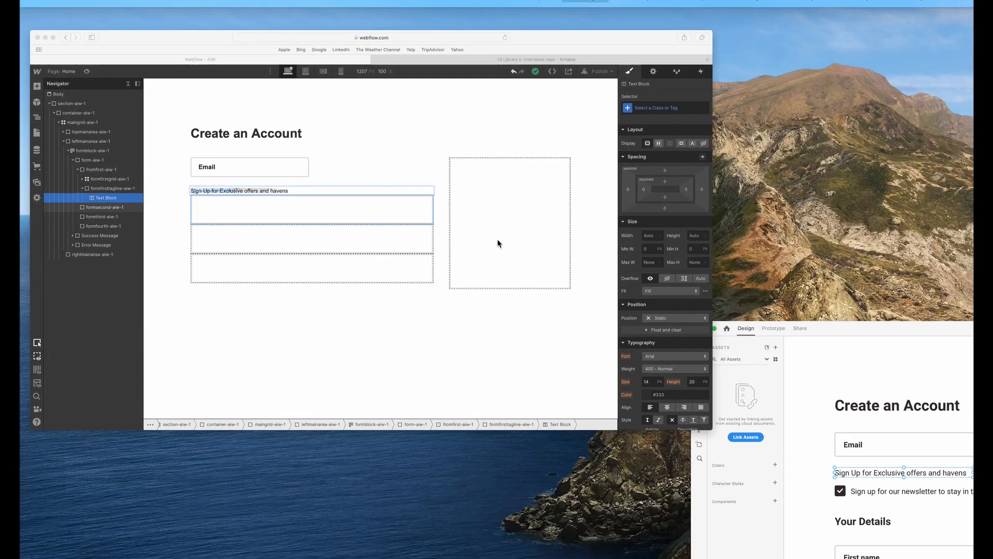
left_click(362, 224)
key("Escape")
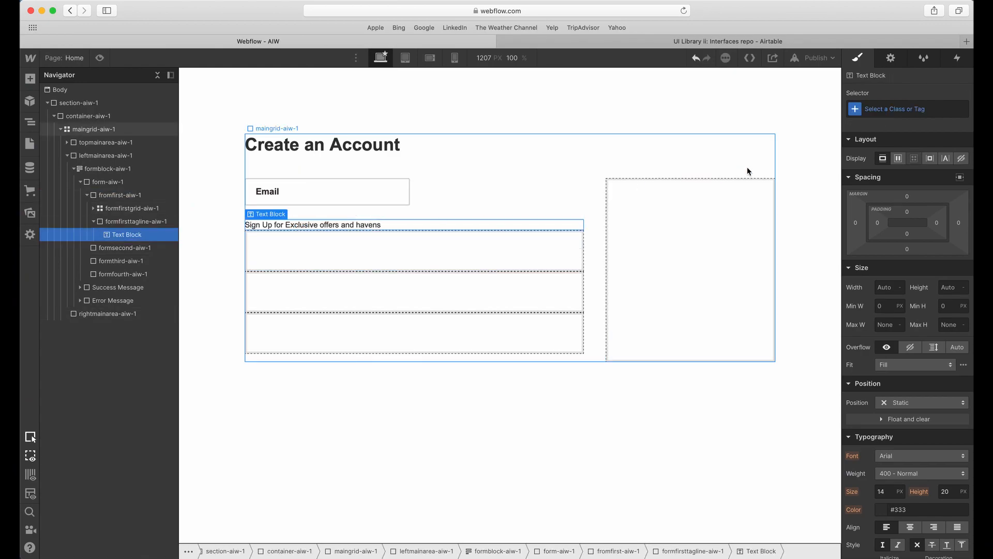
Give the tagline text block the new class formfirsttaglinetext-aiw-1.
left_click(886, 109)
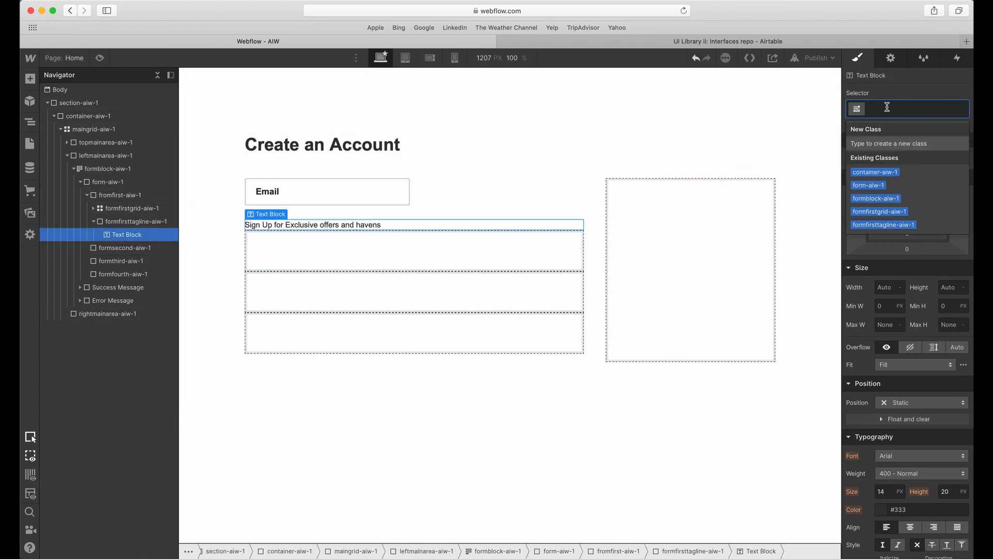
type("form")
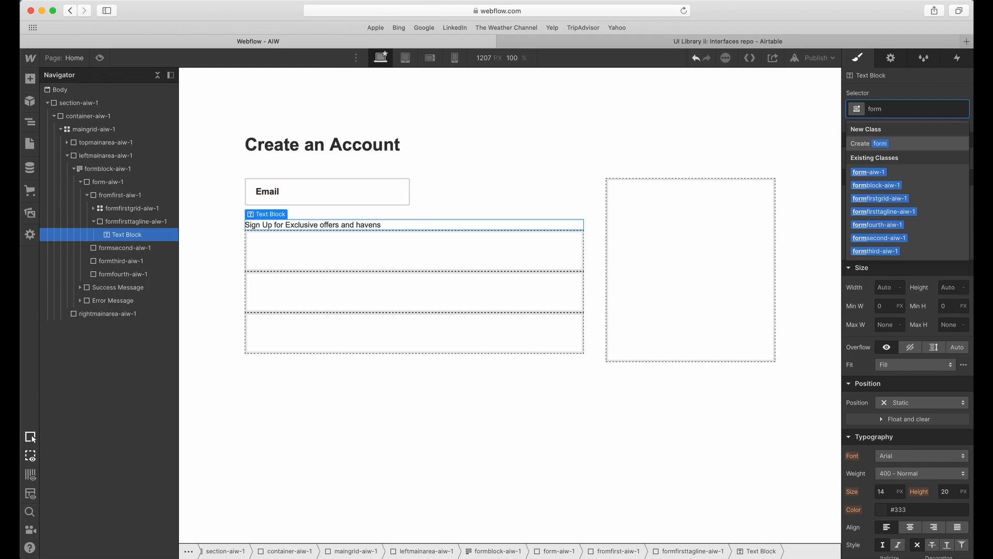
type("firsttagli")
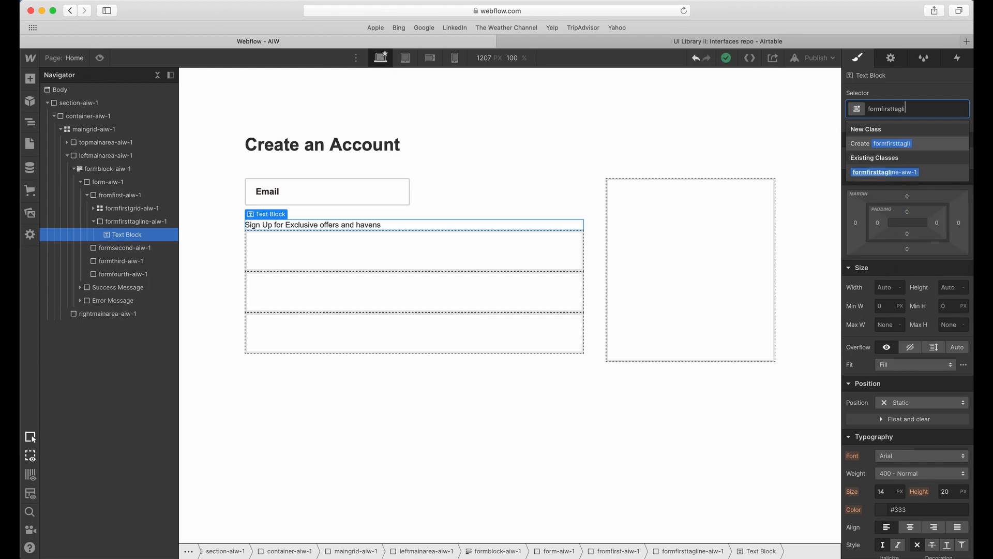
type("netext-aiw-1")
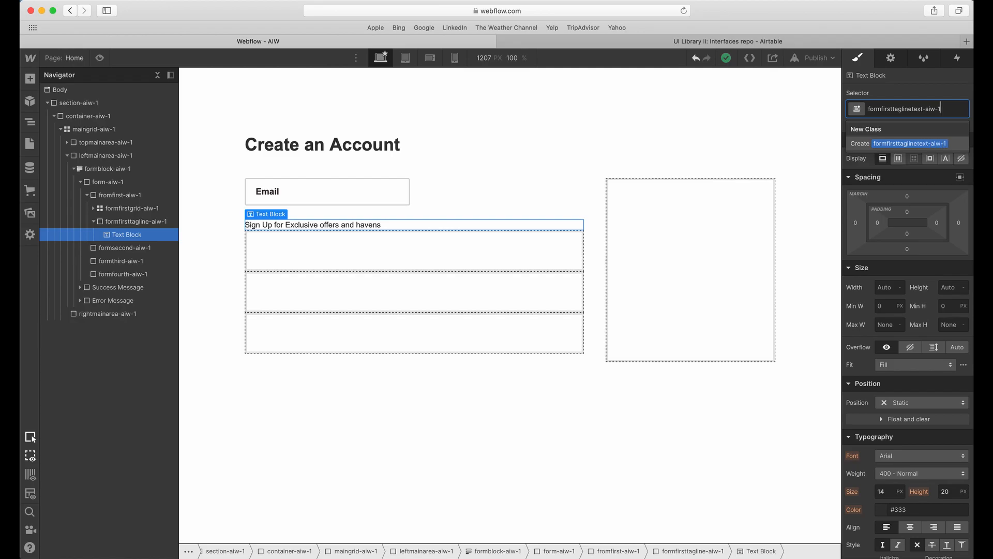
key("Return")
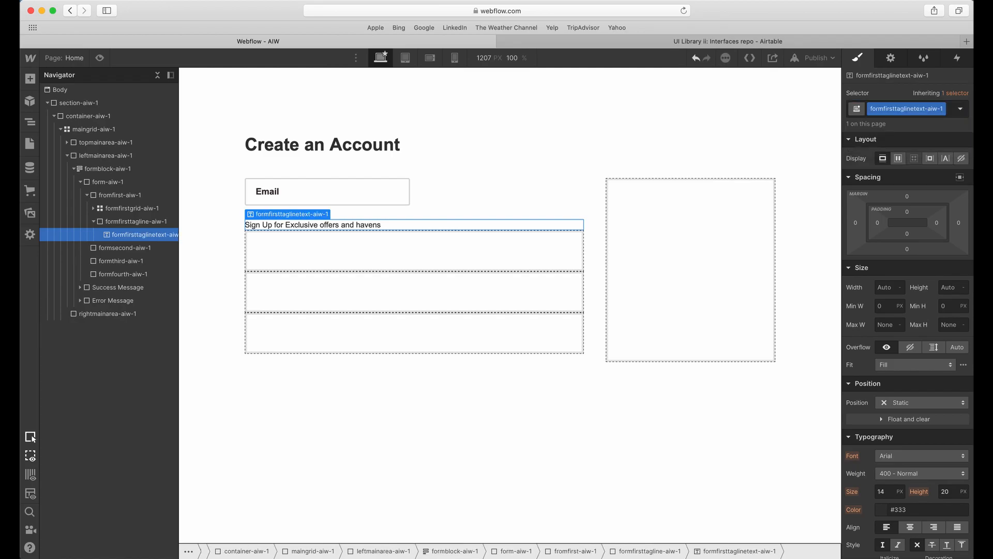
Set the tagline text's font size to 16 px, line height to 1.3 em and colour to the black swatch.
left_click(890, 489)
type("16")
key("Tab")
type("1")
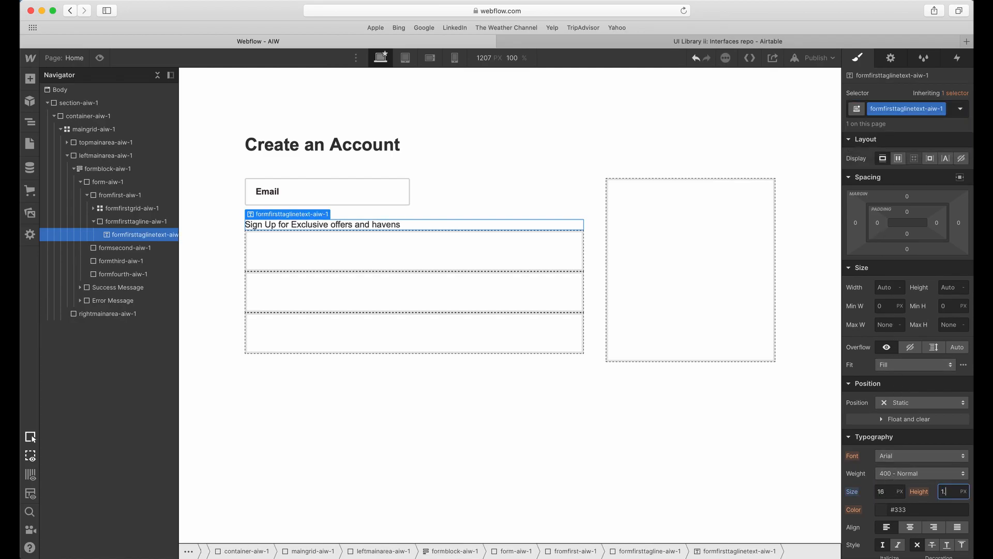
type(".3em")
key("Tab")
left_click(878, 513)
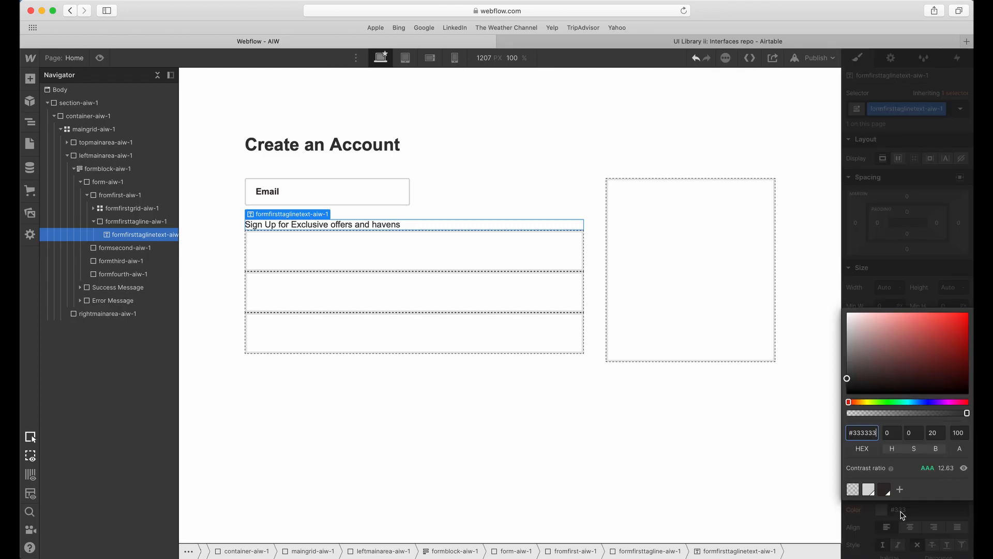
left_click(614, 266)
left_click(337, 225)
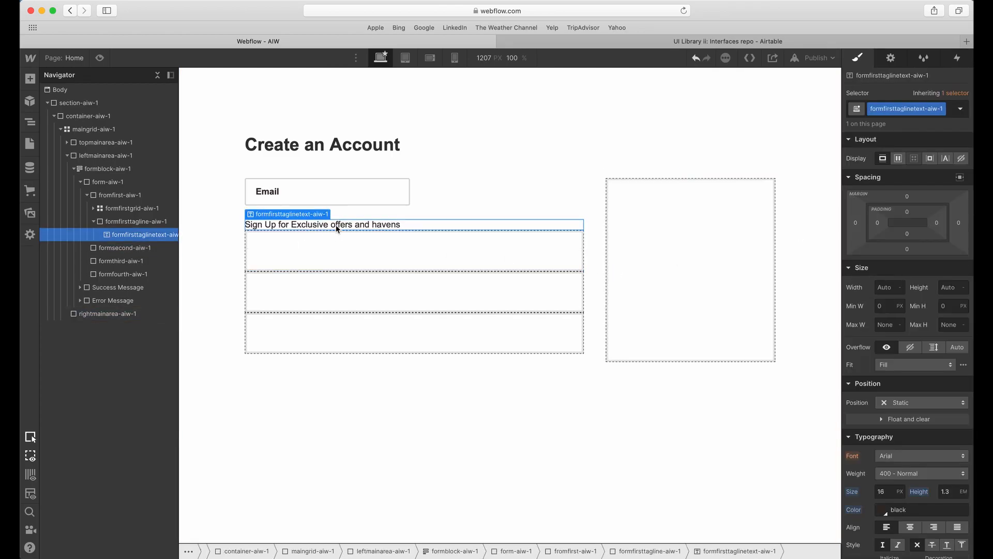
Check the newsletter checkbox row and its spacing below the tagline in Adobe XD, and return to Webflow.
key("ctrl+Up")
left_click(337, 233)
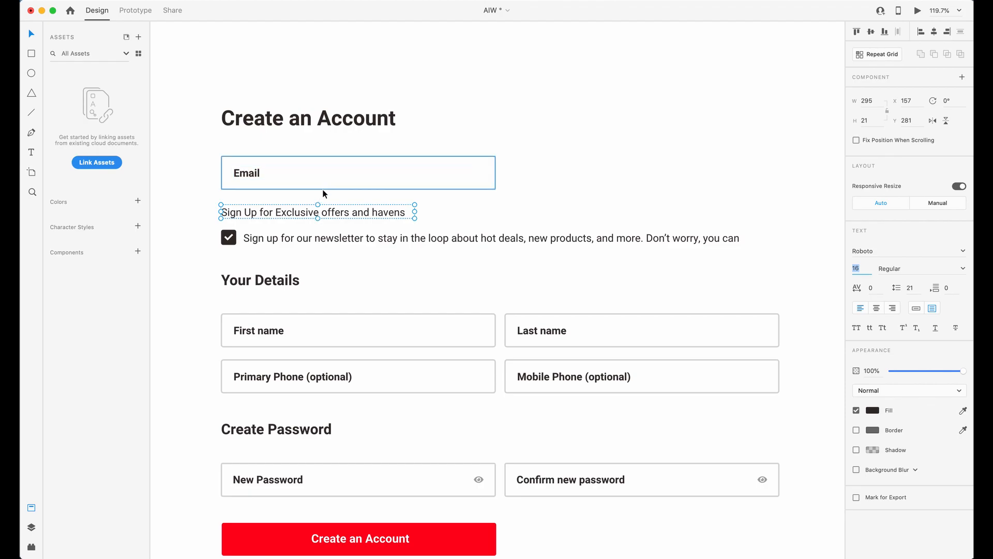
left_click(320, 238)
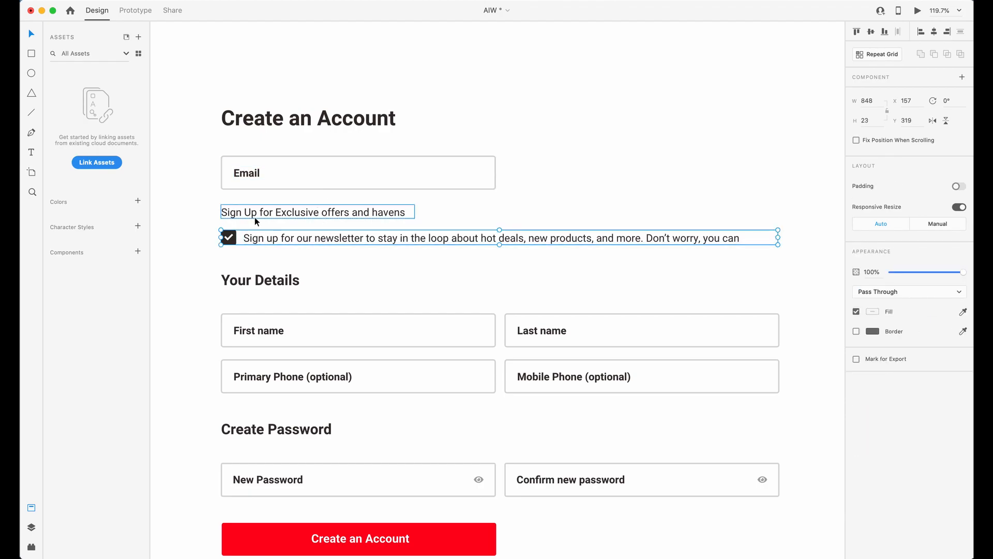
key("alt")
key("ctrl+Up")
left_click(289, 216)
Add a Div Block inside fromfirst-aiw-1, directly below formfirsttagline-aiw-1.
left_click(95, 222)
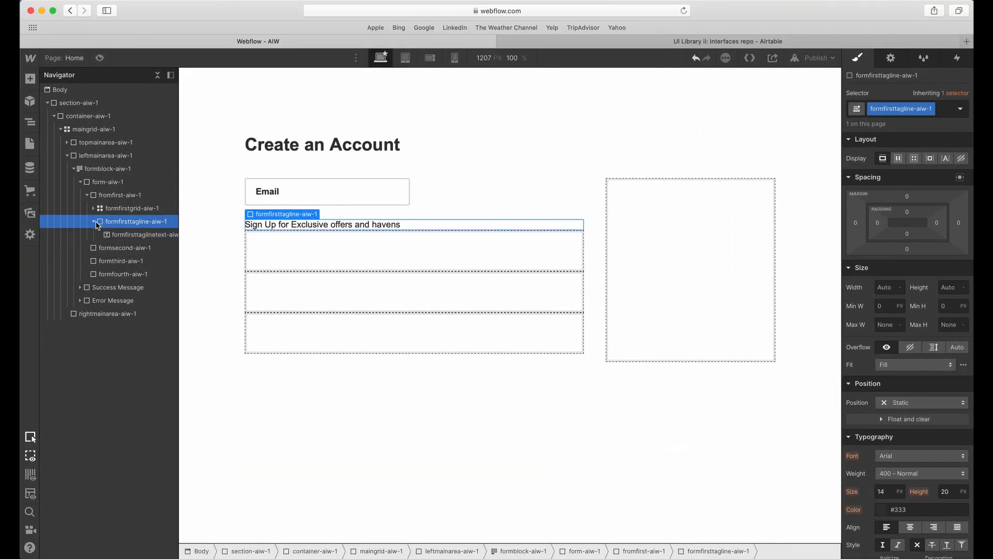
left_click(100, 195)
left_click(30, 79)
left_click_drag(66, 270, 265, 257)
Give the new Div Block the class formfirstcheckbox-aiw-1.
left_click(898, 109)
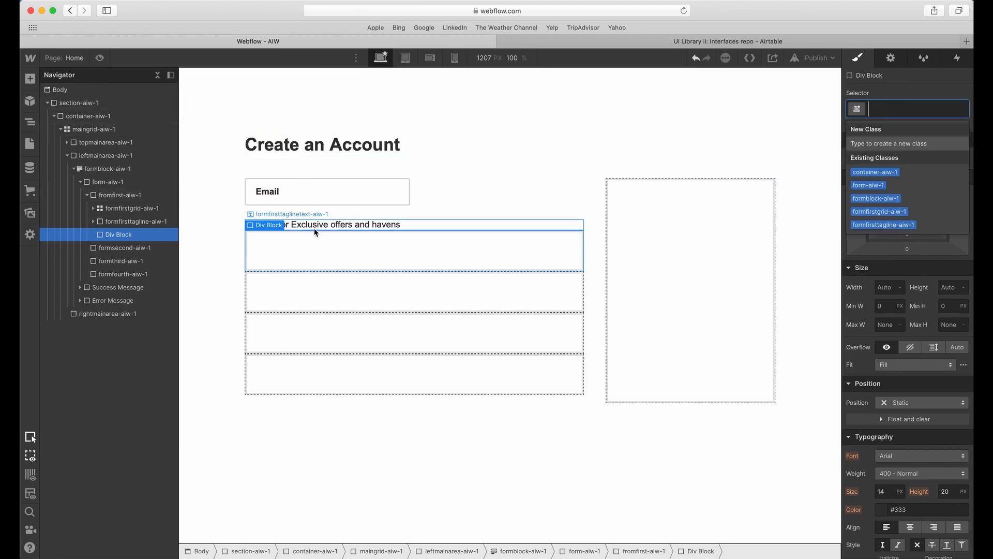
type("formfir")
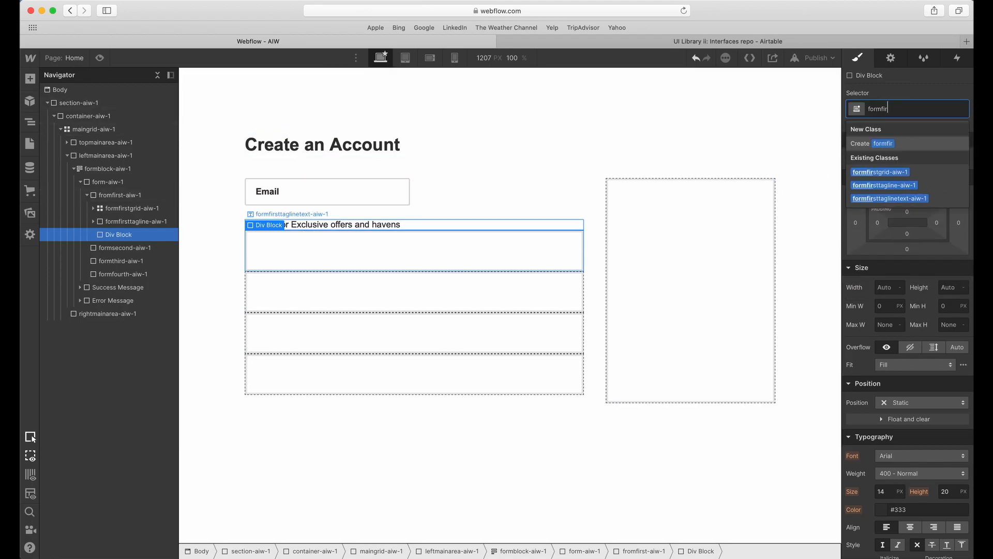
type("stcheckbox-ao")
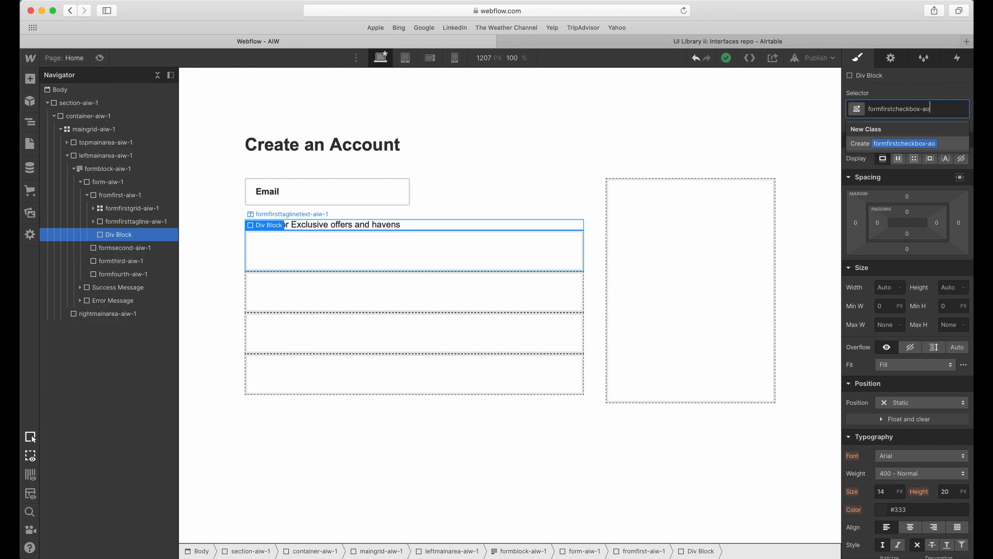
key("Return")
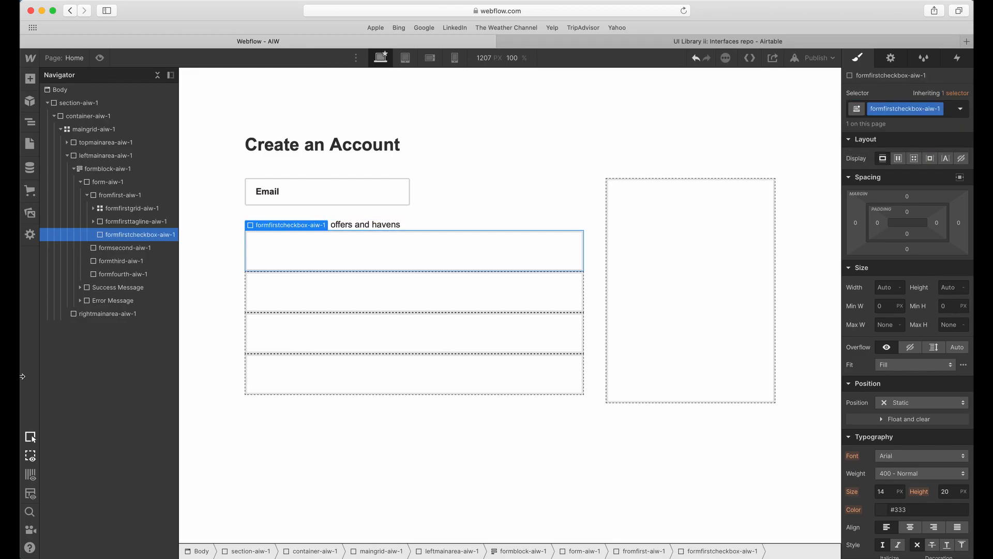
Find the Checkbox form element for adding inside formfirstcheckbox-aiw-1.
left_click(29, 77)
scroll(100, 379, "down", 5)
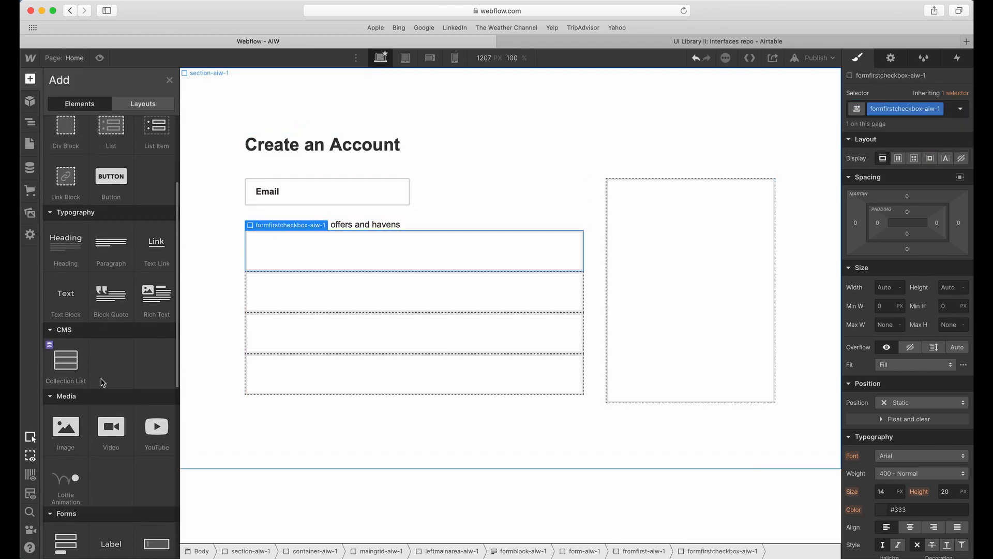
scroll(102, 383, "down", 5)
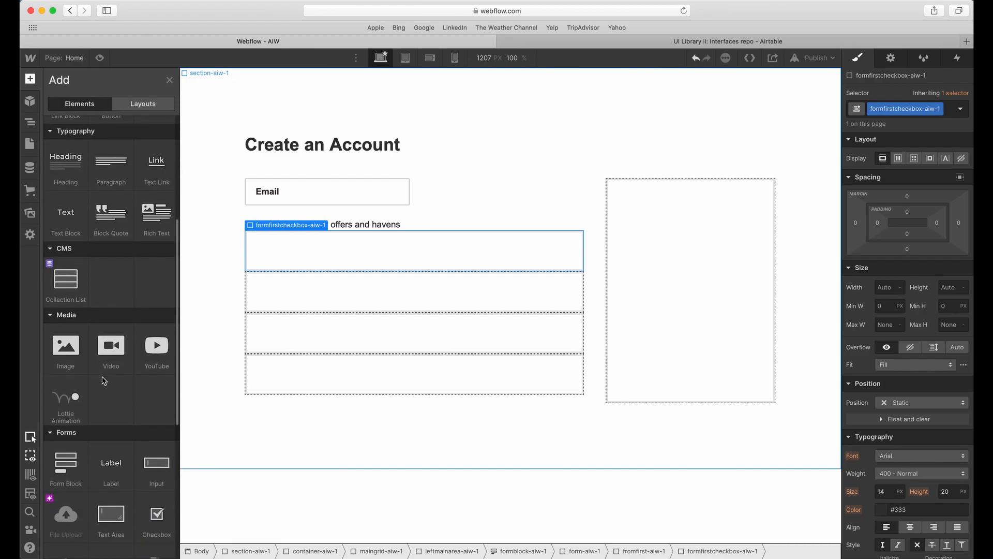
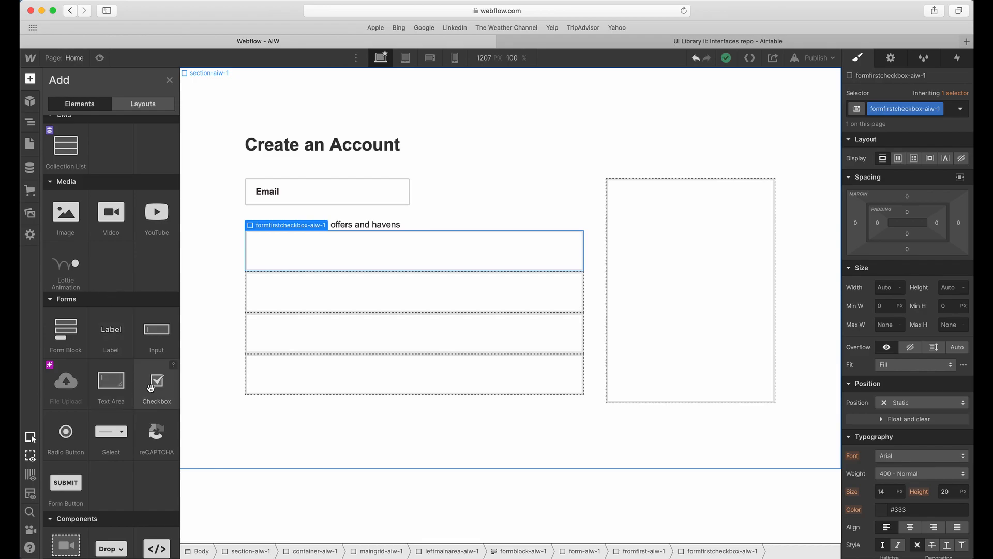
Add a Checkbox inside formfirstcheckbox-aiw-1 and give its field the class checkboxfield-aiw-1.
left_click(156, 385)
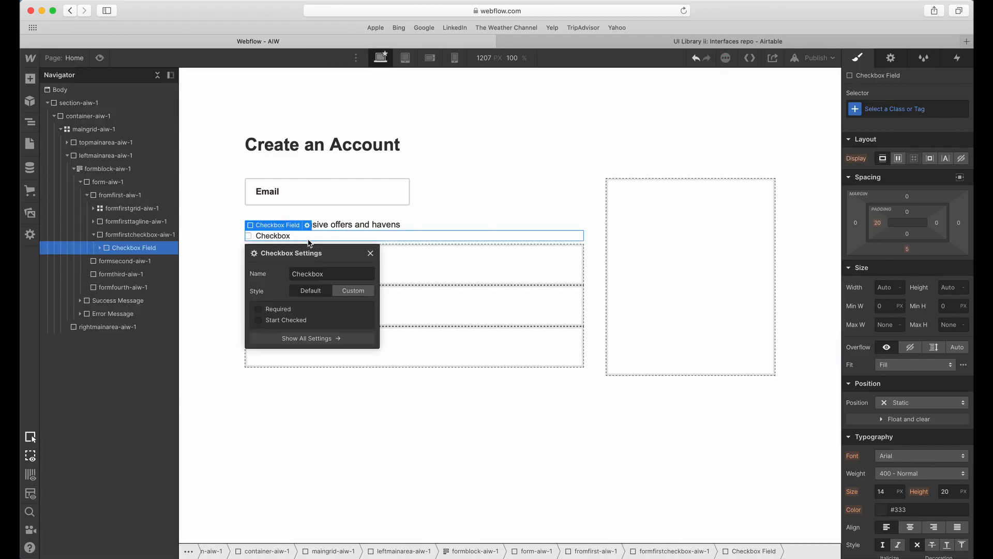
left_click(884, 110)
type("che")
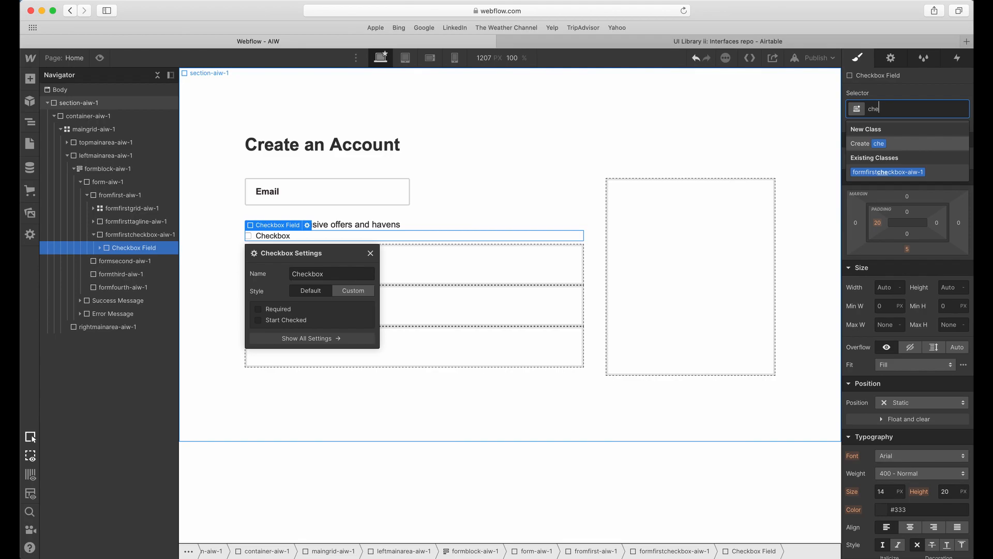
type("ckboxfield-aiw0-")
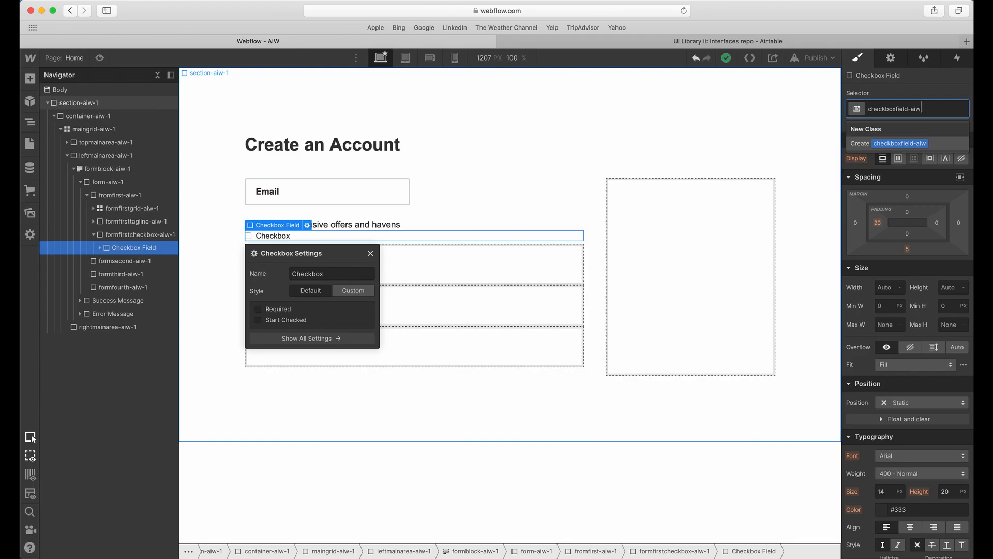
key("Return")
Give the Checkbox element inside checkboxfield-aiw-1 the class checkbox-aiw-1.
left_click(101, 248)
left_click(128, 261)
left_click(904, 109)
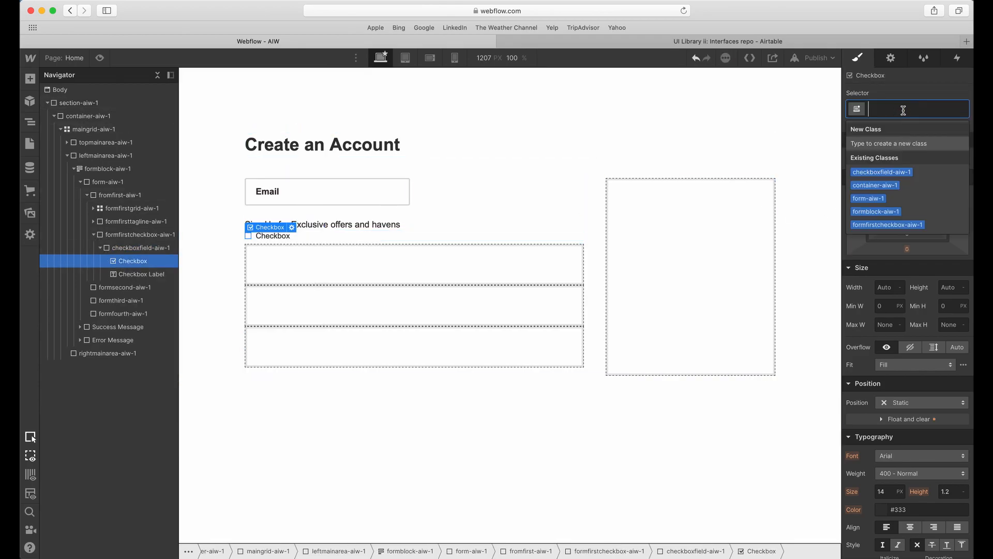
type("checkbox-aiw-")
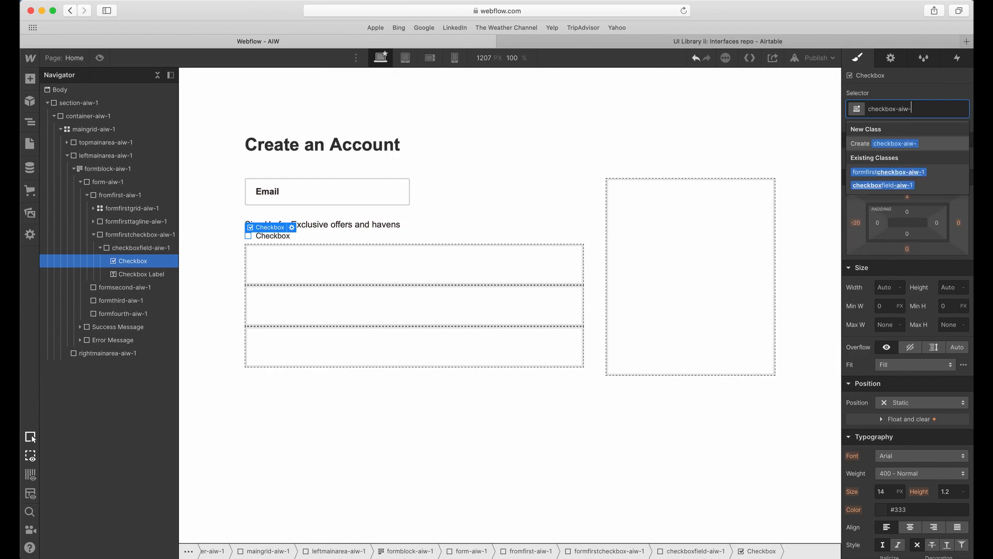
key("Return")
Give the Checkbox Label the class checkboxlabel-aiw-1.
left_click(140, 275)
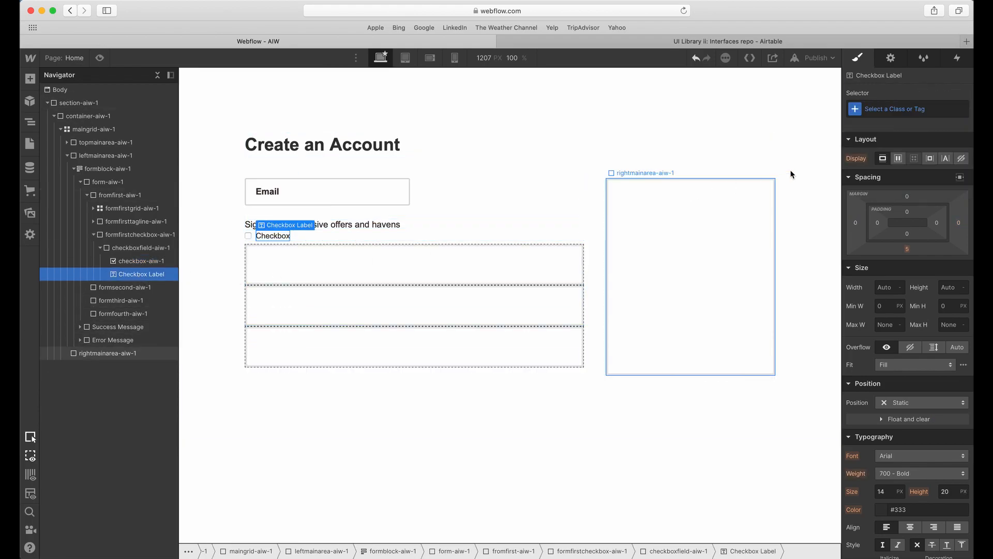
left_click(883, 107)
type("che")
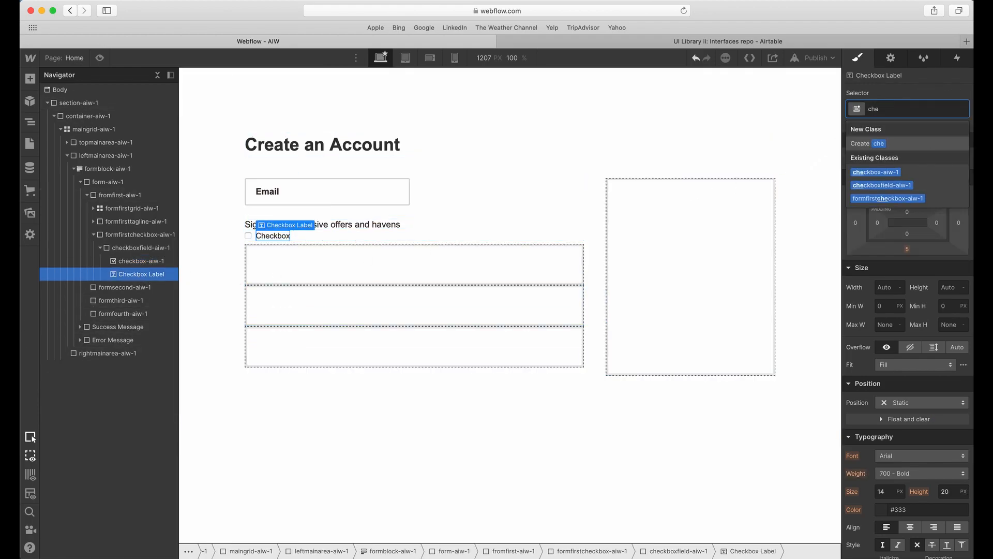
key("BackSpace")
key("BackSpace")
key("BackSpace")
type("checkboxlabel")
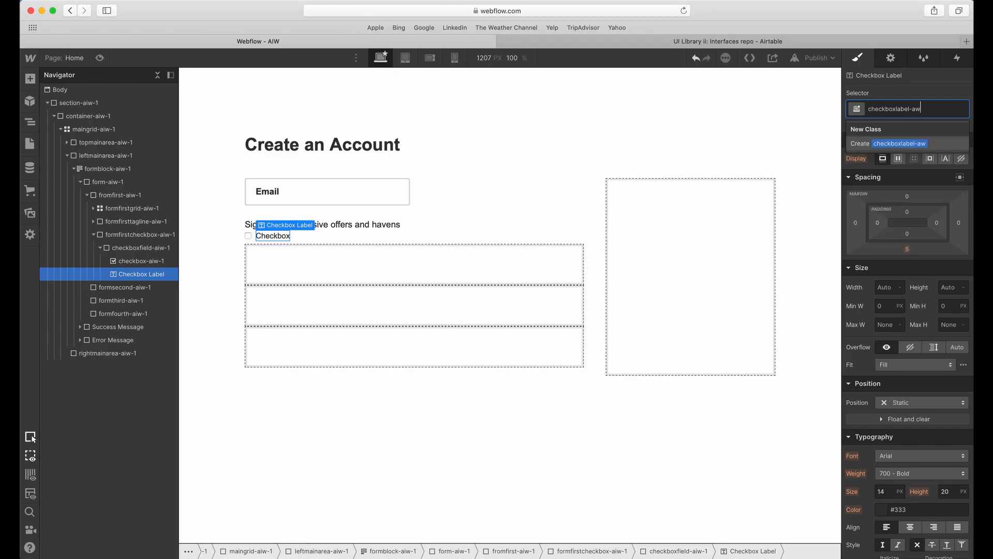
type("-aiw-1")
key("Return")
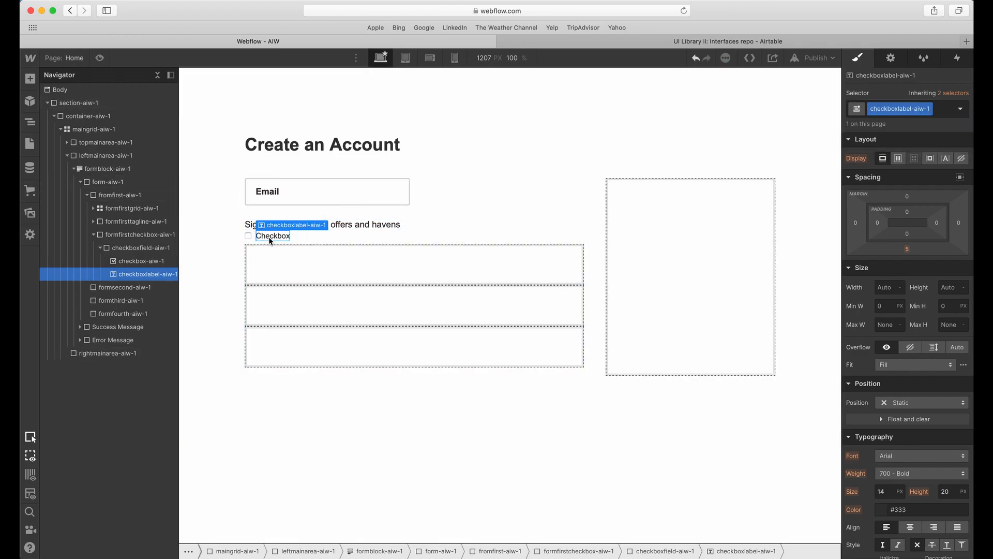
Style checkboxlabel-aiw-1 with font size 16 px, line height 1.3 em and the Black color swatch.
left_click(887, 487)
key("Tab")
type("1.3em")
key("Tab")
left_click(881, 511)
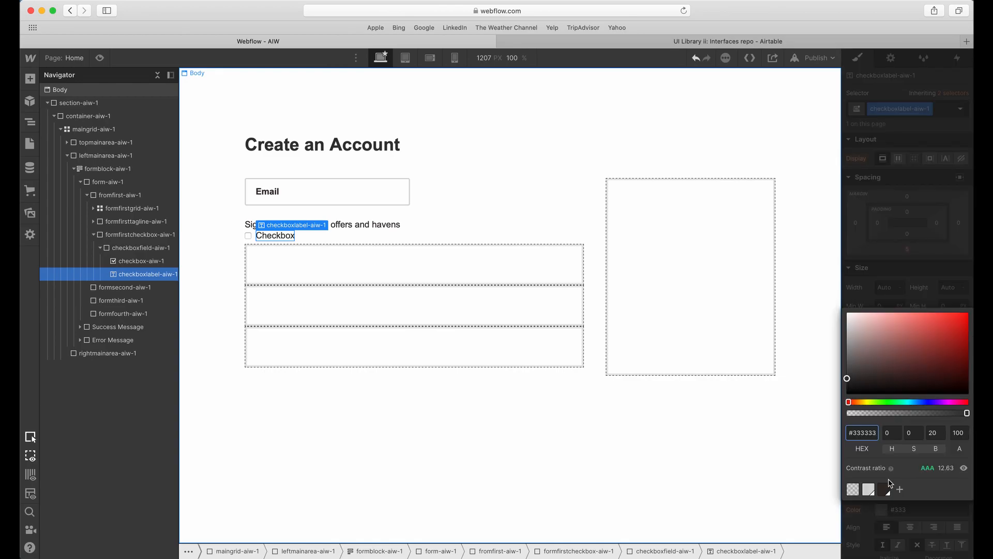
left_click(886, 467)
left_click(919, 296)
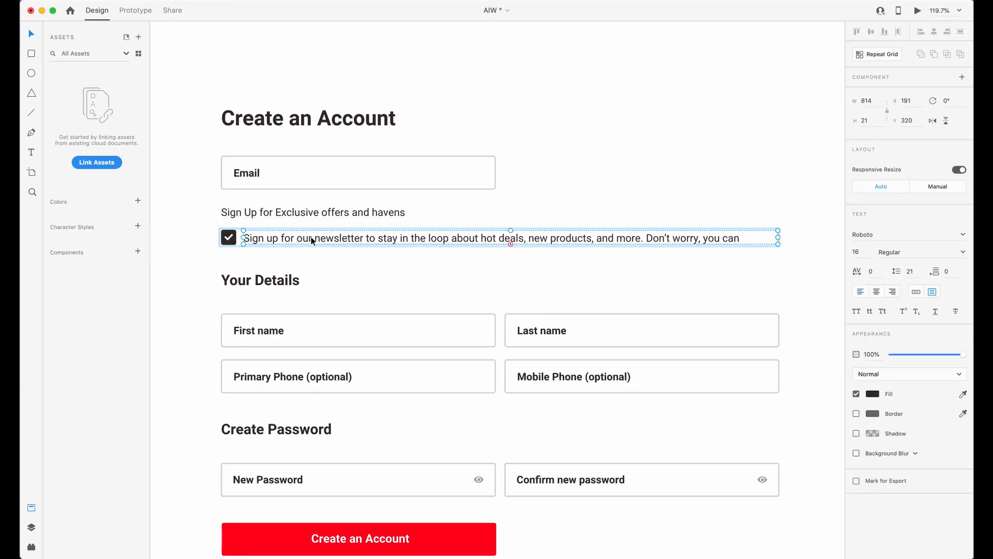
Copy the newsletter sign-up text from Adobe XD and paste it over the checkbox label text in Webflow.
double_click(433, 236)
triple_click(433, 238)
key("super+c")
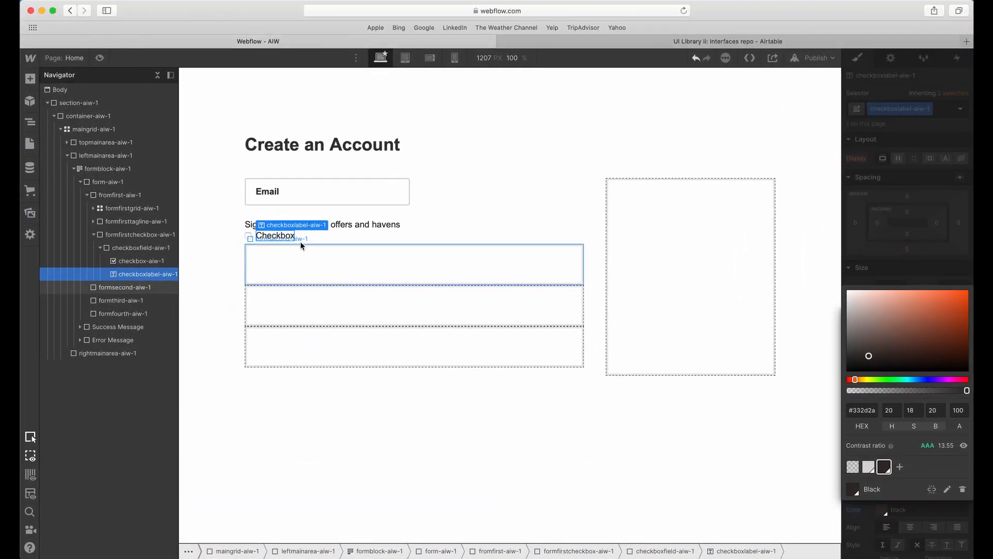
double_click(282, 235)
key("super+v")
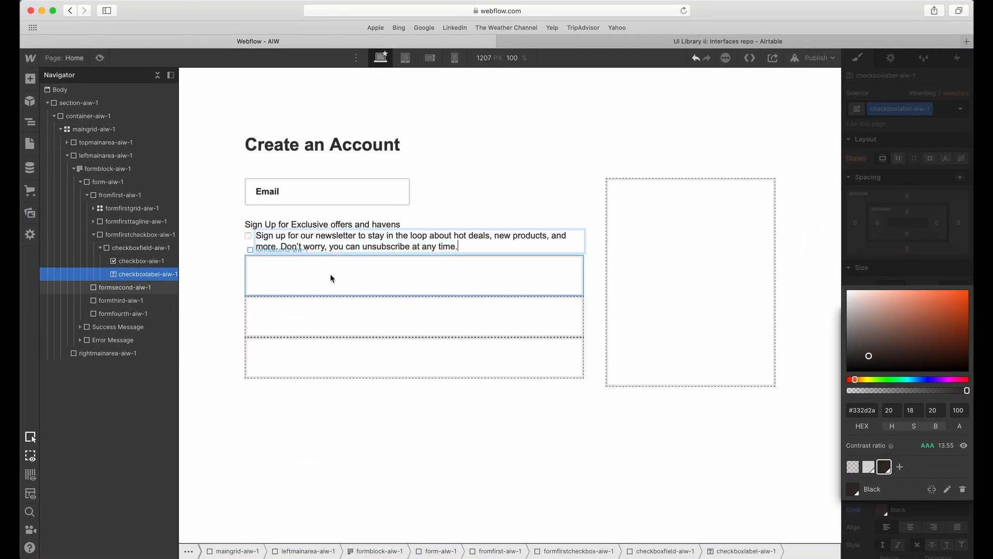
key("Escape")
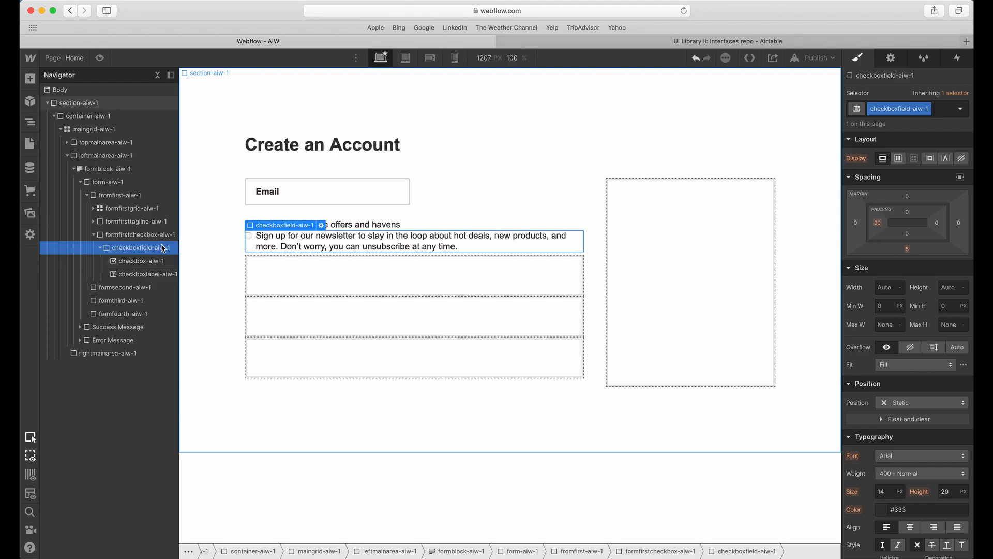
In Adobe XD, place a duplicate of the checkmark box in the empty margin beside the newsletter row.
left_click(131, 263)
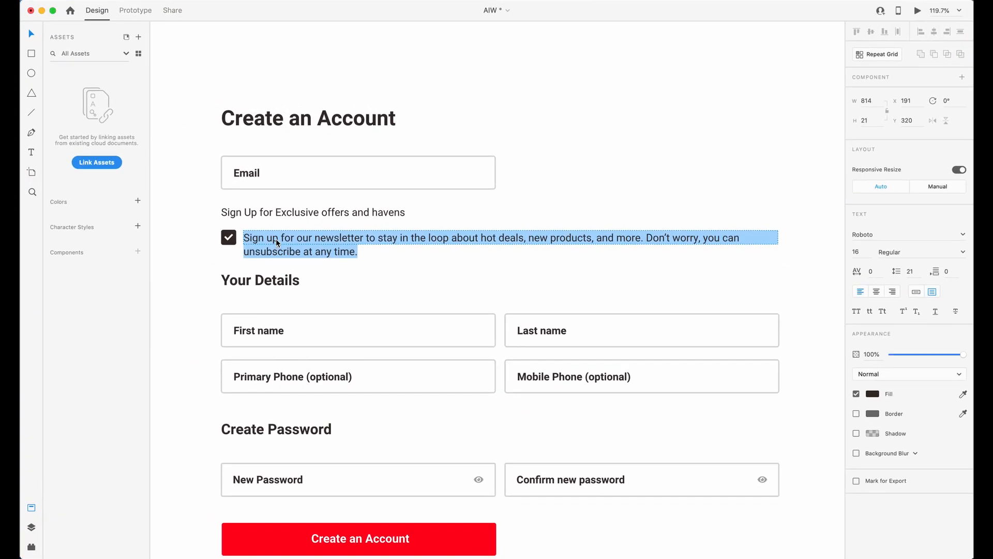
key("Escape")
key("Escape")
key("Escape")
left_click(228, 242)
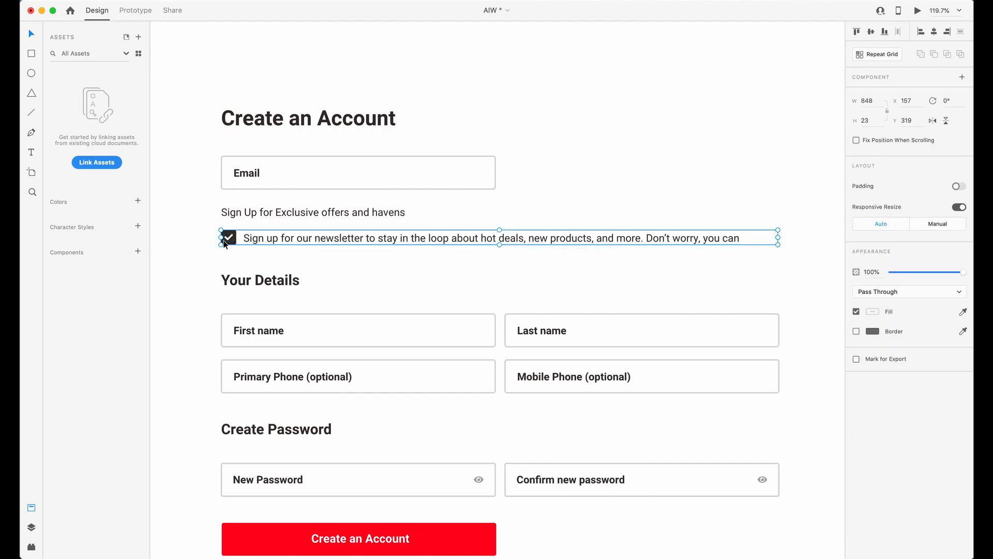
double_click(224, 241)
scroll(214, 250, "left", 2)
left_click(214, 250)
scroll(213, 250, "down", 3)
scroll(214, 253, "up", 5)
left_click(492, 277)
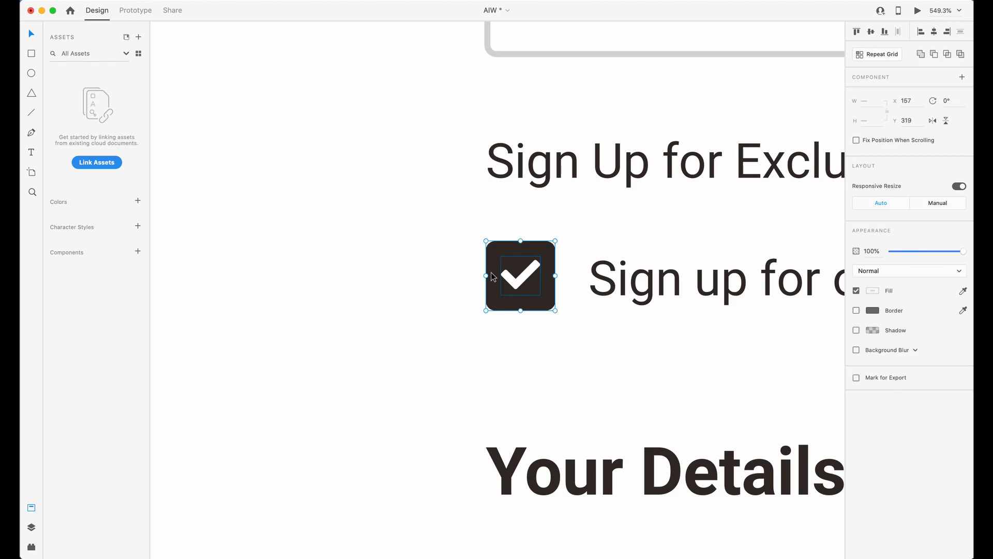
scroll(492, 276, "up", 2)
left_click_drag(492, 277, 417, 259)
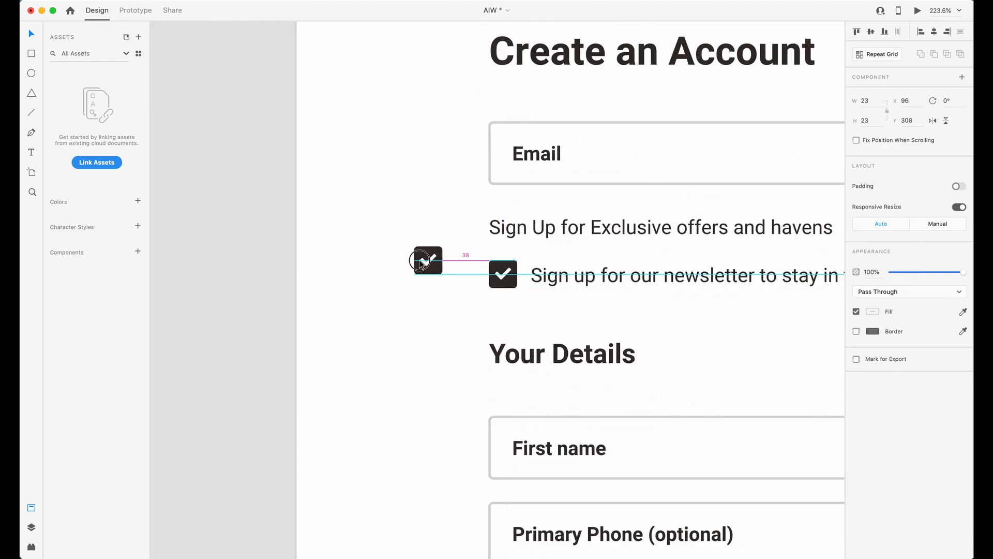
scroll(408, 248, "up", 5)
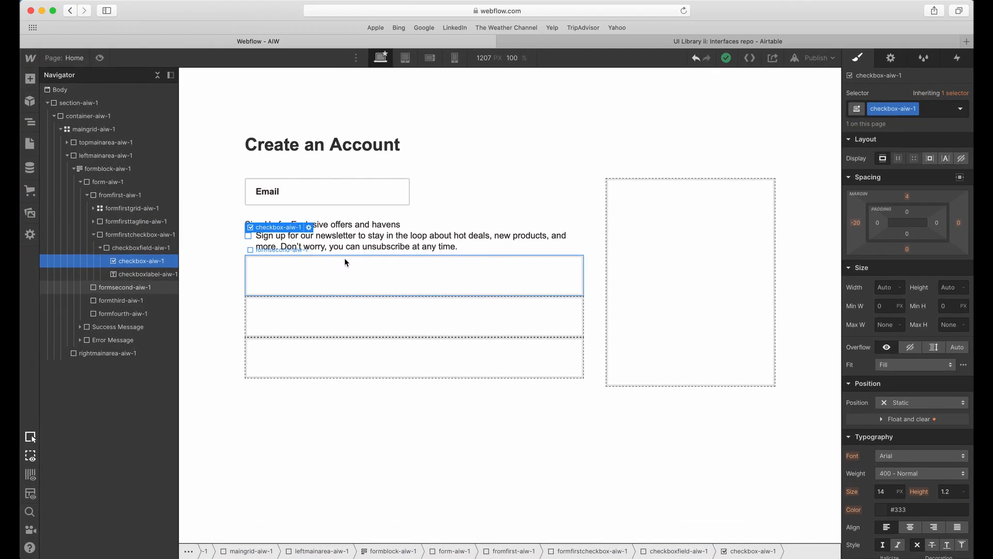
Return to Webflow and check the settings of checkbox-aiw-1 and checkboxlabel-aiw-1.
left_click(343, 247)
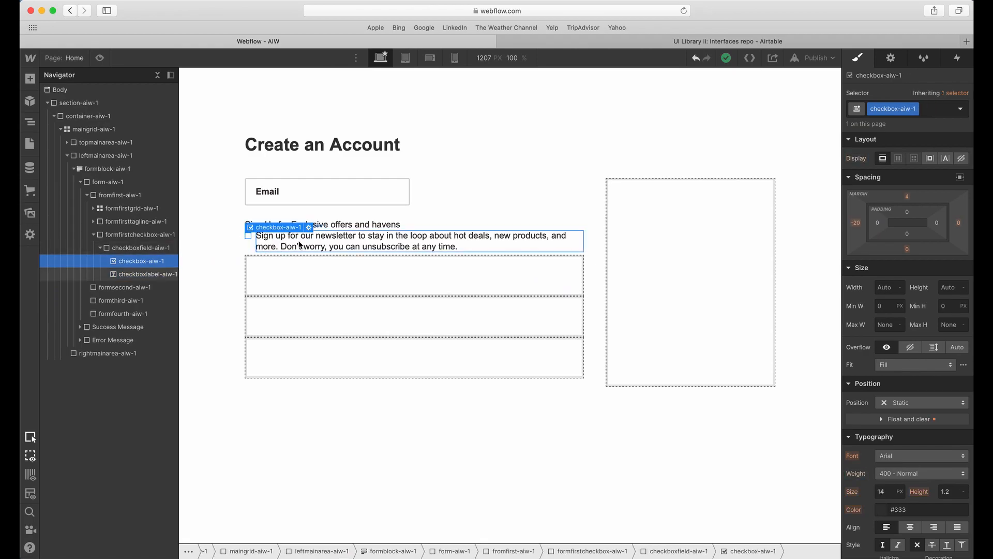
left_click(250, 240)
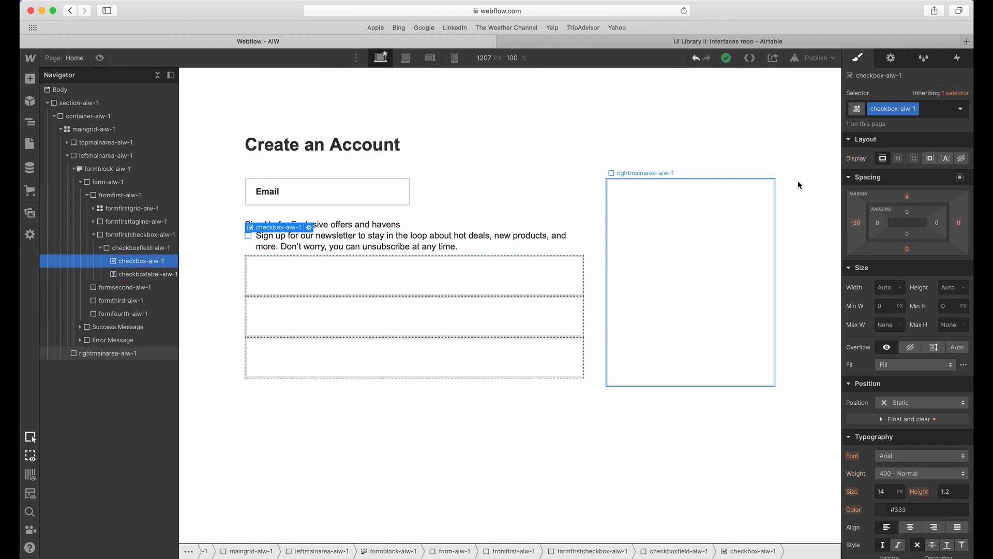
left_click(341, 246)
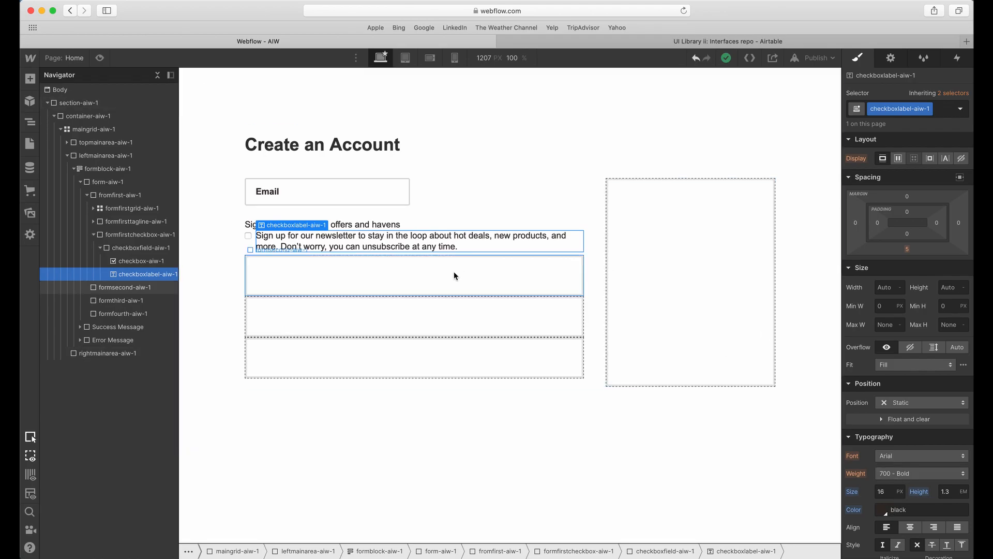
Locate formfirsttagline-aiw-1 in Webflow and measure the gap between the tagline and the newsletter row in Adobe XD.
left_click(426, 224)
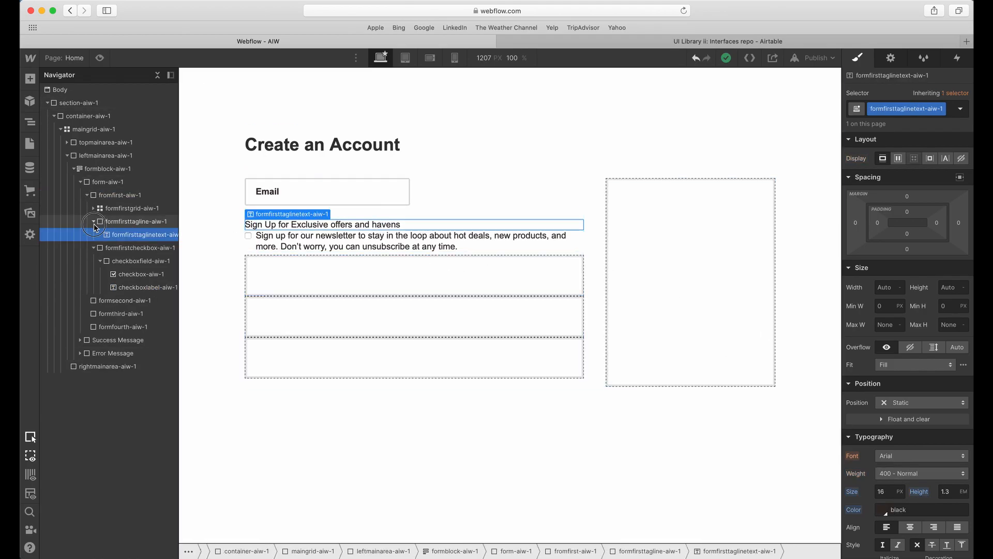
left_click(94, 222)
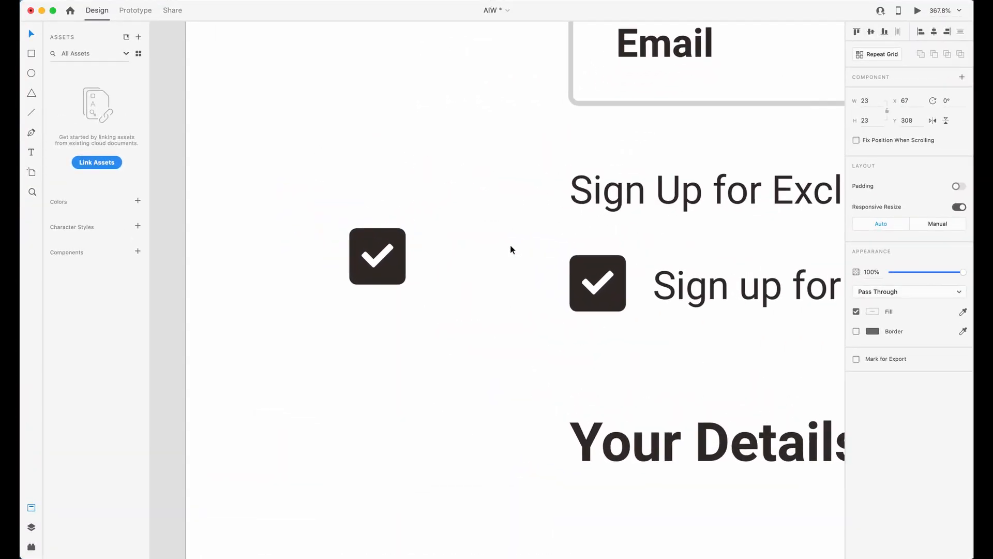
scroll(511, 244, "down", 5)
scroll(510, 245, "right", 3)
scroll(510, 244, "up", 2)
left_click(478, 218)
key("alt")
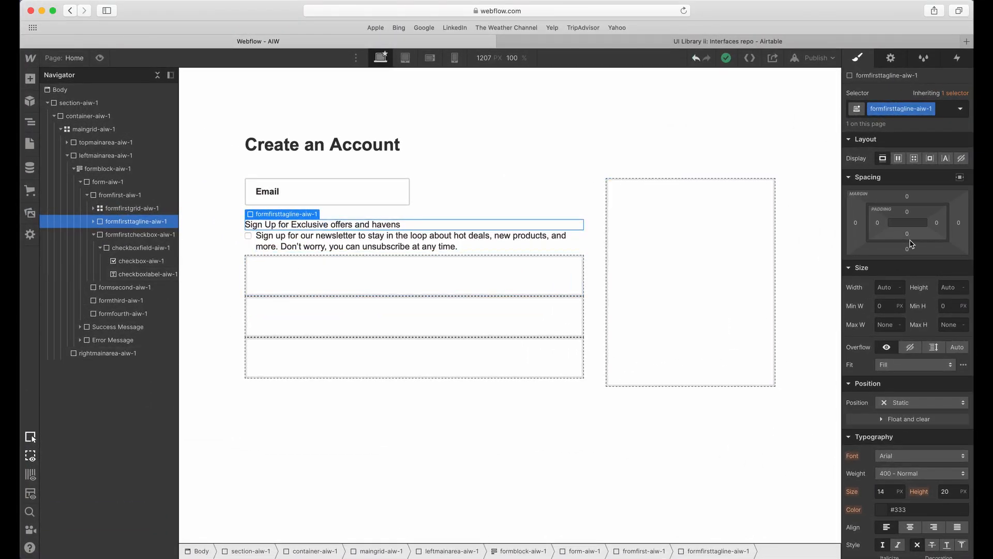
Set the bottom margin of formfirsttagline-aiw-1 to 20 px in Webflow.
left_click(908, 249)
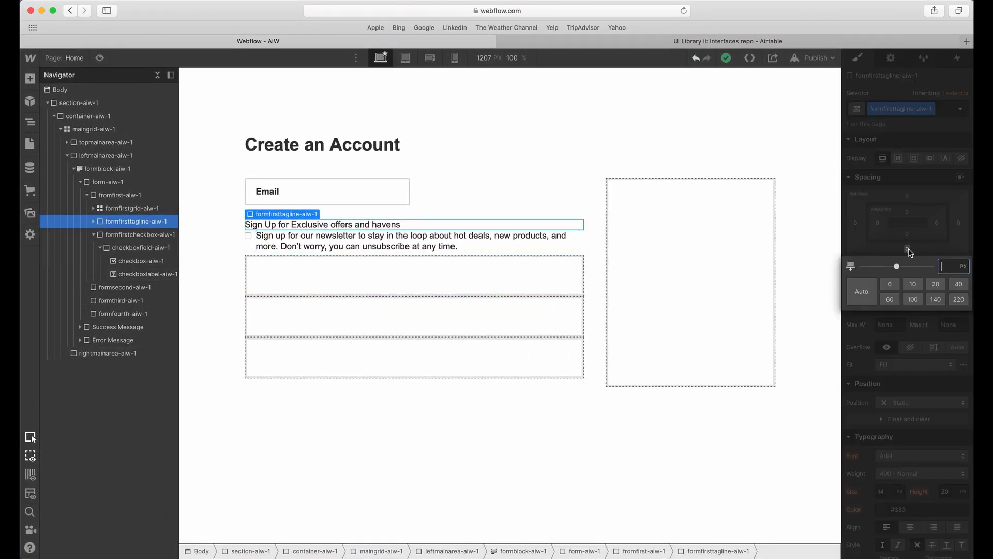
left_click(936, 284)
left_click(414, 252)
left_click(300, 324)
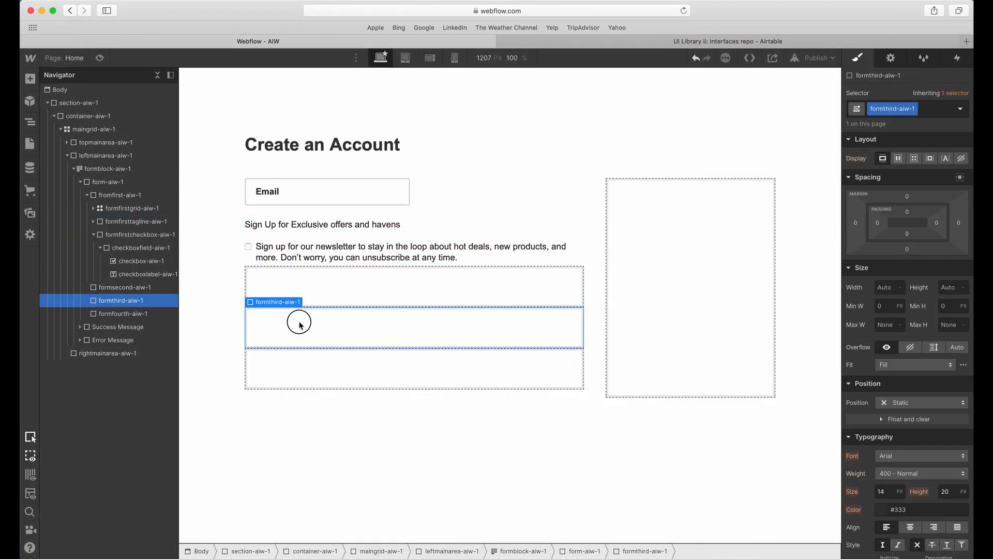
Measure the gap between the newsletter checkbox and the Your Details heading in Adobe XD.
left_click(248, 246)
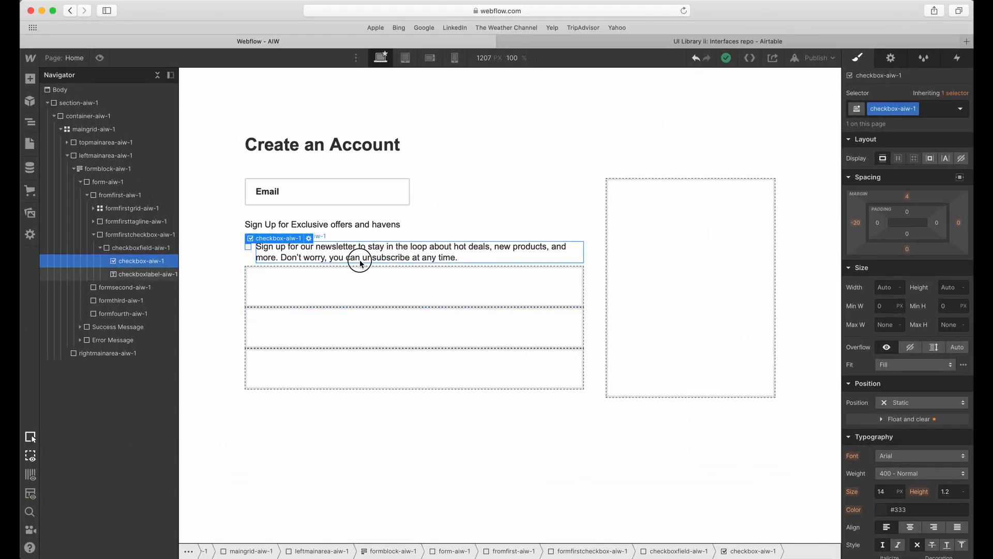
left_click(640, 280)
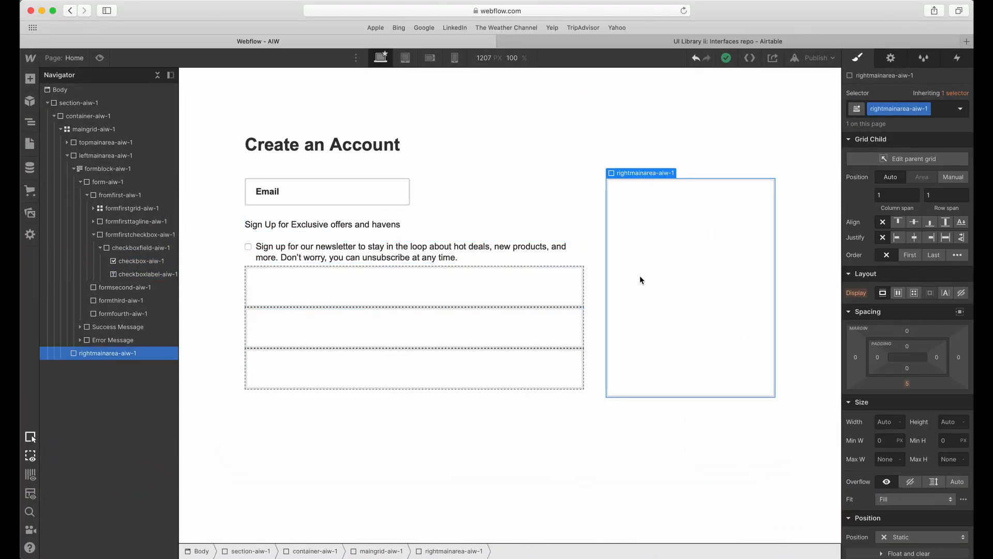
left_click(315, 284)
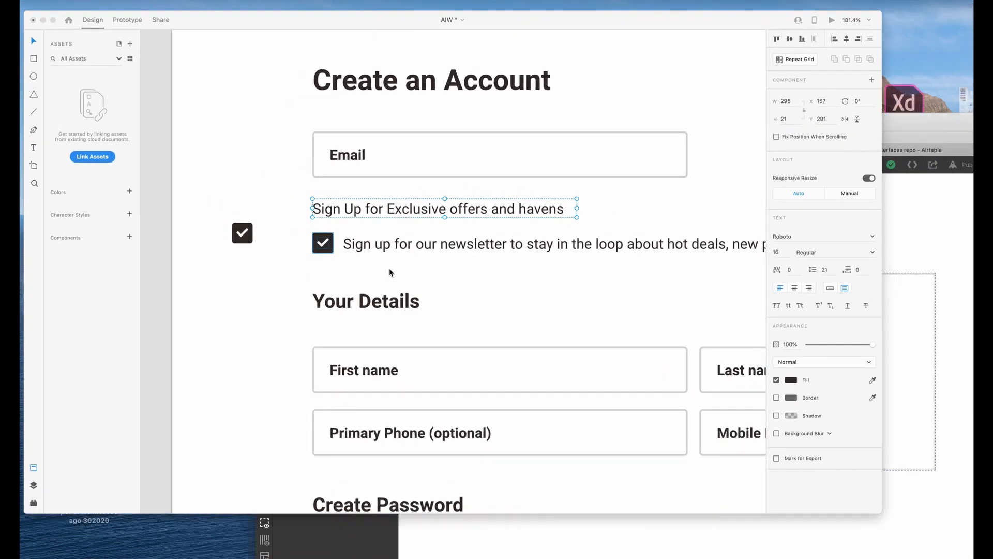
scroll(373, 286, "down", 3)
scroll(371, 284, "right", 2)
left_click(312, 268)
key("alt")
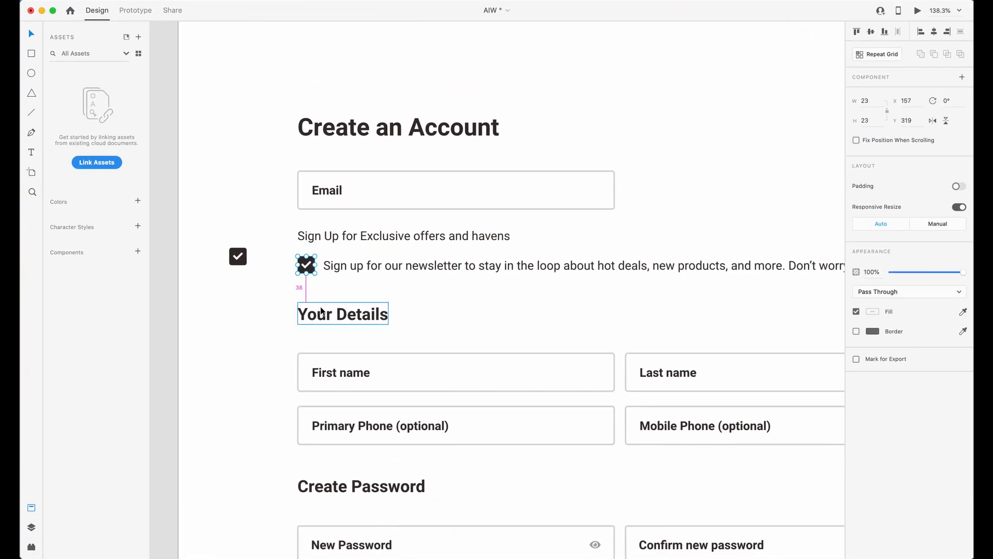
Return to Webflow and set the bottom margin of fromfirst-aiw-1 to 40 px.
key("ctrl+Up")
left_click(305, 259)
left_click(268, 246)
left_click(244, 237)
left_click(87, 195)
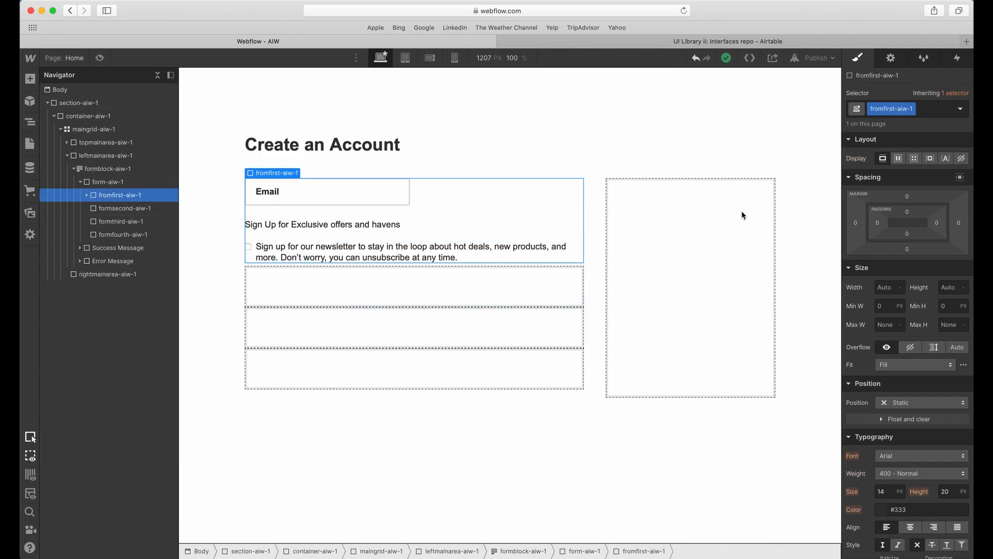
left_click(907, 249)
key("Return")
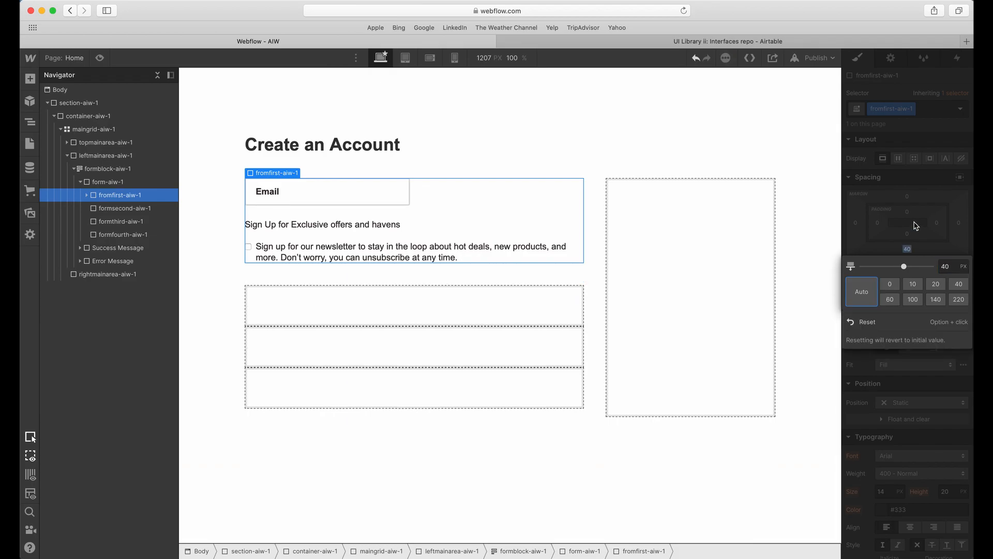
Compare the newsletter checkbox row in Adobe XD with the checkbox and label in Webflow.
left_click(327, 257)
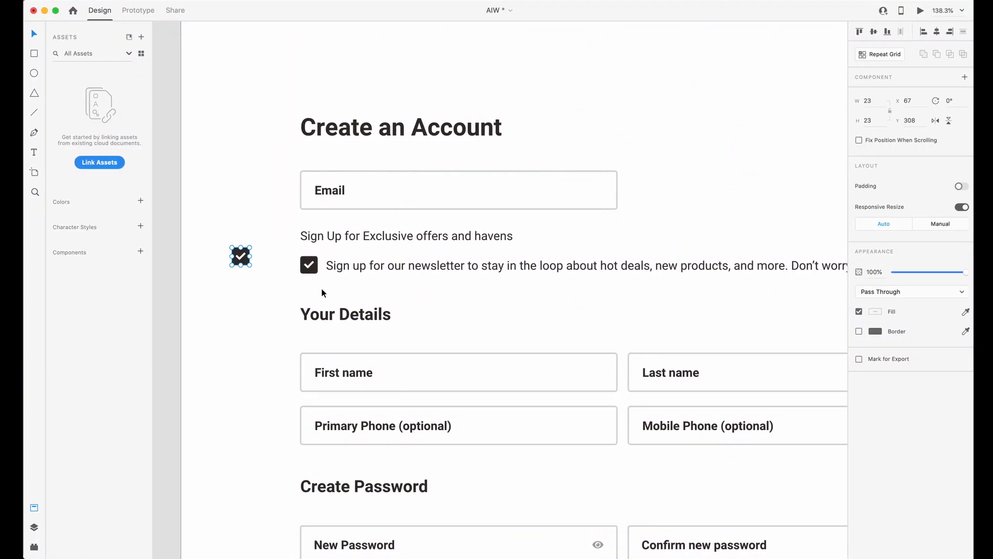
key("ctrl+Up")
left_click(323, 287)
left_click(248, 246)
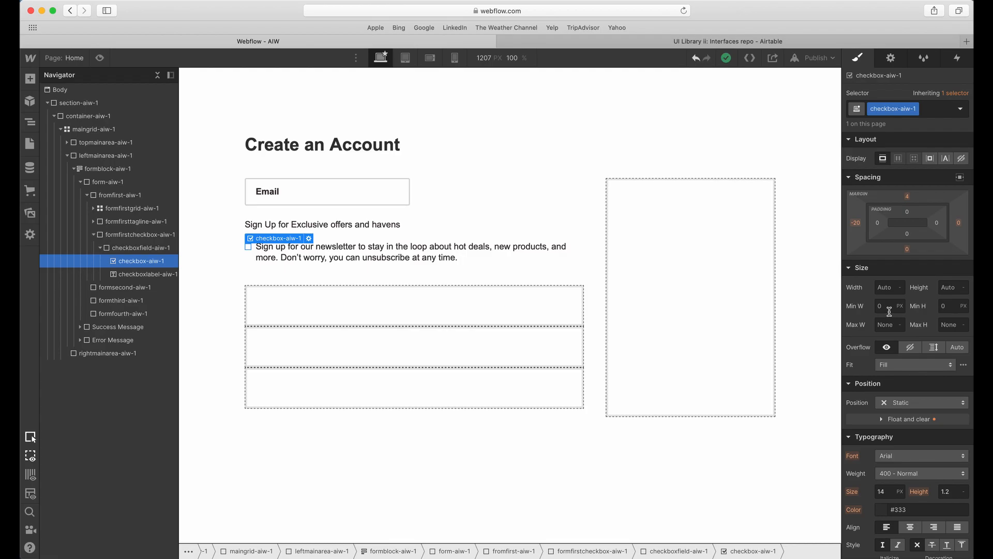
left_click(466, 258)
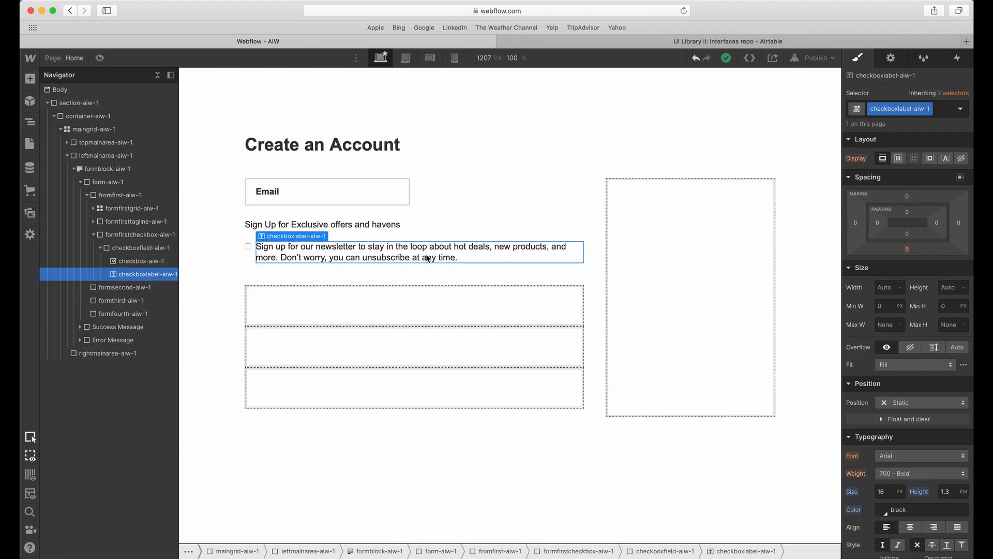
left_click(351, 287)
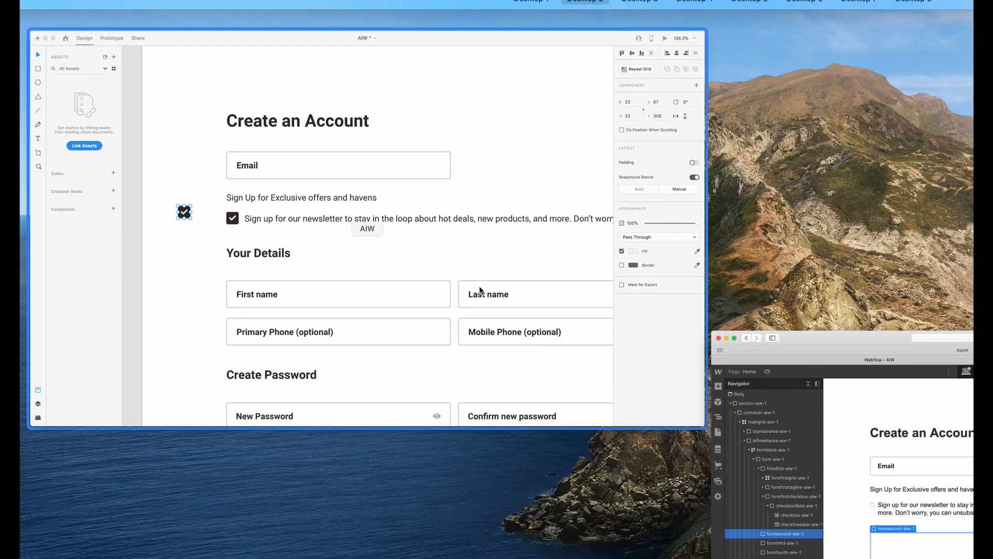
Inspect the Your Details block in Adobe XD and set the bottom margin of formsecond-aiw-1 to 40 px in Webflow.
scroll(371, 266, "right", 3)
scroll(371, 266, "down", 5)
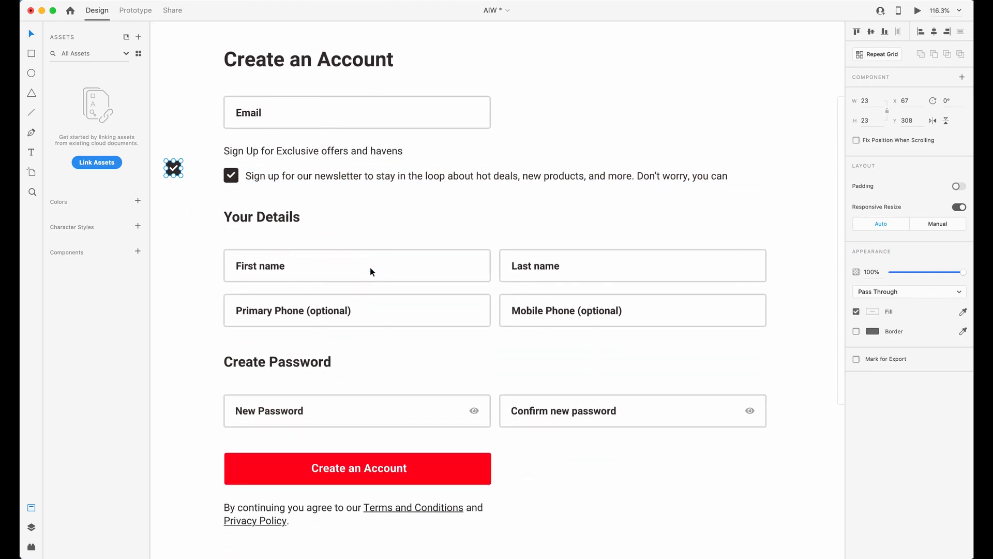
left_click_drag(188, 158, 776, 317)
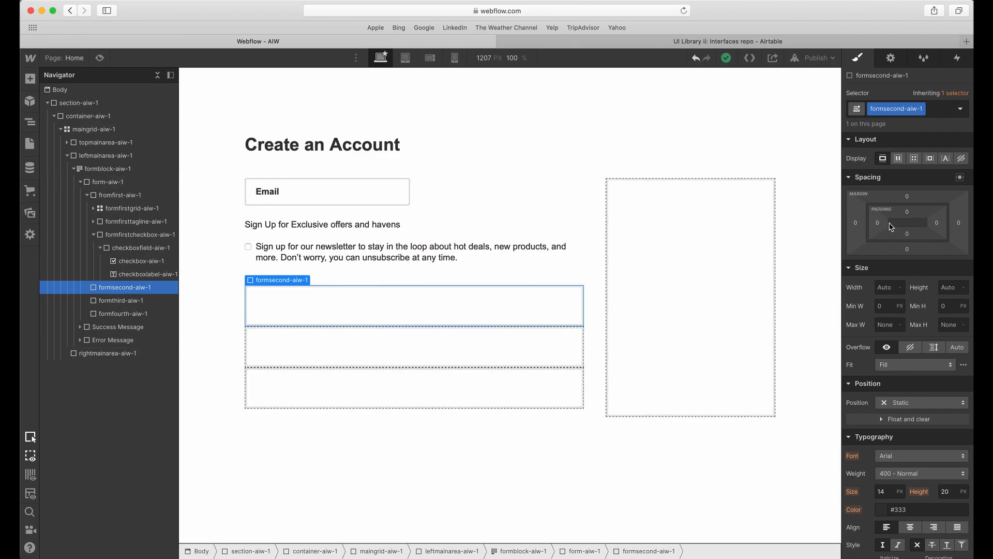
left_click(777, 228)
type("40")
key("Return")
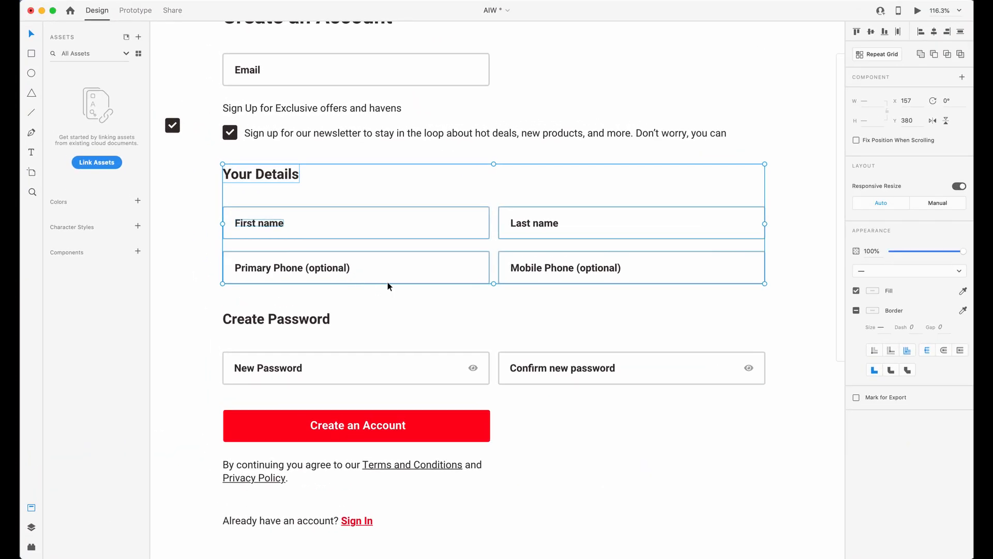
scroll(393, 252, "up", 1)
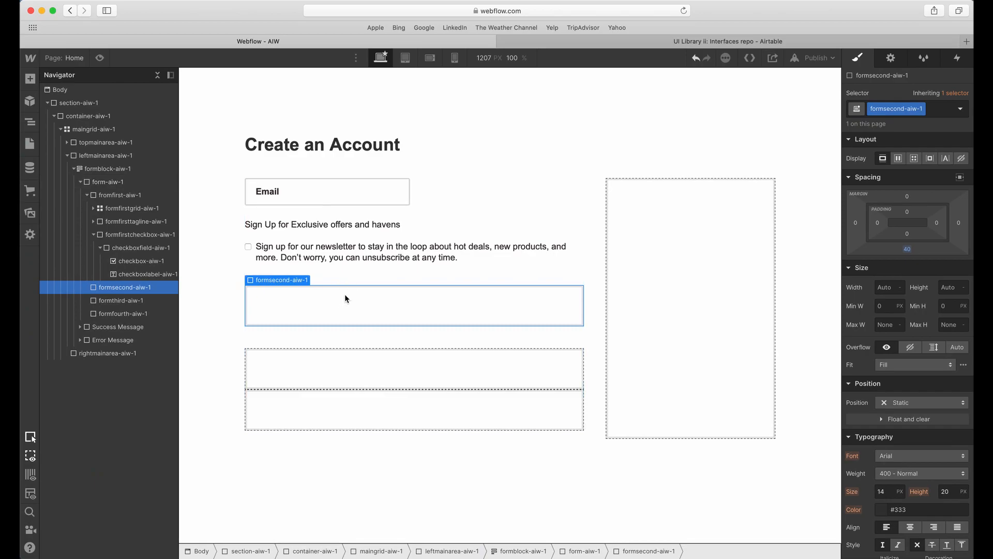
Add a div block inside formsecond-aiw-1 and give it the class formheadlinewrapper-aiw-1.
left_click(30, 80)
left_click(62, 284)
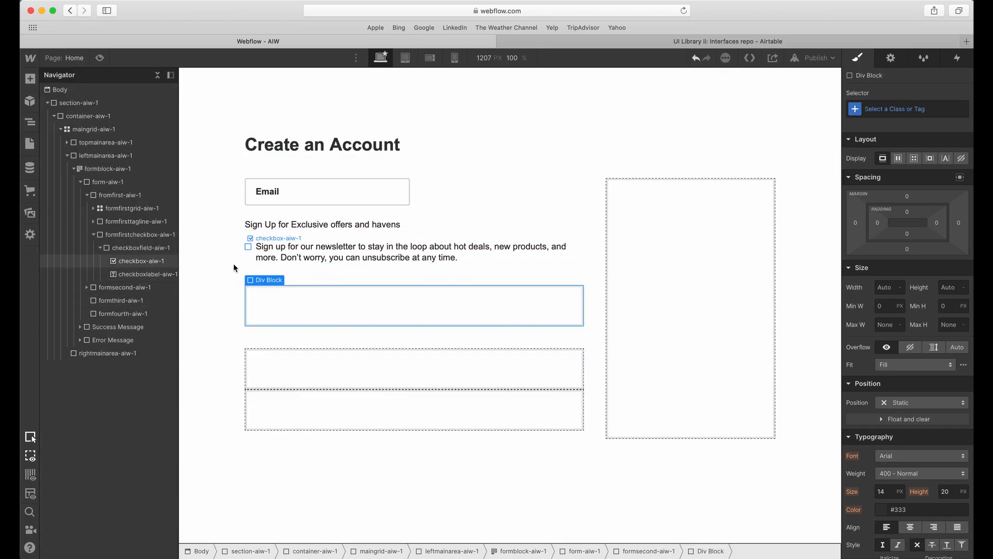
left_click(907, 110)
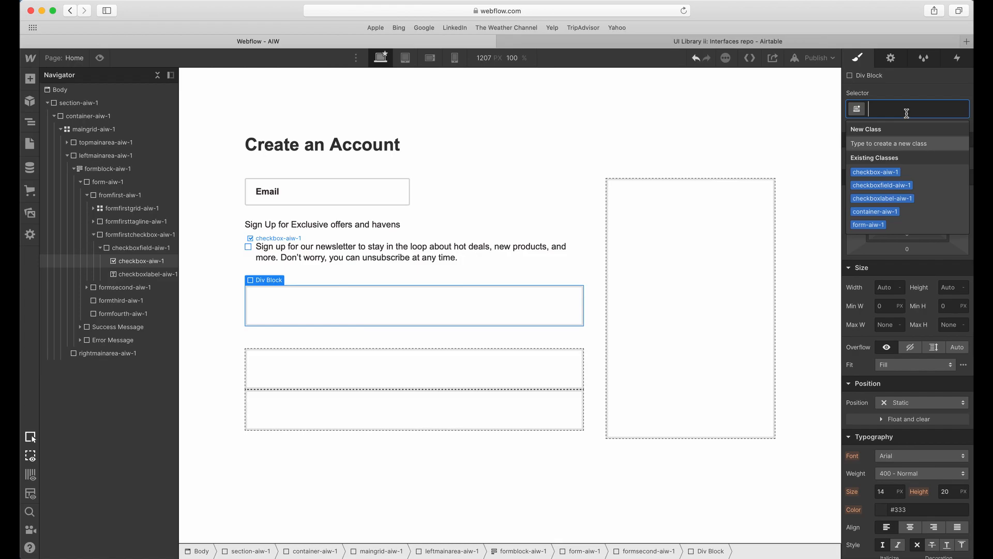
type("form")
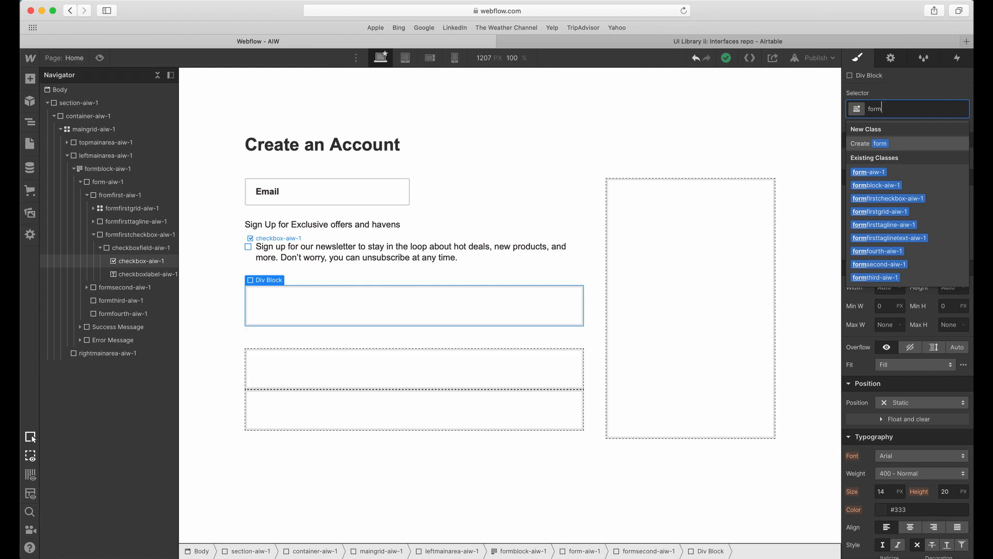
type("headlinewrapper-aiw-")
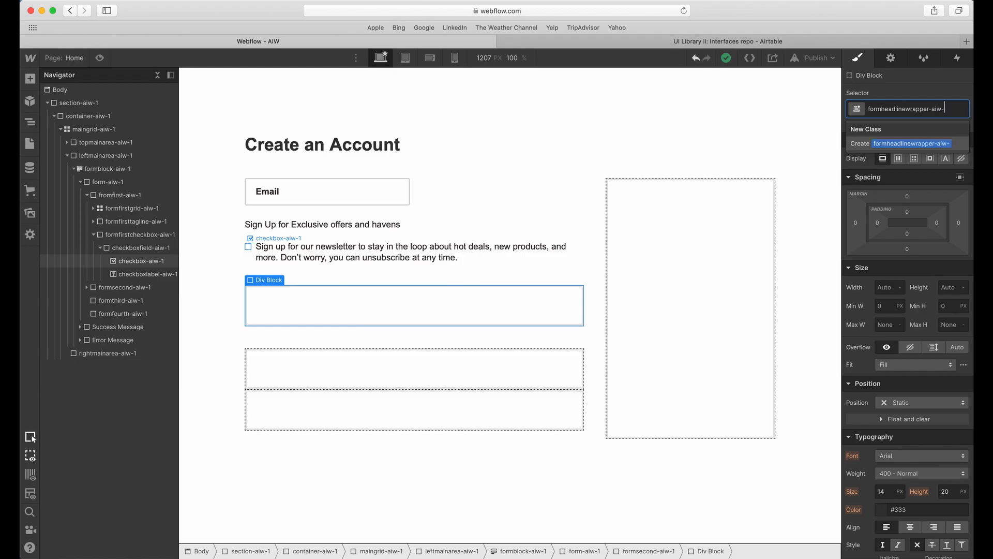
type("1")
key("Return")
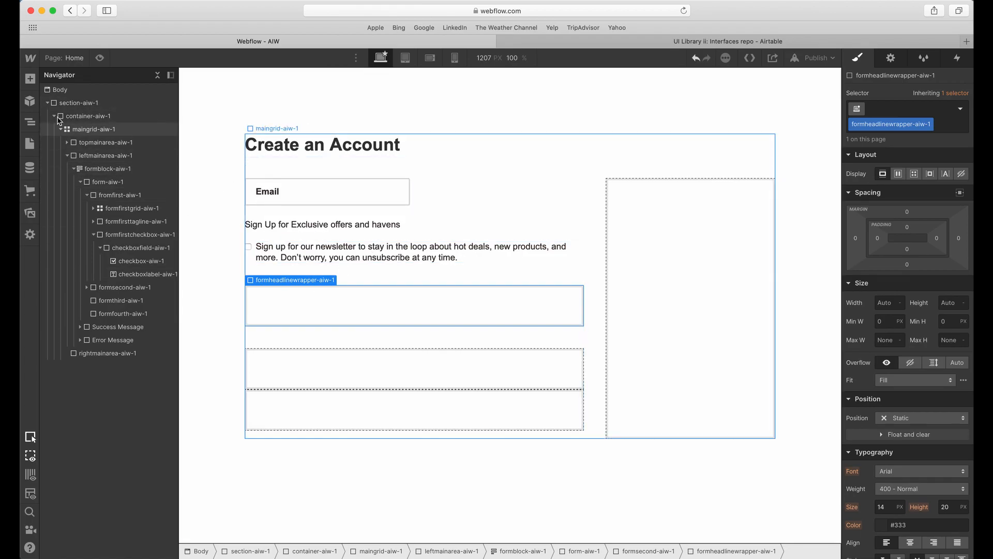
Add an H2 heading inside formheadlinewrapper-aiw-1 and inspect the text style of the Your Details heading in Adobe XD.
left_click(30, 80)
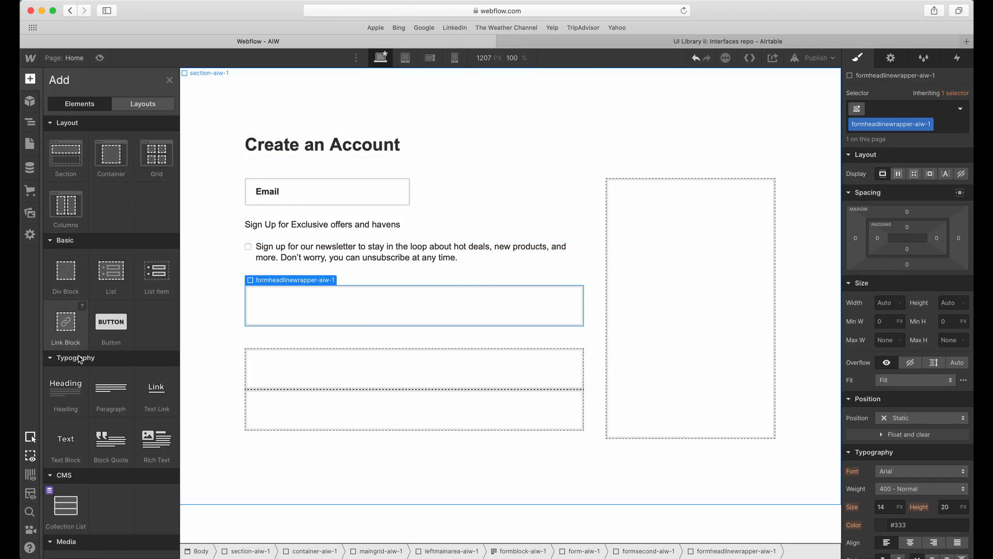
left_click(70, 403)
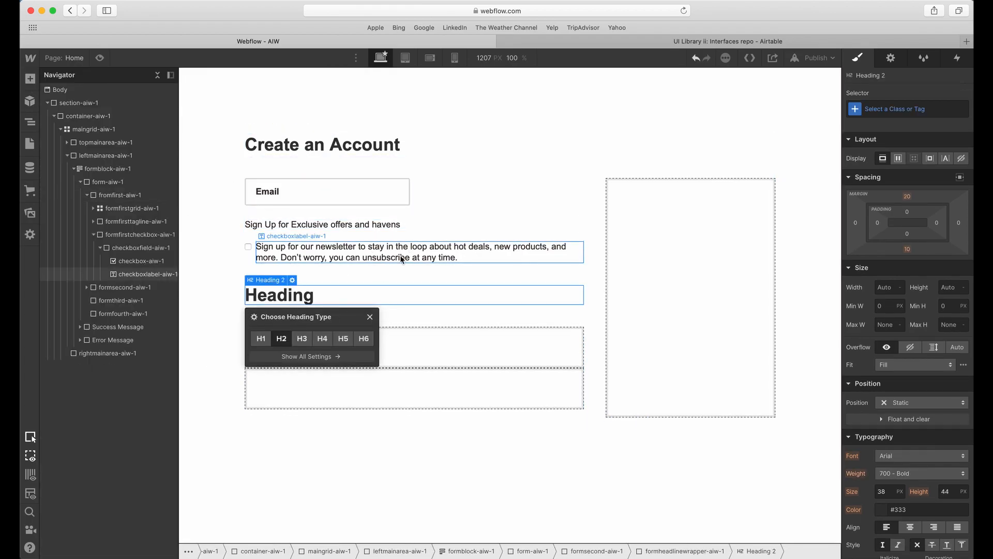
left_click(401, 257)
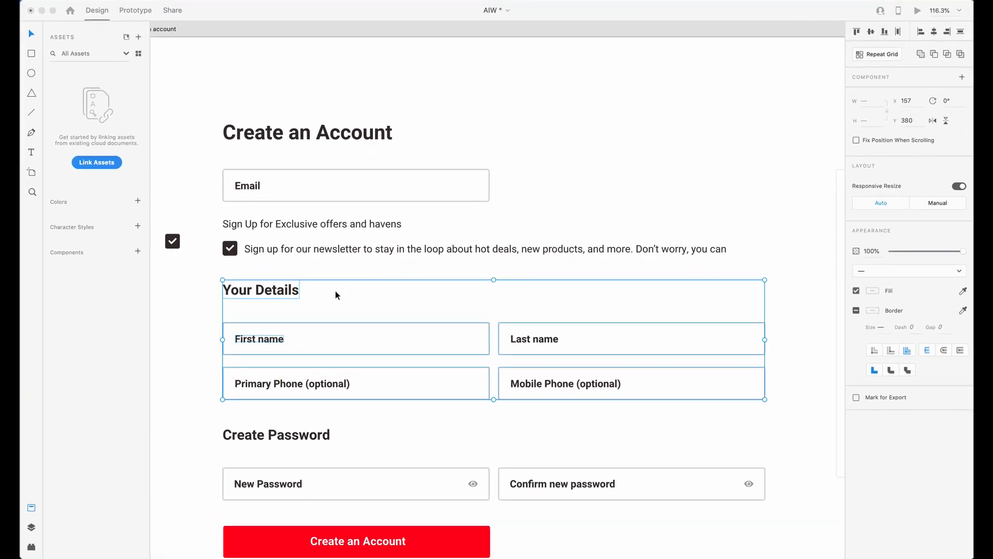
double_click(247, 291)
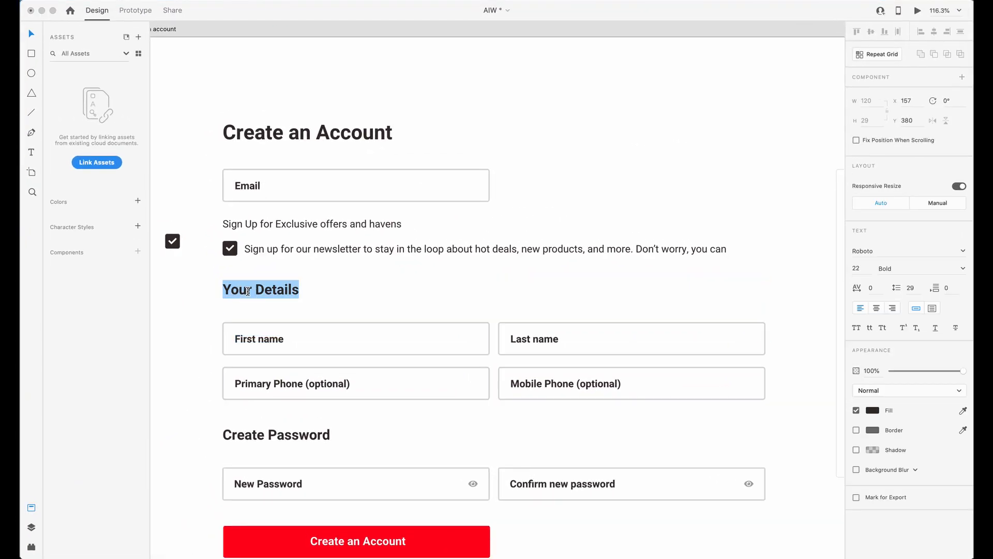
key("Escape")
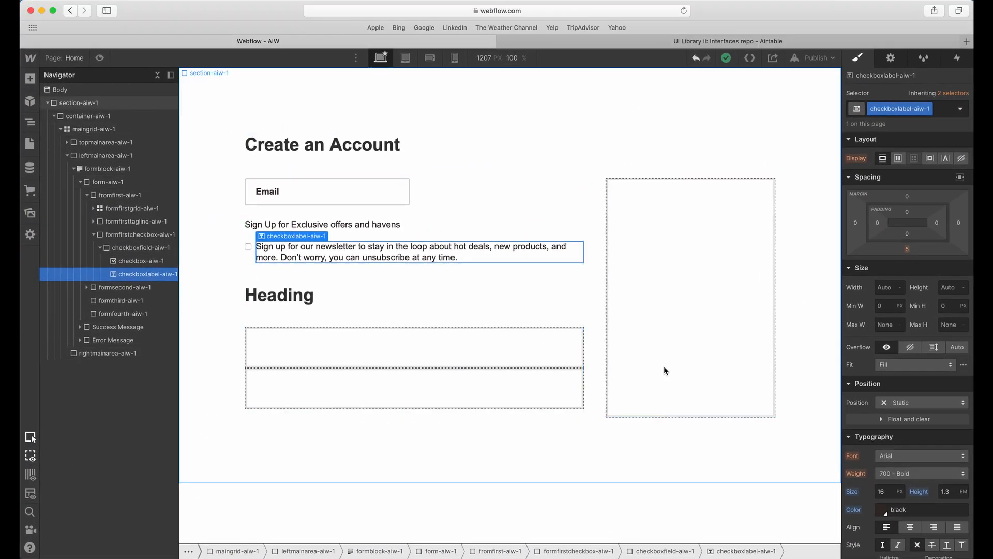
Return to Webflow and give the new heading the class formheadline-aiw-1.
left_click(282, 295)
left_click(884, 110)
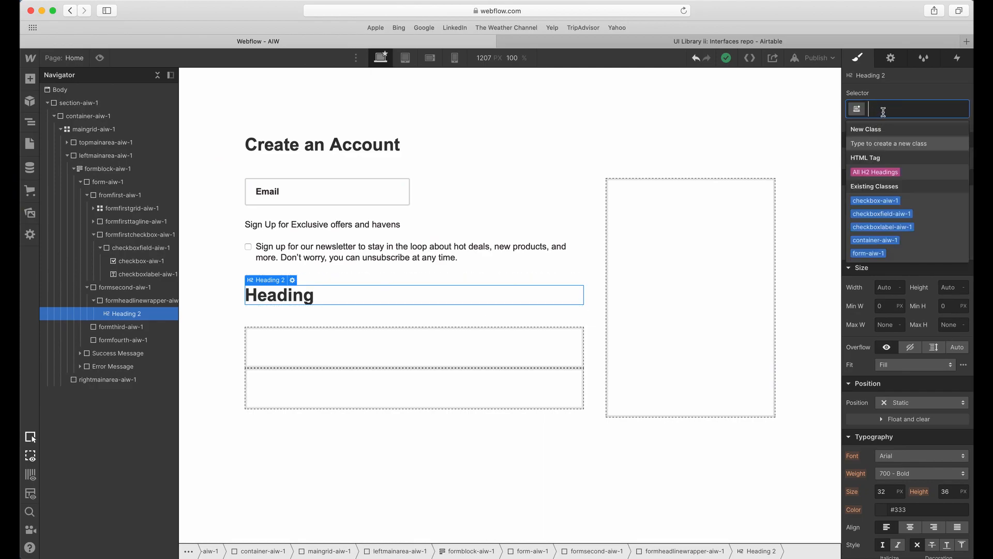
type("f")
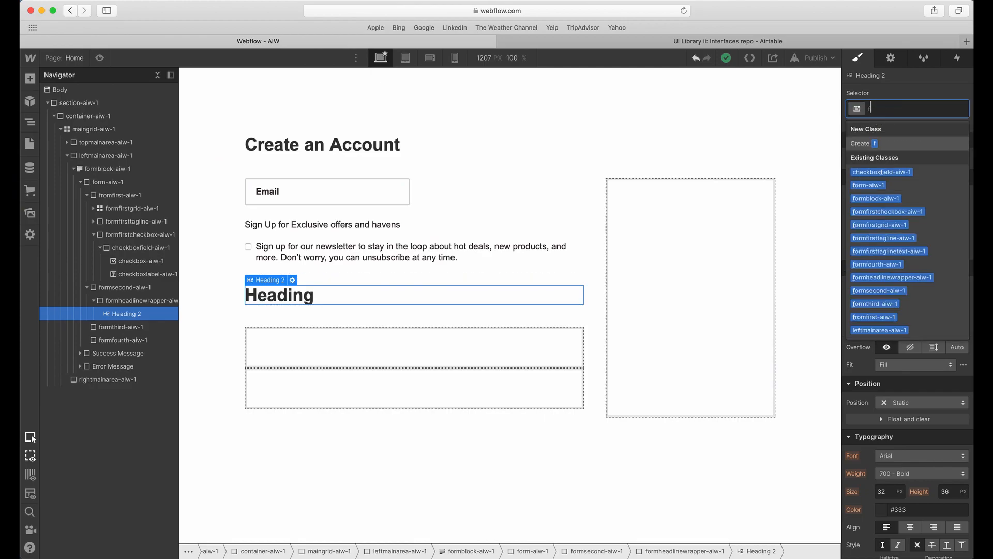
type("ormheadline-aiw-1")
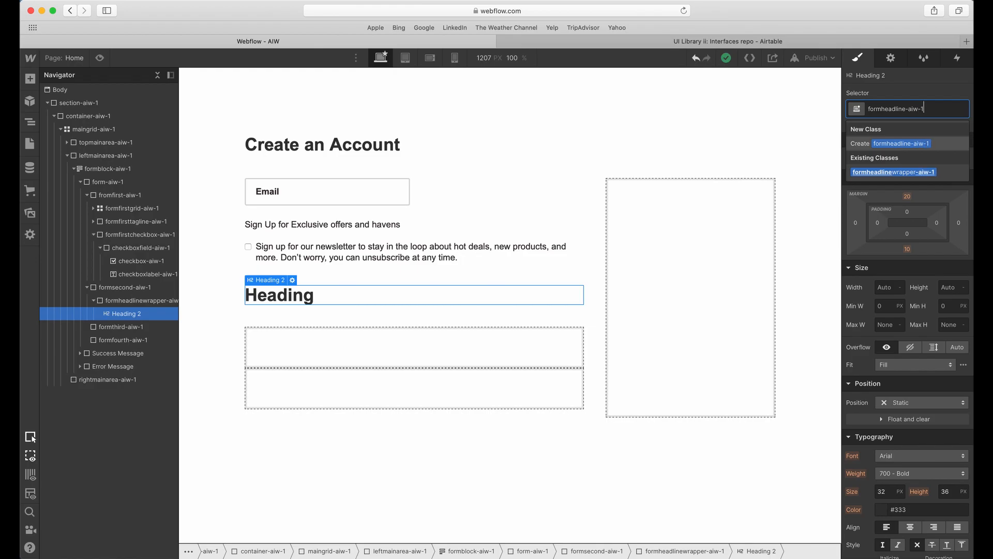
key("Return")
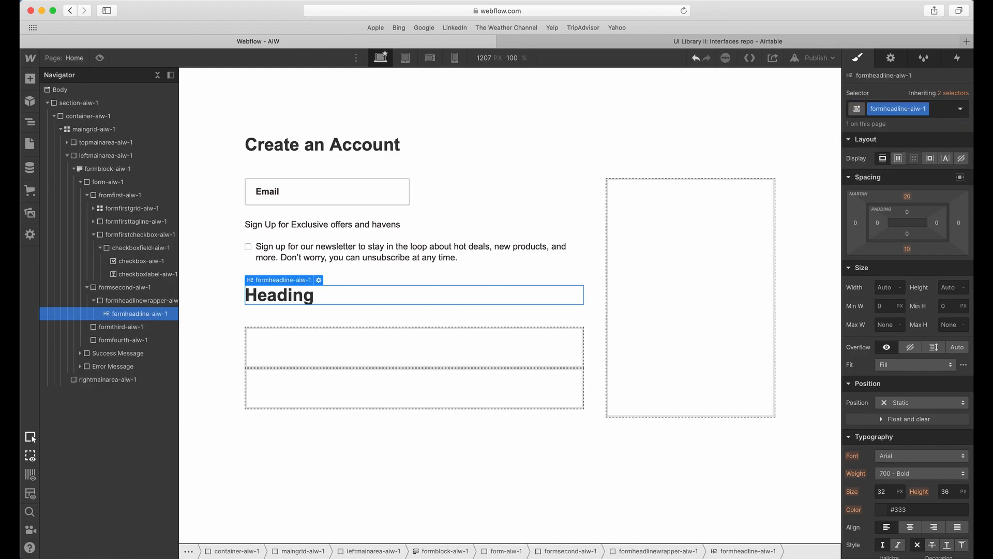
Set the top and bottom margins of formheadline-aiw-1 to 0.
left_click(909, 198)
left_click(890, 233)
left_click(909, 250)
left_click(893, 280)
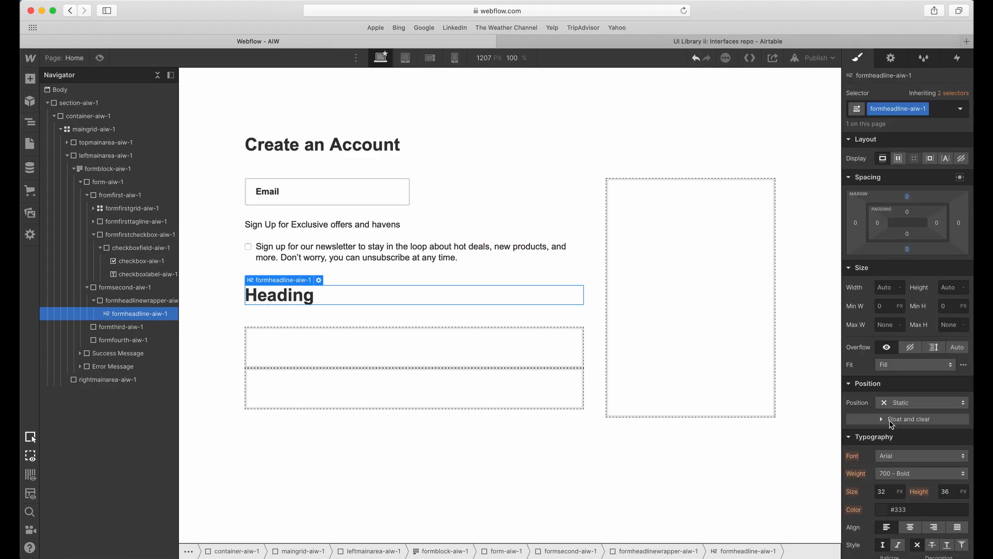
Style formheadline-aiw-1 with a 22 px font size, 1.3 em line height and the saved Black colour.
left_click(891, 488)
type("22")
key("Tab")
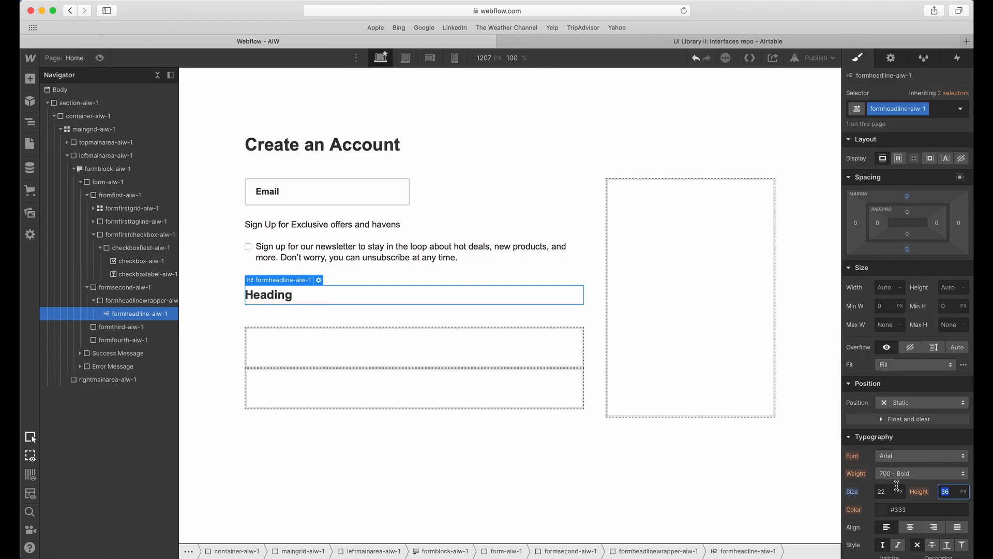
type("1.3em")
key("Return")
scroll(900, 466, "down", 2)
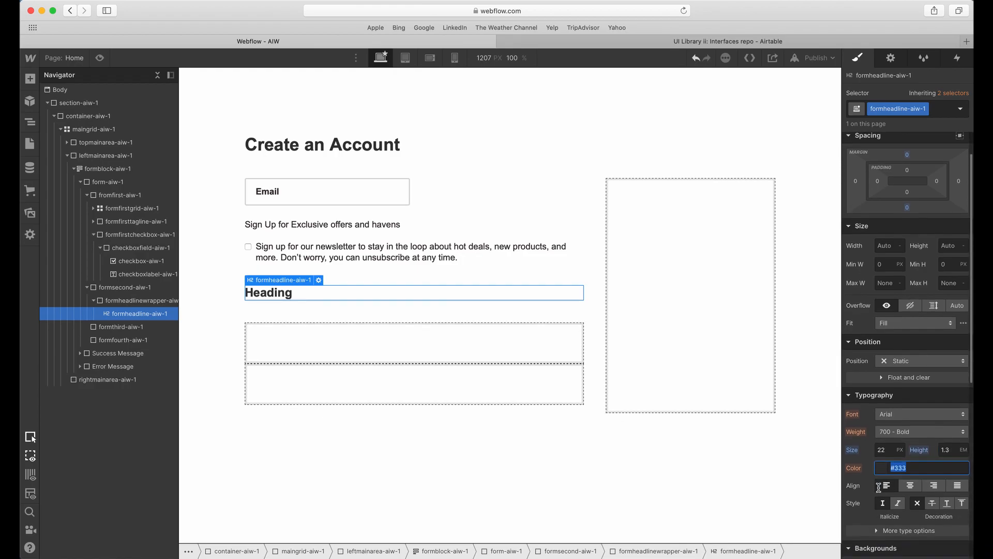
left_click(899, 462)
left_click(886, 441)
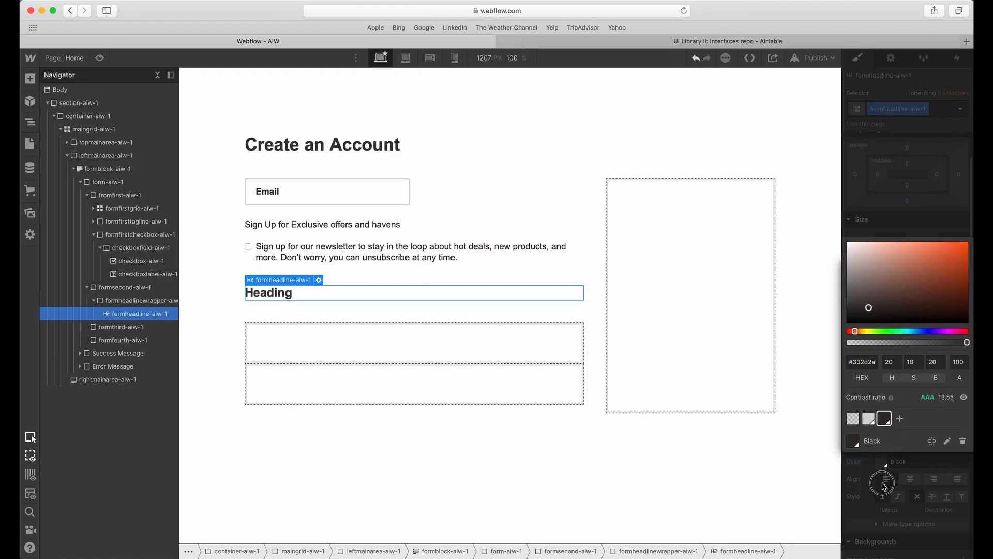
left_click(883, 482)
Replace the placeholder text of the new heading with "Your Details".
double_click(290, 292)
type("Your Details")
left_click(364, 303)
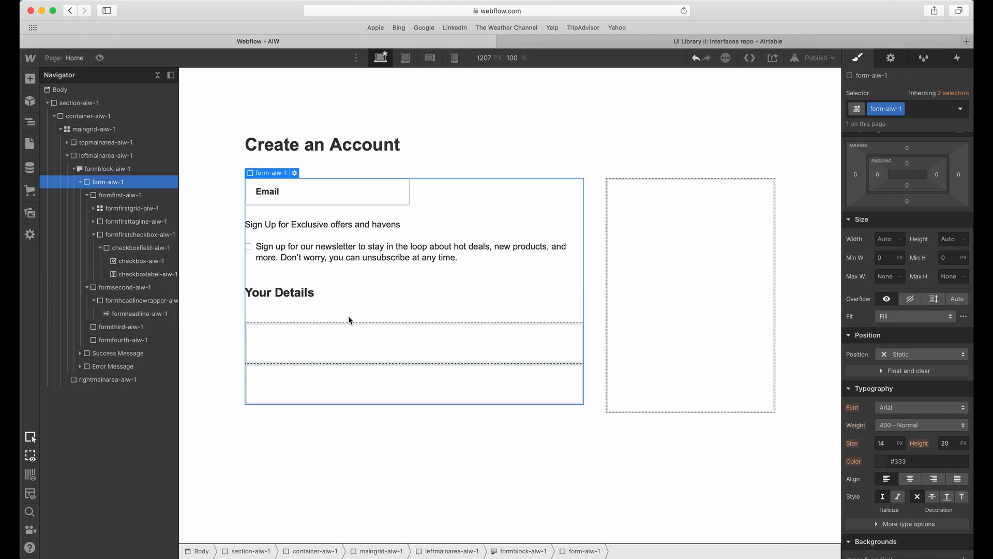
Measure the gap below the Your Details heading in Adobe XD and select the Email field's grid, formfirstgrid-aiw-1, in Webflow.
left_click(344, 298)
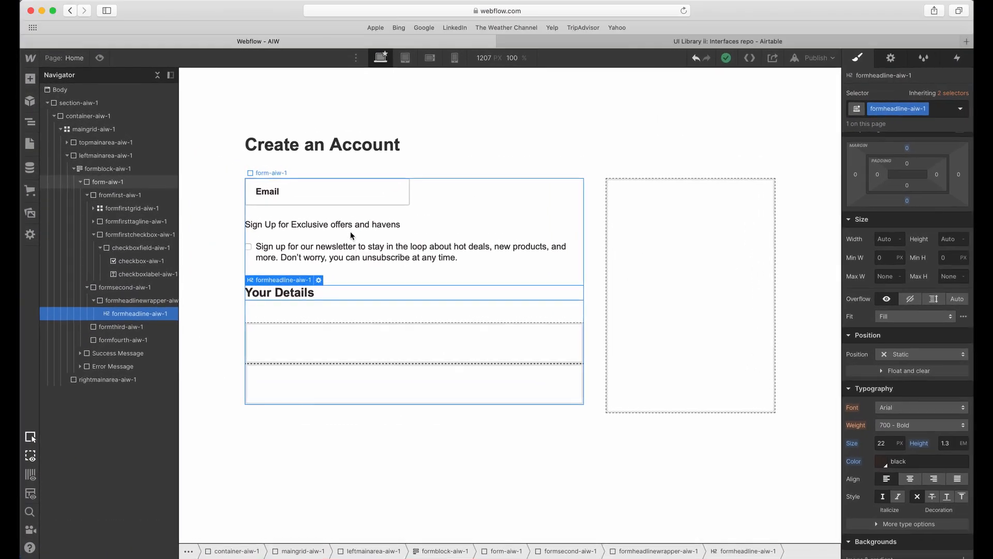
left_click(433, 196)
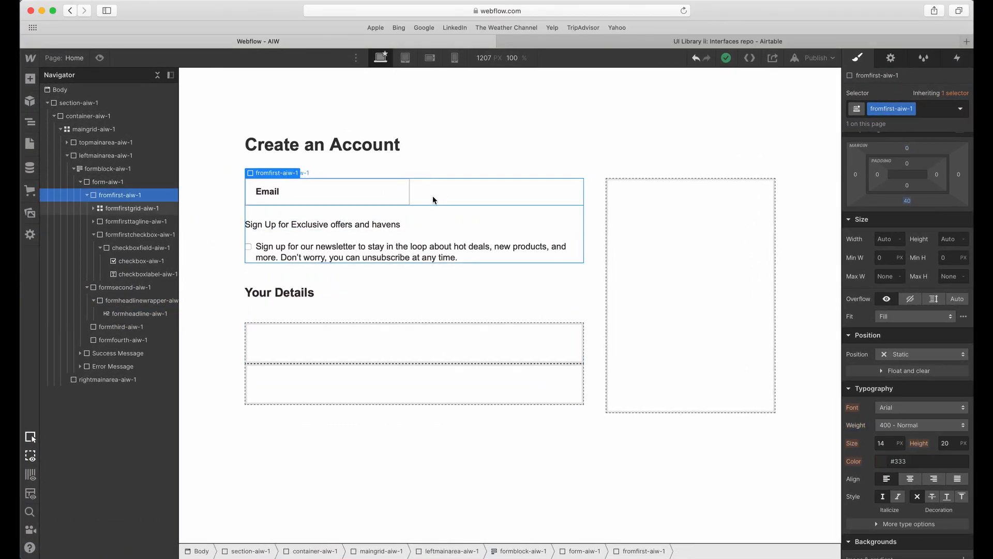
left_click(433, 195)
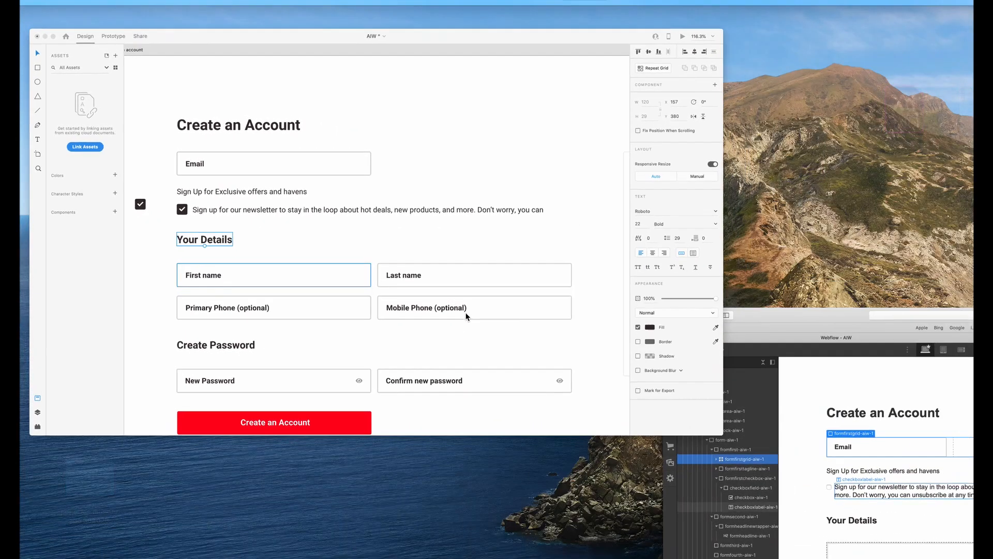
Switch to Adobe XD, duplicate the Email field into the empty space beside it, and delete the copy.
left_click(381, 274)
left_click(344, 274)
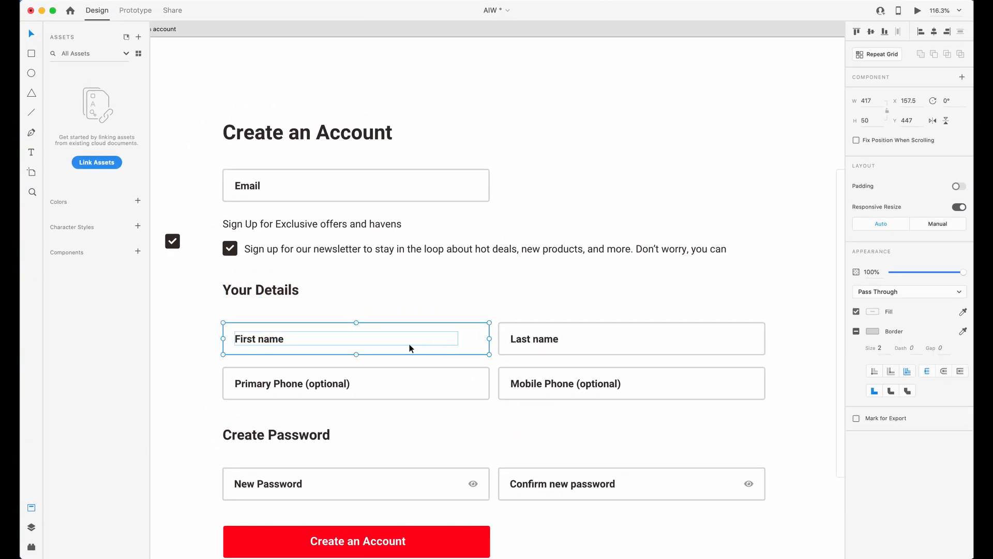
left_click(319, 187)
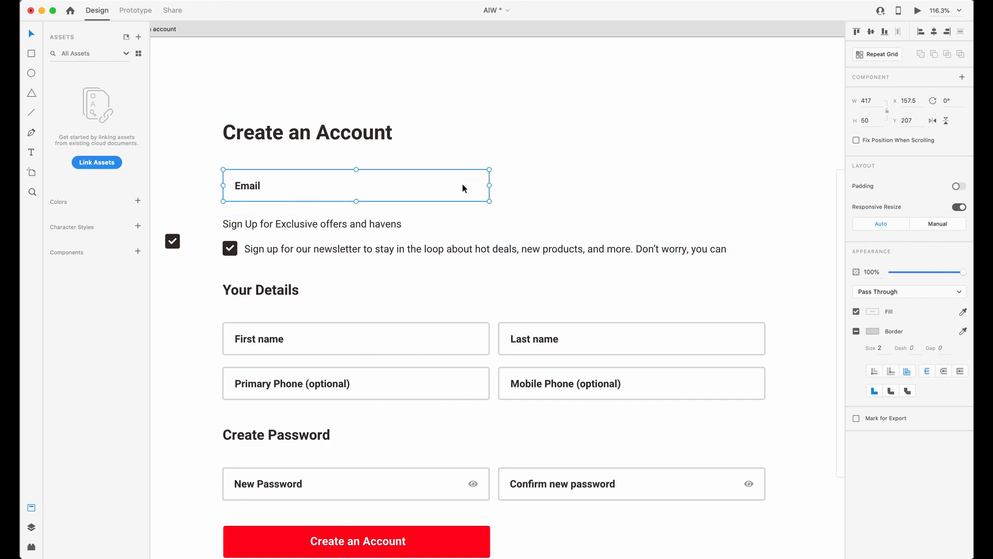
left_click_drag(323, 188, 607, 192)
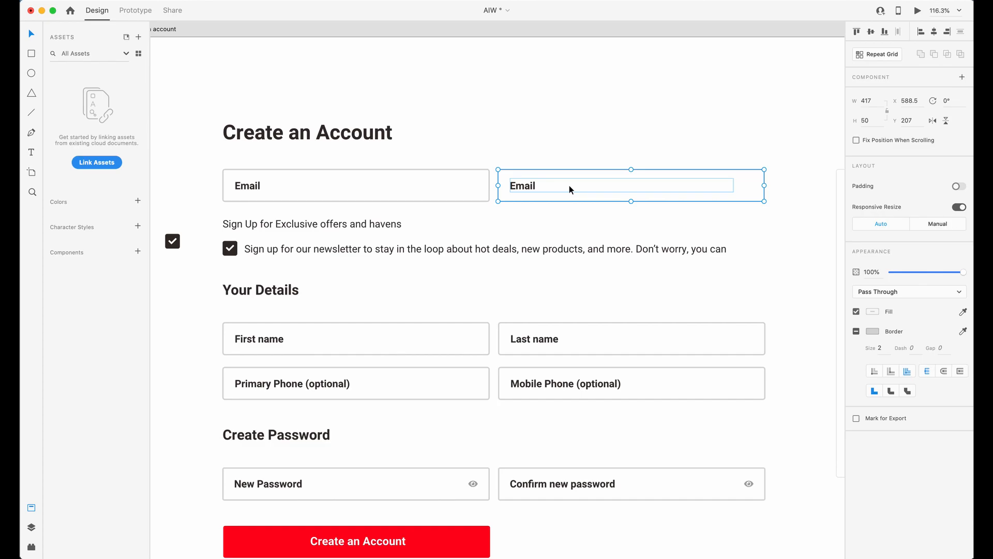
key("Delete")
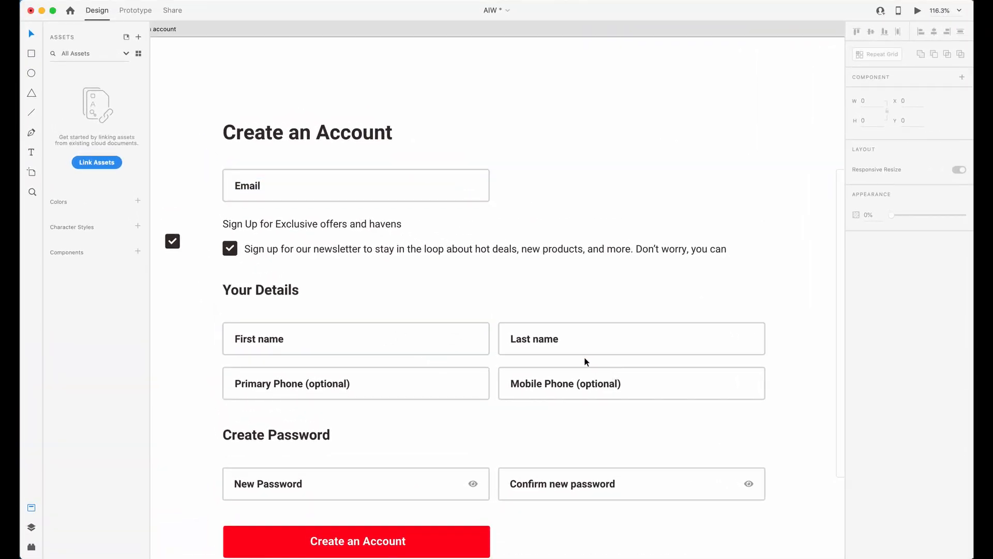
Return to Webflow and paste a copy of formfirstgrid-aiw-1 into formthird-aiw-1.
scroll(518, 344, "down", 3)
left_click(455, 337)
left_click(515, 317)
left_click(456, 283, "shift")
left_click(523, 277, "shift")
left_click(428, 309, "shift")
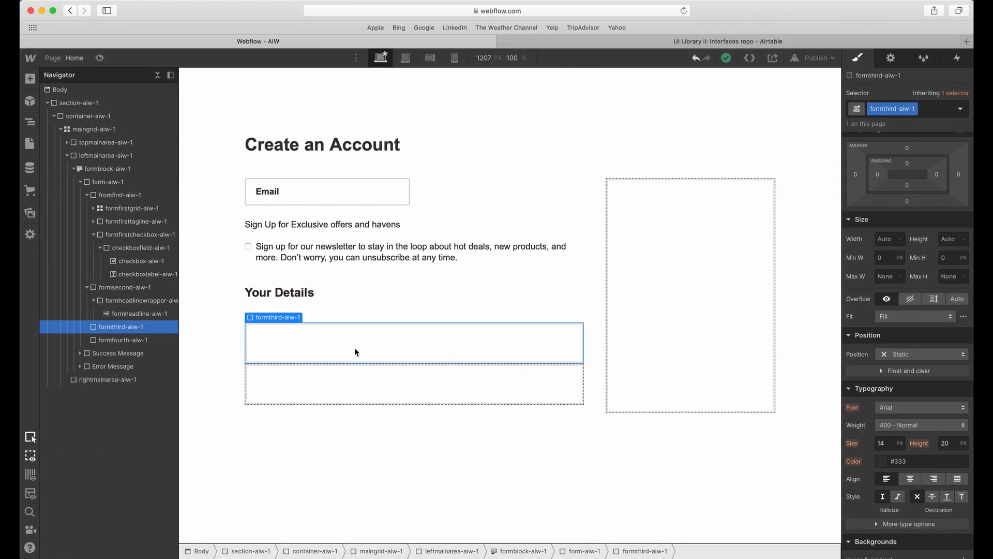
key("super+v")
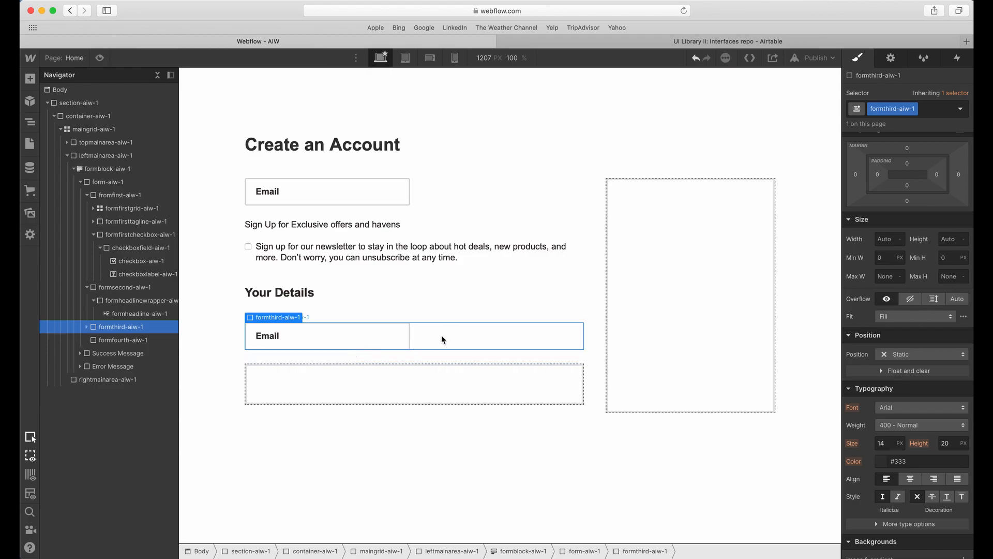
Paste three copies of the inputtext-aiw-1 field into the grid inside formthird-aiw-1 to make two rows of two fields.
left_click(376, 336)
left_click(147, 341)
left_click(143, 354)
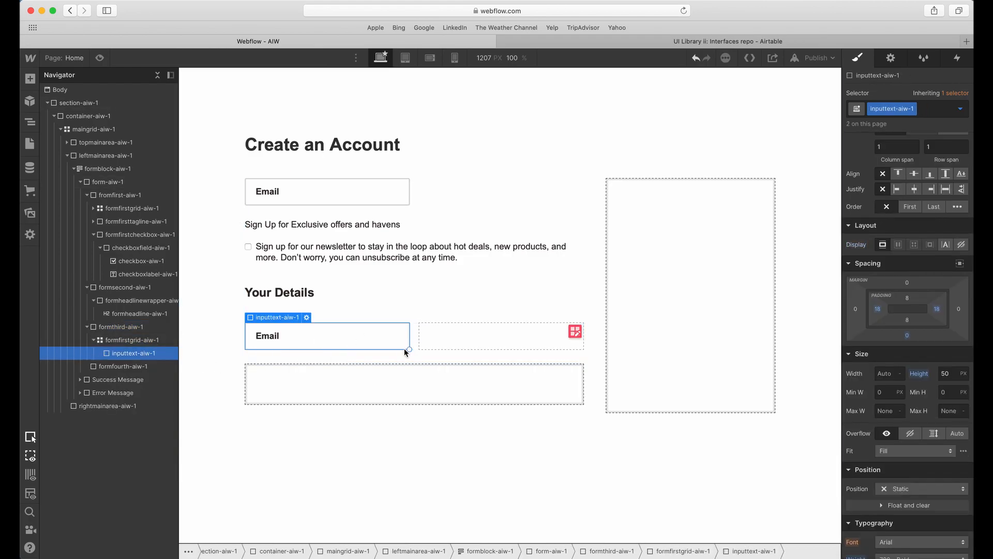
key("super+v")
key("super+v")
key("super+v")
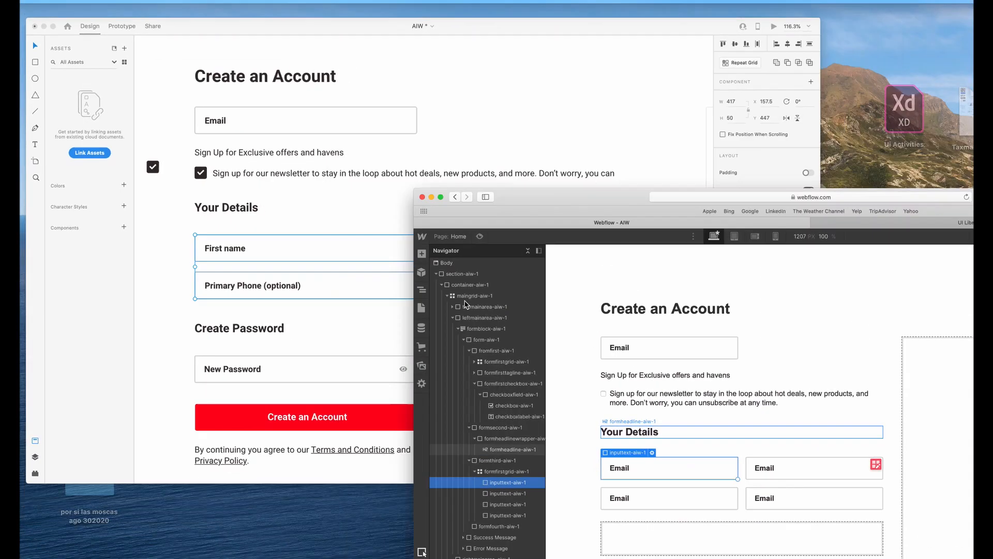
Check the Your Details fields in Adobe XD against the four pasted fields and return to Webflow.
left_click(458, 306)
double_click(277, 274)
double_click(276, 272)
key("super+c")
key("ctrl+Up")
left_click(377, 287)
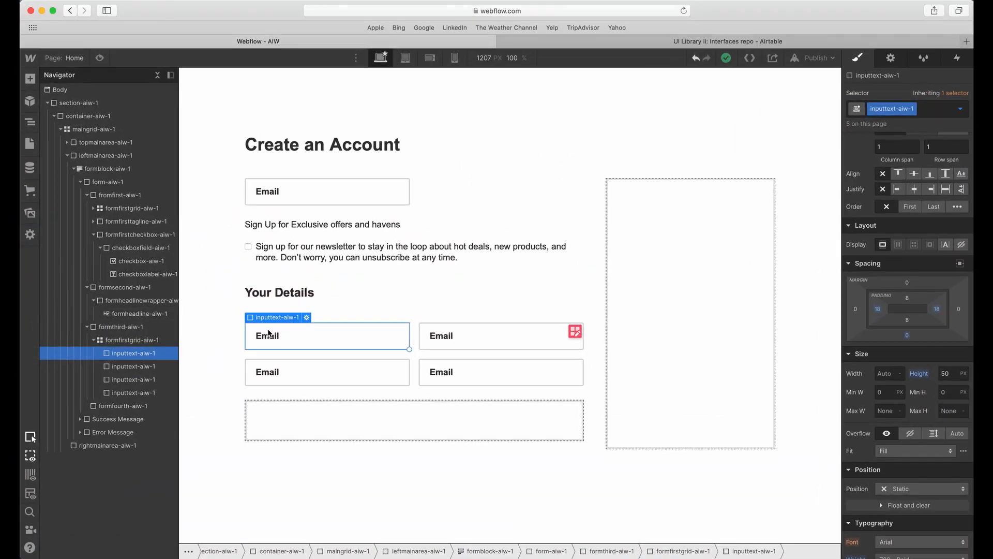
Set the first Your Details field's name and placeholder to "First name" and its text type to Plain.
double_click(268, 333)
triple_click(311, 382)
key("super+v")
double_click(311, 400)
key("super+v")
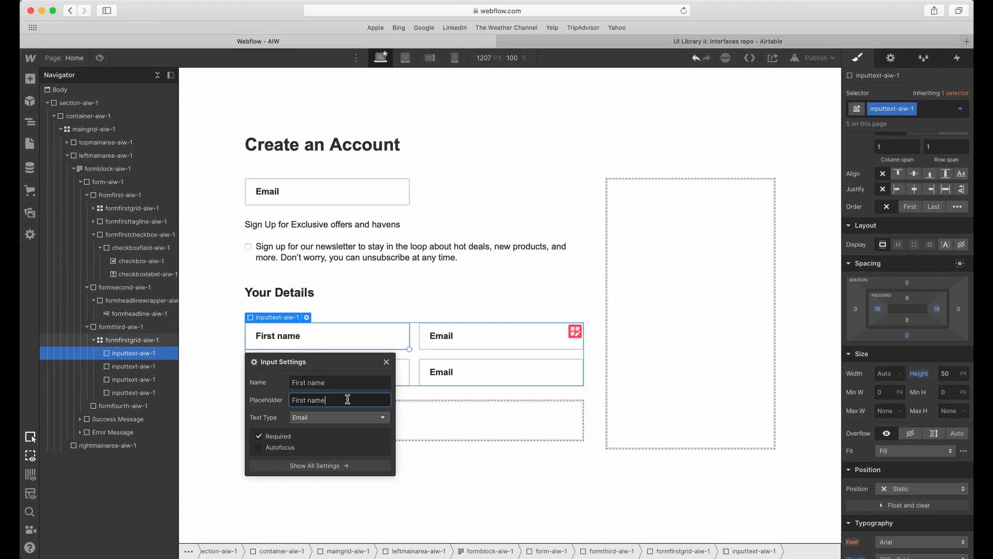
left_click(334, 418)
left_click(326, 436)
Delete the three remaining Email fields in the Your Details grid and replace them with copies of the First name field.
left_click(442, 337)
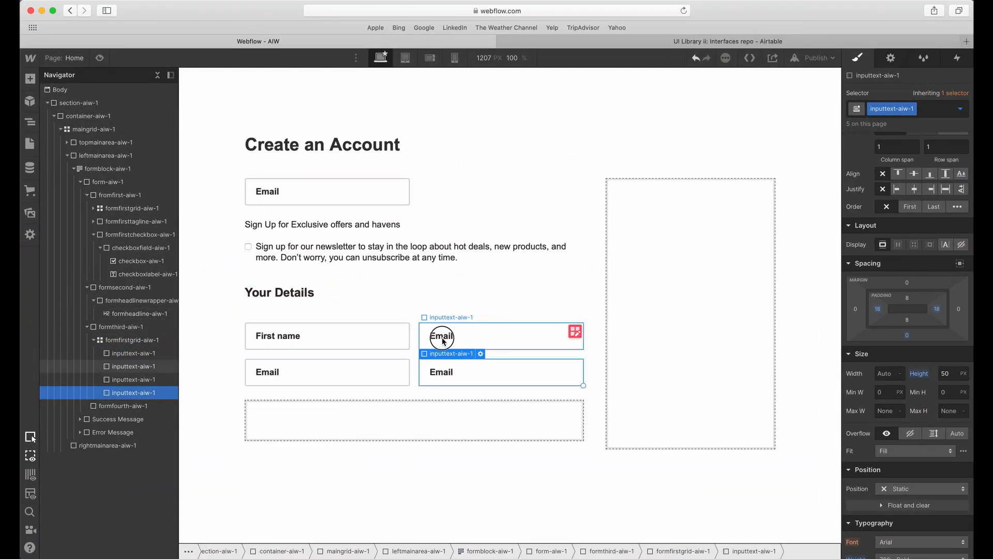
key("BackSpace")
key("BackSpace")
key("BackSpace")
key("super+c")
key("super+v")
key("super+v")
key("super+v")
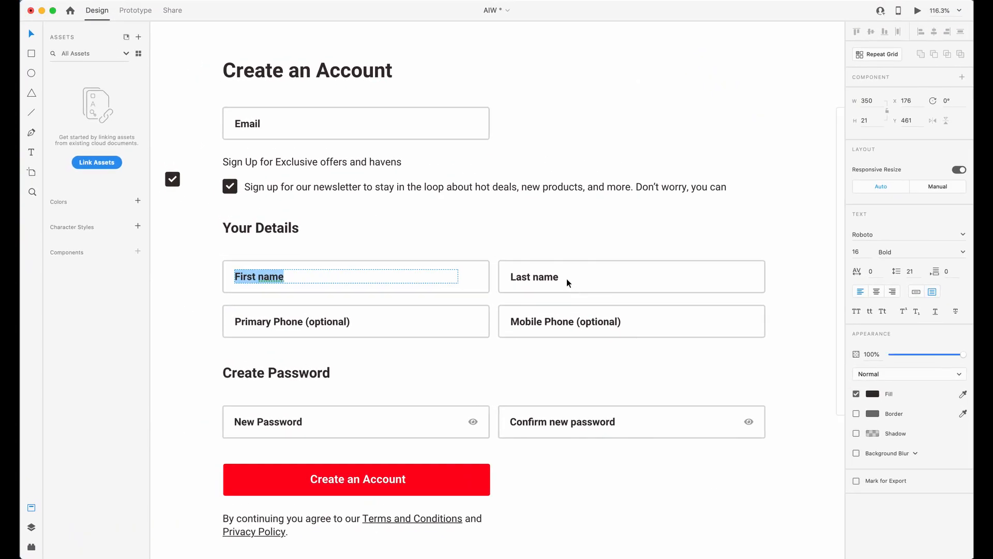
Copy the Last name label from Adobe XD and set the second Webflow field's name and placeholder to "Last name".
left_click(517, 275)
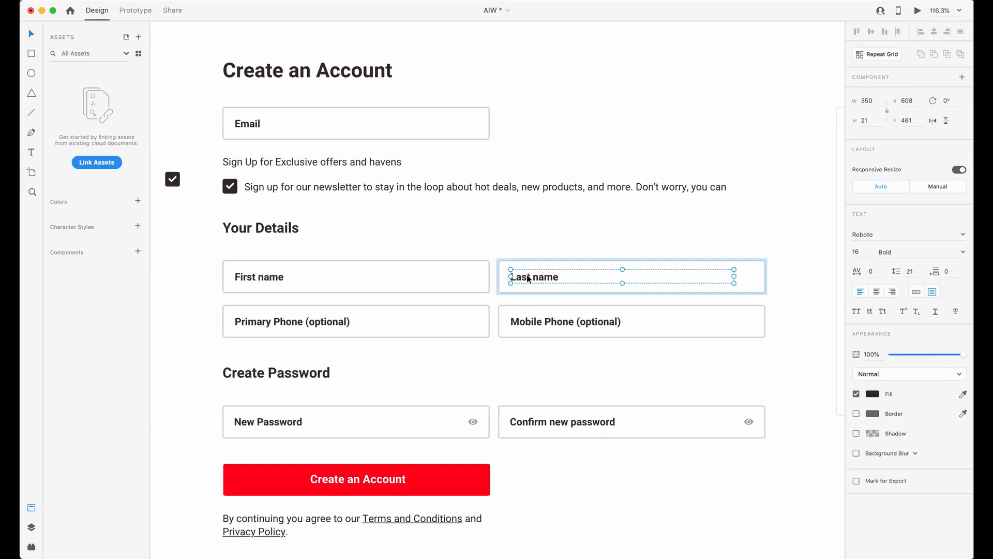
double_click(527, 275)
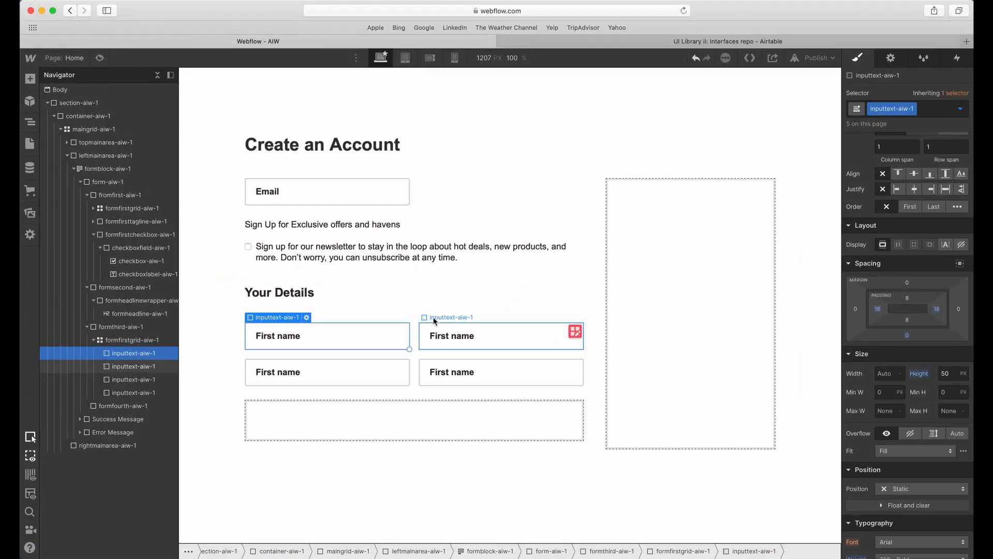
left_click(436, 327)
left_click(445, 341)
triple_click(512, 382)
type("Last name")
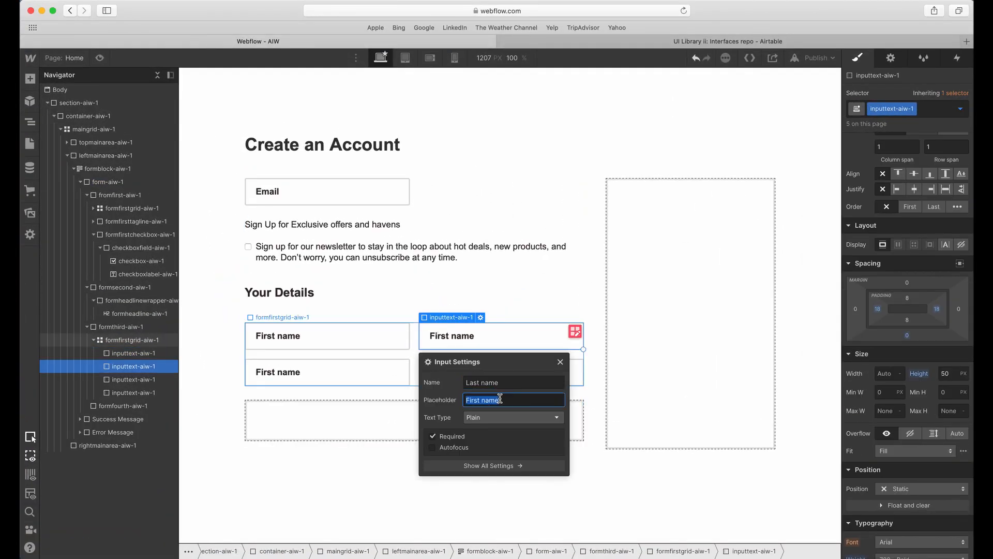
key("Tab")
type("Last name")
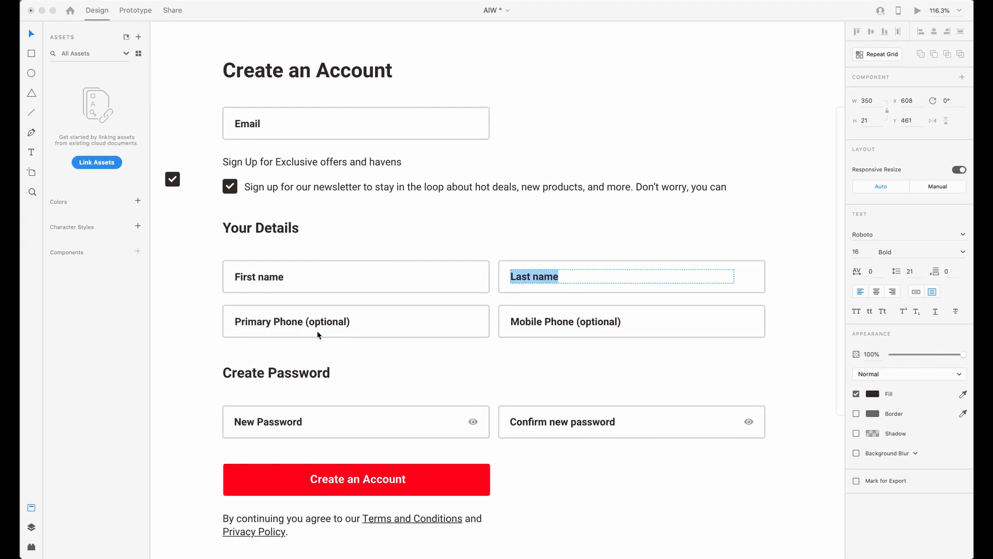
Copy "Primary Phone (optional)" from Adobe XD and use it as the third Webflow field's name and placeholder.
double_click(313, 325)
key("super+a")
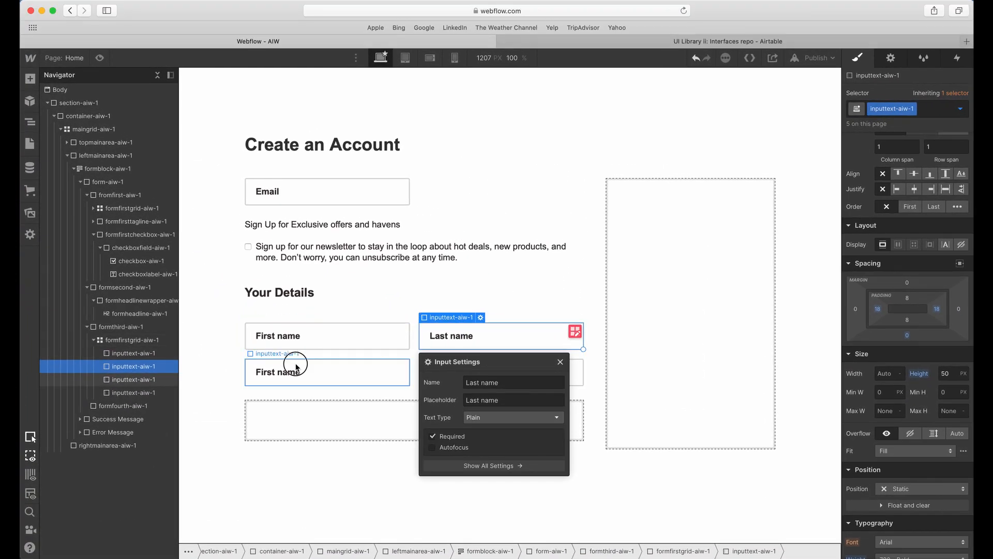
left_click(337, 375)
left_click(327, 418)
key("super+a")
key("super+v")
left_click(322, 453)
key("super+a")
left_click(327, 437)
key("super+a")
key("super+v")
Set the Primary Phone field's text type to Phone.
left_click(466, 422)
left_click(352, 377)
left_click(310, 455)
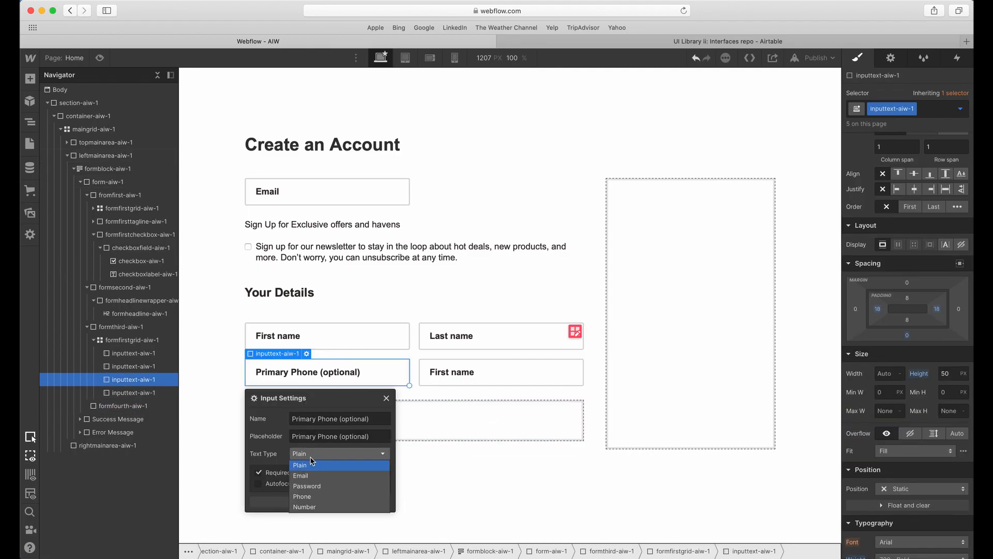
left_click(310, 494)
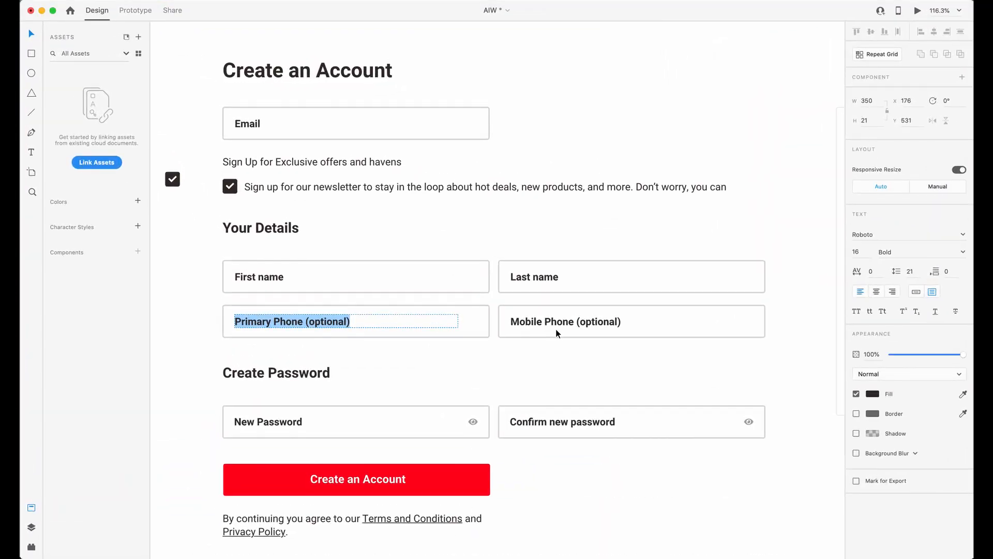
Copy "Mobile Phone (optional)" from Adobe XD into the fourth Webflow field's name and placeholder, and set its text type to Phone.
left_click(559, 323)
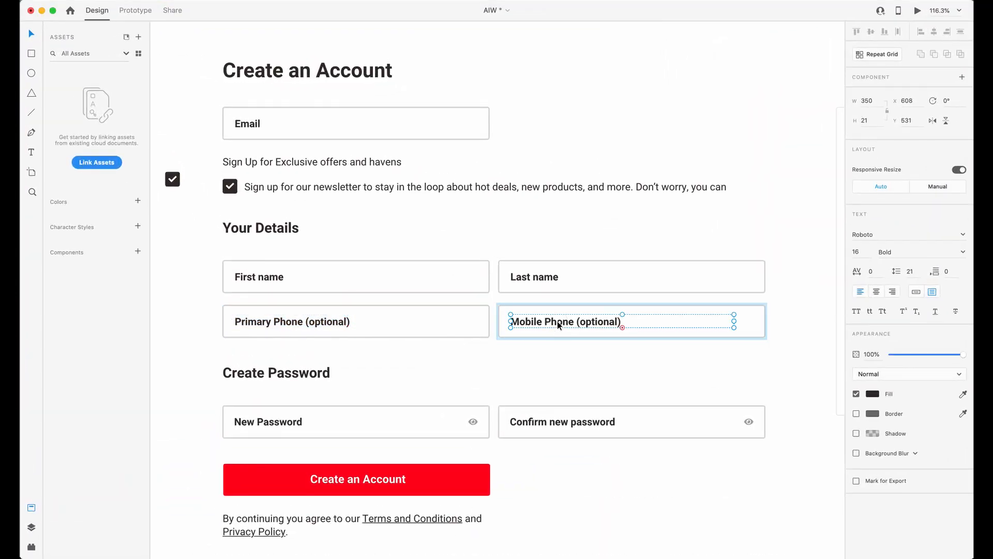
double_click(559, 322)
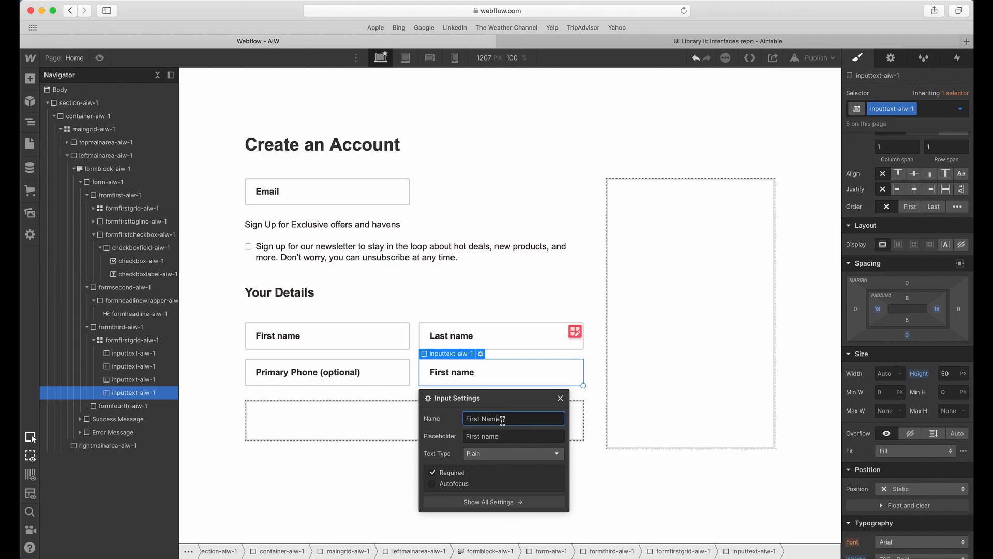
triple_click(490, 436)
key("super+v")
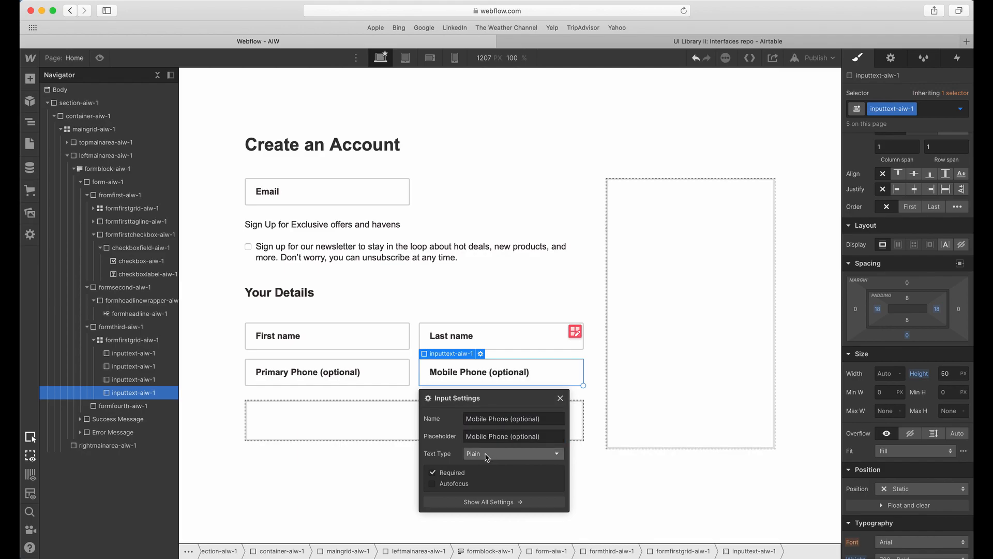
left_click(487, 455)
left_click(493, 495)
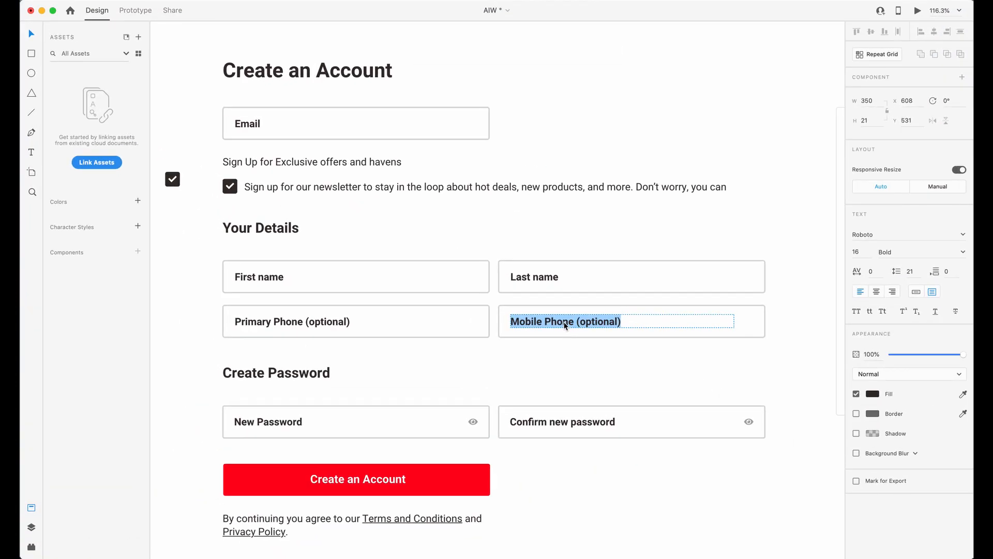
Clear the Adobe XD selection, return to Webflow, and inspect the Your Details heading, its wrapper and the bottom margin of formsecond-aiw-1.
left_click(560, 345)
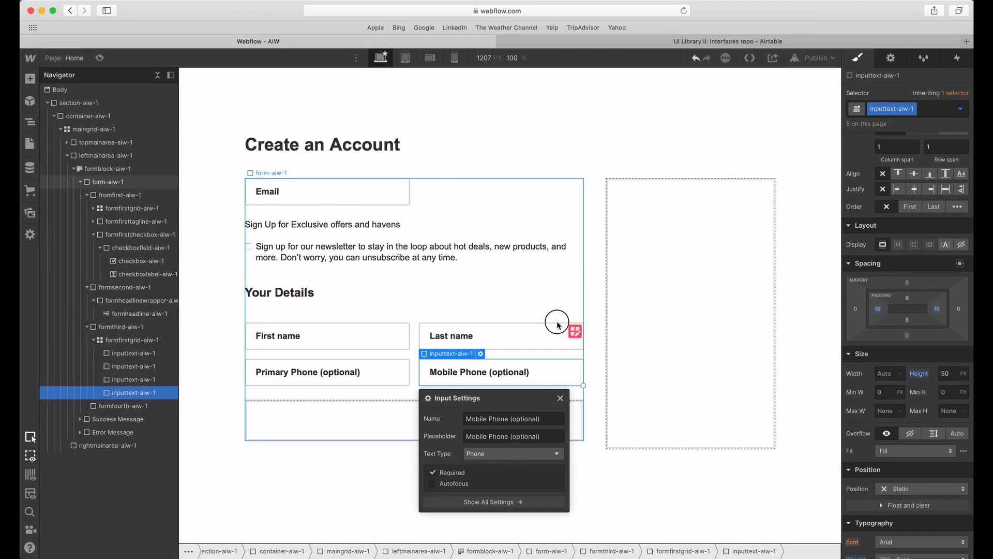
left_click(465, 237)
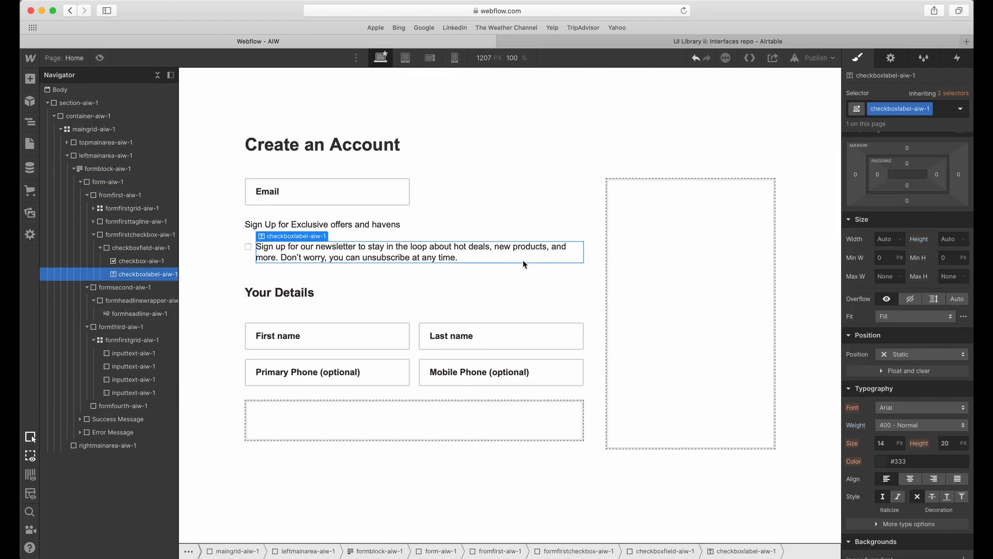
left_click(594, 318)
left_click(421, 417)
left_click(287, 310)
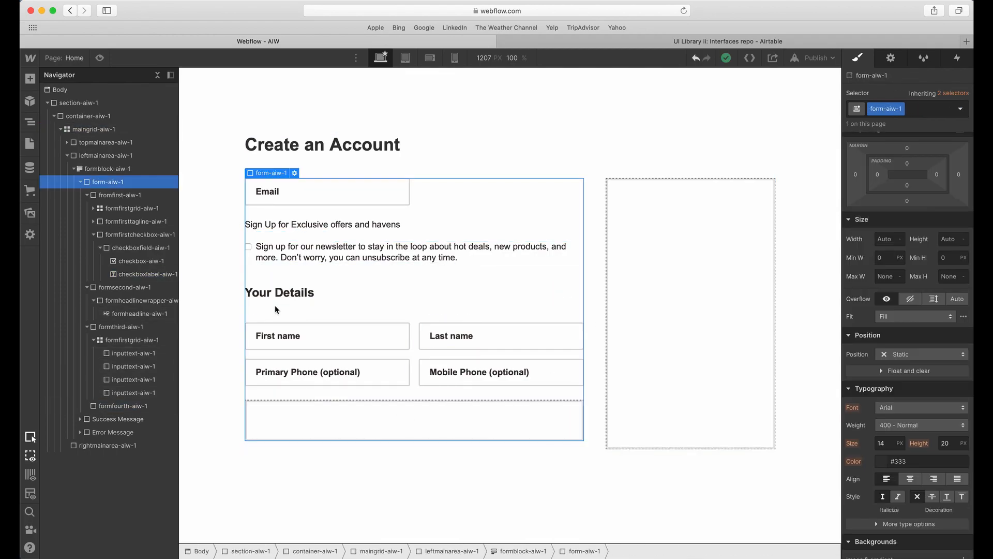
left_click(351, 296)
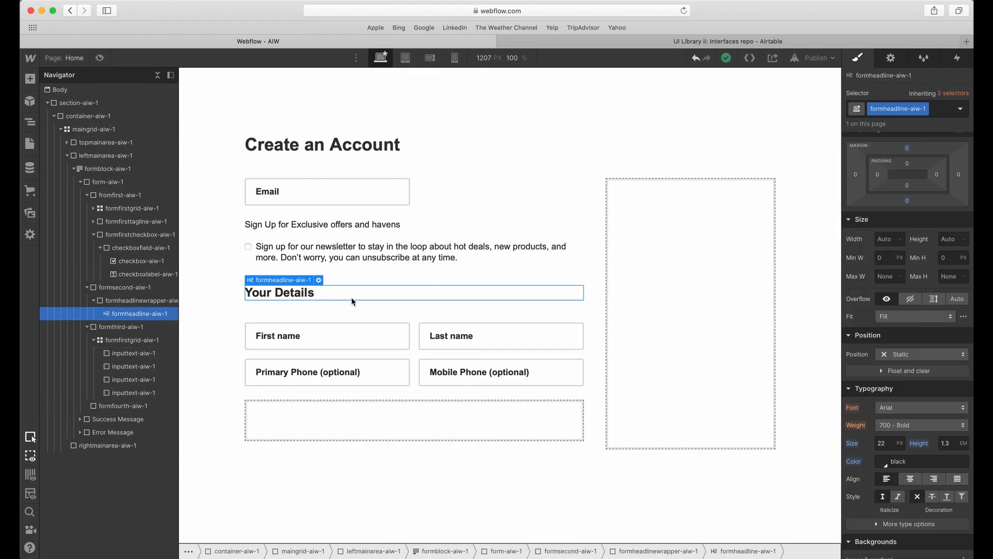
left_click(118, 301)
left_click(126, 288)
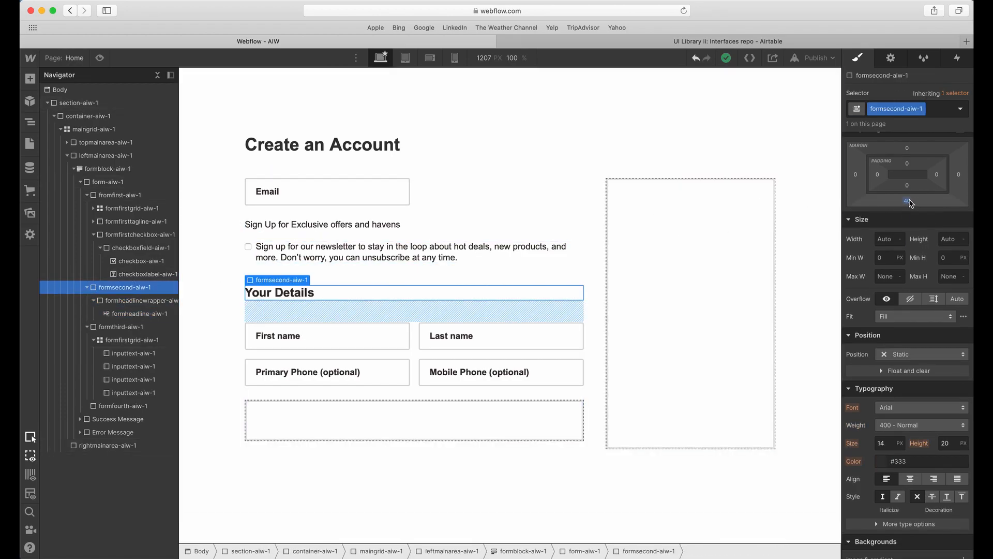
left_click(312, 309)
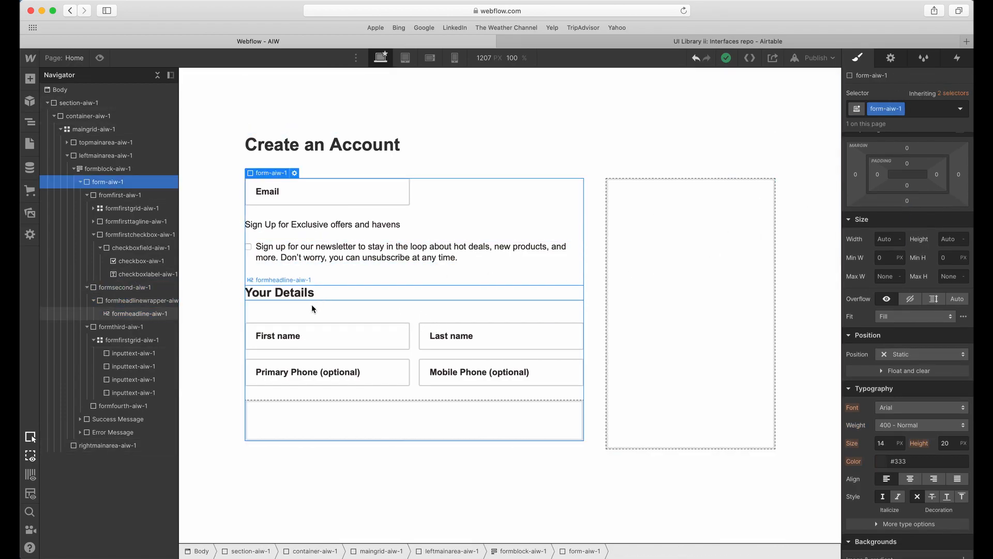
Collapse formsecond-aiw-1 and formthird-aiw-1 to review how the form's sections are divided against the Adobe XD design.
left_click(247, 293)
left_click(86, 287)
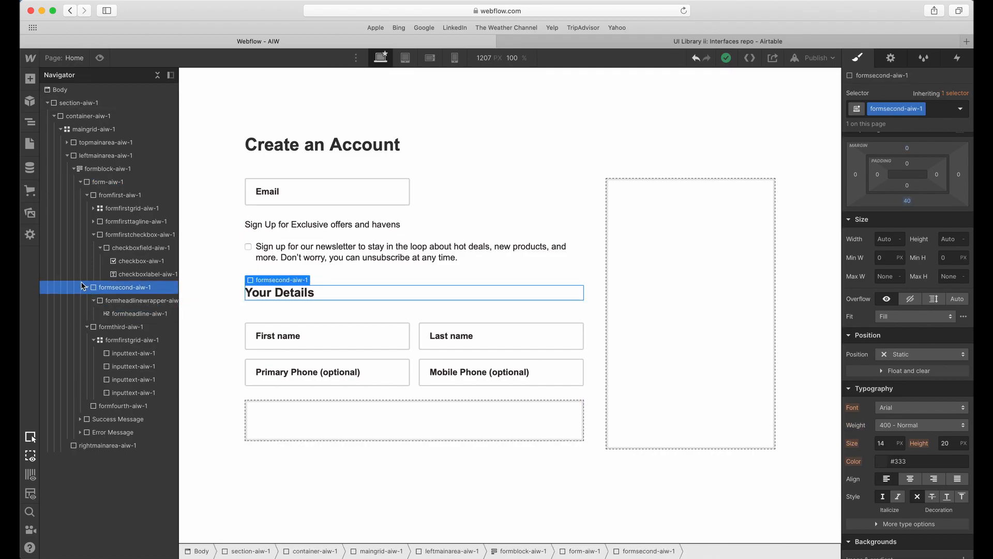
left_click(104, 302)
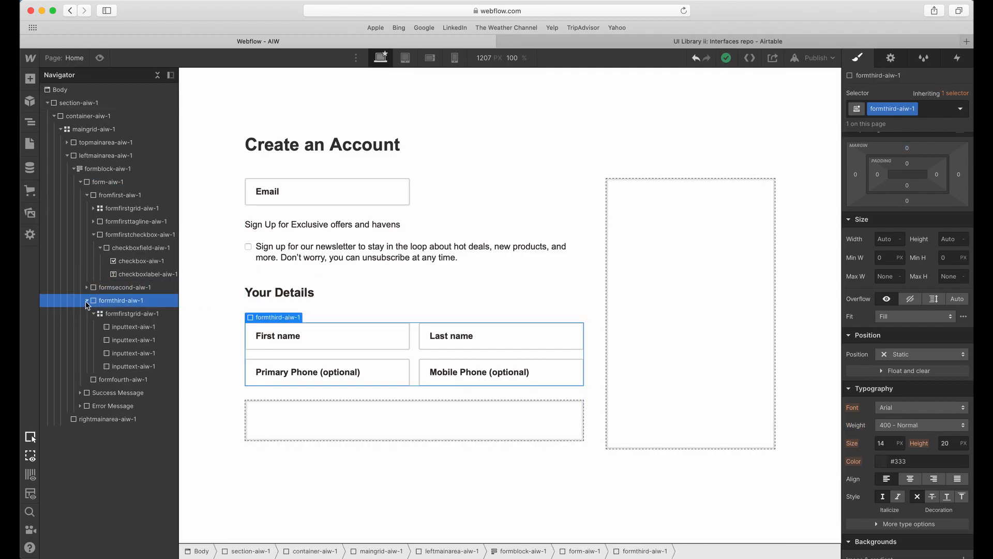
left_click(87, 300)
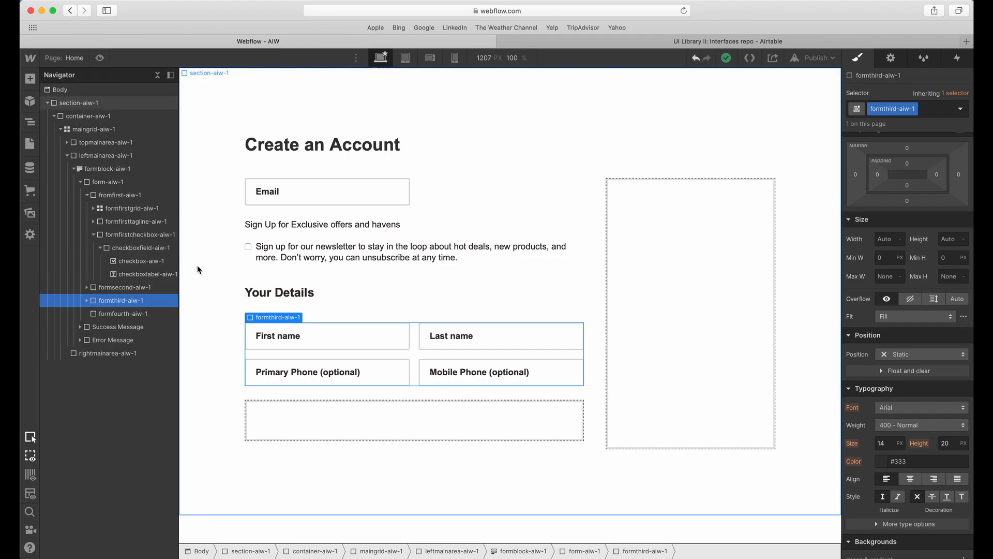
key("ctrl+Up")
key("ctrl+Up")
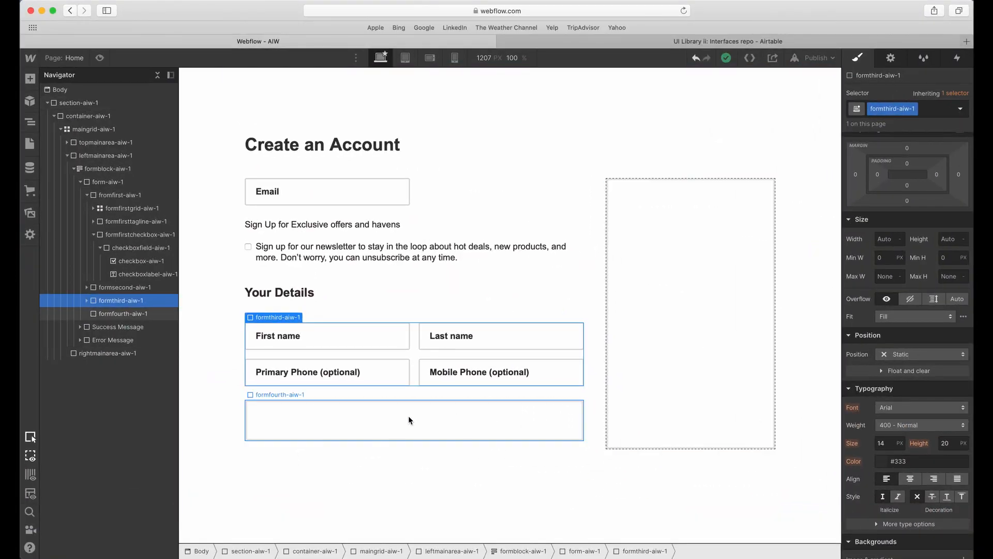
Move the four-field formfirstgrid-aiw-1 out of formthird-aiw-1 and into formsecond-aiw-1, below the heading wrapper.
left_click(87, 301)
left_click(110, 314)
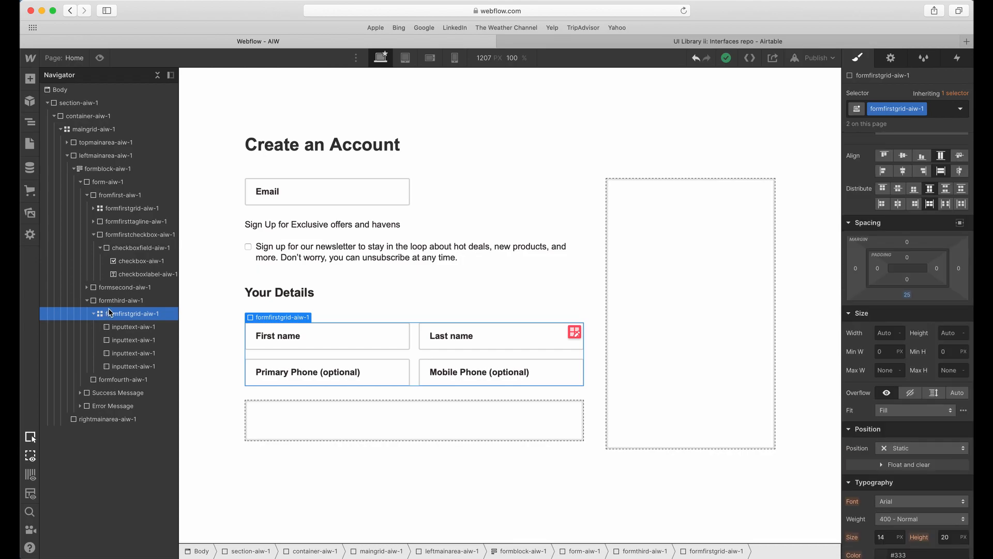
key("Delete")
left_click(97, 291)
left_click(87, 289)
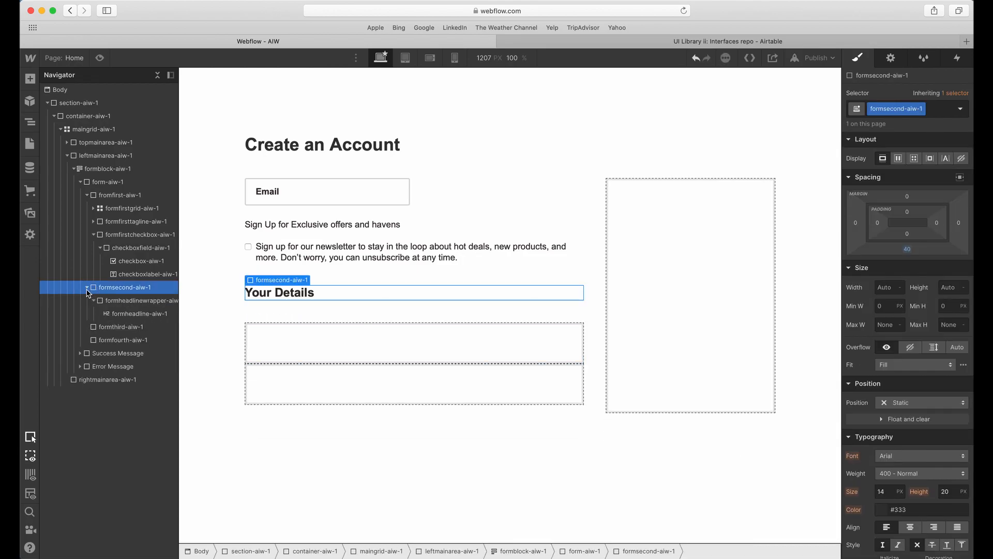
left_click(94, 300)
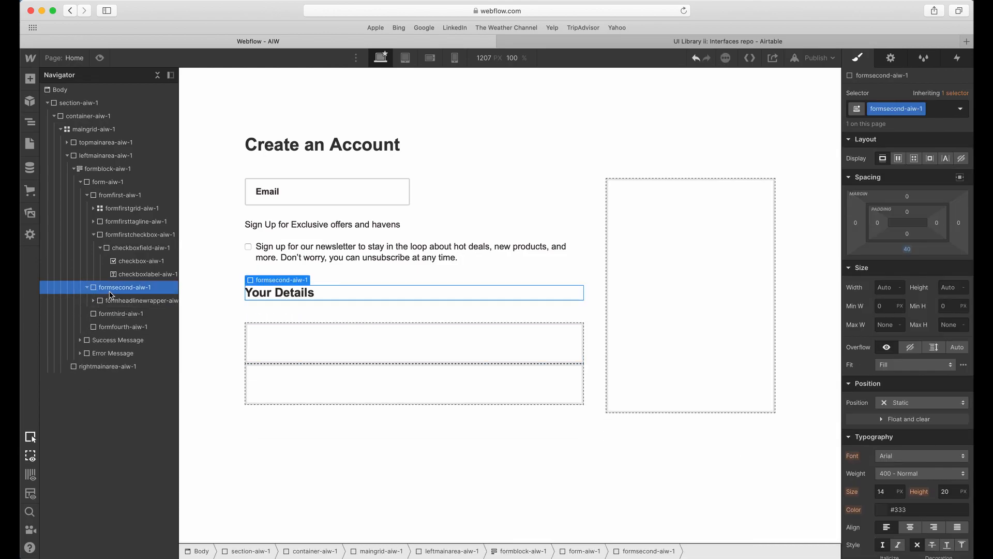
key("super+v")
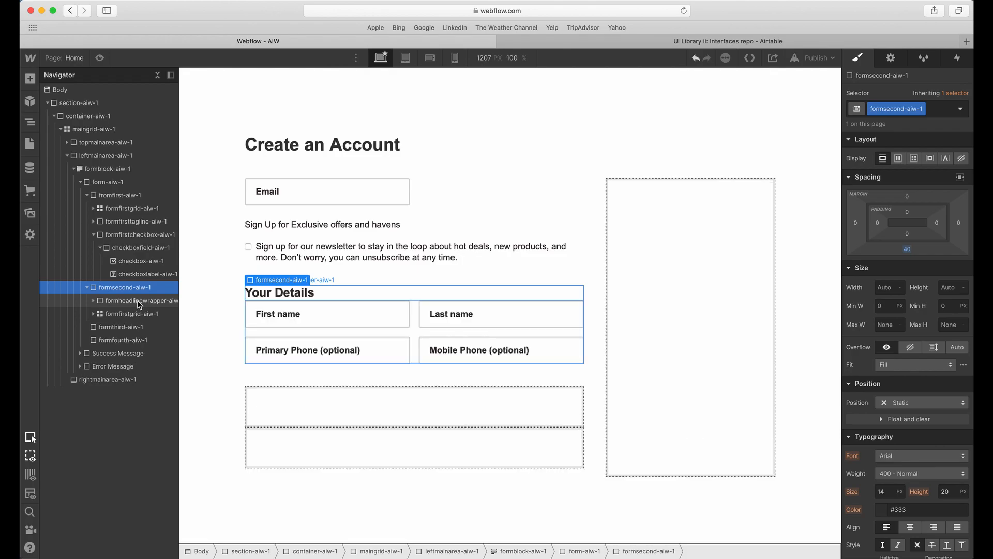
Set the bottom margin of formheadlinewrapper-aiw-1 to 40 px.
left_click(116, 303)
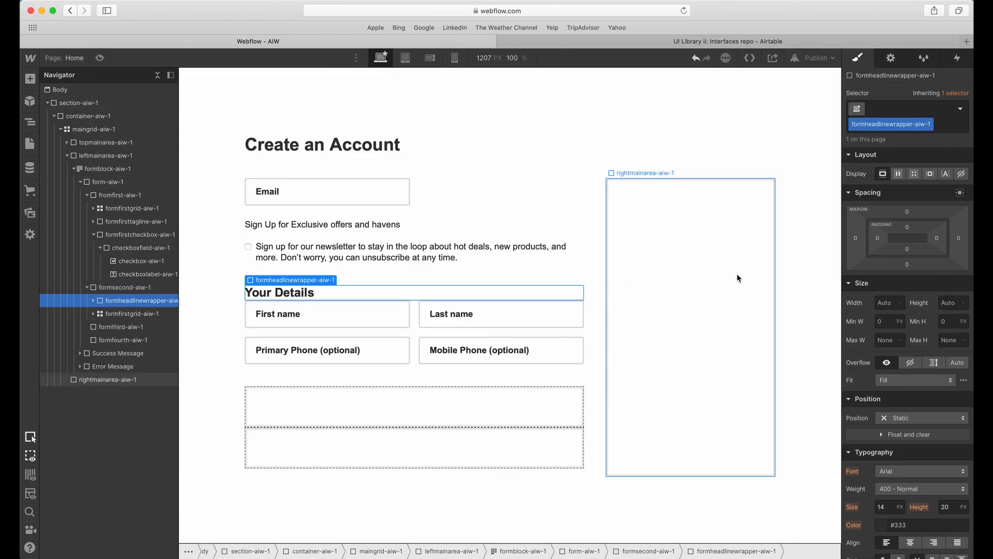
left_click(908, 266)
key("Return")
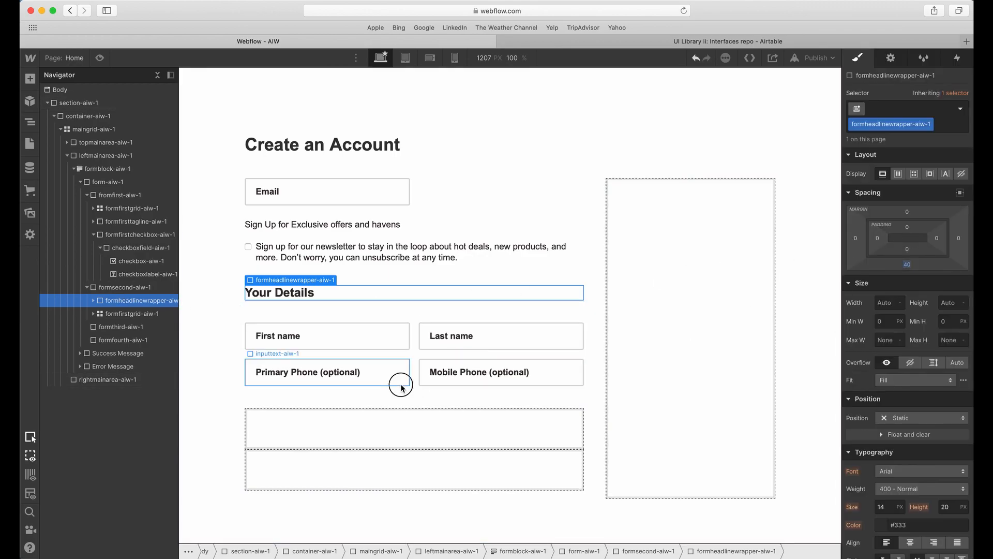
Switch to Adobe XD and compare the Your Details and Create Password headings and the spacing around their fields.
left_click(312, 422)
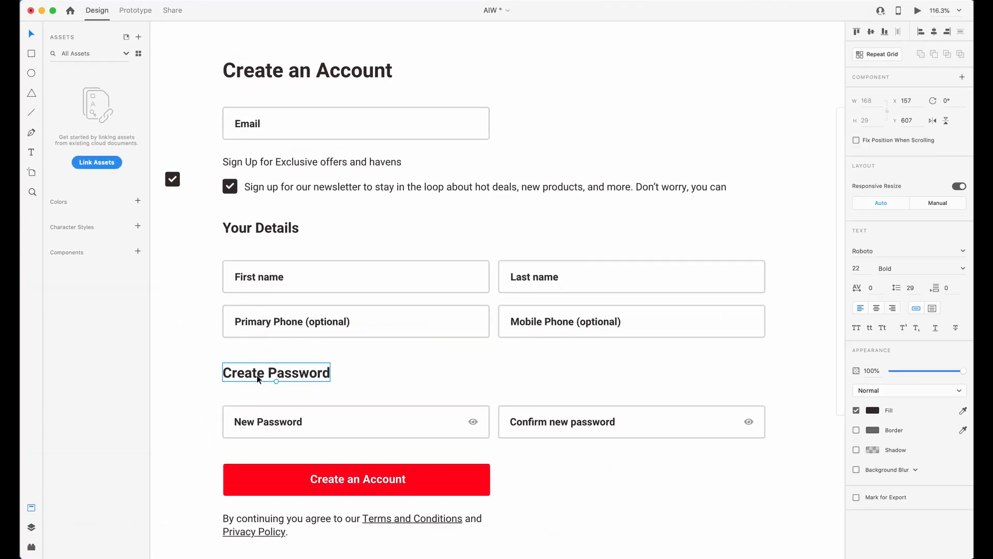
scroll(244, 287, "up", 2)
scroll(243, 281, "down", 4)
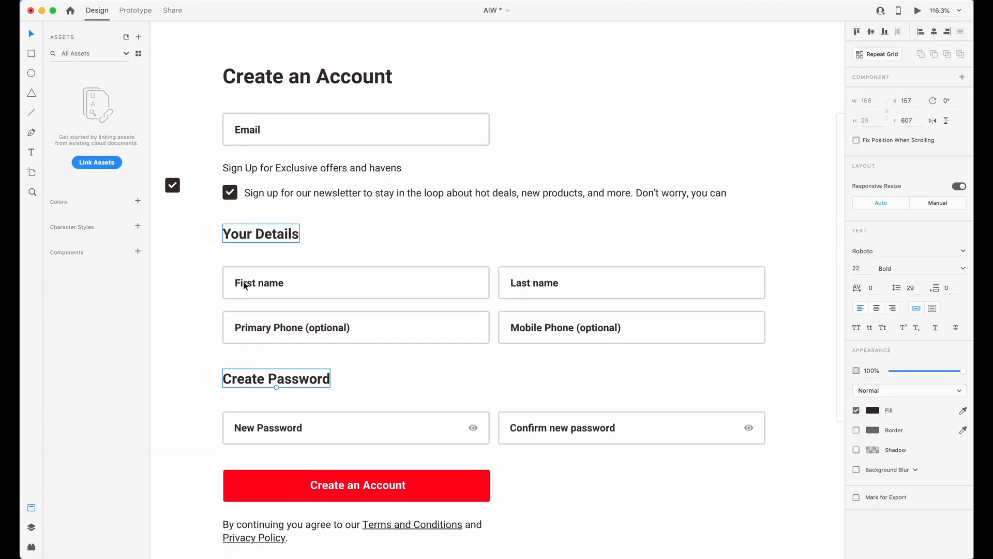
scroll(234, 290, "up", 5)
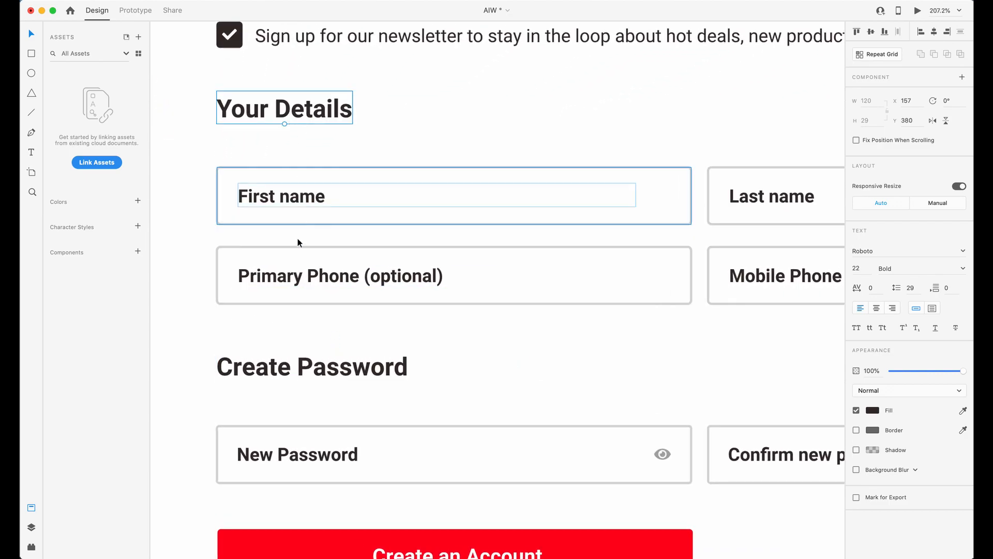
left_click(304, 124)
left_click(301, 391)
left_click(302, 377)
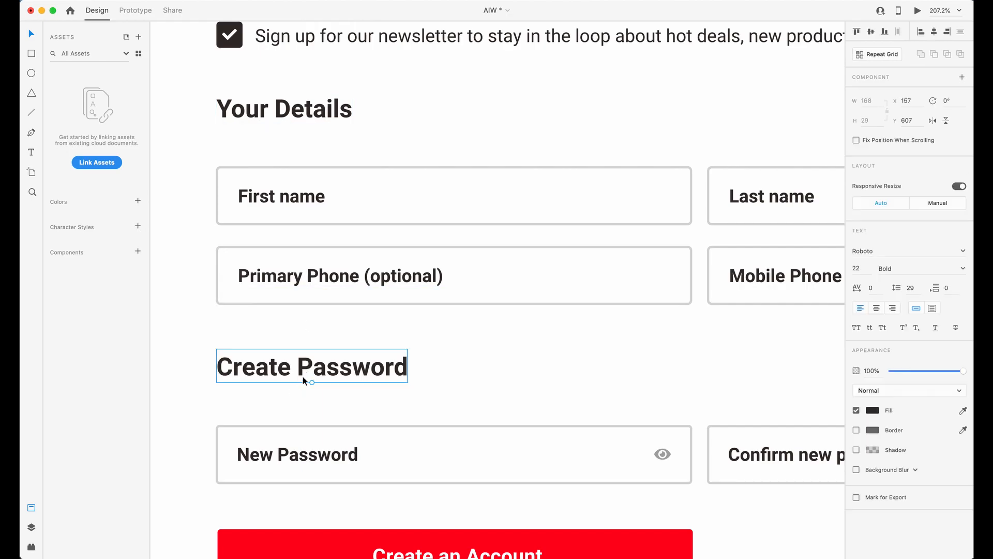
left_click(316, 107)
scroll(246, 119, "down", 2)
scroll(219, 272, "up", 5)
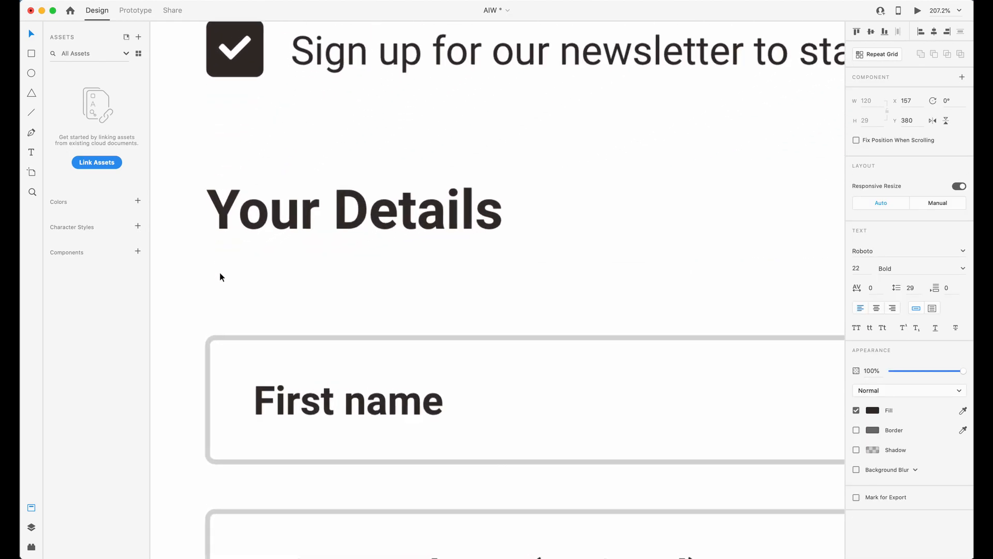
scroll(218, 260, "down", 5)
scroll(221, 257, "down", 1)
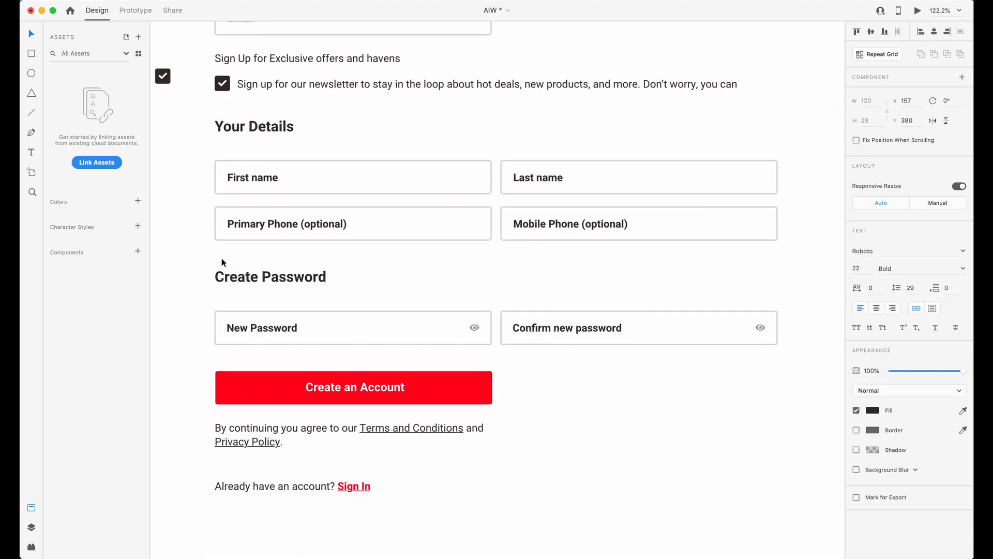
Select the Your Details and Create Password headings together to compare their alignment and text settings.
scroll(221, 258, "up", 2)
left_click(251, 320)
left_click(264, 167, "shift")
left_click(275, 321)
left_click(270, 172, "shift")
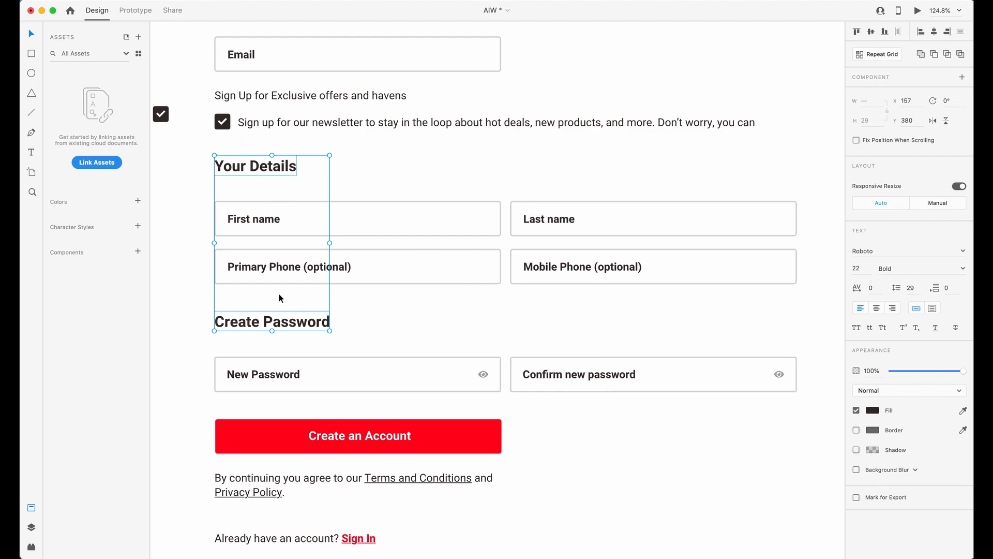
Select the Create Password heading, its two fields and the Create an Account button to review what that section contains.
left_click(275, 318)
left_click_drag(189, 297, 683, 424)
scroll(675, 313, "right", 1)
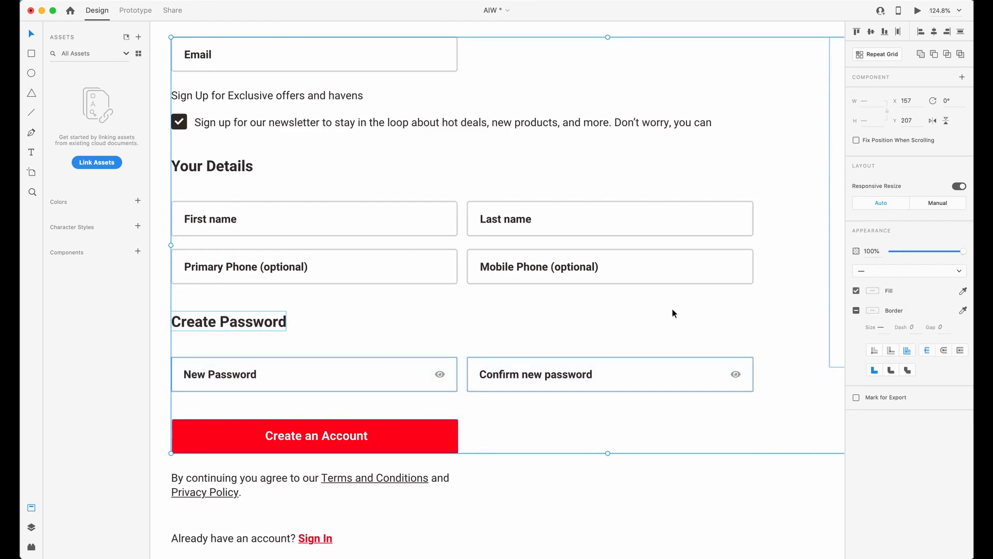
Switch to Webflow and copy the heading wrapper and the four-field grid from formsecond-aiw-1 into formthird-aiw-1.
key("ctrl+Up")
left_click(295, 313)
left_click(330, 294)
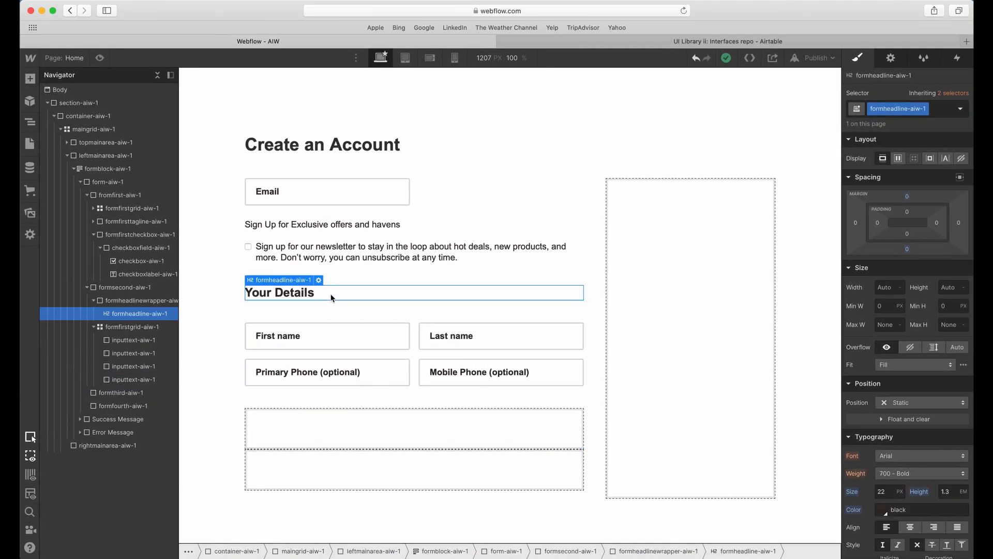
left_click(319, 439)
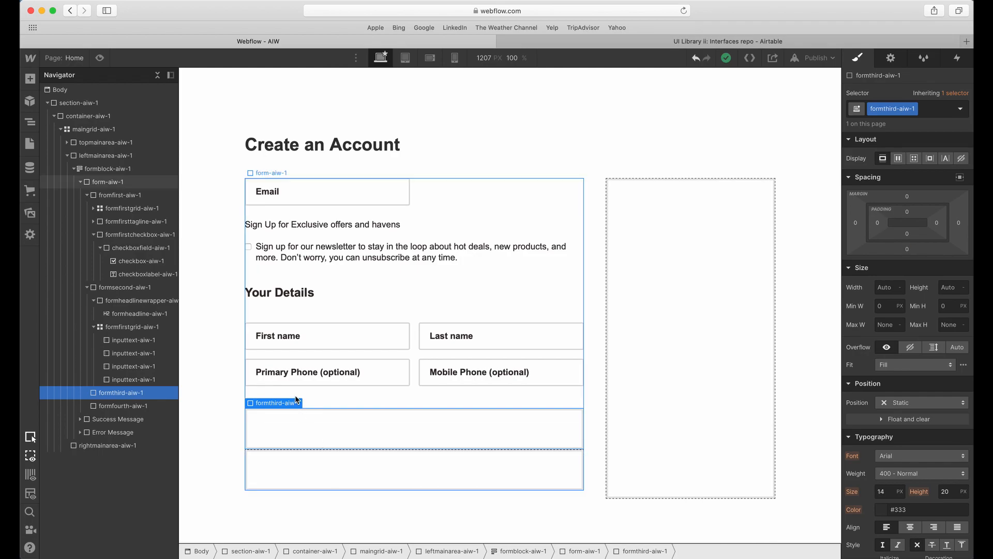
key("super+v")
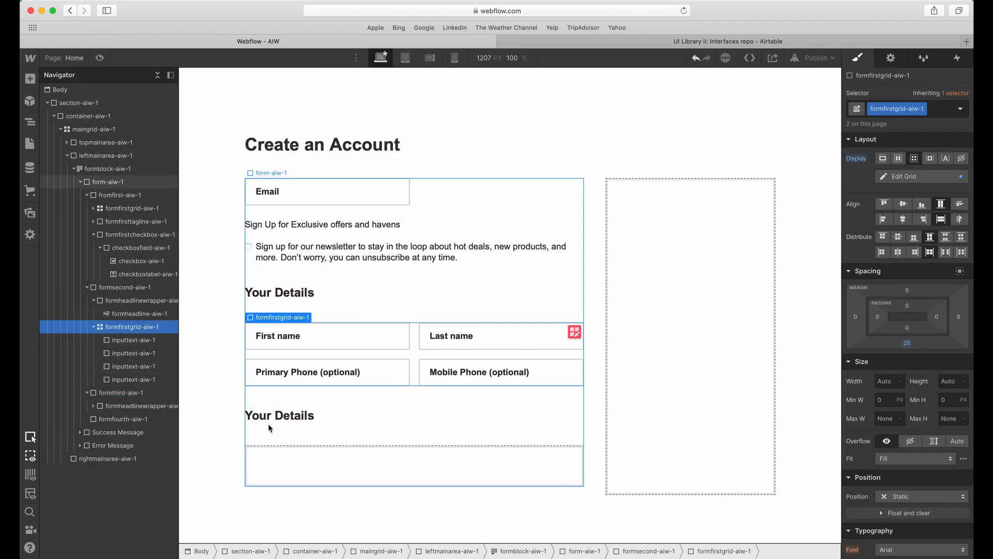
left_click(266, 416)
left_click(135, 394)
key("super+v")
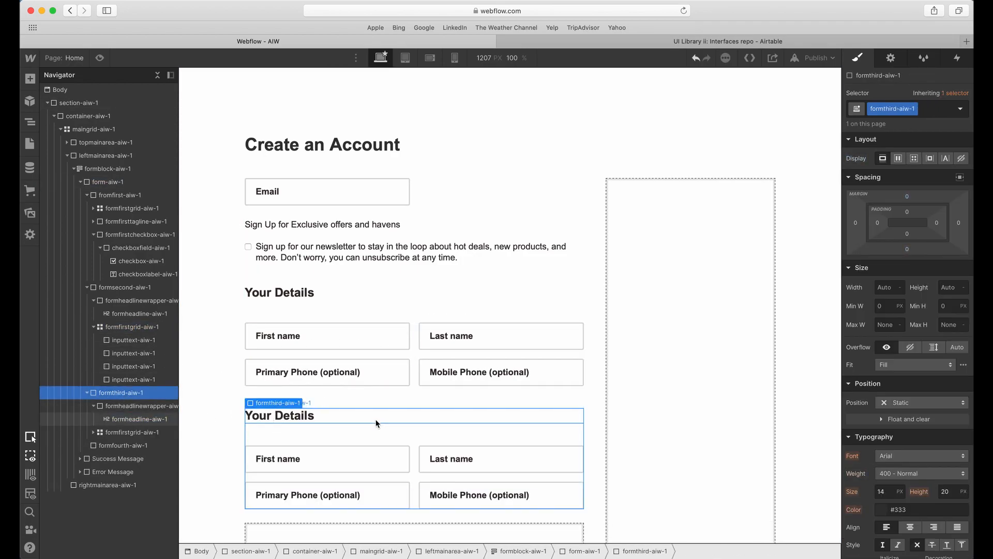
Change the copied Your Details heading in formthird-aiw-1 to Create password.
key("ctrl+Up")
key("ctrl+Up")
left_click(439, 292)
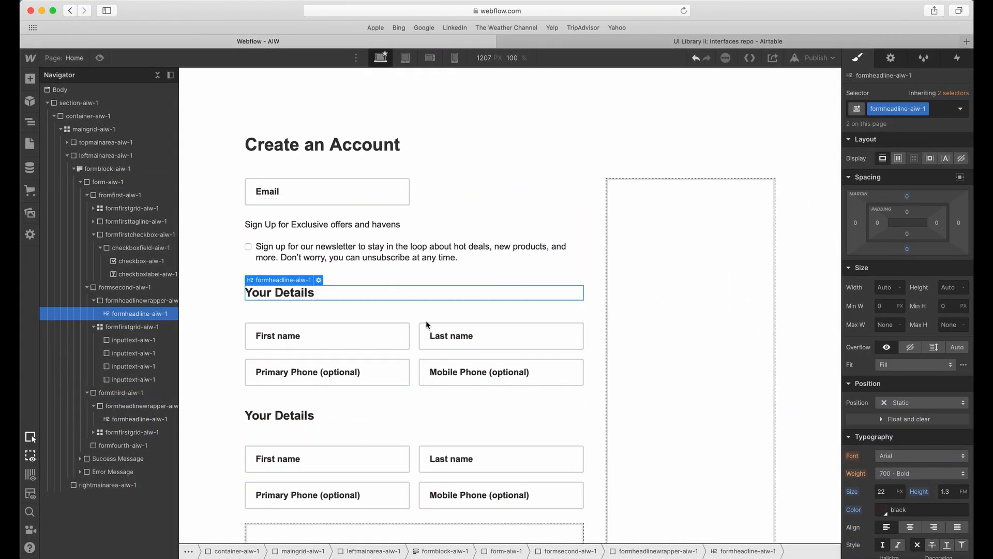
double_click(279, 416)
type("Create password")
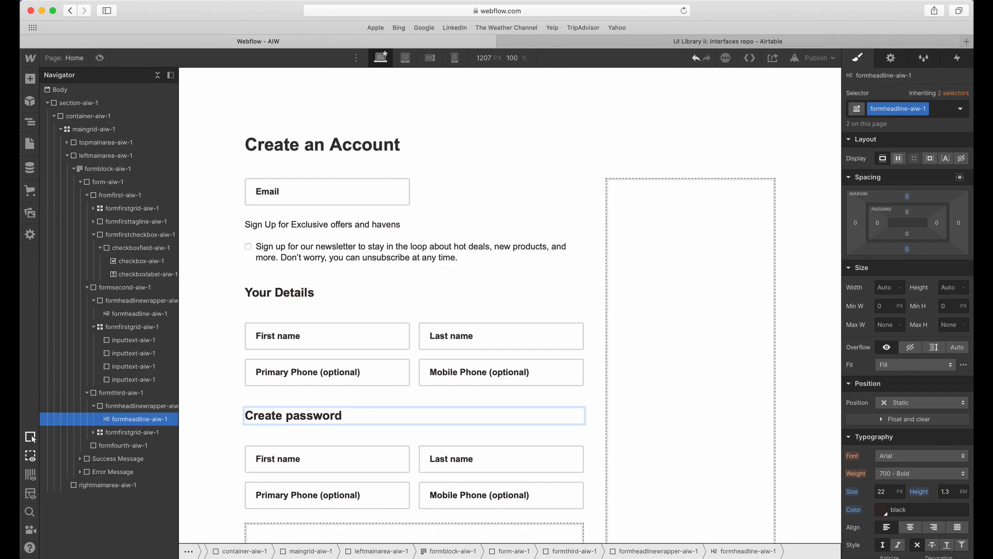
Check the Create Password fields in Adobe XD, then delete the two phone fields under Create password in Webflow.
key("ctrl+Up")
left_click(280, 415)
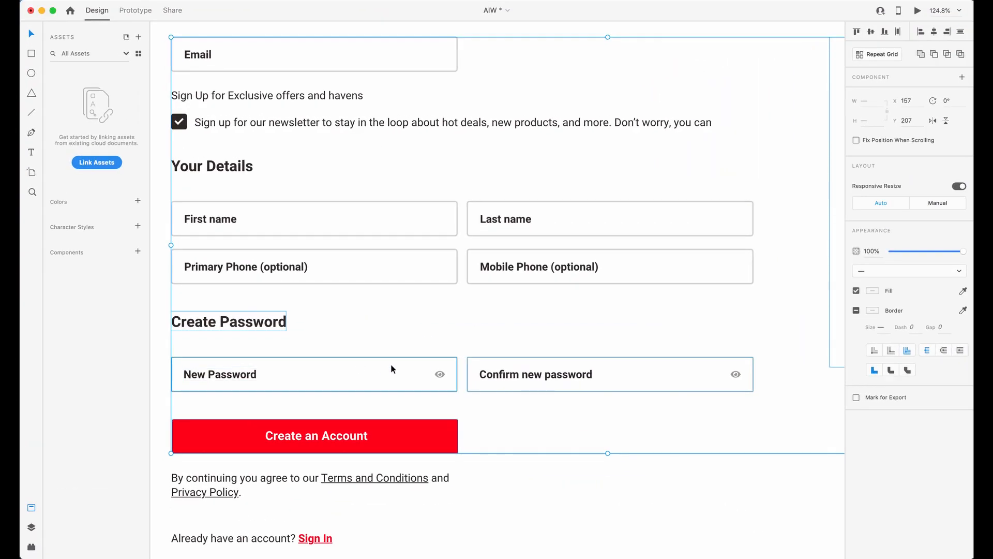
left_click(364, 464)
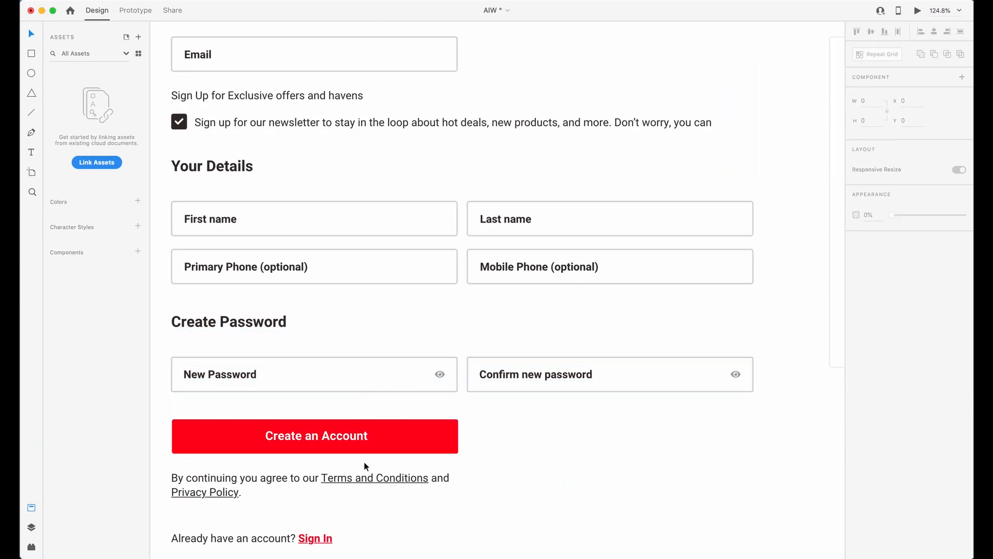
key("ctrl+Up")
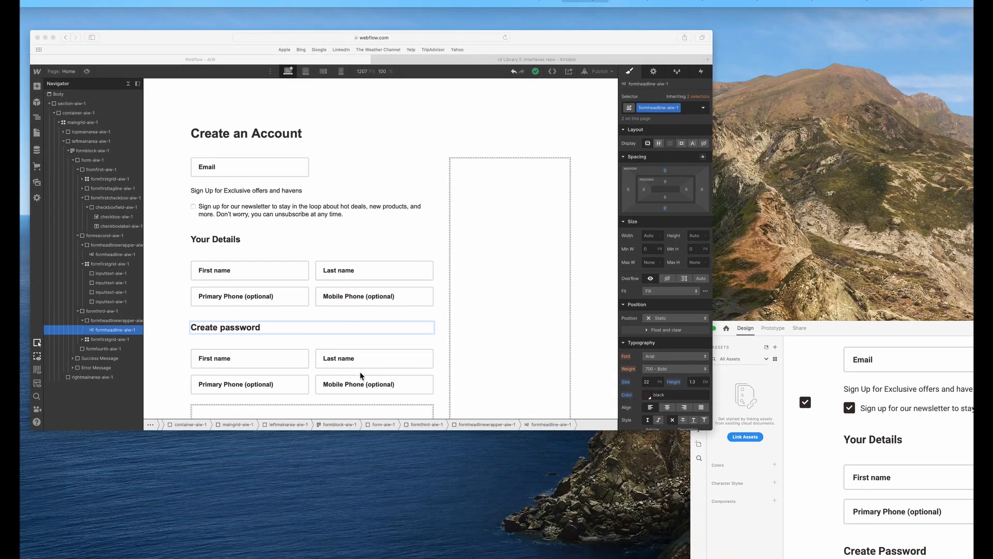
left_click(361, 375)
left_click(379, 484)
key("Delete")
key("Delete")
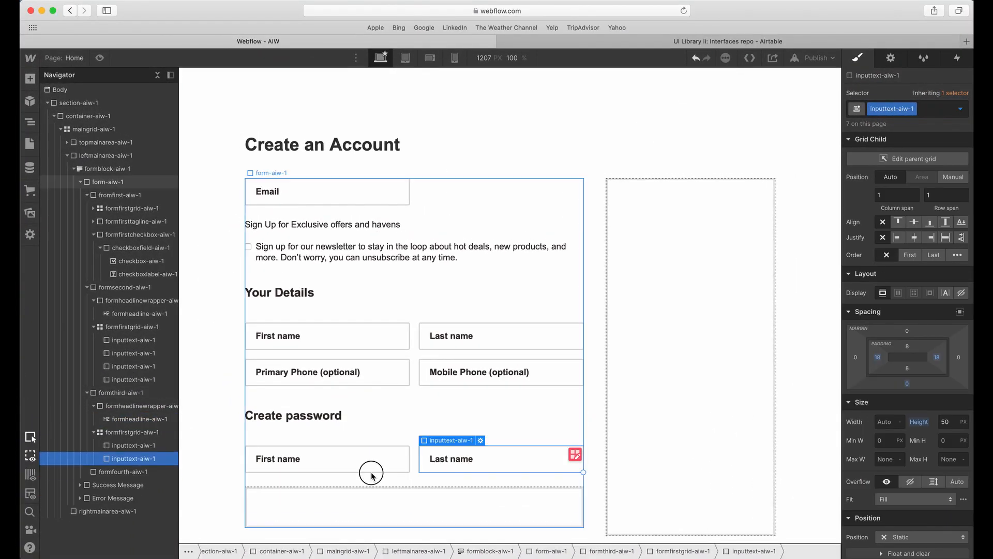
Set the first field under Create password to the Password text type, with Password as its name and placeholder.
double_click(369, 472)
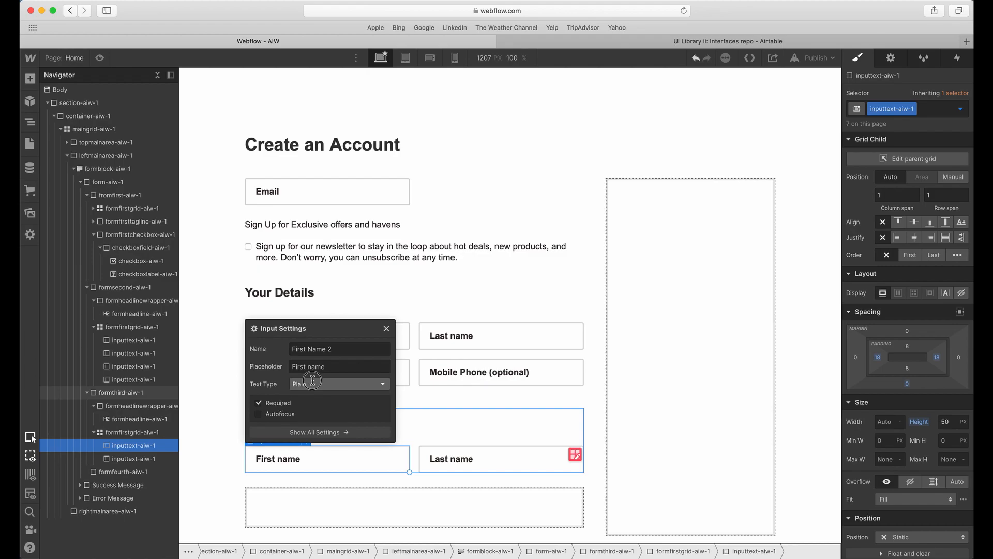
left_click(312, 383)
left_click(316, 416)
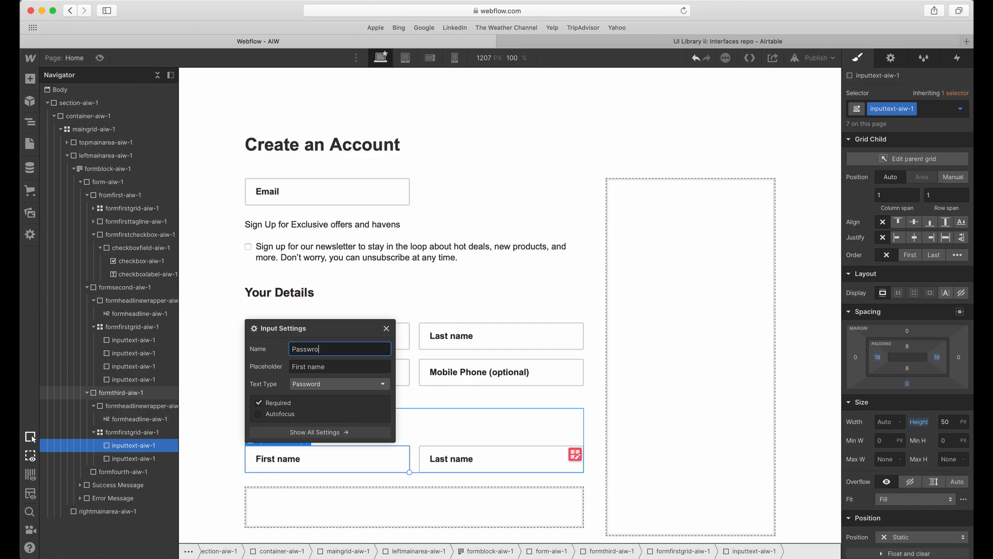
triple_click(324, 366)
key("super+v")
left_click(433, 433)
Switch to Adobe XD and copy the New Password label text.
key("ctrl+Up")
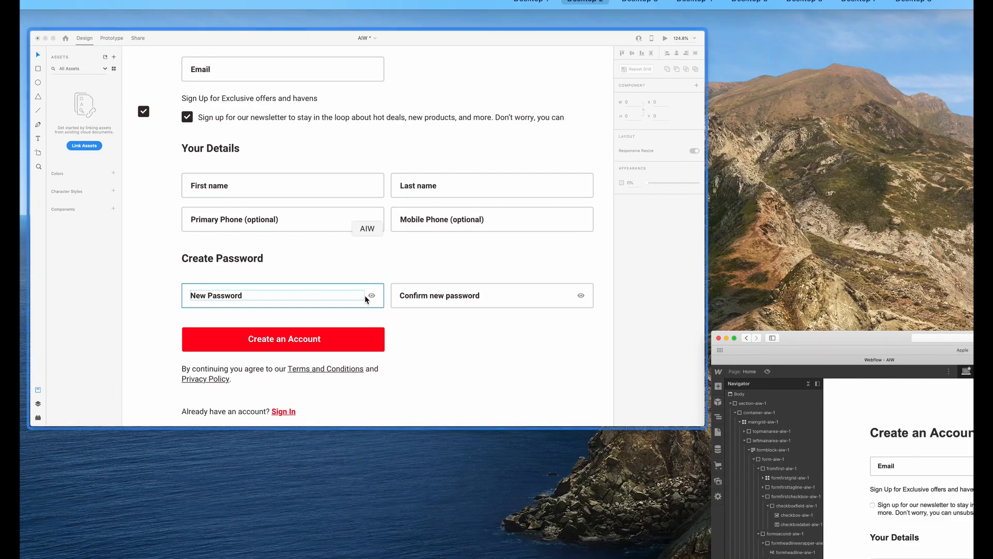
left_click(365, 295)
double_click(330, 372)
double_click(330, 373)
key("super+c")
key("Escape")
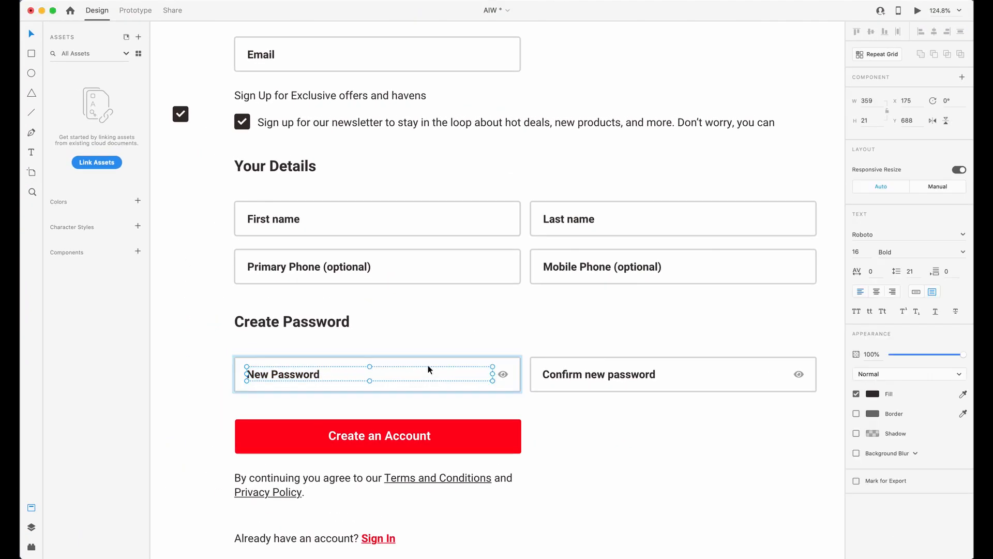
key("Escape")
key("Escape")
Return to Webflow and set the first password field's name and placeholder to New Password.
key("ctrl+Up")
left_click(370, 370)
left_click(297, 459)
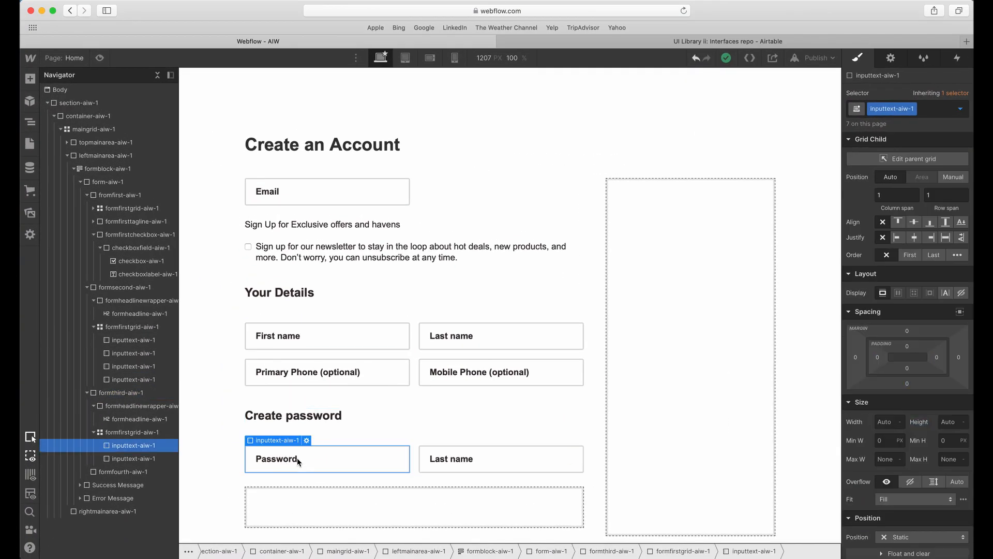
double_click(297, 459)
triple_click(341, 353)
key("super+v")
triple_click(337, 367)
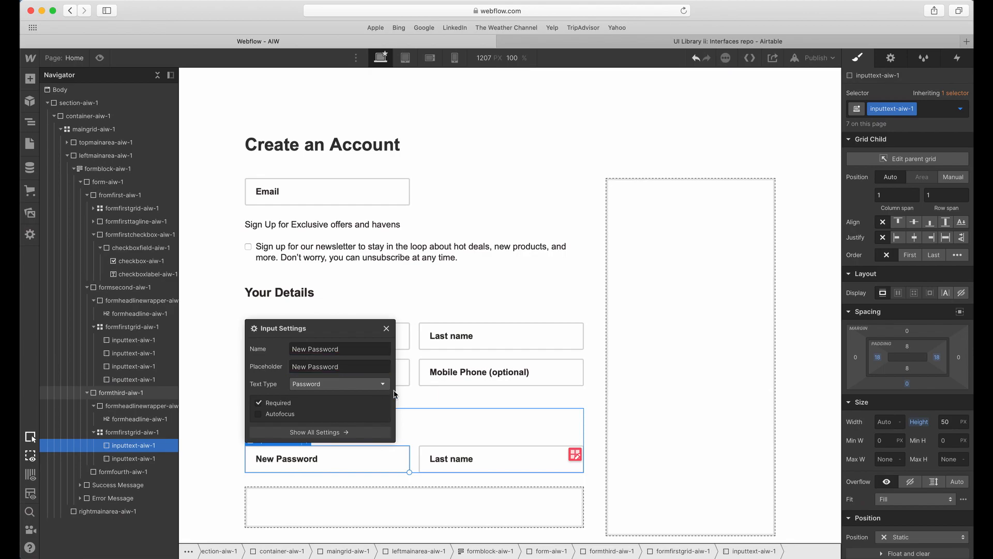
Copy the Confirm new password text from Adobe XD and select the Last name field under Create password in Webflow.
key("ctrl+Up")
left_click(396, 392)
double_click(588, 370)
double_click(588, 368)
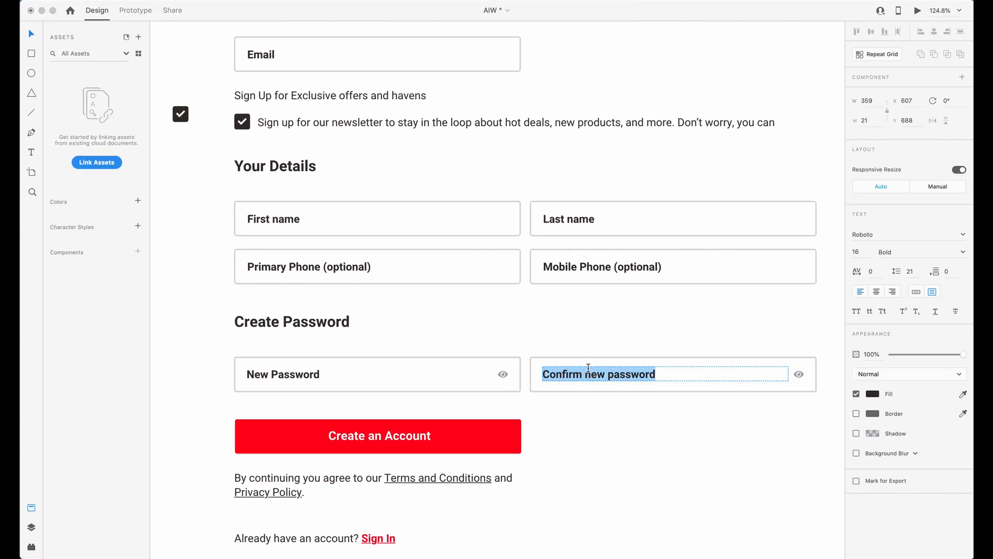
key("ctrl+Up")
left_click(518, 414)
left_click(445, 462)
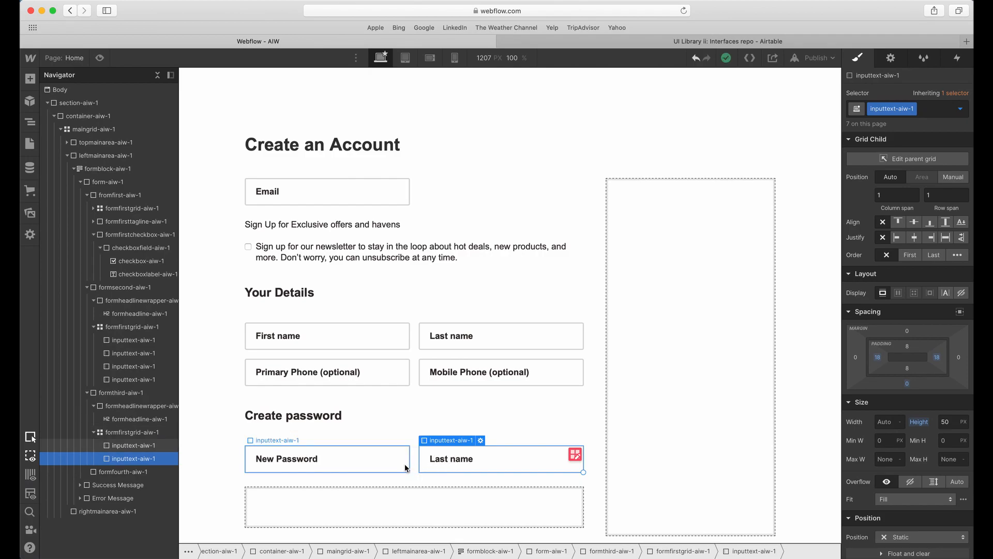
Switch to Adobe XD and examine the eye icon inside the New Password field, including its size and font settings.
key("ctrl+Up")
left_click(399, 352)
left_click(498, 375)
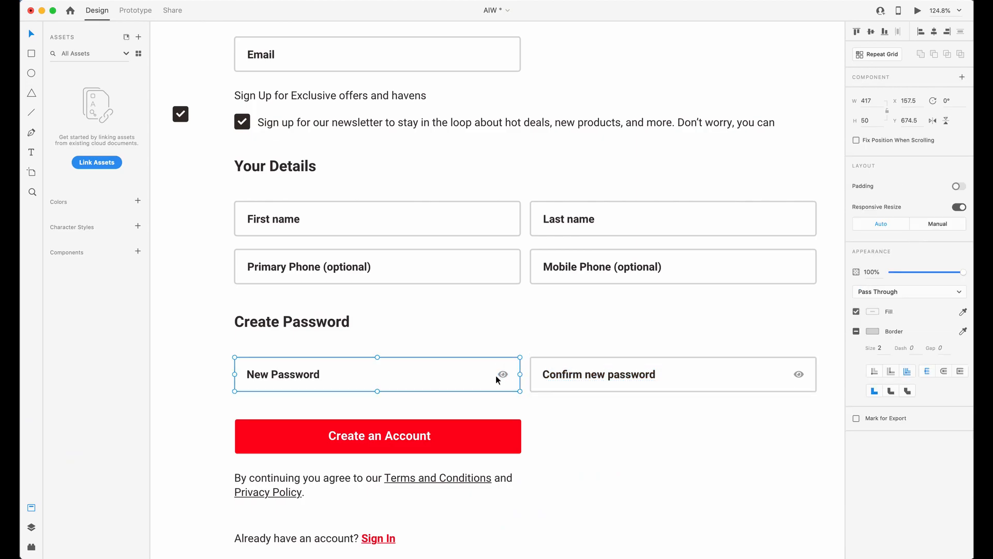
double_click(504, 375)
scroll(288, 379, "up", 5)
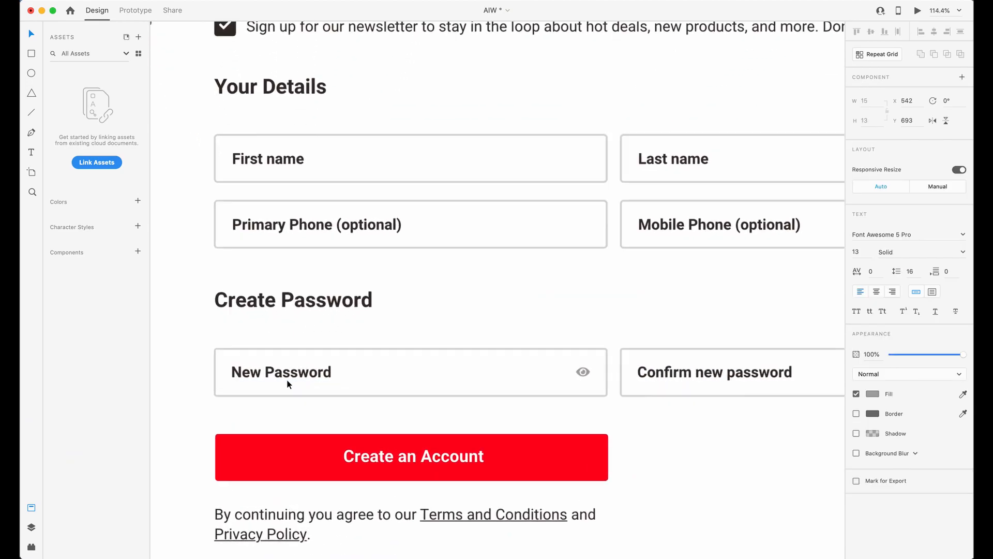
scroll(635, 372, "down", 2)
scroll(636, 372, "left", 1)
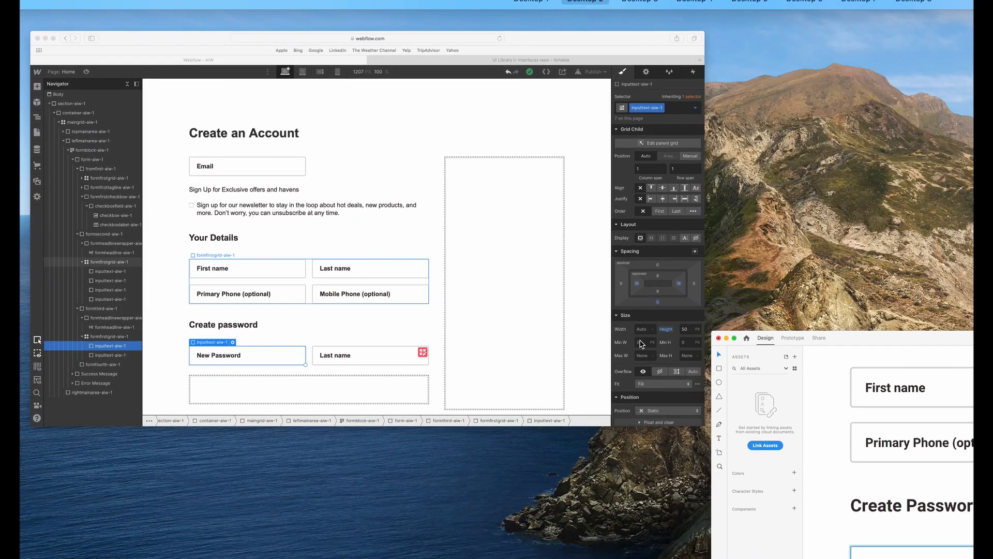
scroll(657, 355, "down", 5)
scroll(655, 353, "down", 2)
scroll(655, 353, "right", 1)
scroll(523, 337, "right", 2)
scroll(334, 331, "down", 1)
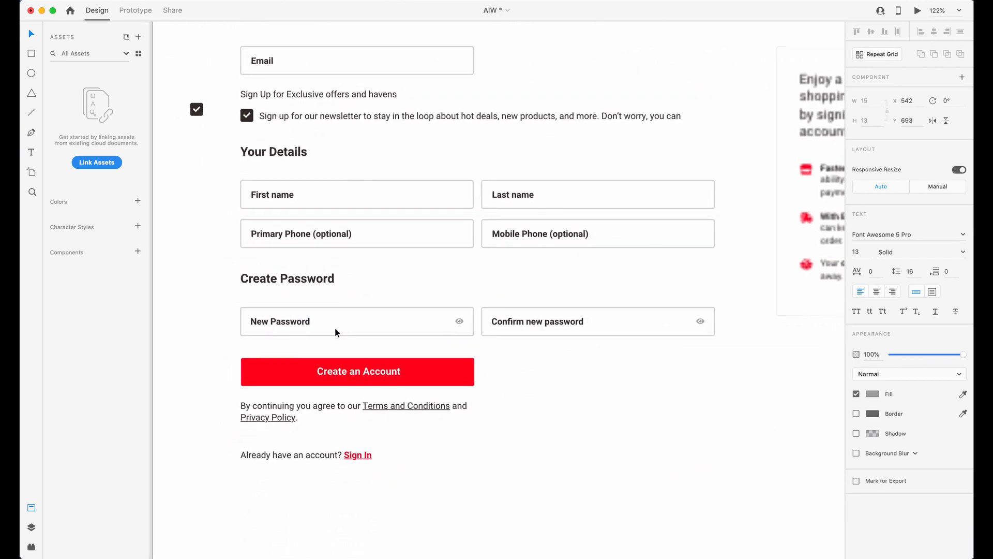
scroll(336, 331, "up", 5)
scroll(374, 340, "up", 3)
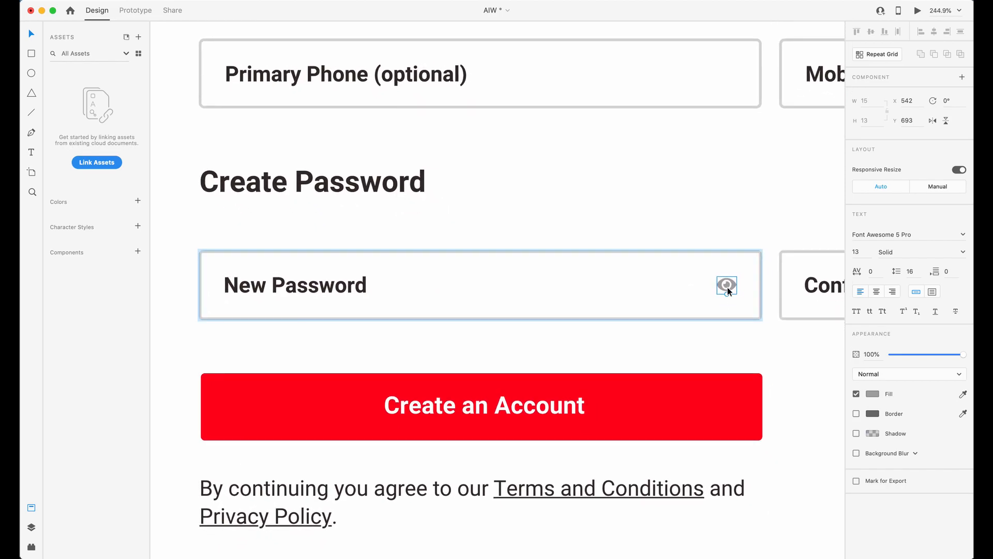
Duplicate the eye icon inside the New Password field, placing the copy at X 480.
left_click_drag(727, 287, 647, 285)
double_click(647, 284)
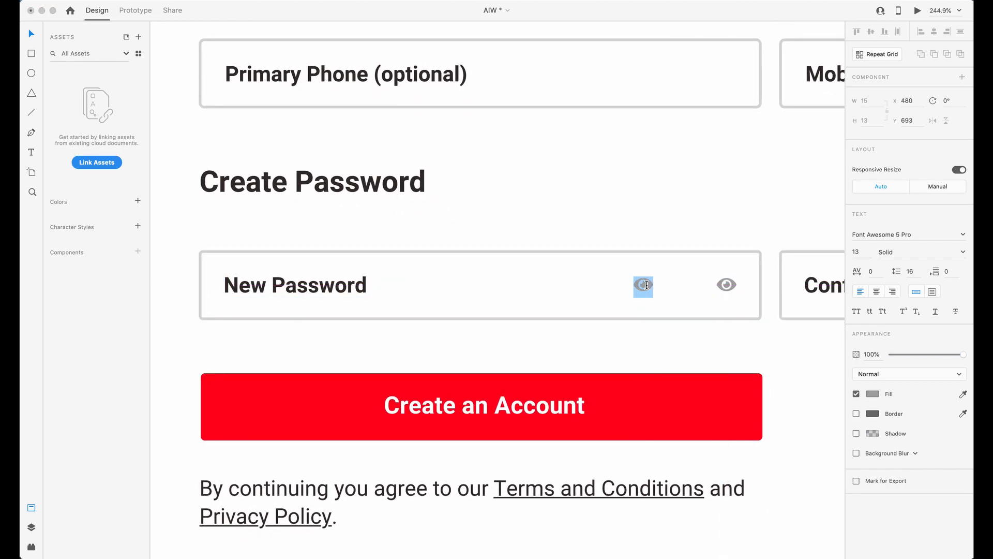
key("Escape")
key("Escape")
double_click(645, 286)
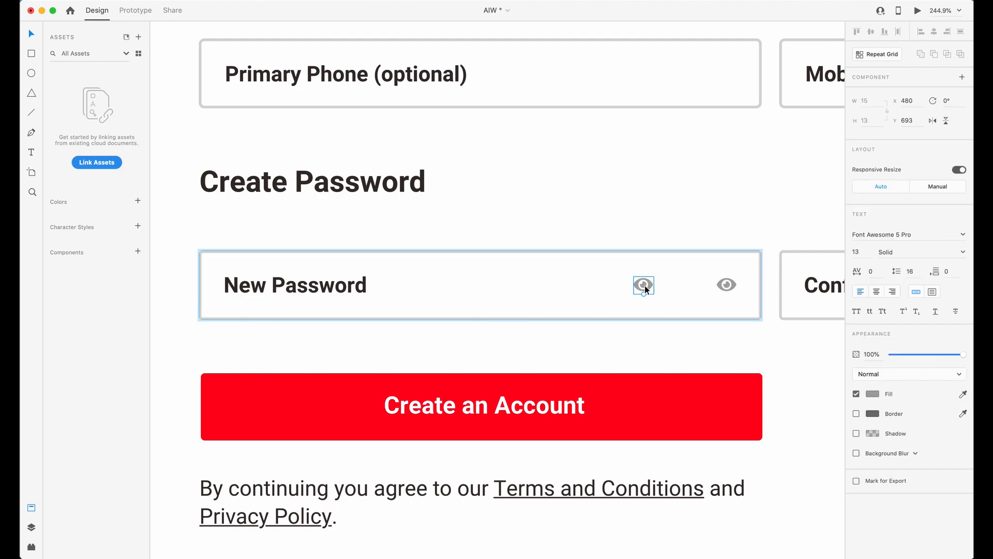
Lighten the duplicated eye icon's fill to #EBEBEB.
left_click(873, 395)
left_click_drag(746, 351, 723, 341)
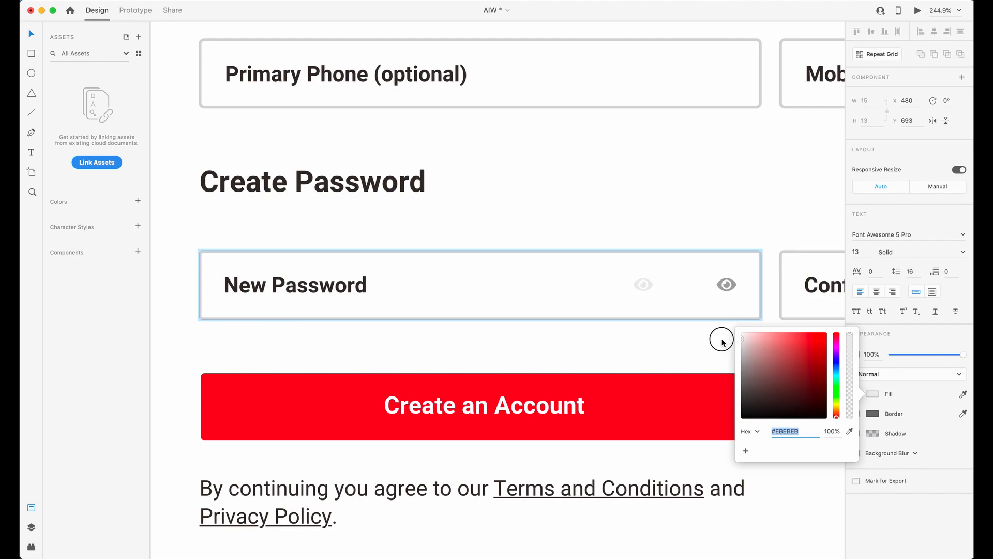
left_click(645, 286)
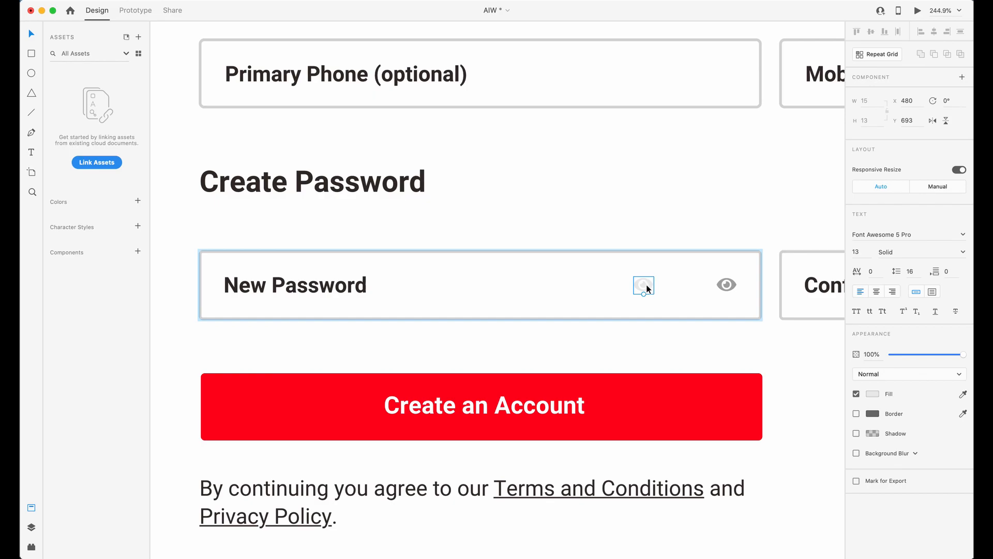
Compare the light copy with the original eye icon up close and remove the copy.
scroll(653, 291, "up", 6)
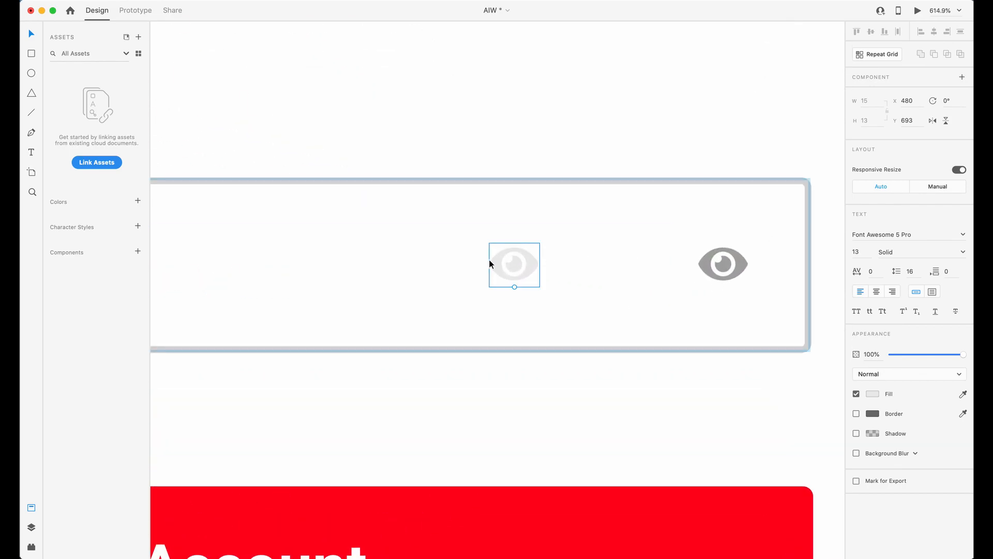
scroll(525, 278, "down", 4)
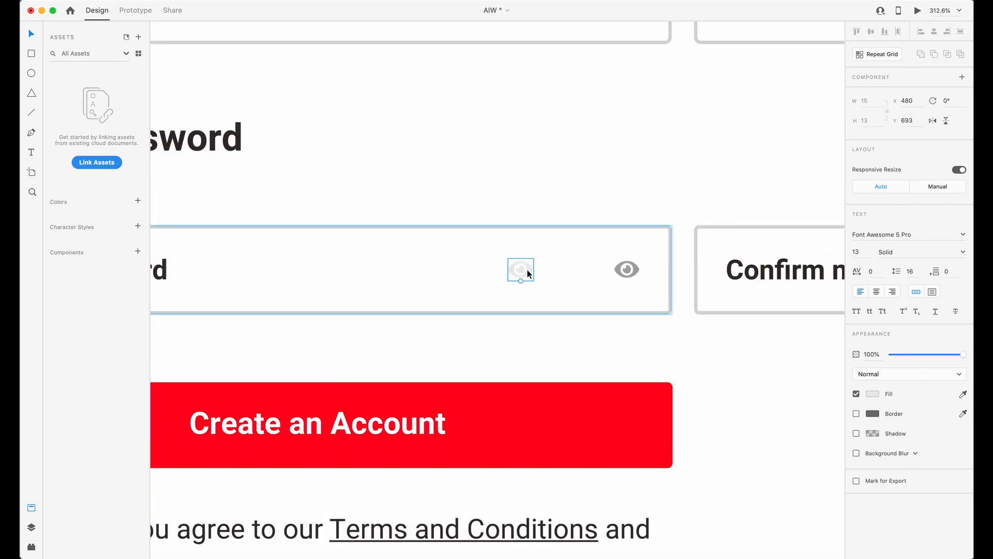
scroll(600, 281, "down", 1)
left_click_drag(637, 272, 692, 270)
key("Escape")
Inspect the New Password field group and its original eye icon, then clear the selection.
scroll(690, 269, "down", 4)
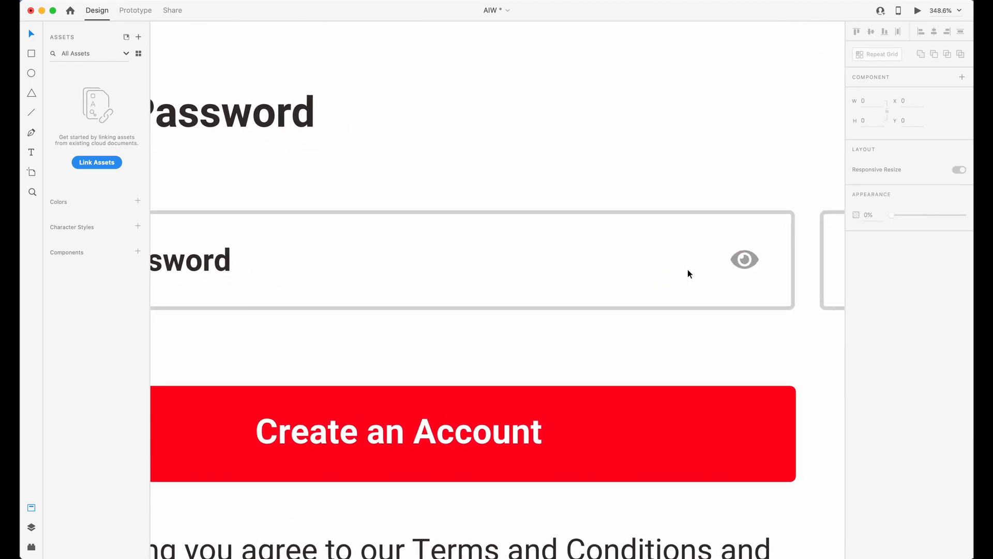
scroll(676, 268, "left", 1)
scroll(677, 272, "up", 2)
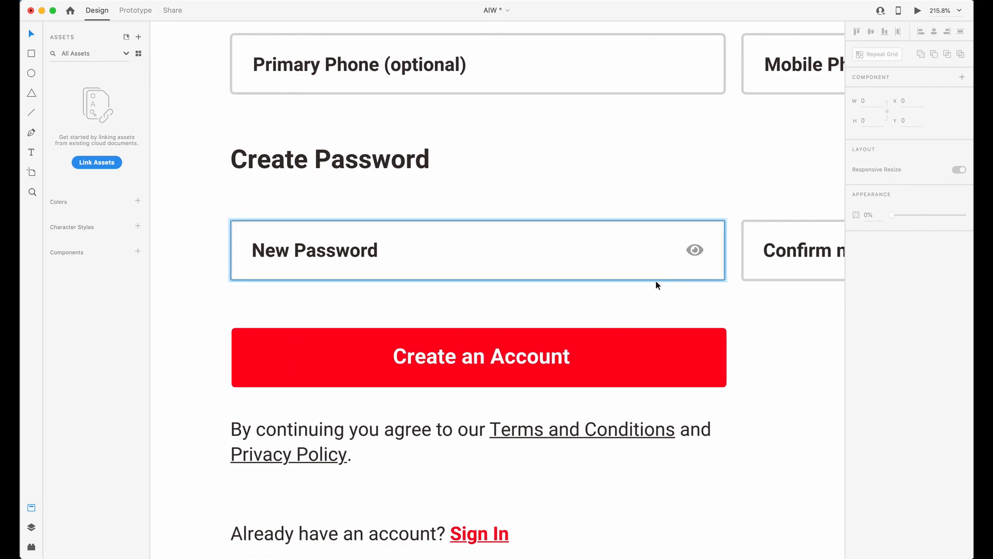
left_click(695, 250)
key("Escape")
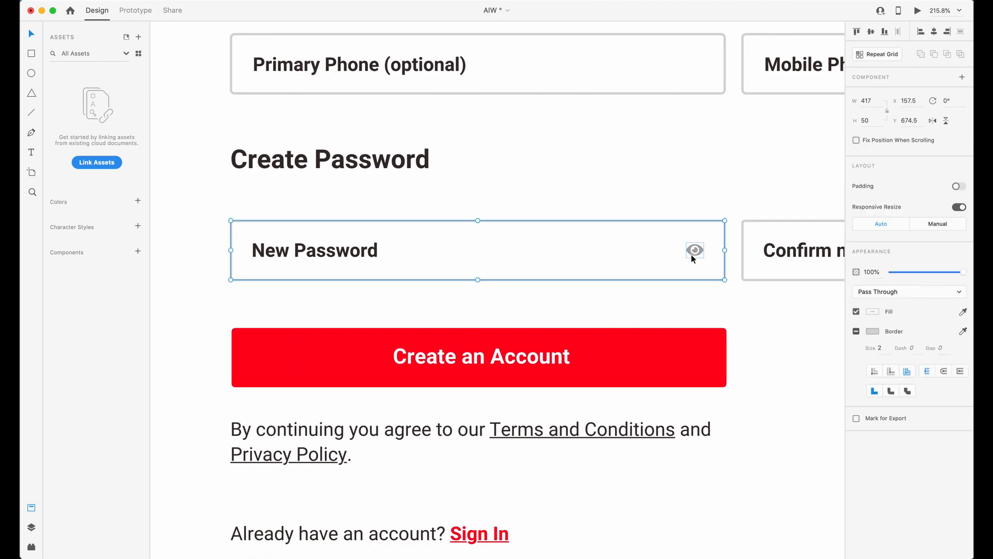
double_click(699, 253)
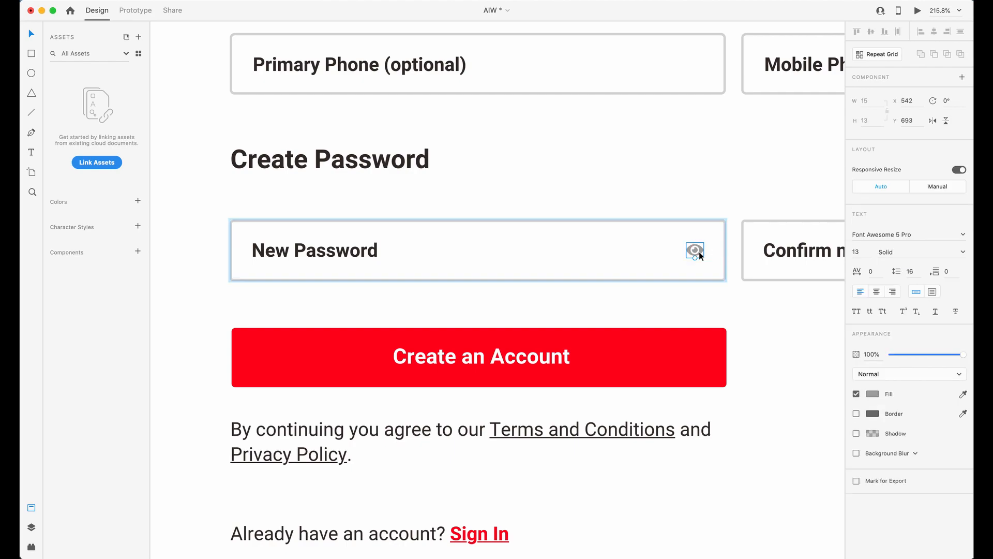
left_click(709, 313)
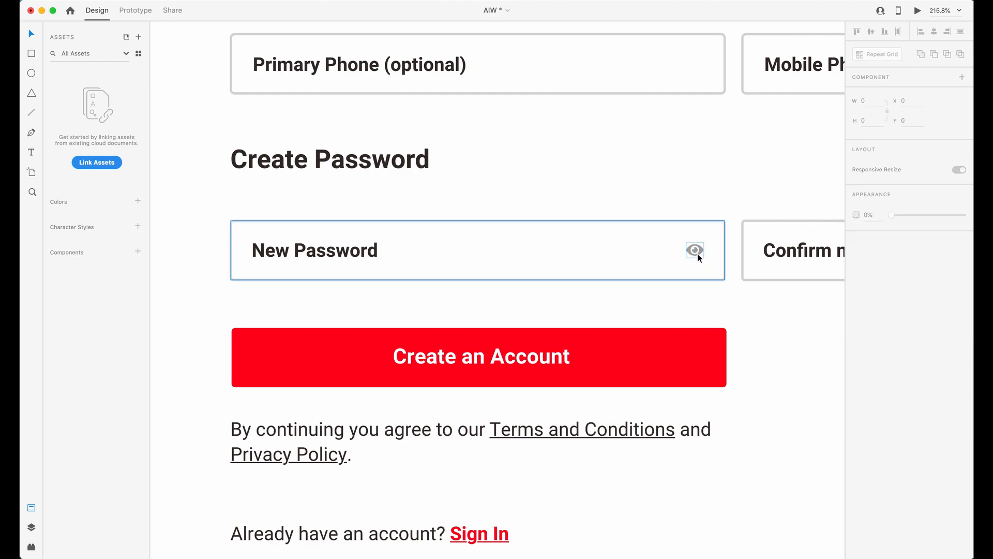
Duplicate the eye icon inside the New Password field at X 498 and lighten the copy's fill to #E3E3E3.
double_click(697, 252)
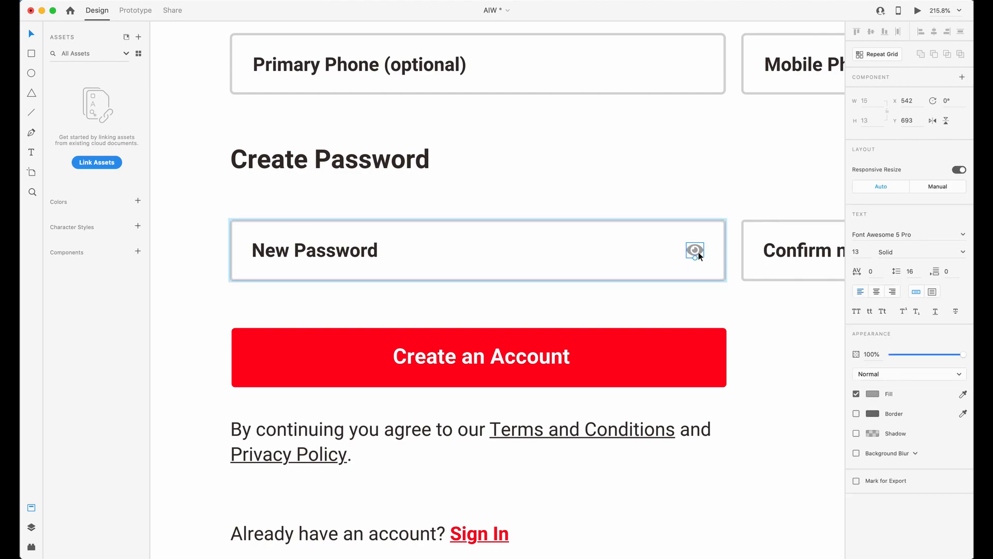
left_click_drag(693, 253, 643, 252)
scroll(610, 260, "up", 2)
scroll(609, 260, "left", 1)
scroll(685, 258, "up", 1)
scroll(685, 258, "left", 1)
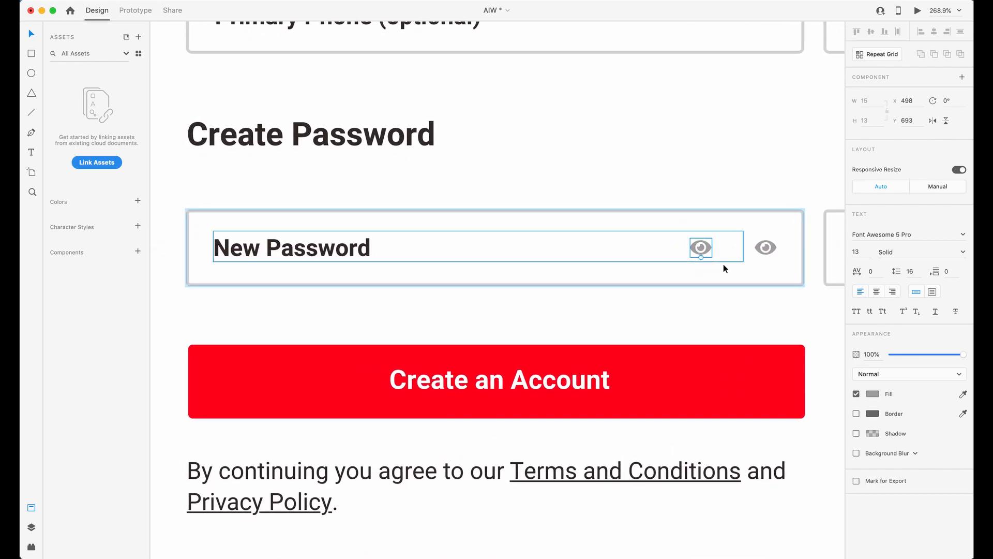
left_click(870, 394)
left_click_drag(756, 349, 736, 343)
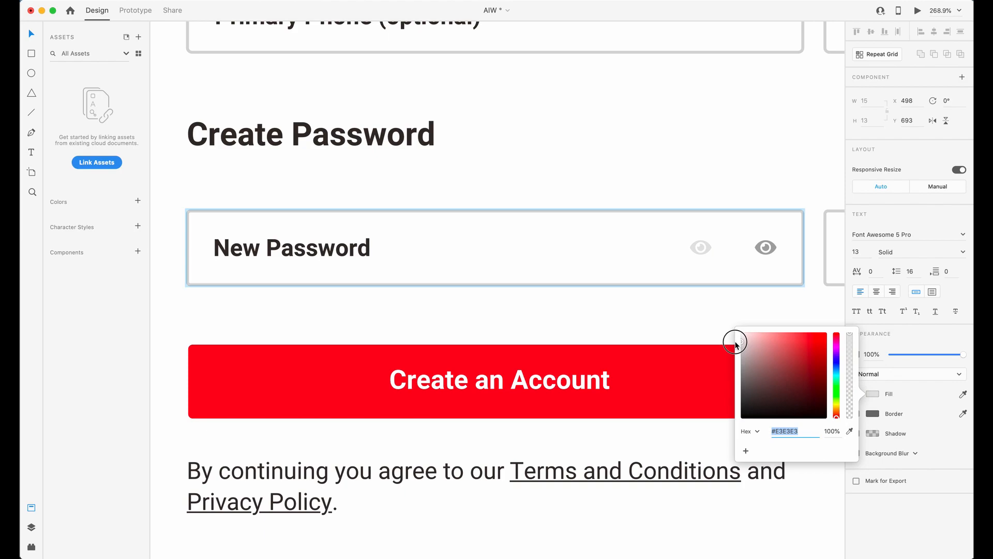
Move the light eye icon out of the New Password field group to X 542, Y 738, just below the field.
left_click(708, 249)
left_click_drag(706, 249, 773, 313)
key("Delete")
left_click(771, 245)
left_click_drag(771, 246, 768, 314)
scroll(767, 314, "down", 1)
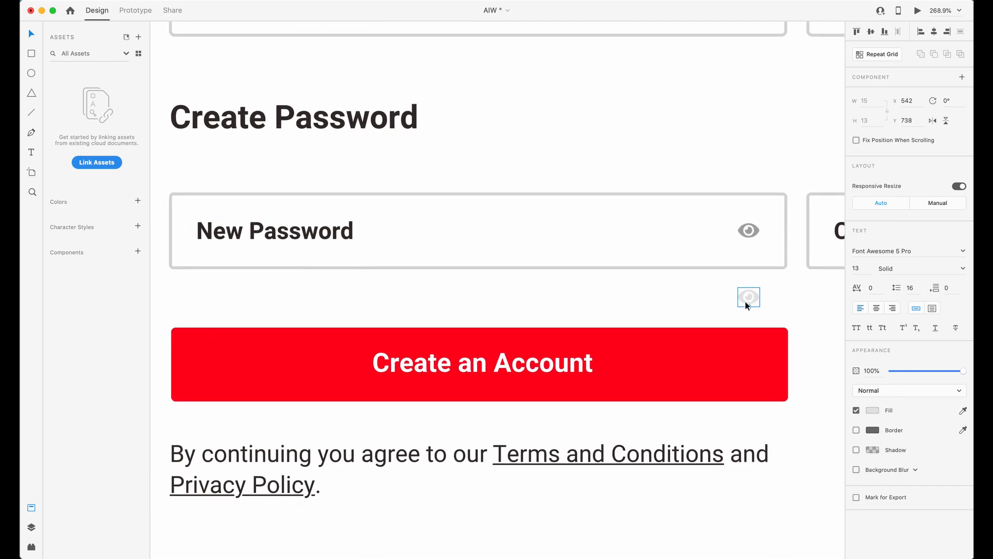
scroll(721, 302, "down", 1)
scroll(720, 301, "right", 1)
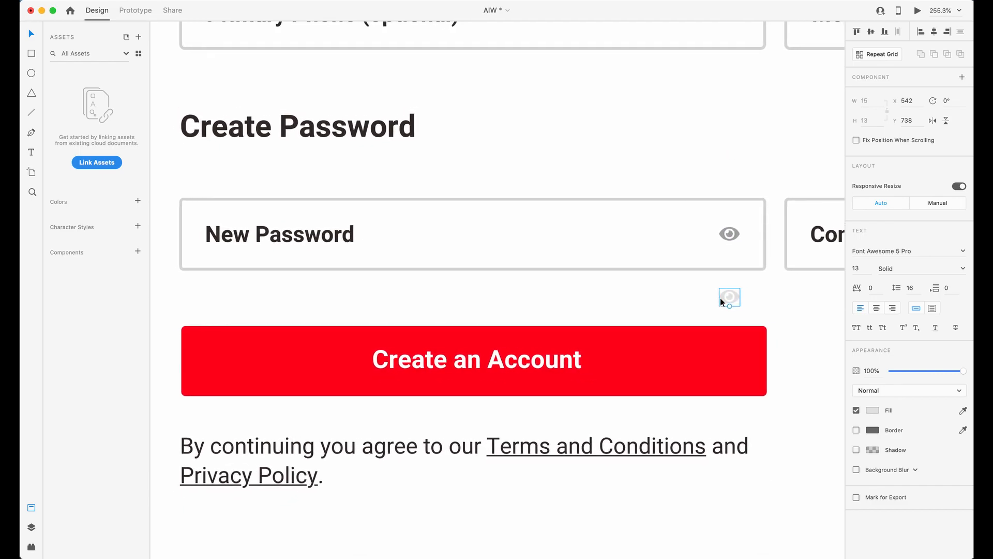
Place the light eye icon in the New Password field in place of the darker one, and clear the selection.
left_click_drag(727, 302, 733, 242)
scroll(731, 241, "down", 4)
scroll(730, 243, "right", 3)
double_click(835, 269)
left_click(727, 346)
scroll(461, 290, "left", 3)
scroll(460, 290, "up", 3)
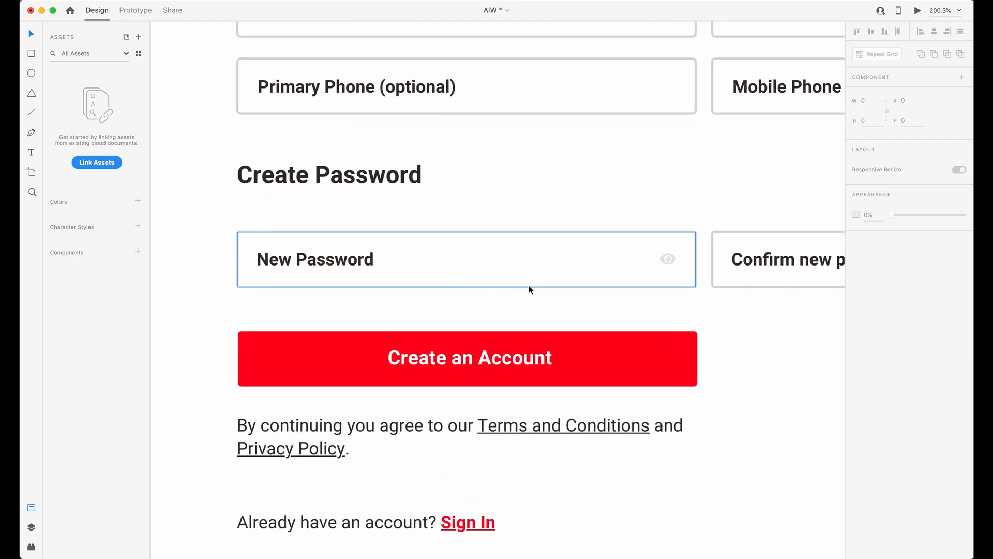
Switch to Webflow and insert a Div Block between the two inputs in the Create password grid.
key("ctrl+Up")
left_click(320, 300)
scroll(339, 480, "down", 2)
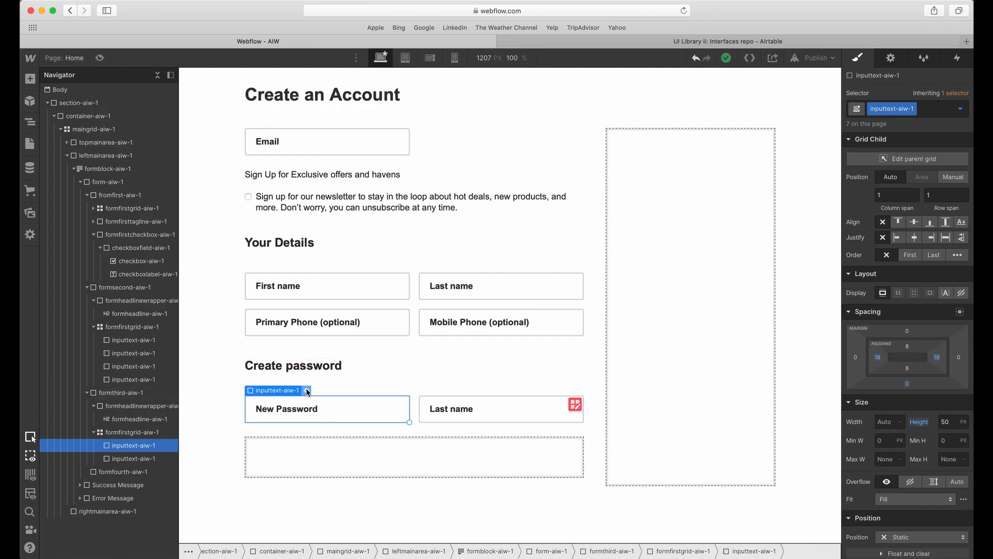
left_click(30, 79)
left_click_drag(66, 270, 309, 440)
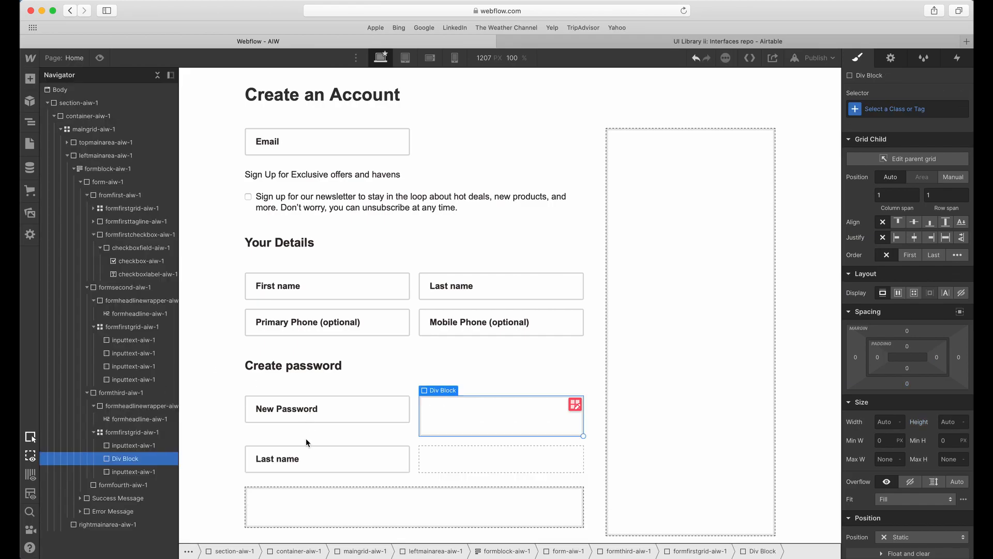
Give the new Div Block in the password grid the class inputwrapper-aiw-1.
left_click(929, 111)
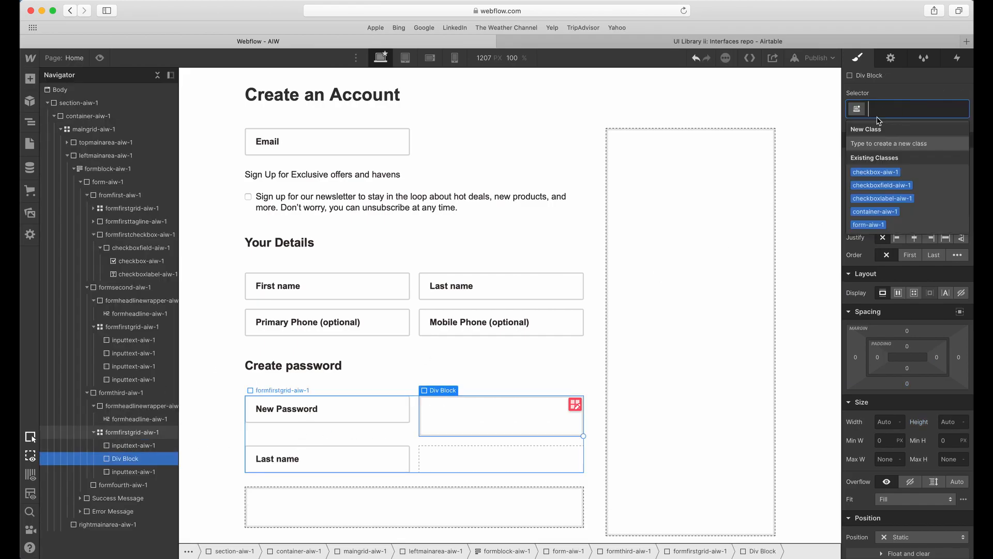
left_click(401, 401)
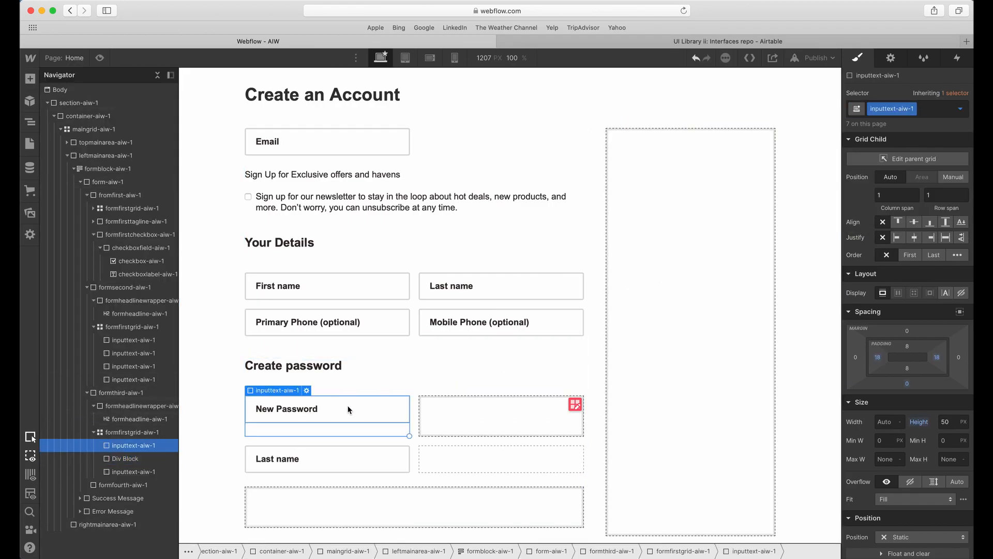
left_click(429, 414)
left_click(905, 111)
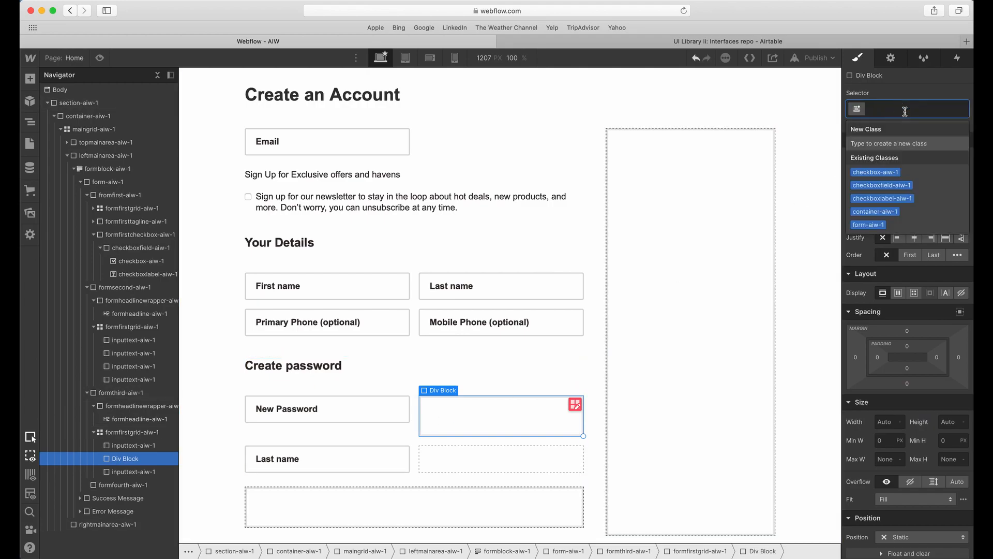
type("inou")
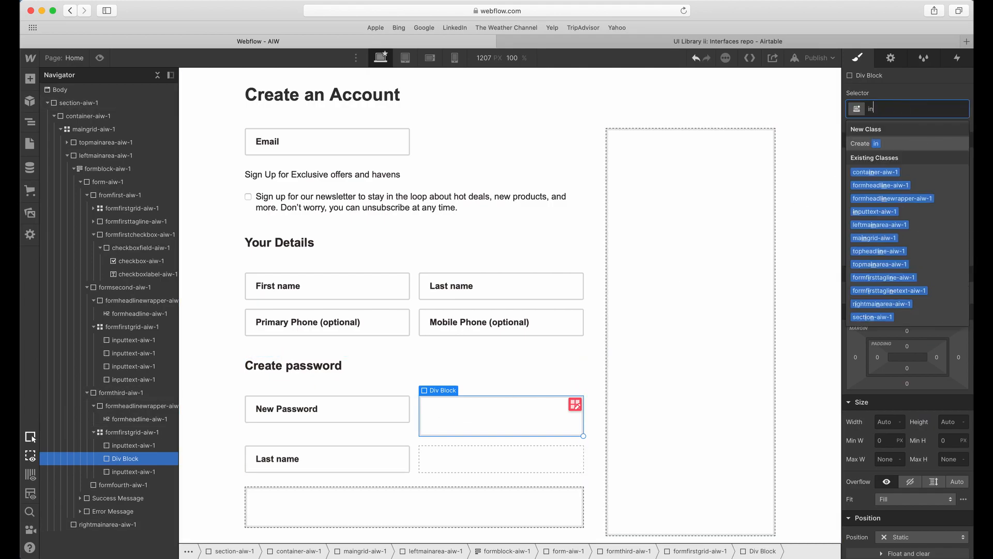
key("BackSpace")
key("BackSpace")
type("putwrapper-")
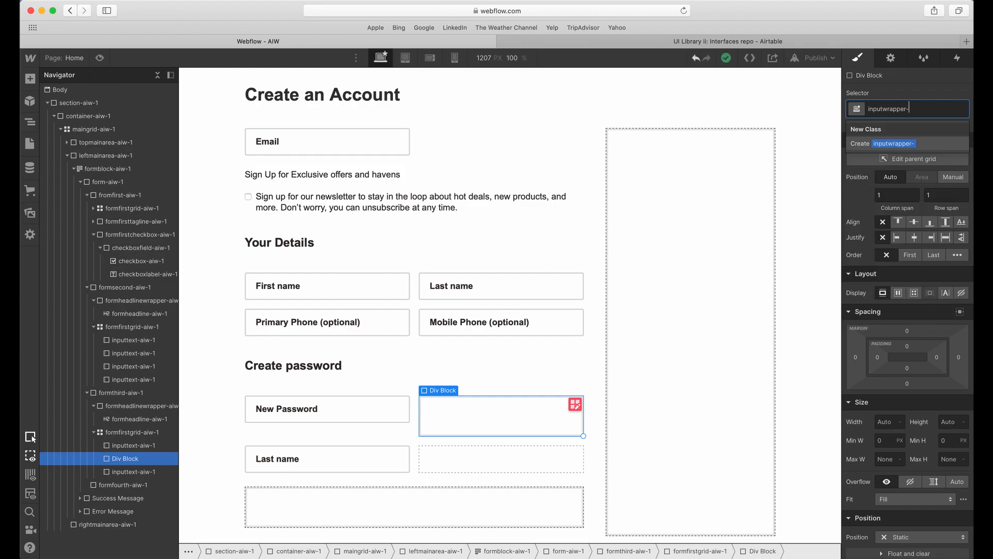
type("aiw-1")
key("Return")
Set the position of inputwrapper-aiw-1 to Relative.
scroll(895, 423, "down", 3)
left_click(895, 423)
left_click(896, 435)
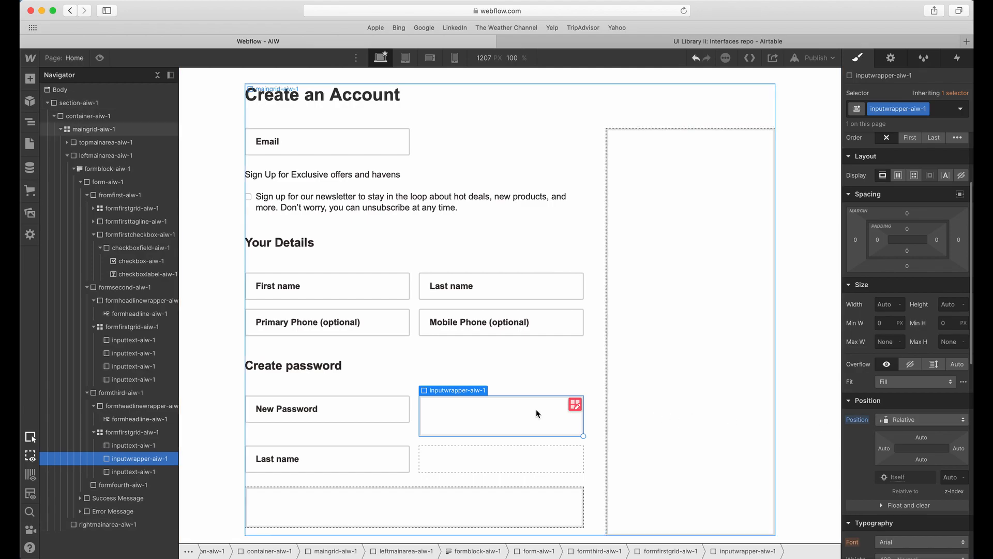
Nest the New Password input inside the inputwrapper-aiw-1 div.
left_click(131, 447)
left_click_drag(131, 448, 126, 459)
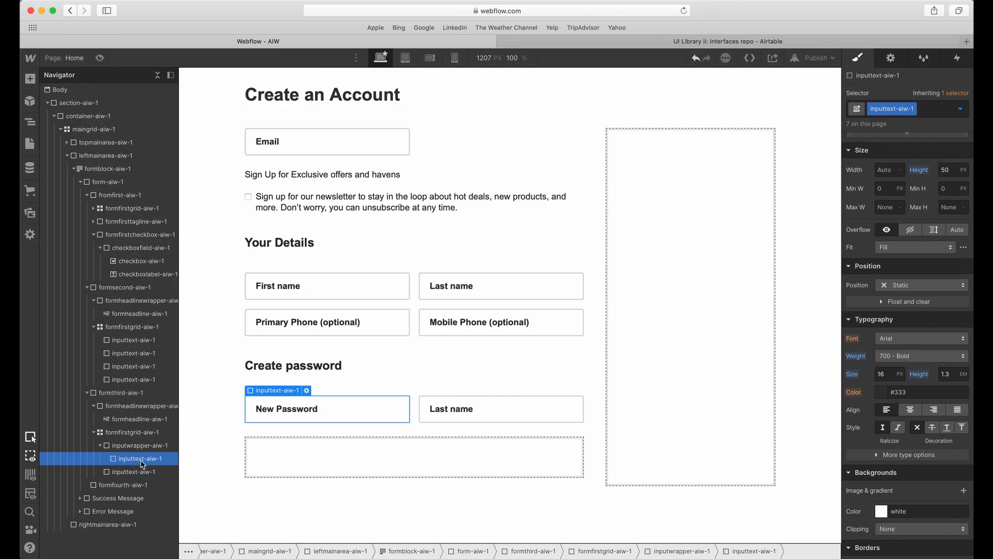
left_click(140, 445)
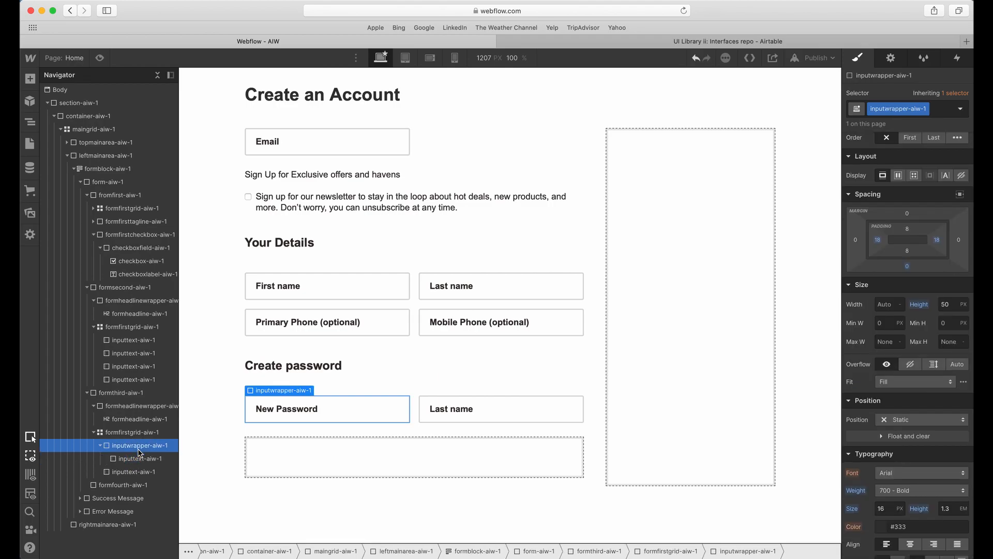
Insert a Div Block inside inputwrapper-aiw-1, directly after the New Password input.
left_click(150, 456)
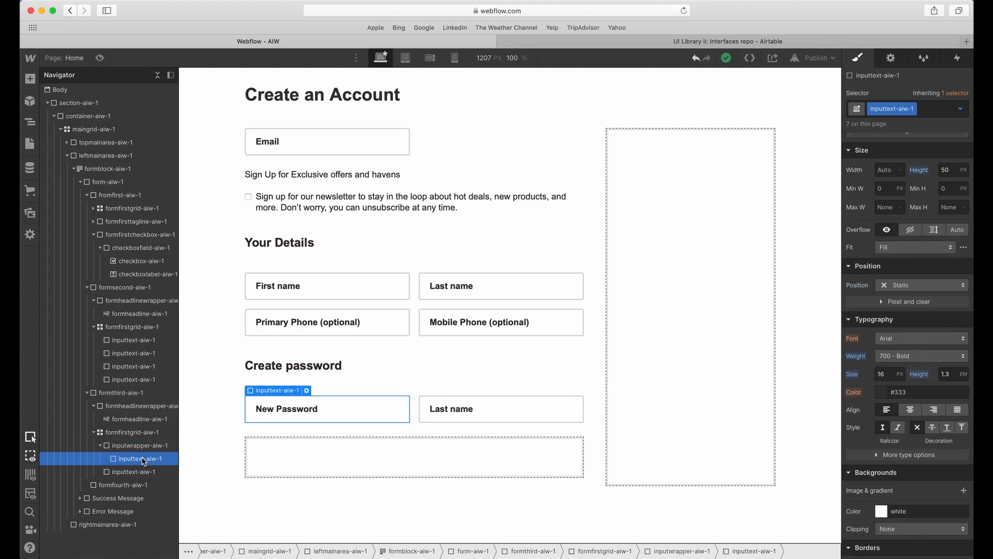
left_click(29, 79)
left_click(62, 274)
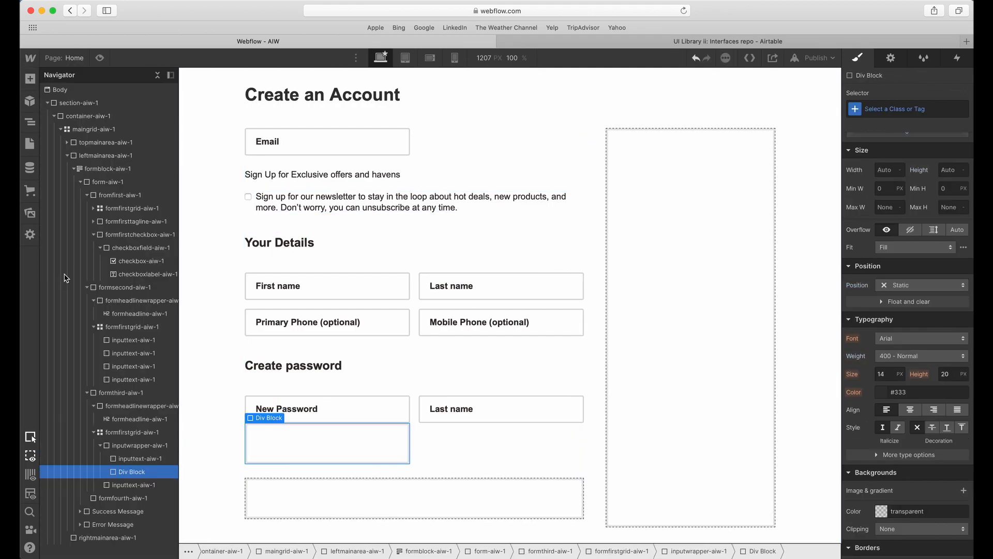
Give the Div Block beneath the New Password input the class inputpasscover-aiw-1.
left_click(906, 109)
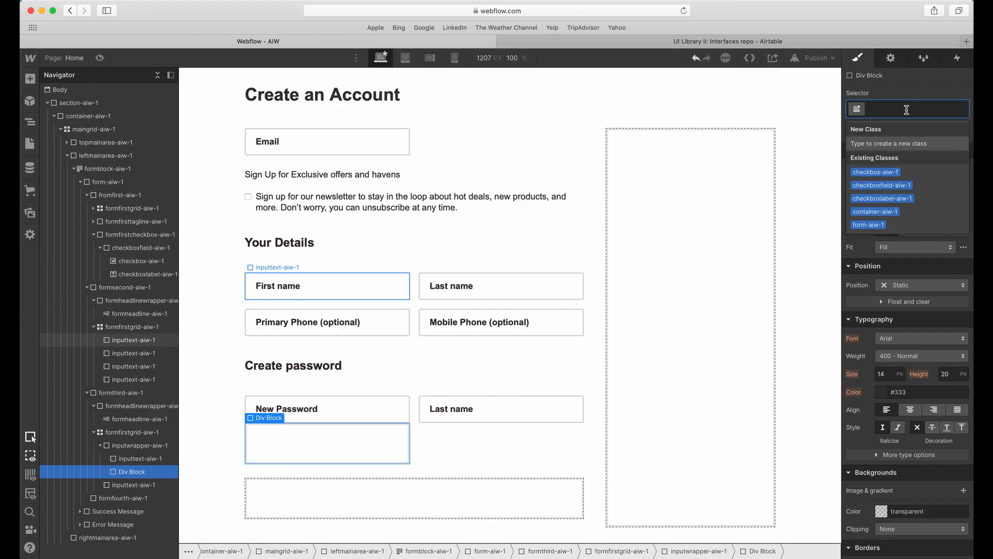
type("inoput")
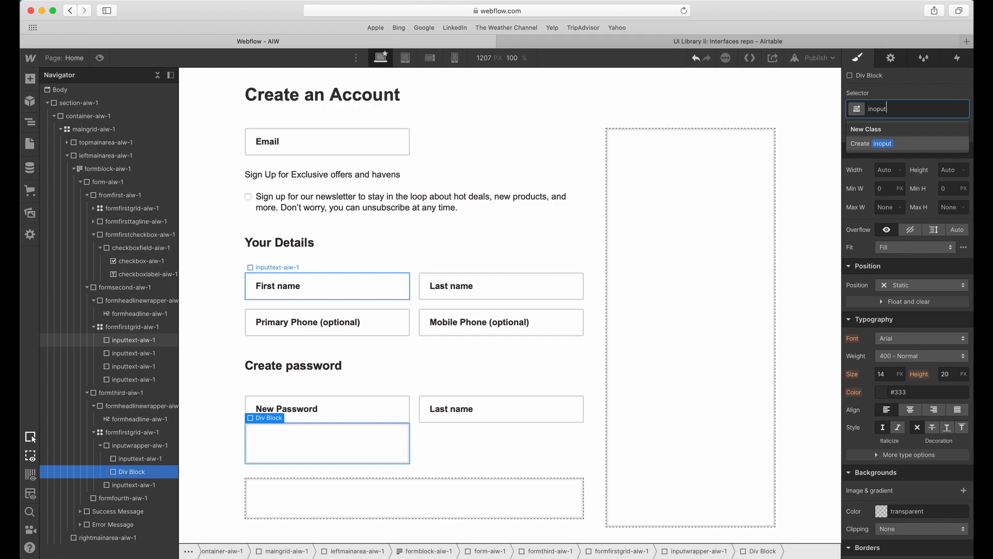
key("BackSpace")
key("BackSpace")
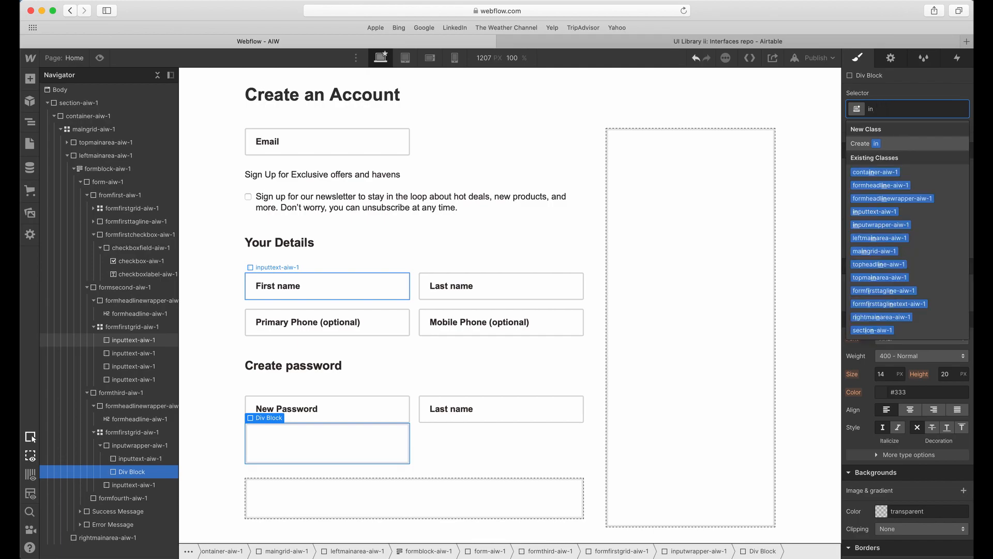
type("putpas")
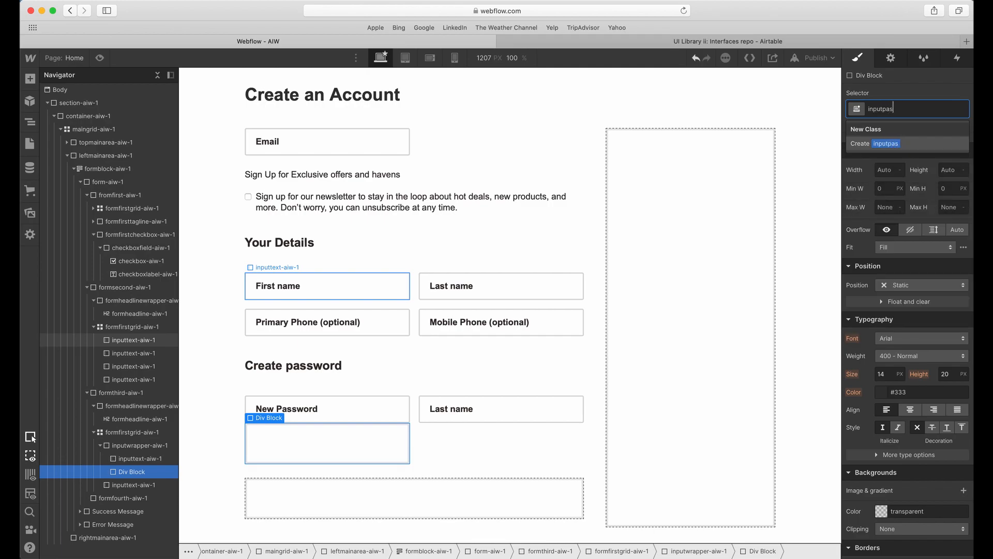
type("scover-aiw-1")
key("Return")
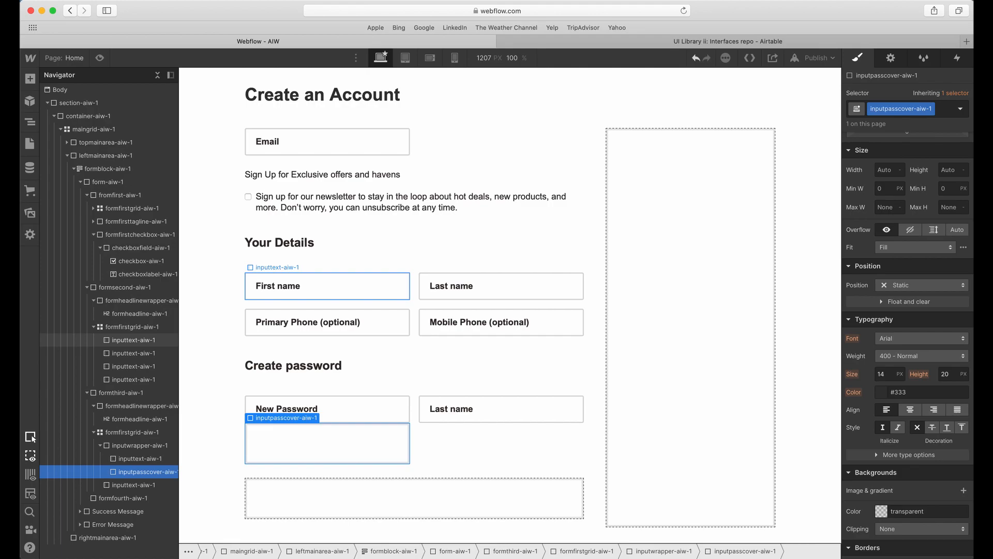
Position inputpasscover-aiw-1 absolutely, anchored along the right side of its wrapper with 0% top, right and bottom offsets.
scroll(887, 341, "up", 1)
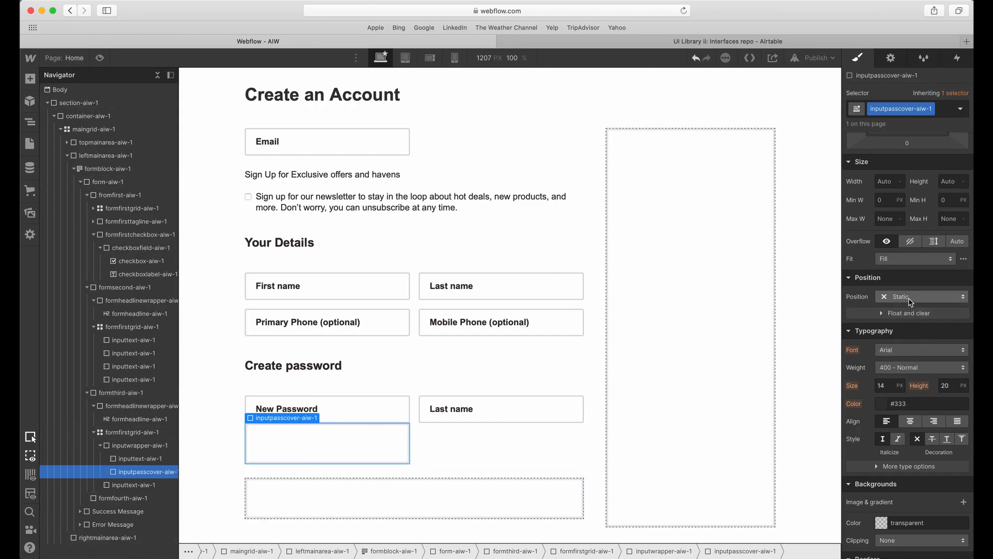
left_click(926, 296)
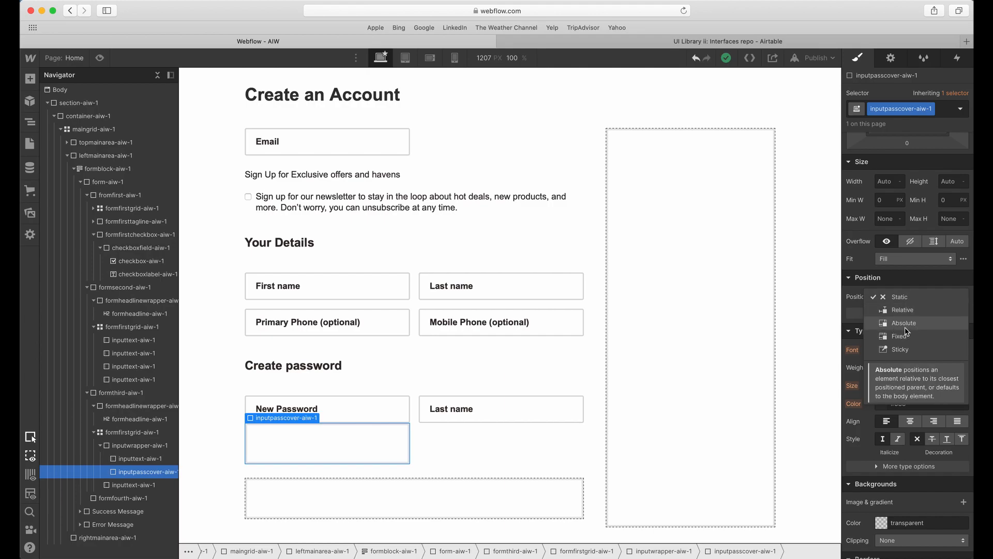
left_click(910, 323)
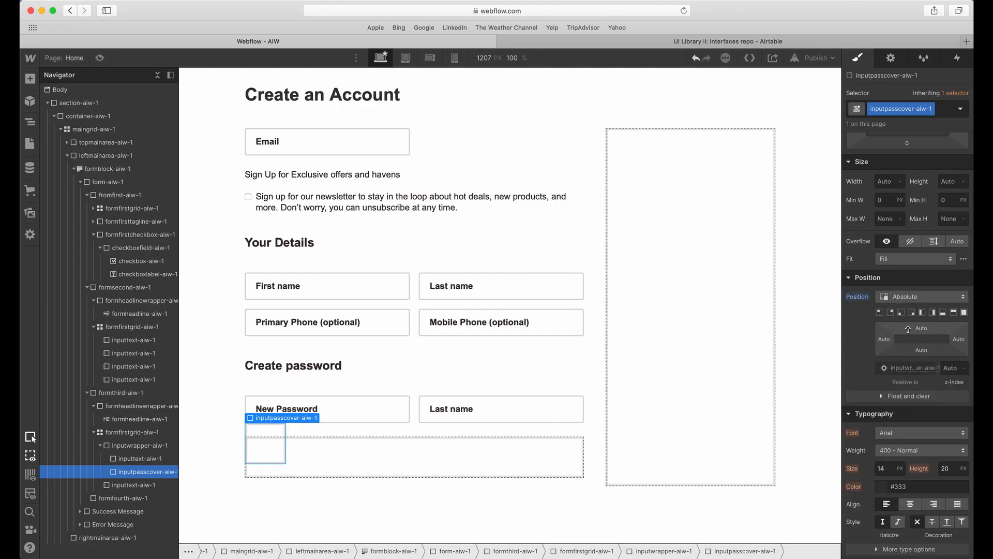
left_click(933, 313)
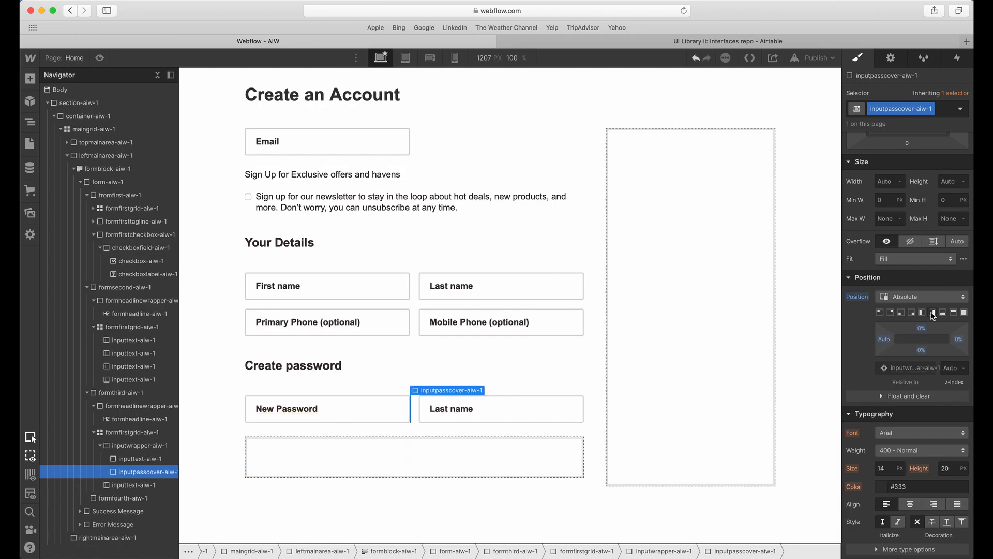
Set the width and height of inputpasscover-aiw-1 to 50 px each.
scroll(891, 331, "up", 3)
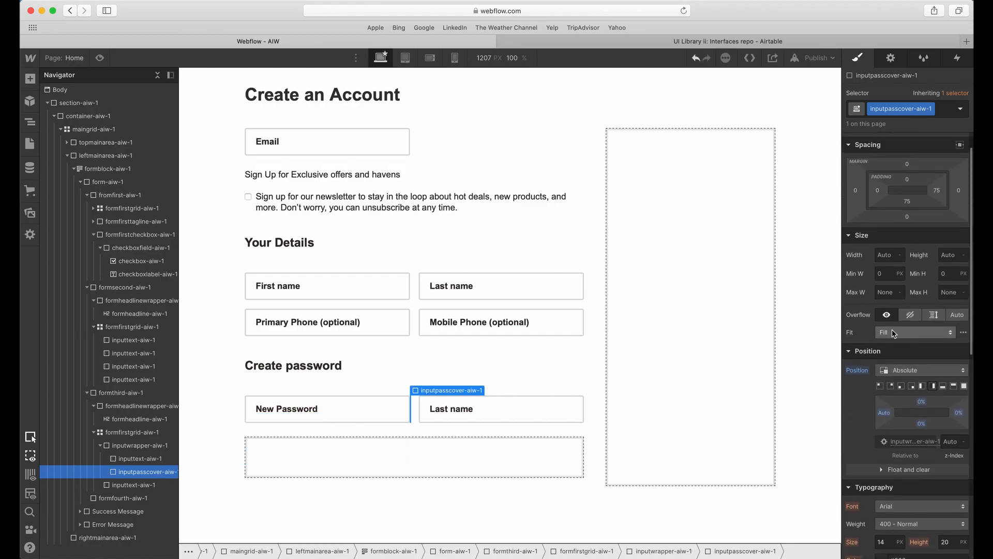
scroll(906, 310, "up", 1)
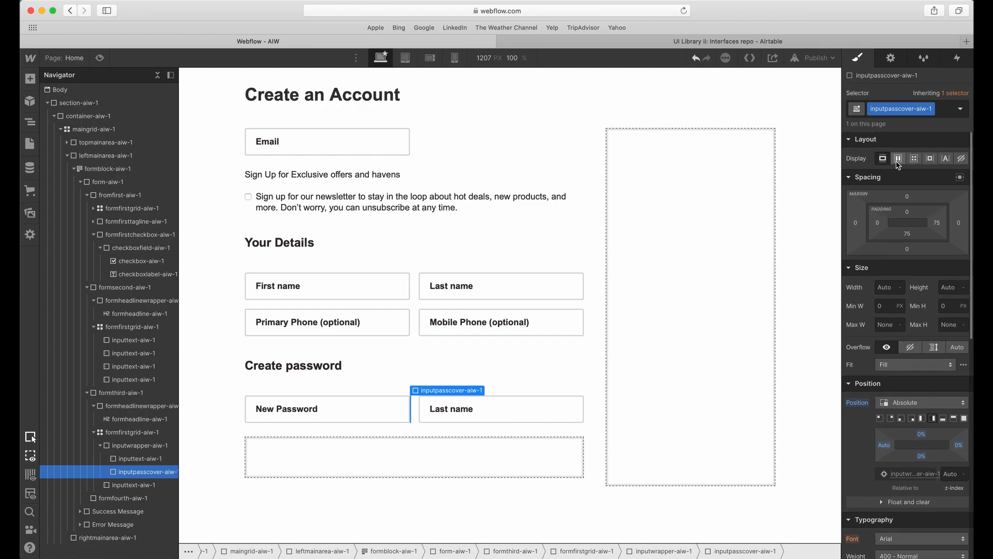
left_click(889, 287)
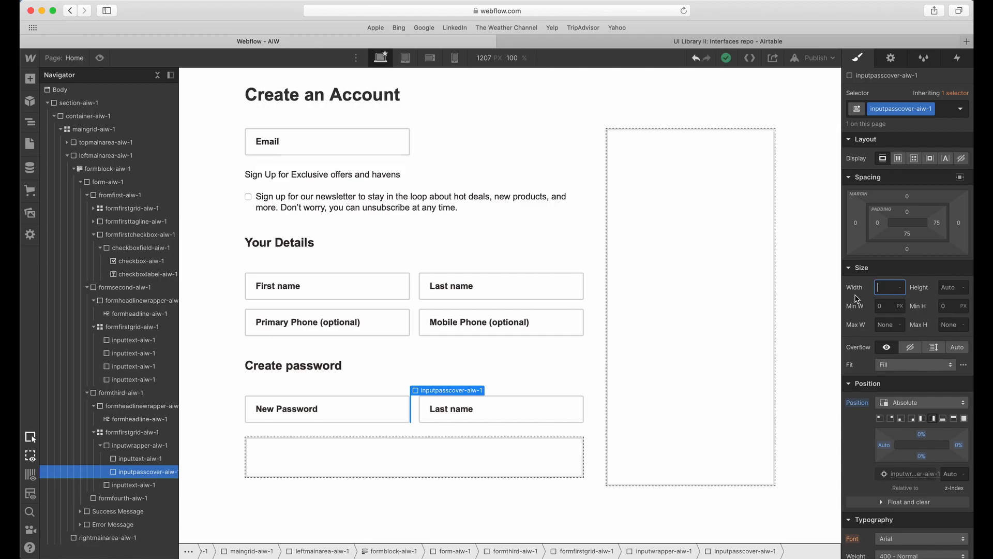
type("50")
key("Tab")
type("50")
key("Tab")
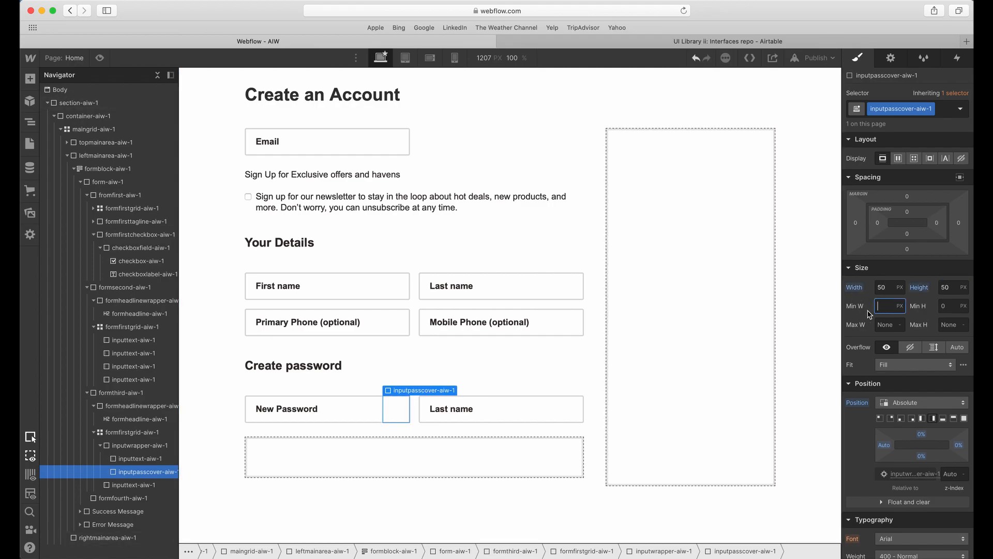
Set the z-index of inputpasscover-aiw-1 to 3 and select the New Password input.
scroll(890, 339, "down", 3)
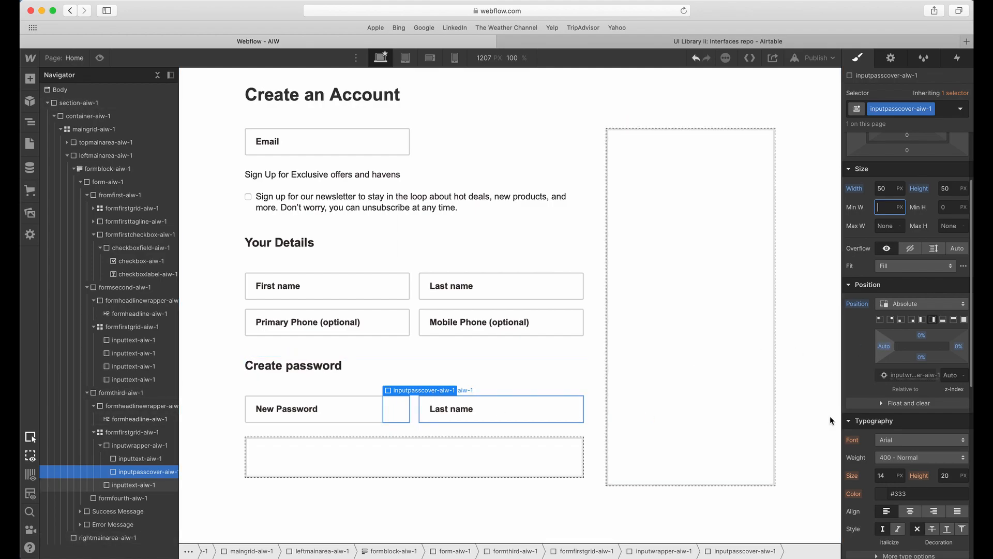
left_click(951, 375)
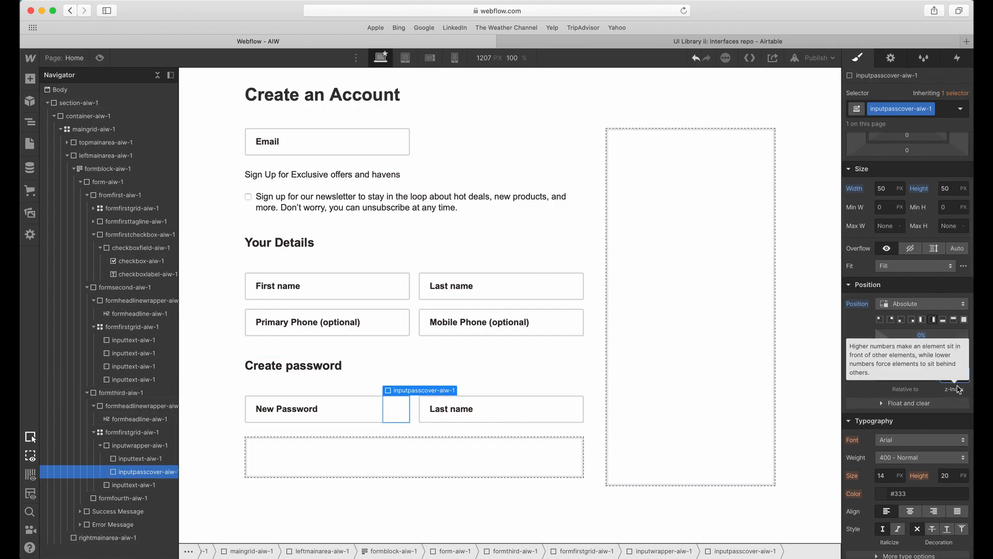
type("3")
key("Return")
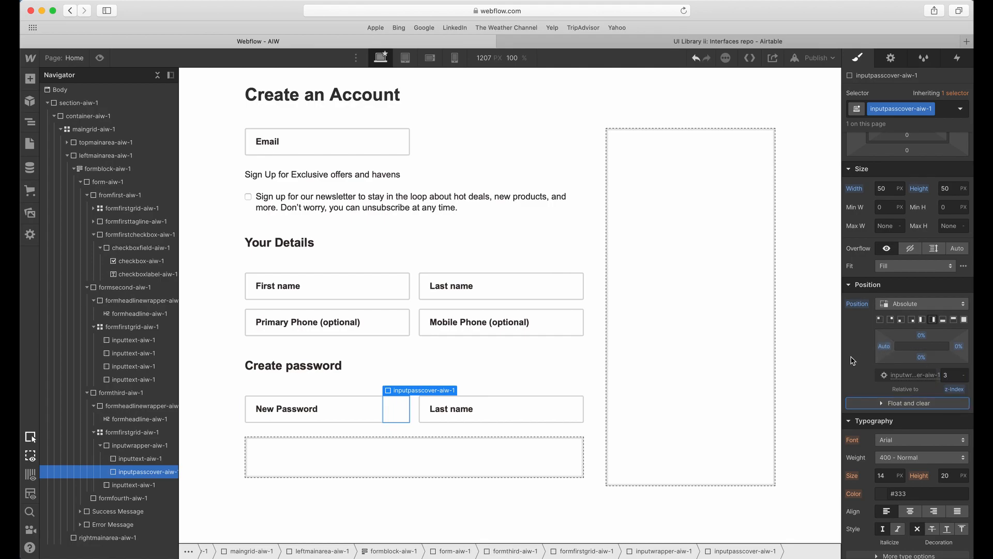
left_click(359, 415)
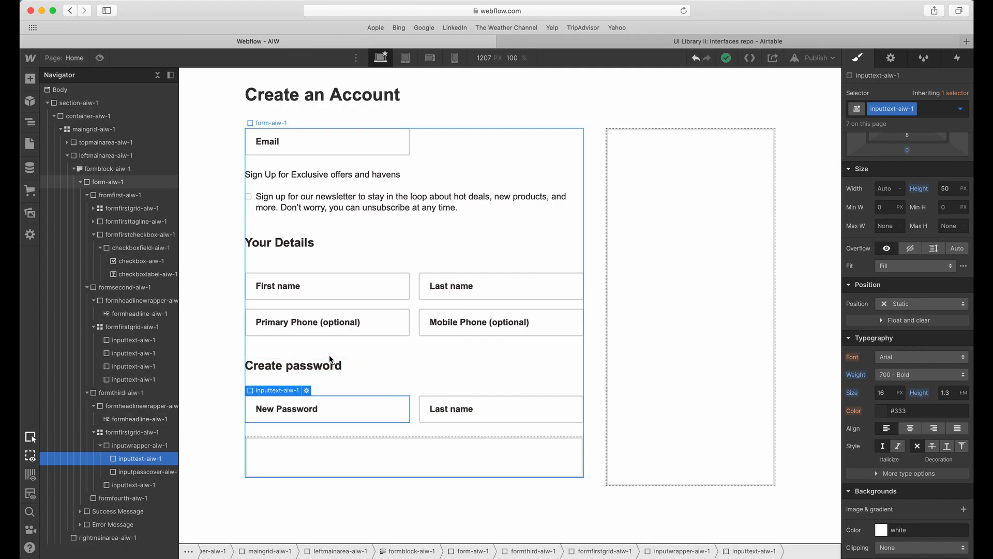
Try a dark red #972222 background on the shared inputtext-aiw-1 class and undo it.
left_click(322, 323)
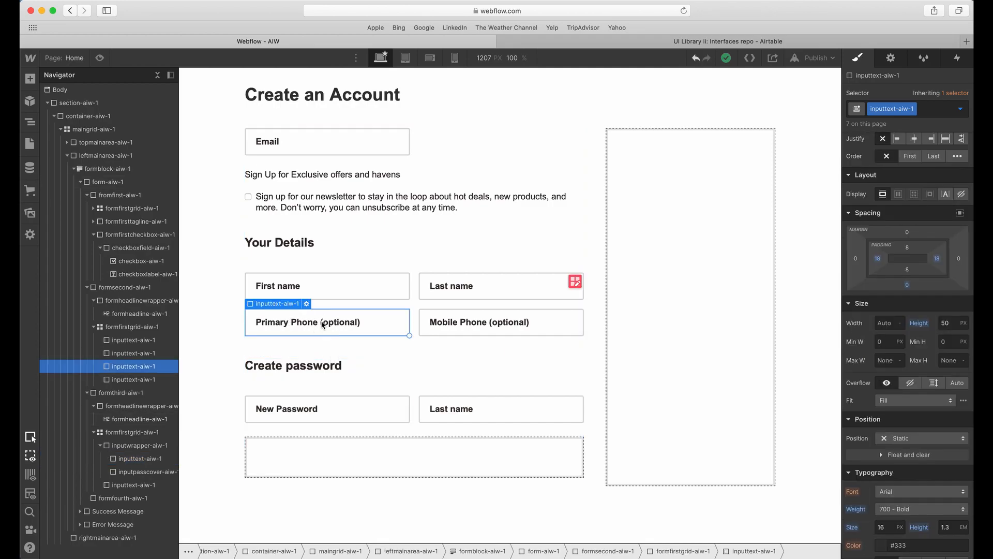
left_click(297, 411)
left_click(331, 332)
scroll(897, 397, "down", 2)
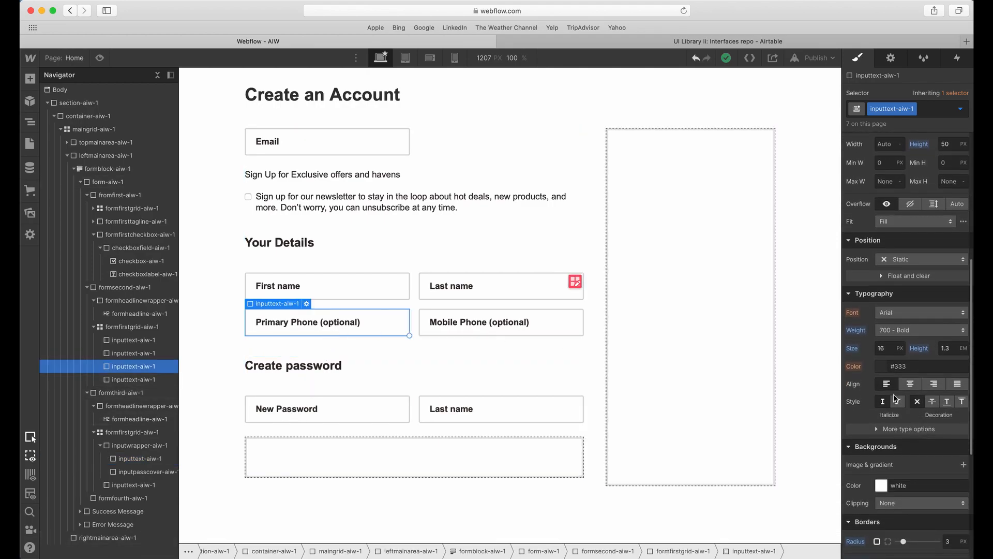
left_click(881, 485)
left_click(917, 343)
left_click(940, 342)
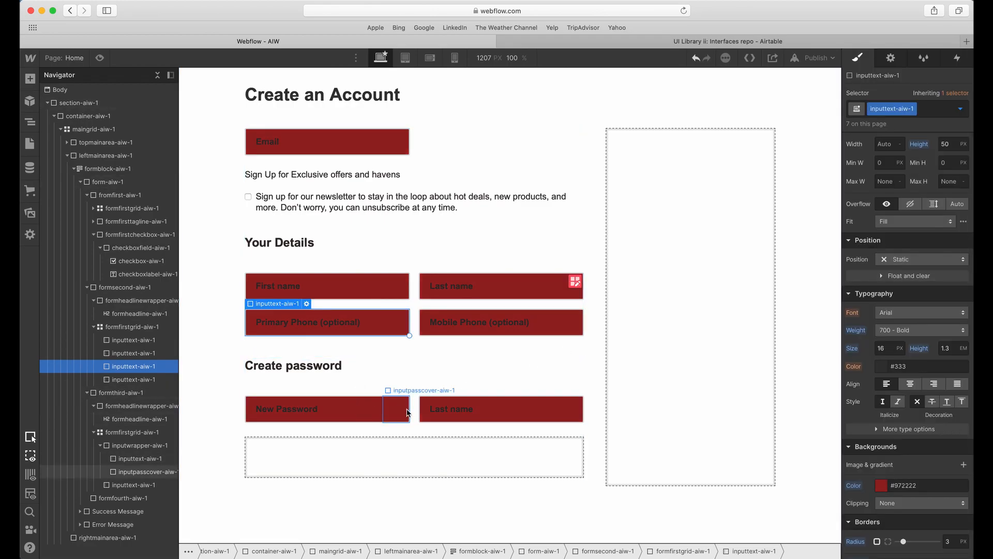
key("super+z")
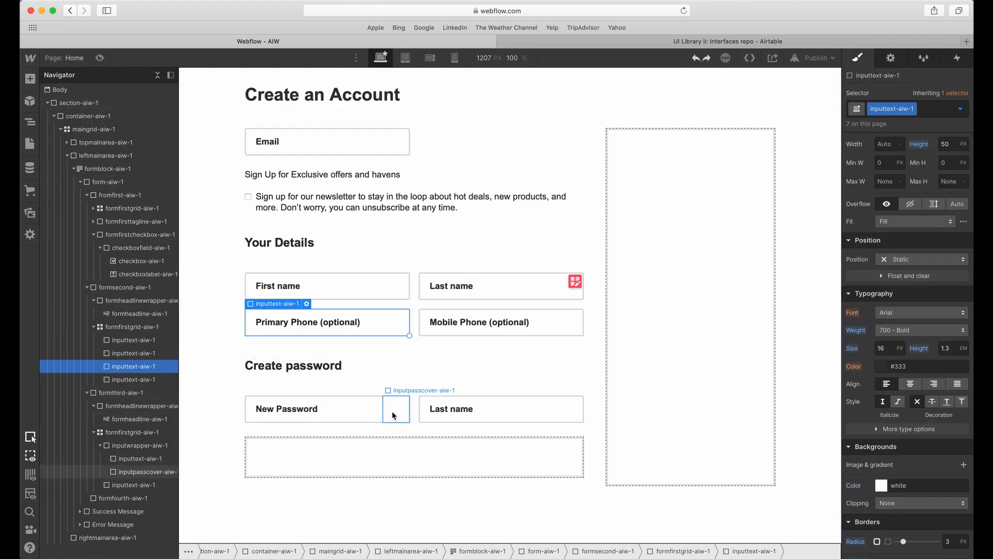
Duplicate the inputtext-aiw-1 class on the New Password input.
left_click(333, 408)
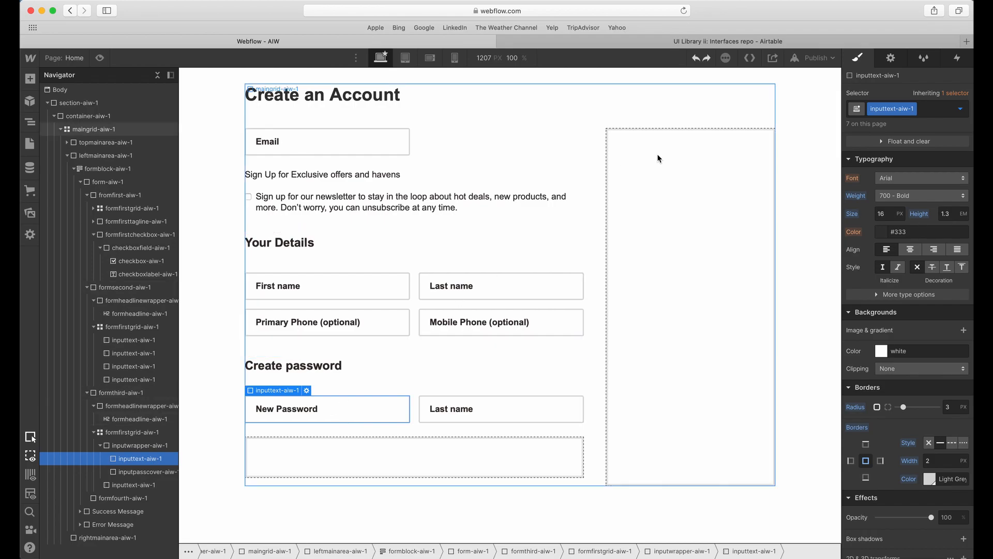
left_click(914, 109)
left_click(901, 138)
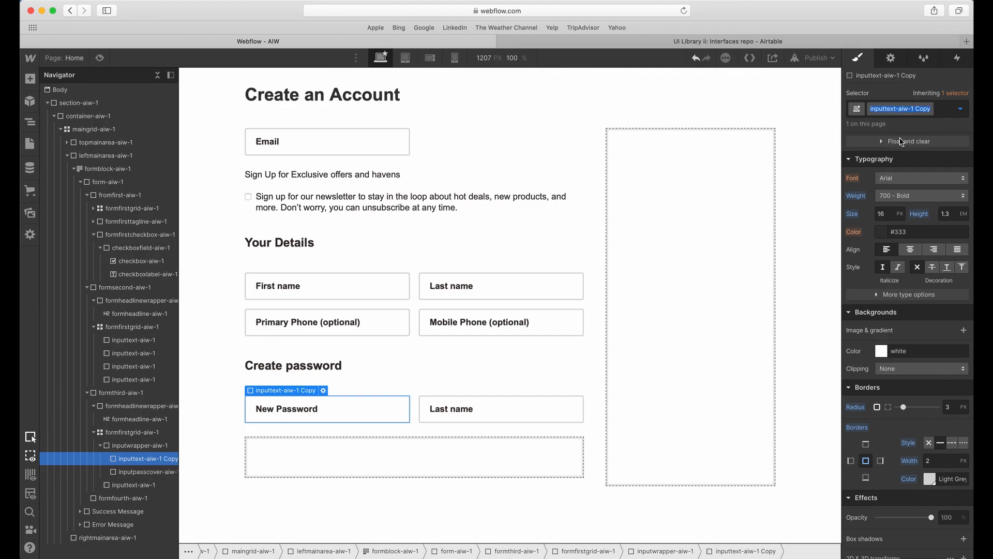
Rename the New Password input's duplicated class to inputpassword-aiw-1.
key("Right")
key("BackSpace")
key("BackSpace")
key("BackSpace")
key("BackSpace")
key("BackSpace")
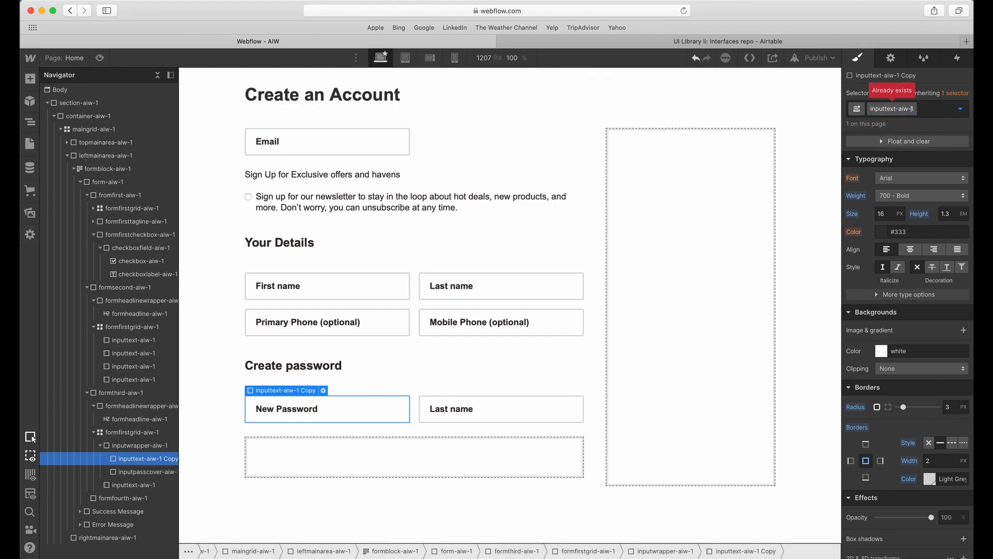
key("Left")
key("Left")
key("Left")
key("Left")
key("Left")
key("BackSpace")
key("BackSpace")
key("BackSpace")
key("BackSpace")
key("BackSpace")
key("BackSpace")
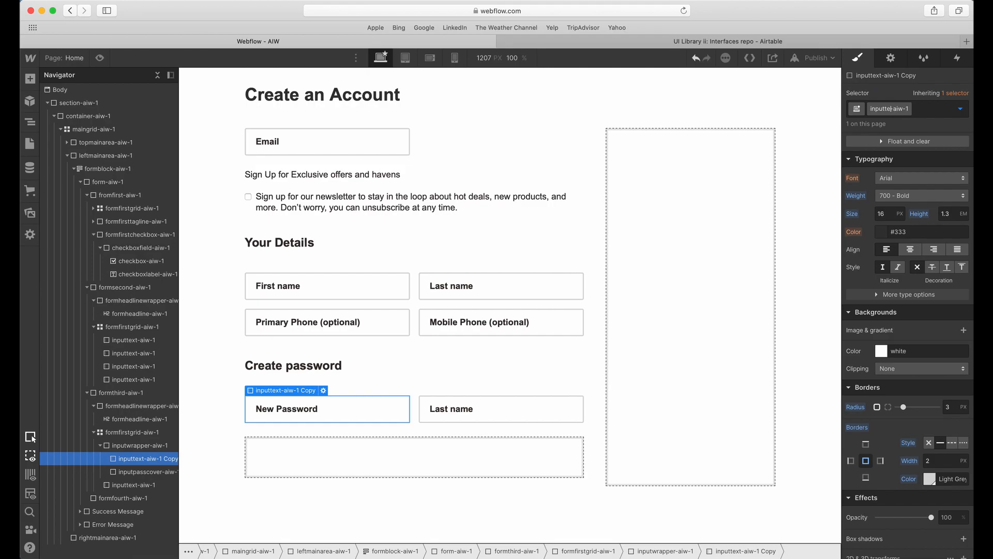
type("tpa")
type("ss")
type("word")
key("Return")
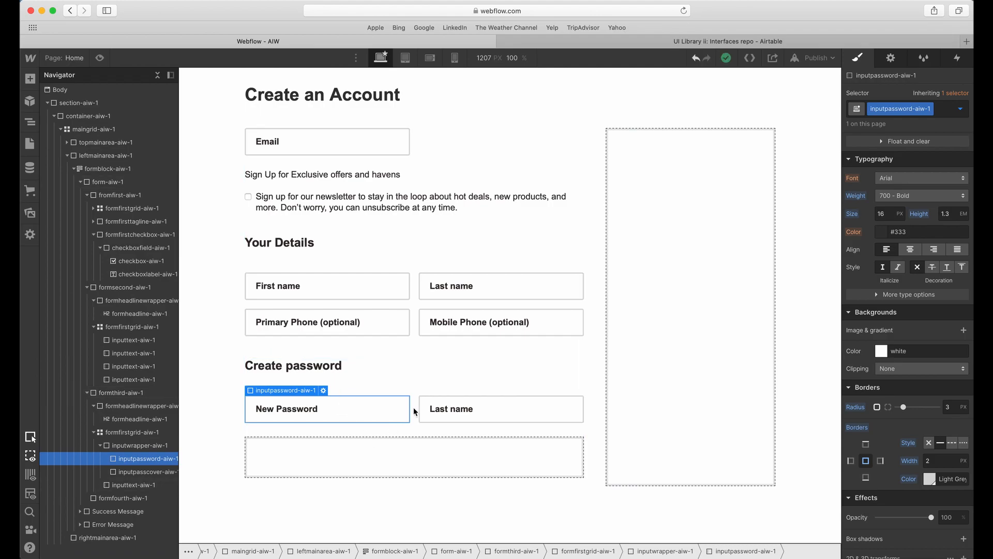
Switch to Adobe XD and export the Confirm new password field's eye icon to the Desktop as an SVG named eye.
key("ctrl+Up")
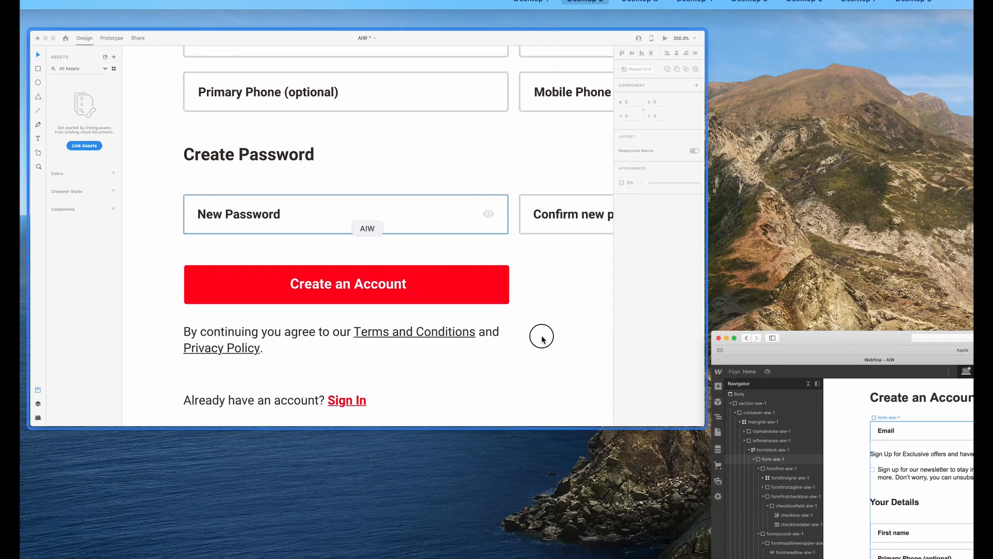
left_click(542, 339)
scroll(619, 333, "right", 10)
left_click(756, 261)
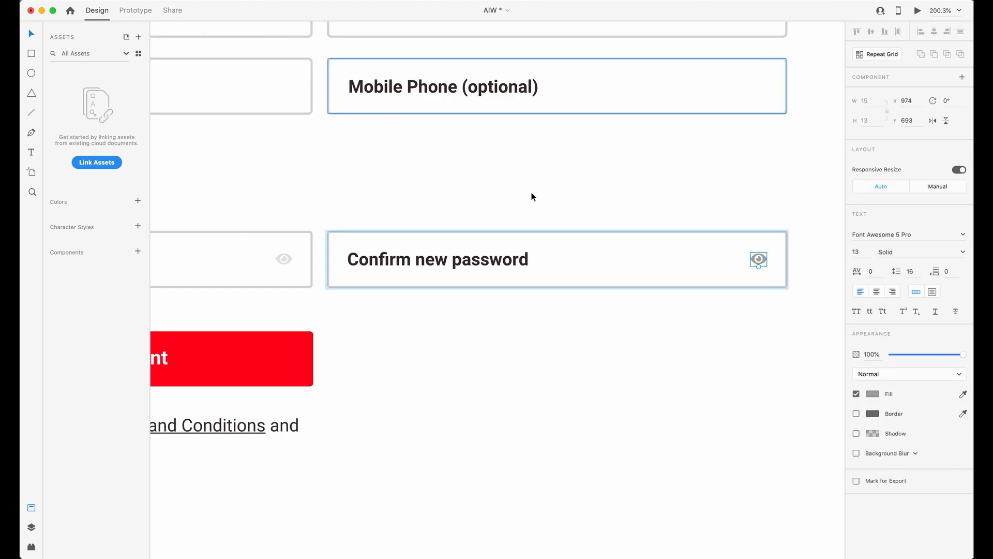
key("super+e")
left_click(300, 151)
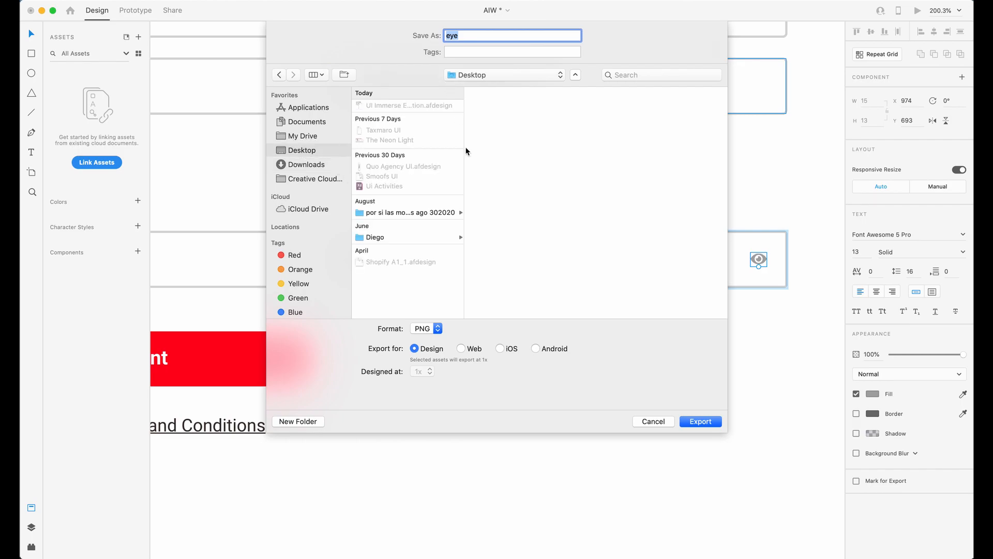
left_click(440, 329)
left_click(443, 337)
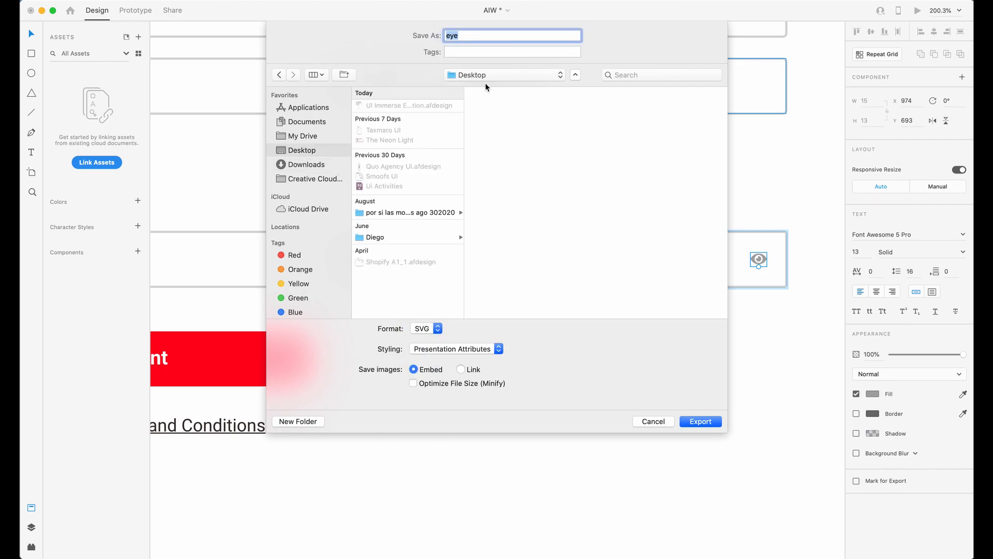
left_click(701, 422)
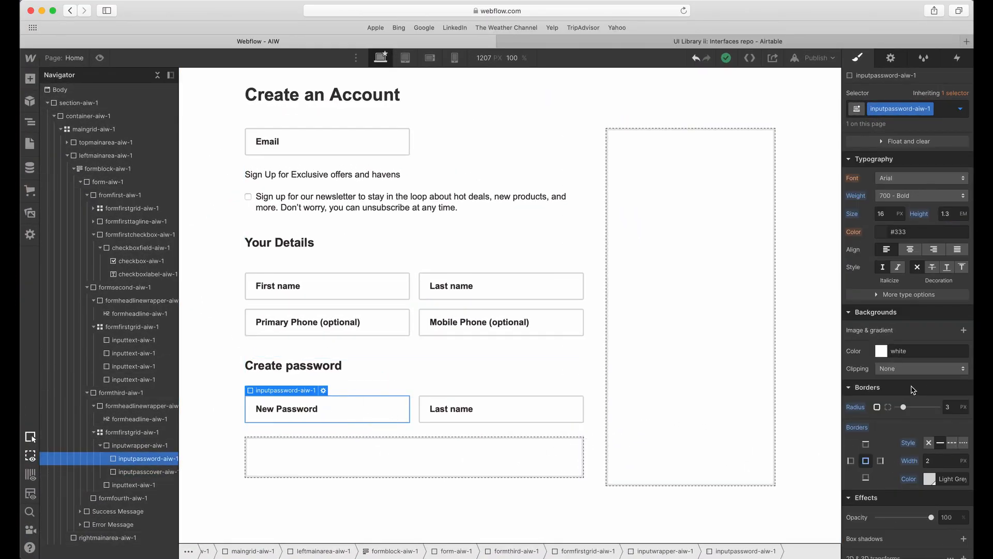
In Webflow, add an untiled background image to inputpassword-aiw-1 at 100% left and 50% top, and dismiss the login notice.
left_click(964, 330)
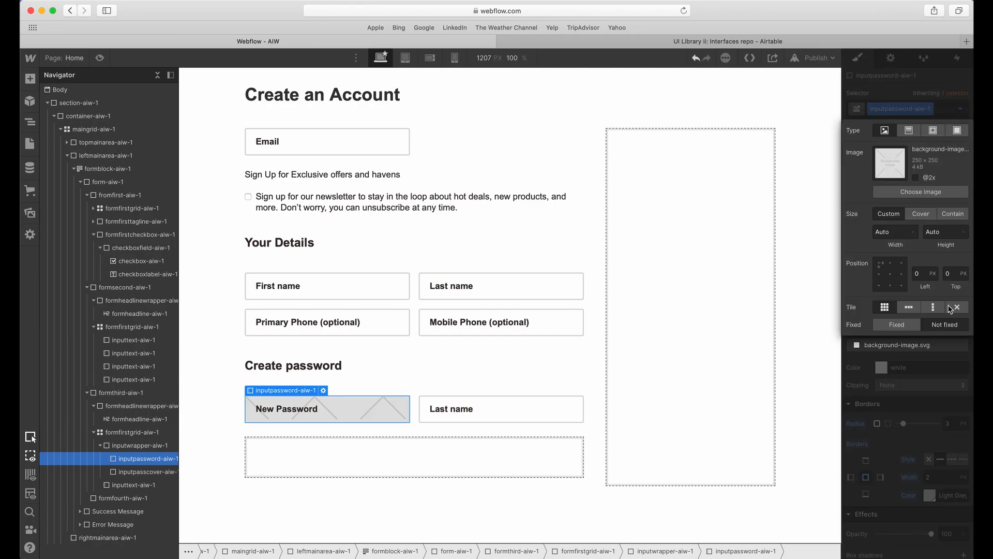
left_click(903, 276)
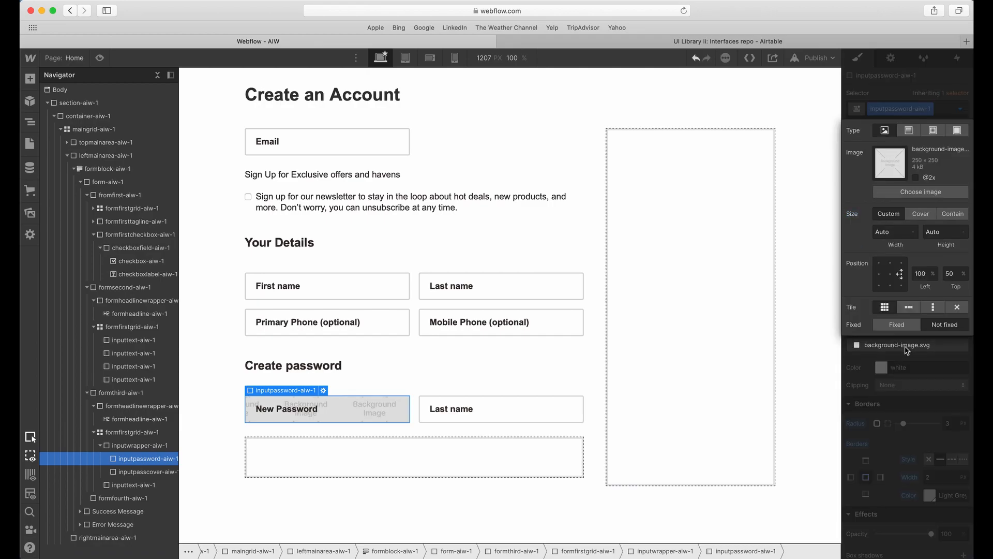
left_click(958, 307)
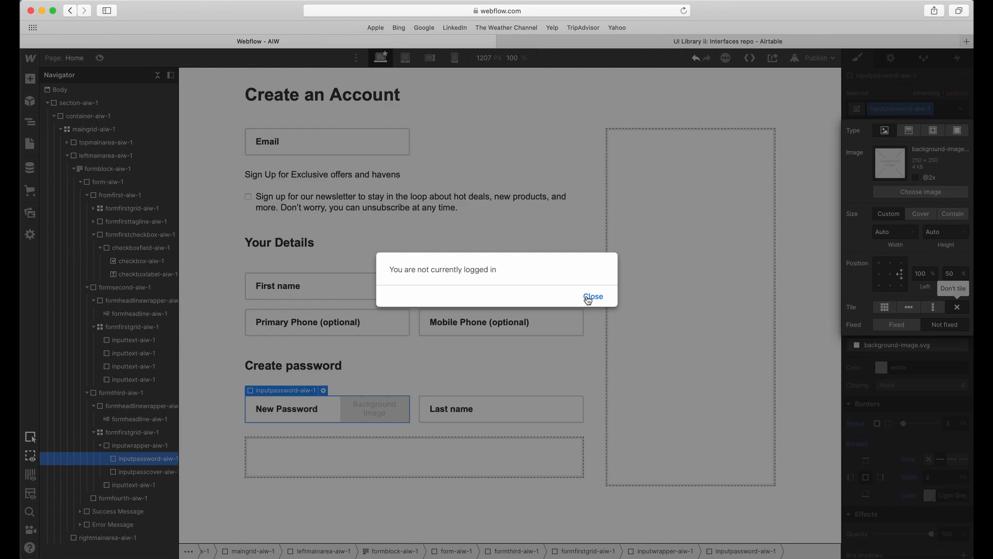
left_click(593, 296)
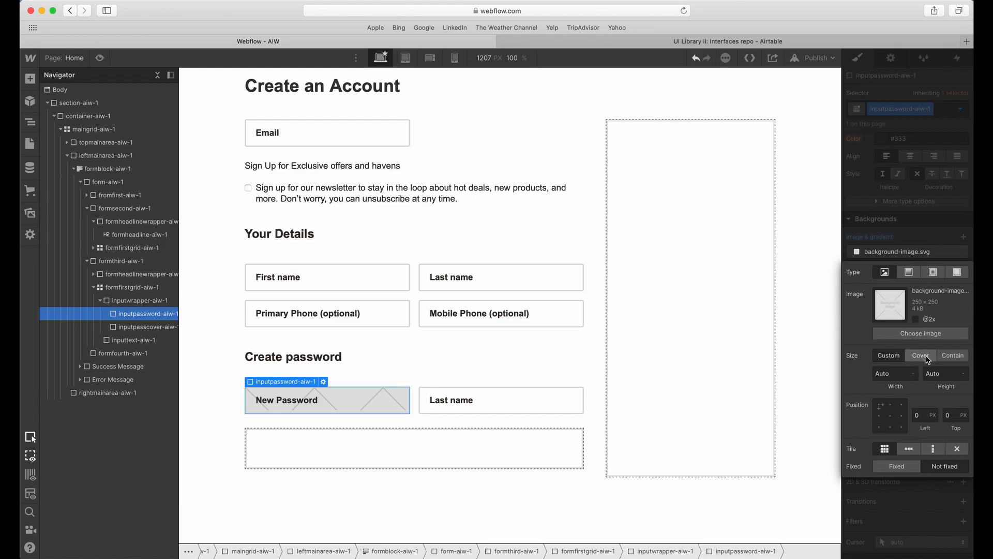
left_click(900, 416)
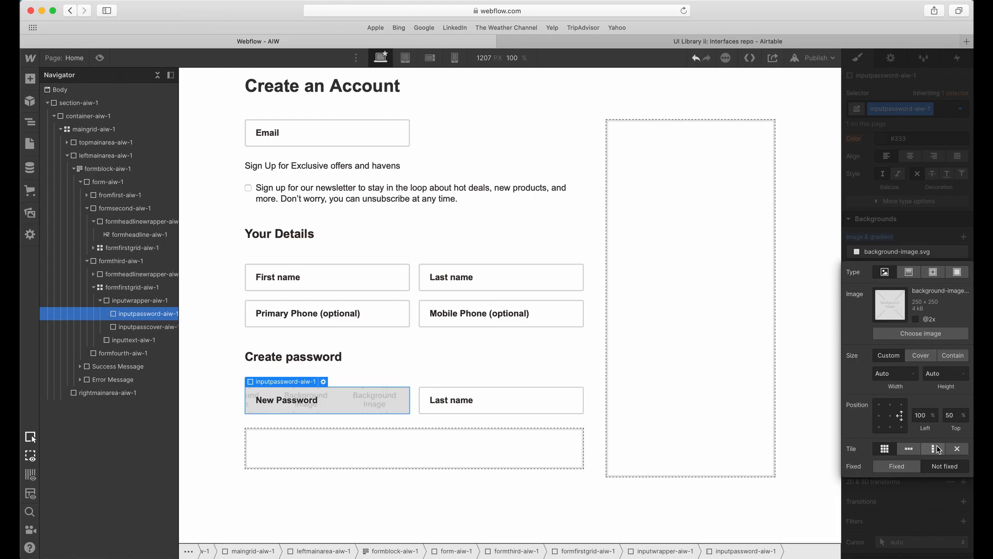
left_click(957, 449)
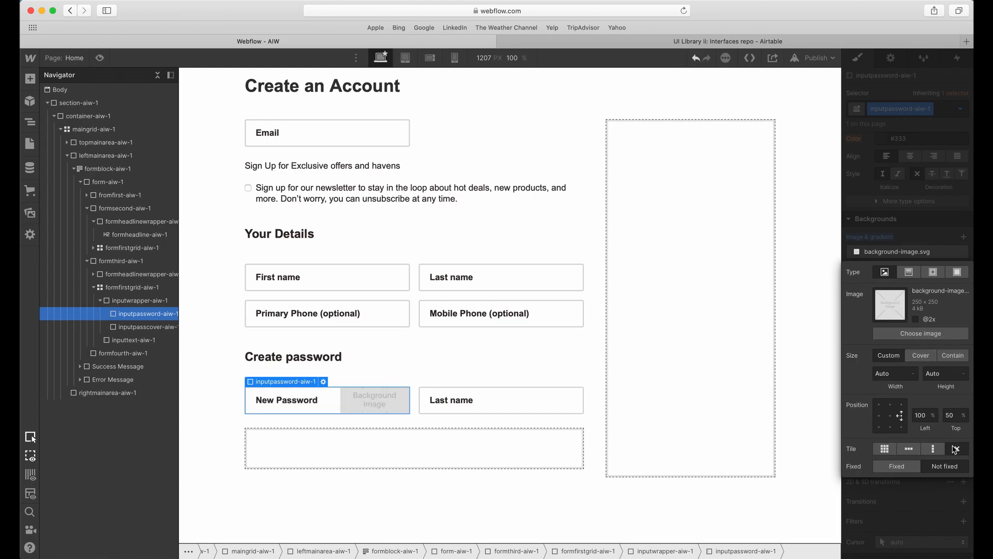
left_click(921, 333)
key("super+Tab")
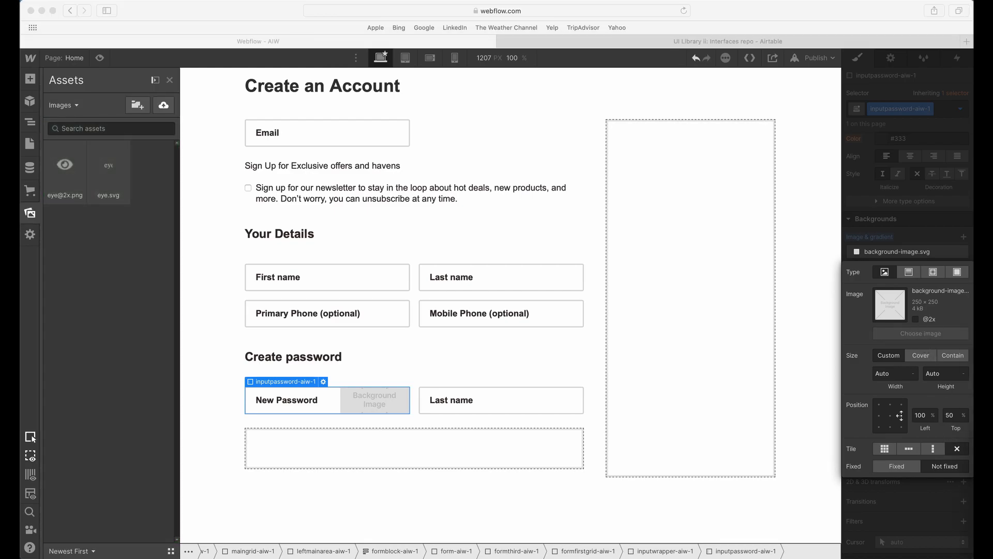
left_click_drag(992, 150, 295, 150)
left_click_drag(118, 234, 118, 234)
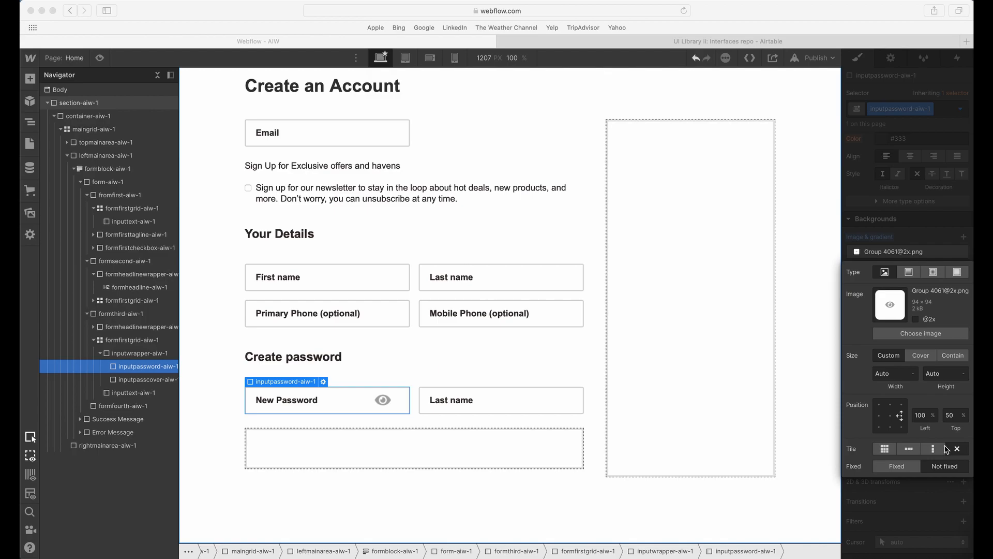
Set the New Password background image's size to Auto width and 44 px height, and close its settings.
left_click(891, 374)
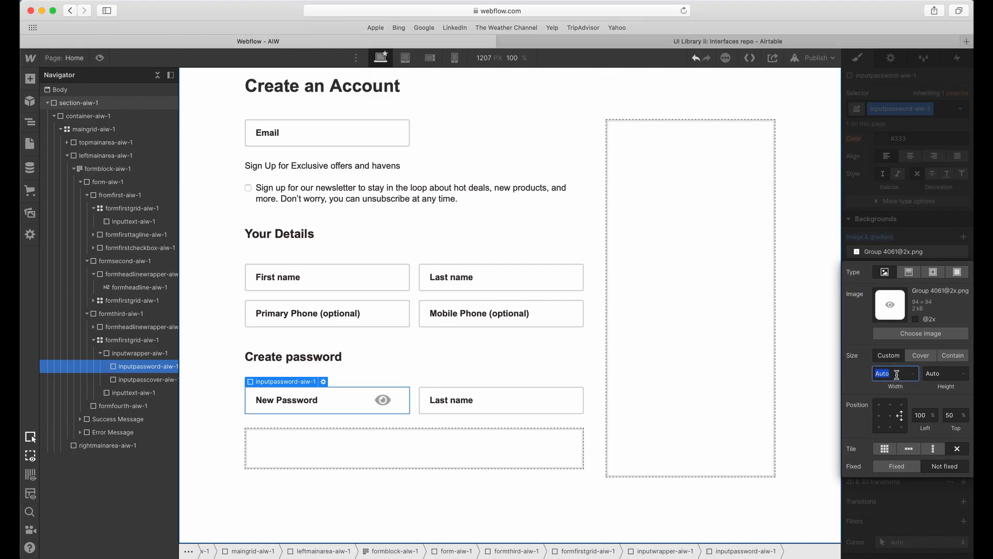
type("44")
key("BackSpace")
key("Tab")
type("44")
key("Tab")
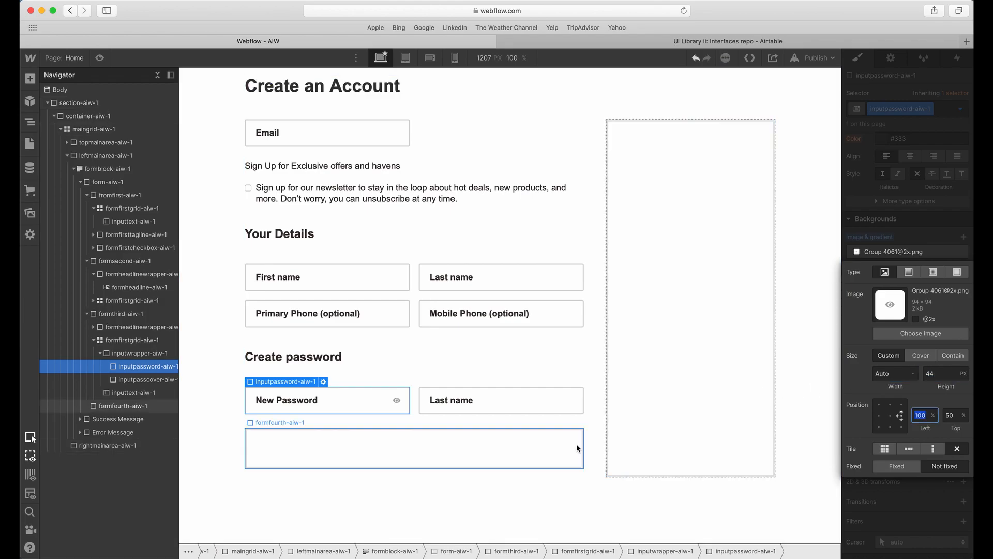
left_click(927, 248)
left_click(395, 362)
left_click(378, 396)
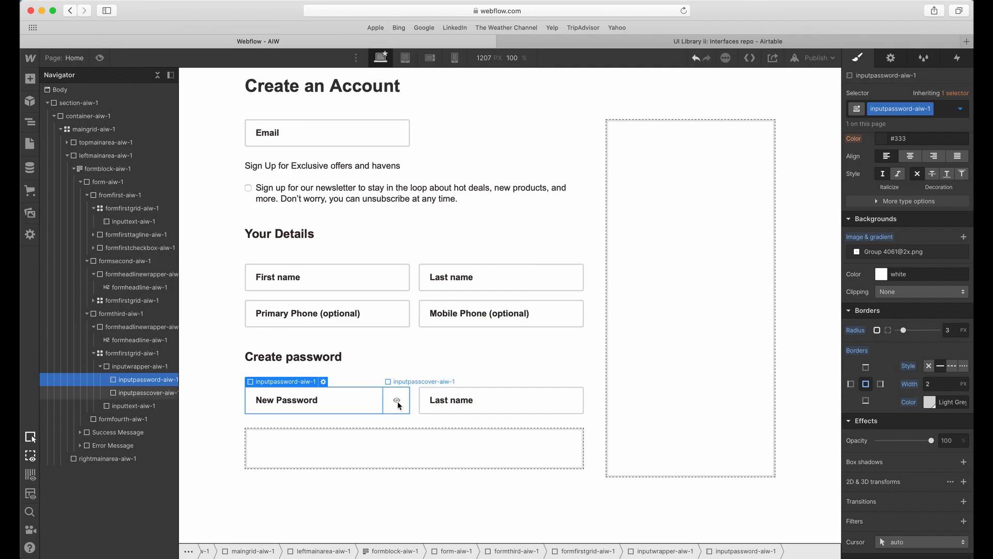
Add an untiled background image to inputpasscover-aiw-1, positioned at 100% left and 50% top.
left_click(397, 401)
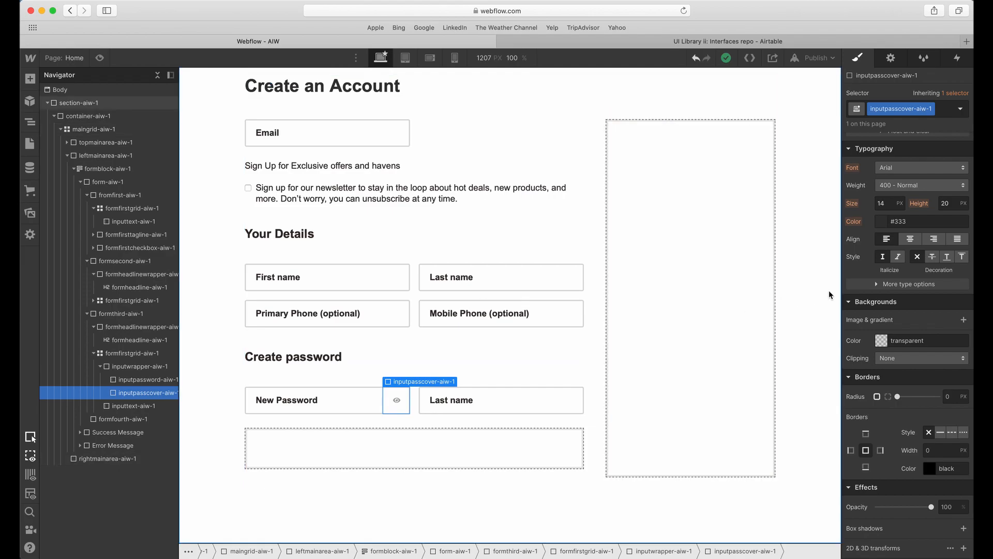
left_click(963, 320)
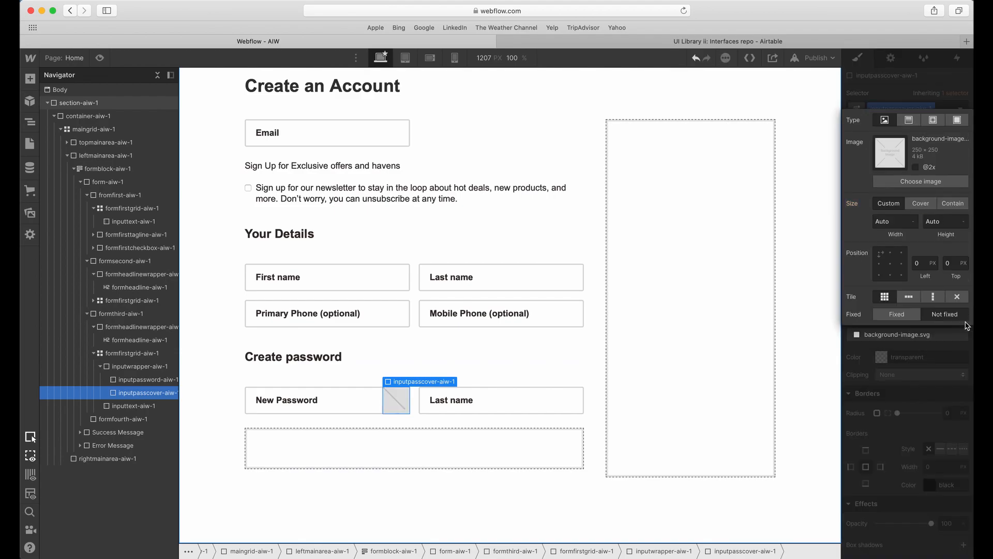
left_click(901, 264)
left_click(954, 299)
Switch to Adobe XD and change the Confirm new password eye icon's fill to dark grey.
key("ctrl+Up")
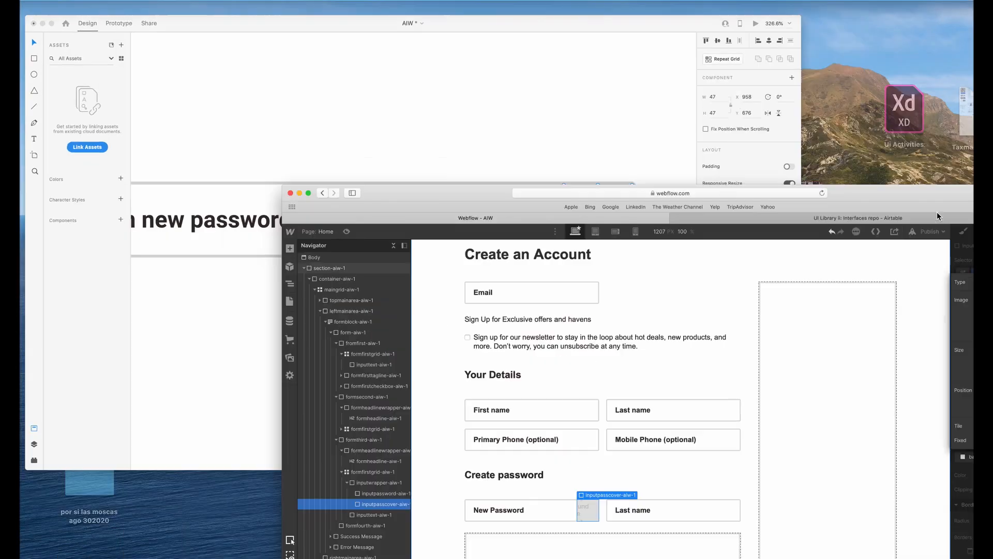
left_click(403, 213)
scroll(721, 256, "down", 1)
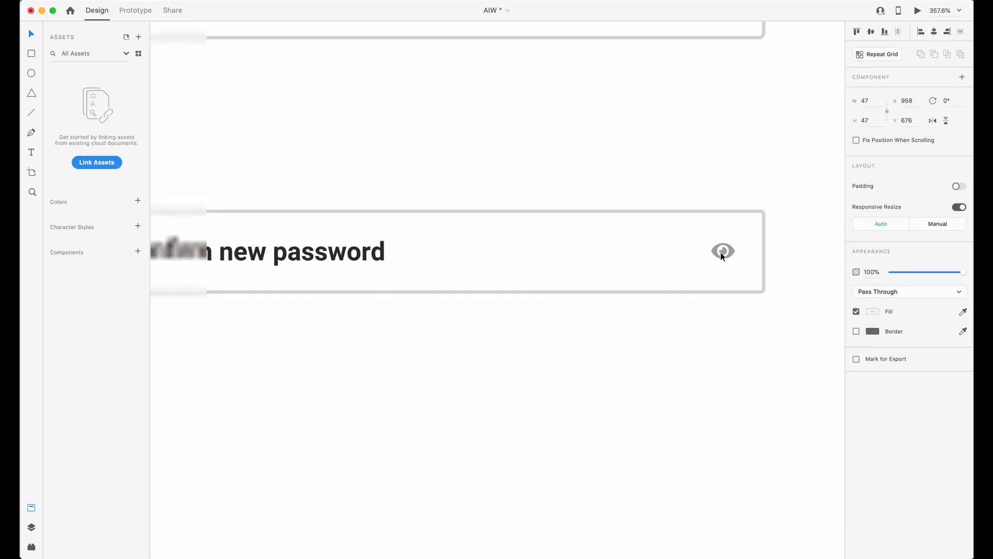
scroll(723, 256, "down", 3)
double_click(727, 258)
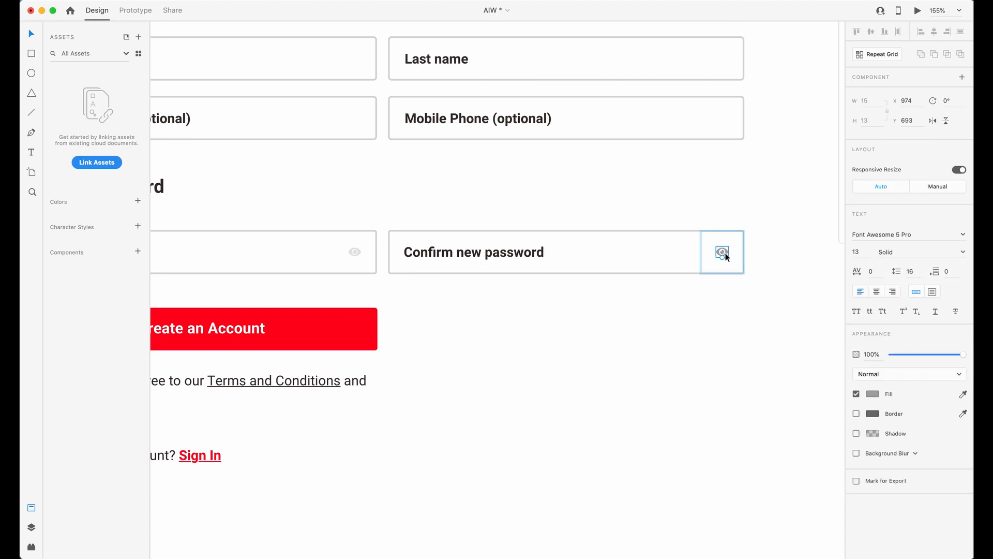
scroll(747, 264, "down", 2)
scroll(747, 264, "up", 5)
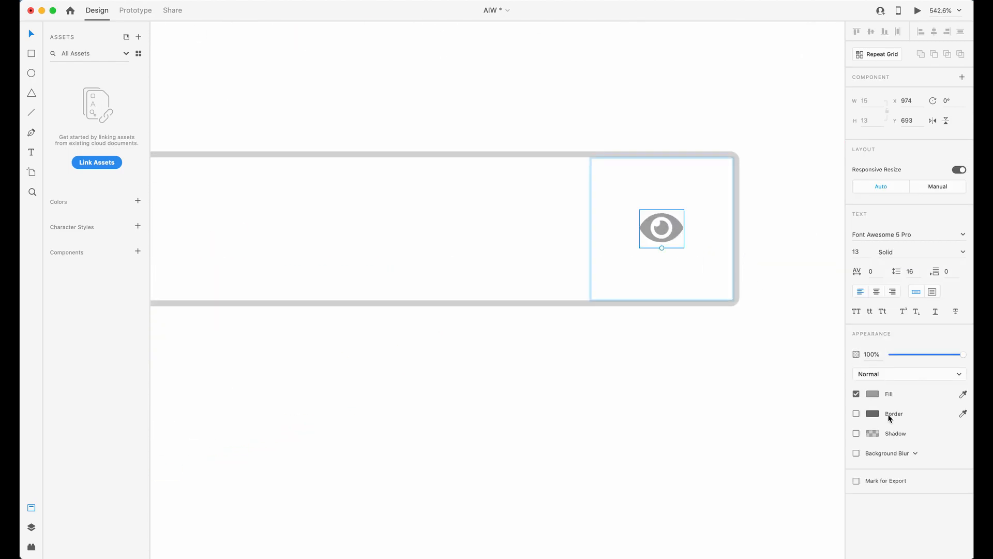
left_click(875, 396)
left_click_drag(759, 380, 730, 394)
left_click(643, 269)
Export the 47 × 47 eye icon group to the Desktop as PNG for Web.
left_click(658, 247)
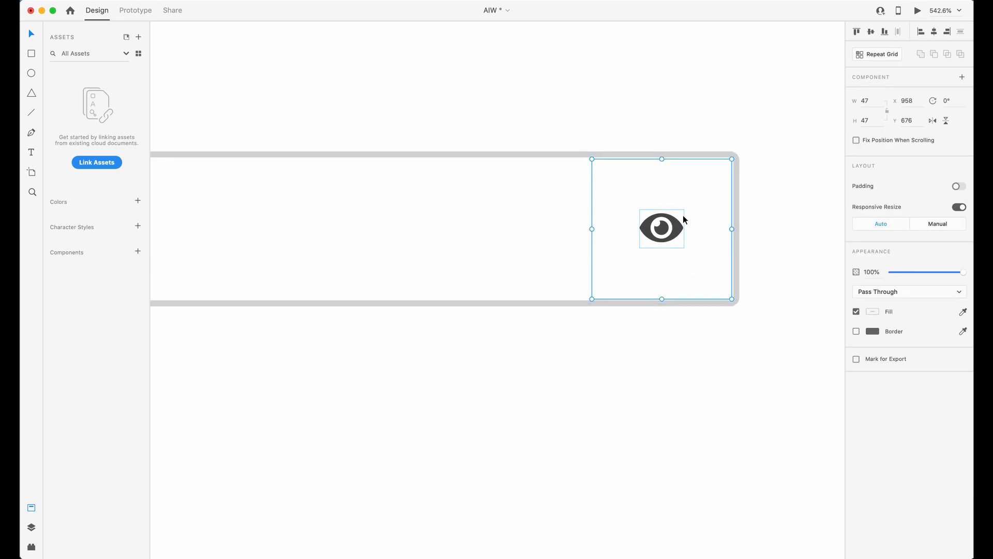
key("super+e")
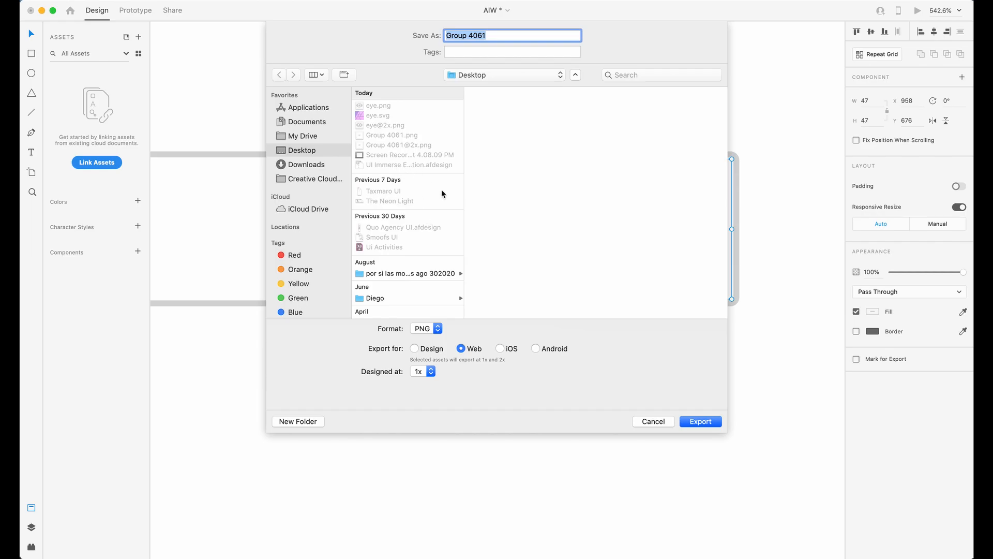
key("Right")
key("Return")
key("ctrl+Up")
left_click(494, 262)
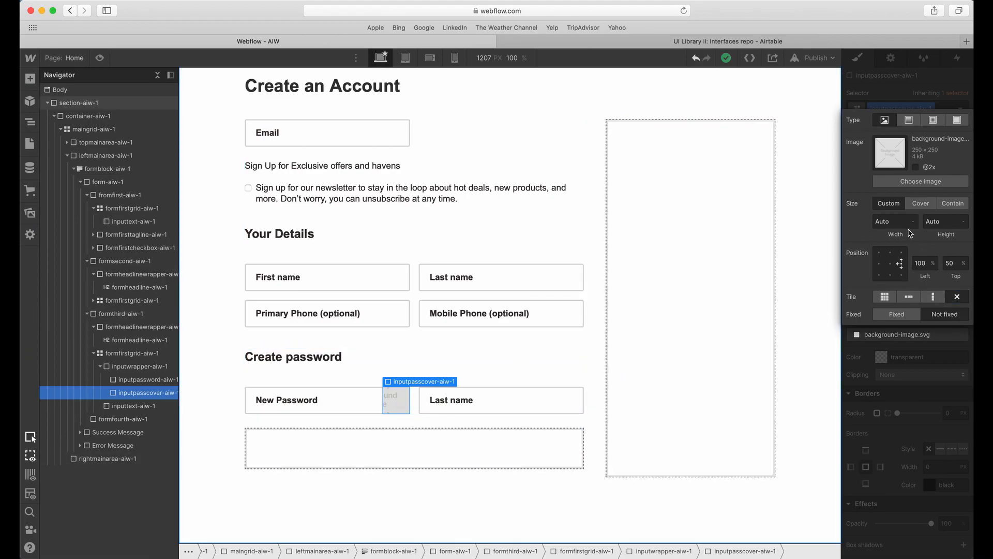
key("super+Tab")
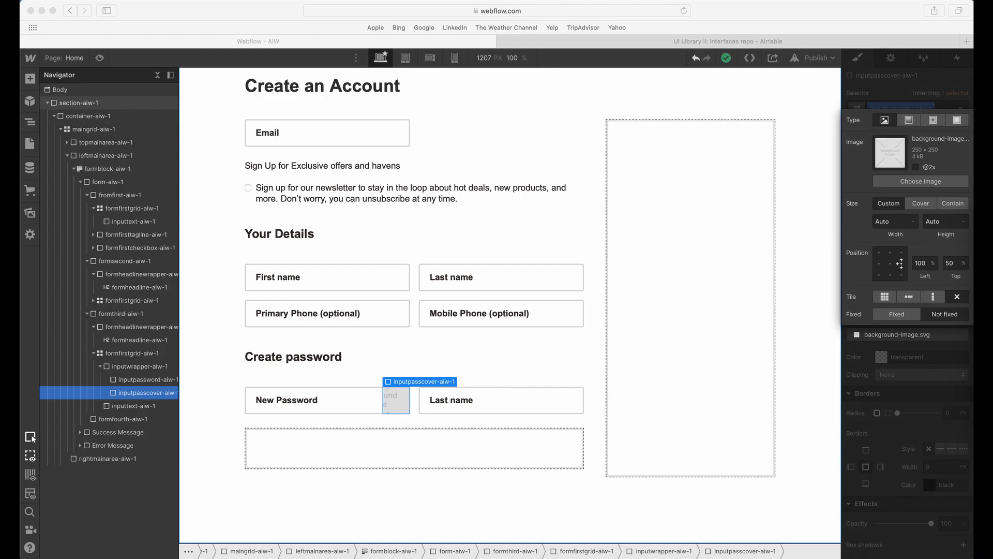
left_click(386, 400)
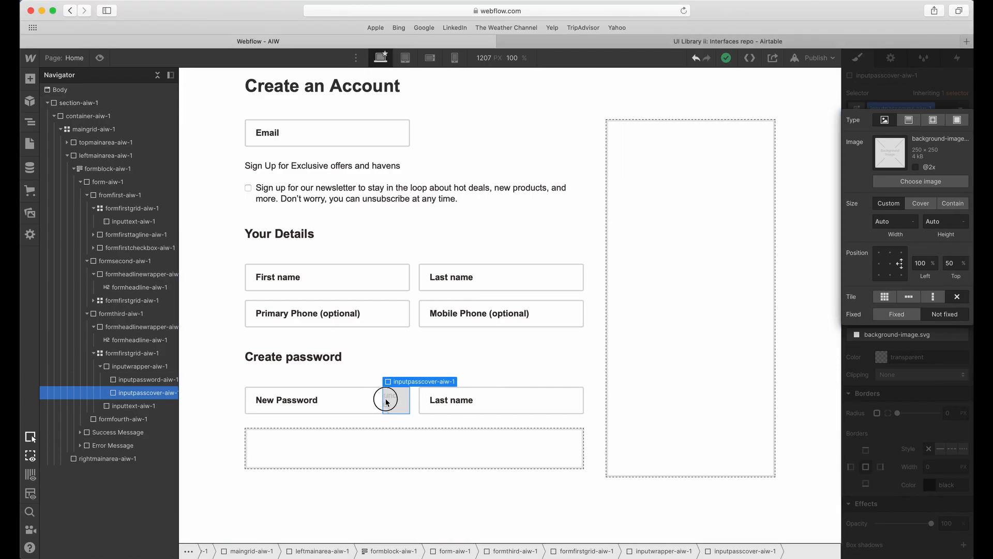
left_click(896, 187)
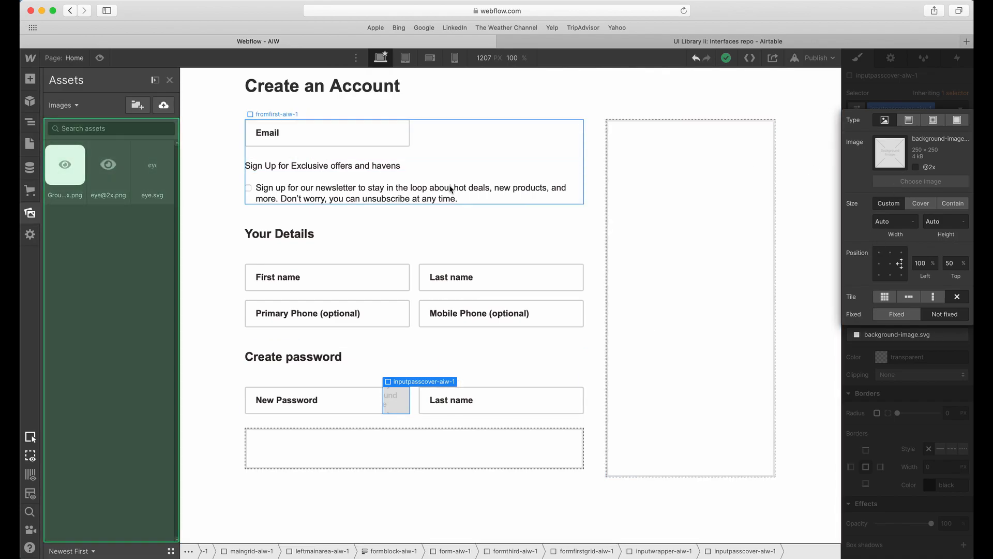
left_click_drag(376, 306, 137, 260)
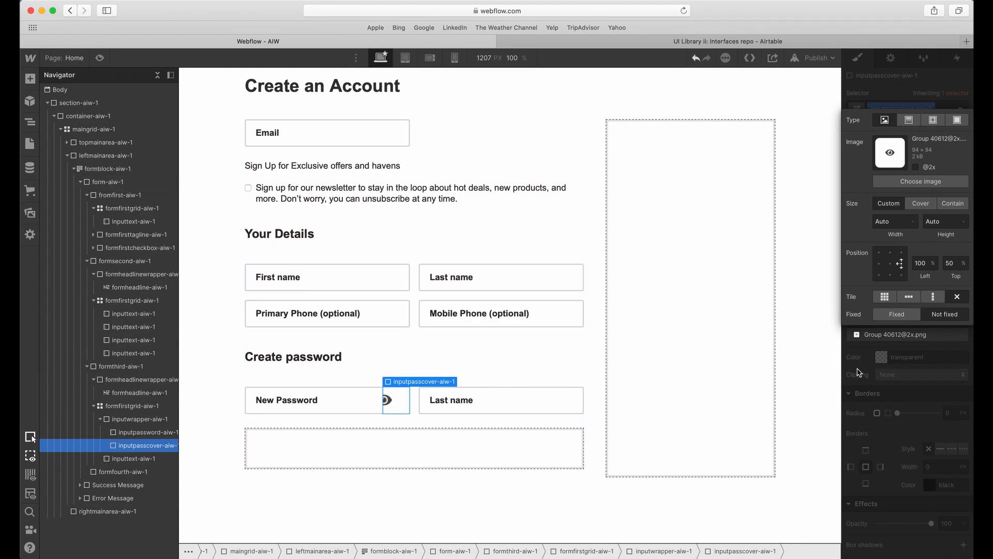
Set the cover's background image height to 44 px with Auto width and close the image settings.
left_click(936, 221)
type("44")
key("Tab")
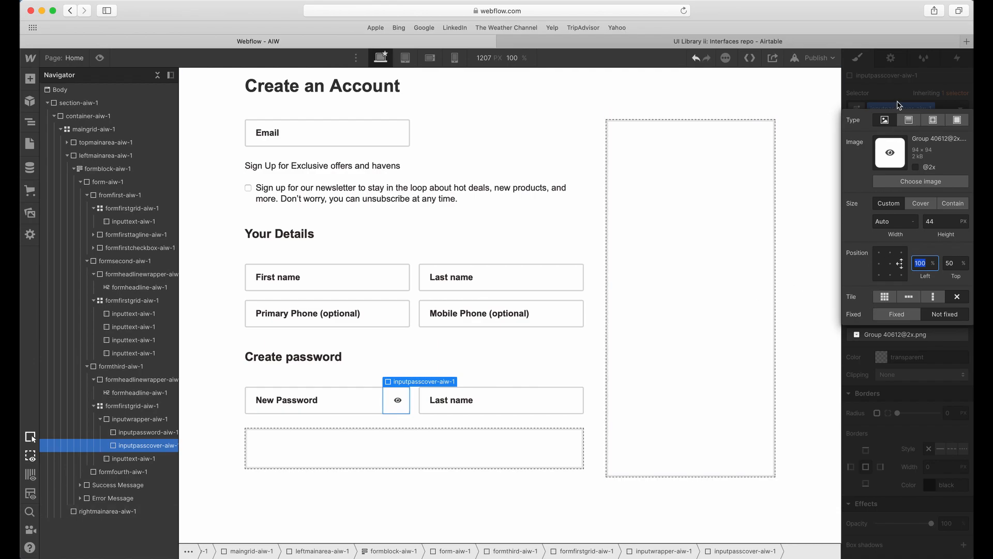
left_click(907, 380)
Give inputpasscover-aiw-1 a right margin of 2 px and deselect it.
scroll(908, 377, "up", 8)
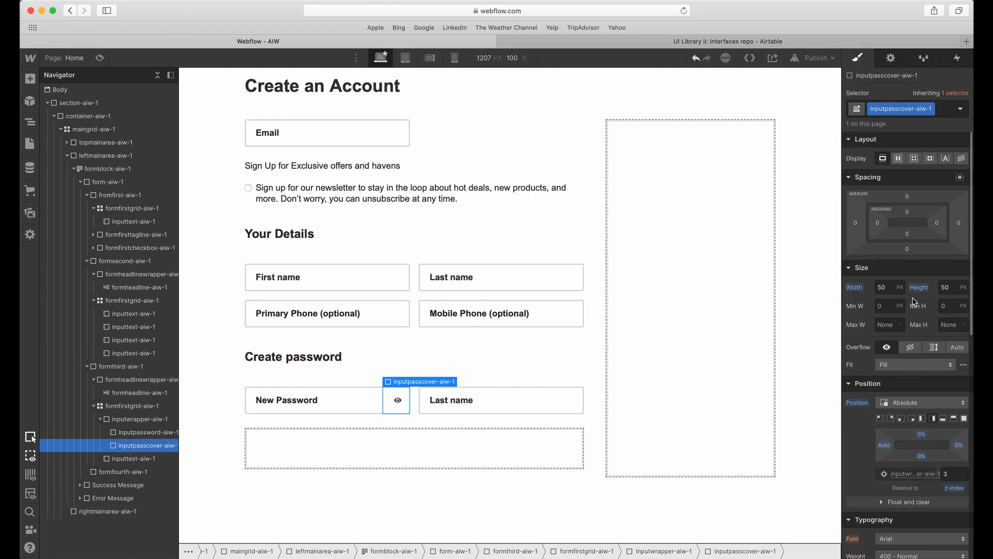
left_click_drag(937, 228, 940, 227)
left_click(507, 396)
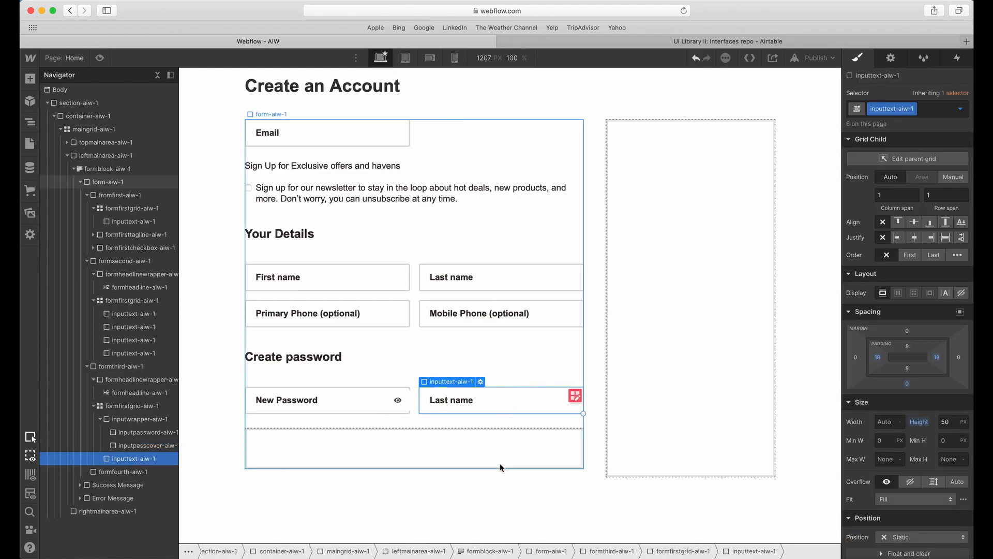
left_click(394, 402)
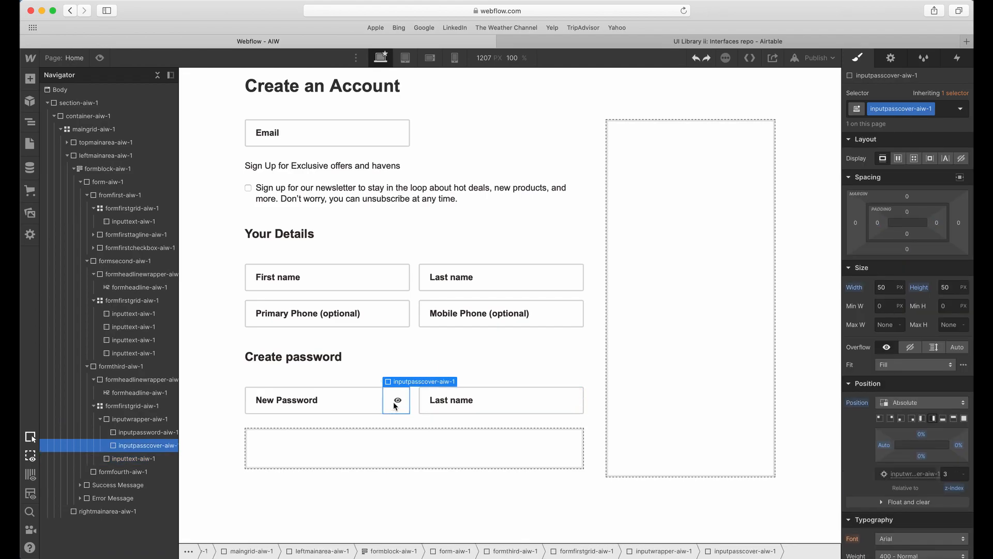
left_click(959, 224)
type("2")
left_click(949, 208)
left_click(626, 408)
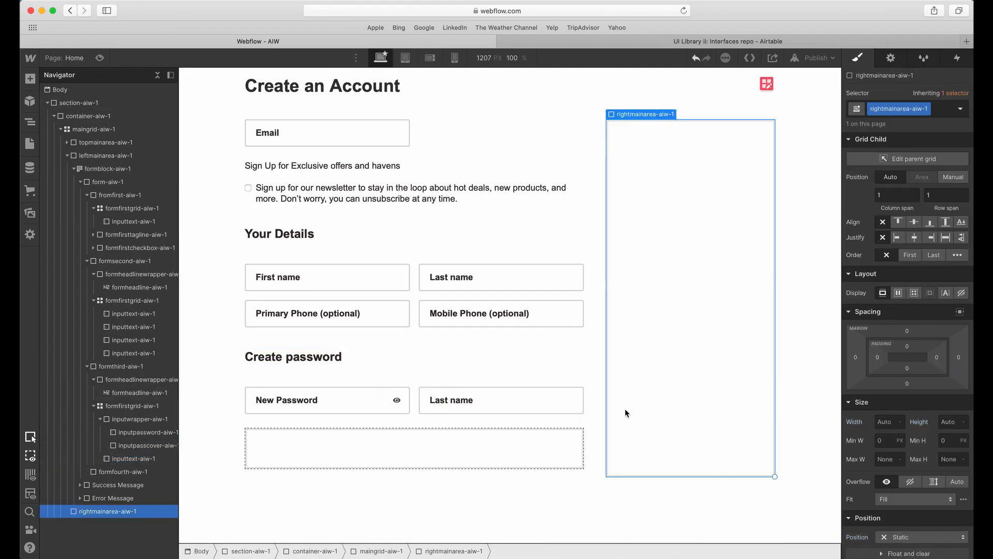
left_click(399, 446)
left_click(366, 392)
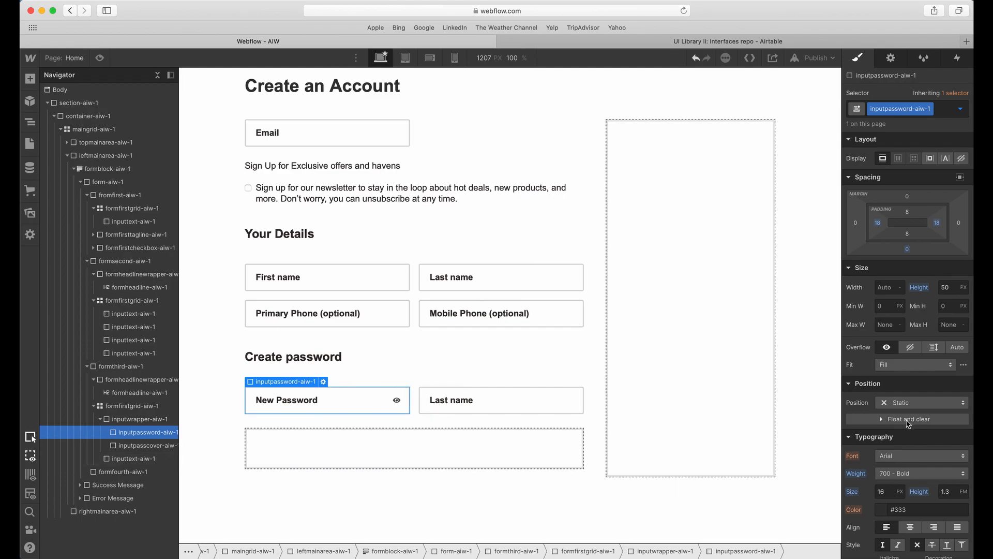
scroll(917, 421, "down", 8)
left_click(495, 386)
left_click(372, 408)
Replace the Last name field under Create password with a duplicate of the New Password wrapper inputwrapper-aiw-1.
left_click(451, 405)
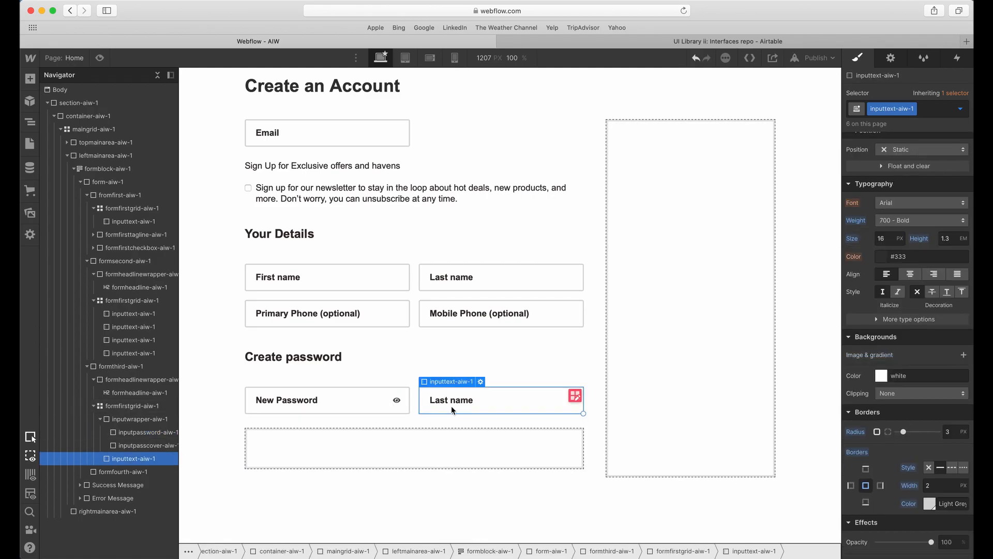
key("Delete")
left_click(100, 419)
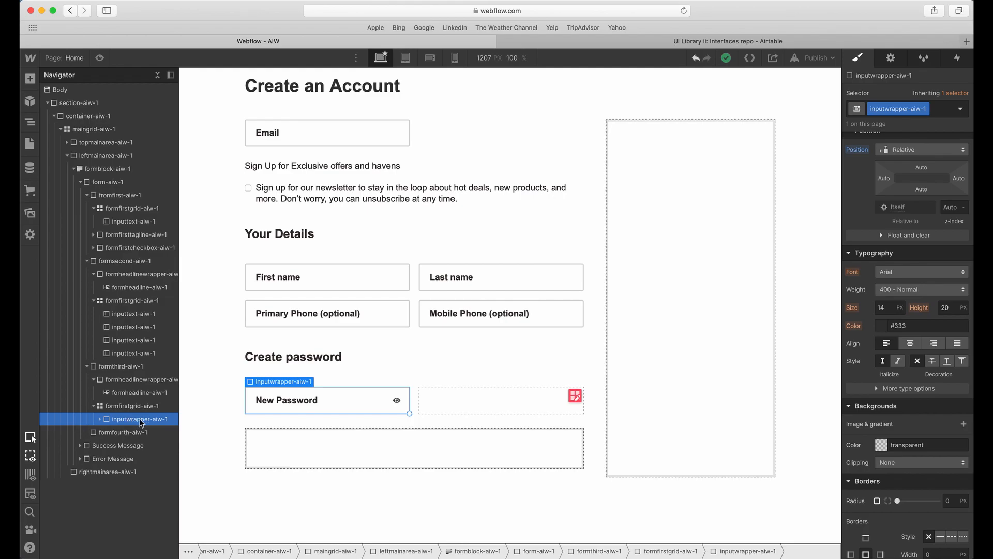
key("super+d")
left_click(472, 400)
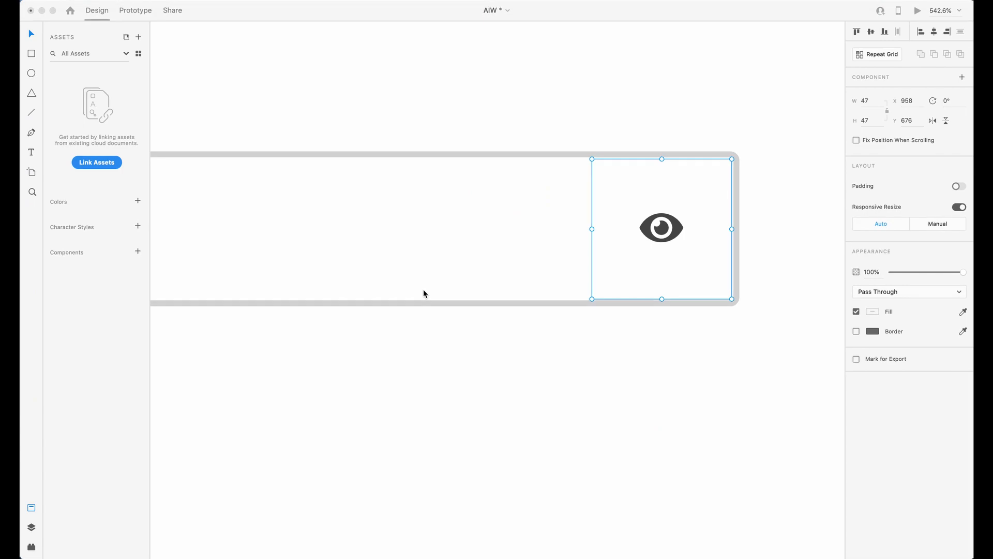
Switch to Adobe XD and copy the "Confirm new password" label text.
scroll(423, 293, "down", 5)
scroll(423, 293, "down", 2)
scroll(422, 294, "left", 2)
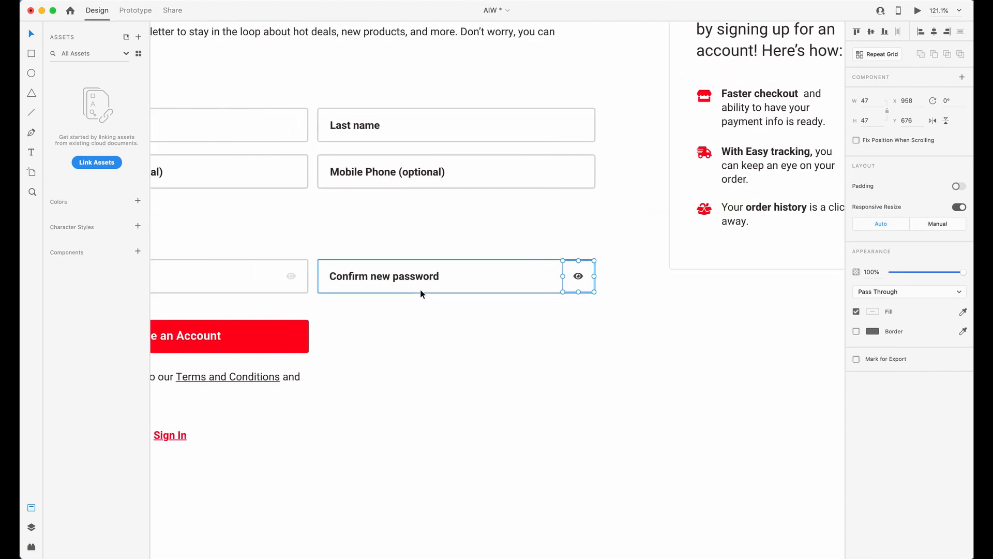
scroll(330, 277, "up", 2)
double_click(378, 277)
key("super+c")
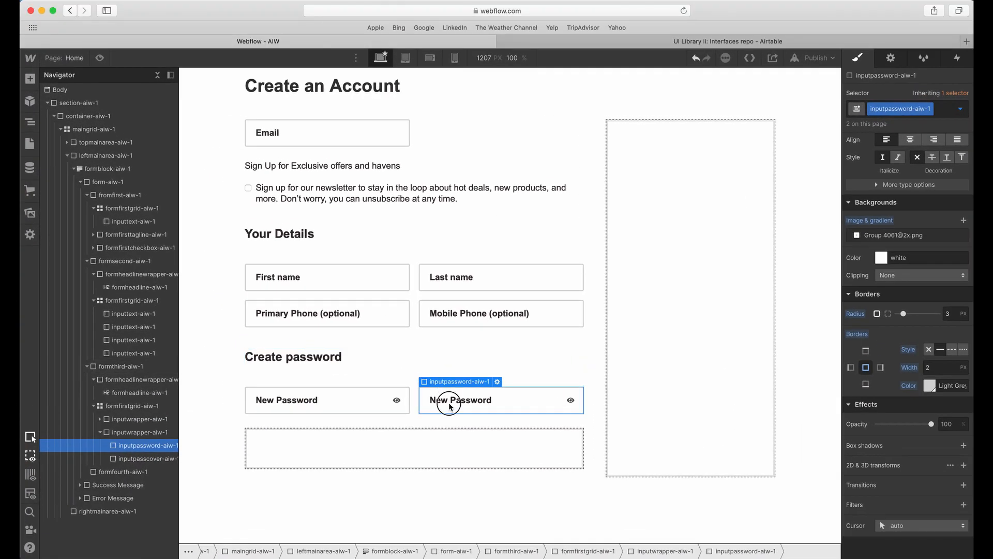
In Webflow, set both the name and placeholder of the duplicated password input to "Confirm new password" and close its settings.
double_click(443, 401)
triple_click(495, 447)
key("super+v")
triple_click(508, 465)
key("super+v")
key("Return")
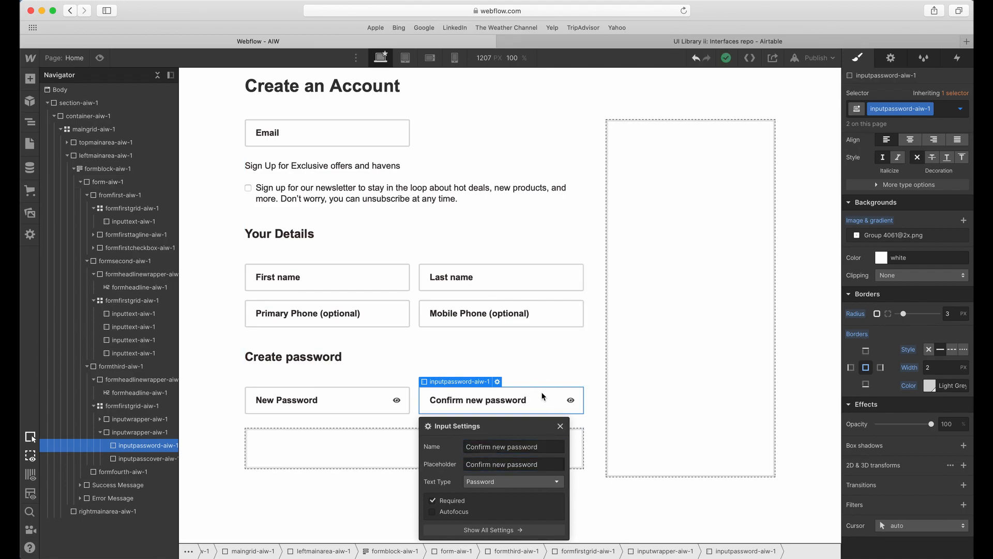
left_click(564, 403)
left_click(402, 403)
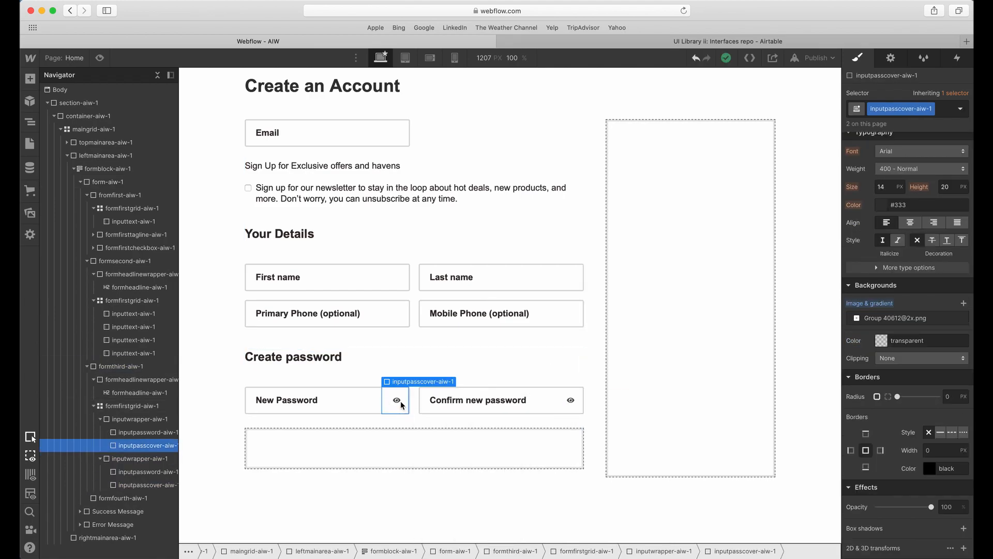
left_click(943, 114)
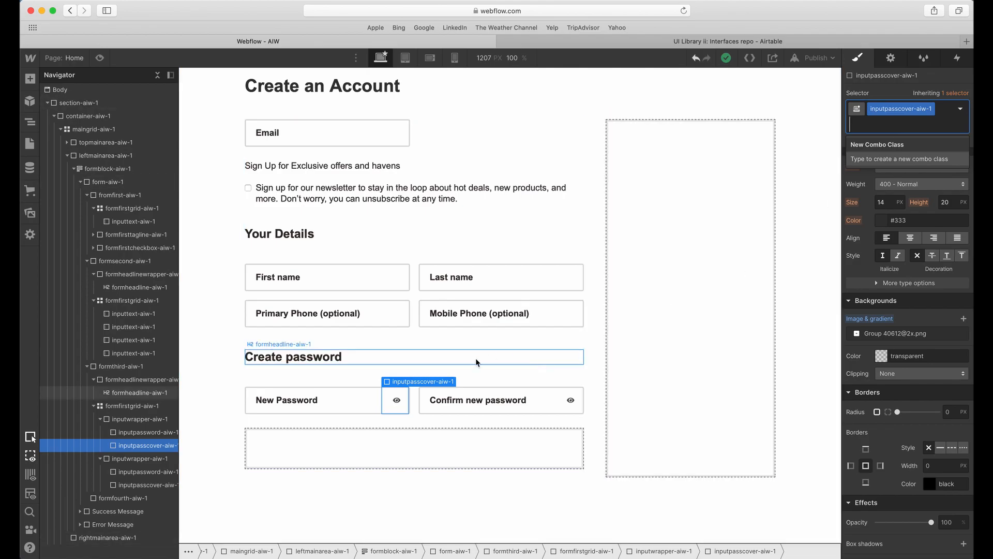
left_click(399, 401)
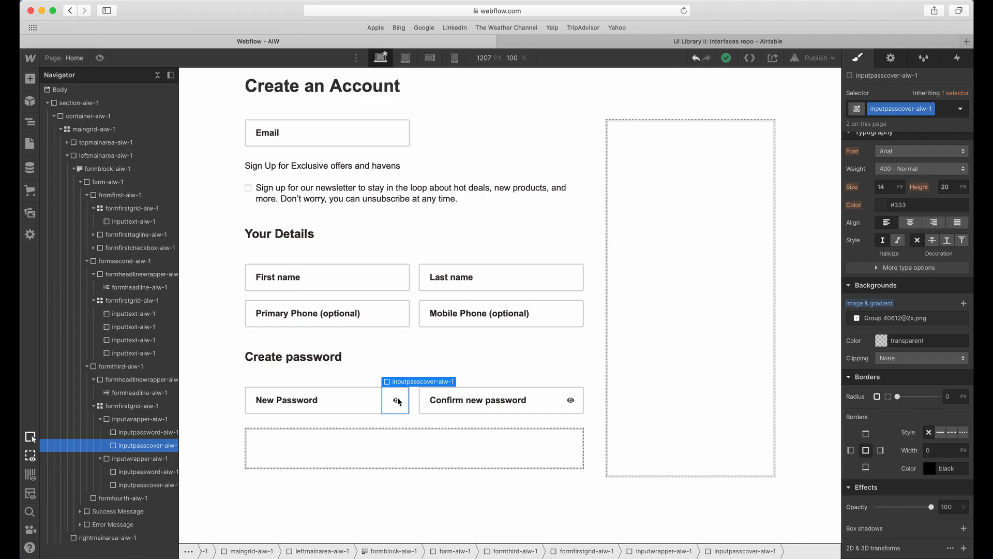
Add a combo class named "default" to the inputpasscover-aiw-1 eye cover in the New Password field.
left_click(945, 114)
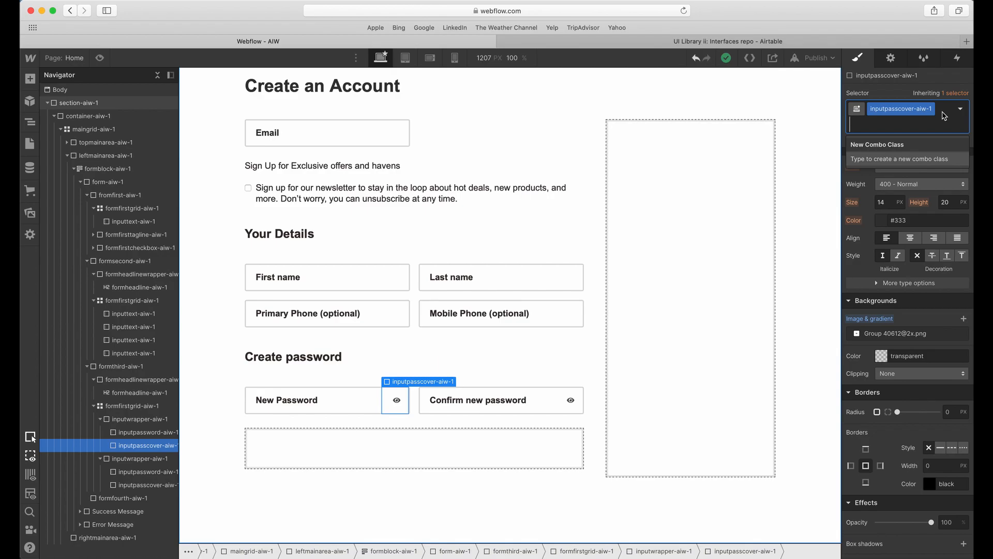
type("default")
key("Return")
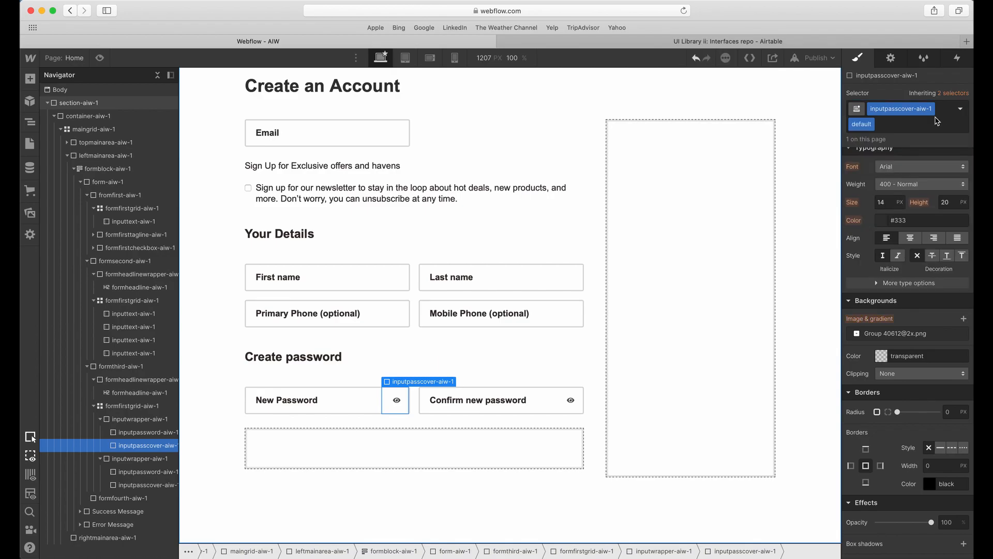
scroll(900, 170, "up", 5)
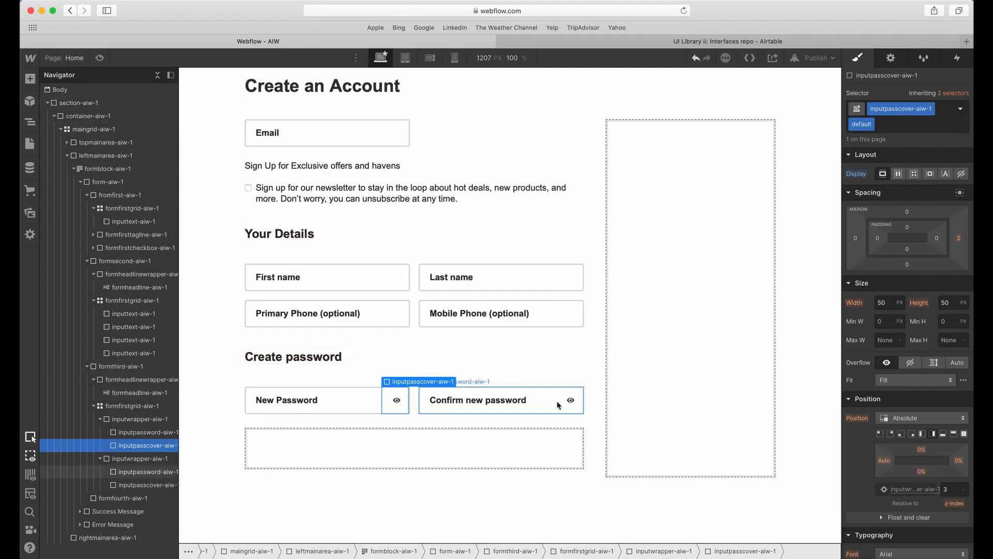
Set the display of the Confirm new password field's inputpasscover-aiw-1 base class to none.
left_click(573, 405)
left_click(572, 403)
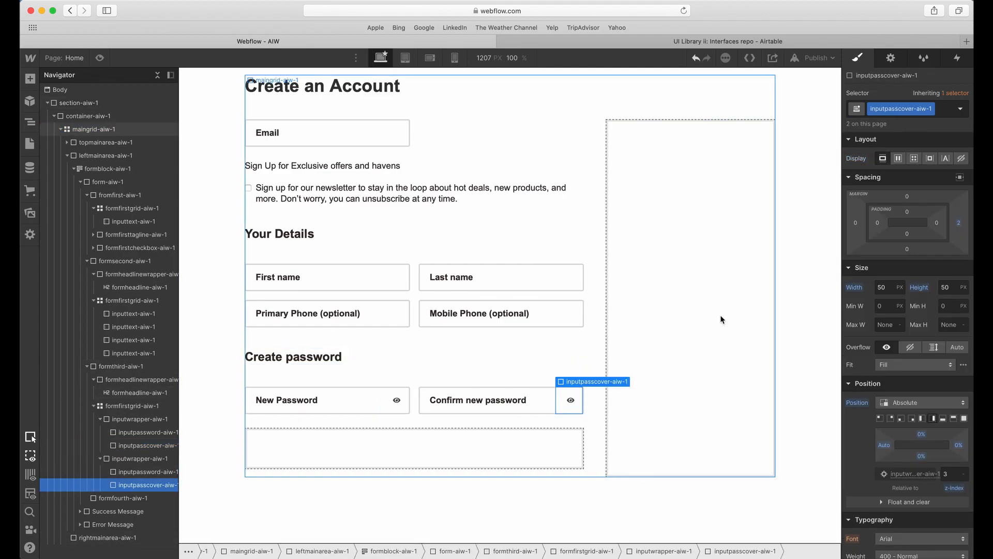
left_click(940, 111)
left_click(761, 198)
left_click(574, 401)
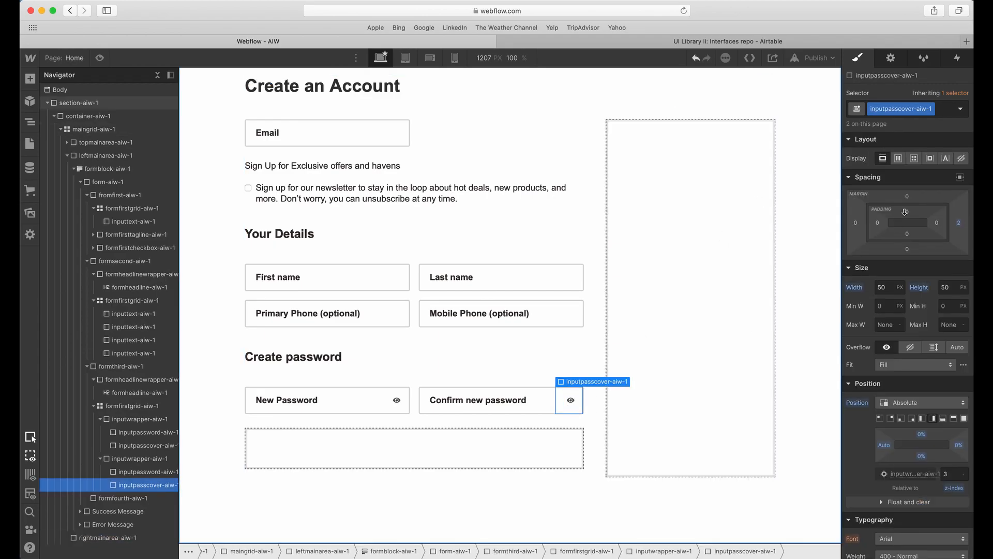
left_click(961, 159)
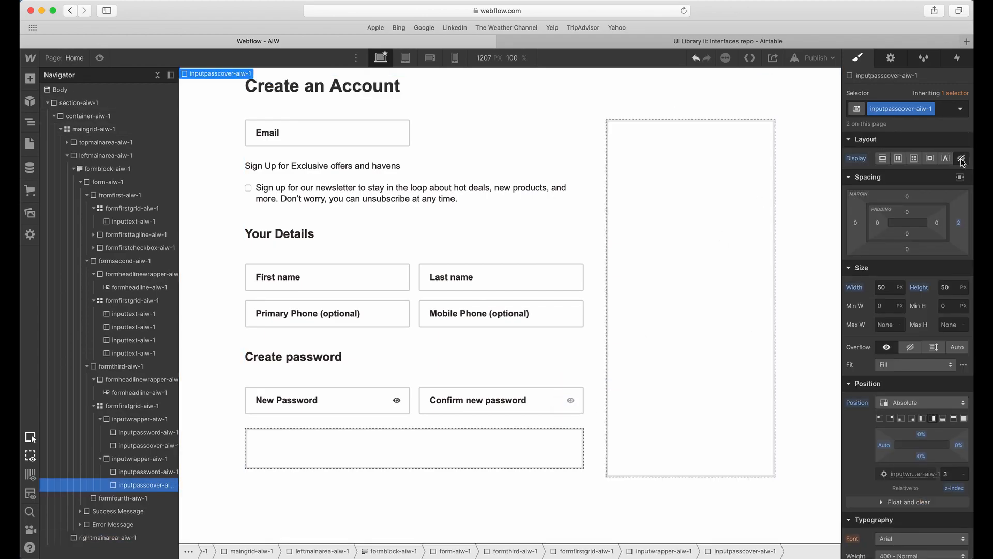
left_click(681, 311)
left_click(390, 408)
left_click(370, 404)
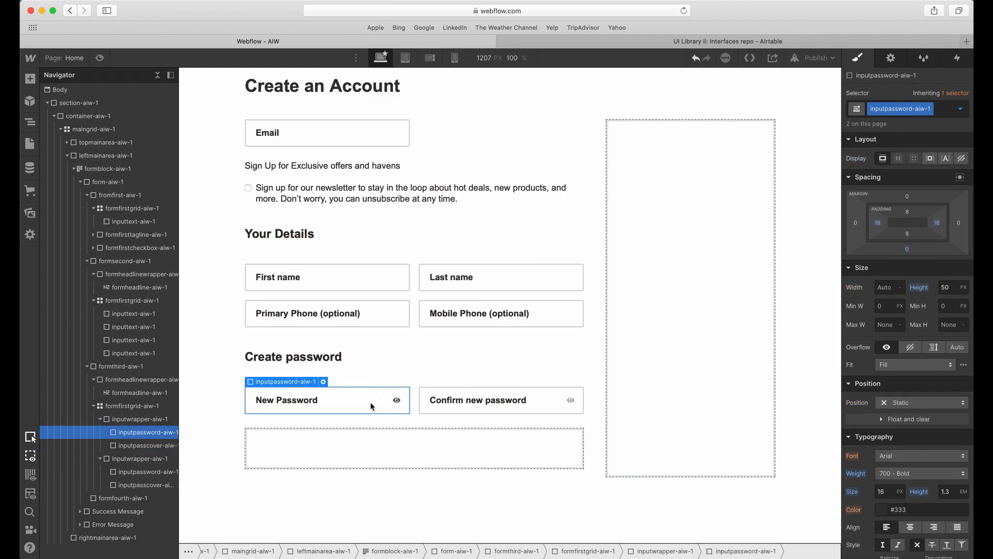
left_click(385, 399)
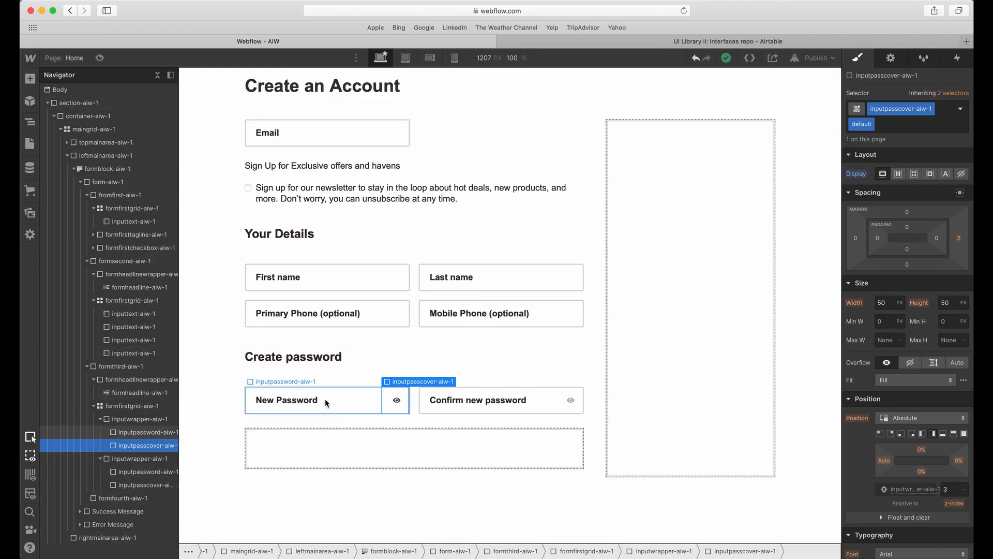
left_click(293, 395)
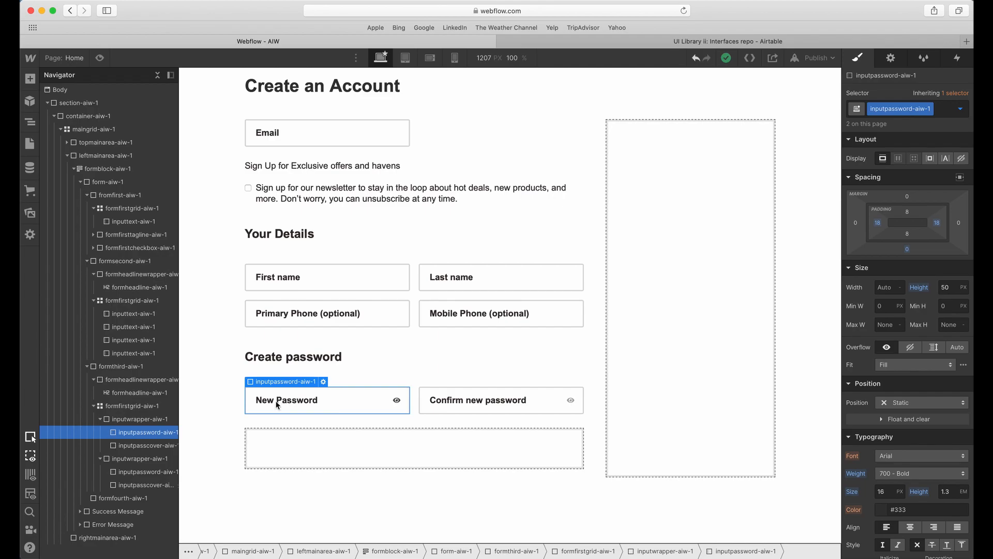
left_click(400, 403)
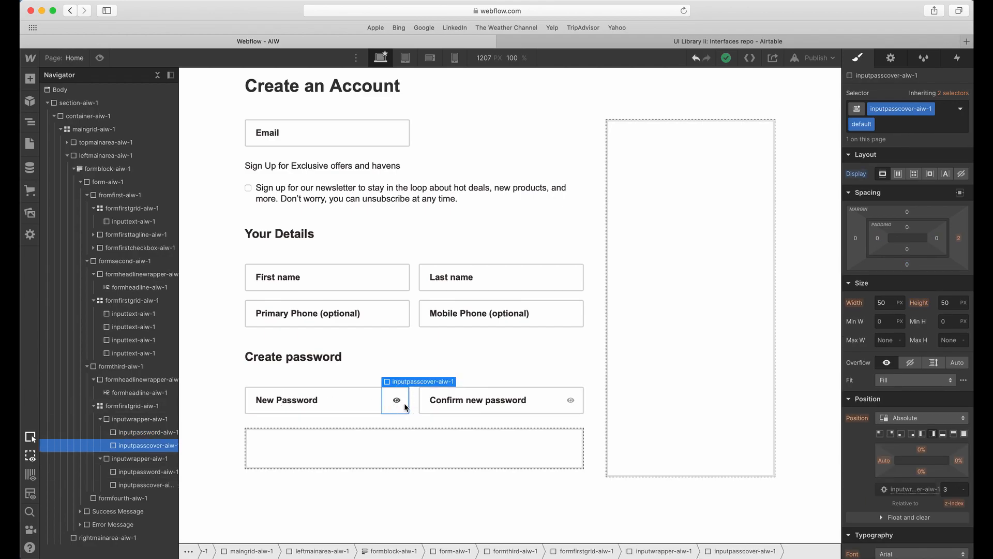
double_click(399, 404)
left_click(458, 400)
left_click(403, 403)
Set the cursor of the inputpasscover-aiw-1 base class to pointer, using the cover in the Confirm new password wrapper.
scroll(887, 341, "down", 10)
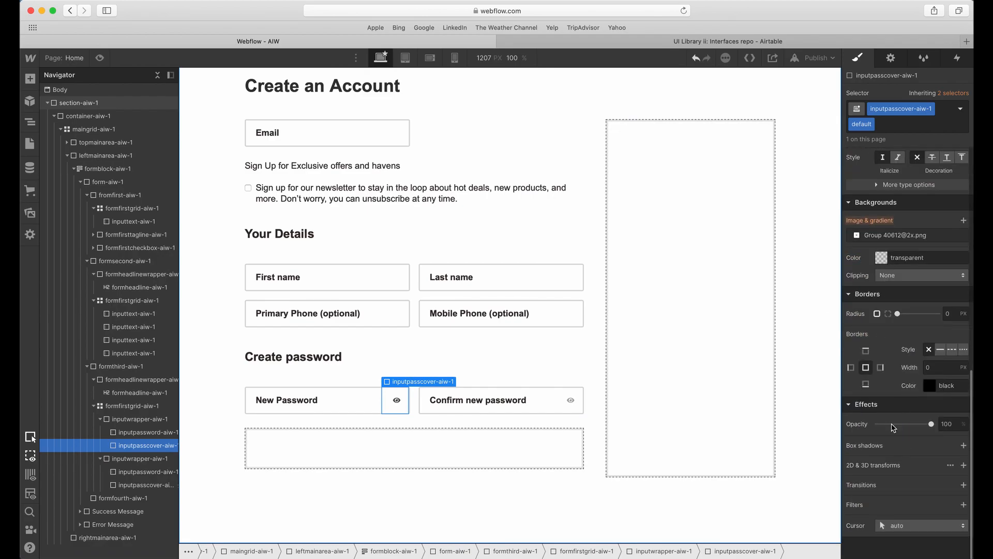
left_click(568, 397)
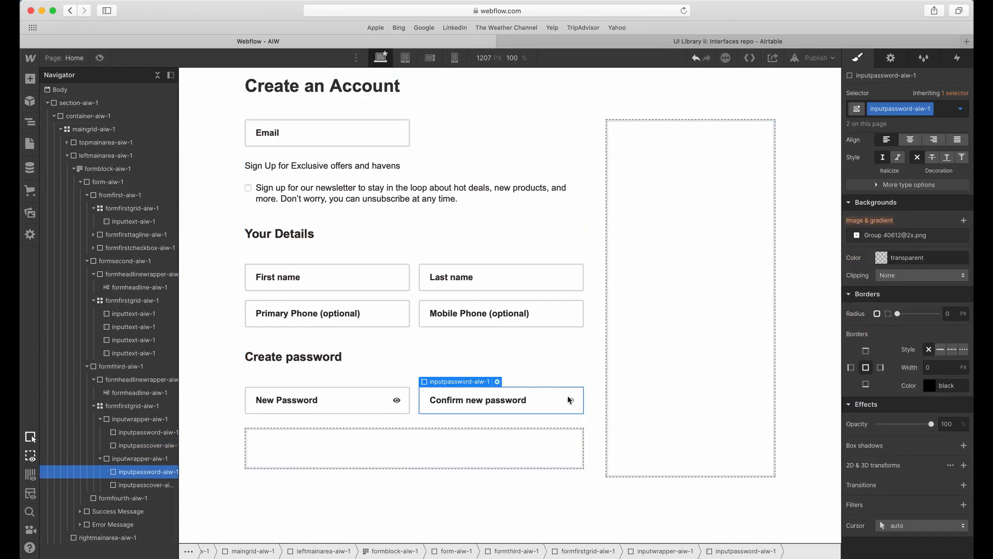
left_click(148, 484)
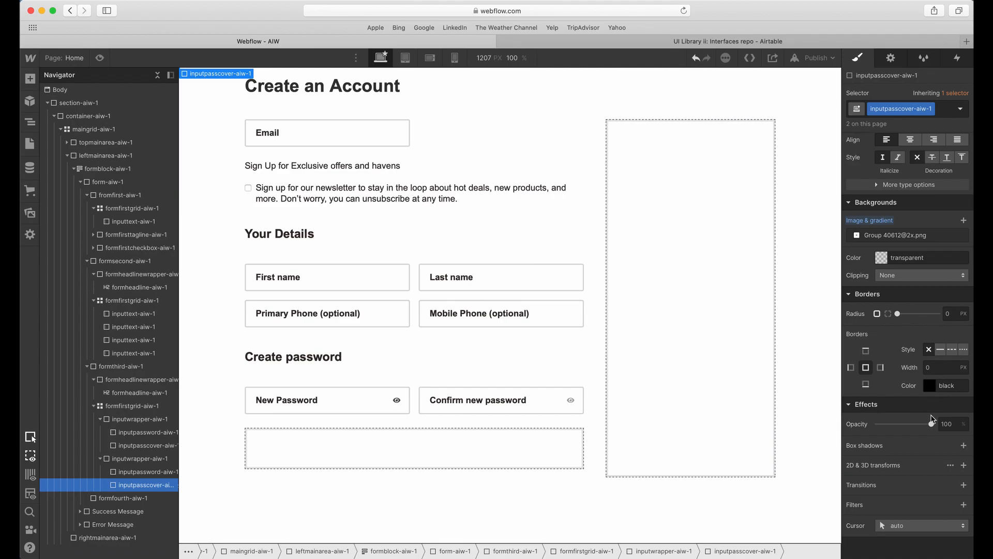
left_click(891, 524)
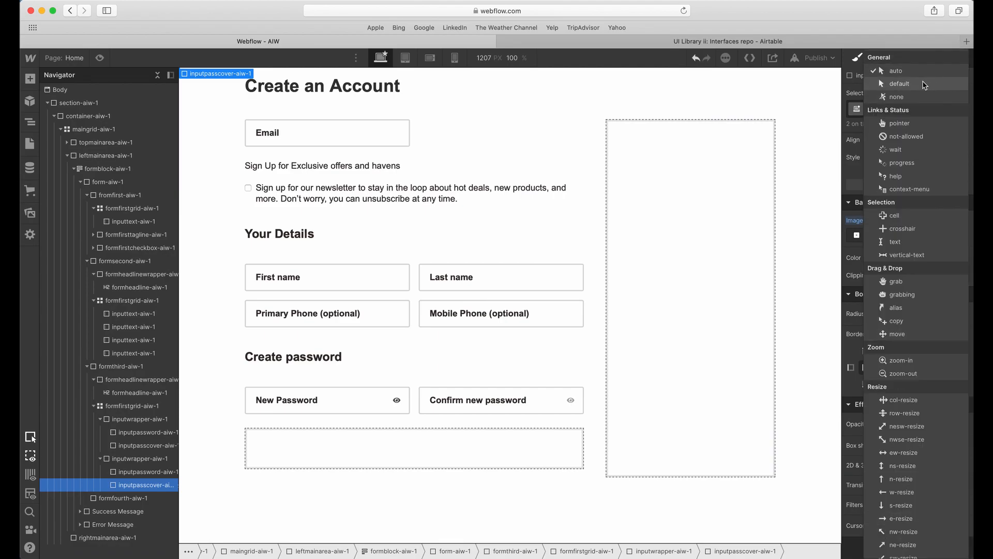
left_click(899, 124)
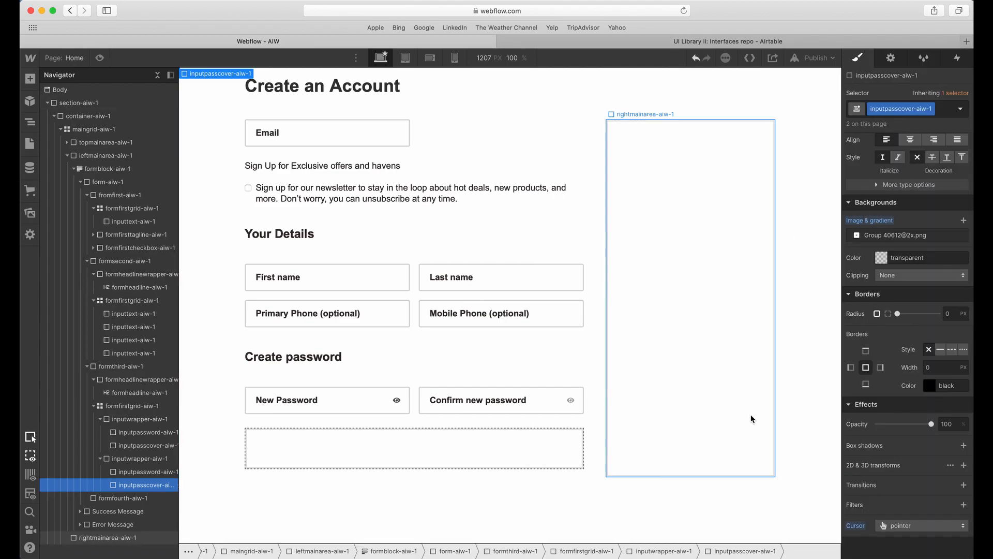
Preview the page to check the cursor over the password eye icons and return to the designer.
left_click(382, 401)
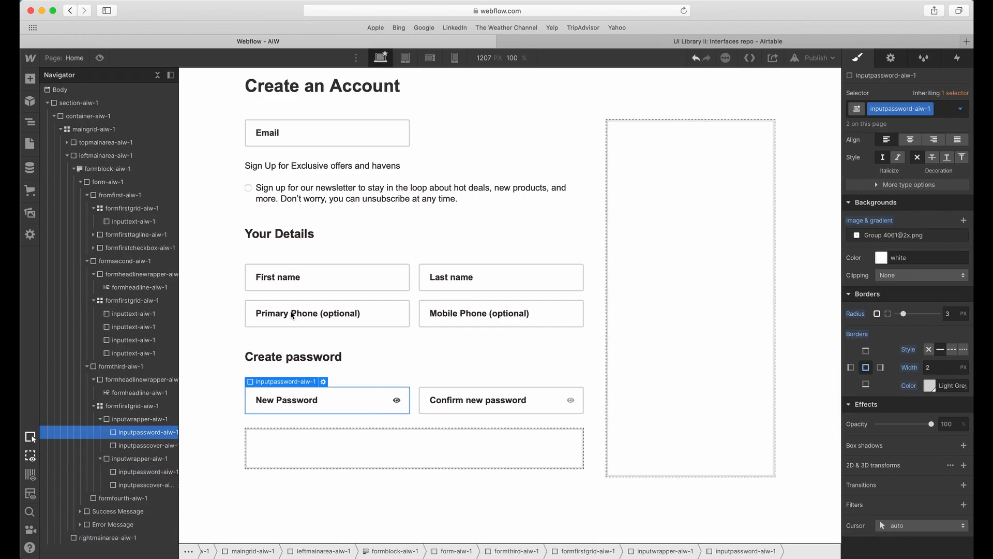
left_click(99, 57)
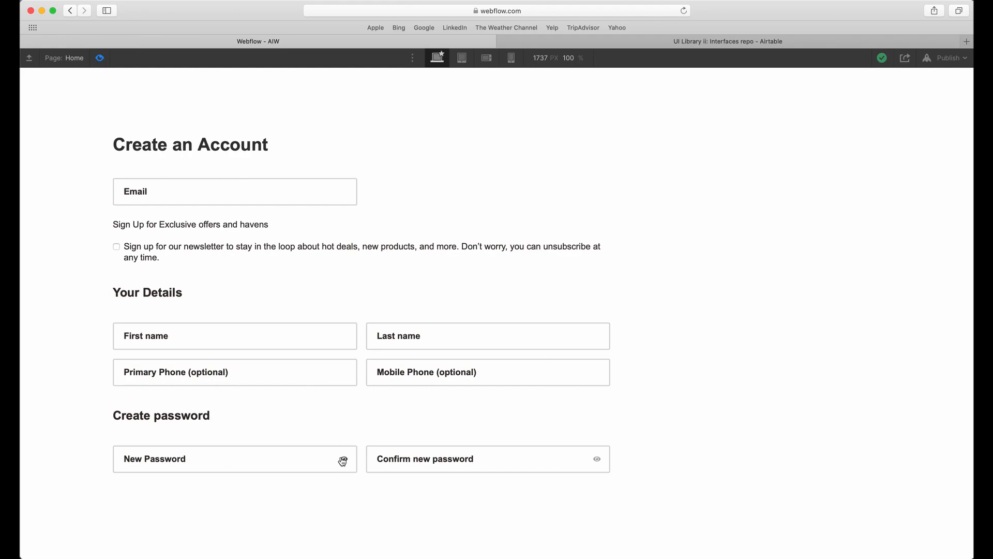
left_click(98, 58)
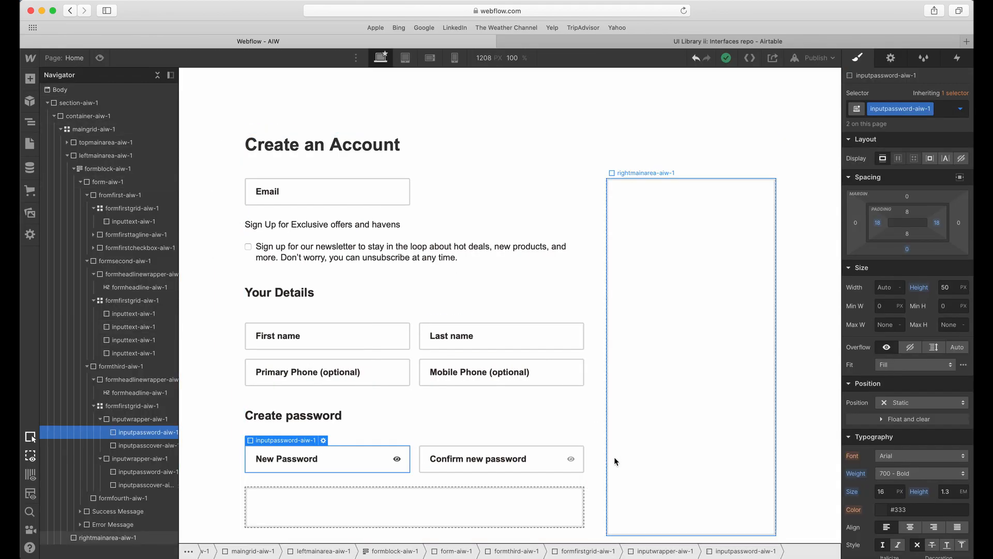
Reset the display setting of the Confirm new password field's inputpasscover-aiw-1 and set its opacity to 0%.
left_click(570, 461)
left_click(147, 485)
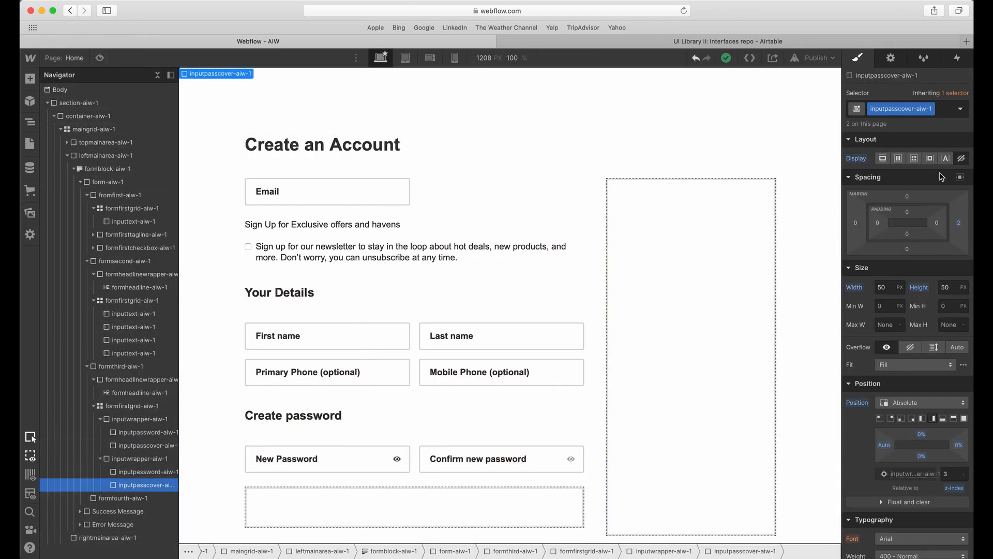
left_click(856, 161, "alt")
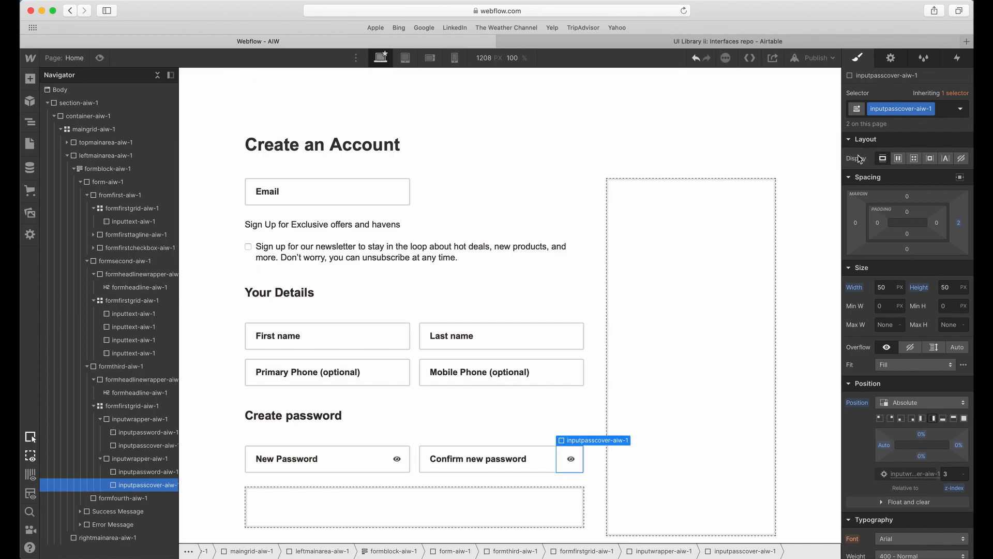
scroll(932, 232, "down", 10)
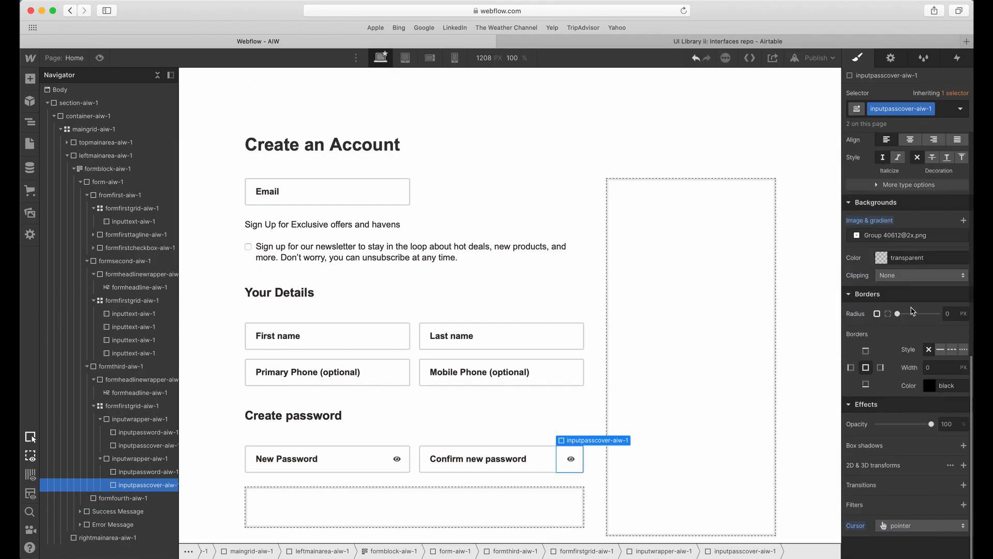
left_click_drag(930, 423, 885, 424)
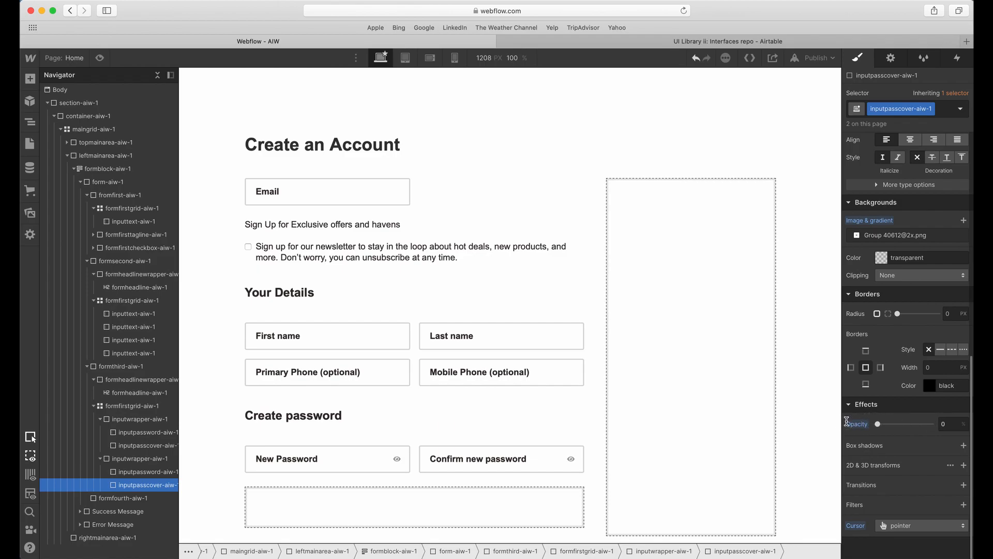
Set the opacity of the New Password field's eye cover to 100% on its "default" combo class.
left_click(397, 459)
scroll(895, 224, "up", 10)
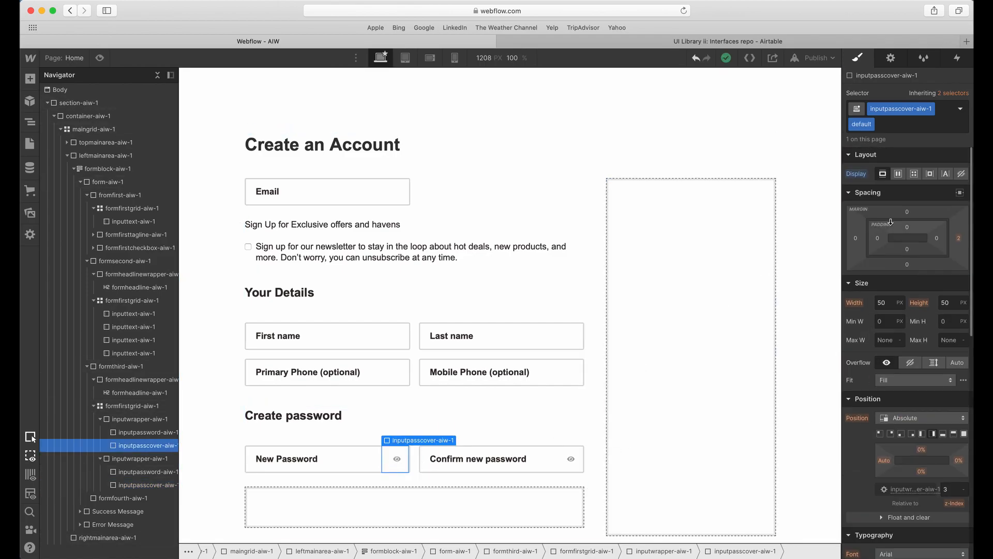
scroll(890, 243, "down", 10)
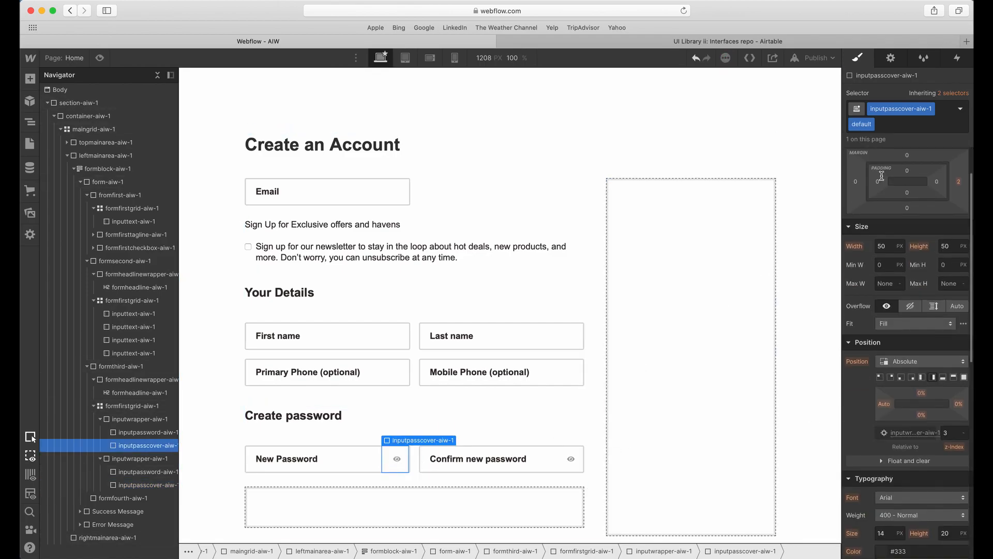
left_click_drag(879, 423, 931, 424)
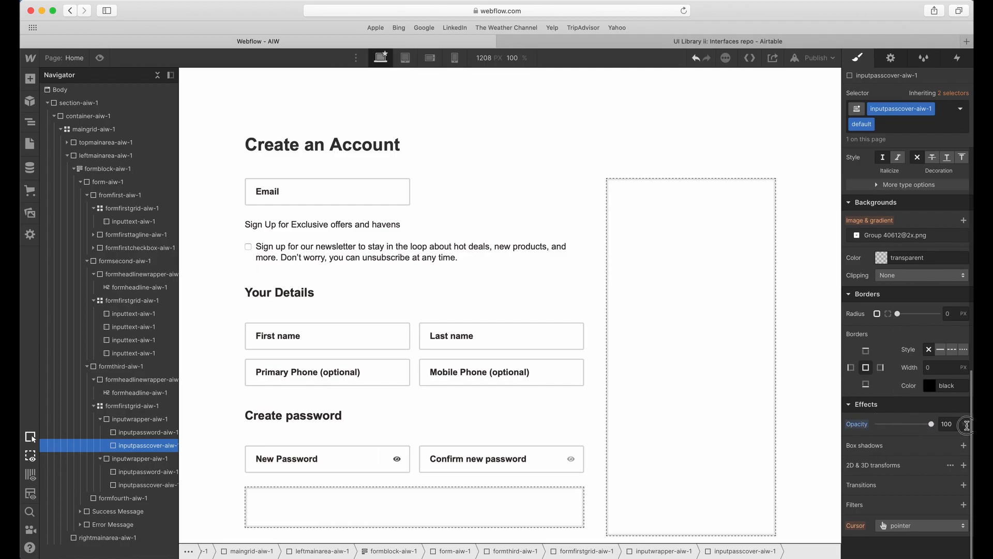
Deselect the cover and preview the page to compare the eye icons in both password fields.
left_click(526, 374)
left_click(100, 58)
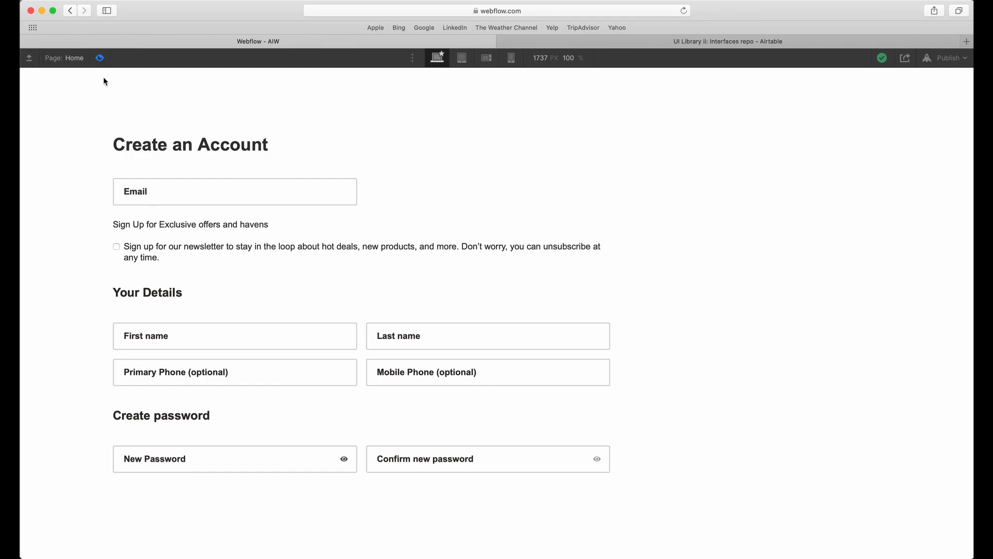
left_click(107, 62)
Switch to Adobe XD and examine the layout and spacing below the Confirm new password field.
left_click(399, 321)
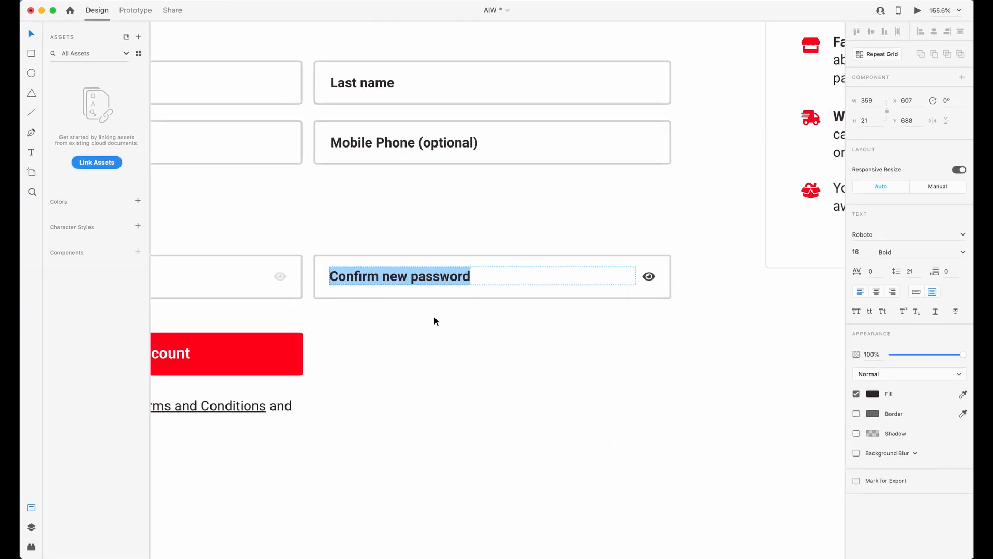
double_click(455, 344)
scroll(482, 365, "up", 2)
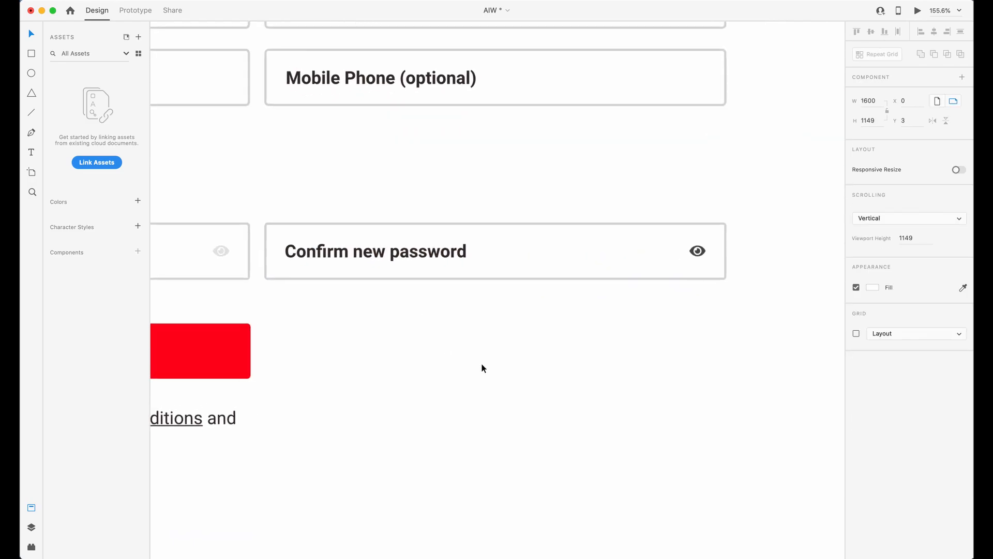
scroll(482, 366, "down", 10)
scroll(460, 383, "left", 1)
scroll(448, 395, "up", 5)
left_click_drag(187, 443, 595, 315)
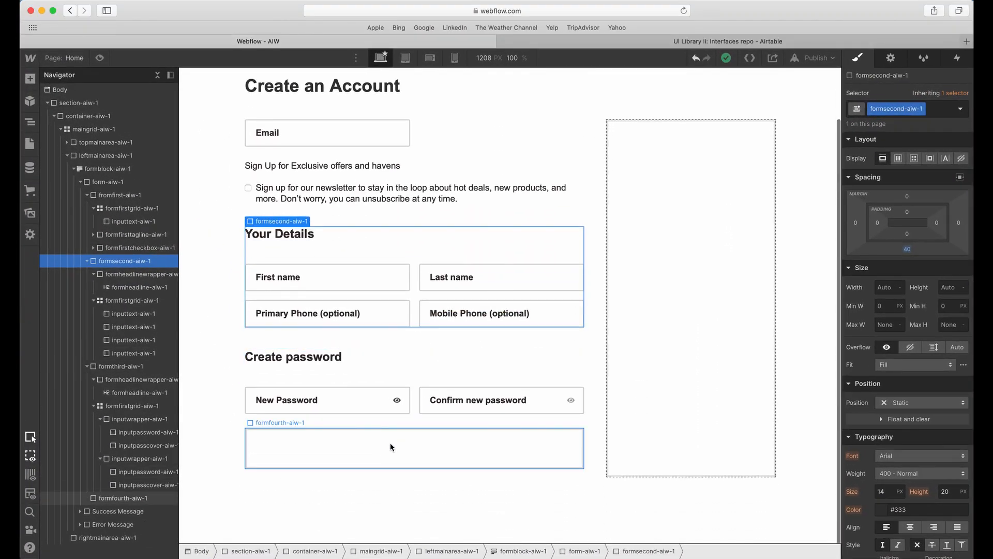
In Webflow, increase the bottom margin of the Create password section formthird-aiw-1.
left_click(289, 386)
left_click(249, 340)
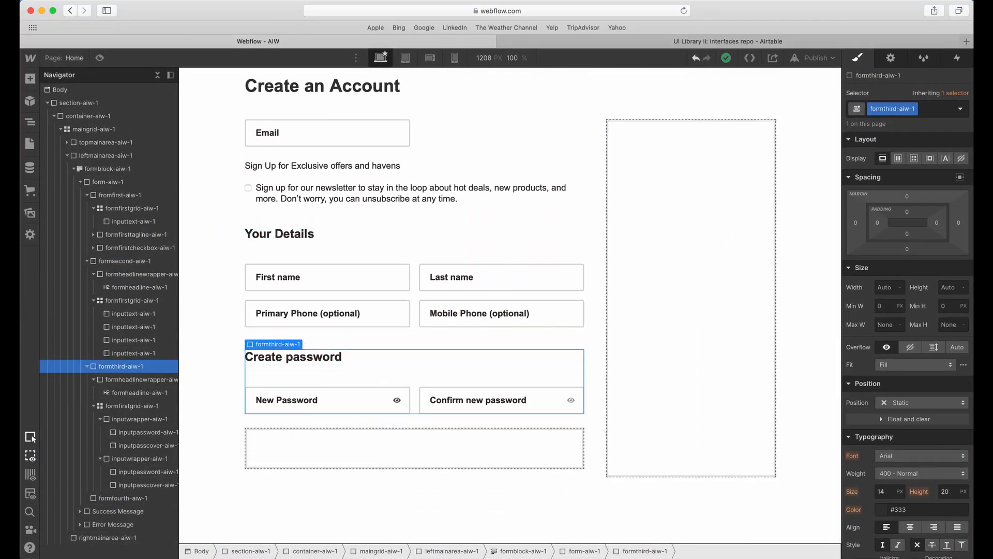
left_click(908, 250)
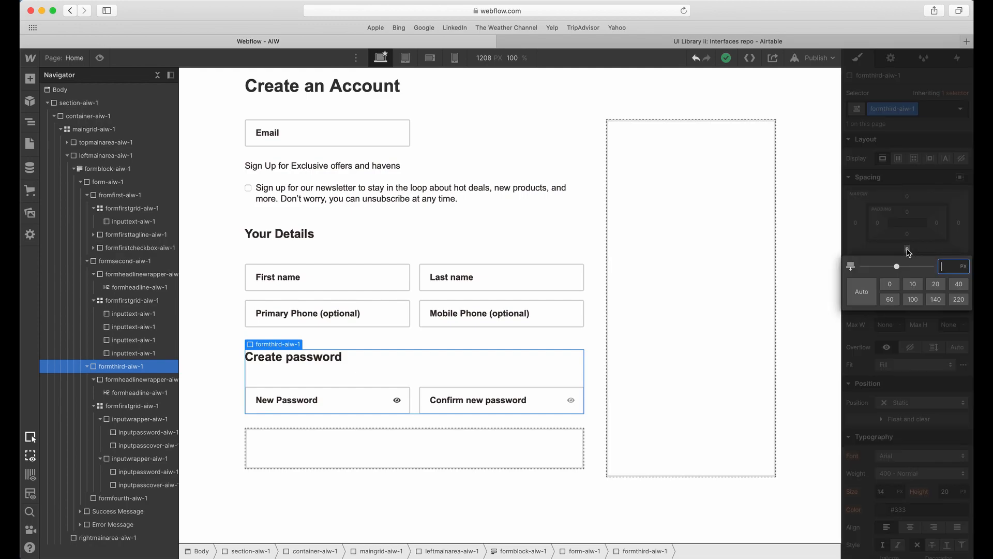
key("Escape")
Add a Form Button element inside the empty formfourth-aiw-1 block.
left_click(414, 451)
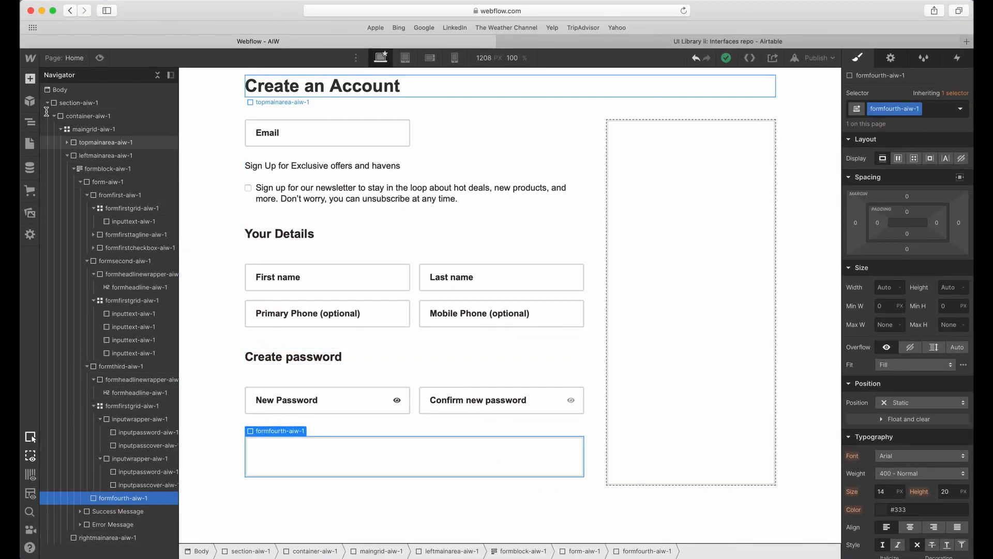
key("a")
scroll(92, 419, "down", 10)
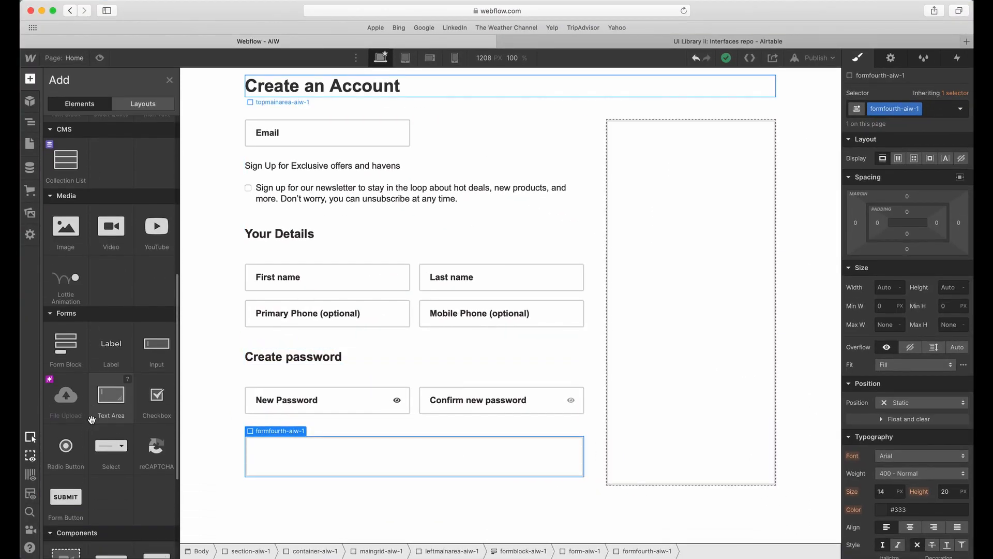
scroll(92, 420, "down", 3)
left_click_drag(59, 432, 404, 455)
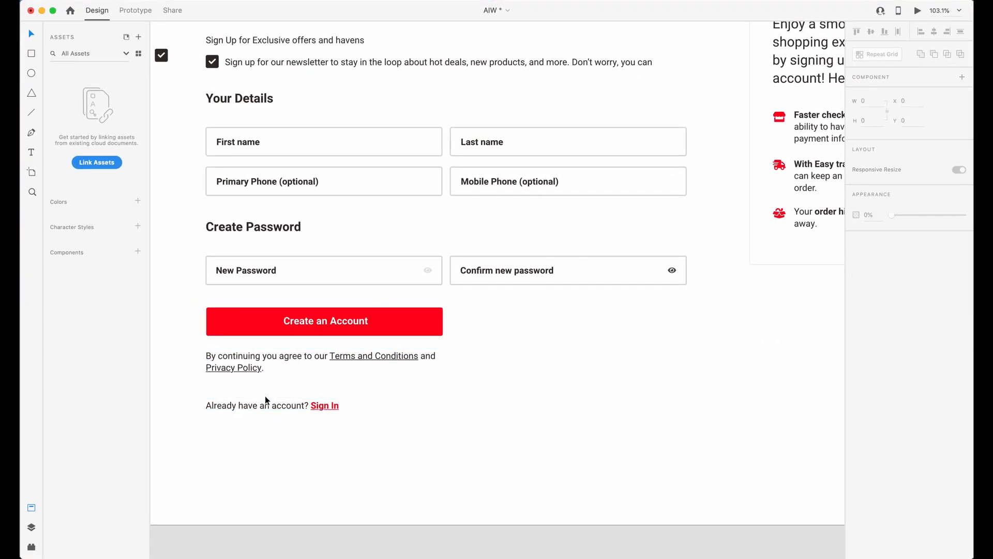
Switch to Adobe XD and check the Create an Account button and the terms and Sign In lines beneath it.
left_click(265, 403)
left_click(263, 374)
left_click(262, 404)
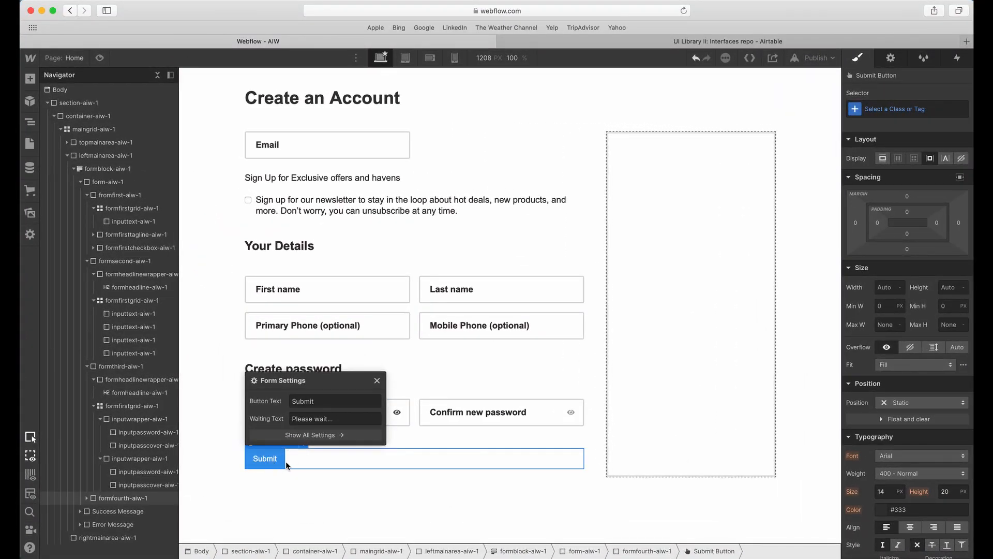
Return to Webflow and add a Rich Text element below the Submit button in formfourth-aiw-1.
left_click(279, 461)
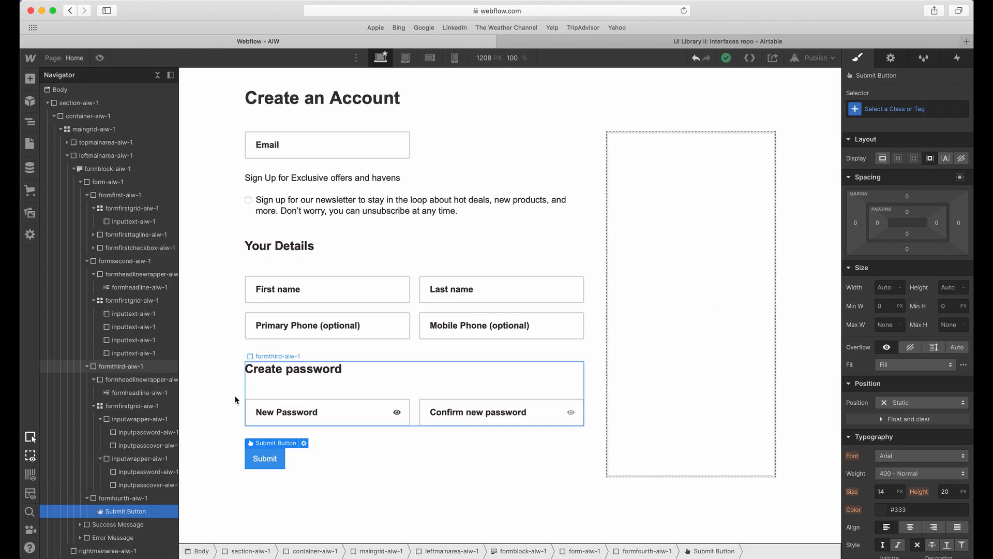
left_click(123, 498)
left_click(30, 78)
scroll(97, 317, "down", 3)
left_click(155, 342)
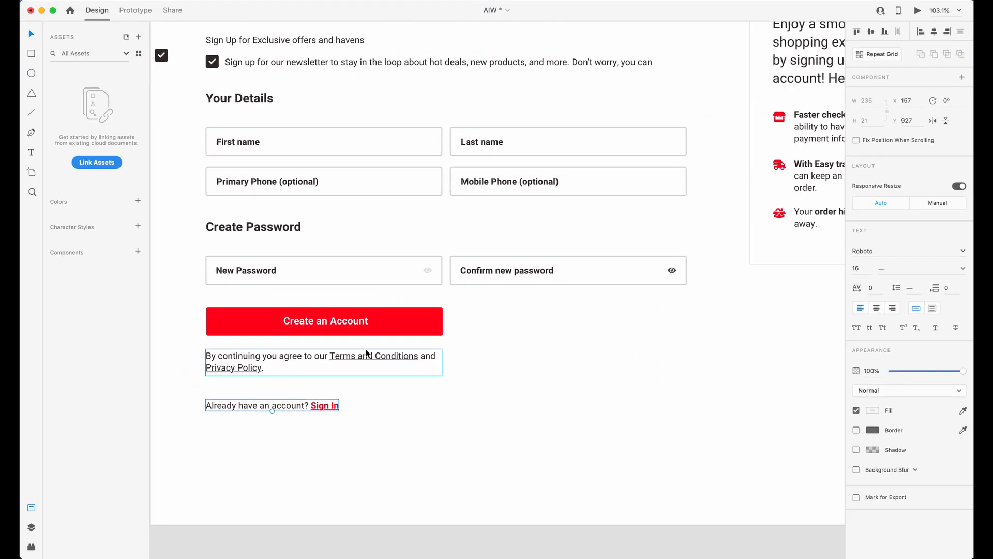
Switch to Adobe XD and examine the Sign In line and the size of the terms paragraph.
double_click(321, 406)
key("Escape")
double_click(358, 358)
left_click(457, 421)
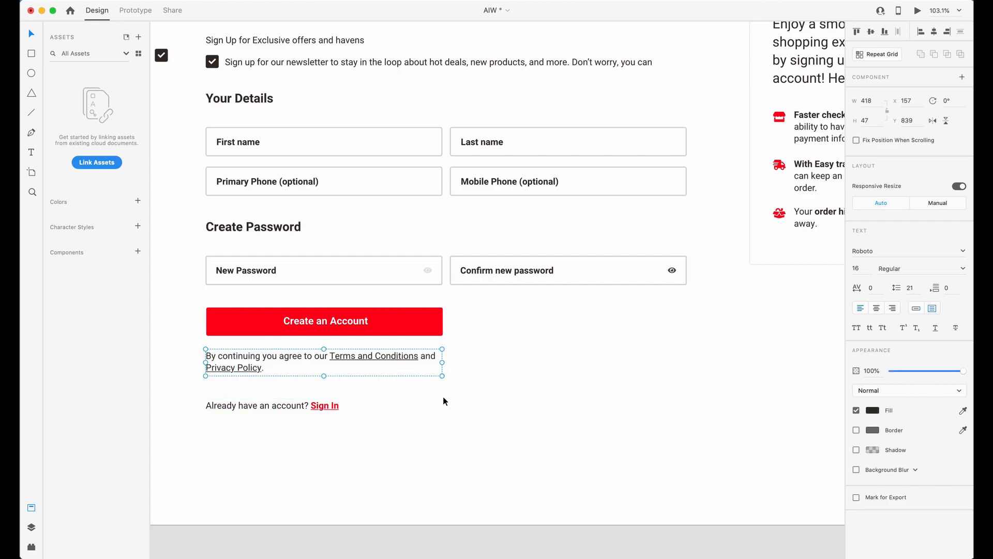
left_click(446, 403)
key("ctrl+Up")
left_click(383, 275)
scroll(429, 322, "down", 4)
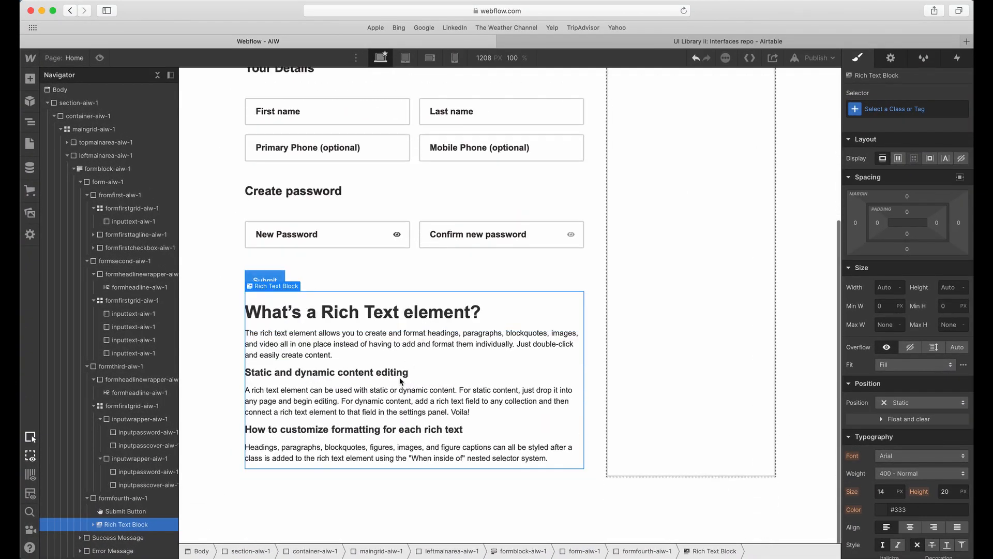
In Webflow, give the Rich Text Block the new class submittagline-aiw-1.
left_click(381, 405)
left_click(461, 323)
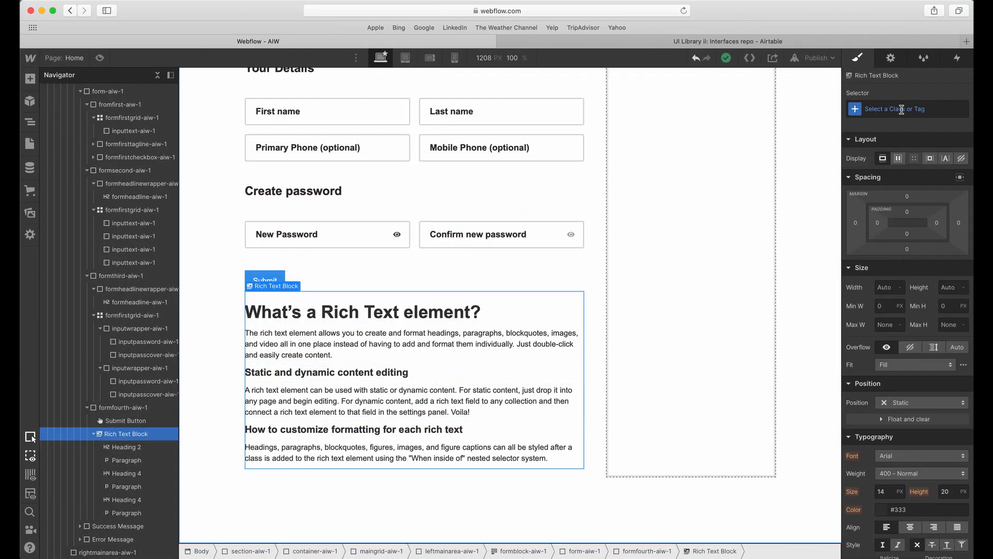
left_click(900, 111)
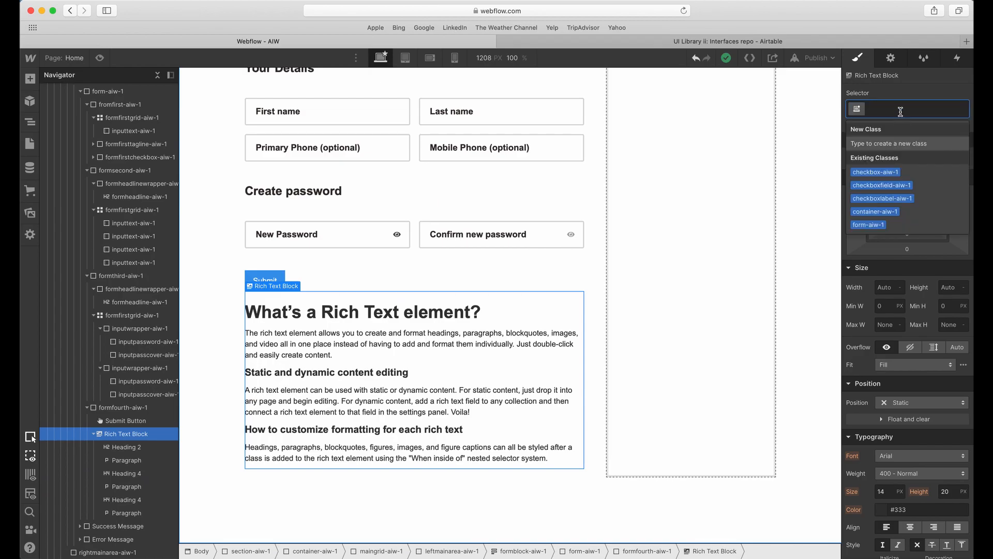
type("richtex")
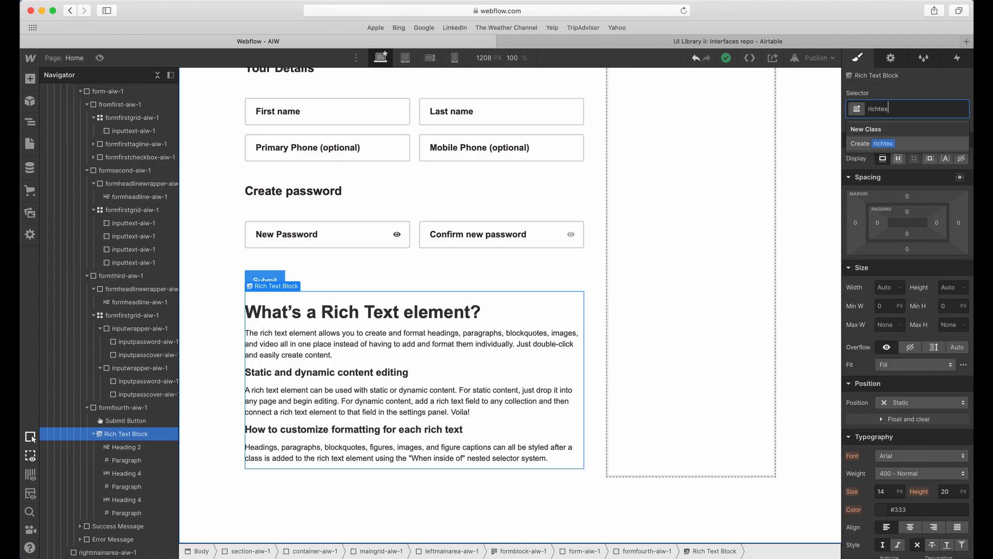
key("BackSpace")
key("BackSpace")
key("BackSpace")
key("BackSpace")
key("BackSpace")
key("BackSpace")
key("BackSpace")
key("BackSpace")
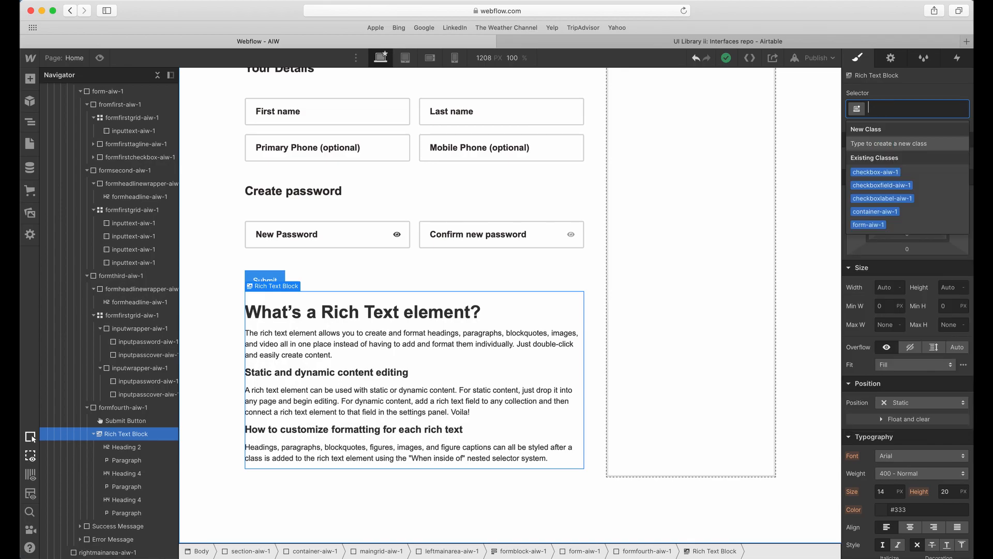
type("submittagline")
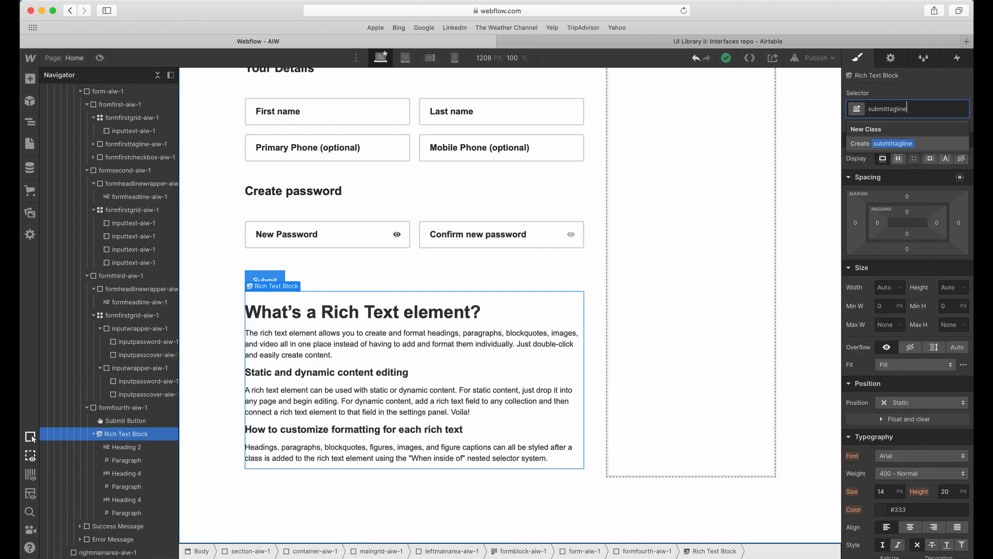
type("-aiw-1")
key("Return")
Duplicate the submittagline-aiw-1 block directly beneath itself and rename the copy's class submittagline-aiw-2.
key("super+c")
key("super+v")
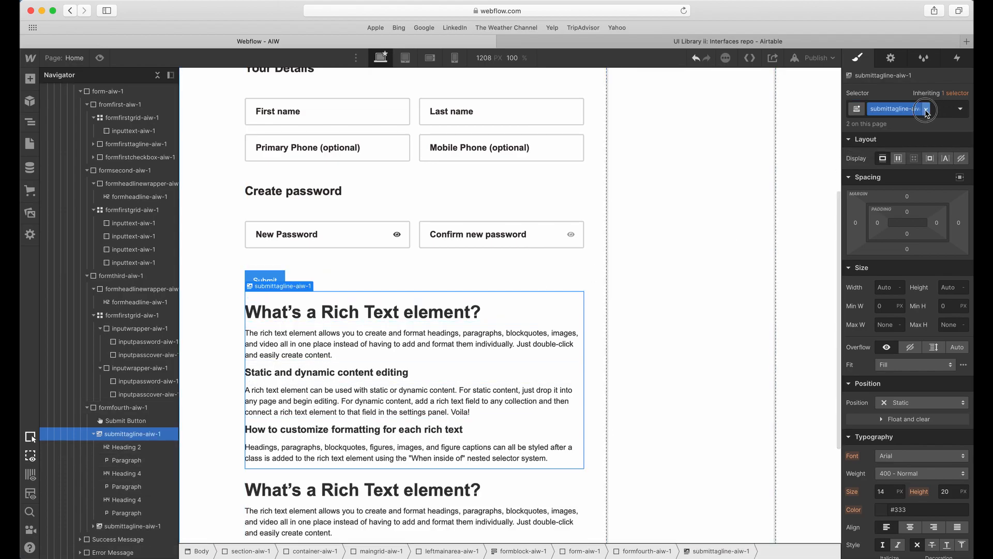
left_click(527, 489)
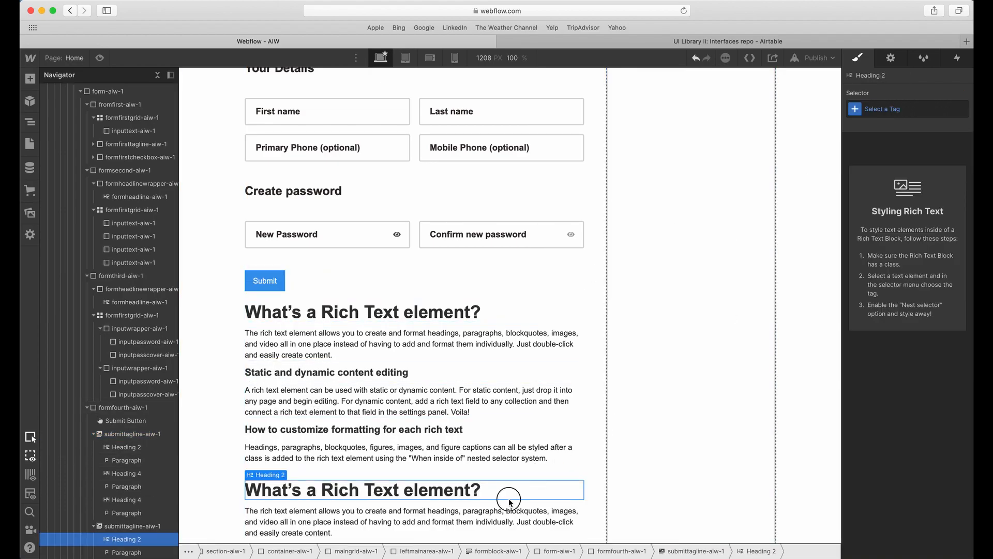
left_click(928, 113)
left_click(921, 147)
key("BackSpace")
key("BackSpace")
key("BackSpace")
key("BackSpace")
key("BackSpace")
key("BackSpace")
type("2")
key("Return")
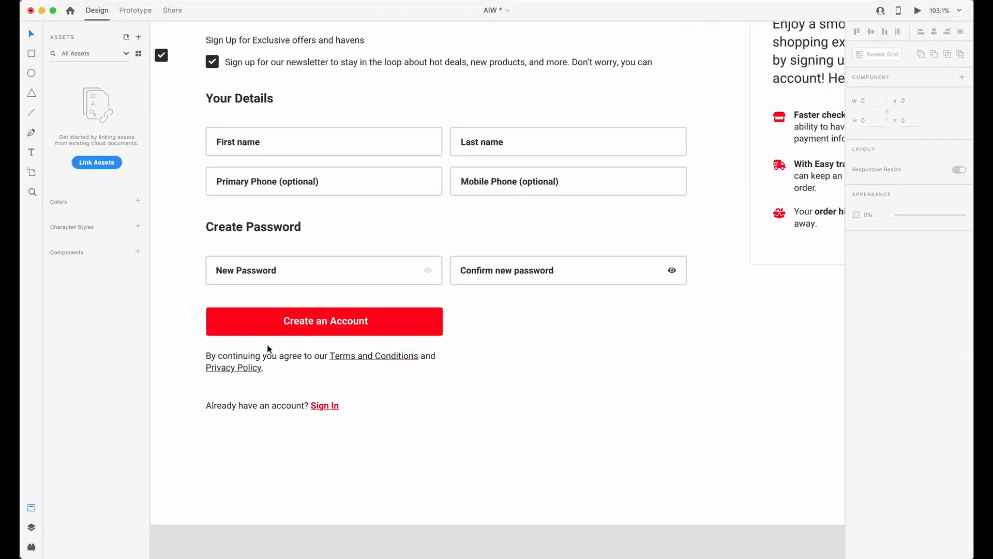
Replace the first rich text block's content with "By continuing you agree to our Terms and Conditions and Privacy Policy." from the XD design.
double_click(268, 350)
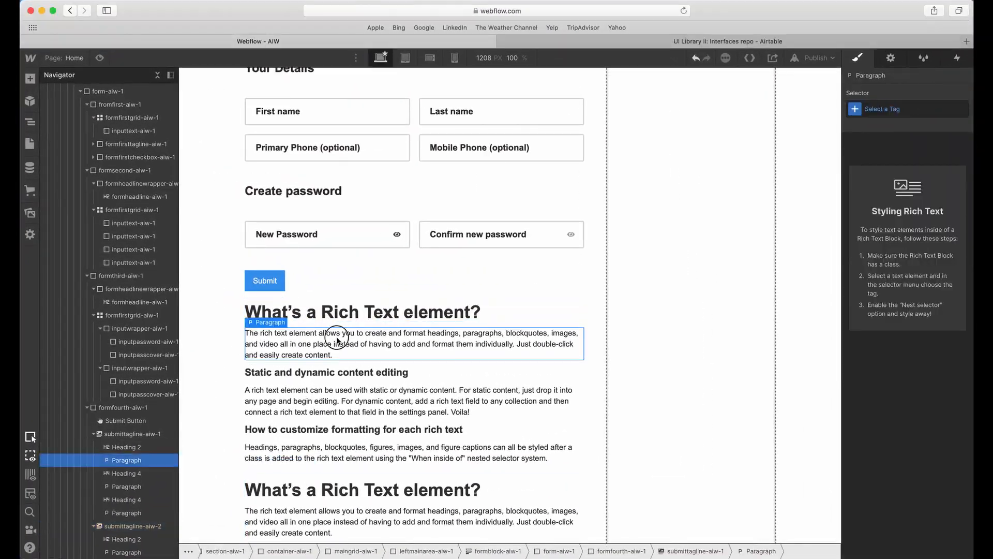
double_click(372, 339)
key("BackSpace")
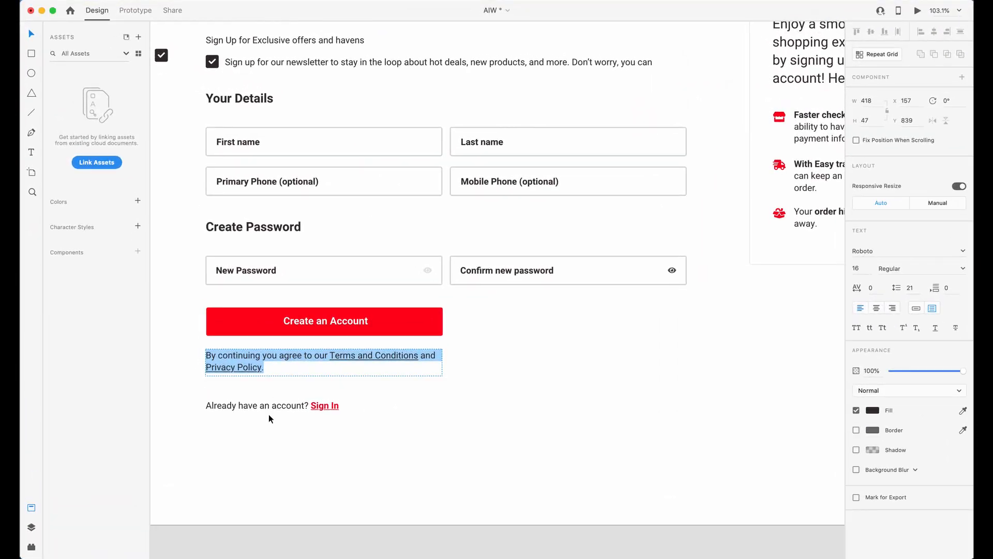
Copy "Already have an account? Sign In" from Adobe XD and replace the content of submittagline-aiw-2 with it.
double_click(270, 405)
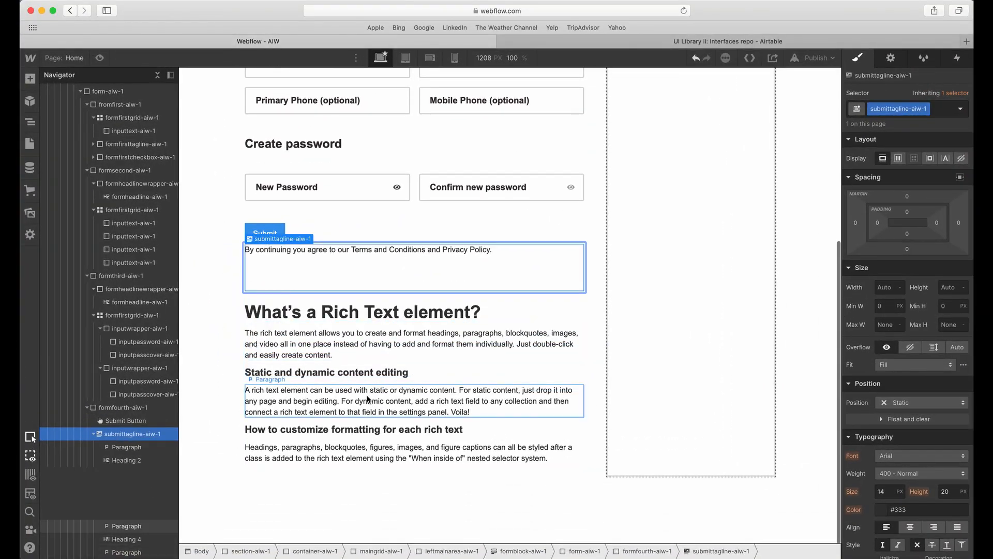
double_click(368, 398)
key("ctrl+a")
key("ctrl+v")
double_click(323, 418)
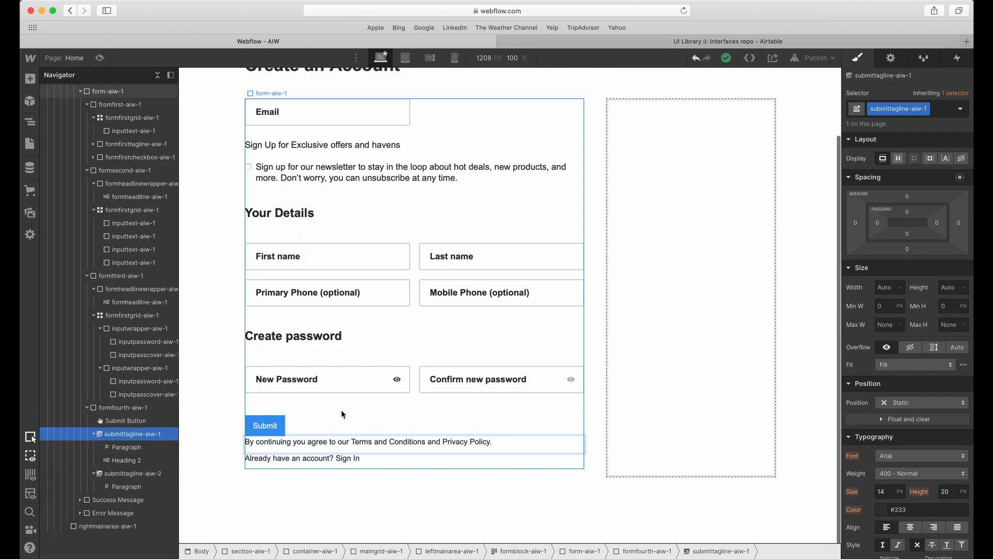
Check the XD button, give the Webflow Submit button the class button-aiw-1 and set its height to 50 px.
left_click(265, 396)
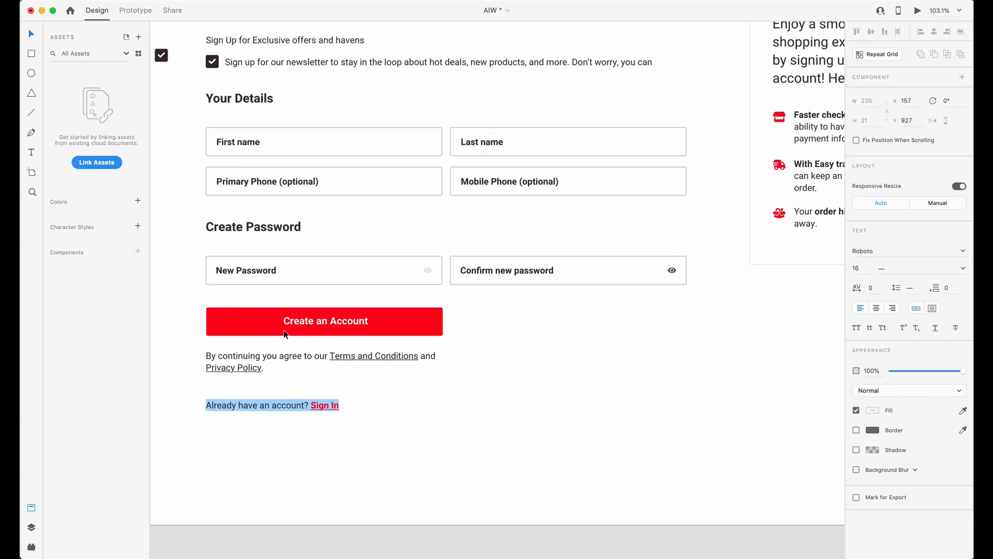
left_click(241, 321)
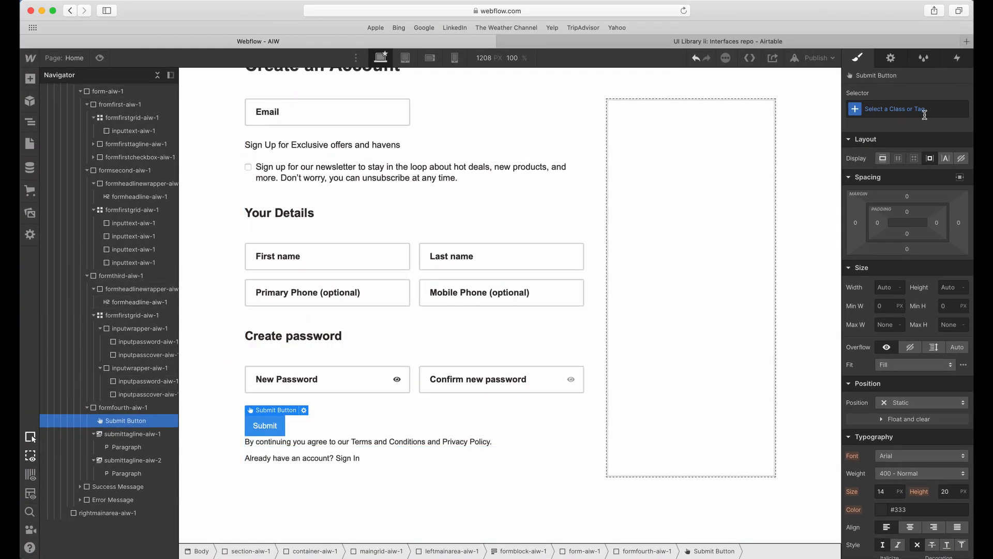
left_click(900, 109)
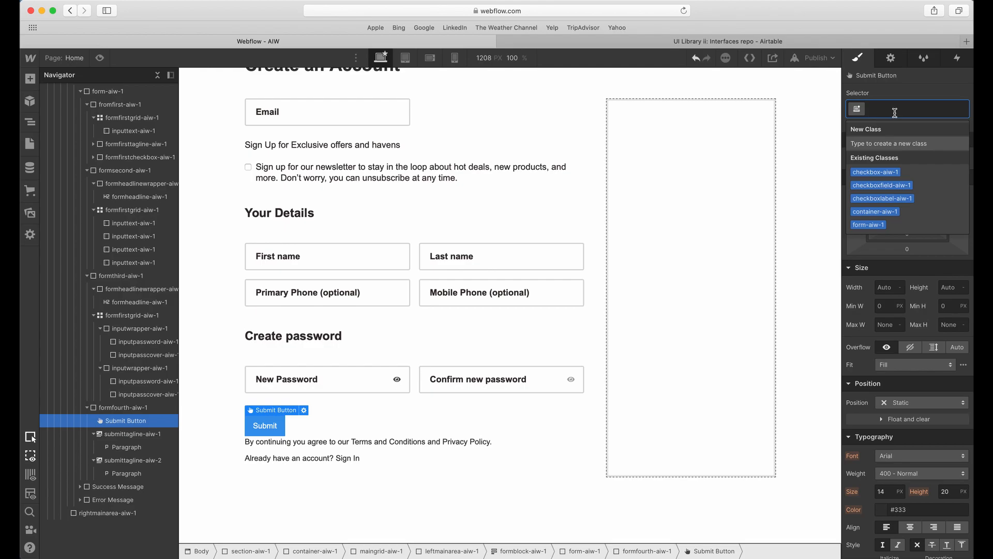
type("button-")
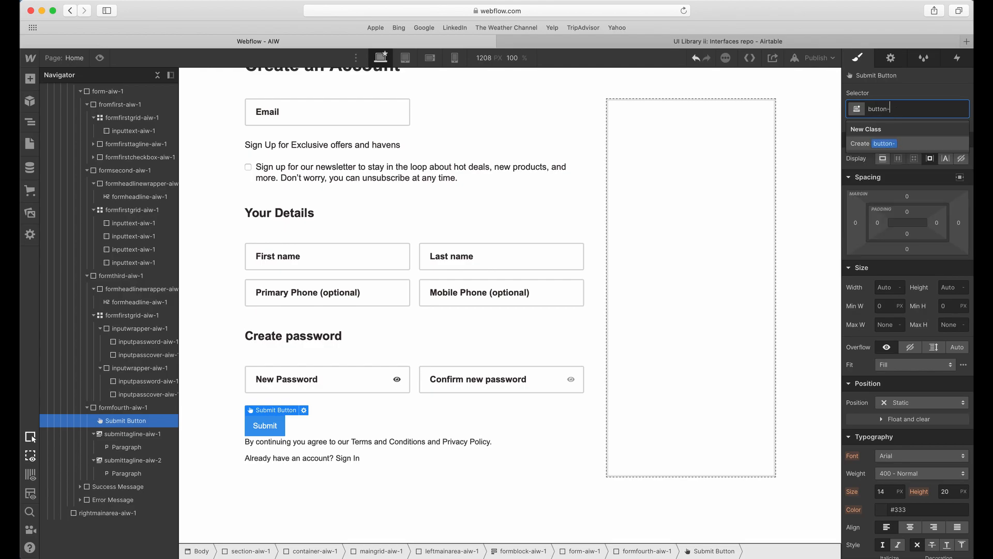
type("aiw-1")
left_click(892, 144)
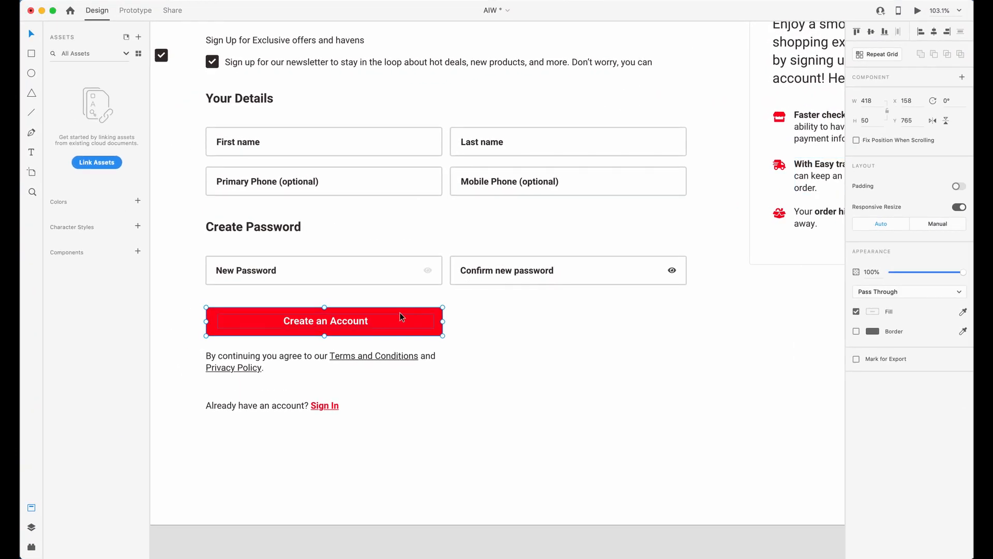
Set the submit button's text to "Create an account" and replace its waiting text.
double_click(358, 321)
key("super+a")
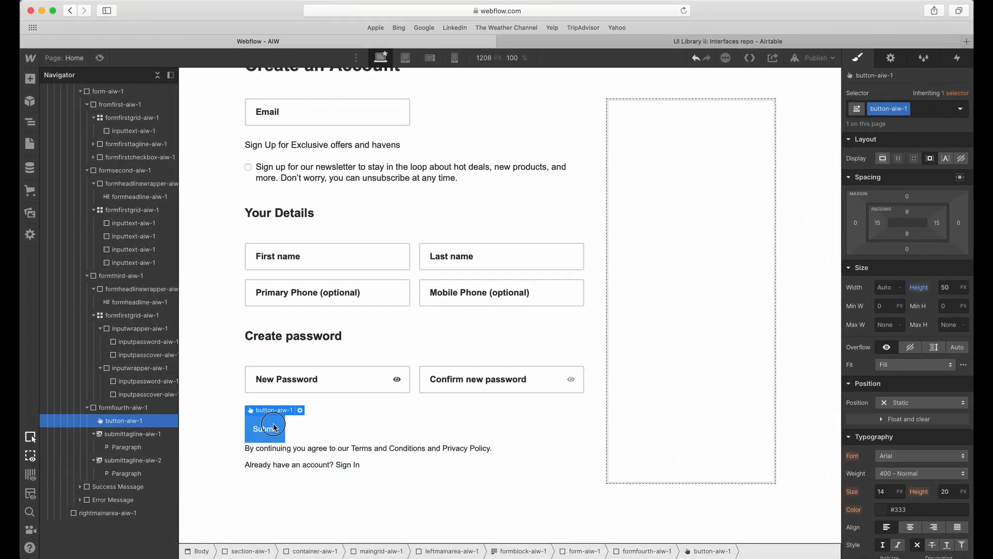
left_click(300, 410)
left_click(317, 475)
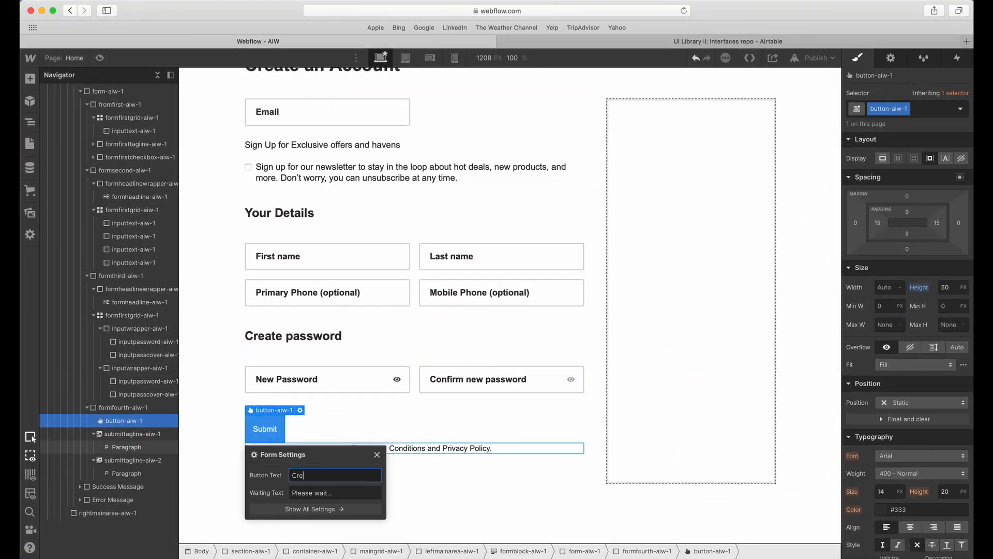
key("super+a")
key("super+c")
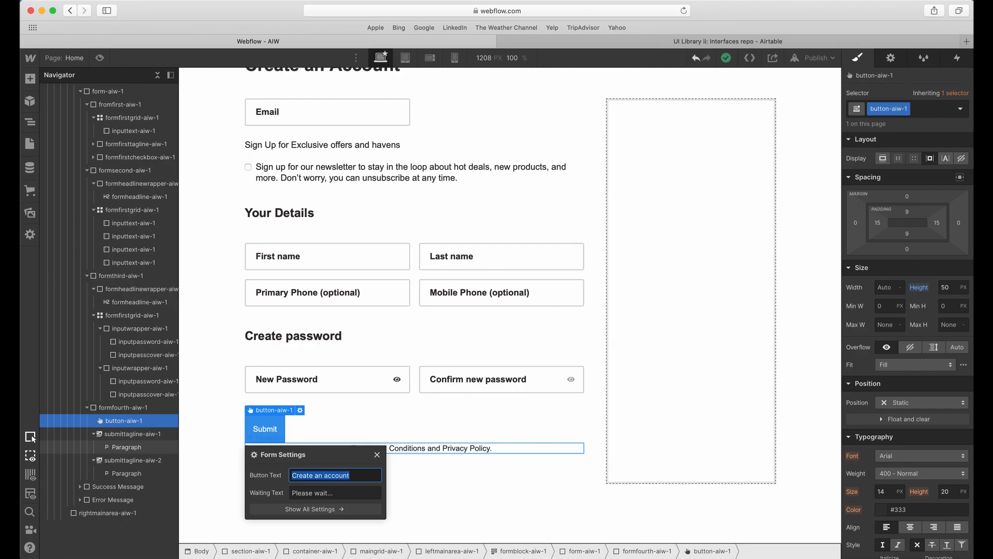
key("Tab")
key("super+v")
key("Tab")
triple_click(345, 491)
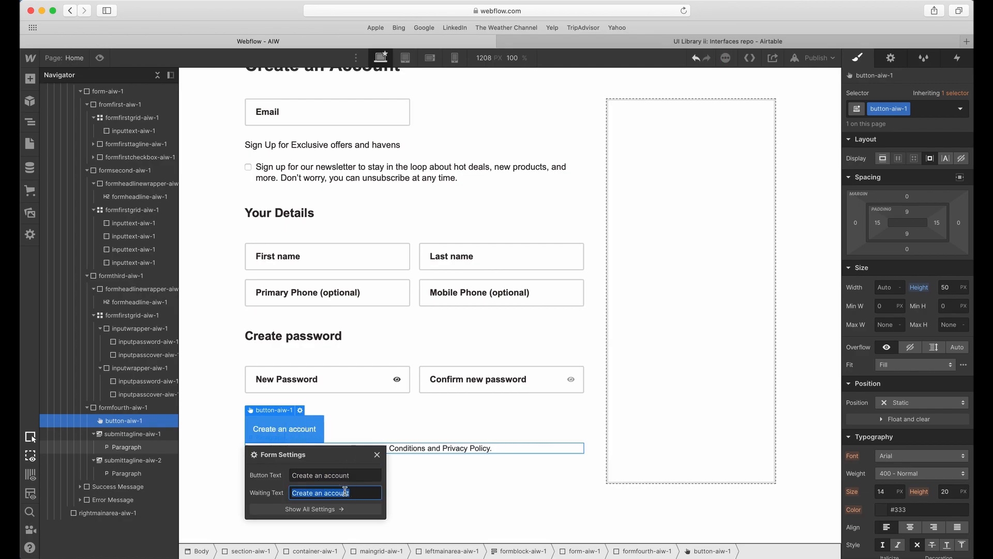
type("w")
key("Tab")
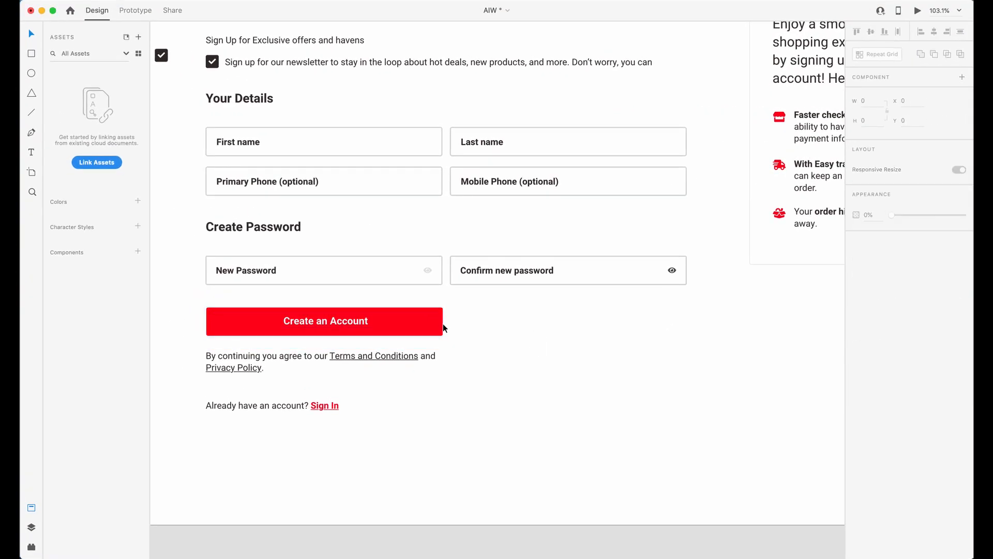
Switch to Adobe XD and compare the widths of the Create an Account button, the terms paragraph and the New Password field.
left_click(439, 324)
left_click(433, 356)
left_click(439, 282)
left_click(440, 312)
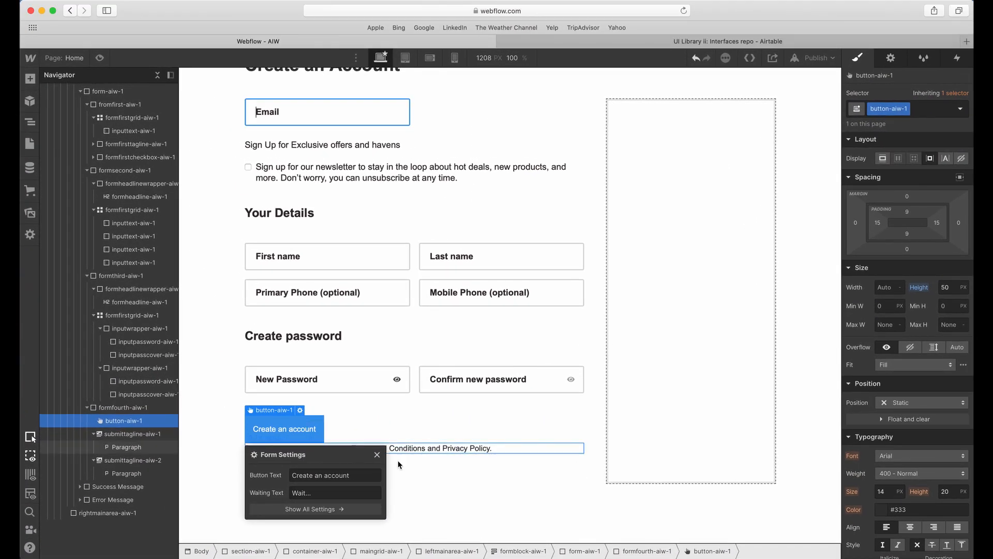
left_click(452, 430)
In Webflow, add a Div Block inside formfourth-aiw-1 below the two taglines.
left_click(101, 408)
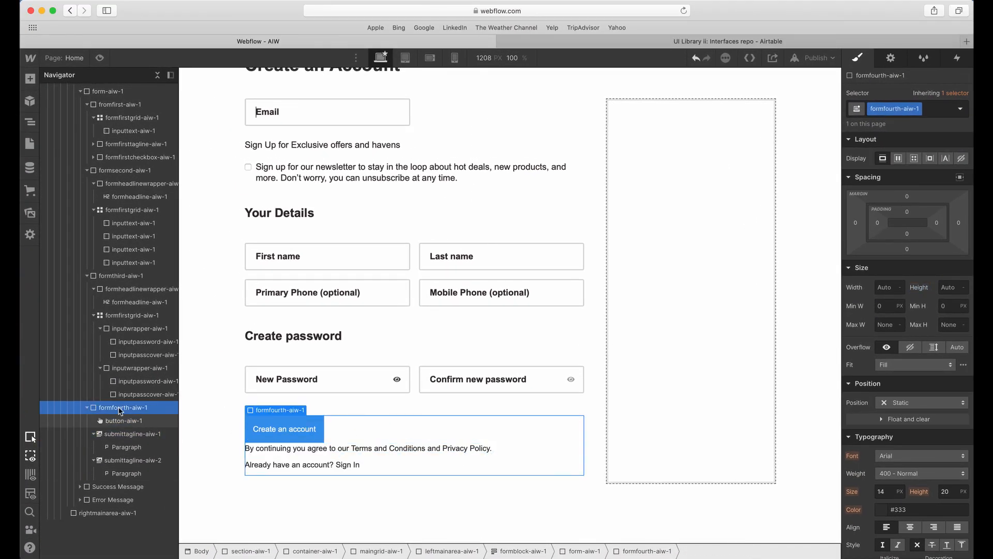
left_click(87, 408)
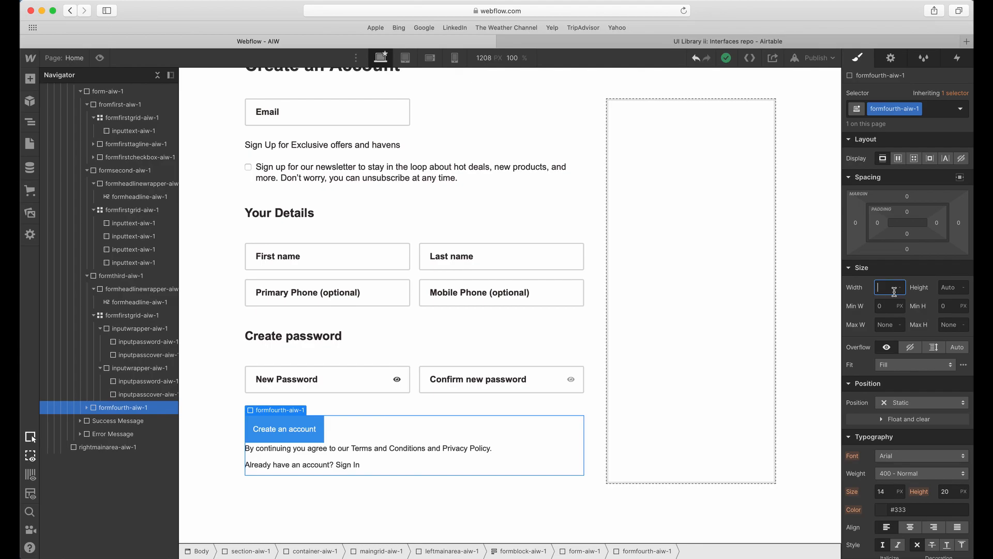
left_click(87, 407)
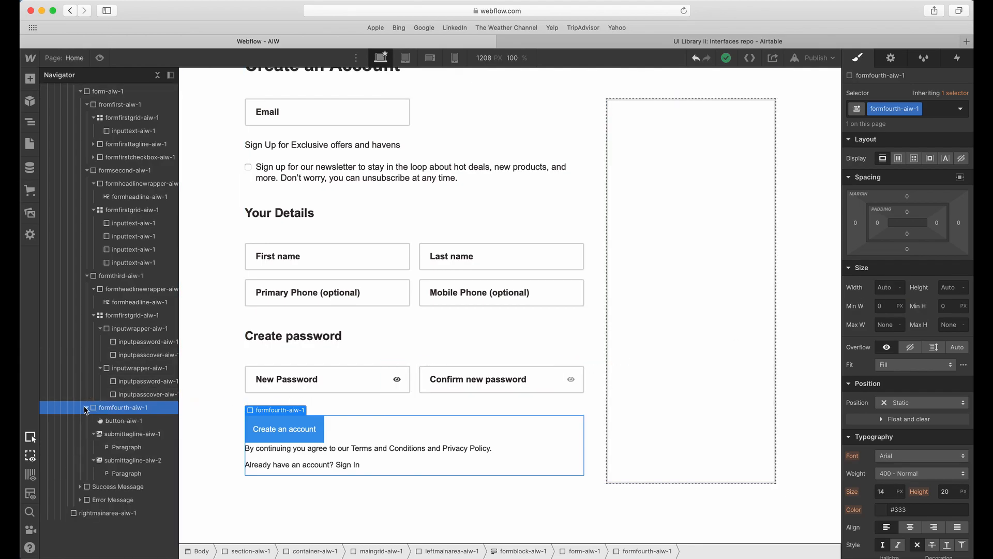
left_click(93, 434)
left_click(94, 447)
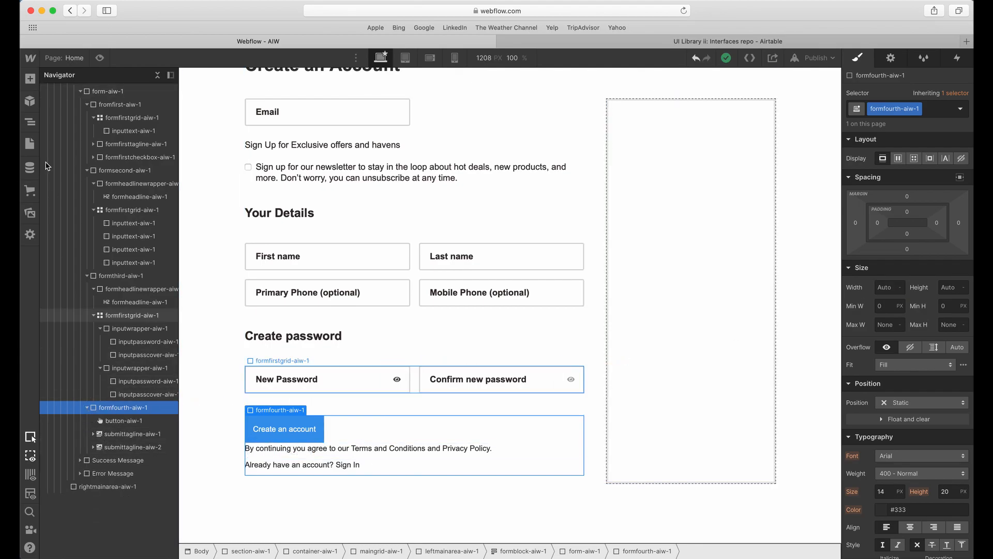
left_click(30, 78)
left_click(65, 269)
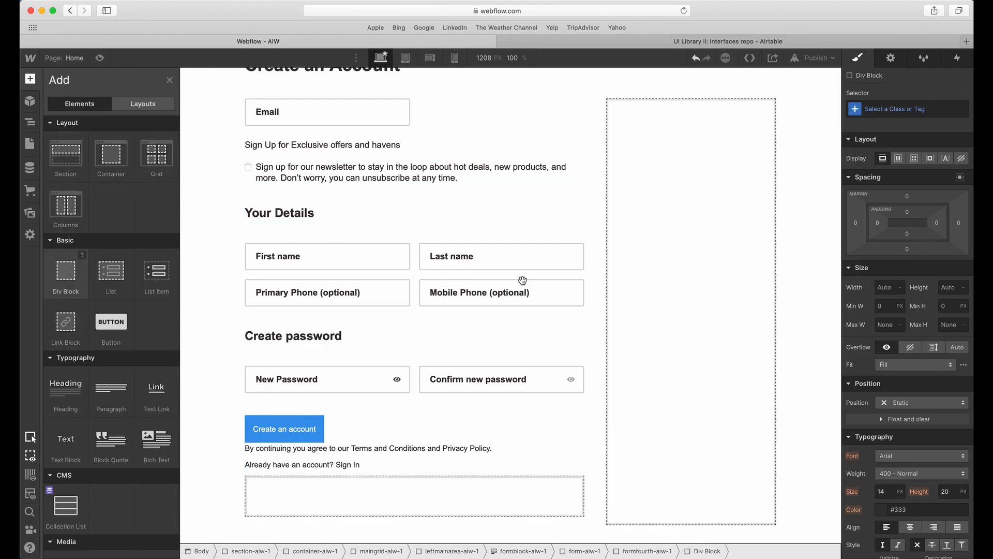
scroll(408, 158, "up", 2)
scroll(407, 158, "down", 4)
Give the new Div Block in formfourth the class fourthgrid-aiw-1 and set its display to grid.
left_click(892, 108)
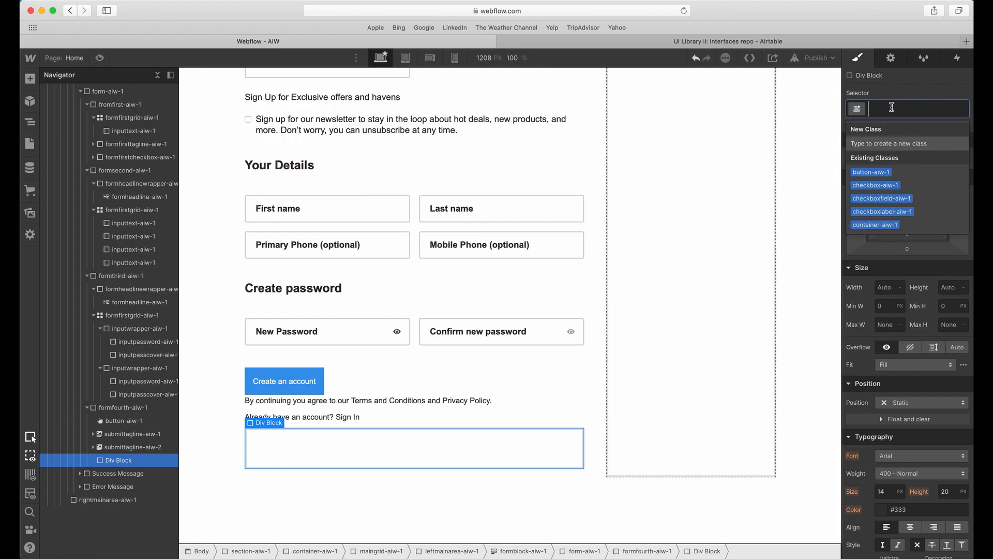
type("formfourt")
key("BackSpace")
key("BackSpace")
key("BackSpace")
key("BackSpace")
key("BackSpace")
key("BackSpace")
key("BackSpace")
key("BackSpace")
key("BackSpace")
type("fou")
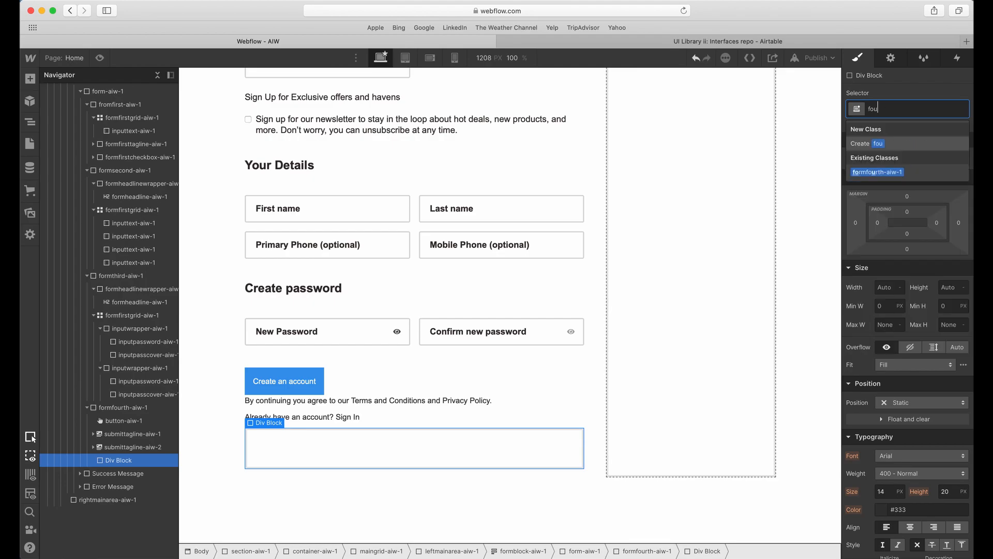
type("rthgrid-aiw-1")
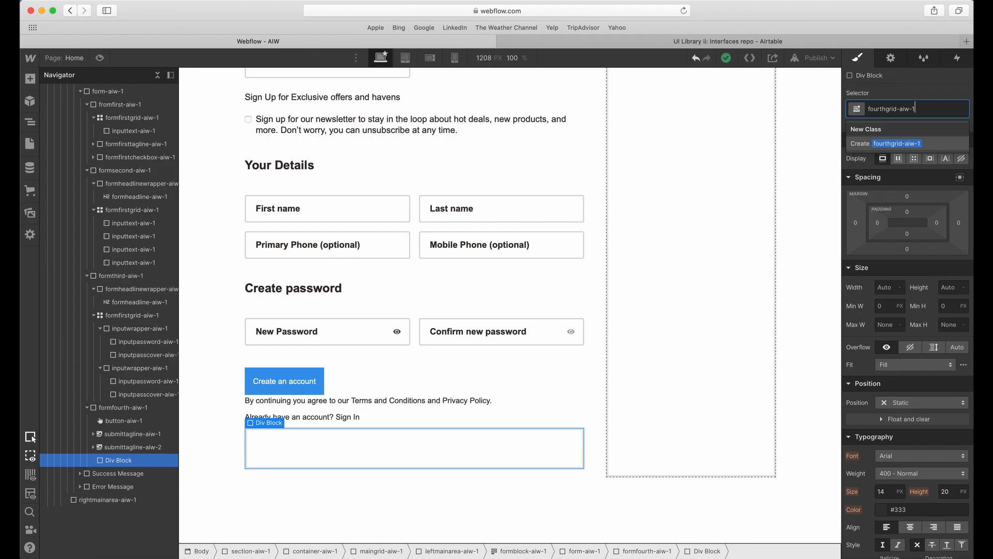
left_click(910, 141)
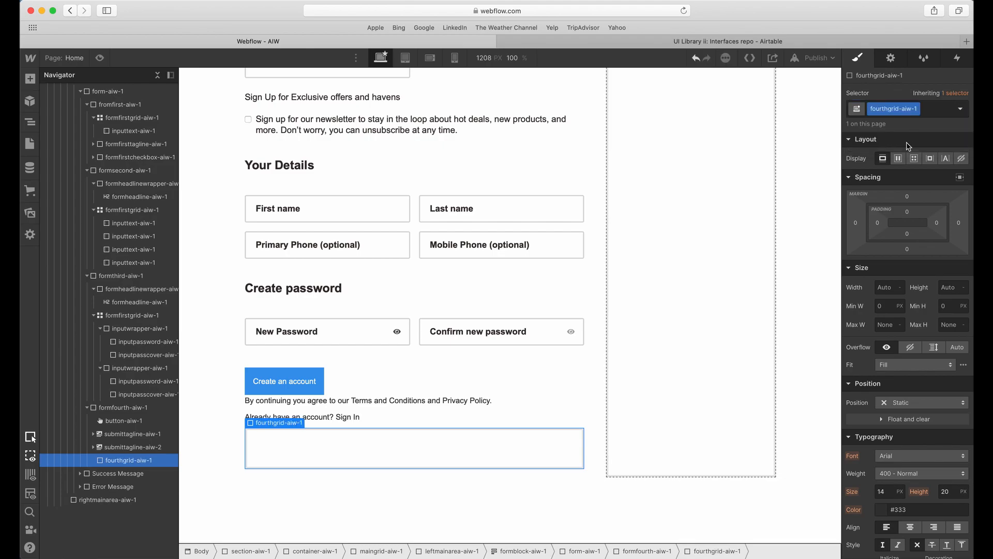
left_click(914, 159)
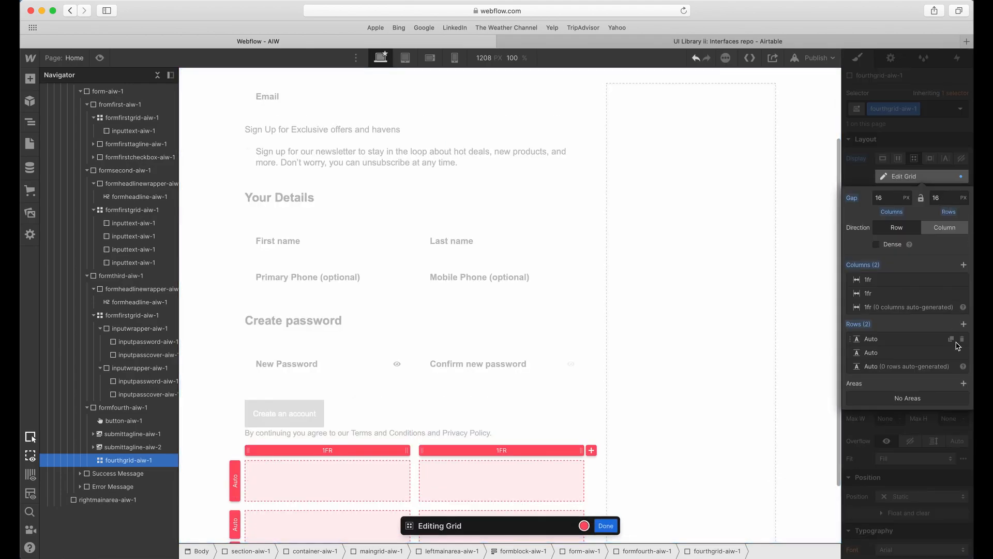
left_click(917, 153)
left_click(462, 416)
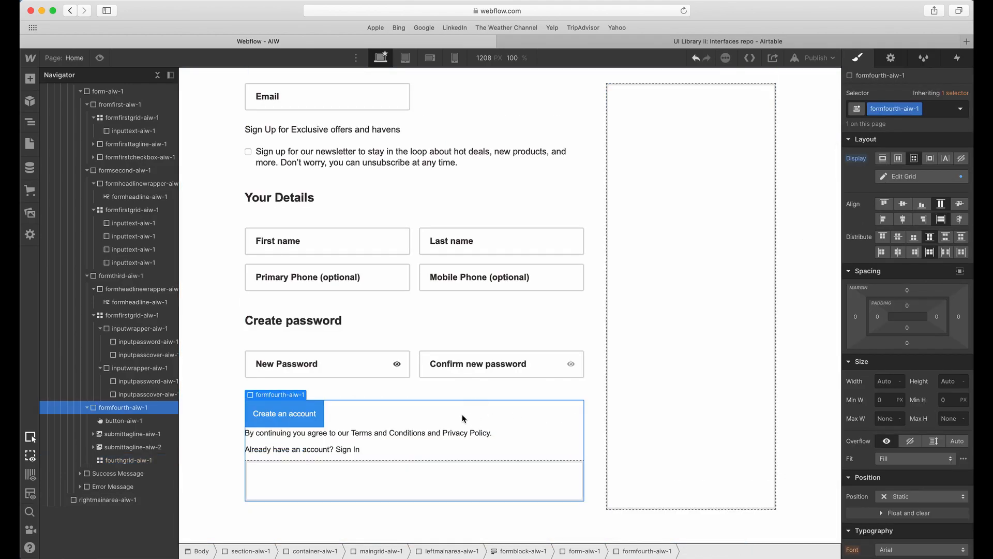
Move the submit button and both submit taglines into the fourthgrid-aiw-1 grid.
left_click(351, 434)
left_click(94, 433)
left_click_drag(118, 421, 133, 461)
left_click_drag(123, 421, 135, 463)
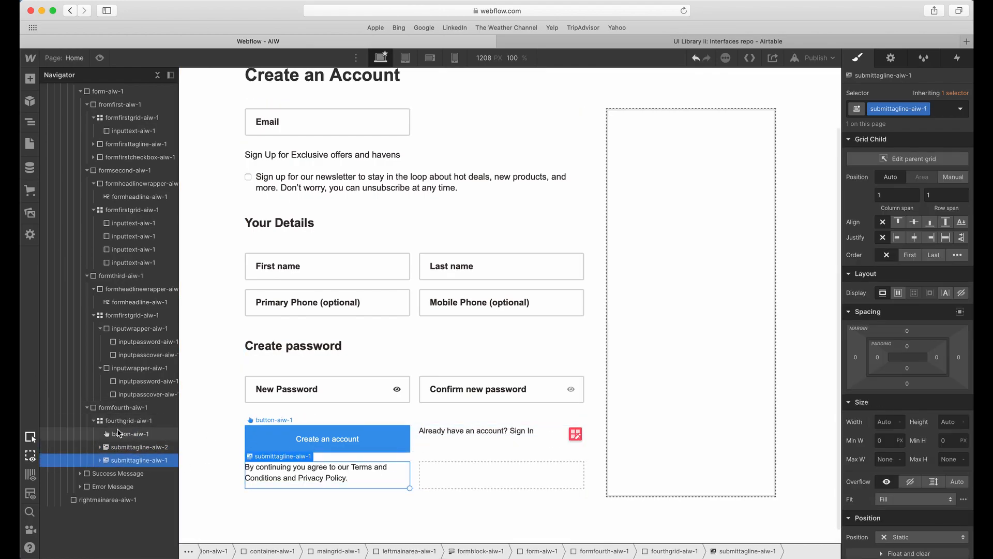
left_click(135, 447)
Add a Div Block inside fourthgrid-aiw-1 and give it the class firstgriditem-aiw-1.
left_click(132, 424)
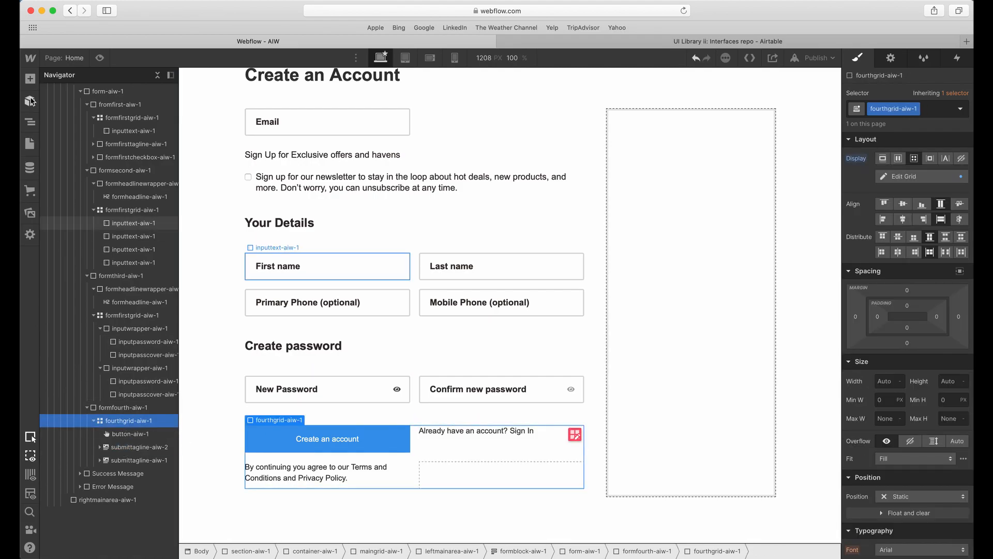
left_click(29, 78)
left_click(65, 272)
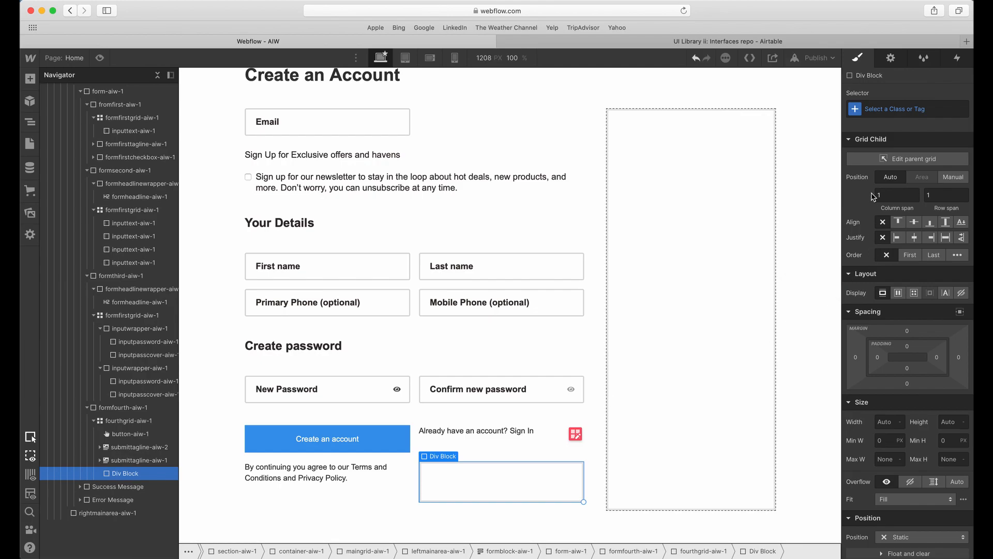
left_click(904, 105)
type("firstgriditem-aiw-1")
key("Return")
Nest the submit button and both submit taglines inside firstgriditem-aiw-1.
mouse_move(137, 463)
left_mouse_down()
mouse_move(142, 475)
mouse_move(128, 461)
mouse_move(137, 449)
left_mouse_up()
left_click(133, 435)
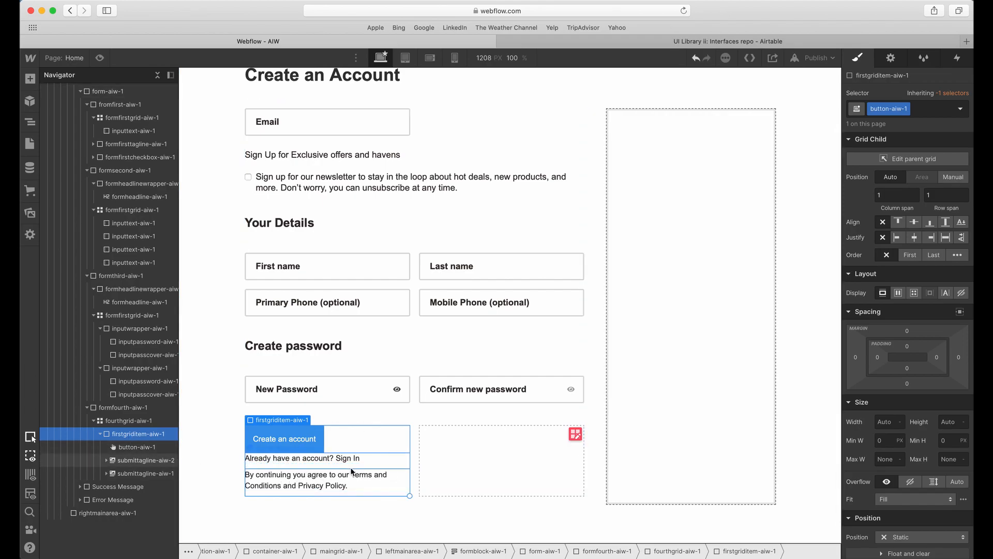
scroll(371, 474, "down", 1)
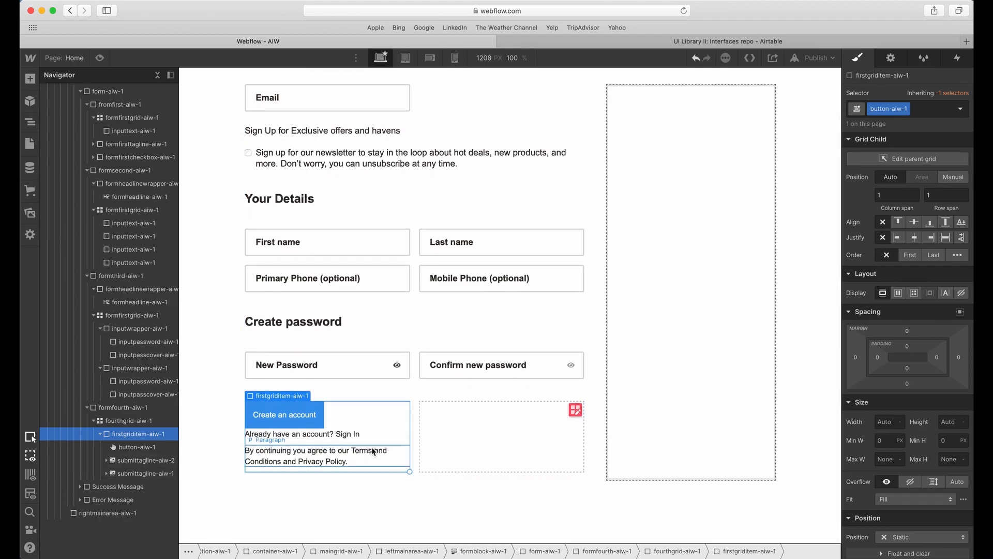
Check the button label's text style in Adobe XD, and set the Webflow button's font size to 18 px and line height to 1.3em.
left_click(318, 412)
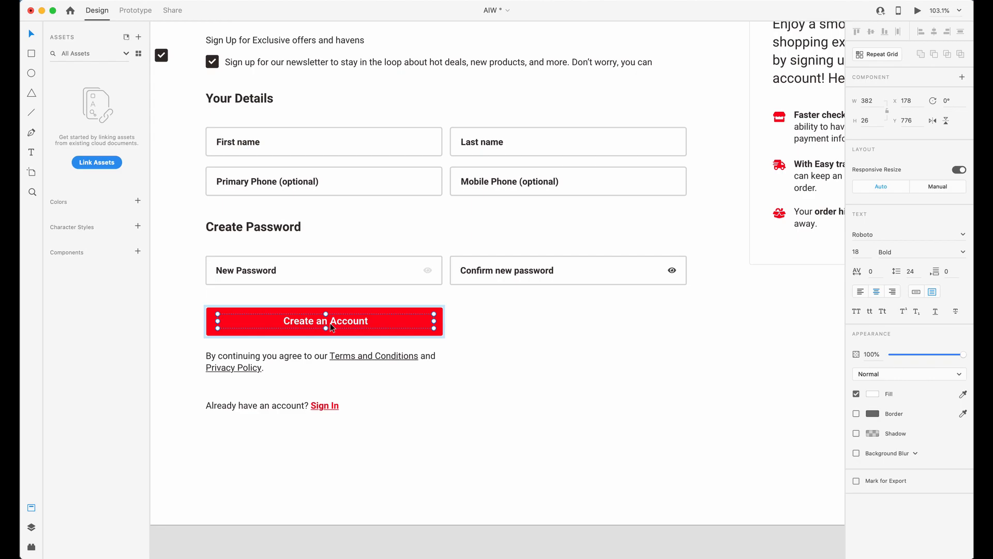
double_click(332, 327)
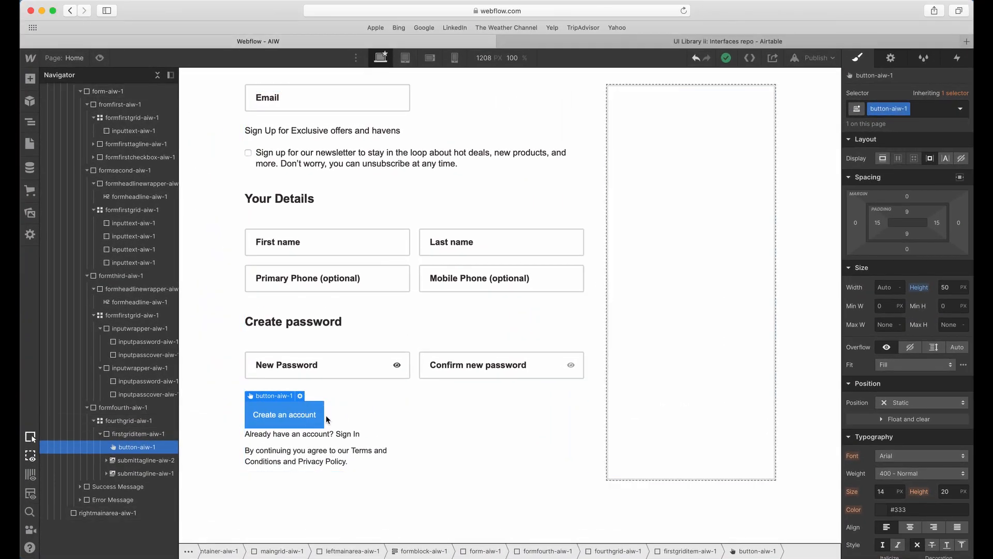
scroll(902, 466, "down", 1)
left_click(891, 459)
type("18")
key("Tab")
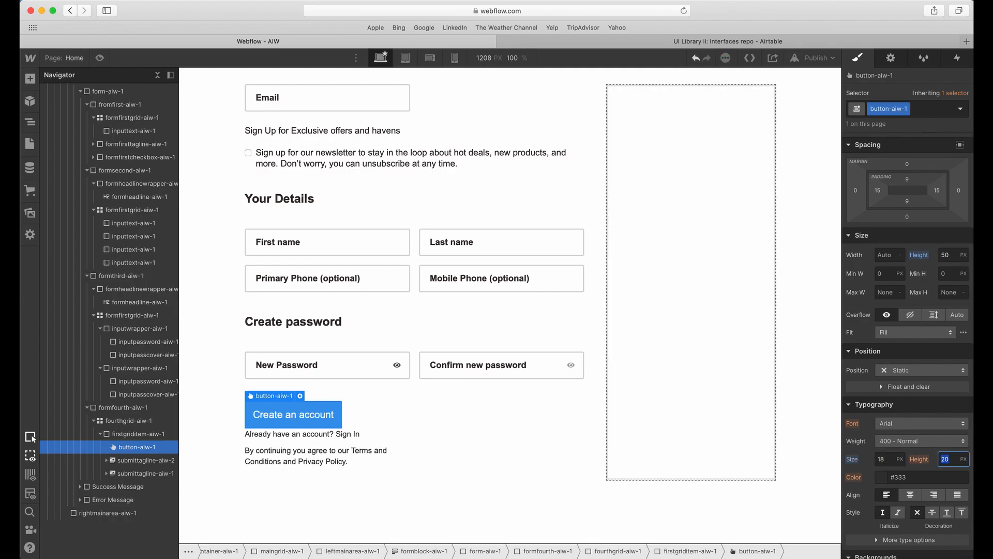
type("1.3em")
key("Tab")
Set the button's text color to the Light Grey swatch and its font weight to 700 - Bold.
left_click(888, 480)
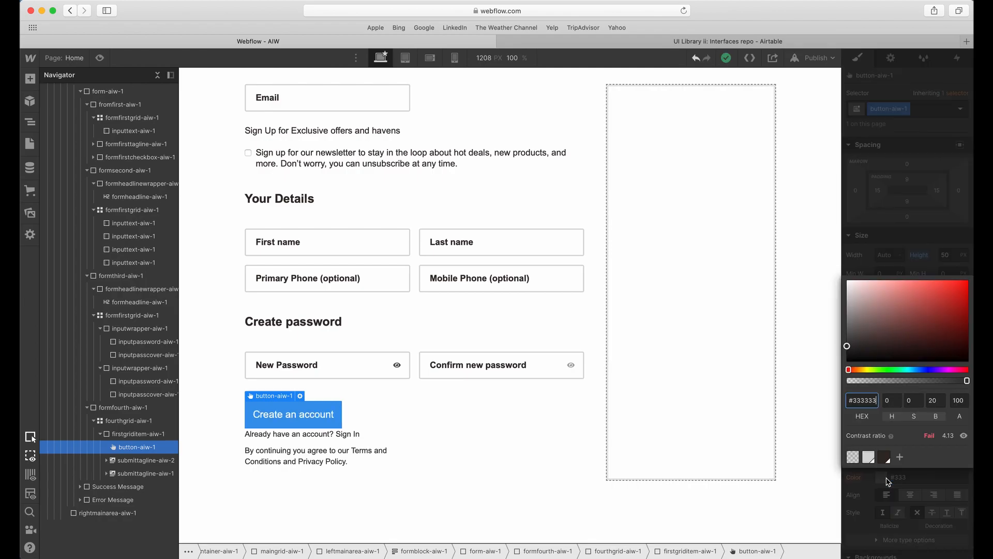
left_click(871, 458)
left_click(876, 502)
left_click(902, 448)
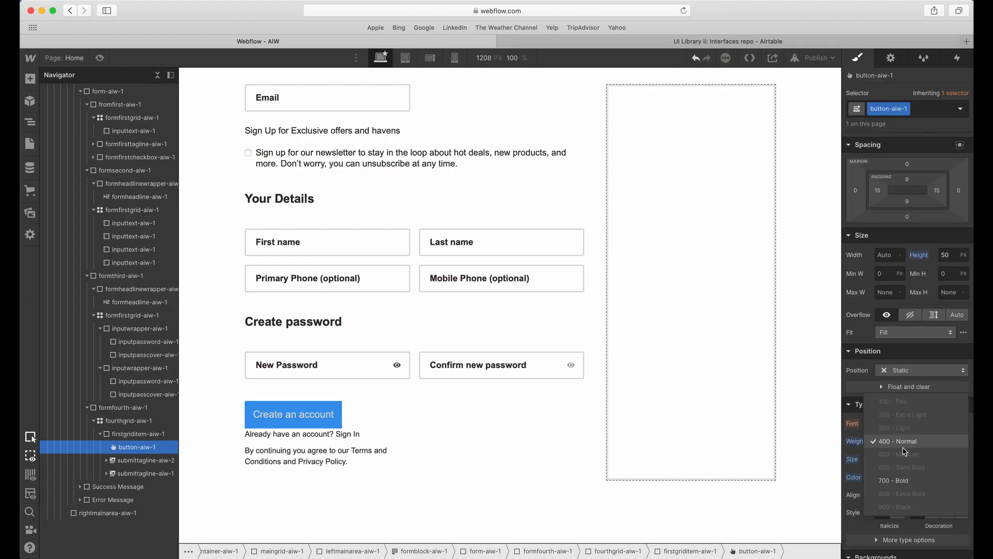
left_click(903, 481)
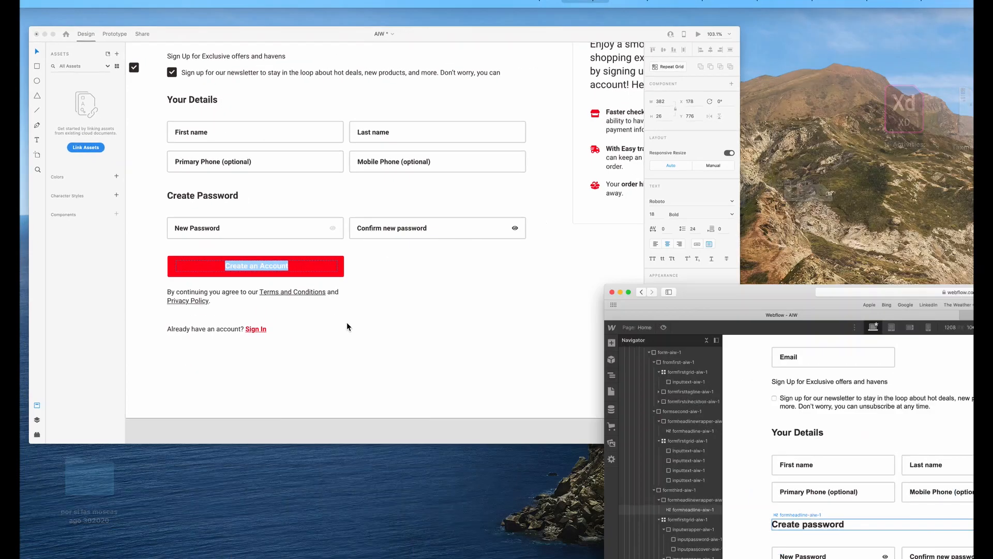
Switch to Adobe XD and get the hex fill color of the Create an Account button's background.
left_click(518, 311)
left_click(444, 354)
left_click(425, 335)
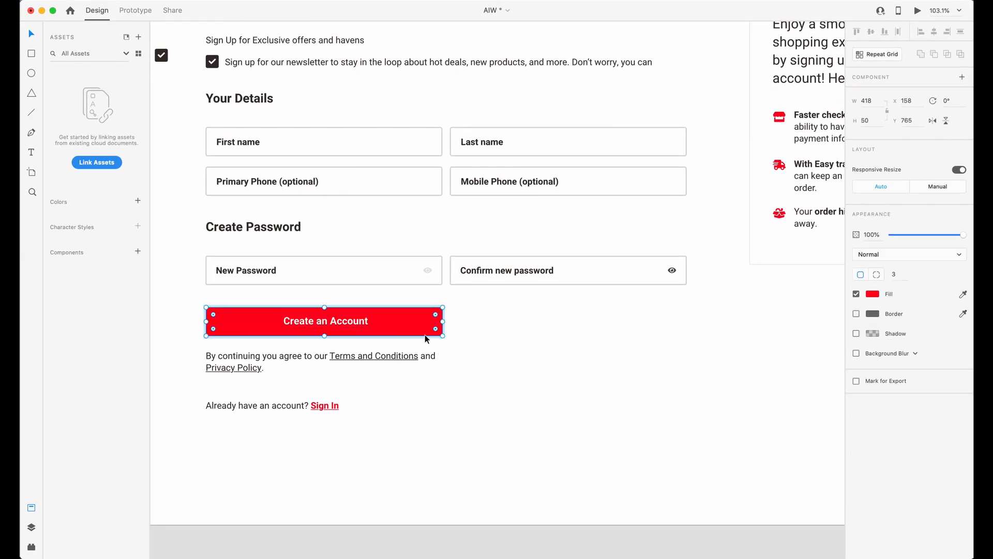
left_click(871, 295)
key("super+c")
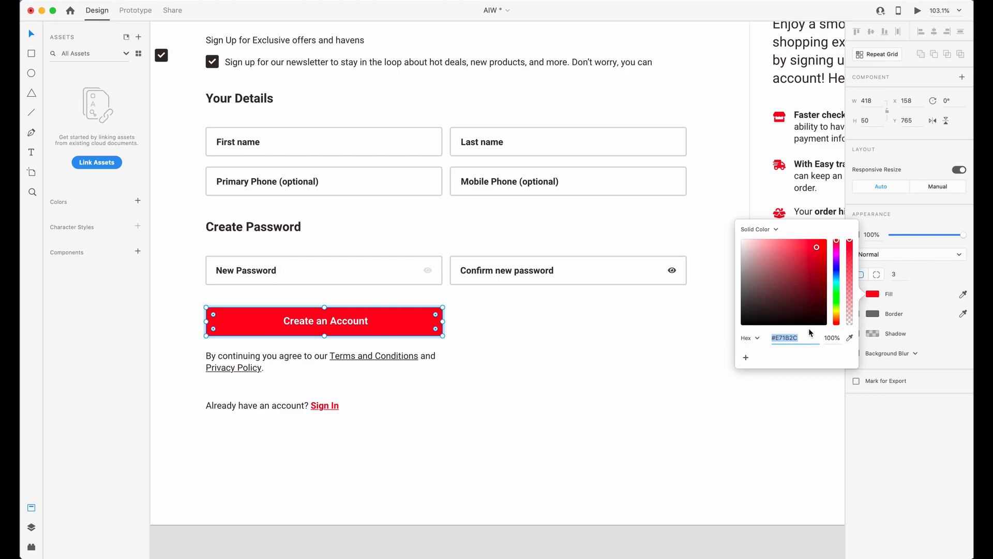
Return to Webflow and set the submit button's text color to white.
key("ctrl+Up")
left_click(456, 305)
scroll(904, 445, "down", 2)
scroll(904, 445, "down", 3)
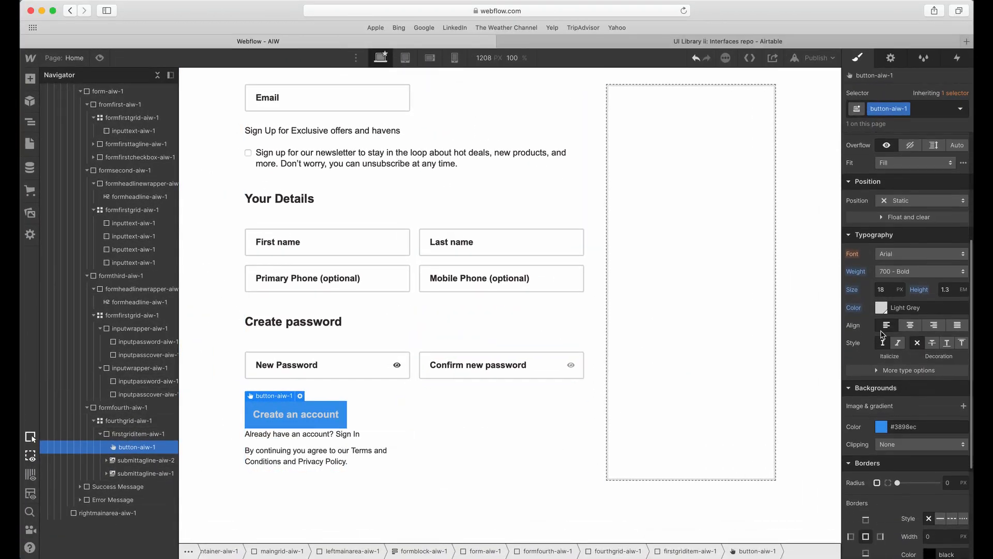
left_click(881, 308)
left_click(886, 298)
Set the button's background color to #e71b2c and save that color as a swatch.
left_click(895, 427)
key("super+v")
key("Tab")
left_click(885, 430)
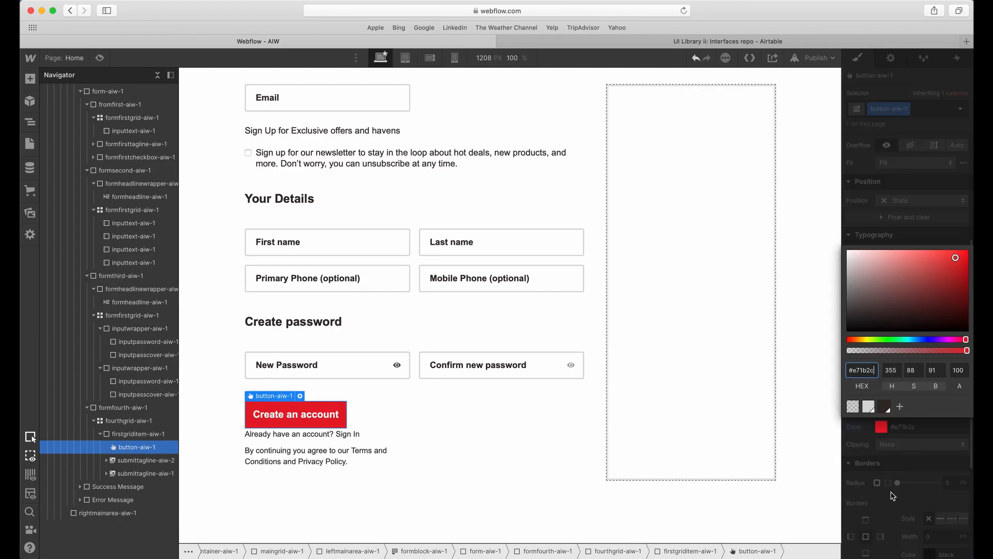
left_click(899, 408)
left_click(959, 405)
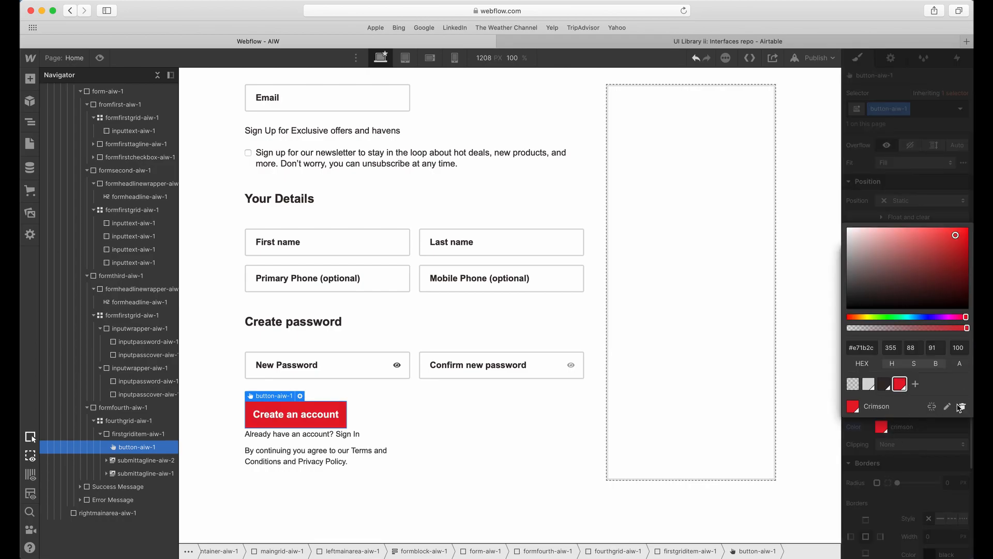
left_click(928, 437)
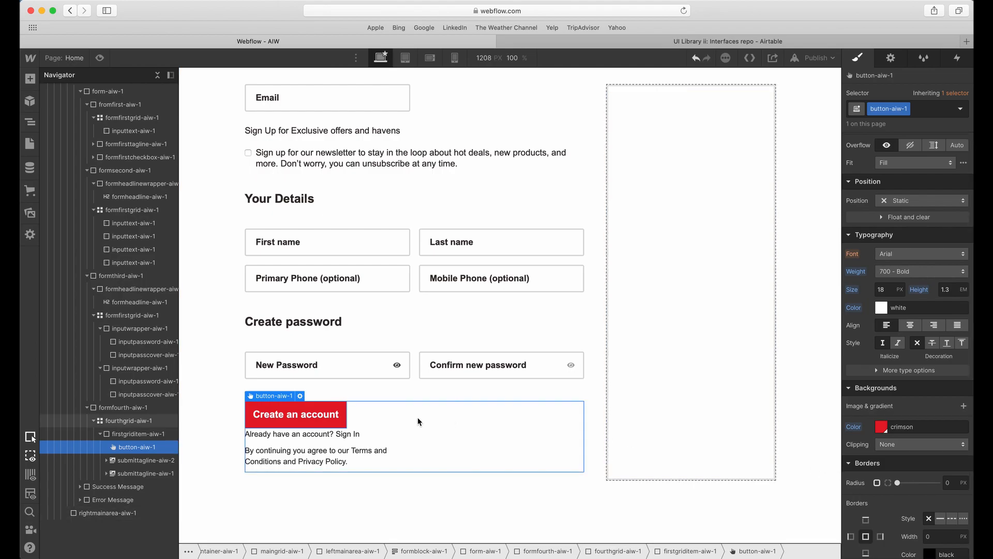
Set the submit button's width to 100% and its border radius to 3 px.
scroll(965, 286, "up", 5)
left_click(880, 287)
type("100")
key("Tab")
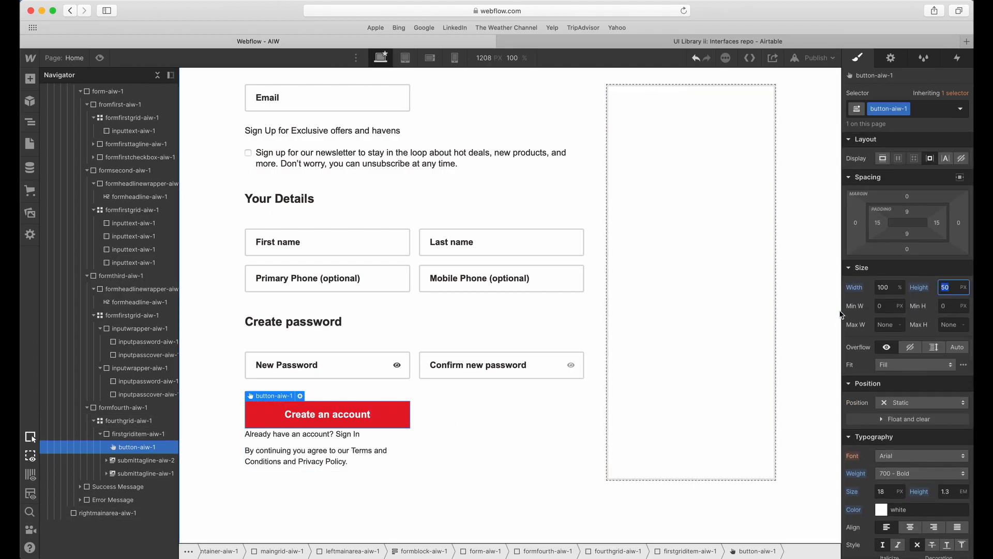
scroll(878, 352, "down", 6)
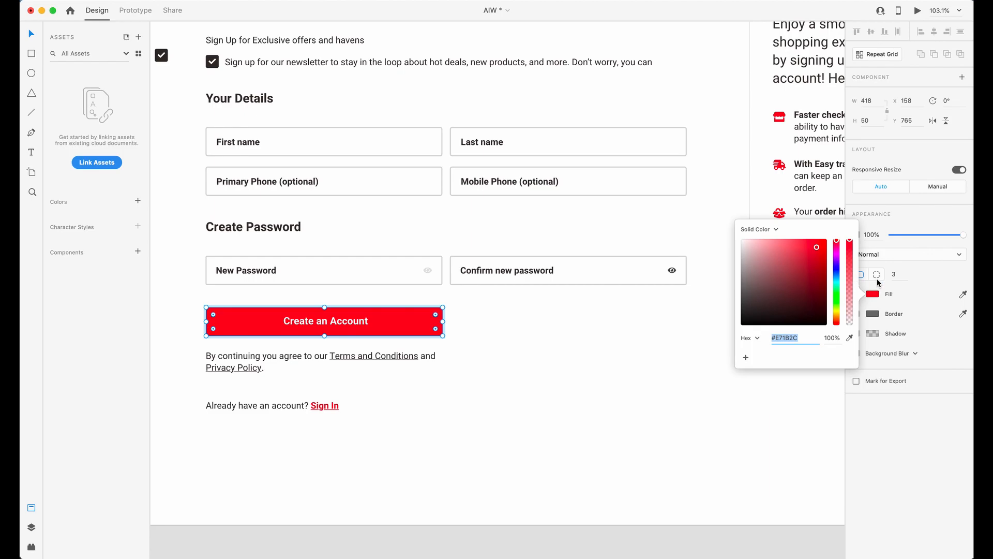
Switch to Adobe XD and measure the spacing between the Create an Account button, the terms paragraph and the Sign In line.
left_click(904, 275)
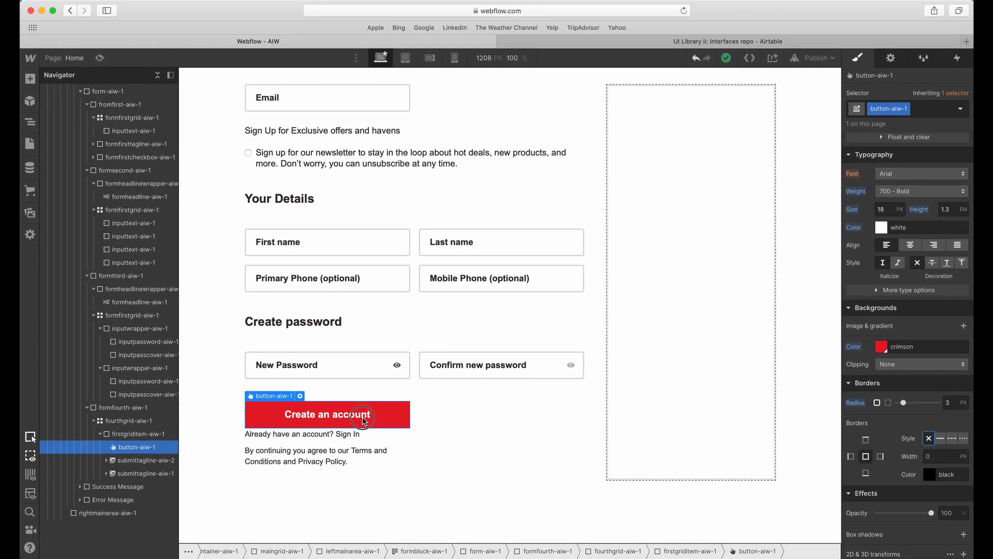
left_click(455, 426)
left_click(363, 414)
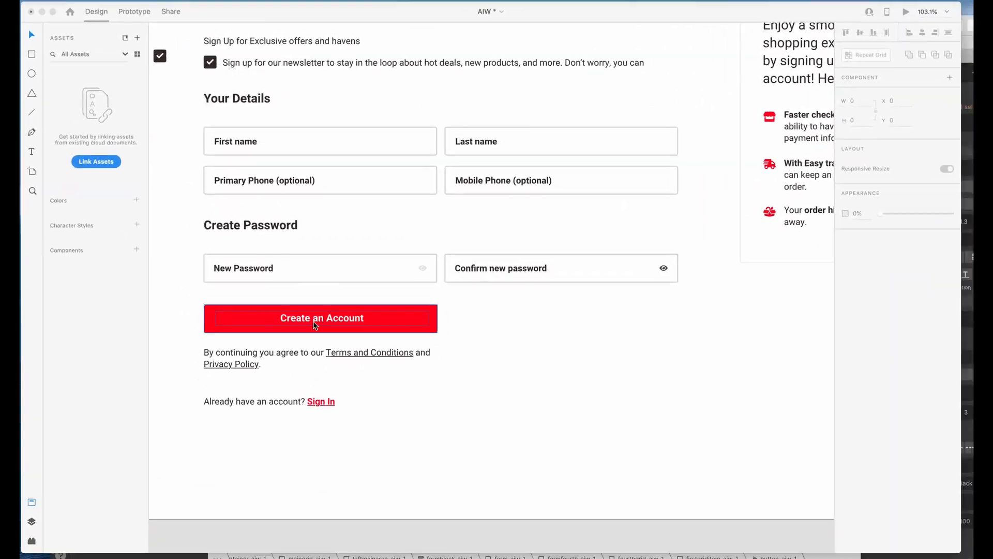
left_click(239, 290)
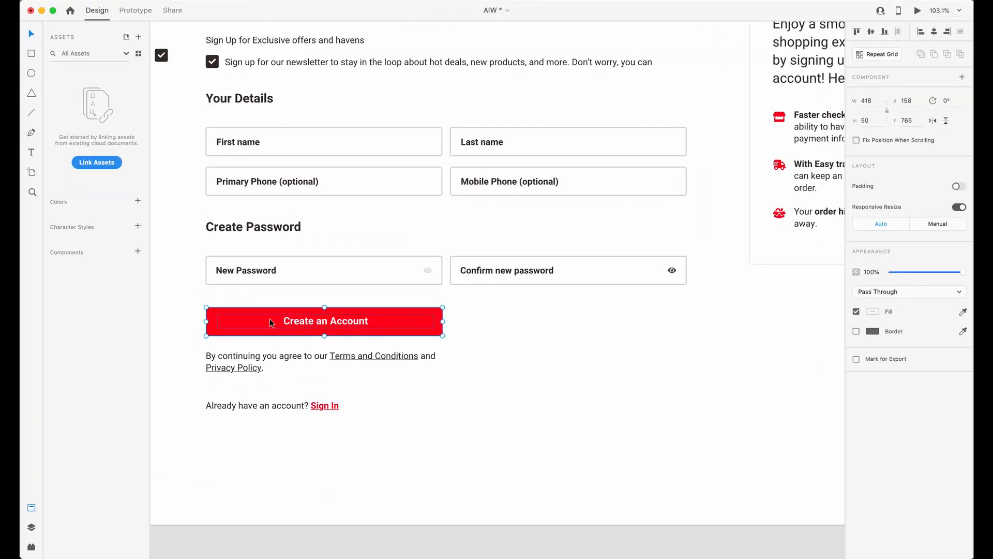
left_click(283, 358)
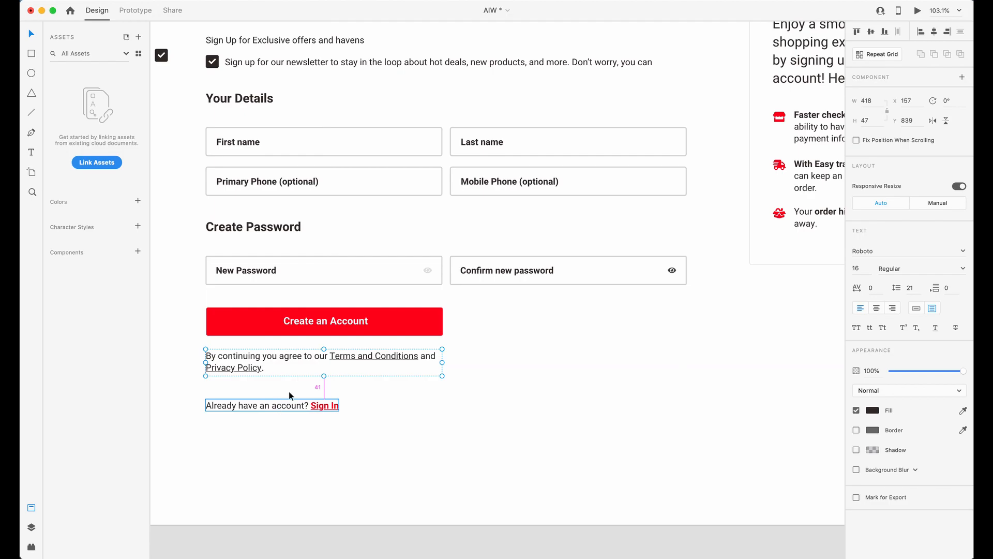
left_click(309, 333)
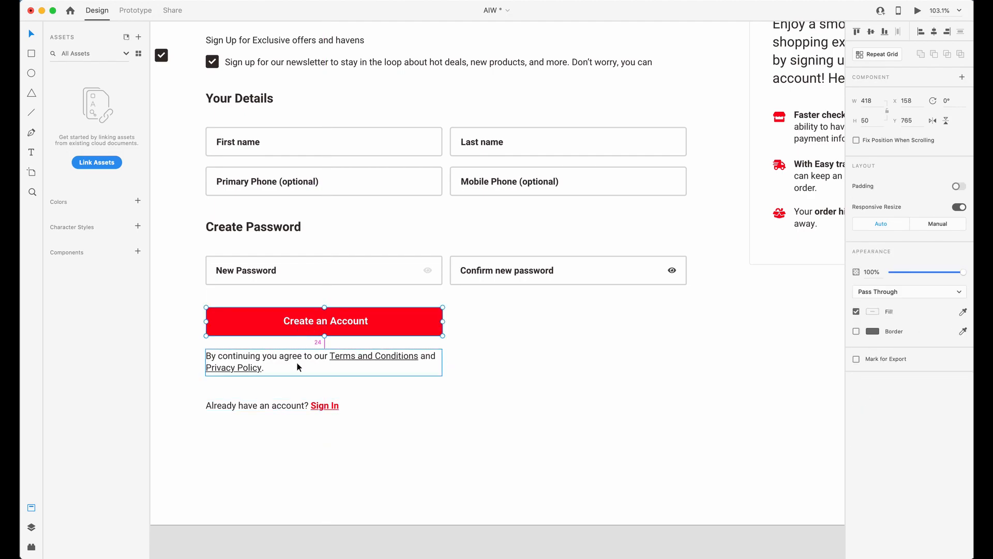
Return to Webflow and set the submit button's bottom margin to 25 px.
key("ctrl+Up")
left_click(329, 326)
scroll(909, 279, "up", 5)
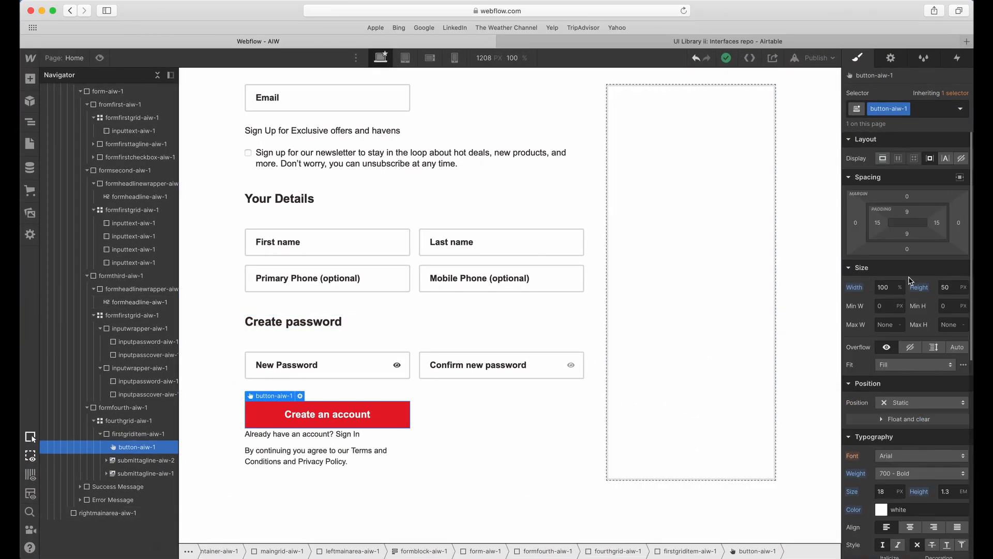
left_click(907, 248)
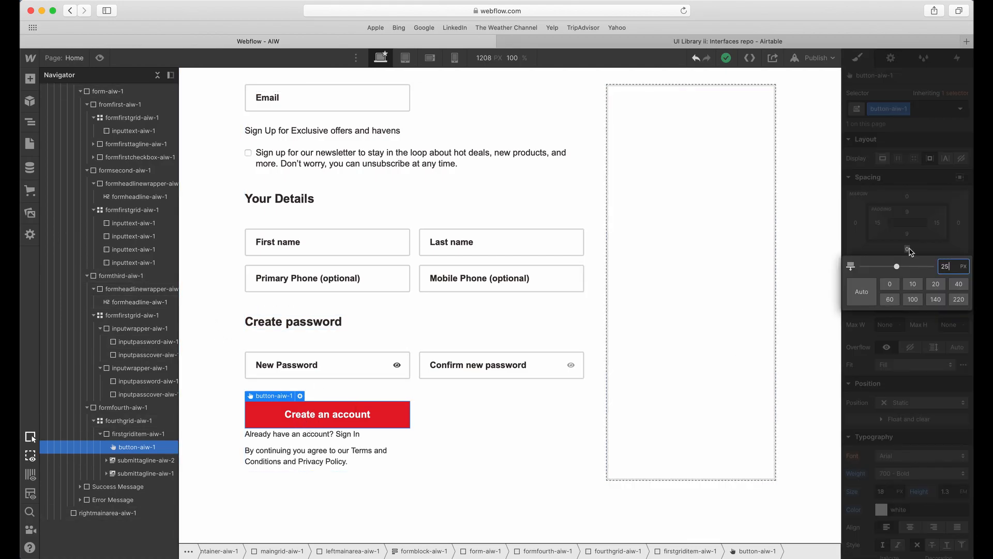
key("Return")
Set the Sign In text block (submittagline-aiw-2) to a font size of 16 px and a line height of 1.6 em.
left_click(313, 449)
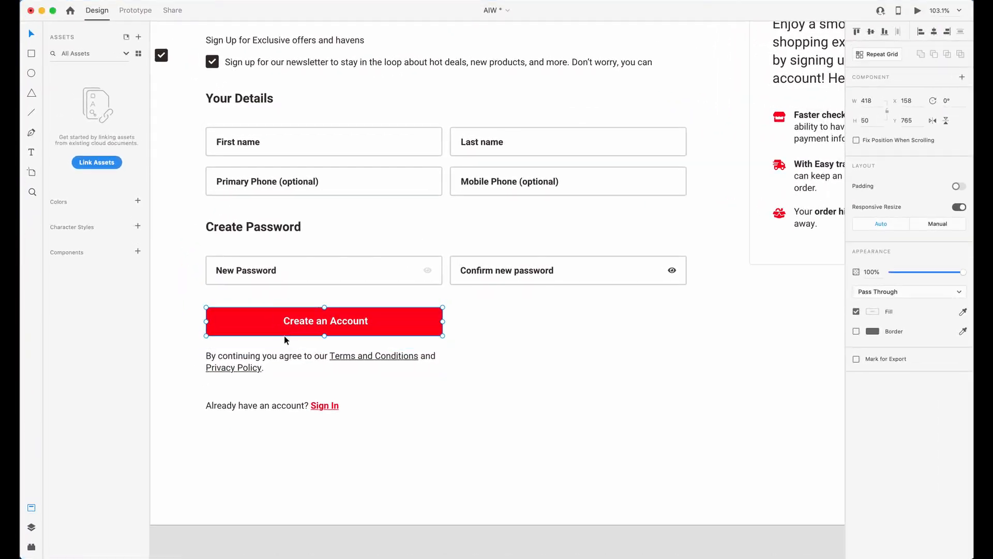
left_click(287, 358)
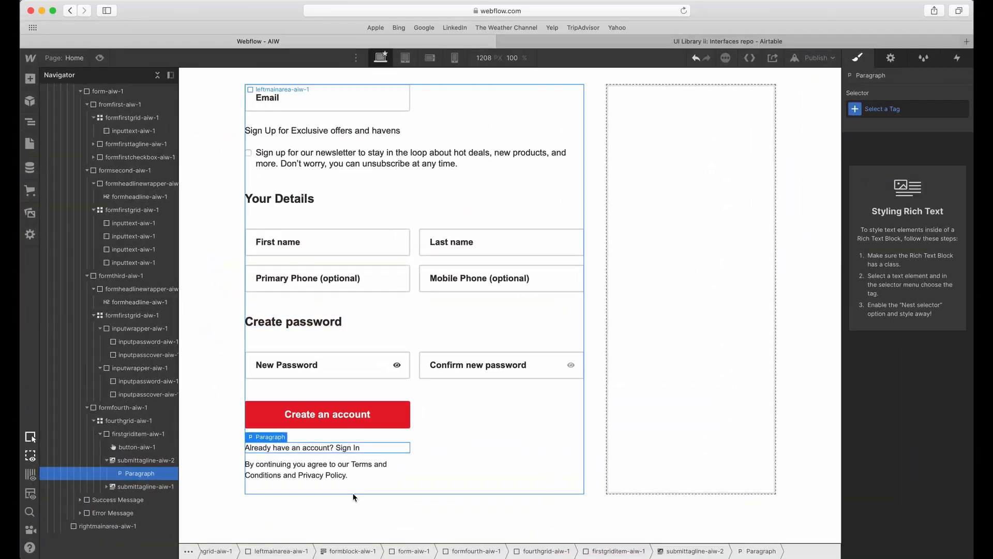
left_click(167, 462)
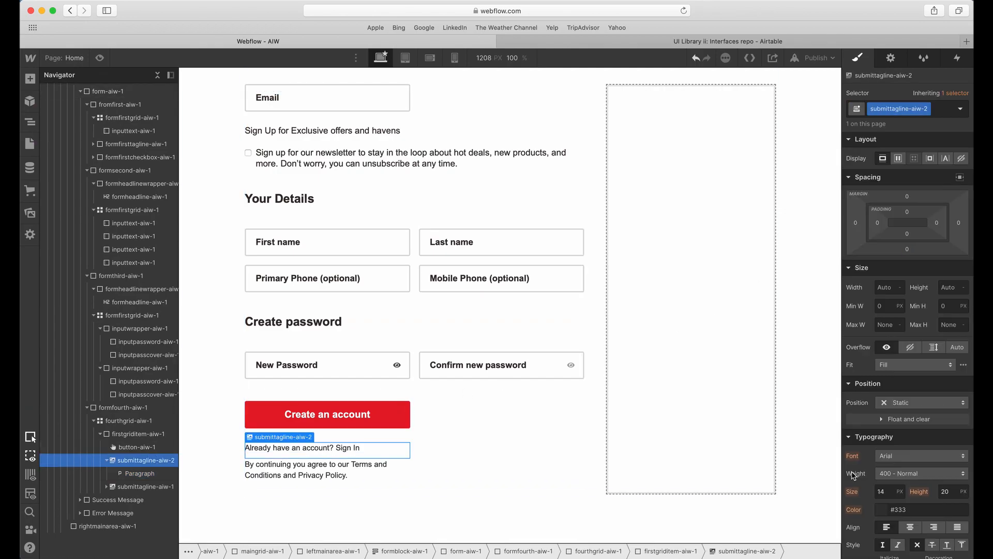
left_click(884, 491)
type("16")
key("Tab")
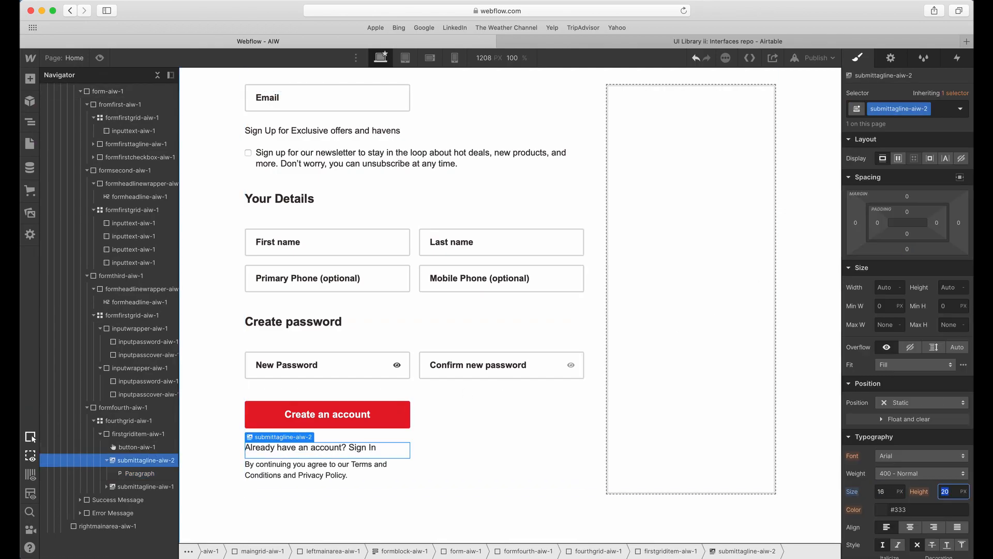
type("1.6em")
key("Tab")
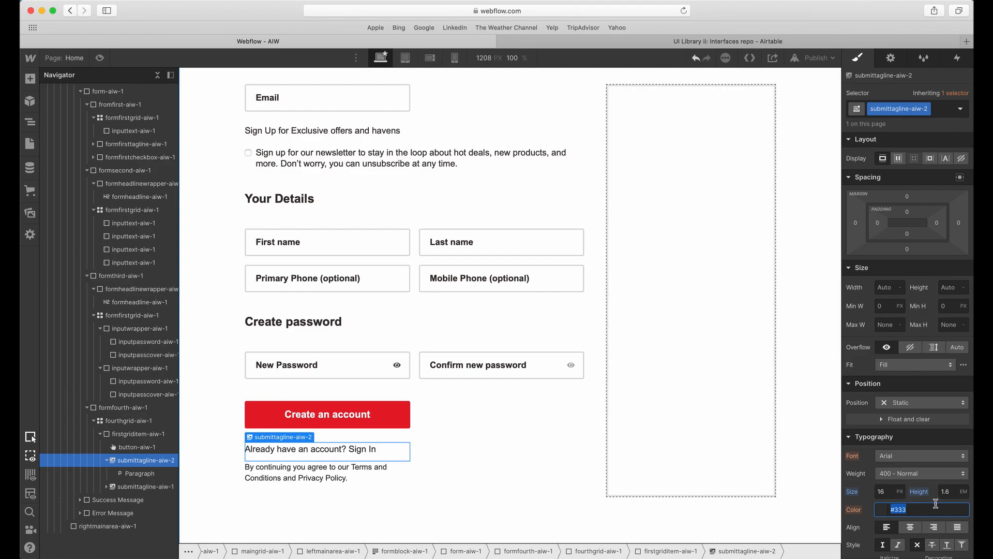
Check the text order in Adobe XD, and in Webflow move submittagline-aiw-1 above submittagline-aiw-2 inside firstgriditem-aiw-1.
left_click(355, 448)
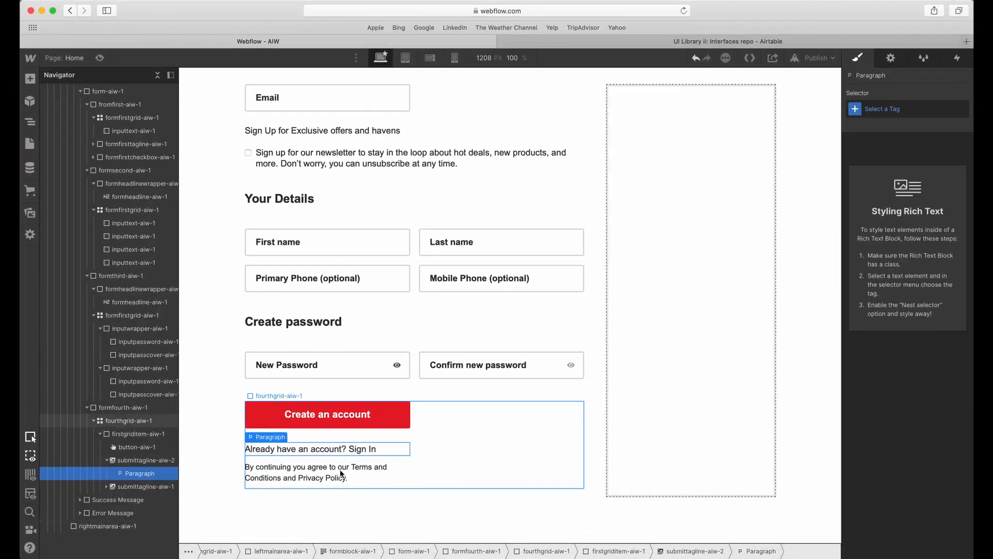
left_click(315, 467)
left_click_drag(145, 486, 131, 455)
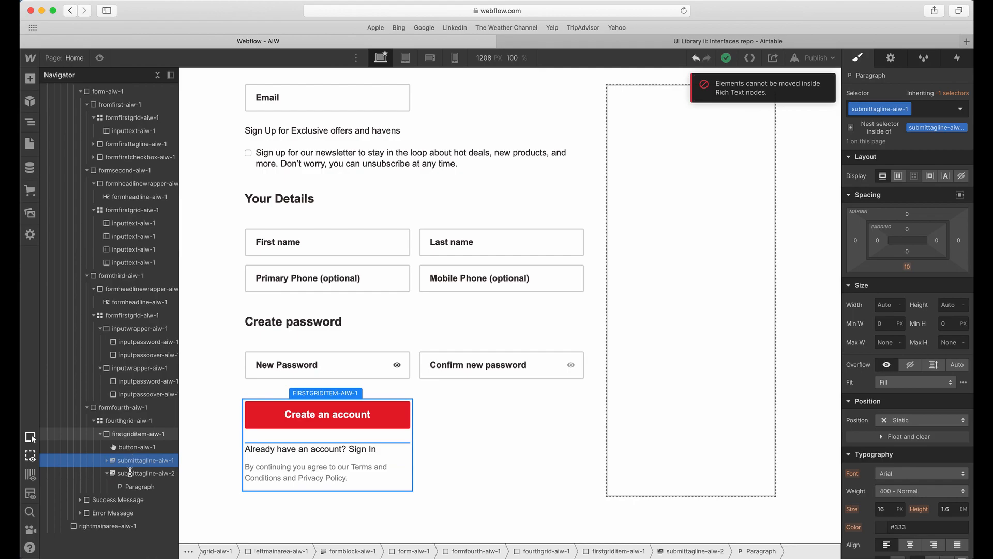
left_click(152, 474)
Set the terms text block (submittagline-aiw-1) to a font size of 16 px and a line height of 1.6 em.
left_click(317, 453)
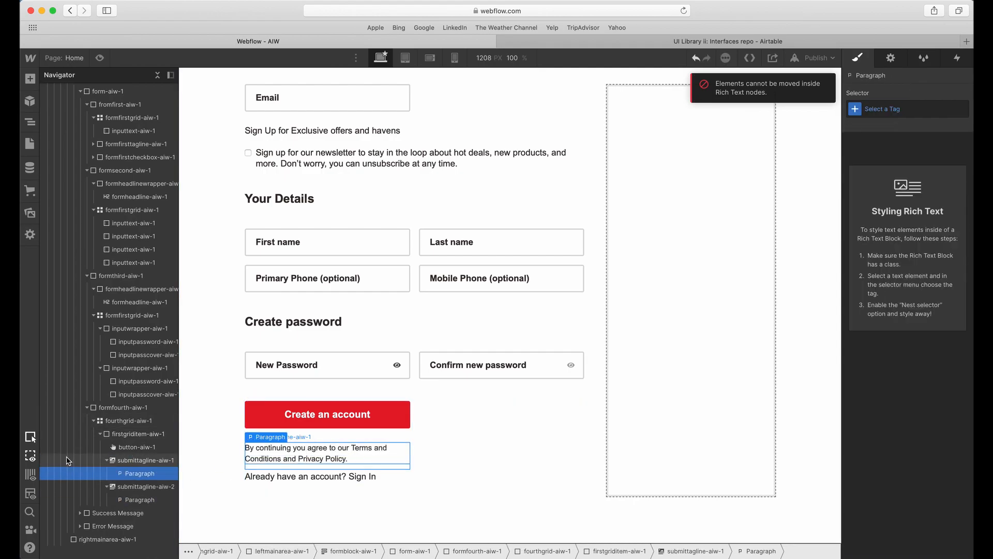
left_click(126, 463)
left_click(881, 490)
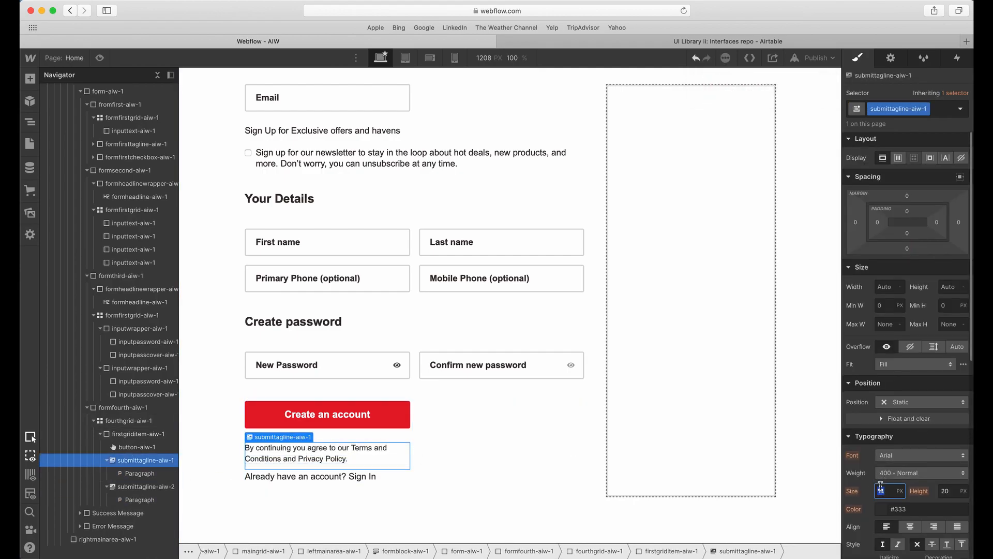
type("16")
key("Tab")
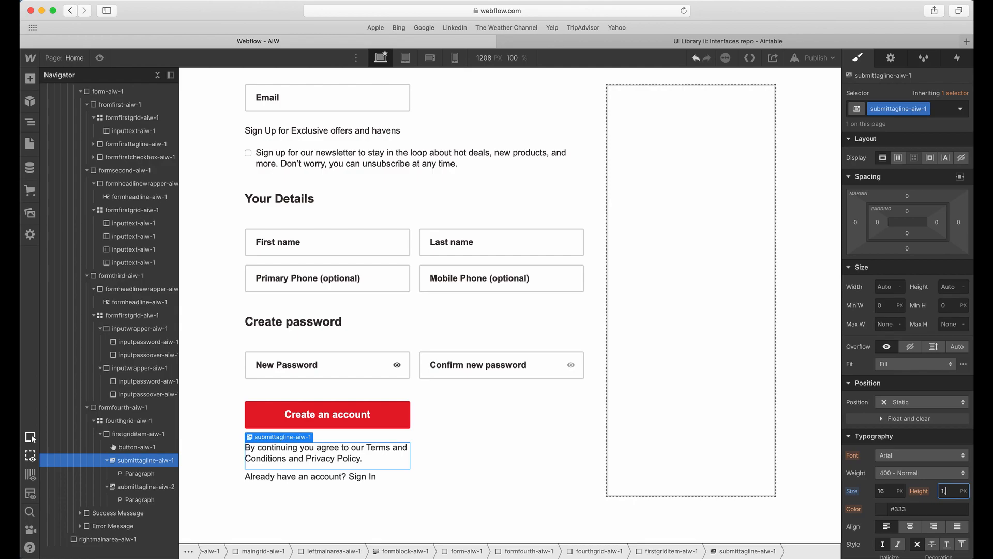
type("1.6e")
key("Tab")
left_click(947, 492)
key("Return")
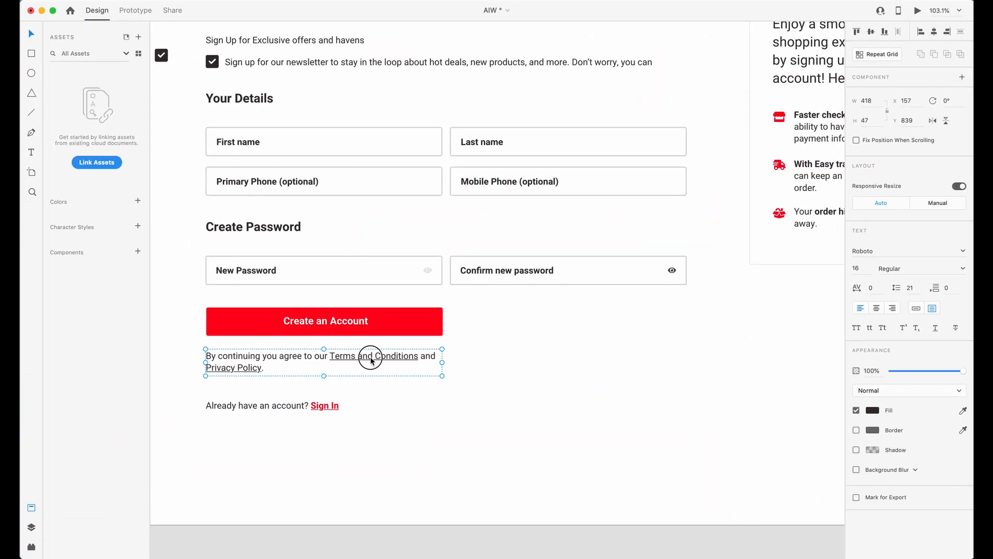
Check the terms text's styling in Adobe XD, and in Webflow turn "Terms and Conditions" into a page link.
double_click(370, 360)
left_click_drag(330, 356, 404, 360)
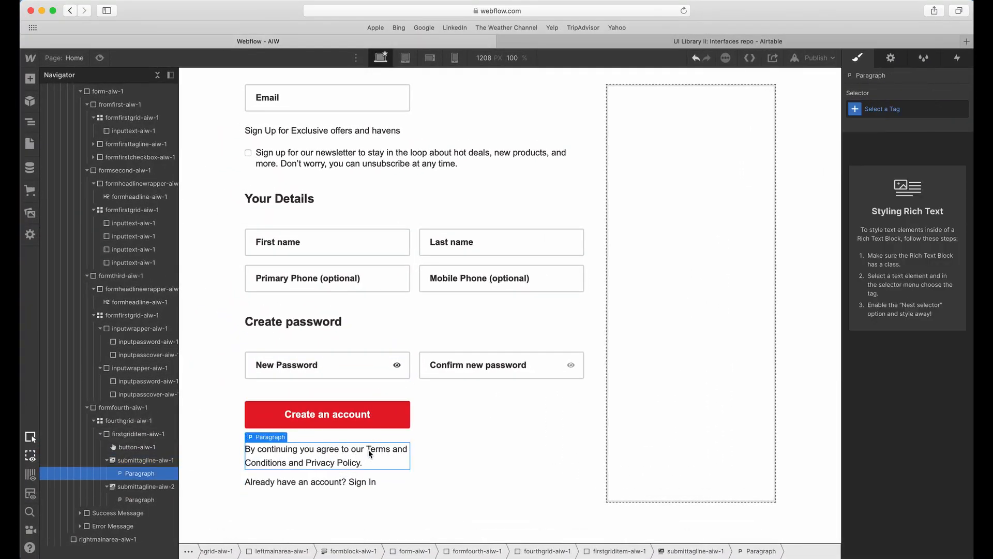
double_click(379, 448)
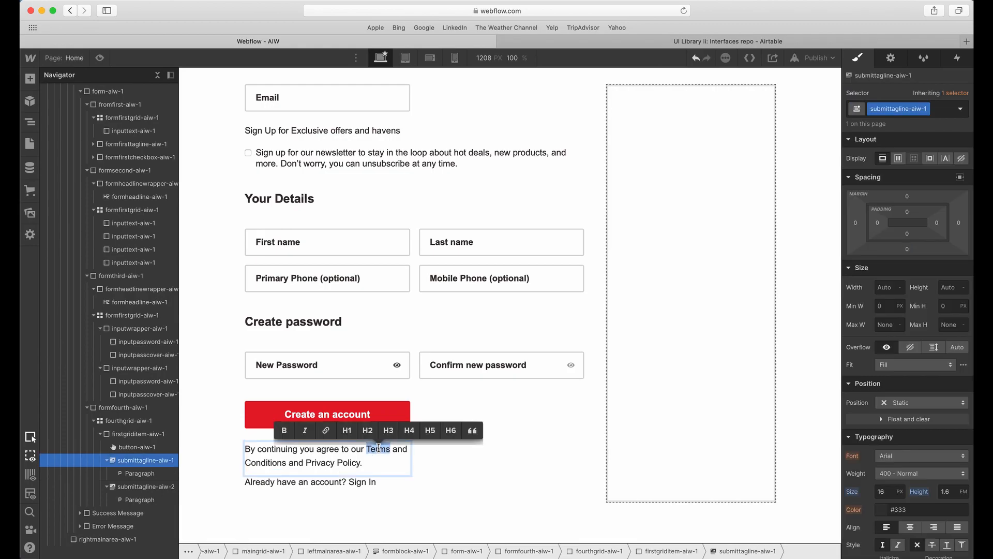
left_click_drag(379, 448, 286, 462)
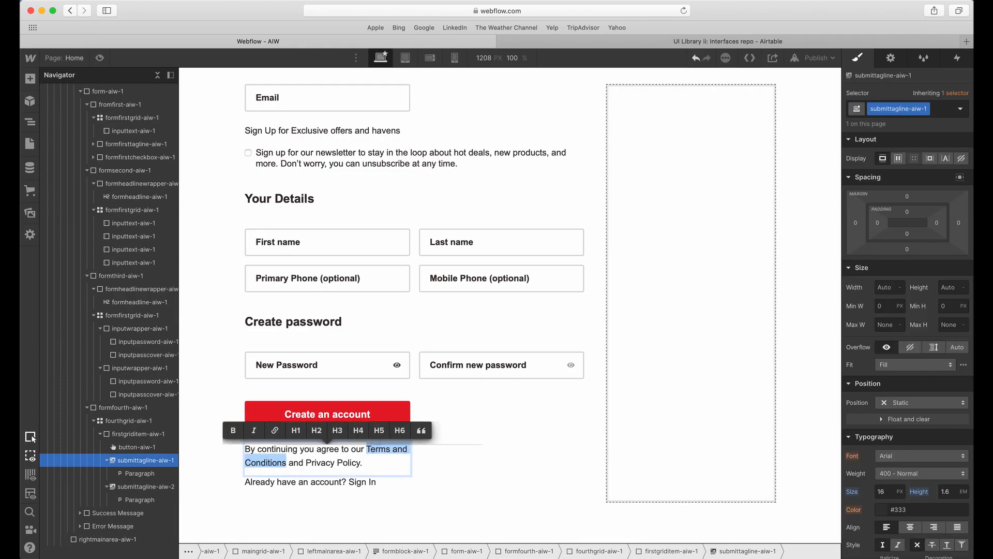
left_click(275, 430)
left_click(253, 431)
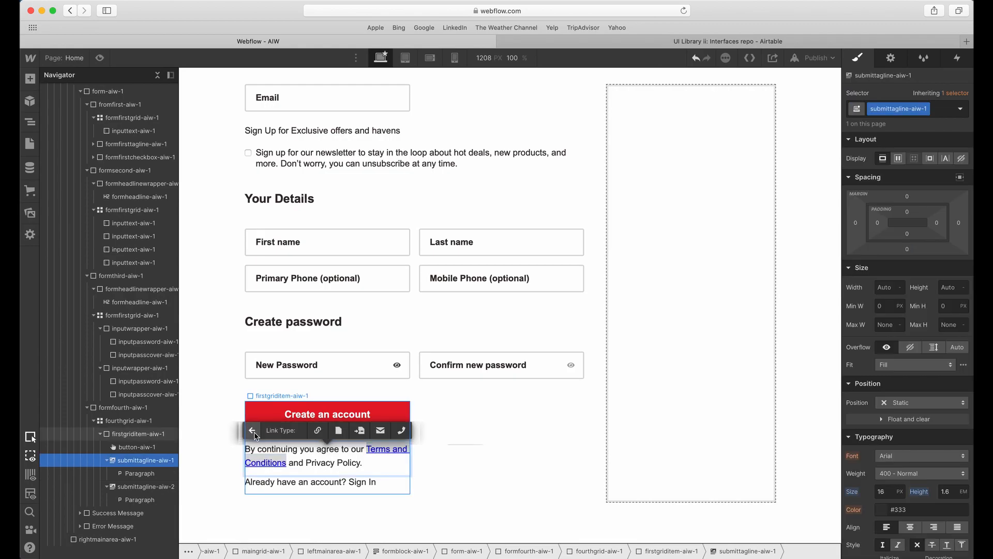
left_click(338, 431)
left_click(275, 455)
left_click(386, 431)
left_click(405, 502)
Style the All Links tag nested inside submittagline-aiw-1 with the saved dark swatch as its text color.
left_click(400, 451)
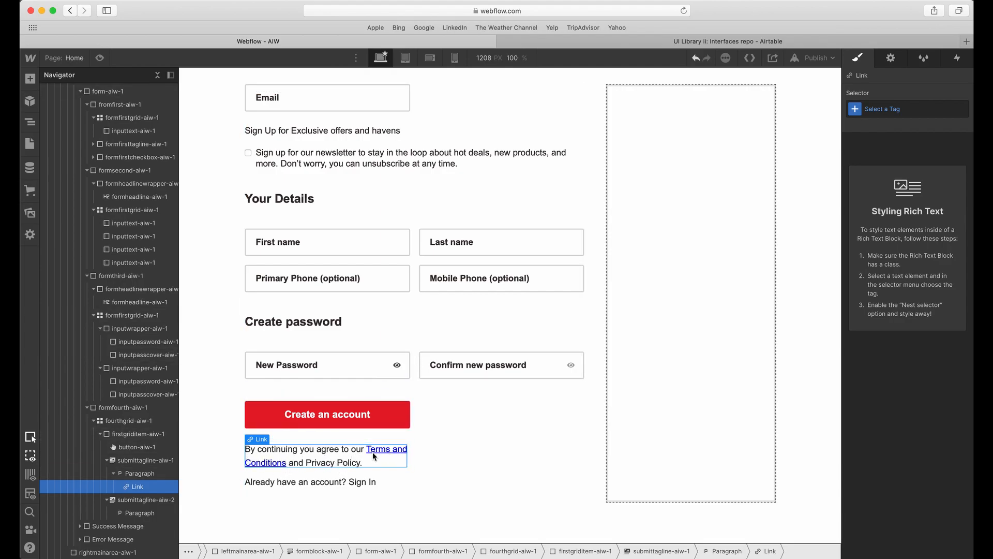
left_click(878, 107)
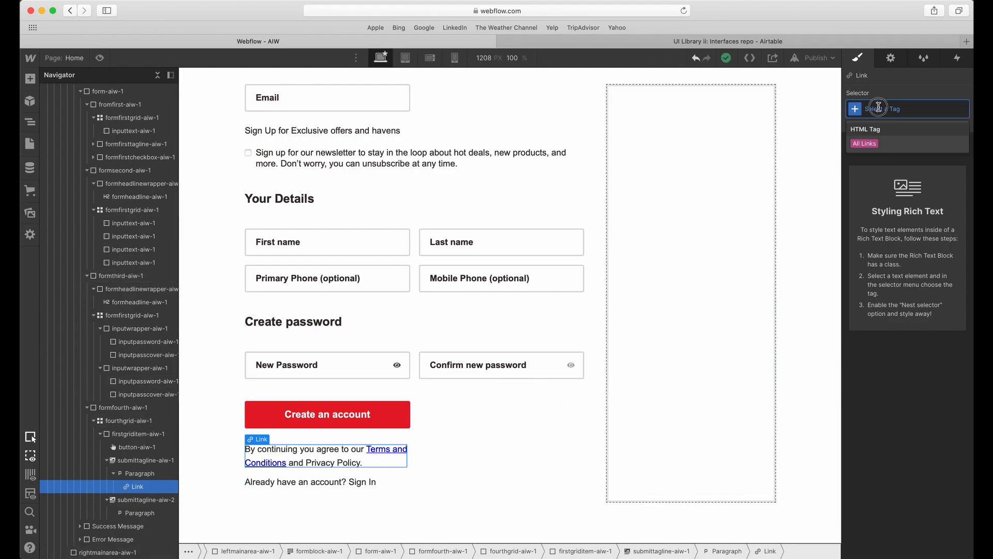
left_click(864, 143)
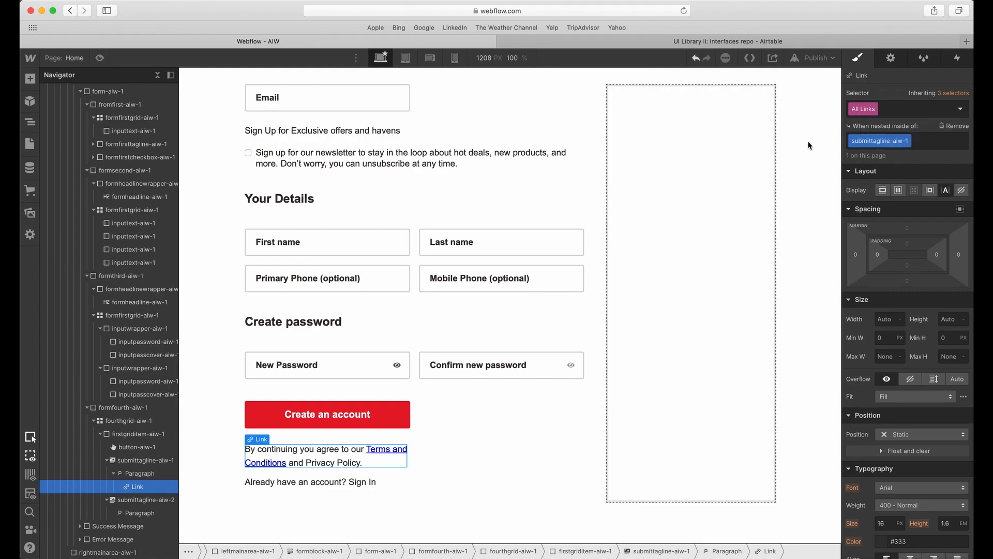
left_click(128, 461)
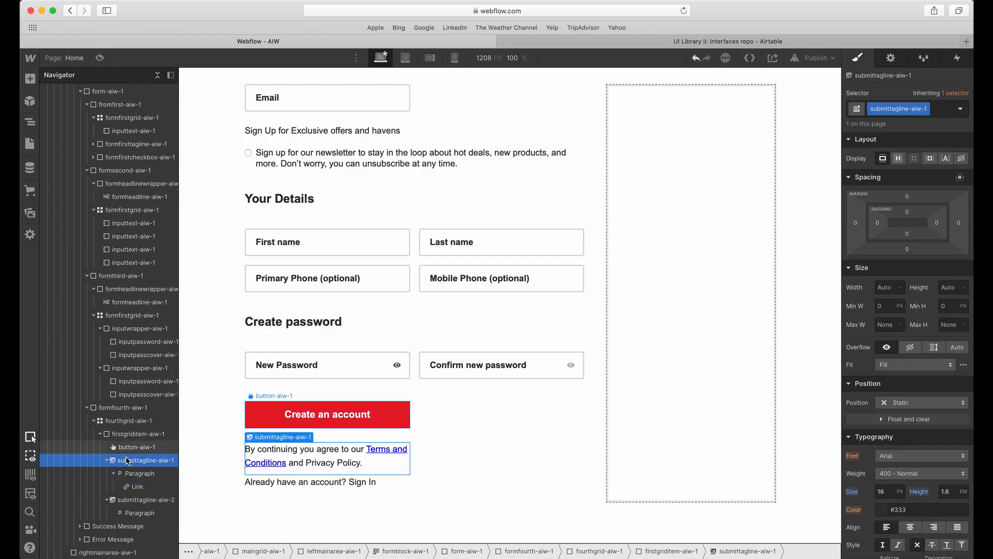
left_click(137, 487)
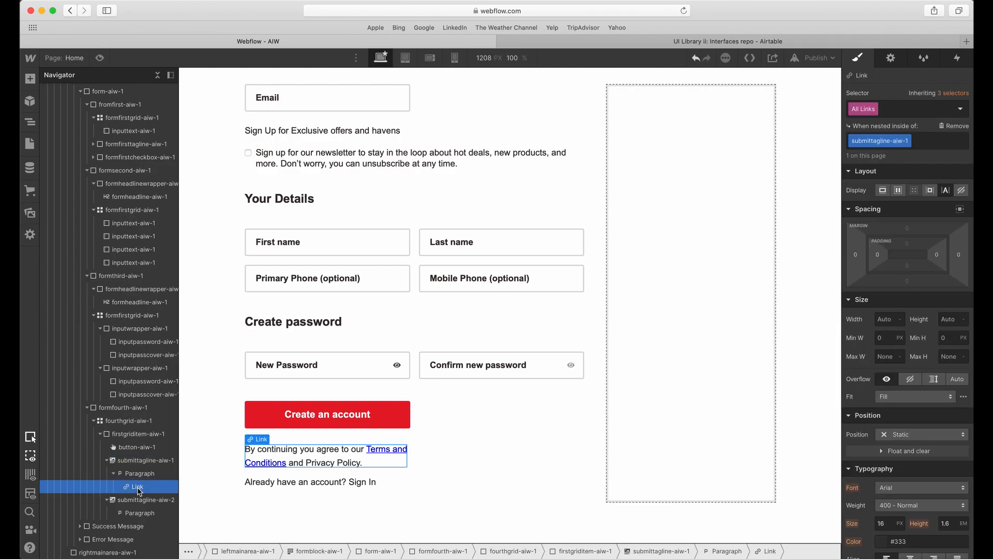
mouse_move(872, 286)
scroll(884, 349, "down", 5)
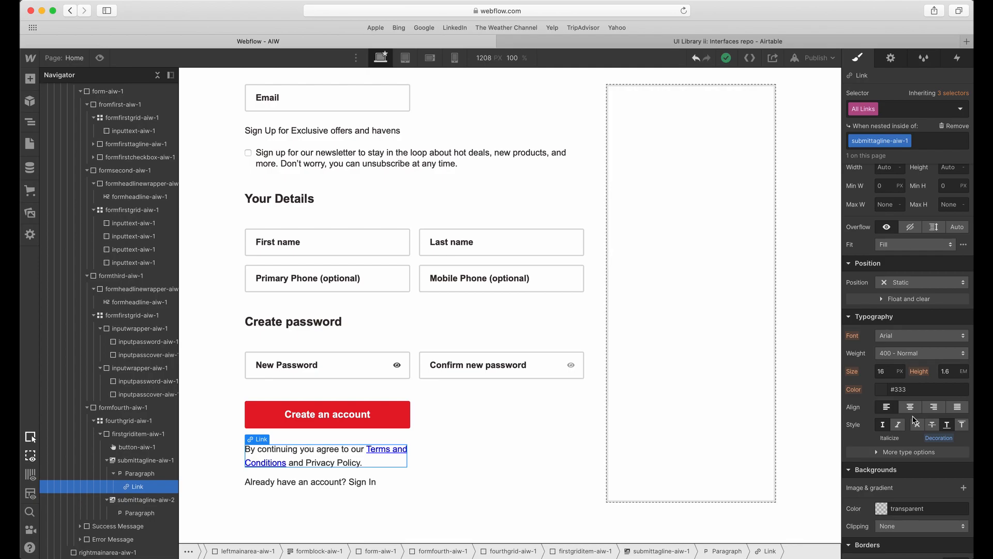
left_click(889, 394)
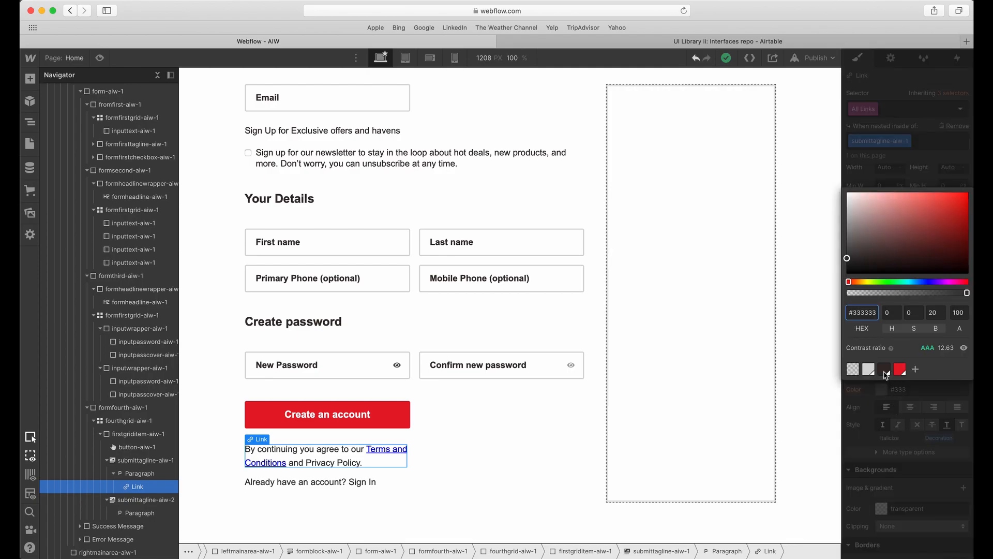
left_click(886, 373)
left_click(635, 419)
Switch to Adobe XD to check the Sign In link's styling, and return to Webflow.
key("ctrl+Up")
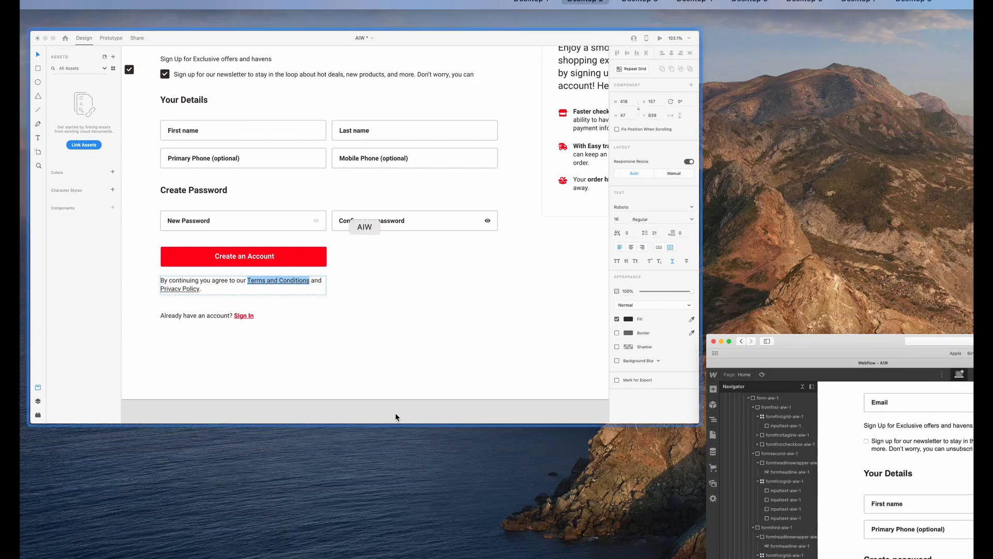
left_click(414, 327)
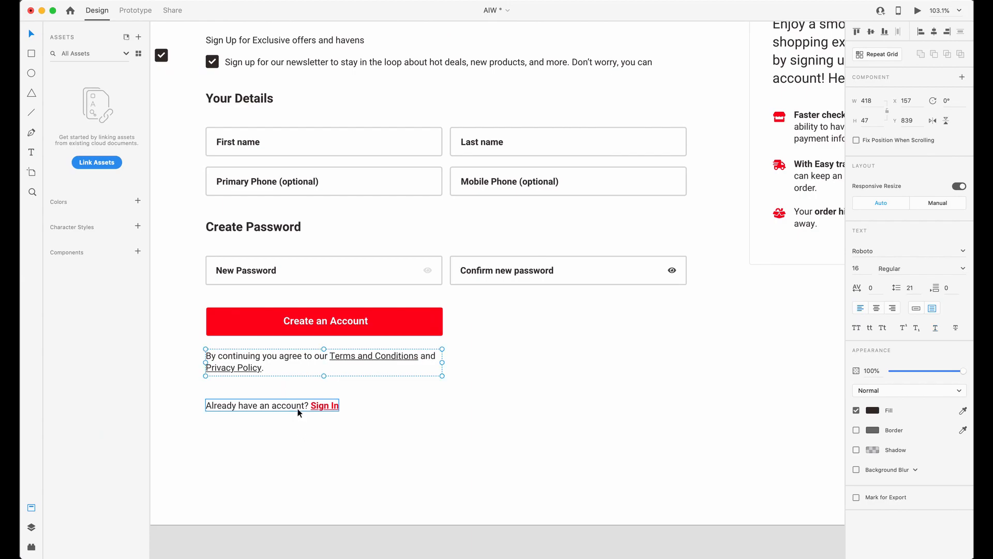
key("ctrl+Up")
left_click(356, 412)
Turn "Sign In" in the account line below the terms paragraph into a page link.
left_click(351, 481)
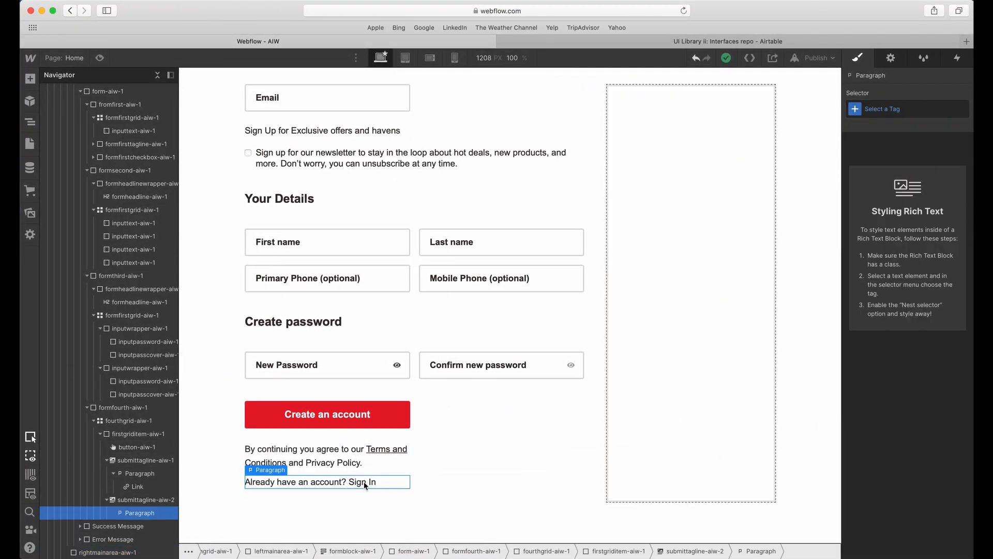
double_click(363, 482)
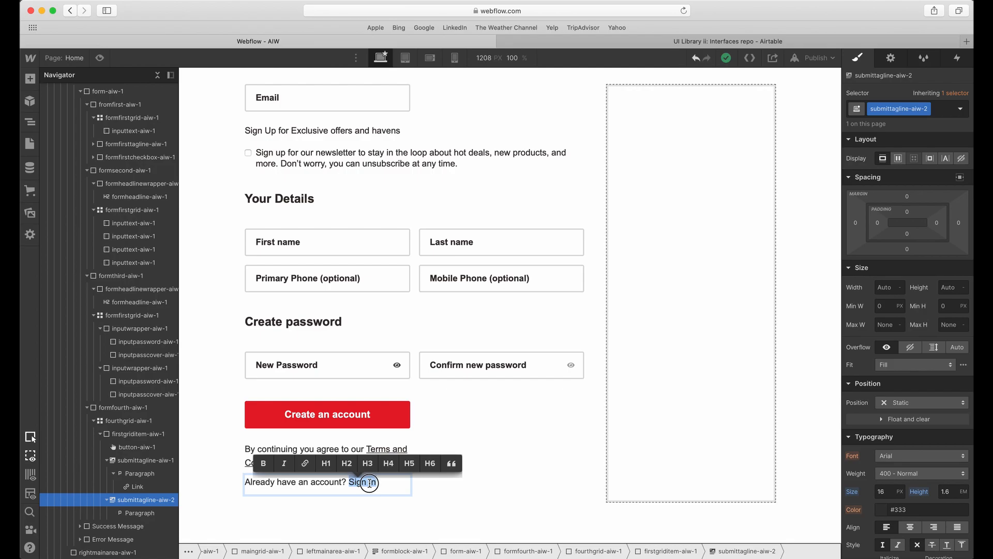
left_click(304, 463)
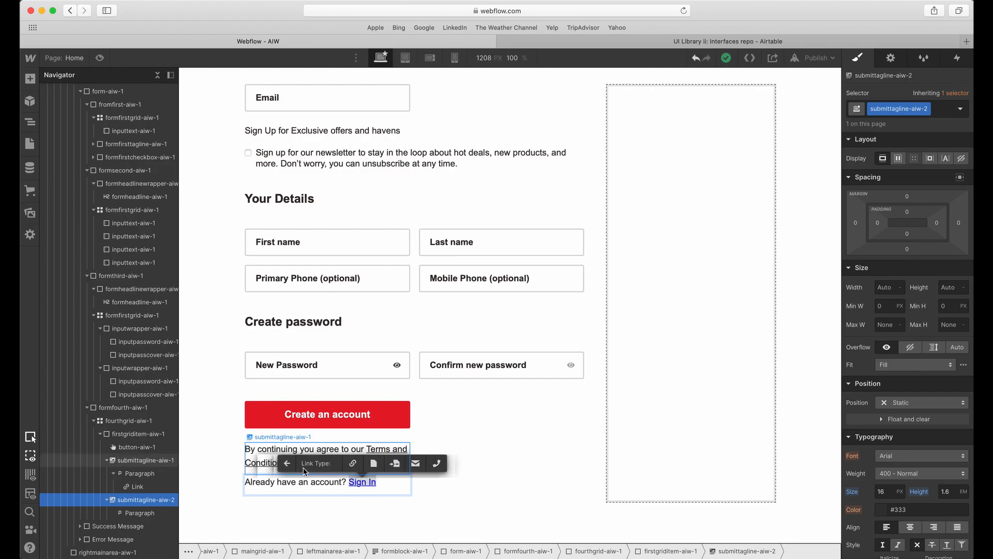
left_click(373, 463)
left_click(324, 463)
left_click(310, 488)
left_click(421, 463)
Style the All Links tag nested inside submittagline-aiw-2 with the saved crimson swatch and a bold font weight.
left_click(370, 482)
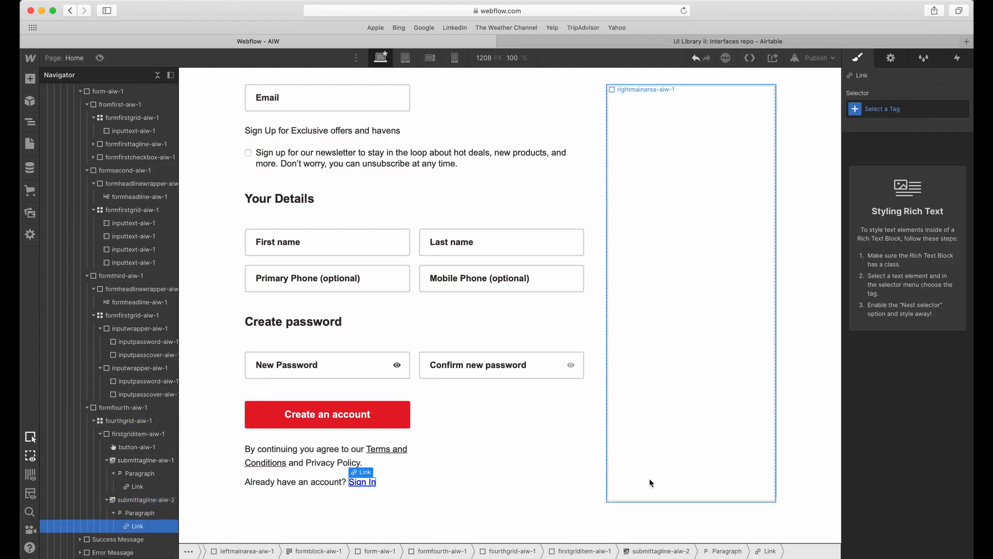
left_click(883, 108)
left_click(877, 142)
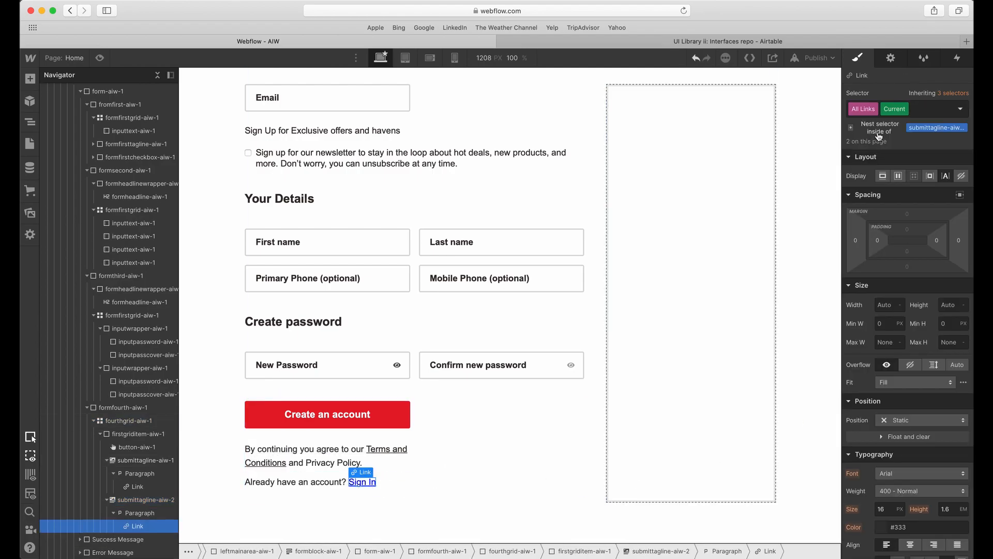
left_click(879, 135)
scroll(888, 357, "down", 5)
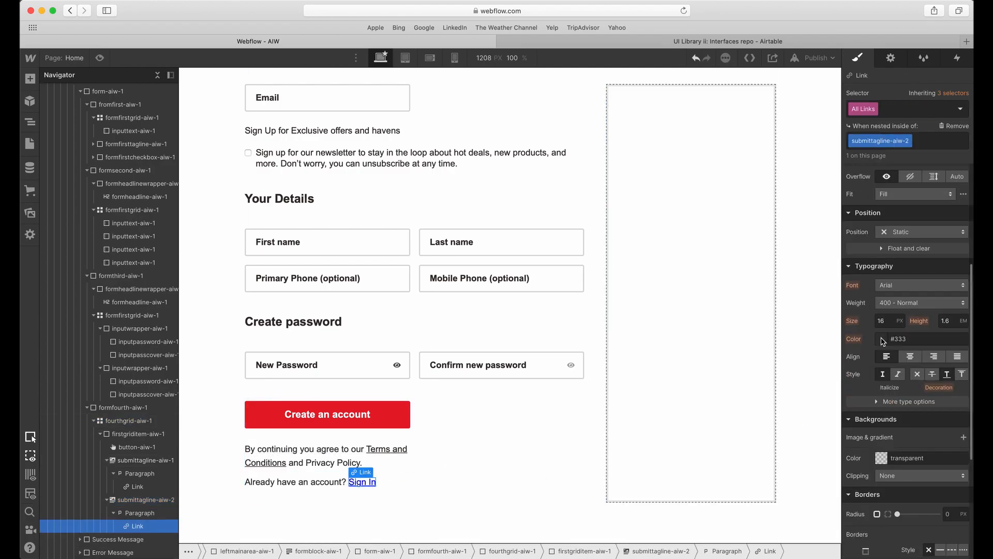
left_click(883, 340)
left_click(900, 530)
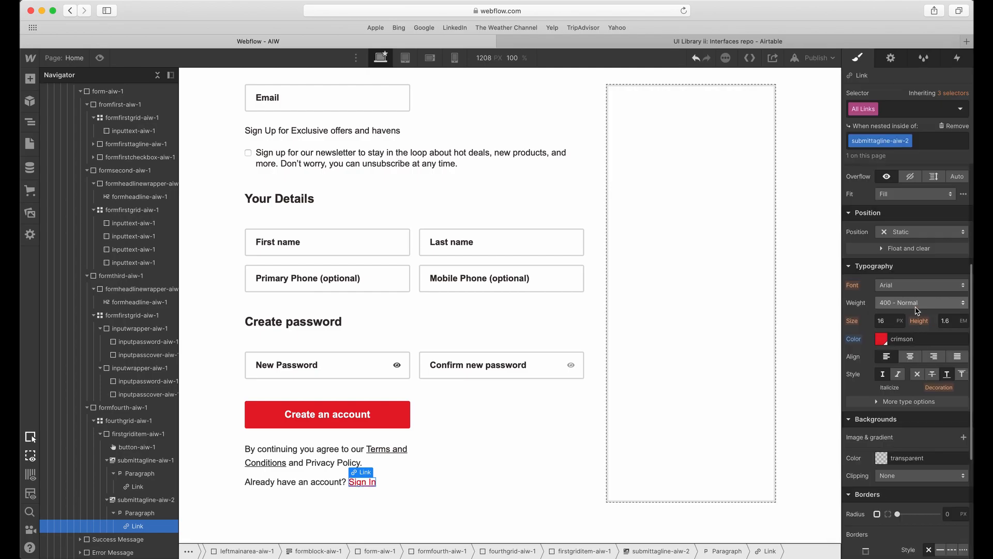
left_click(921, 303)
left_click(907, 343)
left_click(533, 426)
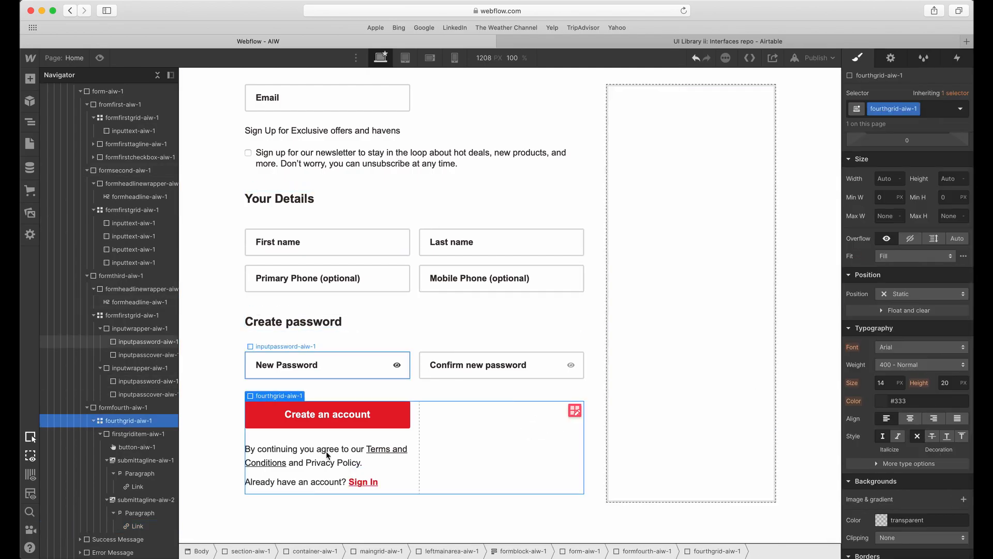
Set the bottom margin of the terms text block (submittagline-aiw-1) to 40 px.
left_click(331, 457)
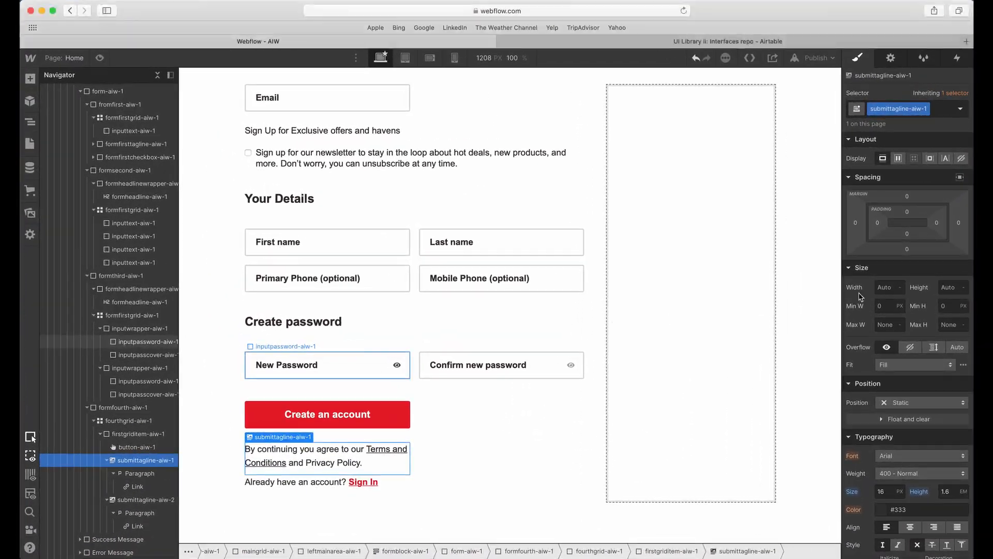
scroll(925, 282, "down", 1)
left_click(907, 248)
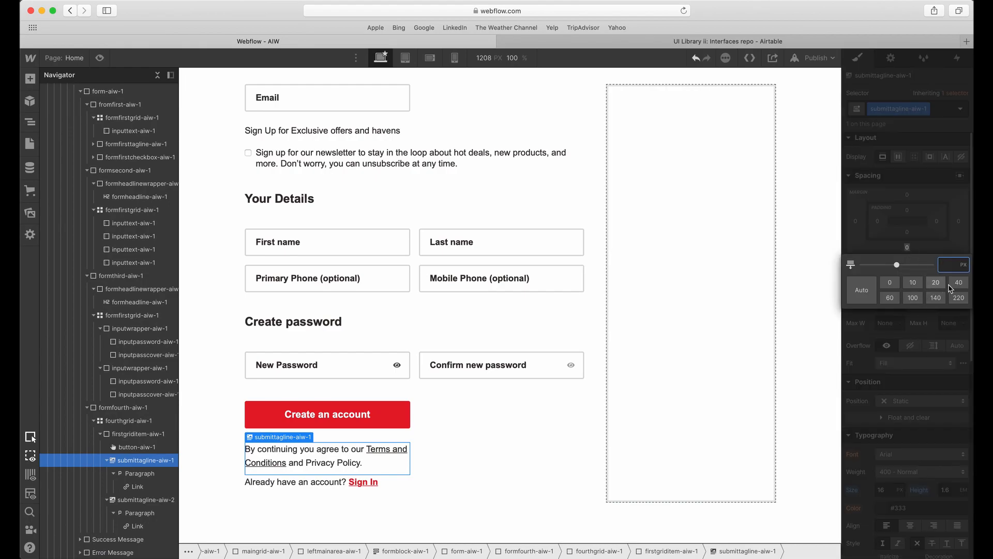
type("40")
left_click(925, 227)
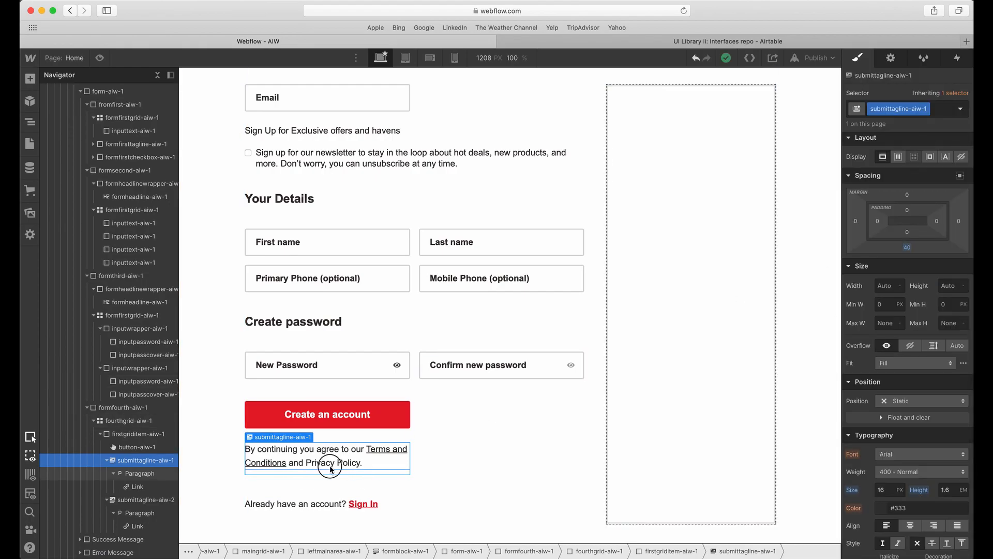
Set the bottom margin of the All Paragraphs tag nested inside submittagline-aiw-1 to 0 px.
left_click(315, 465)
left_click(882, 109)
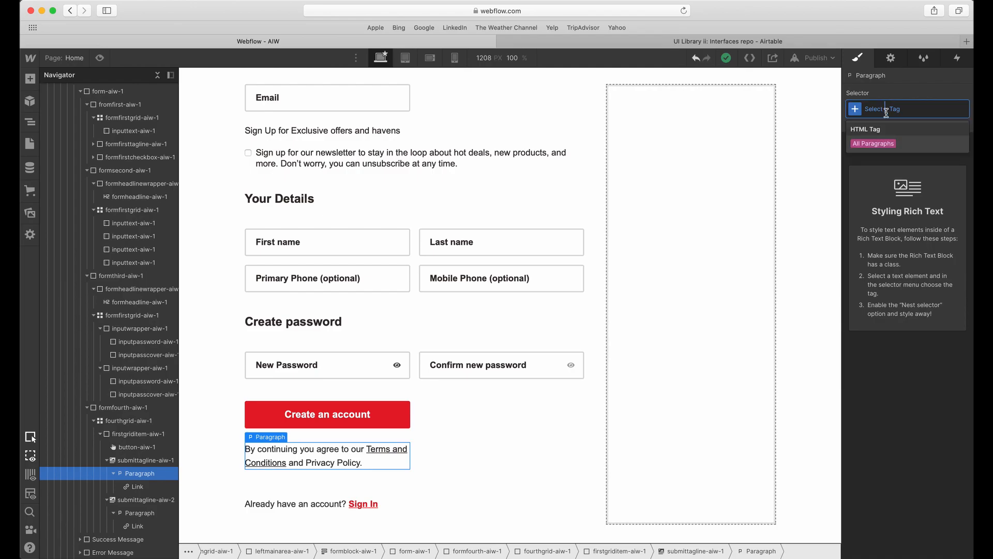
left_click(881, 142)
left_click(880, 136)
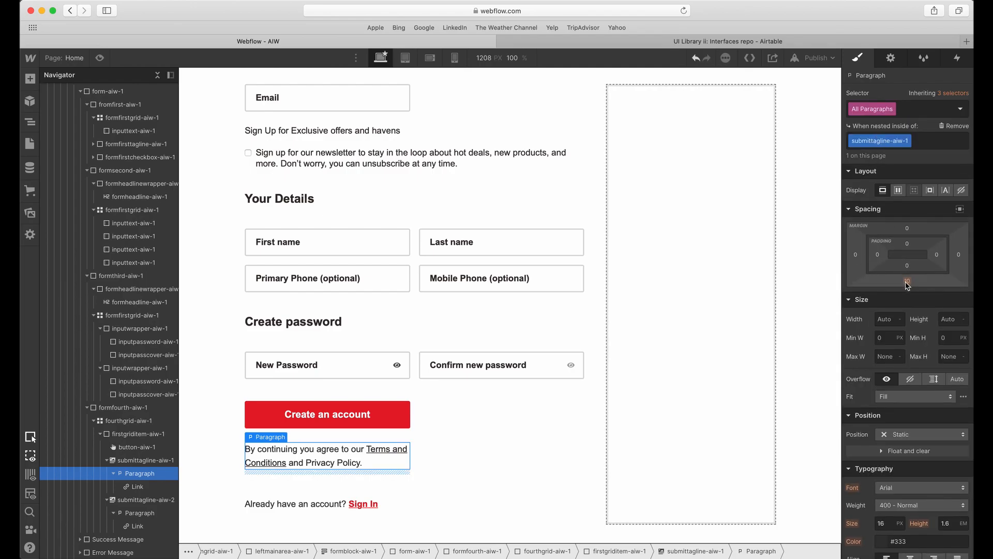
left_click(907, 282)
left_click(891, 316)
Remove the bottom margin from the Sign In line by setting All Paragraphs nested inside submittagline-aiw-2 to 0 px.
left_click(300, 506)
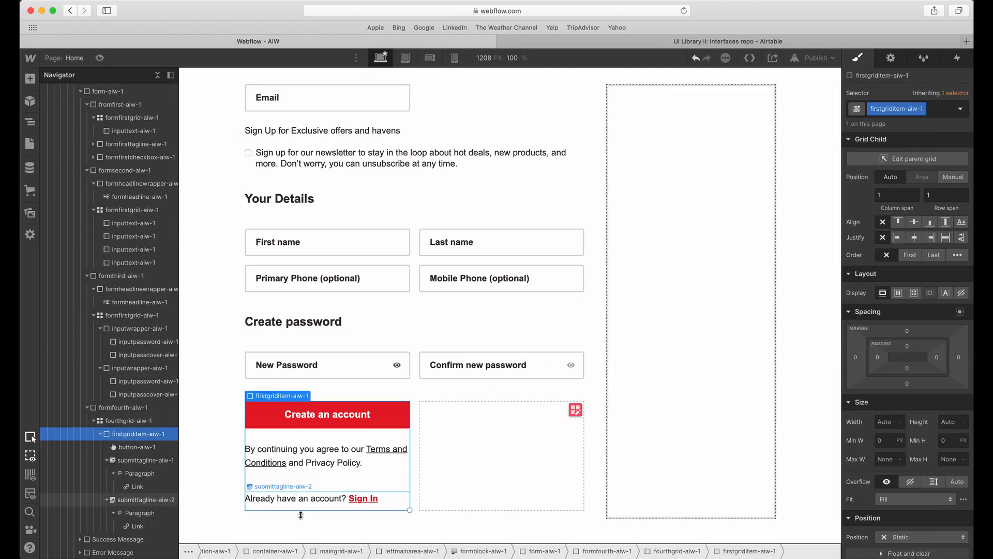
left_click(302, 500)
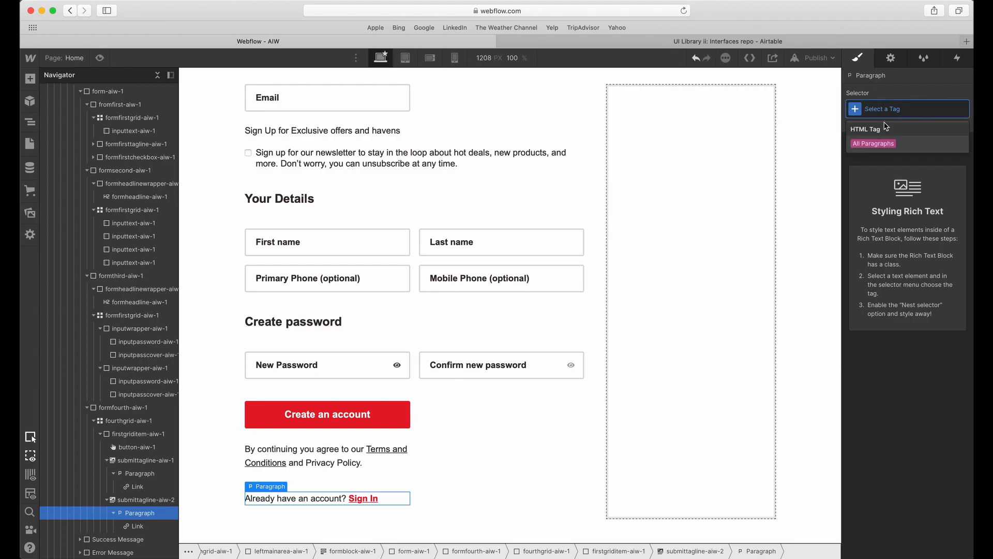
left_click(880, 144)
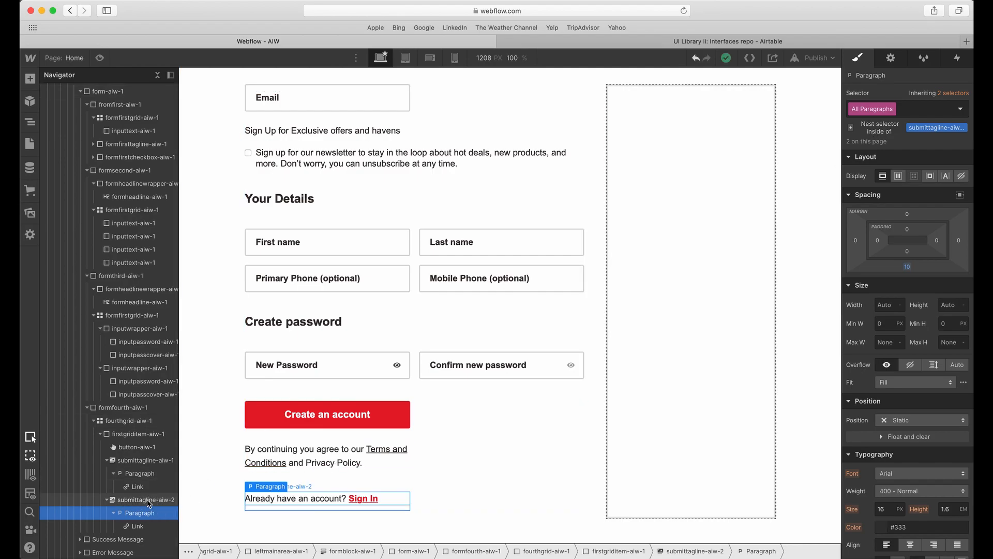
left_click(880, 127)
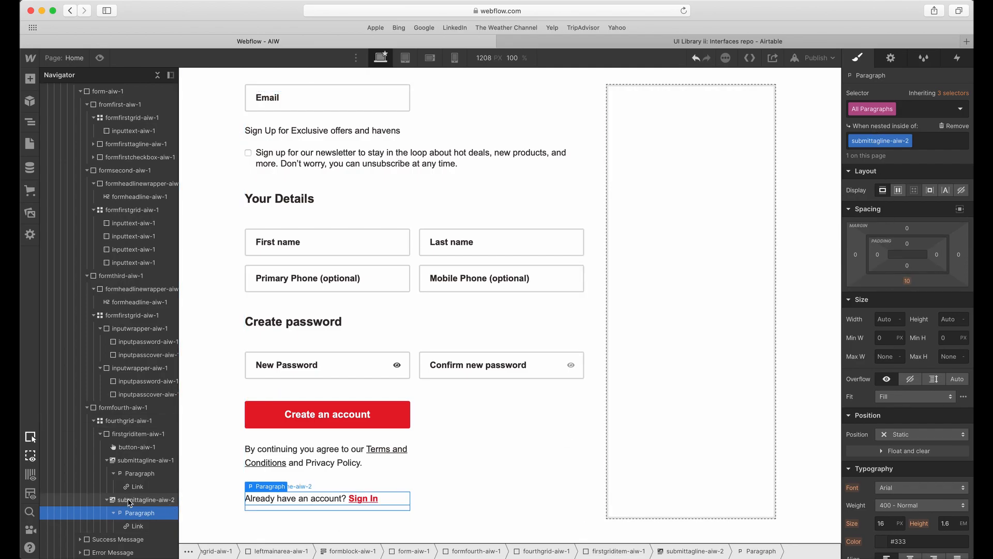
left_click(907, 280)
left_click(890, 316)
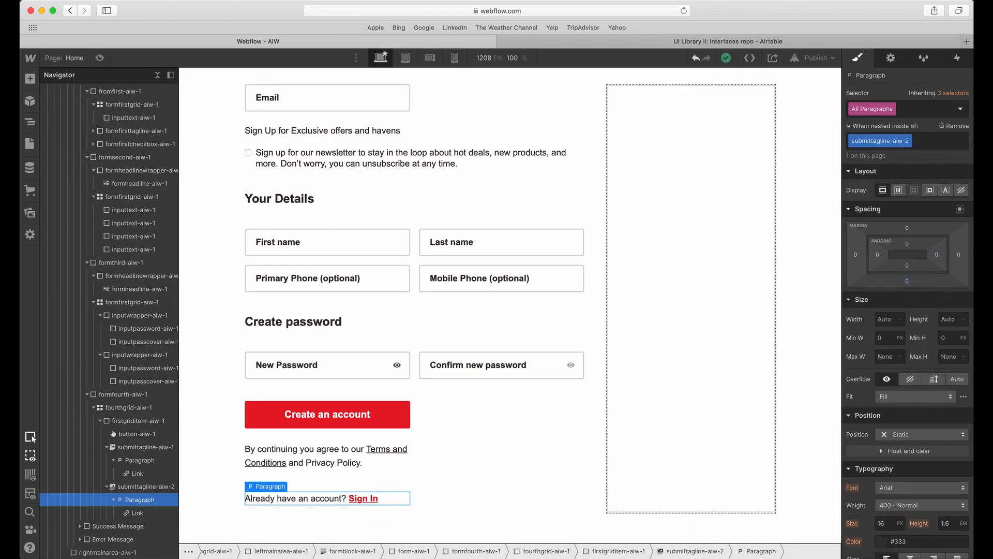
Review the built form from its heading to the Sign In line, along with the empty area beside it.
scroll(440, 256, "up", 2)
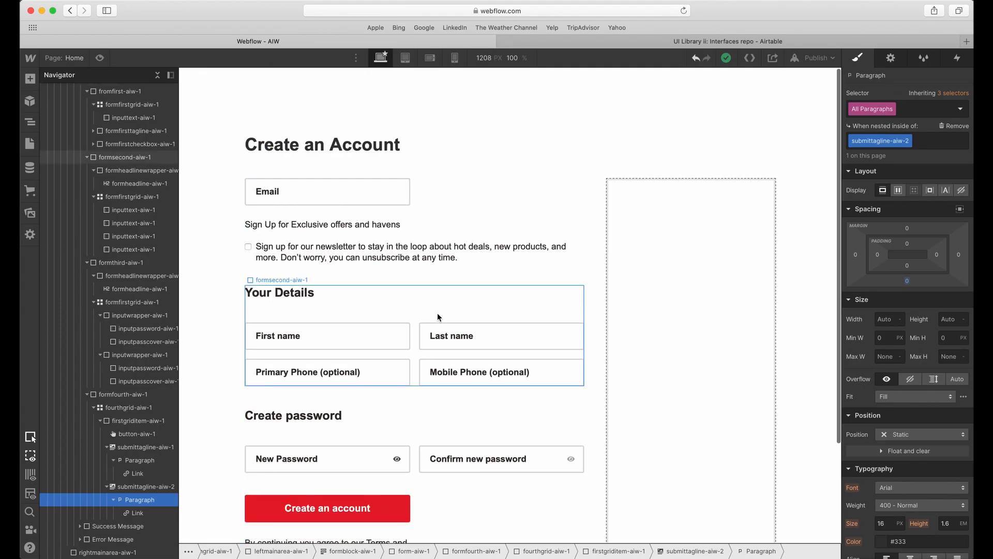
scroll(475, 227, "down", 3)
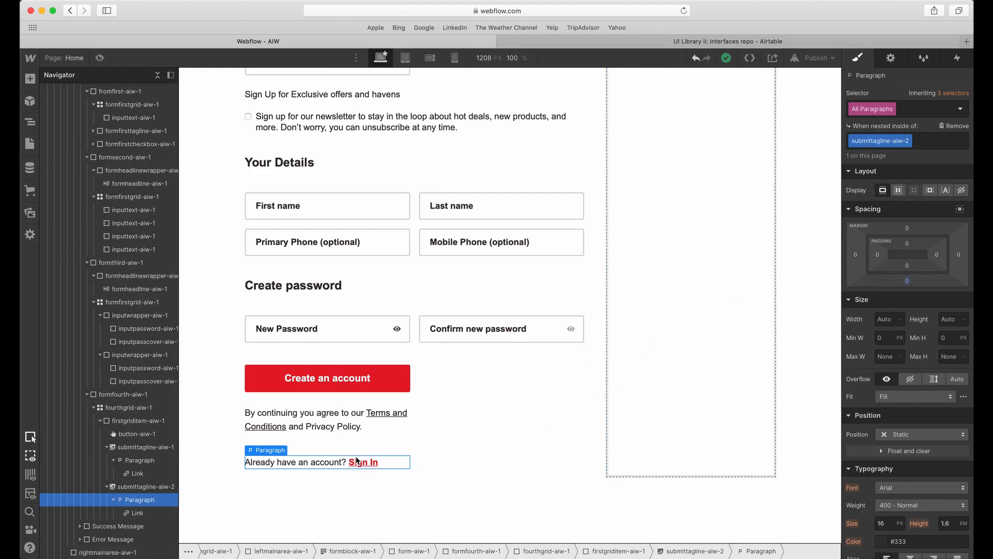
left_click(367, 443)
left_click(446, 415)
left_click(654, 442)
scroll(654, 444, "up", 3)
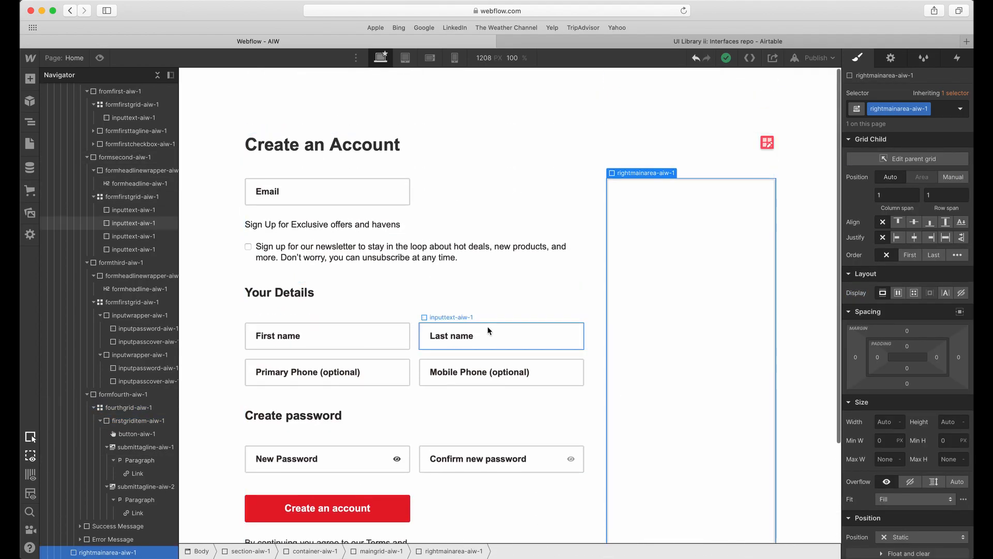
scroll(459, 237, "down", 3)
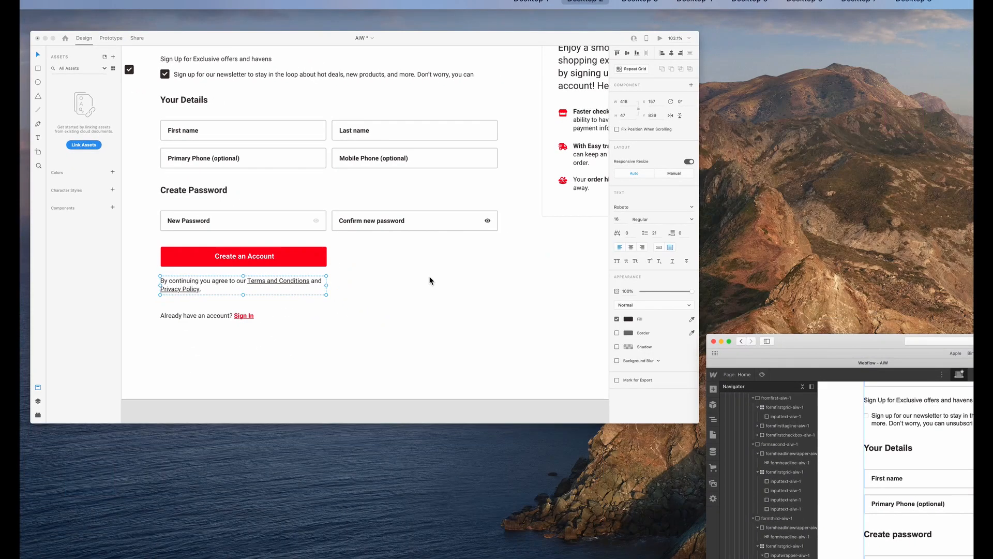
Switch to Adobe XD to examine the form and the benefits card beside it, and return to Webflow.
scroll(517, 385, "down", 5)
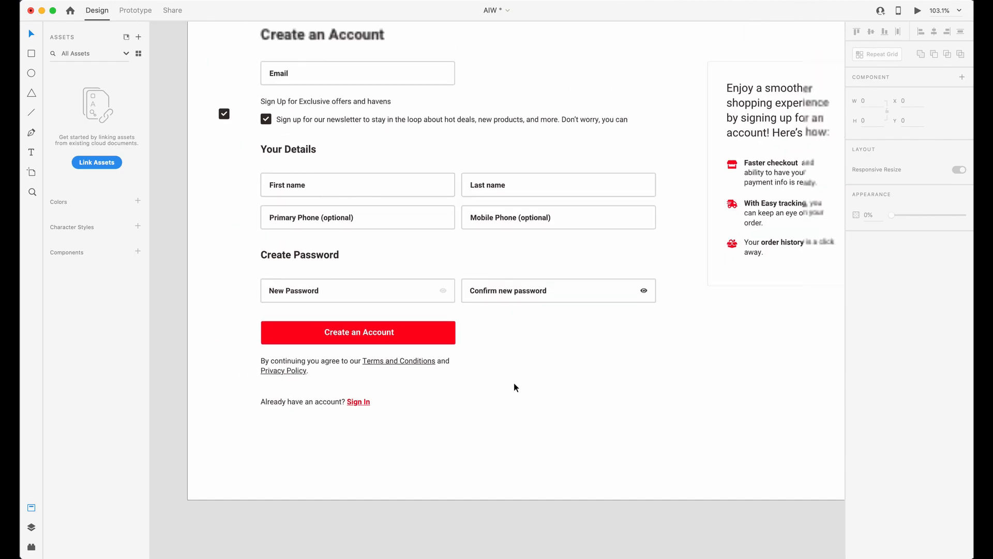
scroll(676, 218, "right", 5)
scroll(556, 212, "up", 3)
scroll(522, 210, "up", 3)
scroll(523, 212, "left", 1)
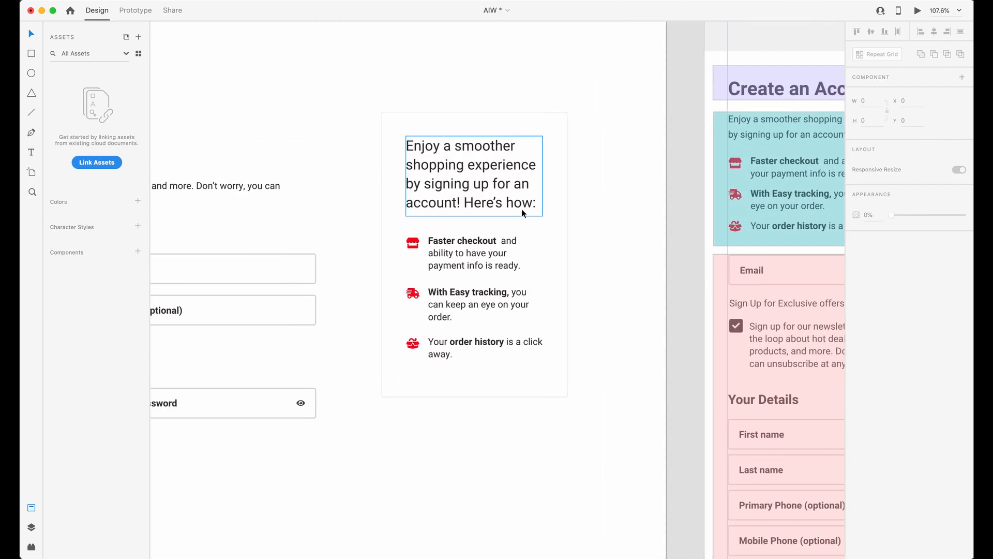
left_click_drag(623, 75, 345, 459)
left_click(425, 492)
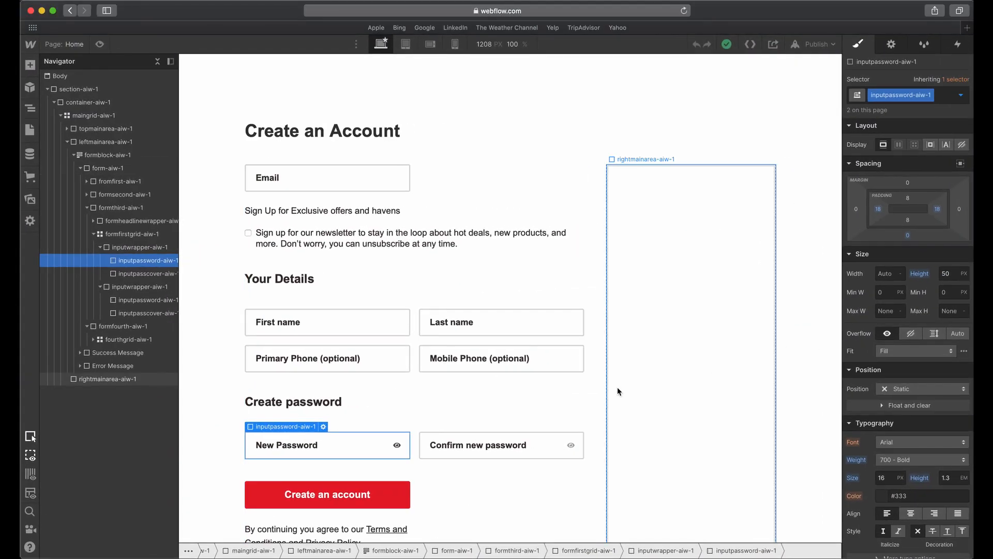
Add a div block inside rightmainarea-aiw-1.
left_click(650, 257)
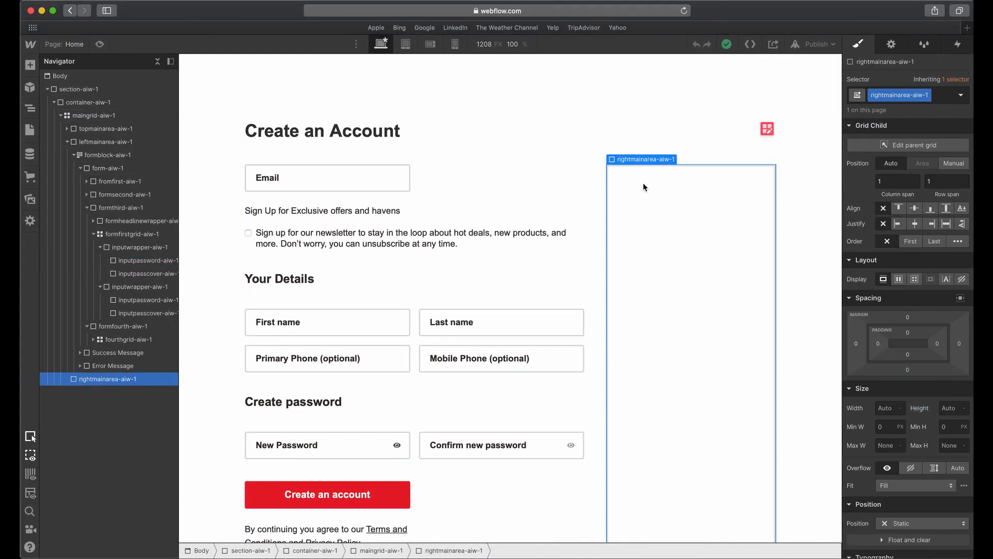
left_click(30, 65)
left_click(64, 257)
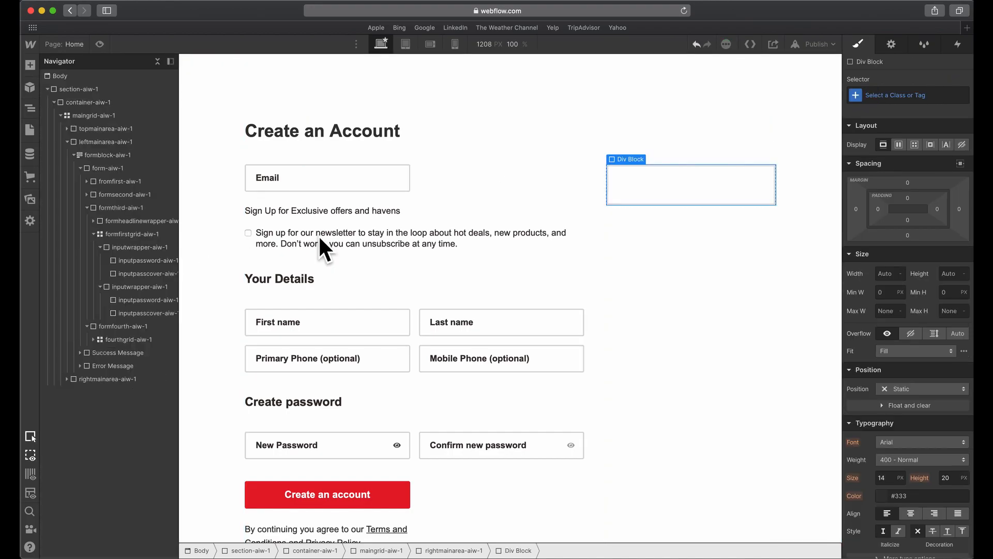
left_click(915, 97)
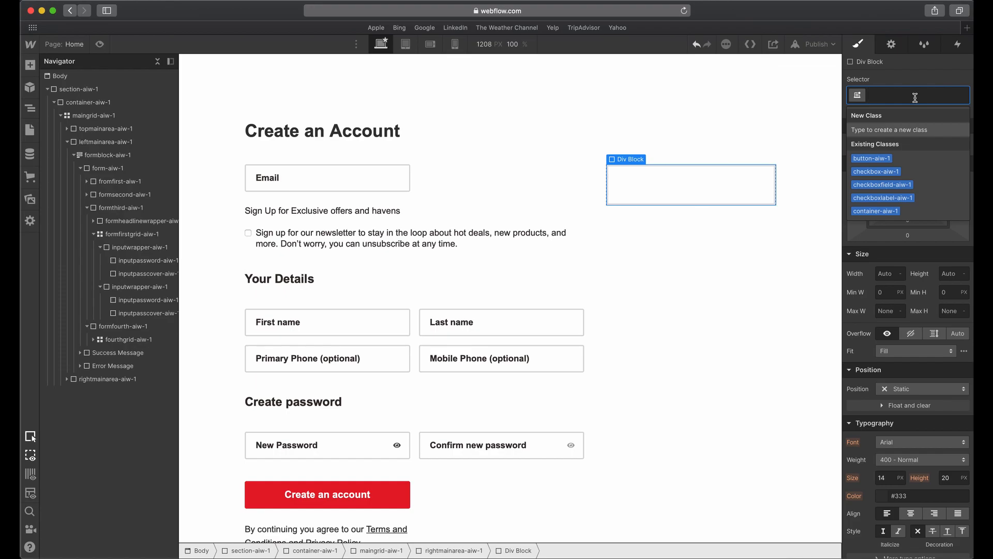
Switch to Adobe XD to look at how the benefits card is structured, and return to Webflow.
key("ctrl+Up")
left_click(634, 357)
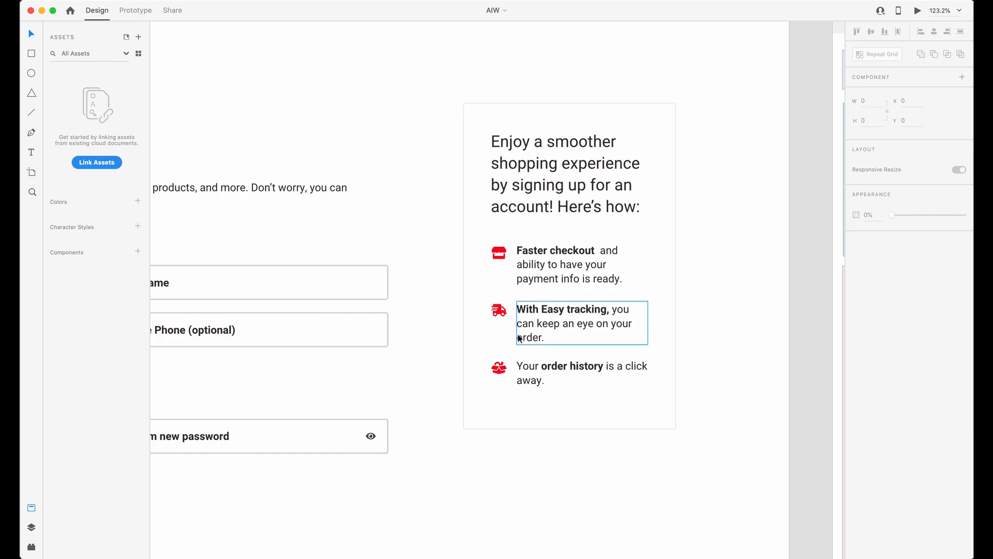
key("ctrl+Up")
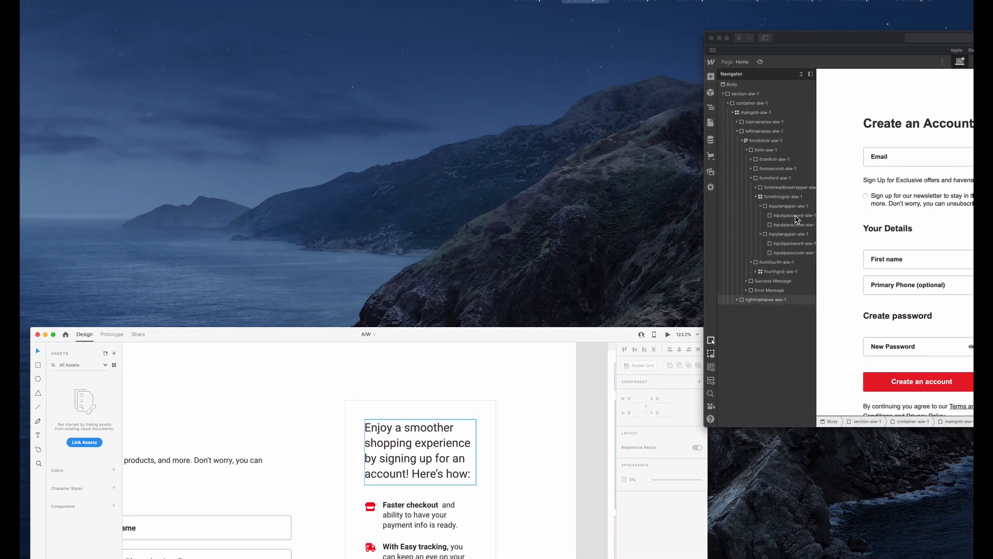
left_click(798, 220)
Give the div block in the empty right area the new class infowrapper-aiw-1.
left_click(873, 93)
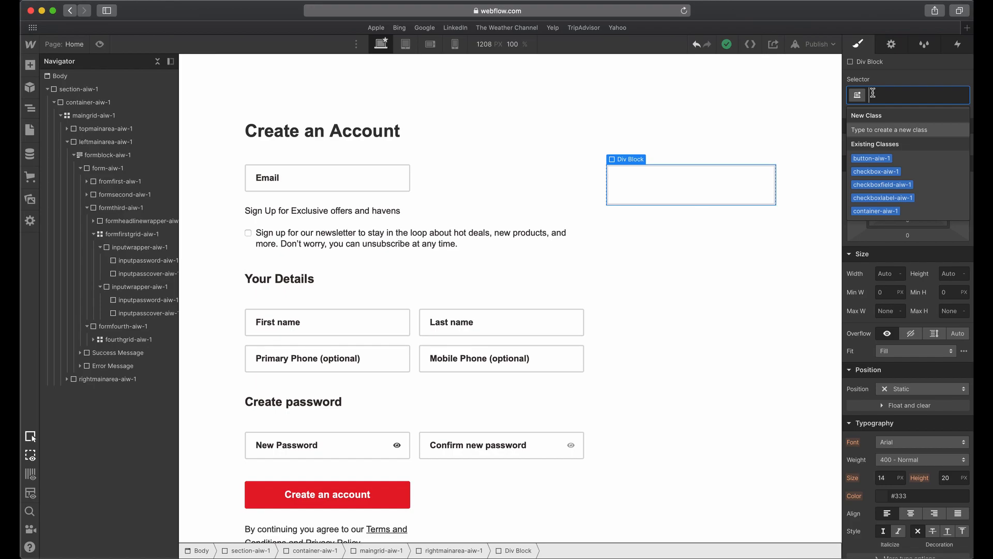
type("infowa")
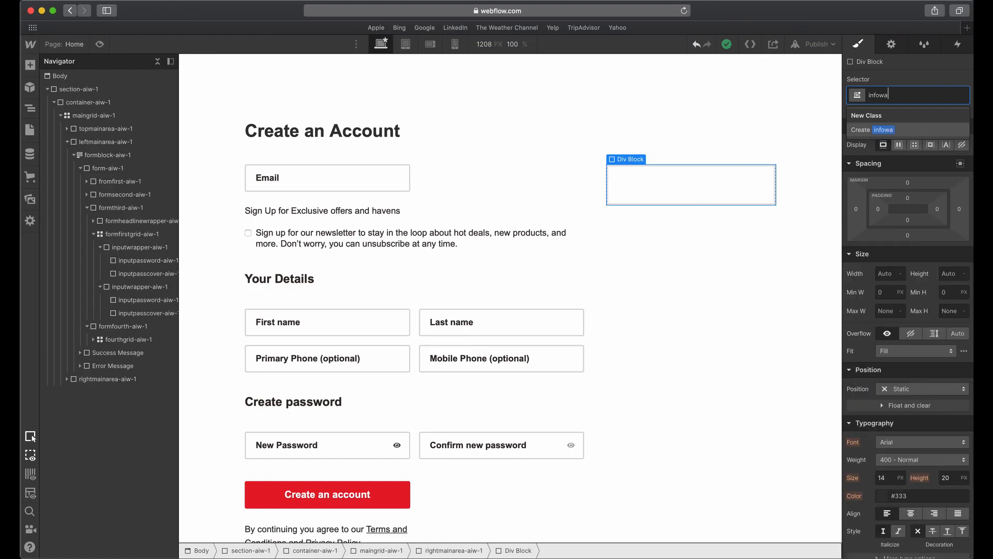
type("rapper-")
type("aiw0")
key("Return")
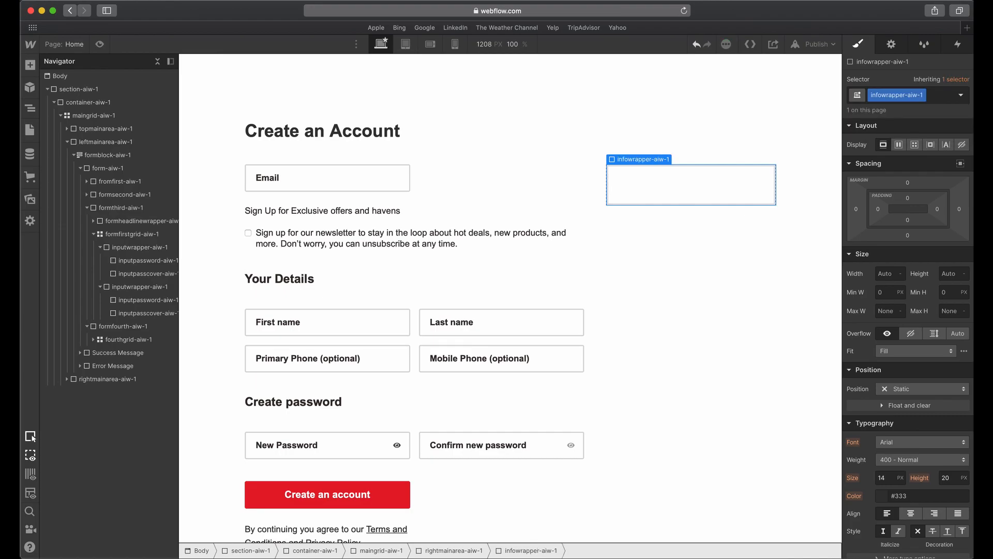
Switch to Adobe XD to check the benefits card's corner radius, border width and border colour, and return to Webflow.
key("ctrl+Up")
left_click(447, 458)
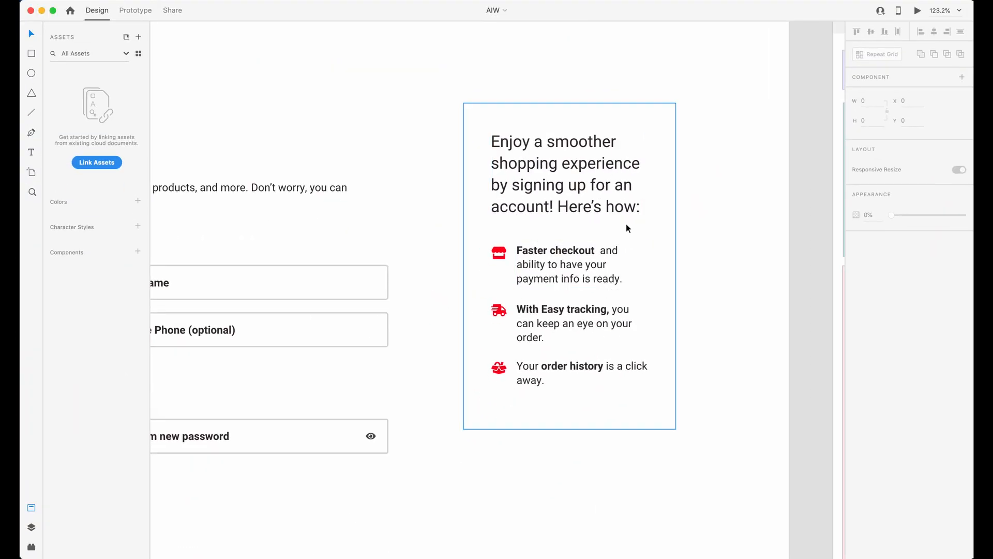
left_click(658, 133)
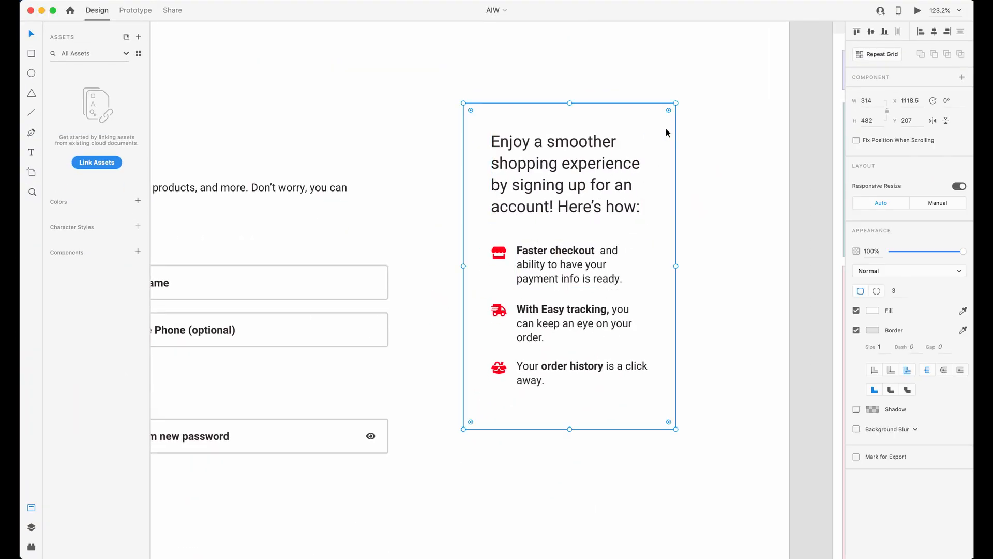
left_click(873, 331)
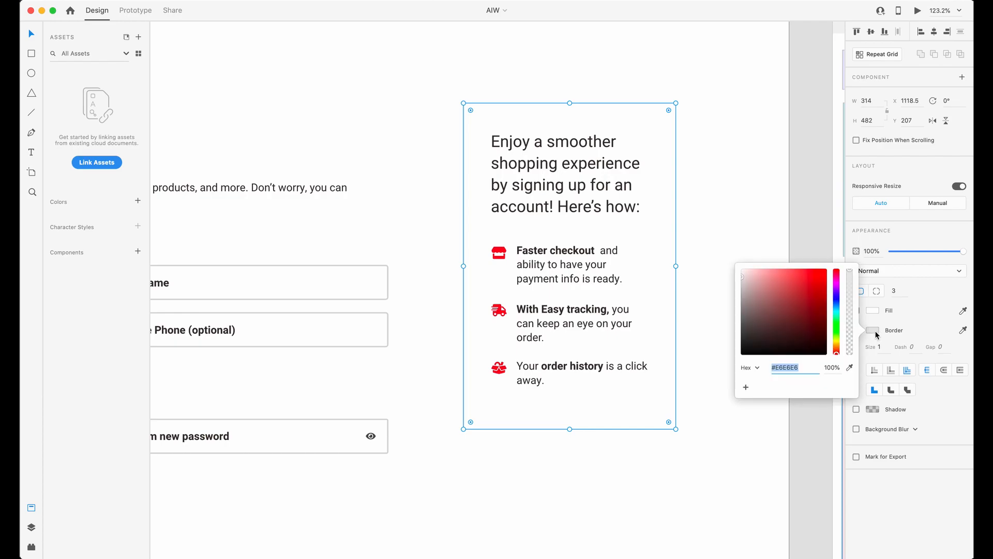
left_click(918, 306)
key("ctrl+Up")
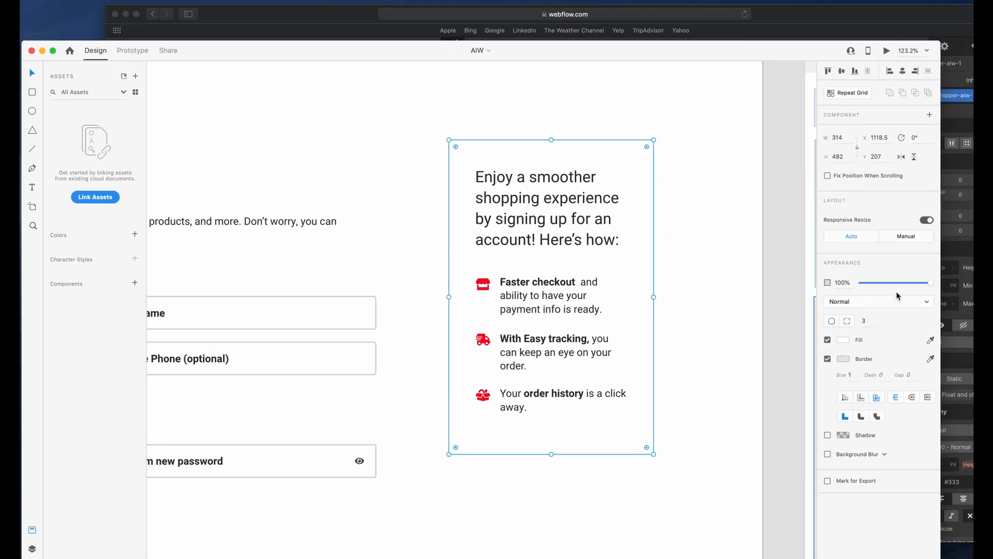
left_click(811, 247)
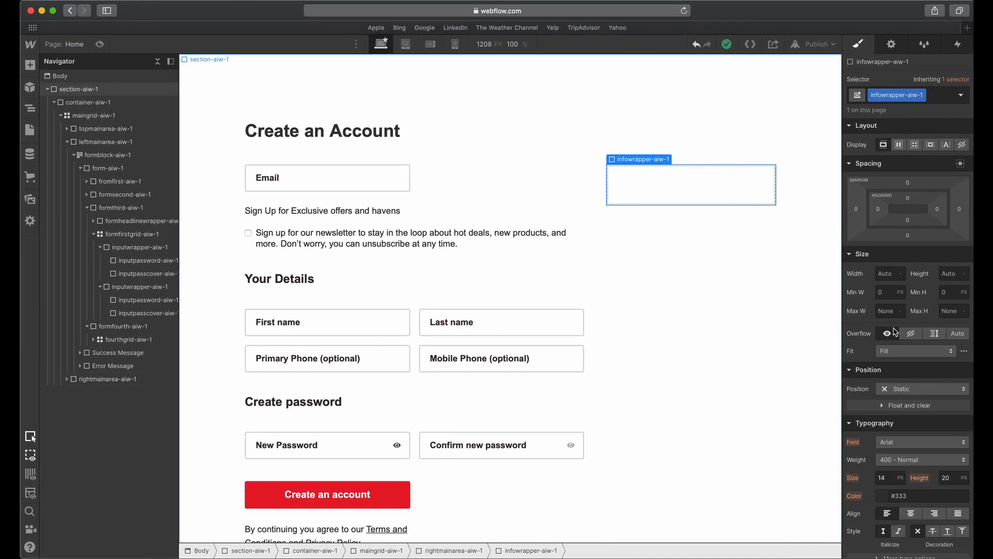
Set the corner radius of infowrapper-aiw-1 to 3 px.
scroll(899, 338, "down", 2)
left_click(947, 371)
type("3")
key("Tab")
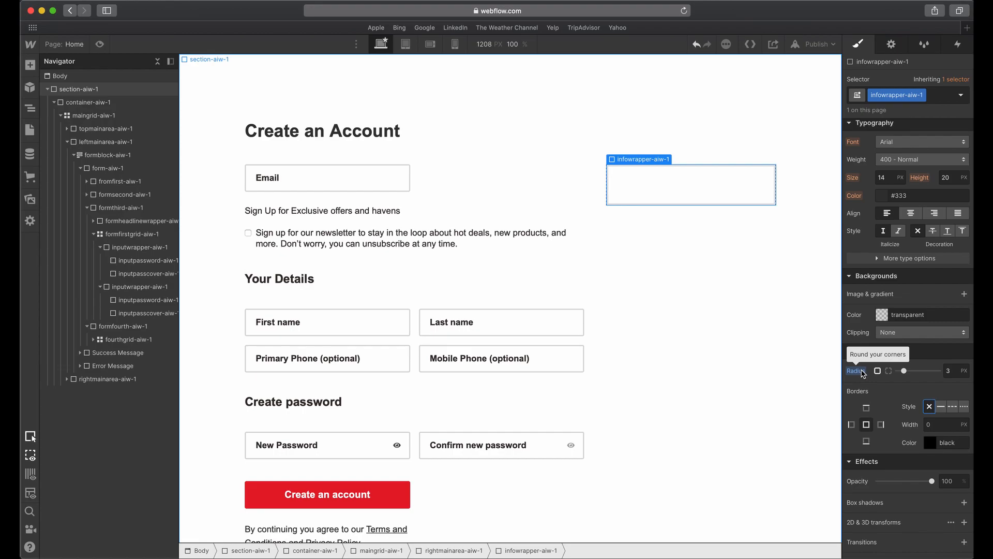
Give infowrapper-aiw-1 a solid 1 px border in #e6e6e6, and save that colour as a swatch.
scroll(874, 373, "down", 3)
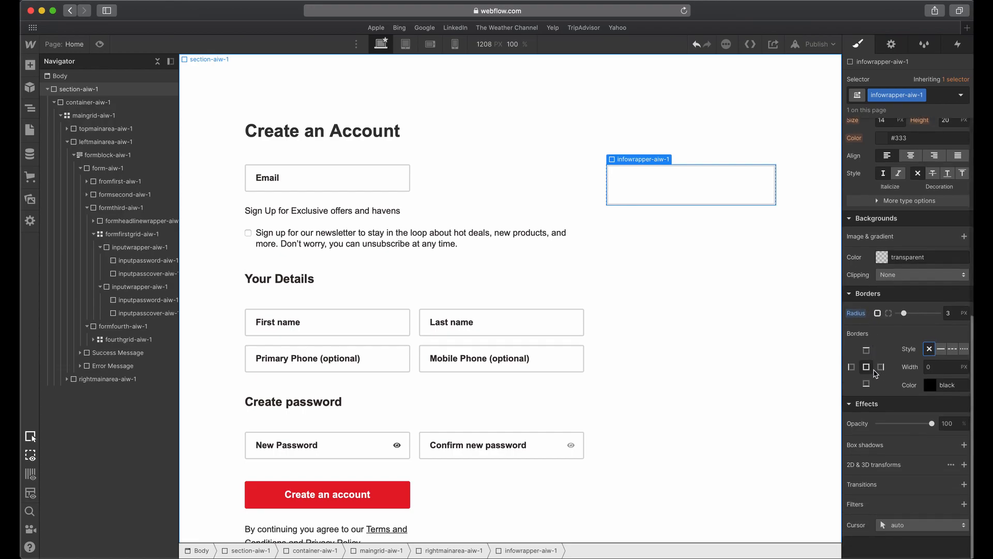
left_click(943, 350)
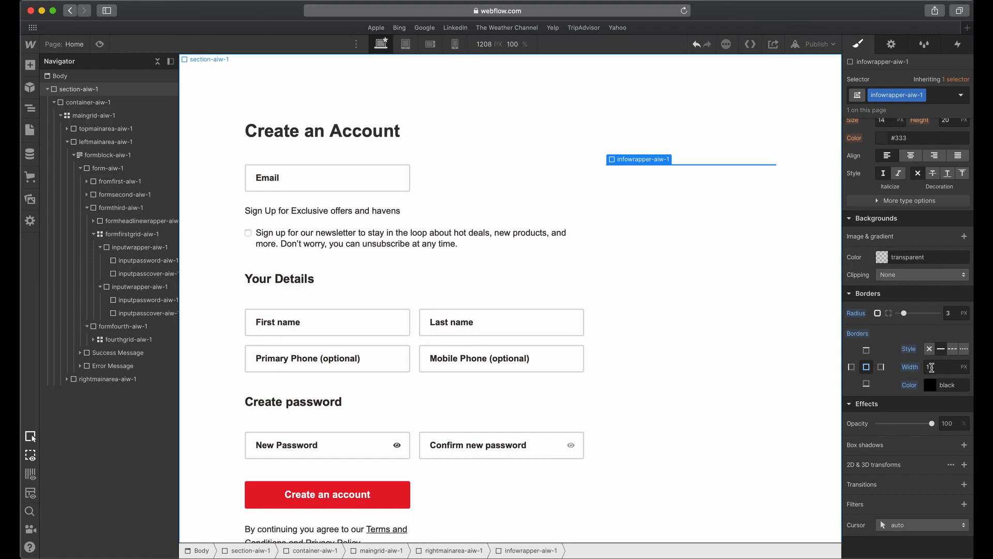
left_click(937, 387)
type("e6e6e6")
key("Return")
left_click(937, 388)
left_click(916, 361)
left_click(955, 365)
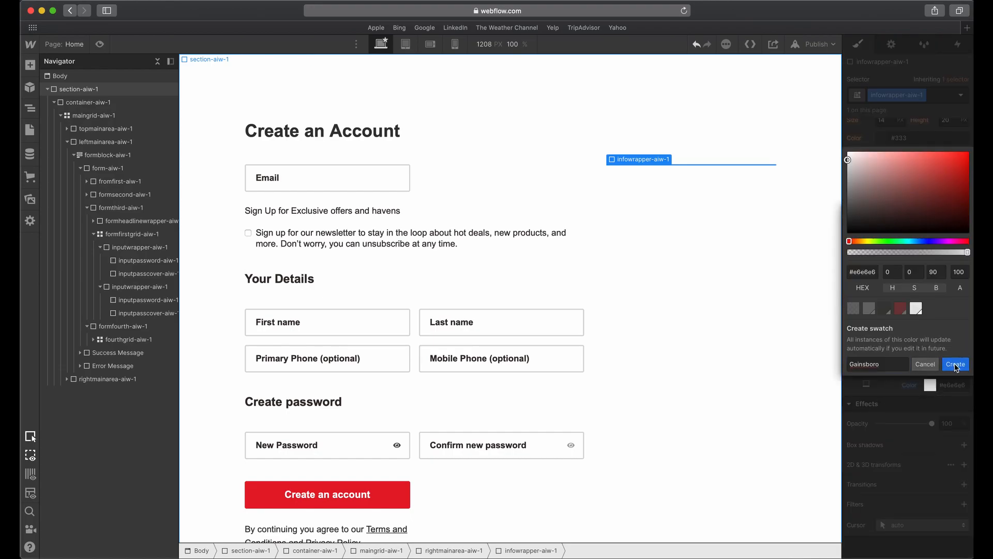
left_click(912, 415)
Set the padding of infowrapper-aiw-1 to 40 px on all four sides.
scroll(883, 339, "up", 10)
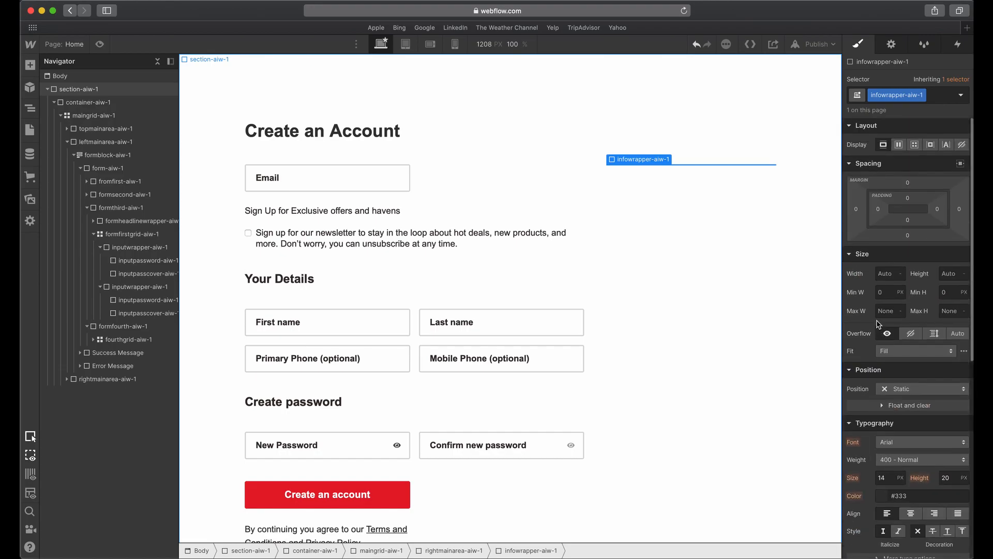
left_click_drag(909, 198, 908, 218)
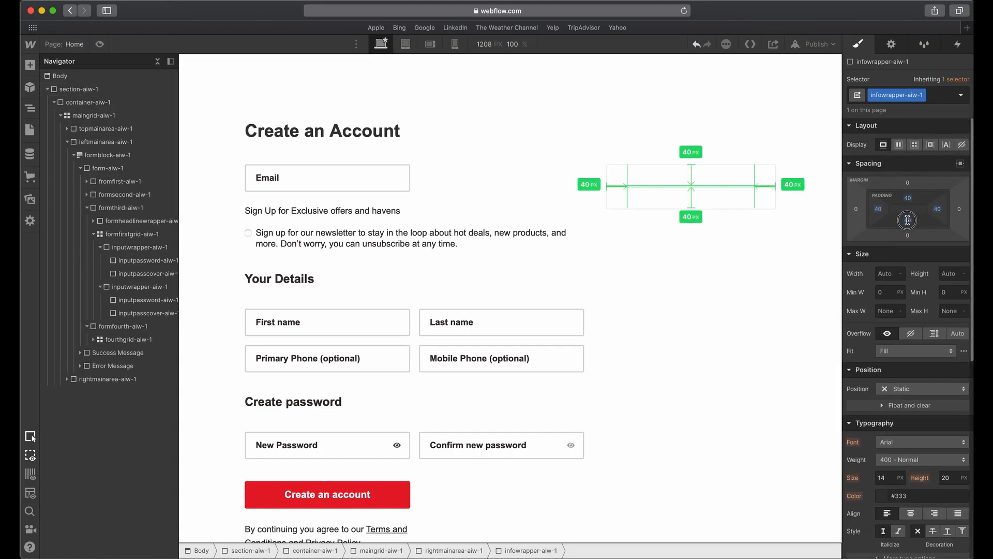
Switch to Adobe XD and measure the distances from the benefits card's heading and first icon to the card's edges.
key("ctrl+Up")
left_click(514, 452)
double_click(550, 195)
key("alt")
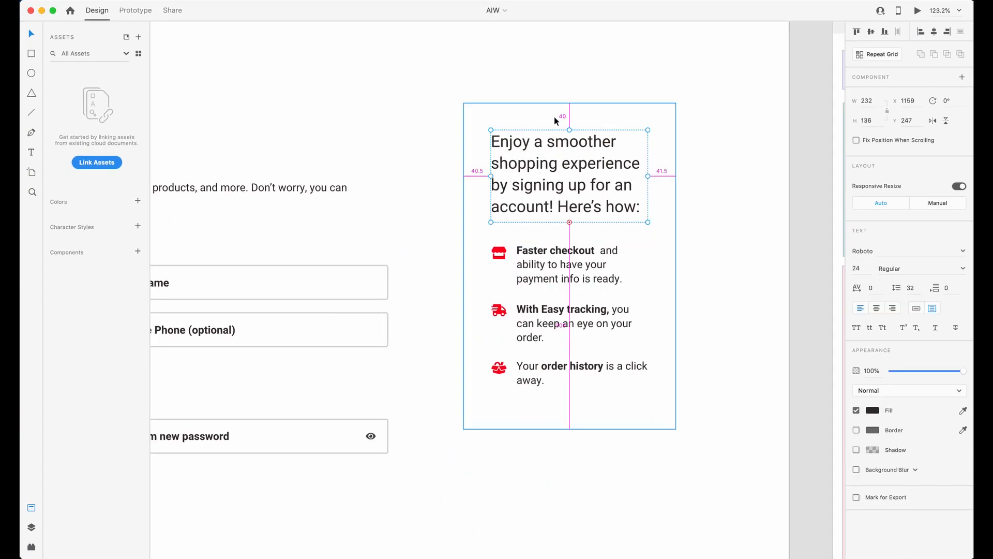
left_click(499, 253)
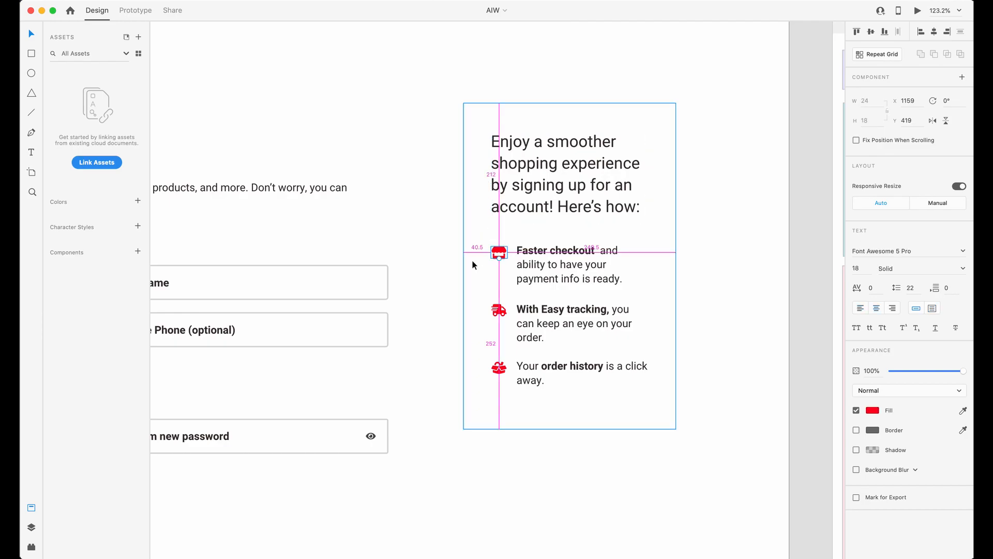
Switch to Webflow to check the padding of infowrapper-aiw-1, and return to the benefits card in Adobe XD.
key("ctrl+Up")
left_click(811, 176)
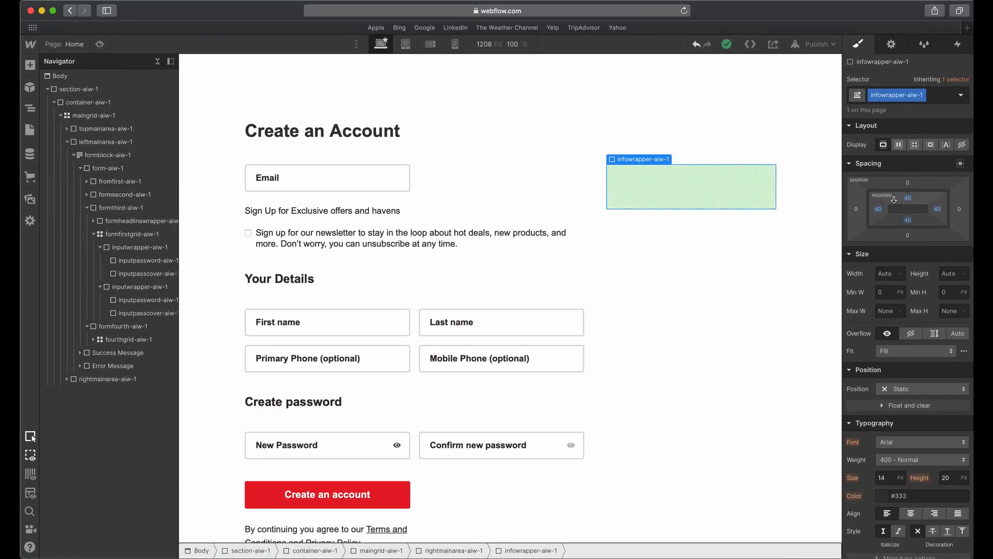
key("ctrl+Up")
left_click(543, 432)
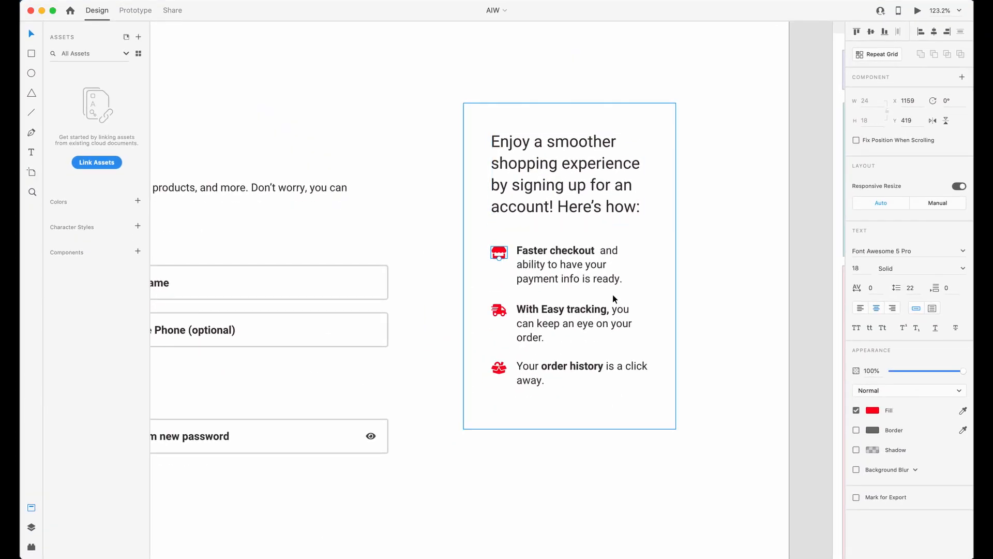
Draw a rectangle about 242 by 159 over the card's heading, fill it with red #D85959 and set its opacity to 40%.
left_click(528, 180)
left_click_drag(491, 122, 654, 231)
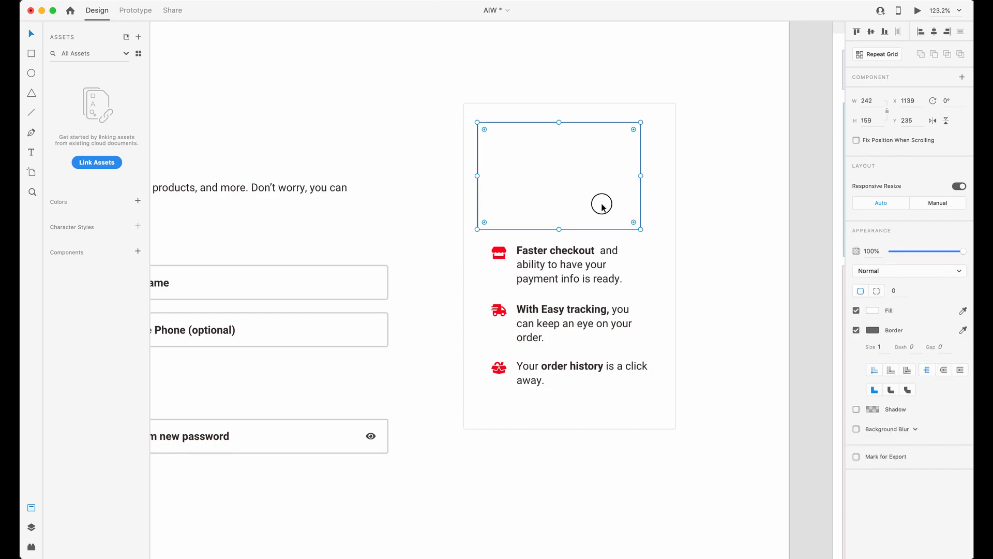
left_click(871, 310)
left_click(791, 268)
left_click(661, 197)
left_click(570, 186)
key("4")
Copy the red rectangle down over the icon list, stretch it to about 214 high and fill it with #5E59D8.
left_click_drag(569, 188, 569, 310)
left_click_drag(572, 351, 573, 389)
left_click(875, 310)
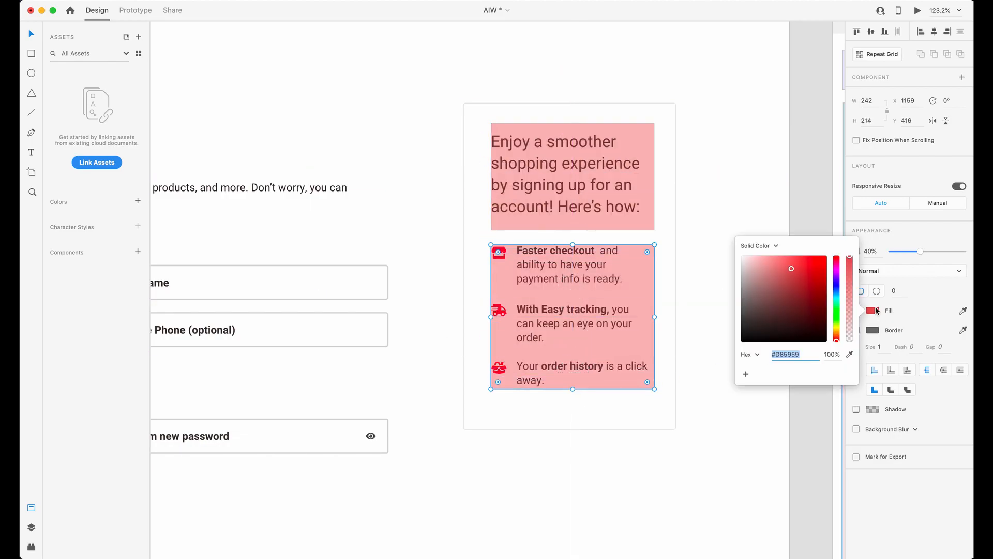
left_click(836, 284)
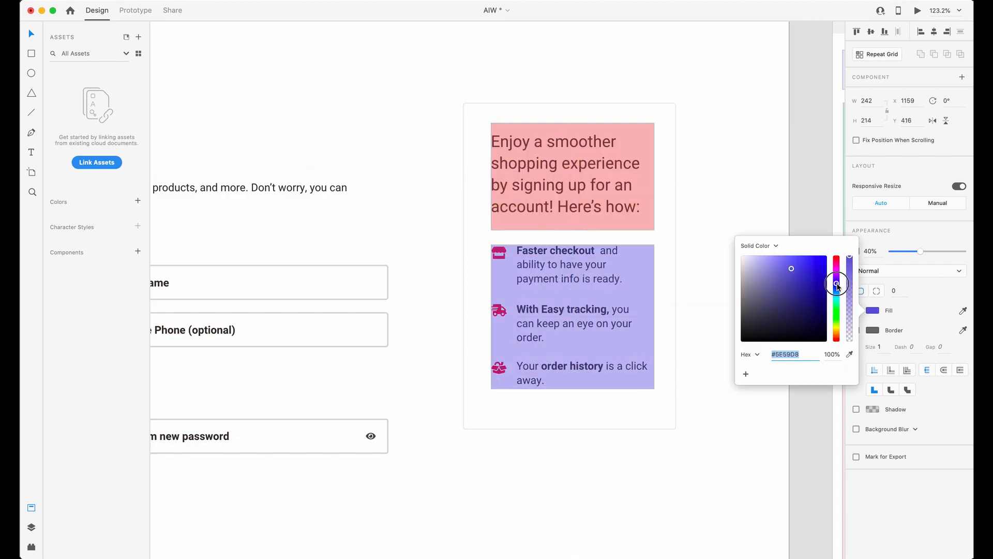
Switch to Webflow, add a div block inside infowrapper-aiw-1 and give it the class infotoparea-aiw-1.
left_click(797, 208)
left_click(567, 320)
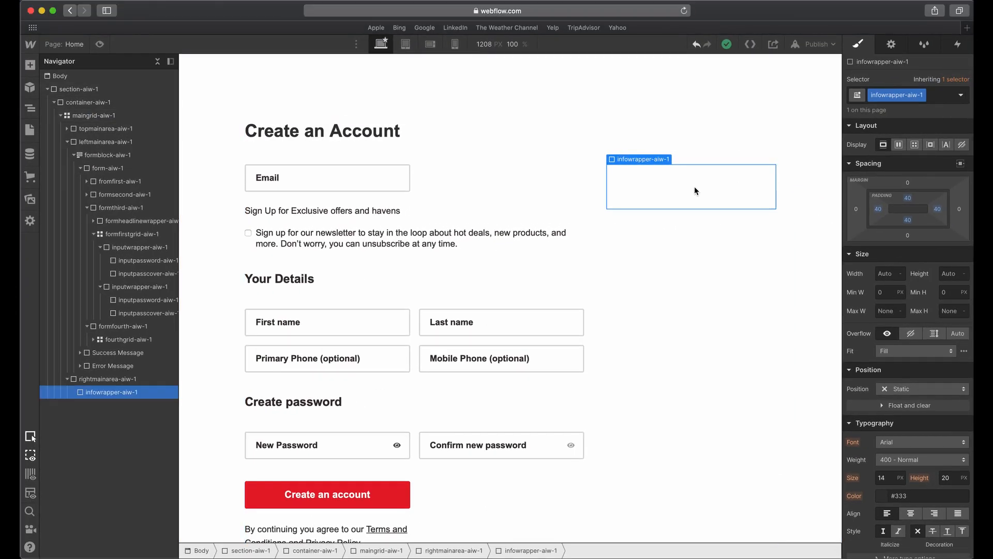
left_click(29, 65)
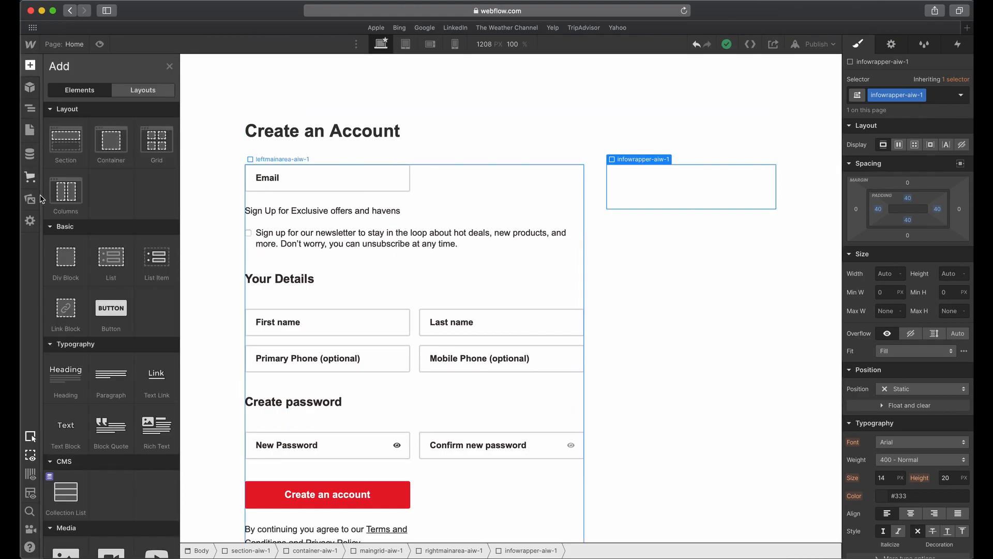
left_click_drag(49, 257, 688, 199)
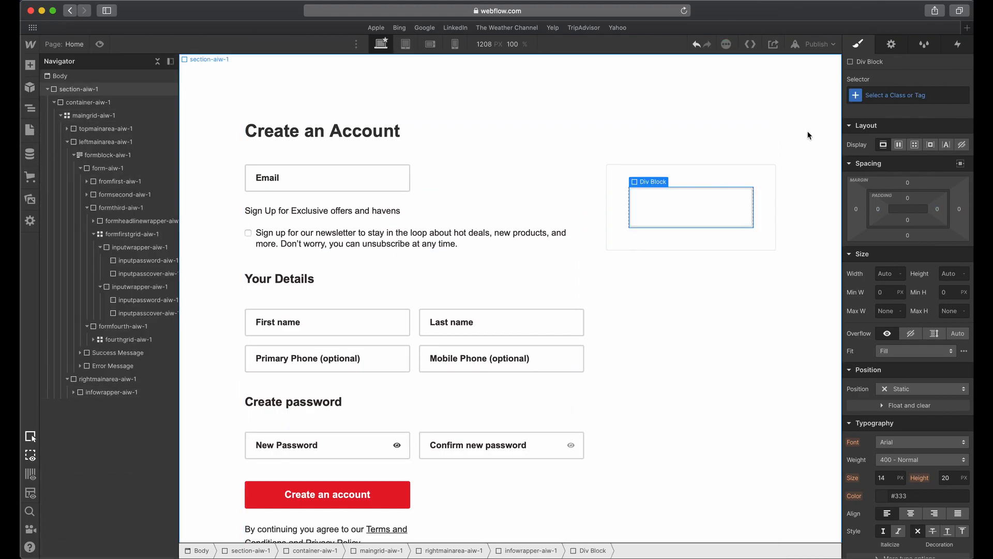
left_click(899, 94)
type("info")
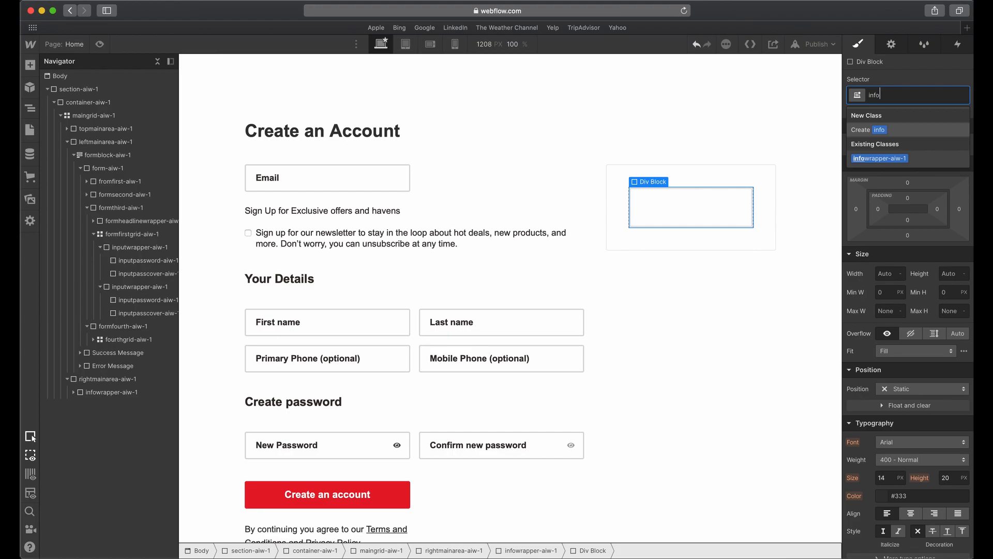
type("topbox-")
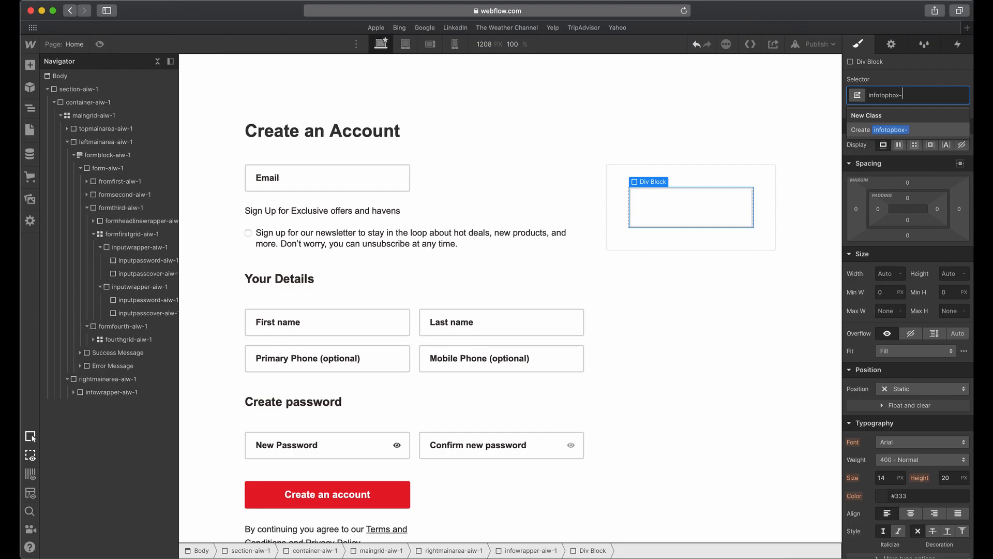
key("BackSpace")
type("area-aiw-")
key("Return")
Duplicate infotoparea-aiw-1 below itself and replace the copy's class with infobottomarea-aiw-1.
key("super+v")
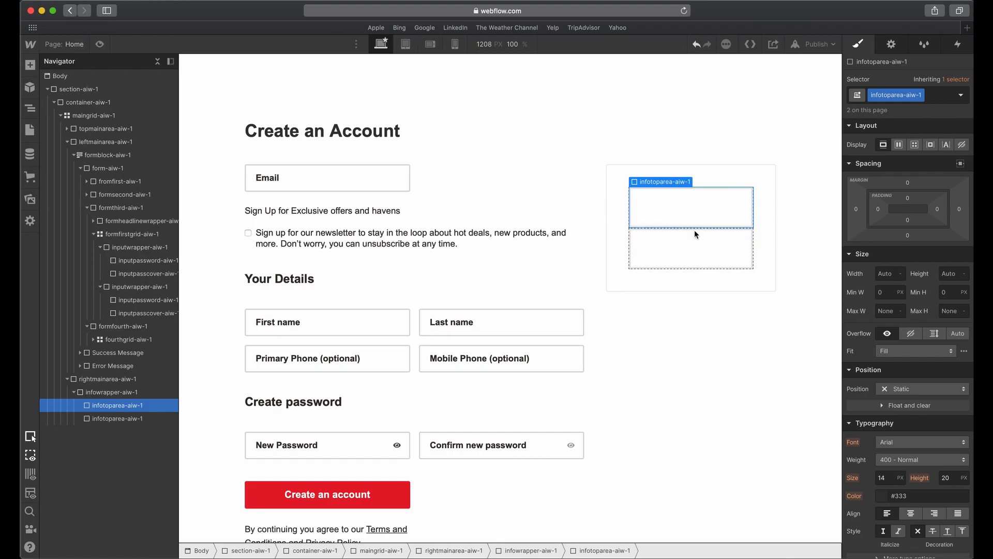
left_click(696, 242)
left_click(934, 98)
type("i")
key("BackSpace")
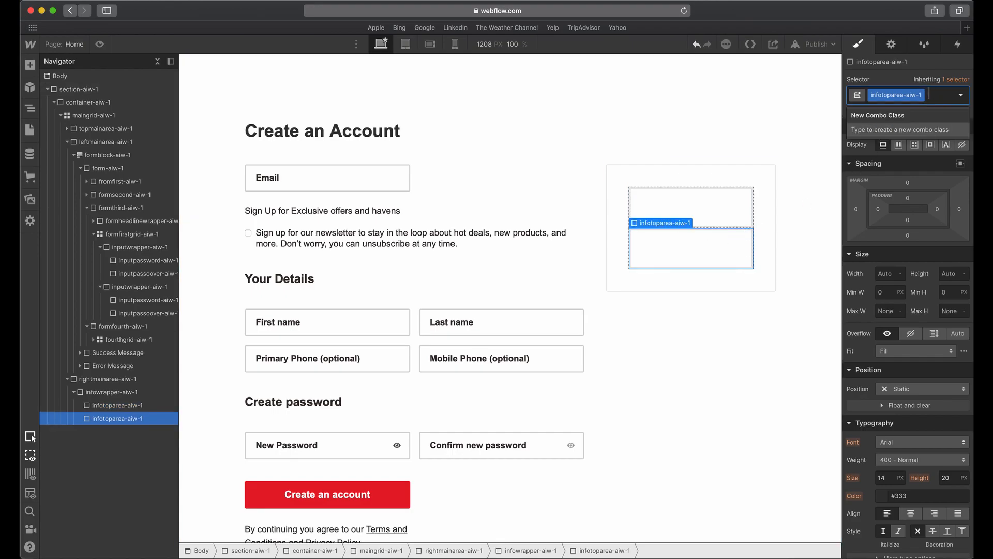
key("BackSpace")
type("info")
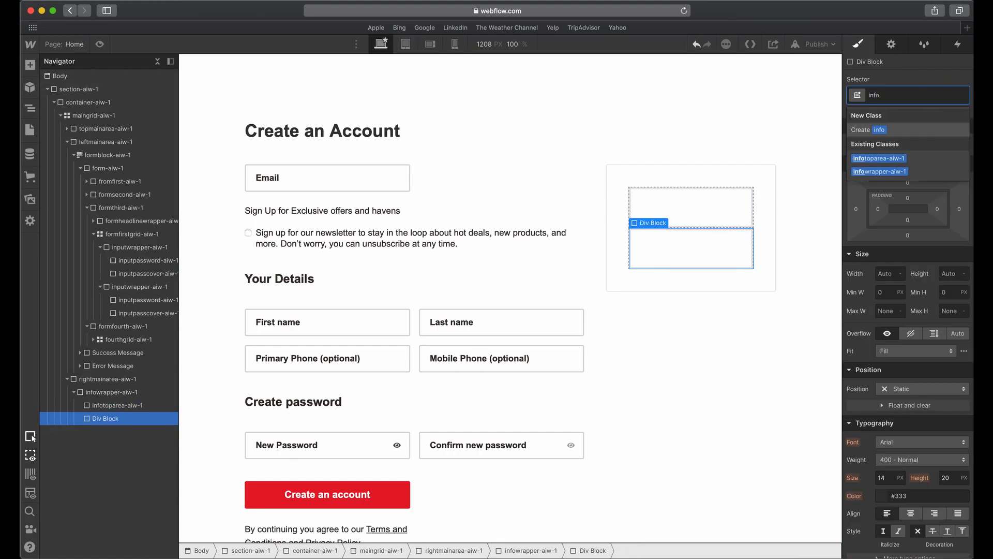
type("bottomarea-")
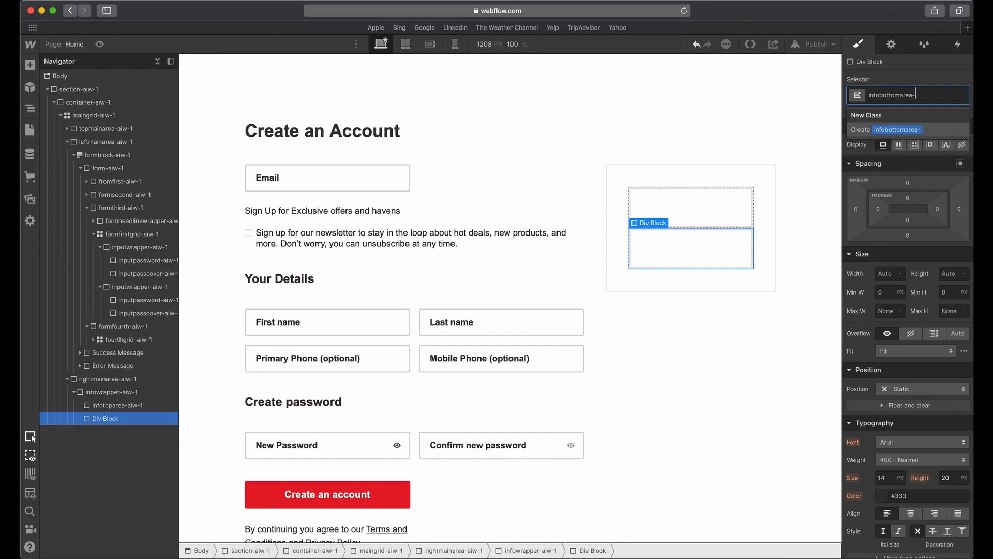
type("aiw-1")
key("Return")
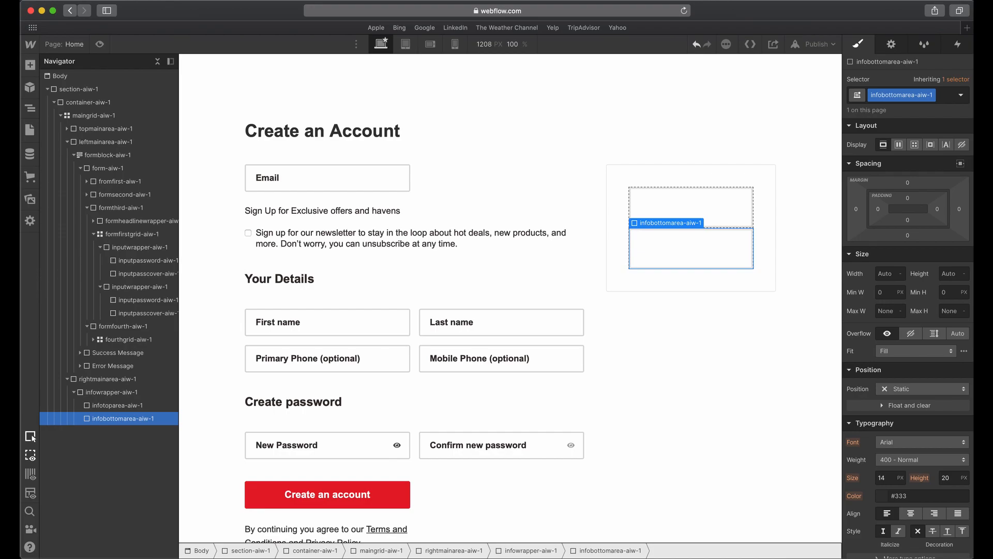
Add a text block inside infotoparea-aiw-1.
left_click(650, 200)
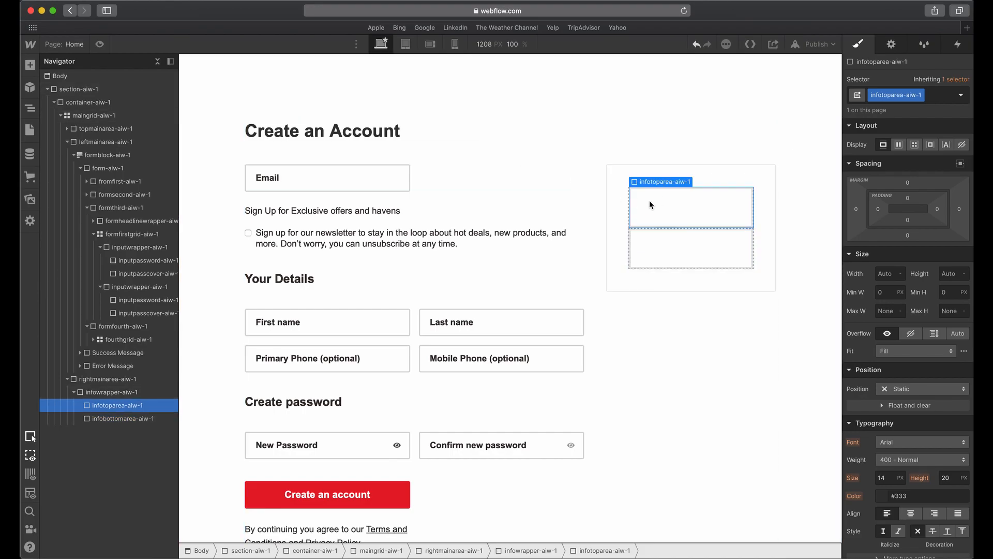
left_click(29, 65)
left_click_drag(66, 412, 673, 204)
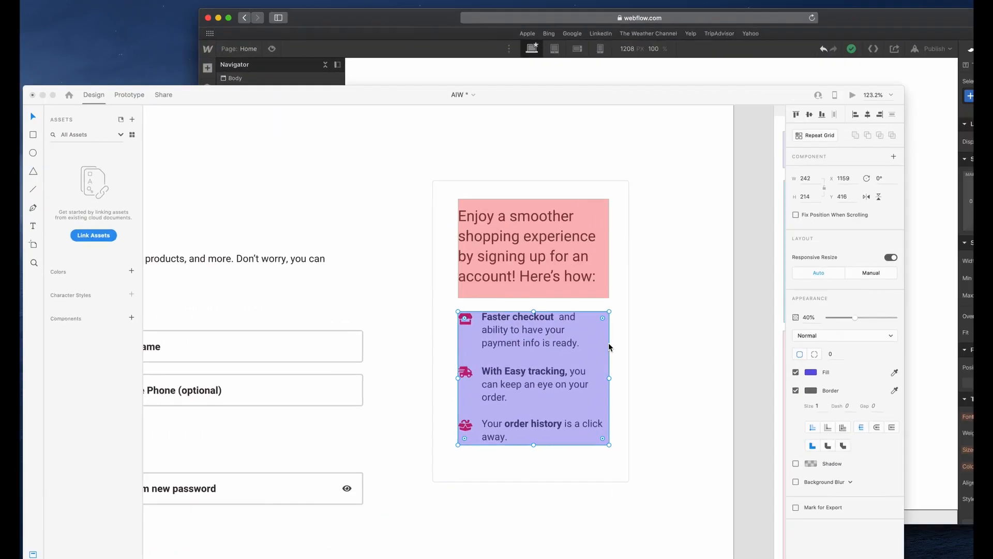
Switch to Adobe XD, delete the red rectangle over the card's heading and copy the heading text.
left_click(589, 255)
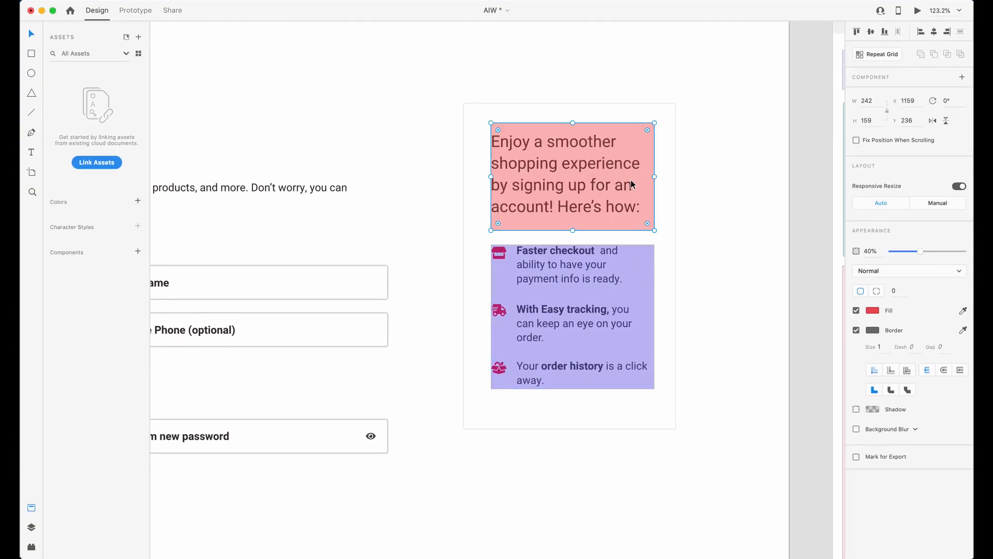
key("Delete")
double_click(631, 181)
key("ctrl+c")
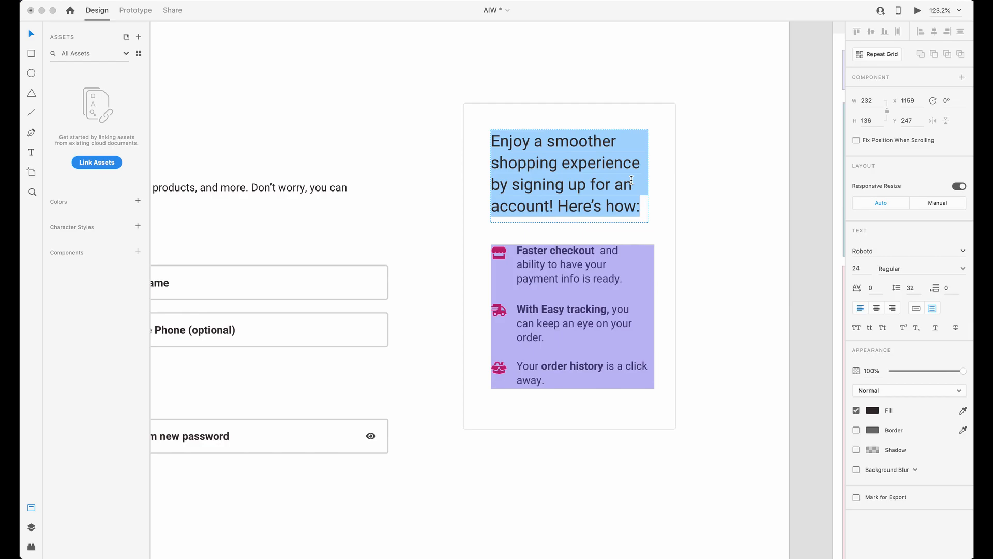
left_click(686, 210)
left_click(594, 199)
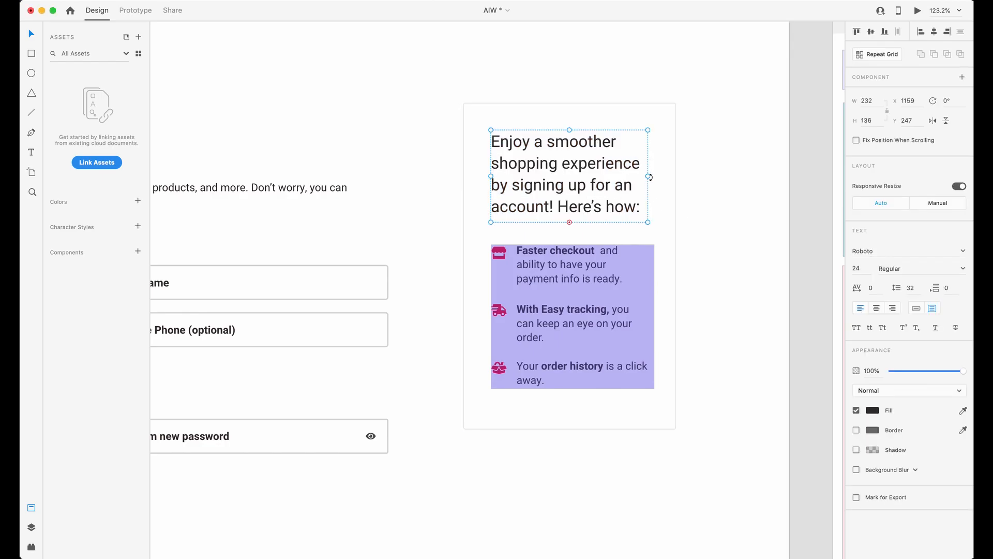
Switch to Webflow and replace the new text block's content with "Enjoy a smoother shopping experience by signing up for an account! Here's how:".
key("ctrl+Up")
left_click(915, 201)
double_click(729, 192)
key("ctrl+v")
Switch to Adobe XD and check the font size of the benefits card's heading.
key("ctrl+Up")
left_click(595, 353)
scroll(597, 169, "down", 1)
scroll(597, 169, "up", 2)
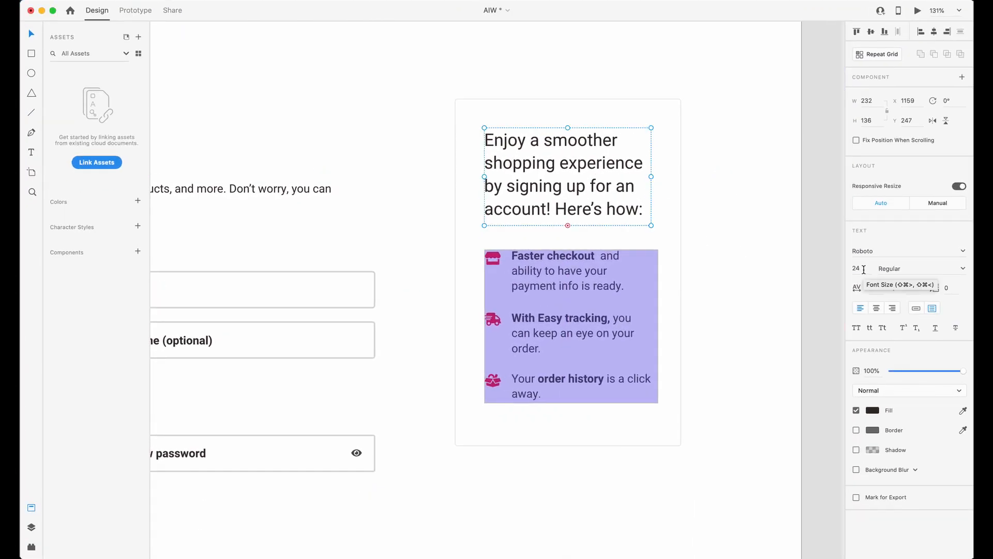
left_click(864, 270)
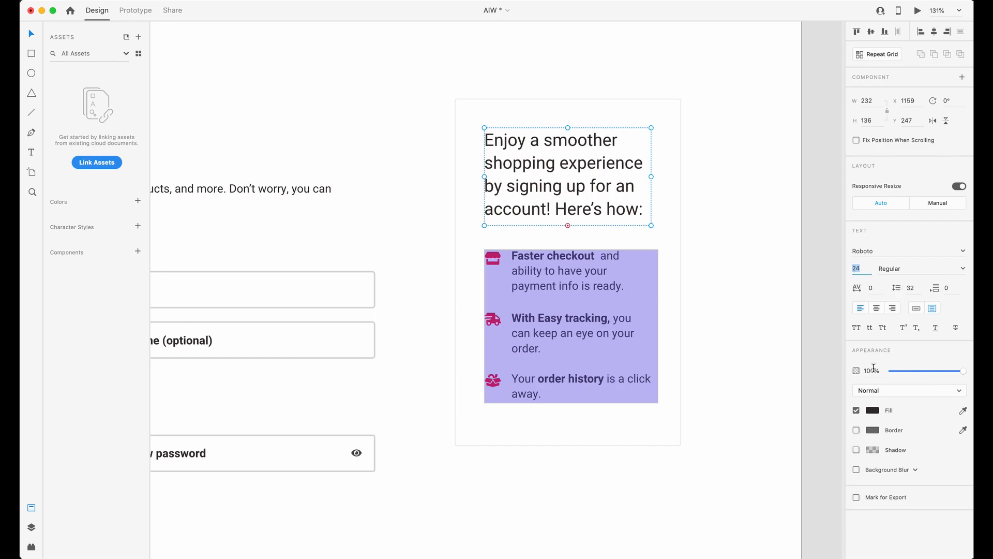
Switch to Webflow and give the benefits card's heading text block the class infotoptext-aiw-1.
key("ctrl+Up")
left_click(869, 250)
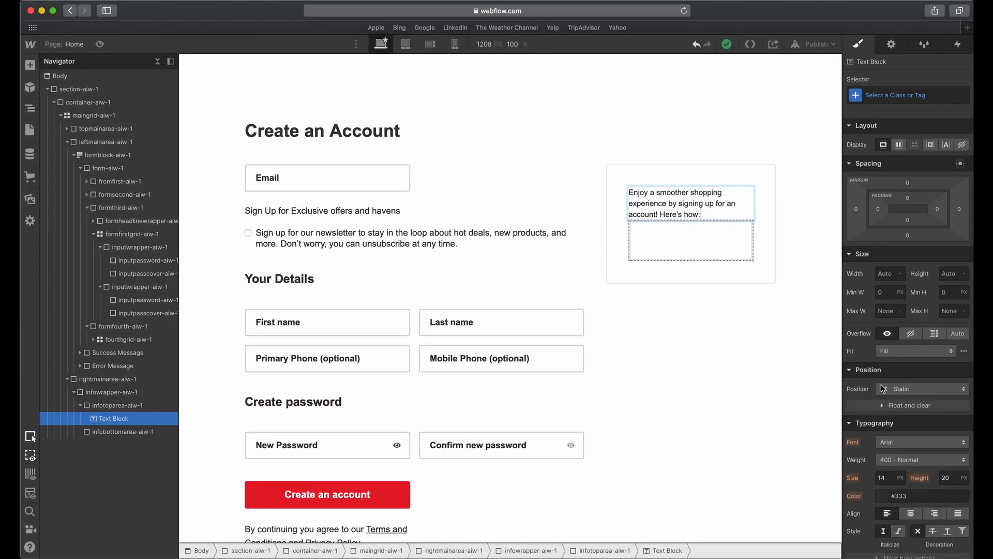
left_click(696, 155)
left_click(694, 194)
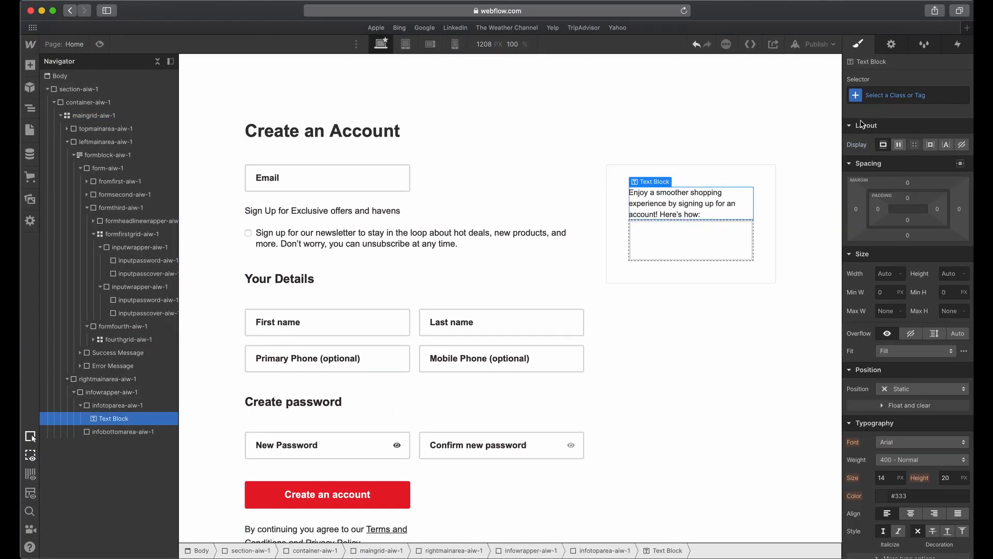
left_click(892, 96)
type("infotext")
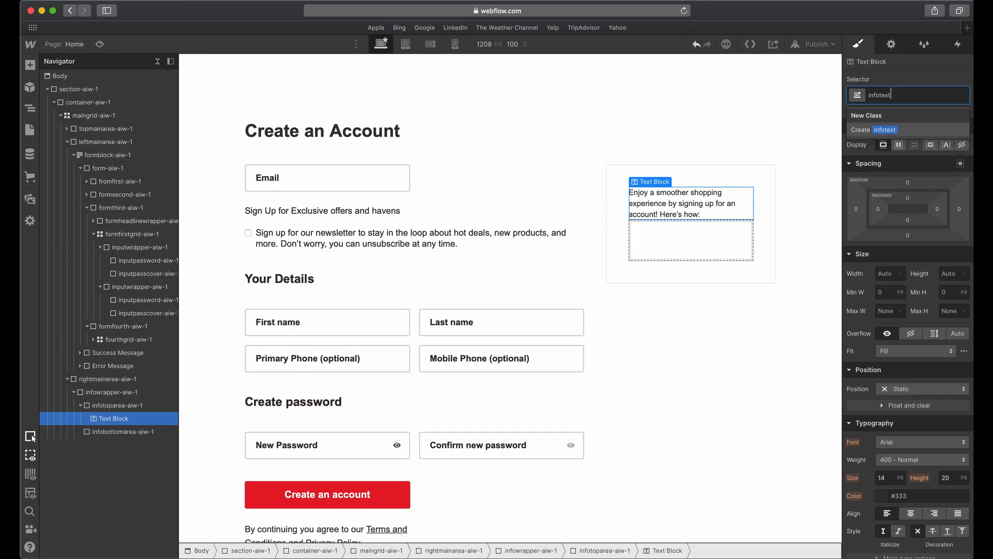
key("super+BackSpace")
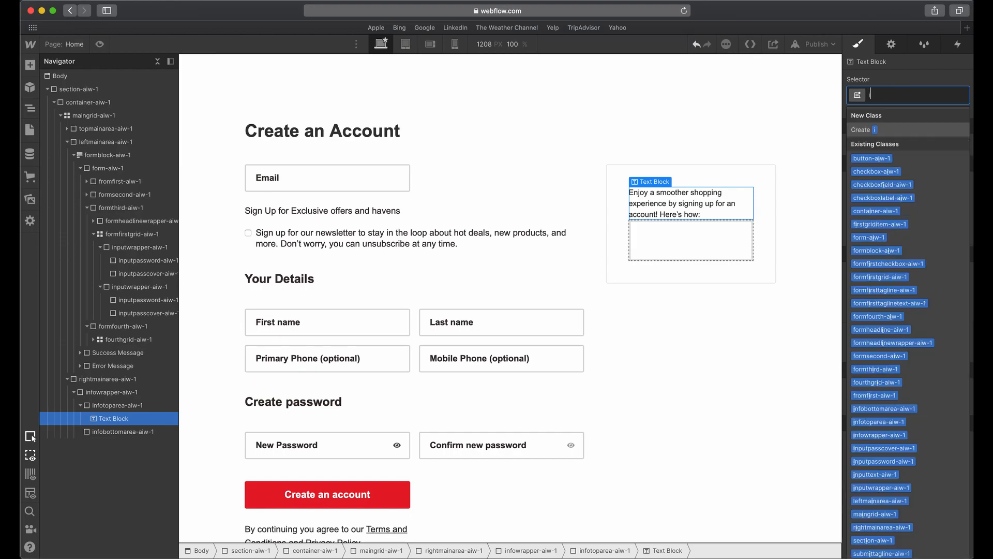
type("infotoptext-aiw-1")
key("Return")
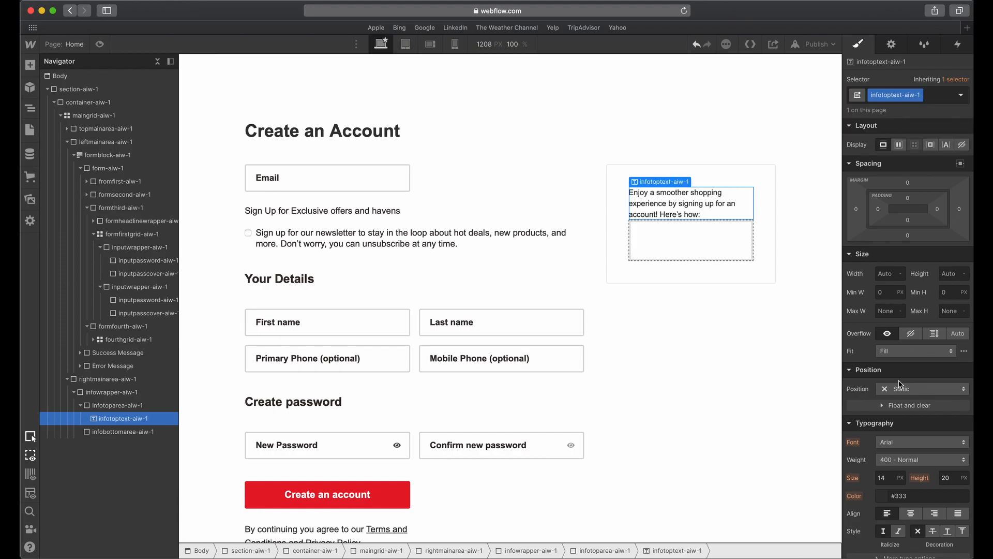
Set the font size of infotoptext-aiw-1 to 24 px and its line height to 1.3 em.
scroll(901, 380, "down", 3)
left_click(890, 357)
type("2")
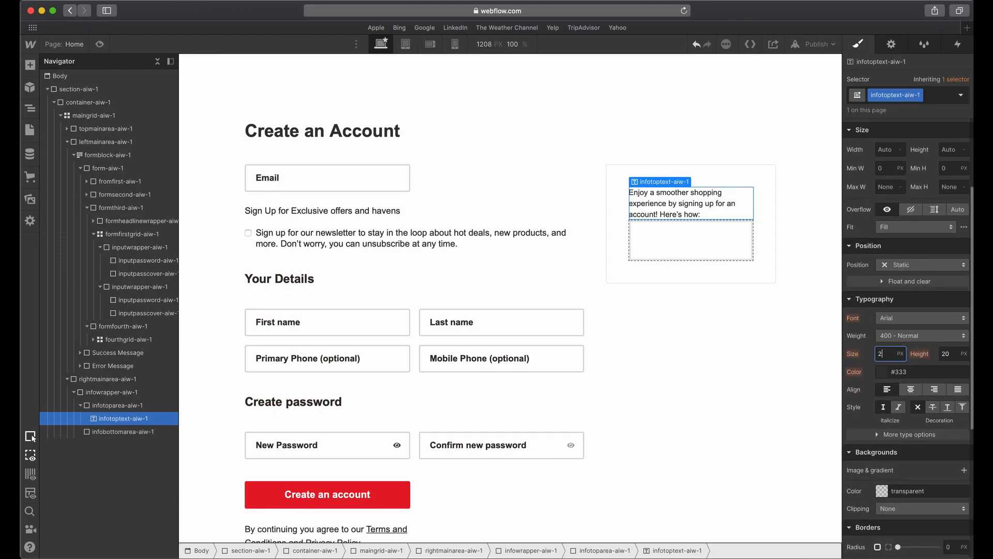
type("4")
key("Tab")
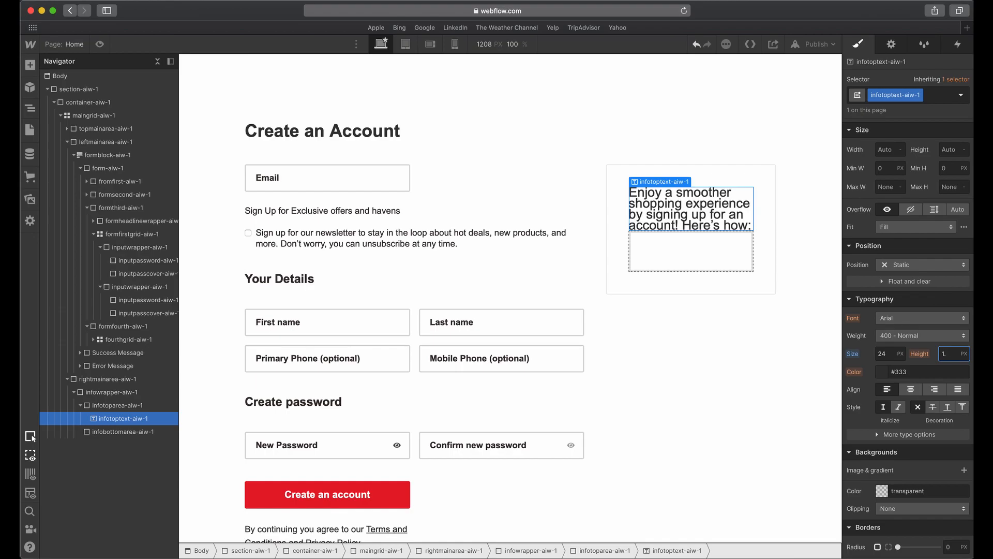
key("Return")
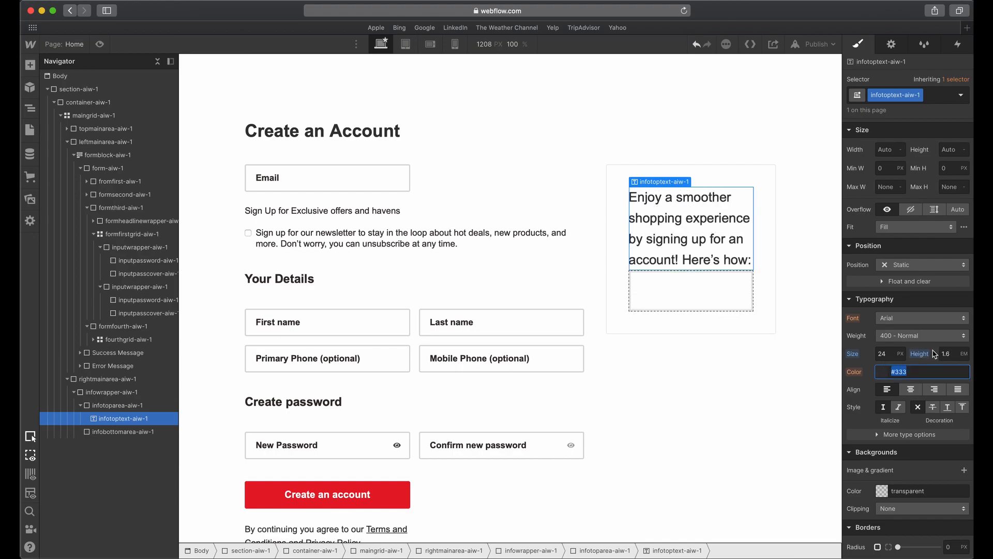
type("1.3")
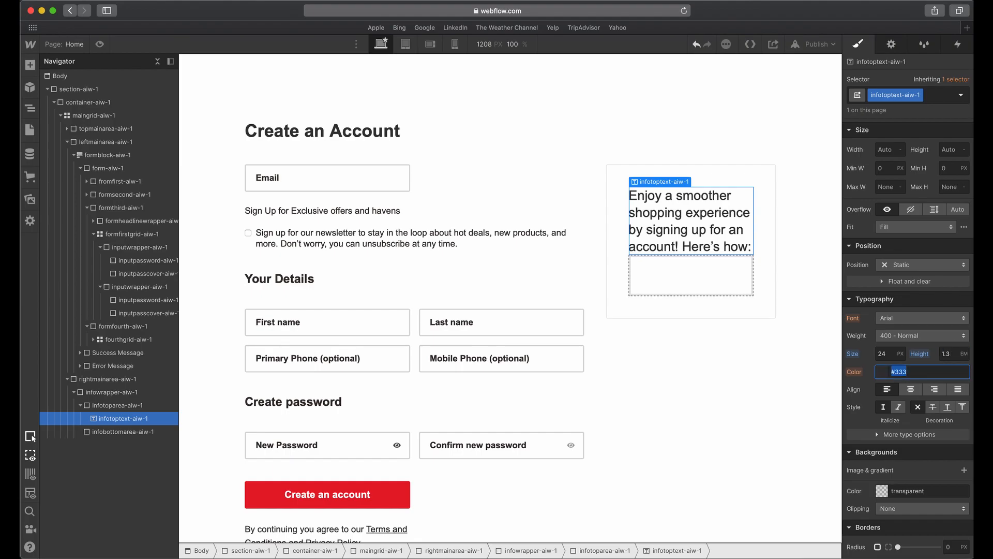
key("Tab")
Check the heading in Adobe XD, and set the text color of infotoptext-aiw-1 to the Black swatch in Webflow.
key("ctrl+Up")
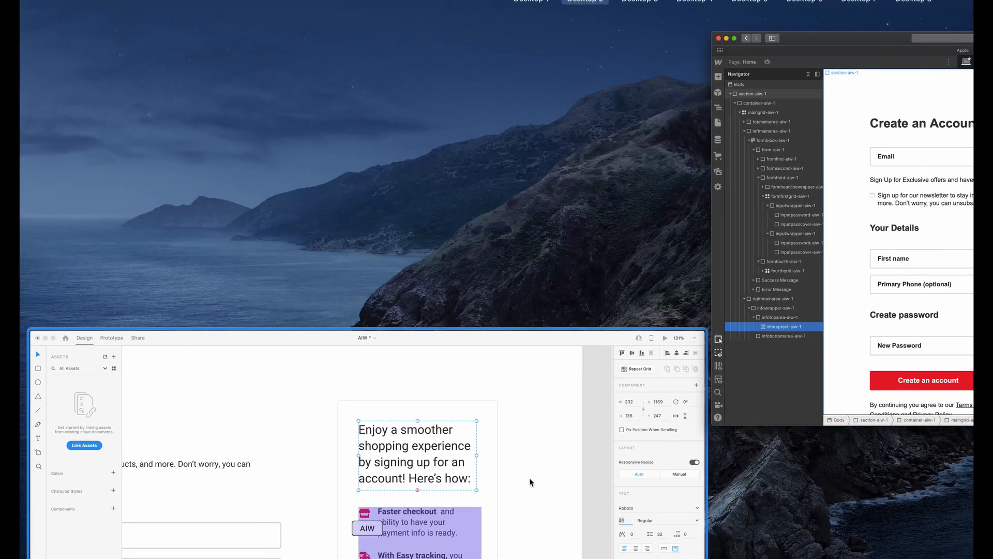
left_click(576, 461)
key("ctrl+Up")
left_click(939, 234)
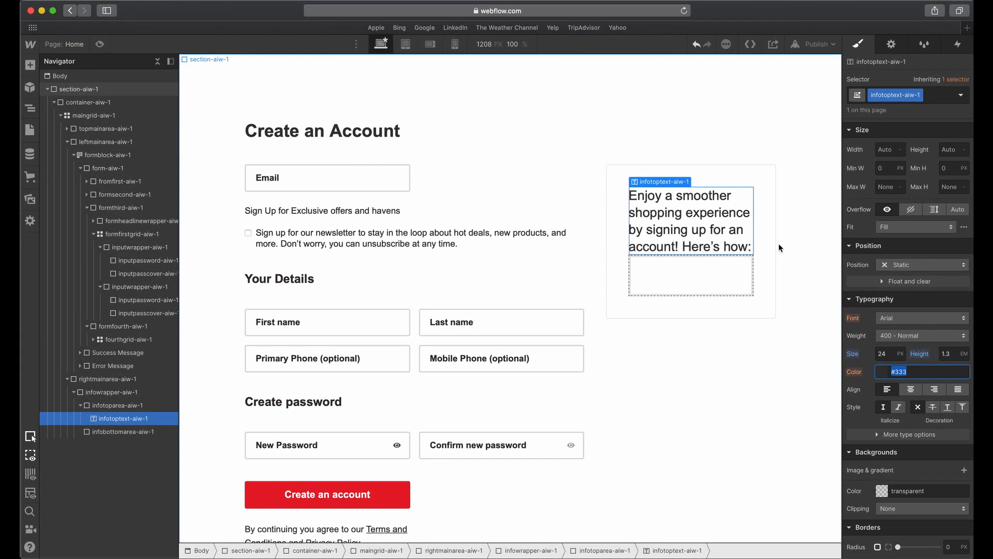
left_click(882, 373)
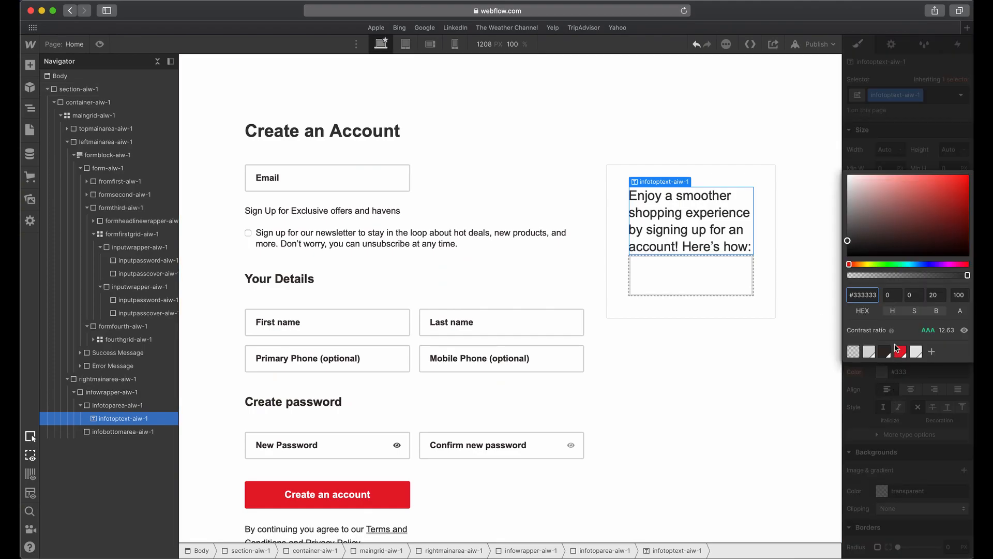
left_click(885, 352)
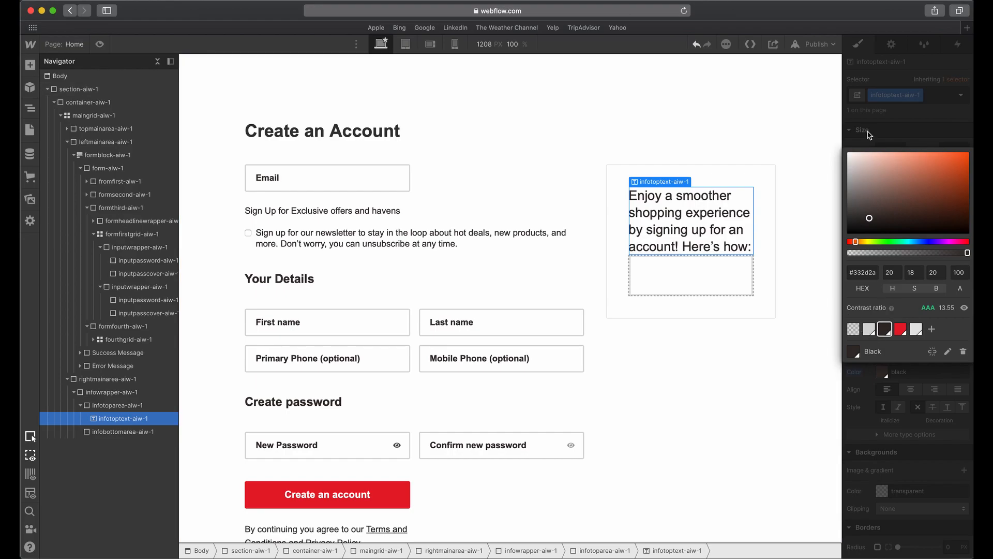
left_click(894, 131)
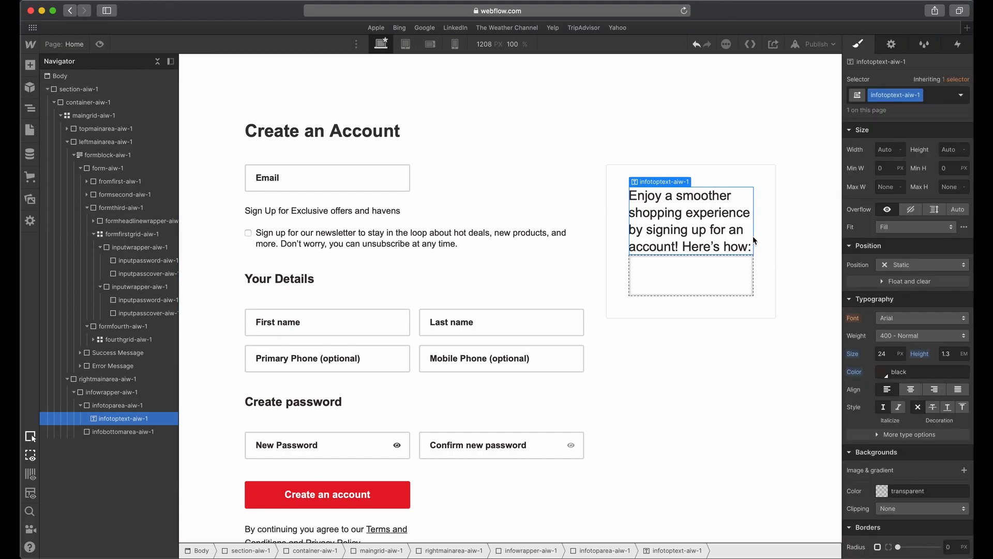
Check the benefits card's heading in Adobe XD, and set the font weight of infotoptext-aiw-1 to 400 - Normal in Webflow.
key("ctrl+Up")
left_click(514, 318)
key("ctrl+Up")
left_click(501, 363)
key("ctrl+Up")
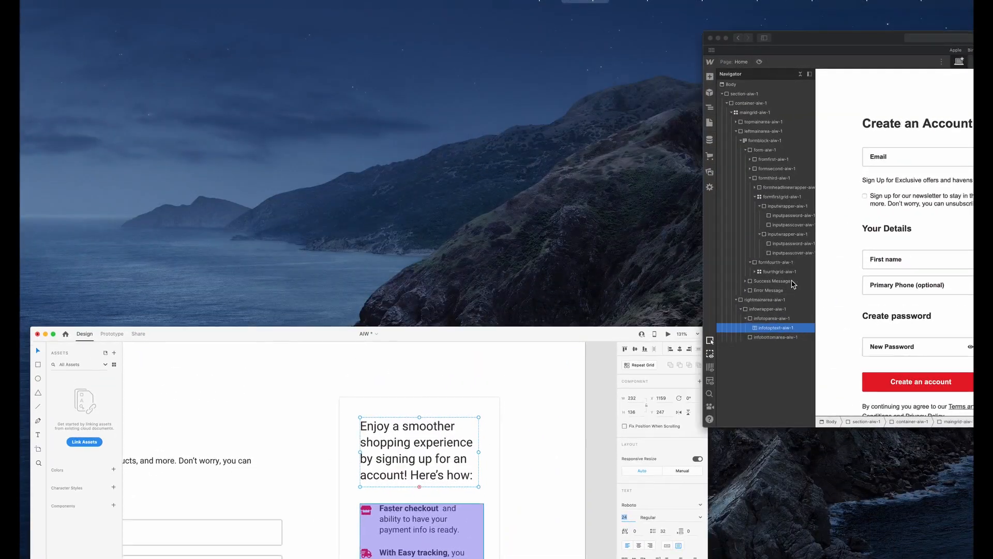
left_click(818, 393)
left_click(909, 337)
left_click(905, 339)
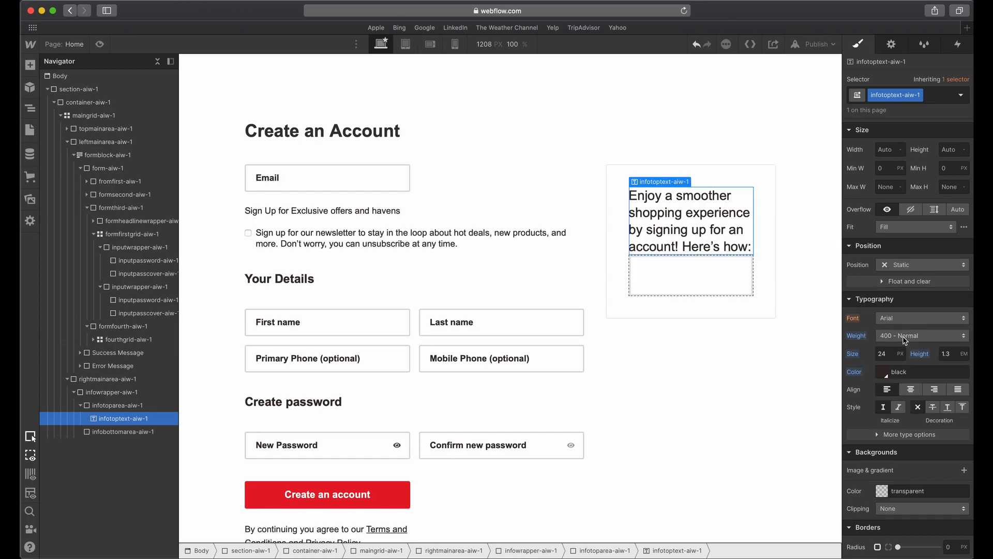
Switch to Adobe XD, shorten the heading's text box to a height of 133, and delete the purple rectangle covering the icon list.
key("ctrl+Up")
left_click(618, 381)
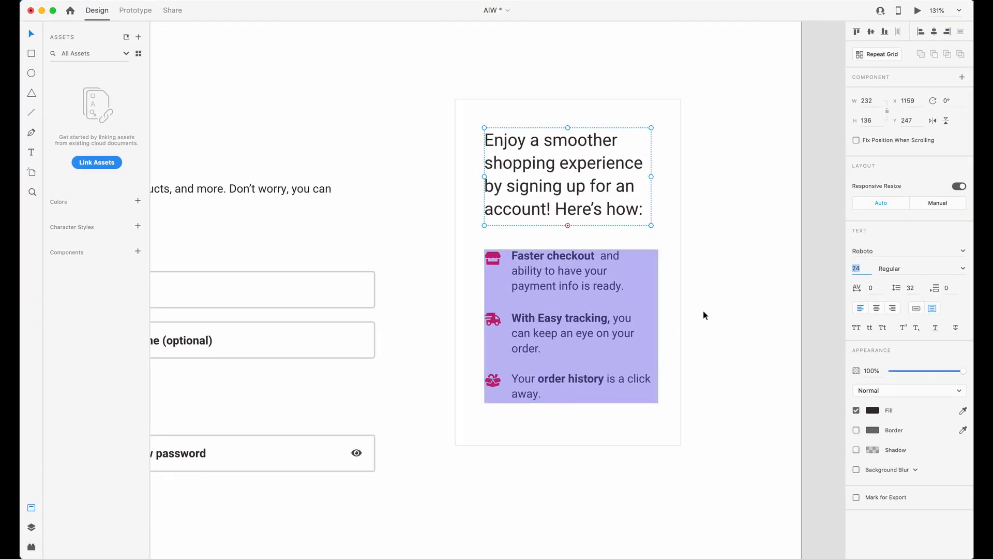
left_click_drag(568, 225, 571, 218)
double_click(572, 218)
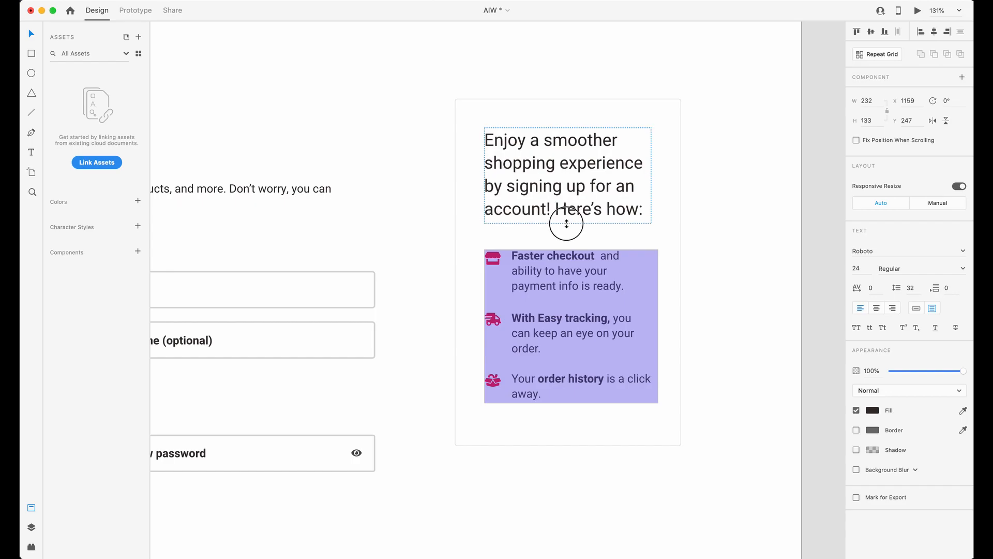
left_click(569, 275)
key("Delete")
left_click(572, 203)
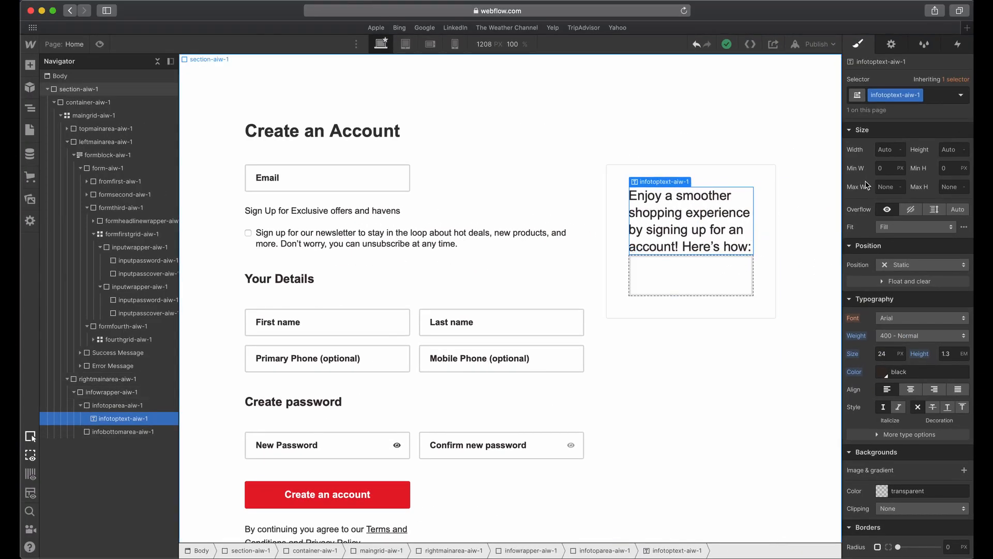
Switch to Webflow and try a 30 px bottom margin on the heading text infotoptext-aiw-1.
scroll(898, 207, "up", 5)
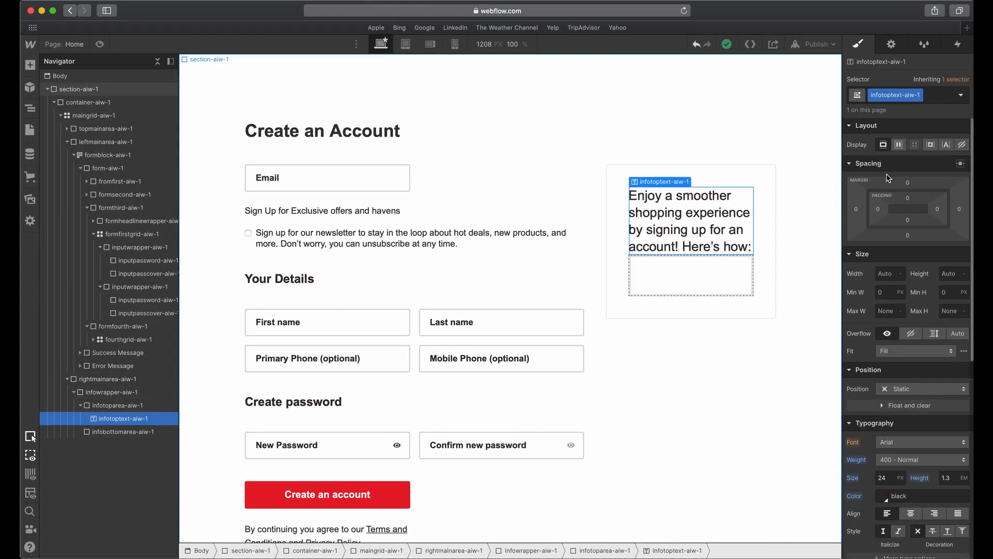
left_click(908, 235)
type("30")
key("Return")
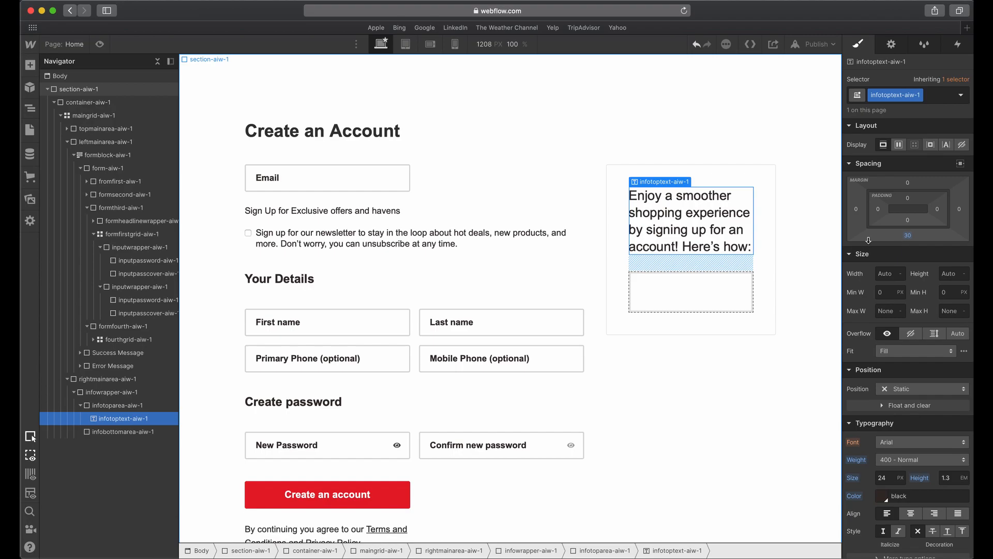
left_click(908, 237, "alt")
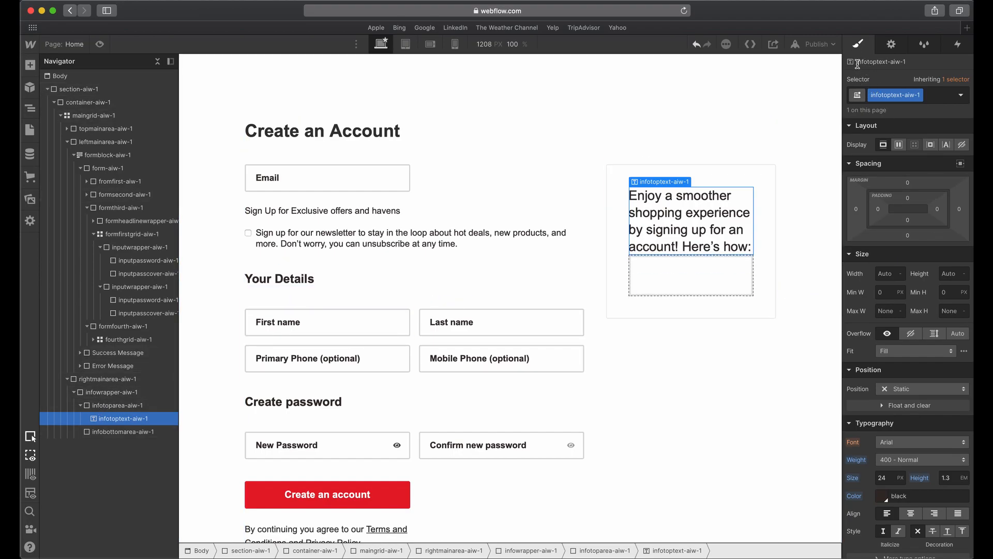
Set the bottom margin of infotoparea-aiw-1 to 30 px.
left_click(119, 406)
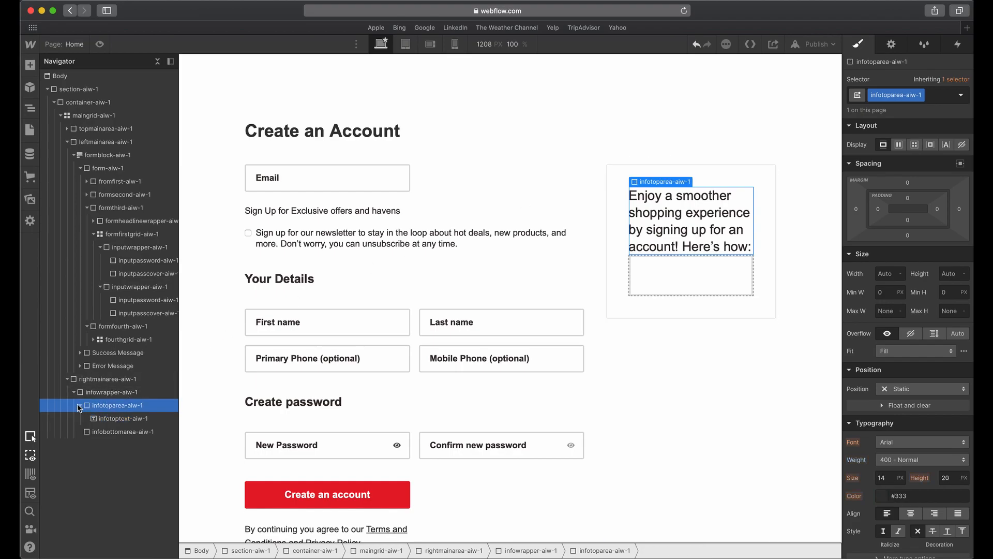
left_click(80, 405)
left_click(103, 418)
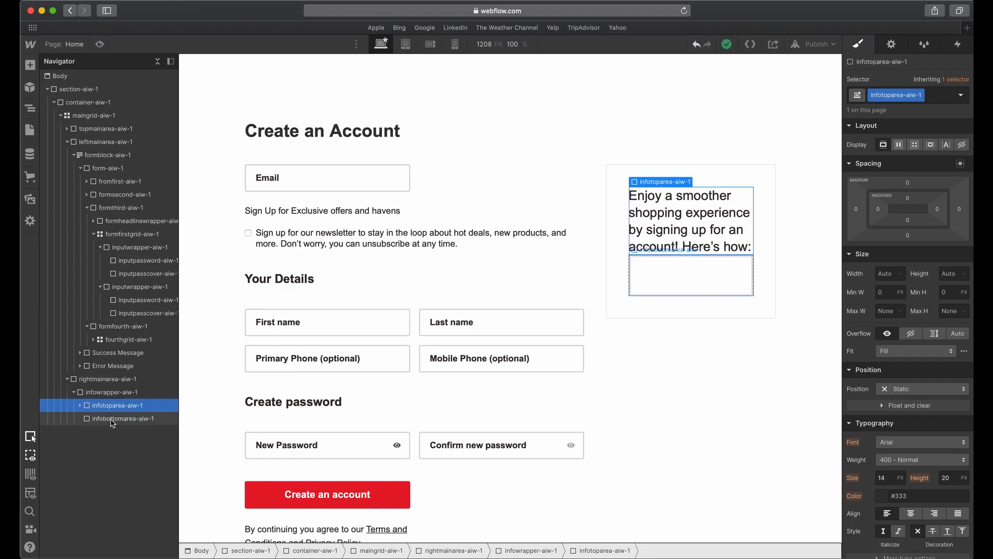
left_click(106, 406)
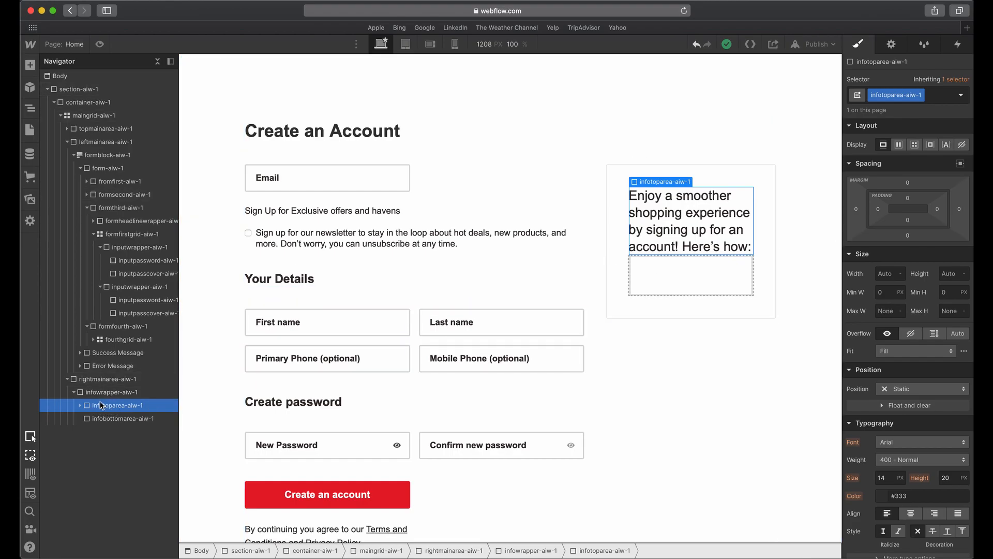
left_click(908, 235)
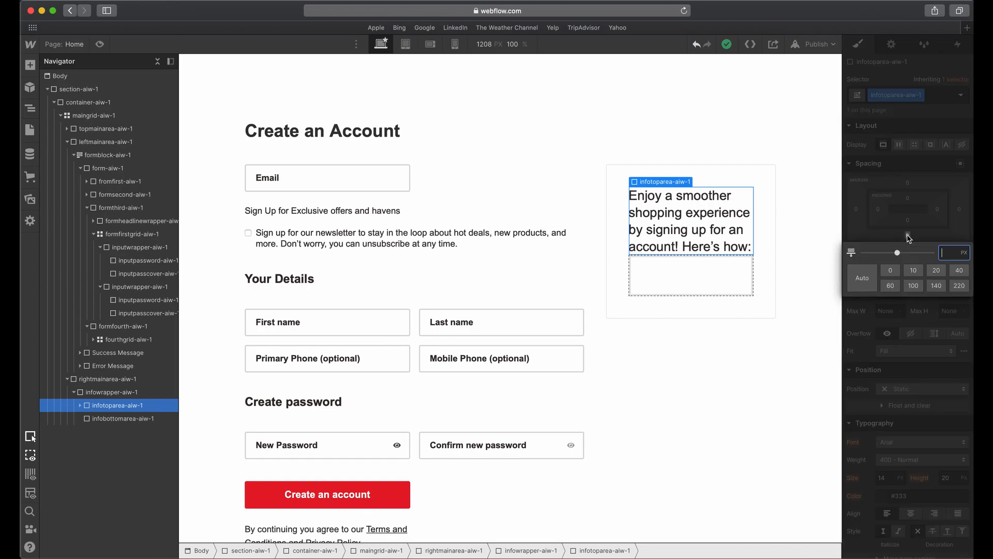
key("Return")
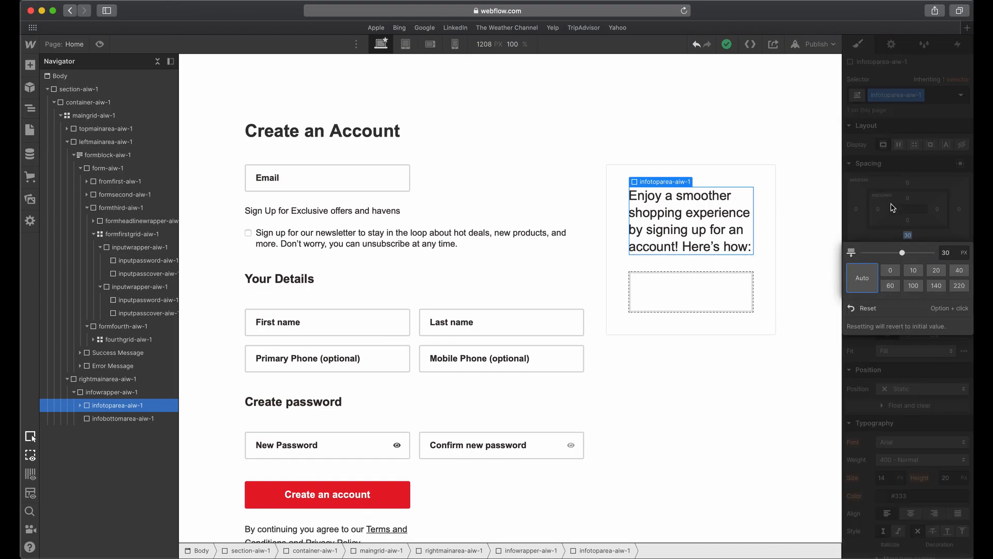
left_click(719, 306)
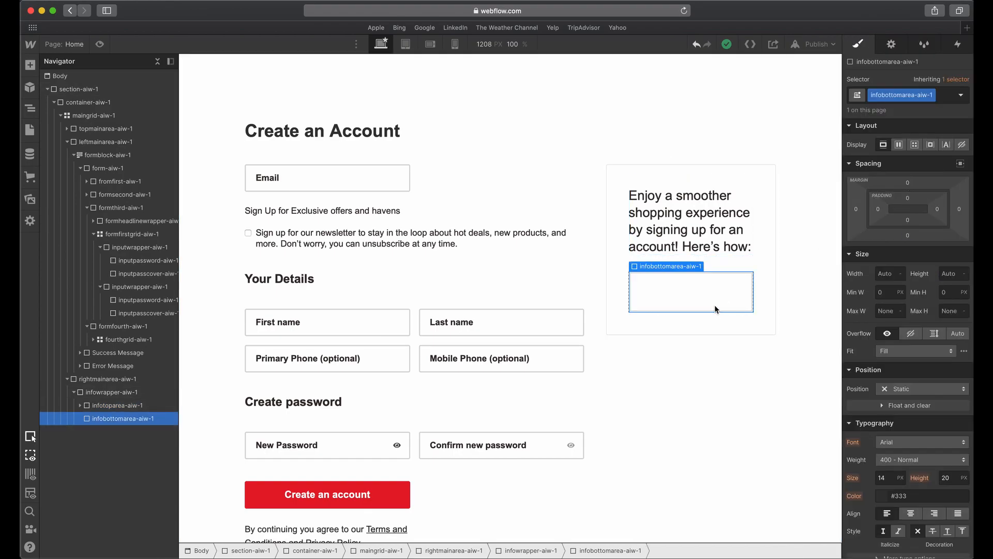
Switch to Adobe XD and examine the icon and text of each of the three rows in the benefits card.
key("ctrl+Up")
left_click(557, 411)
key("alt")
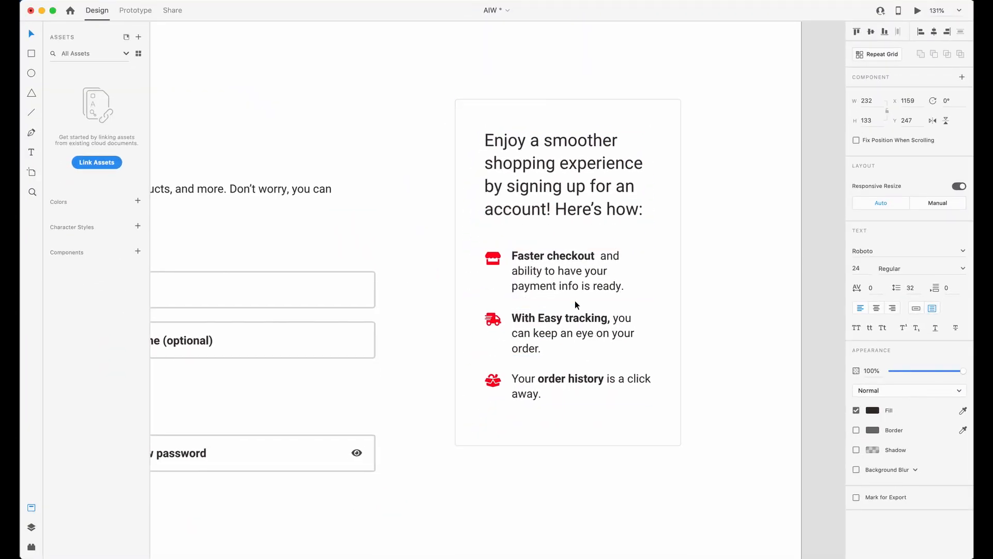
scroll(576, 301, "up", 3)
left_click(526, 276)
left_click(474, 249)
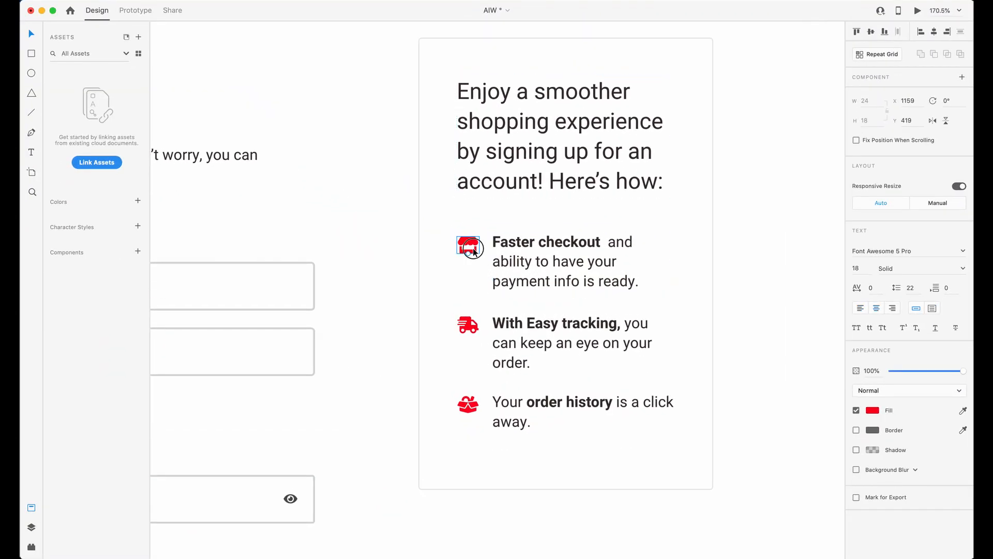
left_click(515, 262, "shift")
left_click(473, 324)
left_click(505, 324, "shift")
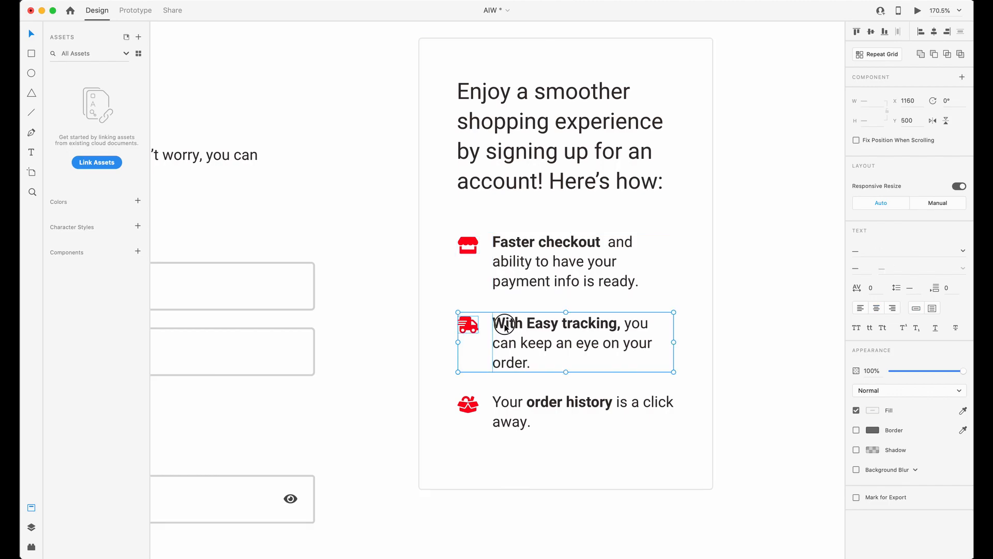
left_click(517, 409)
left_click(469, 405)
right_click(472, 410)
left_click(539, 385)
Switch to Webflow, add a div block inside infobottomarea-aiw-1, and give it the class infogrid-aiw-1.
key("ctrl+Up")
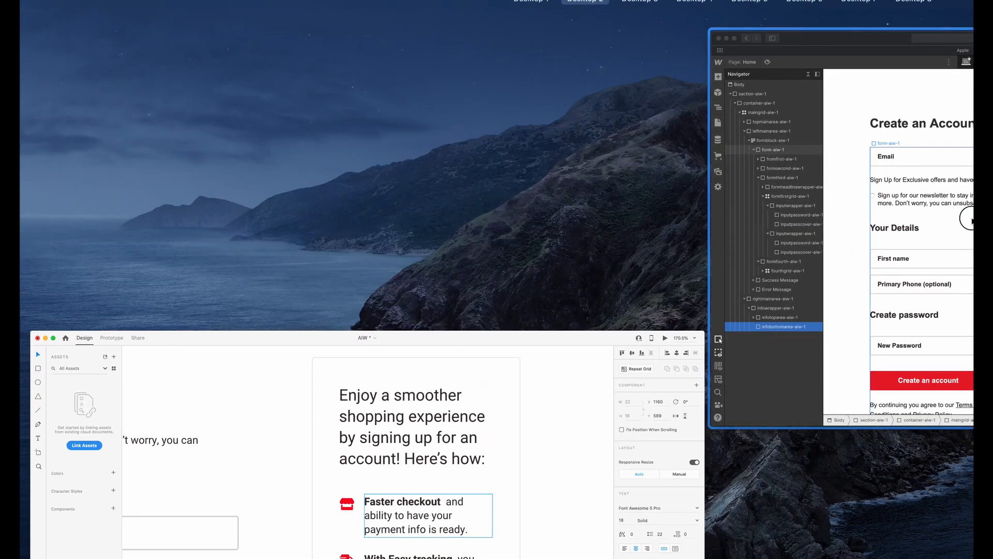
left_click(973, 222)
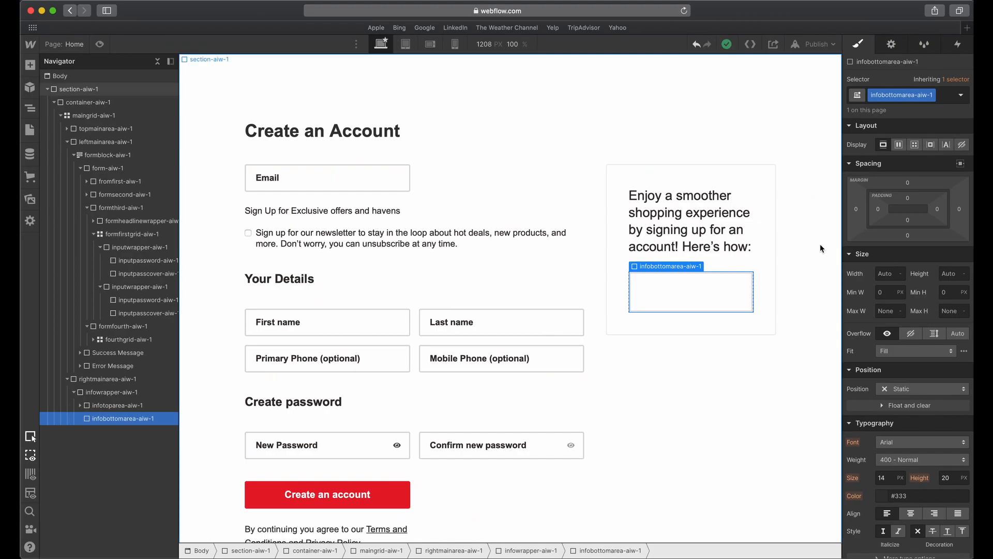
left_click(29, 66)
left_click(57, 254)
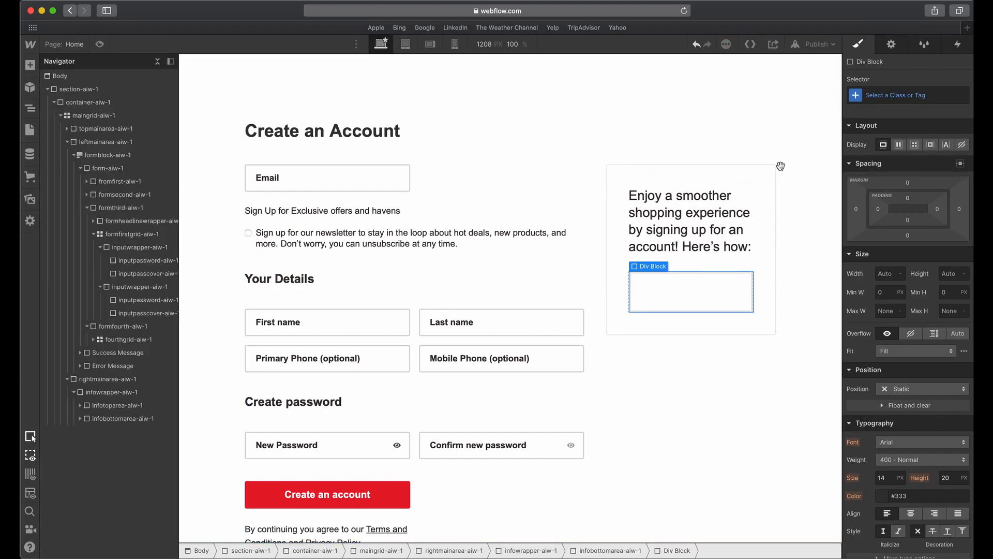
left_click(890, 98)
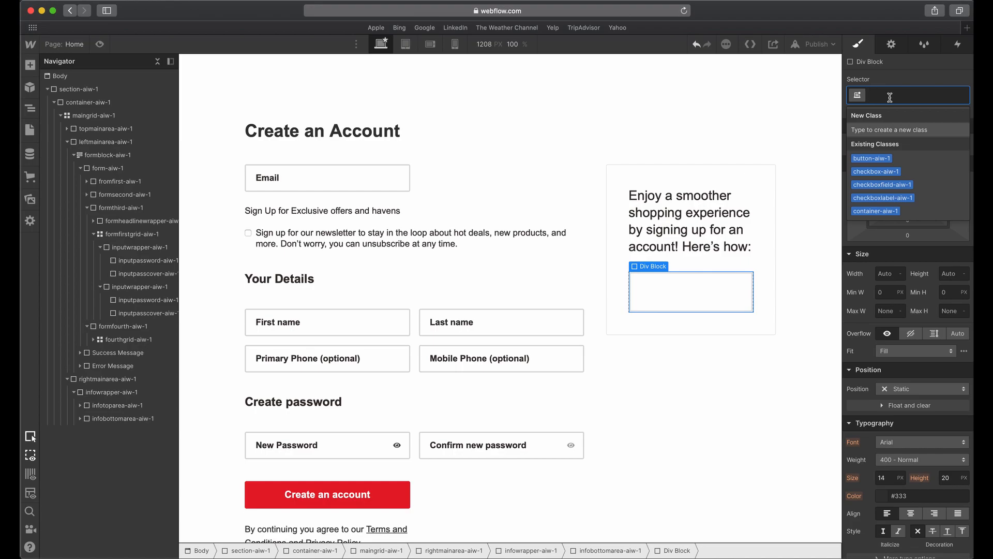
type("infogrid")
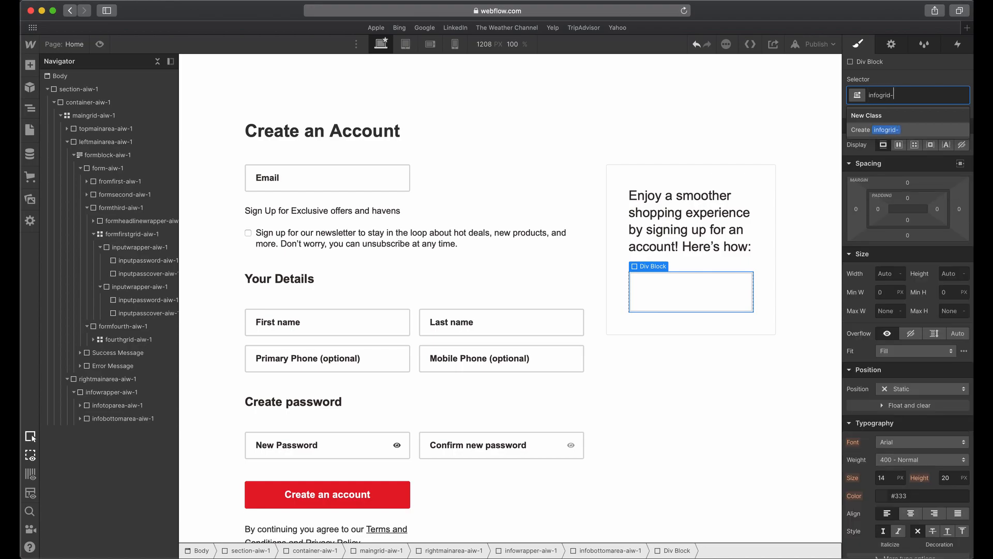
type("-aiw-1")
key("Return")
Make infogrid-aiw-1 a grid with one column and two rows, and widen its row gap after checking the row spacing in Adobe XD.
left_click(915, 146)
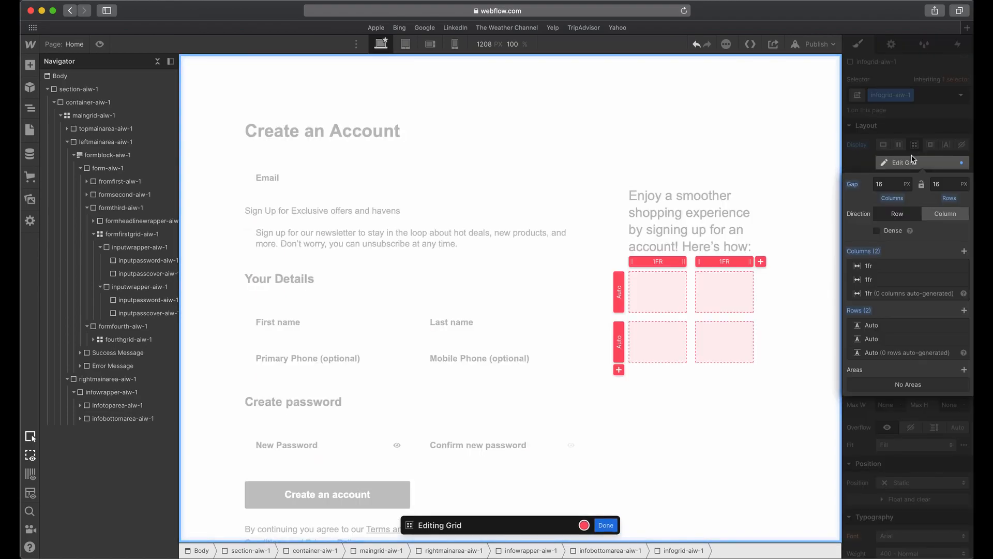
left_click(963, 266)
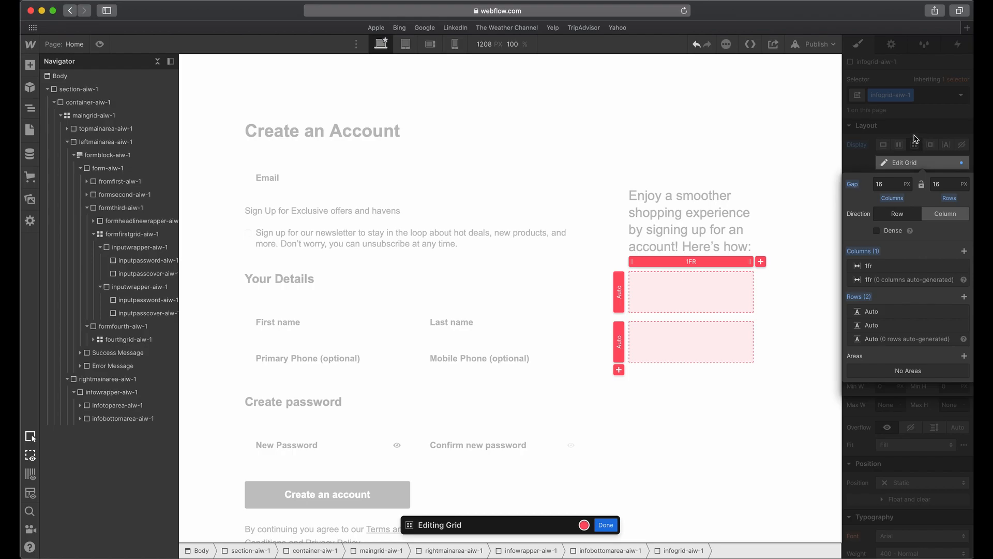
key("ctrl+Up")
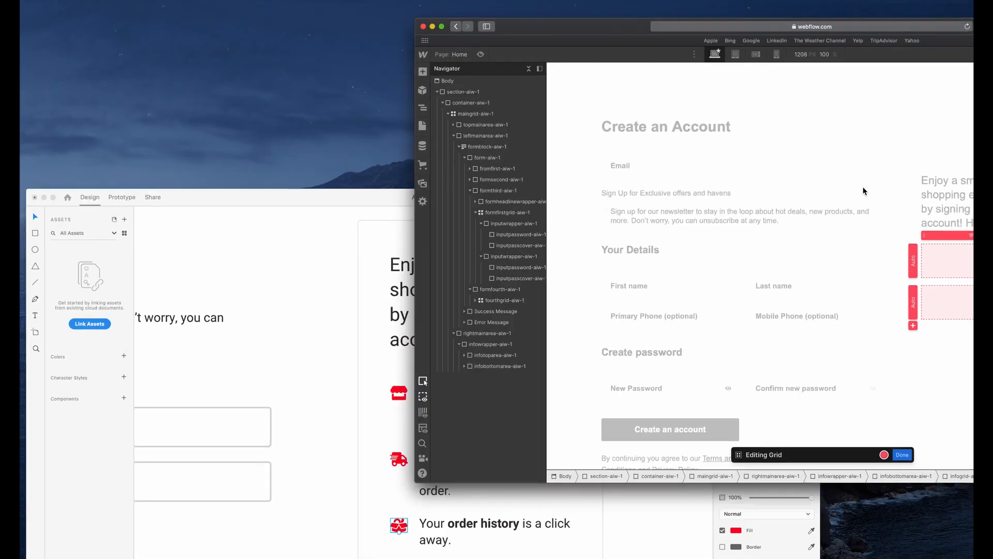
left_click(534, 436)
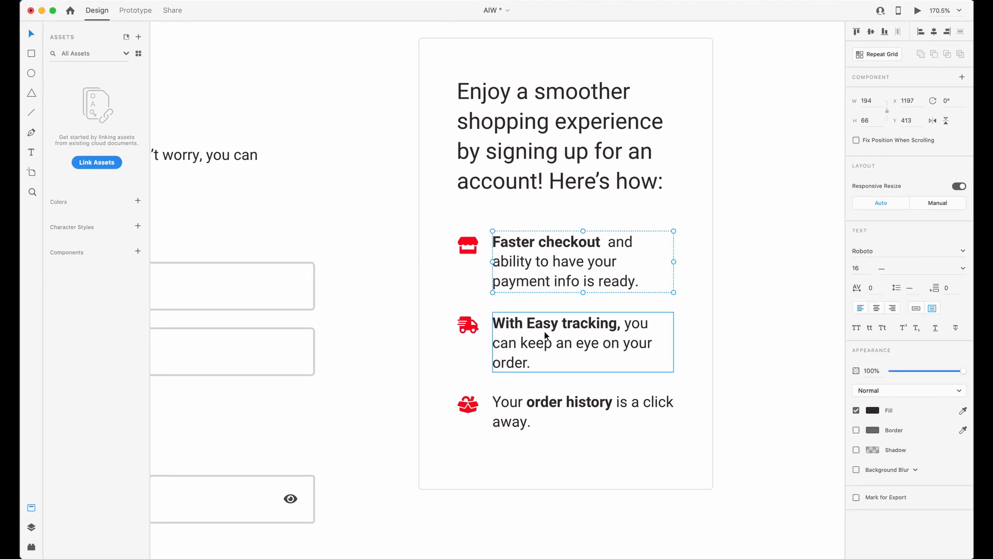
key("ctrl+Up")
left_click(916, 220)
left_click(940, 184)
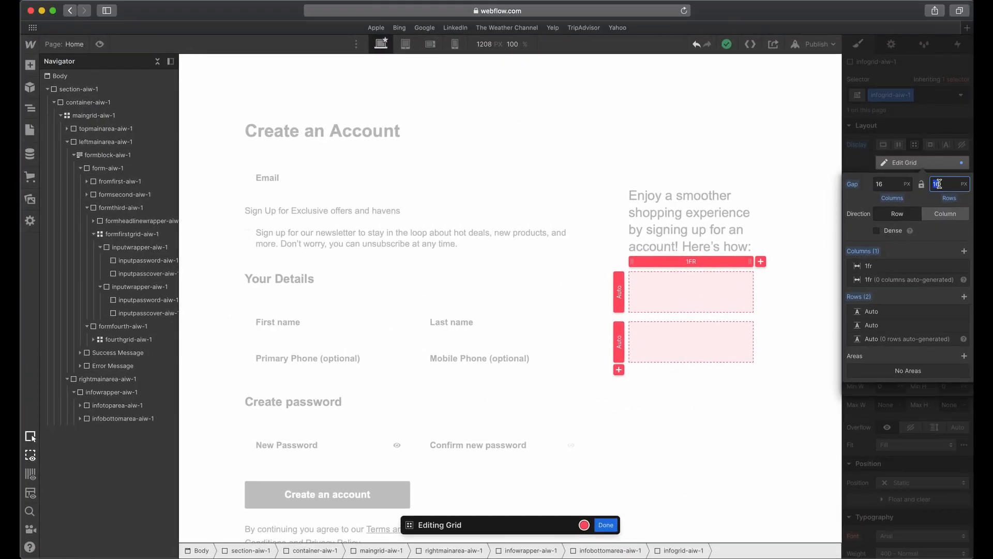
key("Return")
left_click(927, 136)
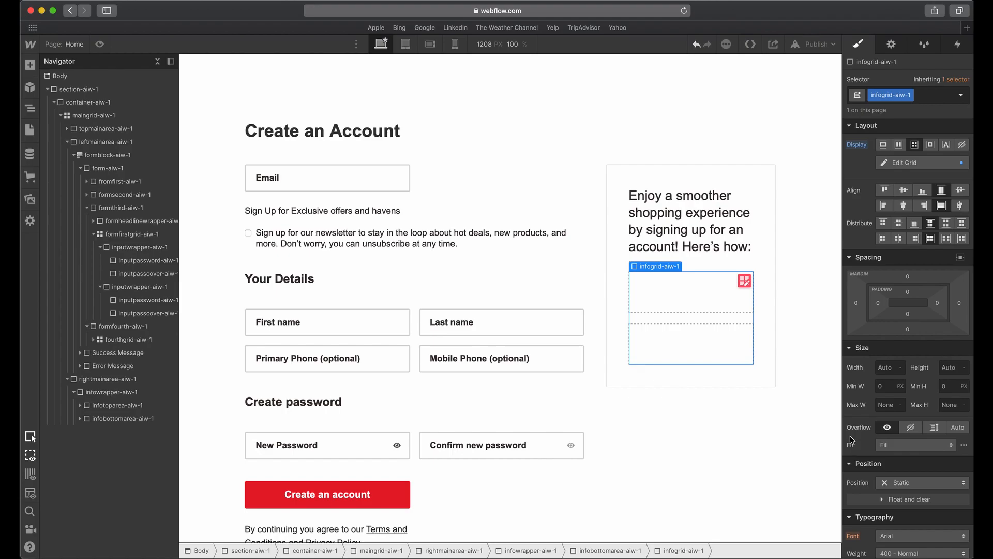
Add a div block in the first cell of infogrid-aiw-1 and give it the class infogriditem-aiw-1.
left_click(29, 65)
left_click_drag(67, 259, 633, 297)
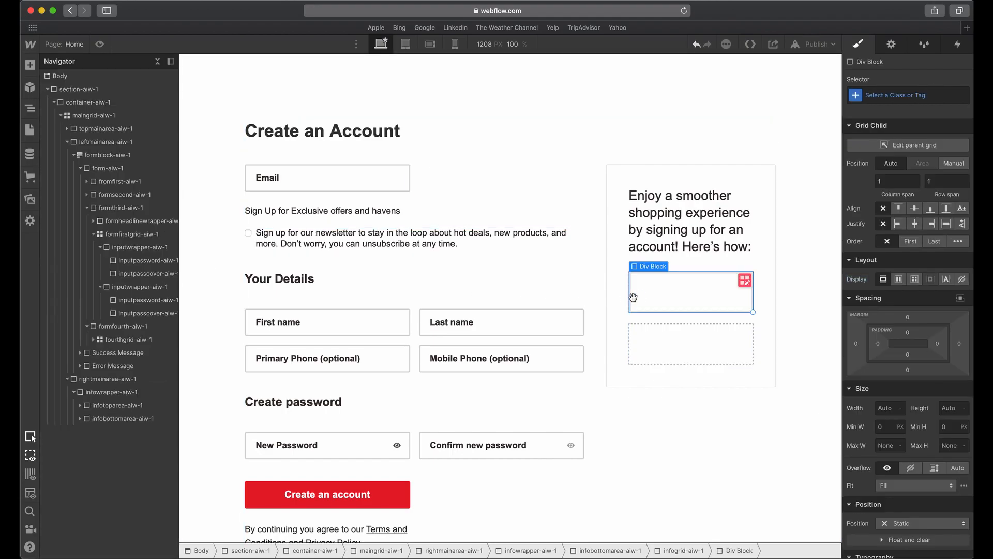
left_click(890, 98)
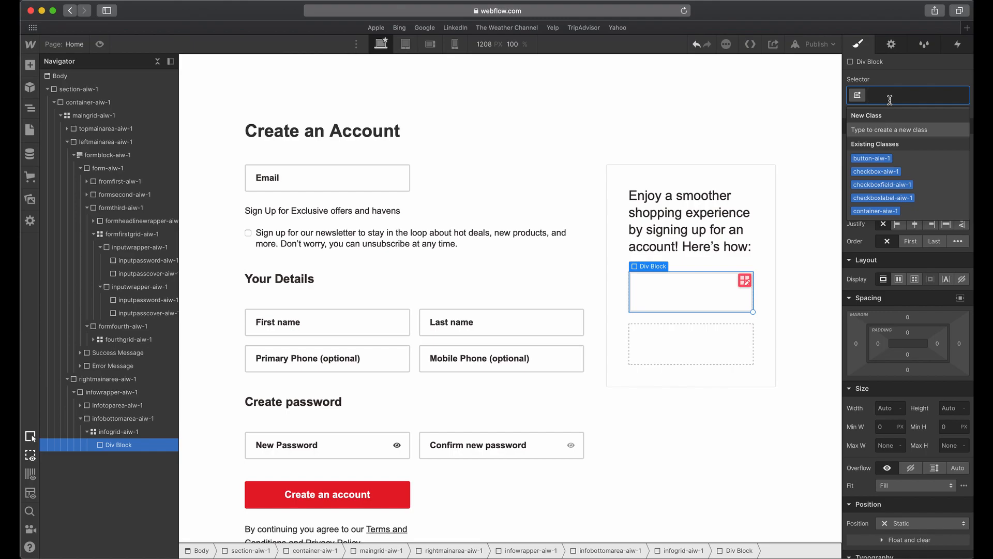
type("info")
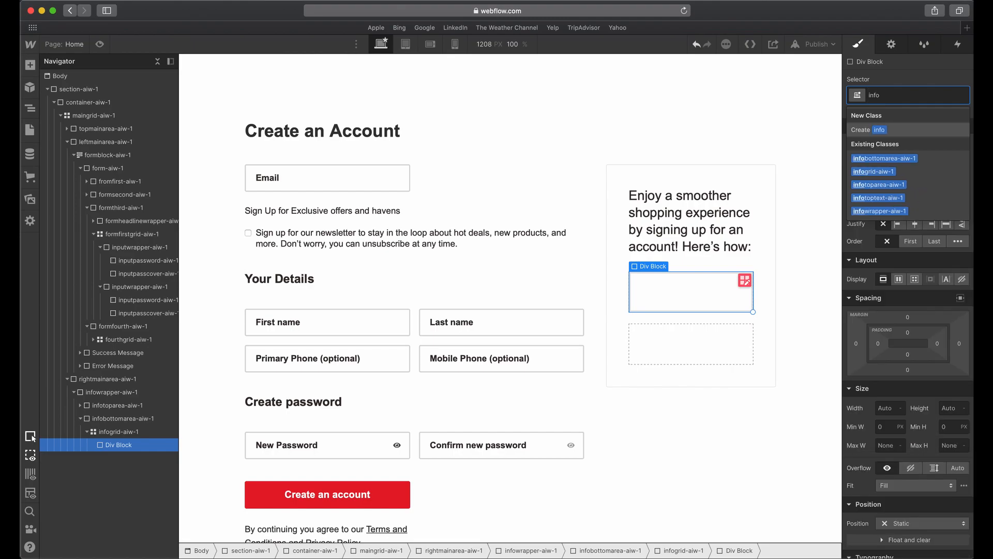
type("griditem-aiw01")
key("BackSpace")
type("-1")
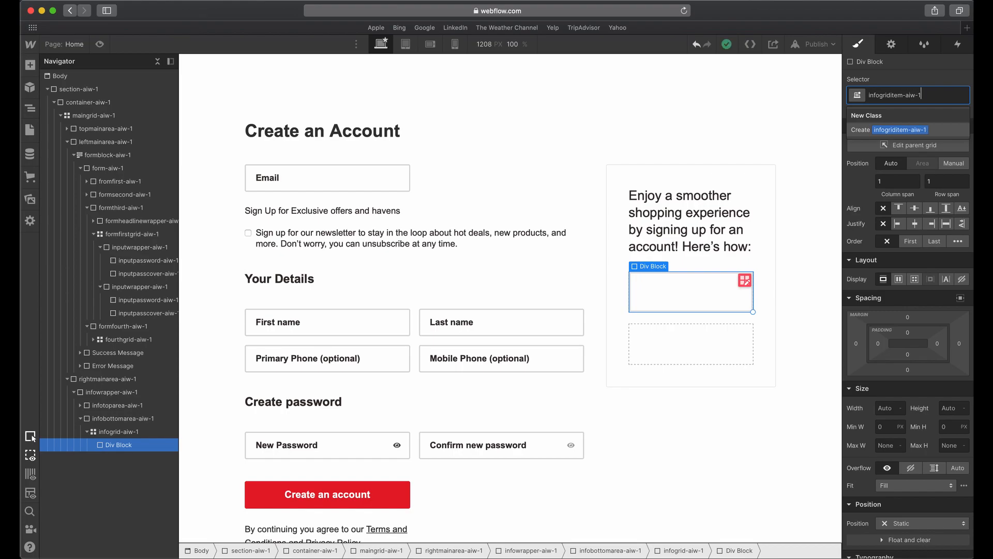
key("Return")
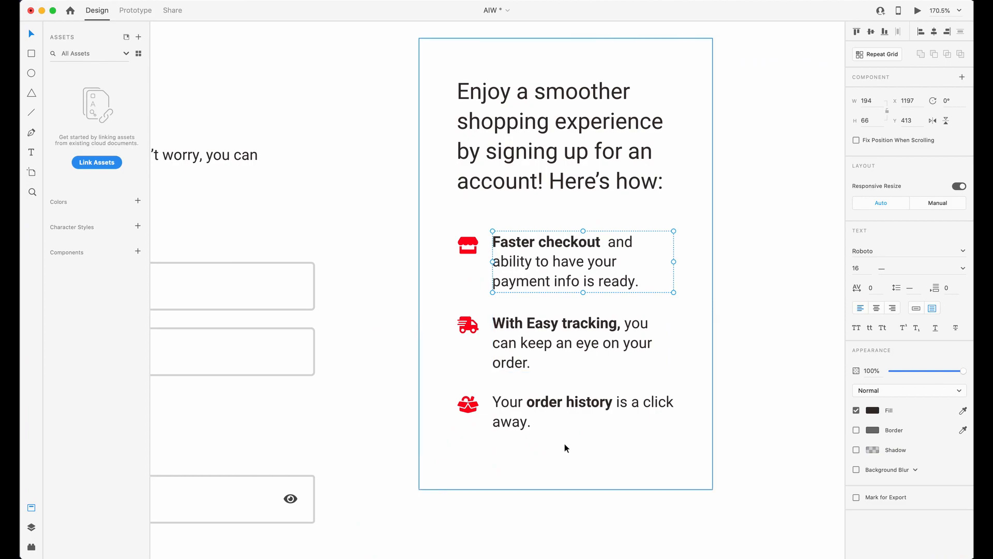
Switch to Adobe XD and examine the icon and text of the Faster checkout row.
left_click(467, 248)
left_click(509, 256, "shift")
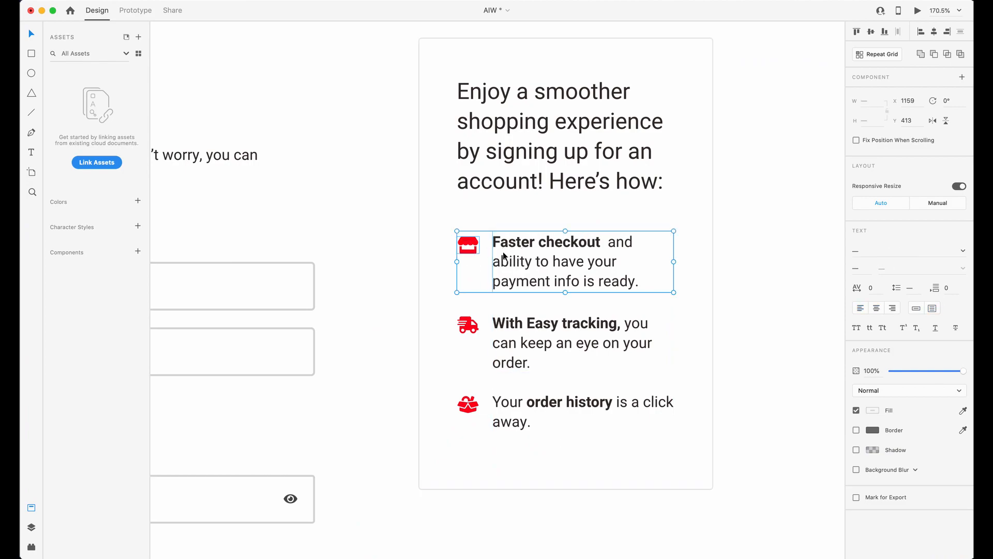
left_click(470, 248)
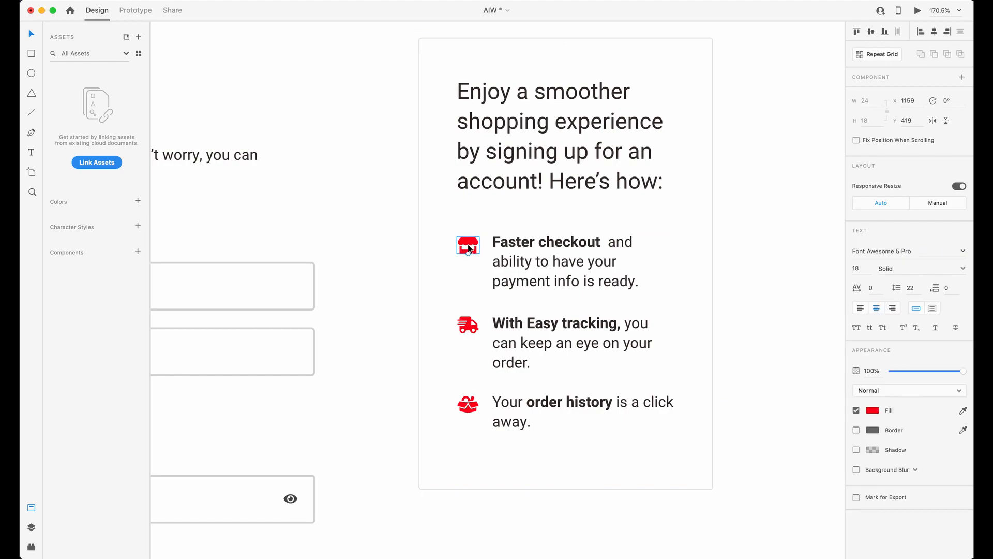
Examine the Faster checkout row's text, comparing its bold words with the regular-weight remainder.
left_click(555, 254)
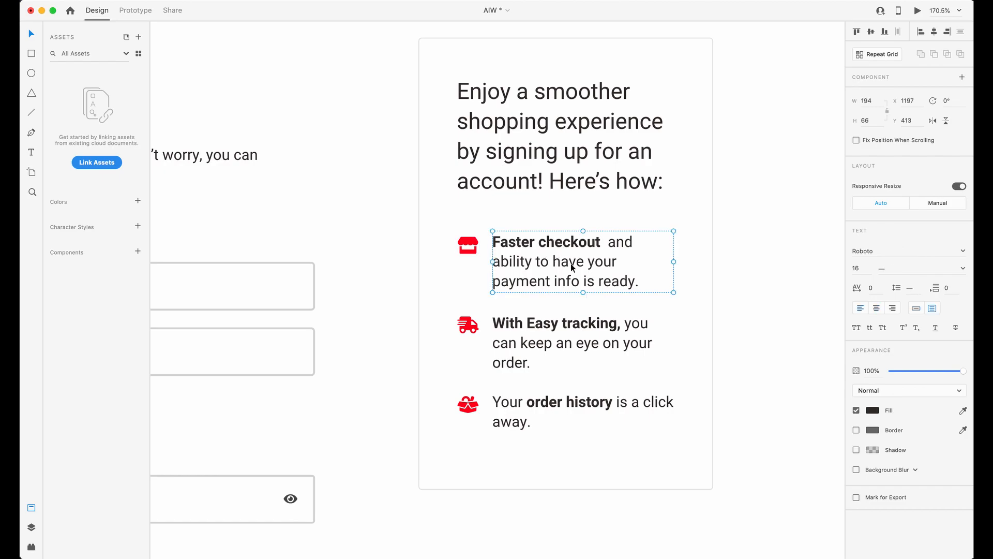
double_click(570, 260)
left_click(625, 286)
key("Escape")
left_click(629, 269)
scroll(540, 270, "up", 5)
left_click(495, 189)
double_click(495, 192)
double_click(609, 195)
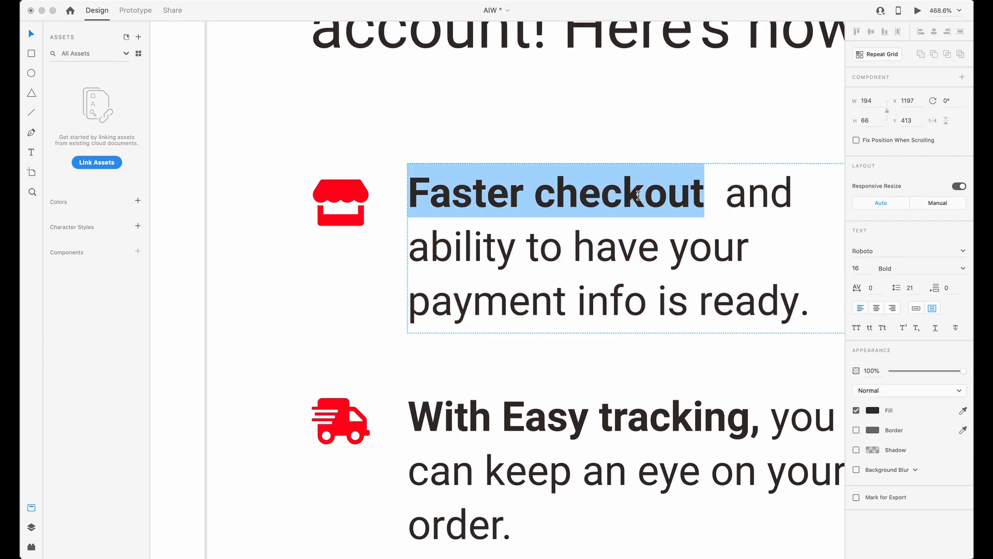
key("Escape")
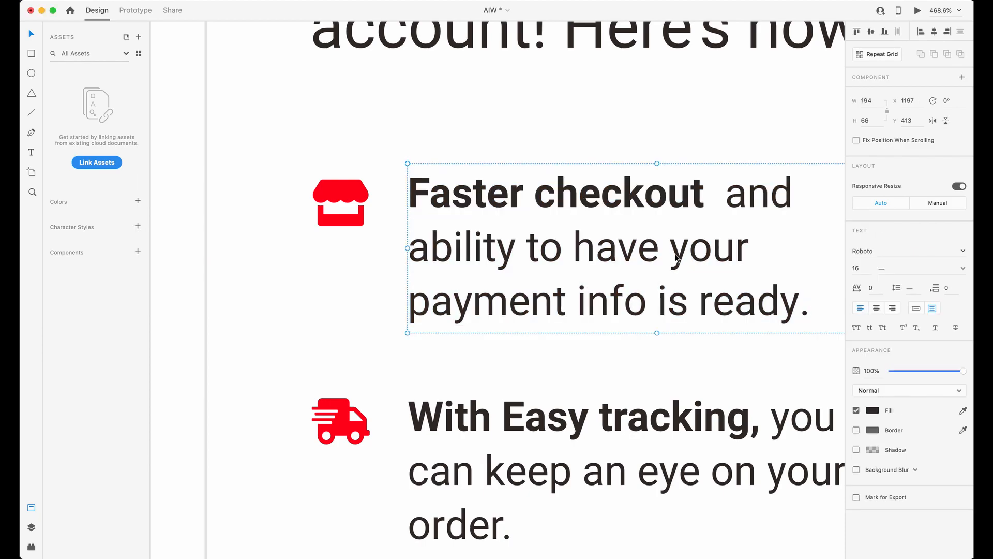
scroll(674, 252, "up", 2)
scroll(674, 252, "down", 4)
scroll(674, 252, "right", 3)
scroll(444, 195, "down", 1)
scroll(439, 195, "up", 2)
scroll(482, 249, "up", 2)
scroll(482, 249, "up", 1)
scroll(636, 267, "right", 3)
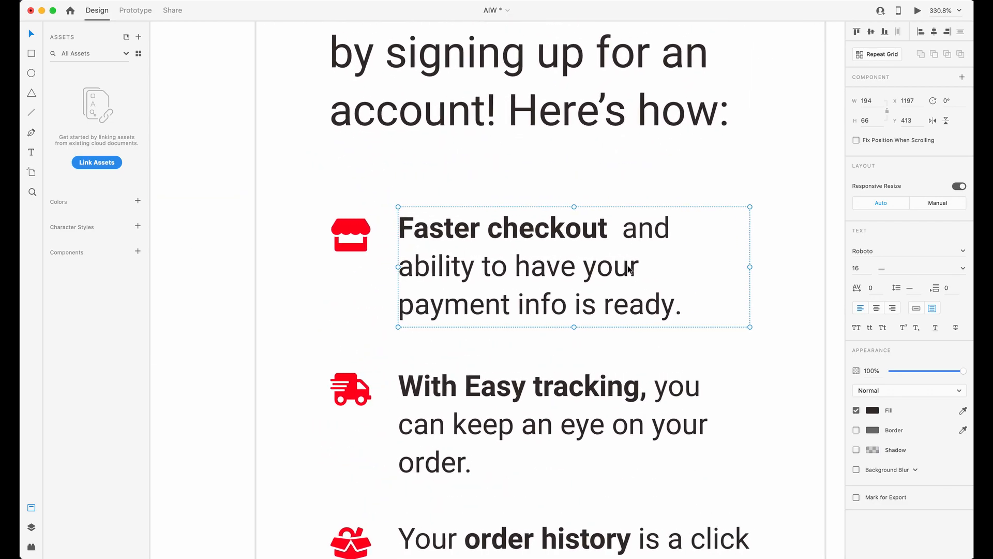
Switch to Webflow and examine the inline text formatting options for selected words in the newsletter checkbox label.
key("ctrl+Up")
left_click(817, 246)
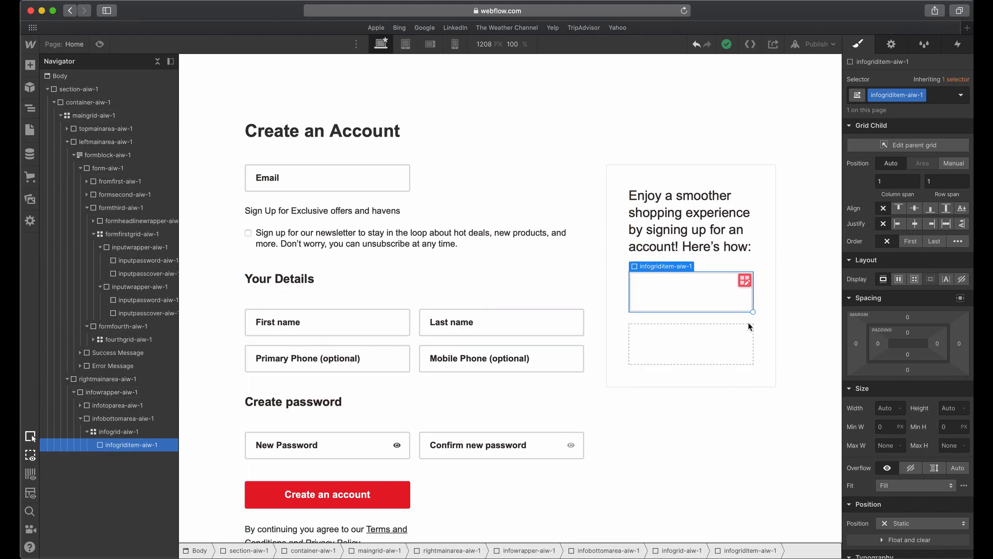
left_click(406, 235)
double_click(411, 234)
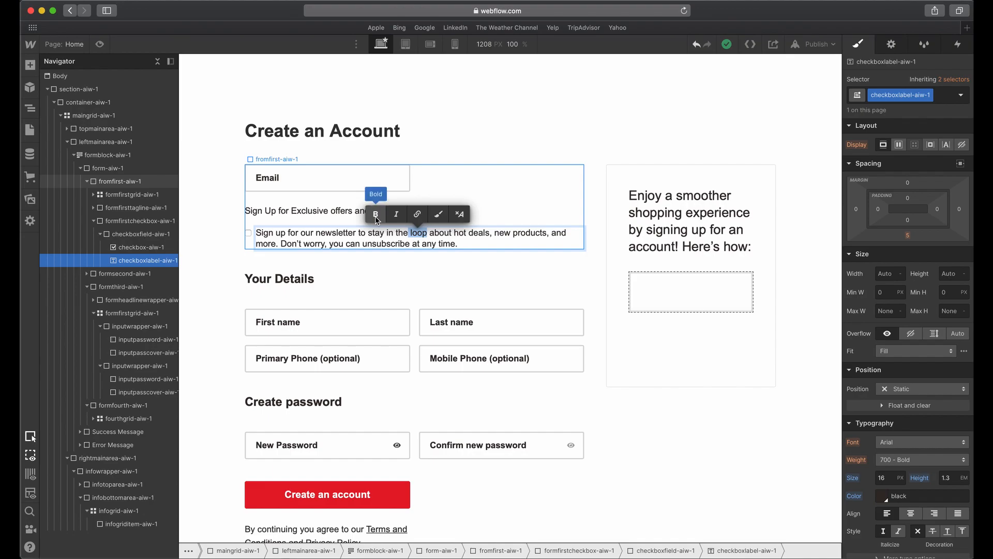
key("Escape")
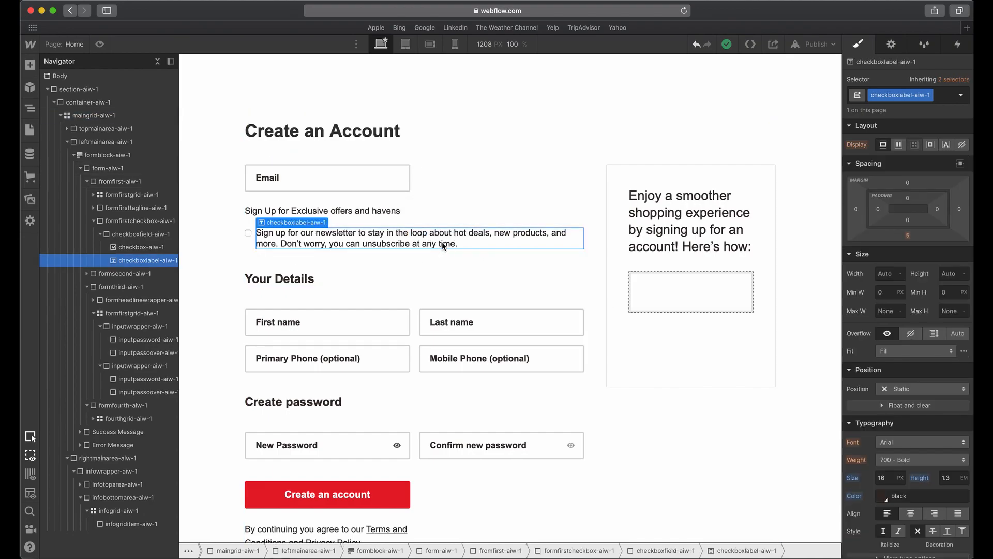
double_click(387, 236)
left_click_drag(371, 232, 449, 233)
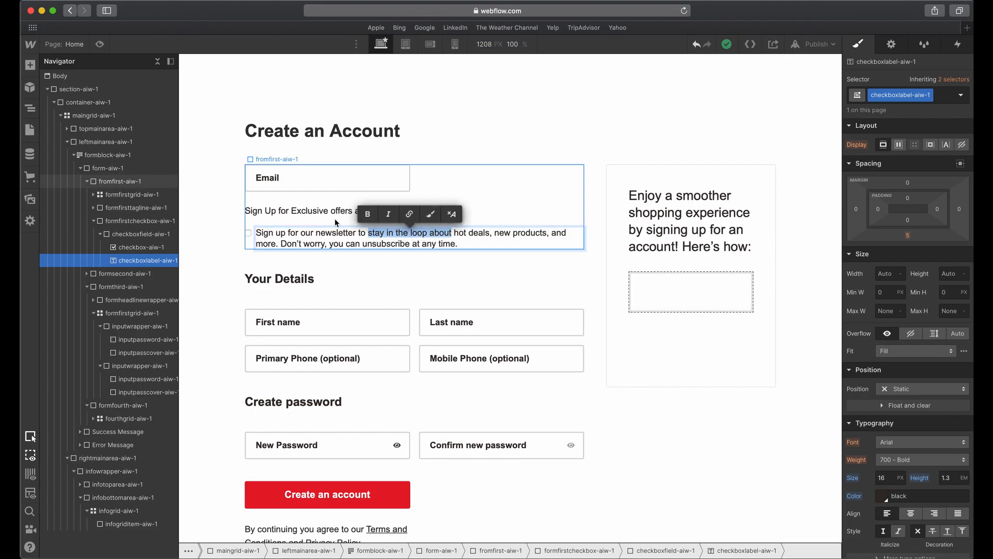
left_click(258, 238)
left_click(275, 217)
left_click(272, 237)
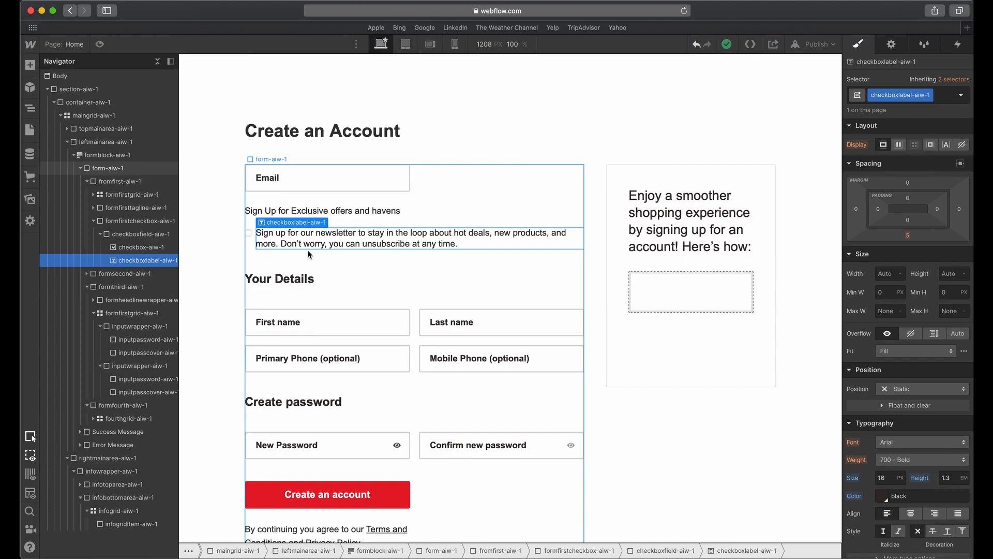
left_click(735, 284)
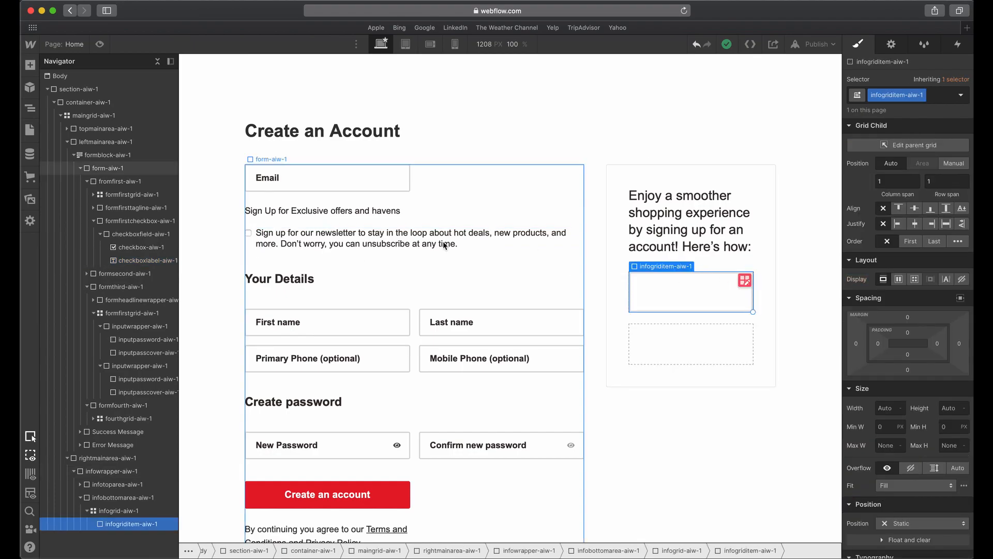
left_click(399, 241)
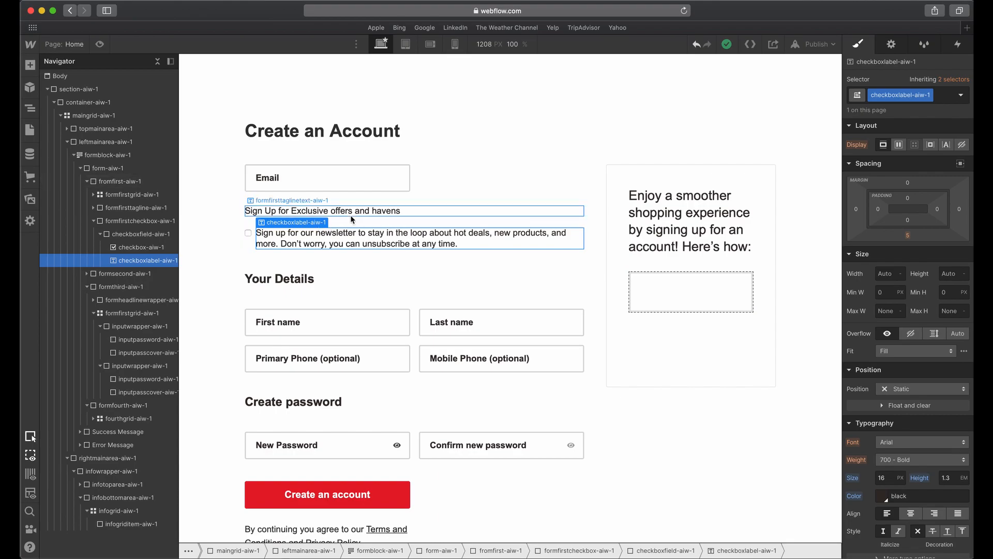
Make infogriditem-aiw-1 a grid with two columns and one row, and open the first column's sizing settings.
left_click(681, 297)
scroll(362, 332, "down", 3)
scroll(518, 321, "up", 3)
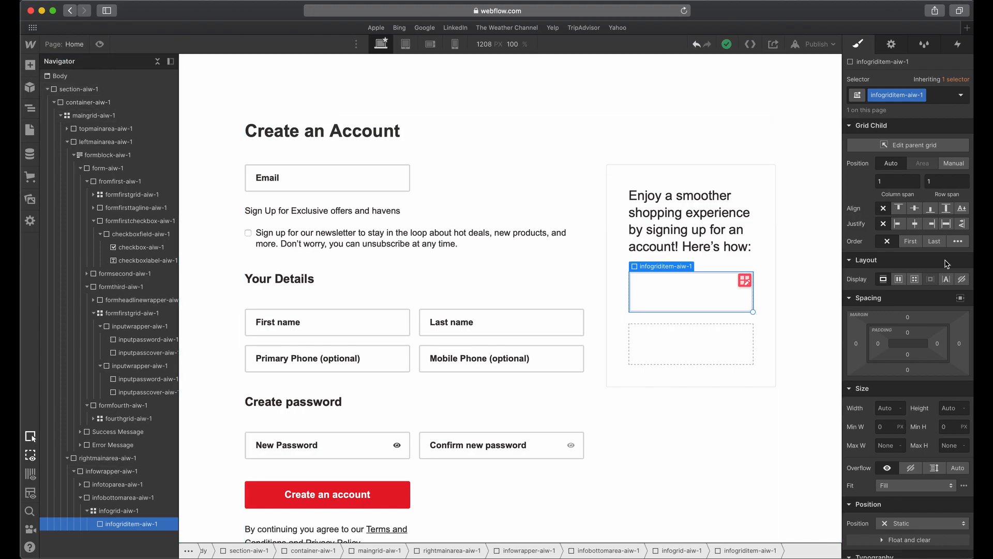
left_click(915, 279)
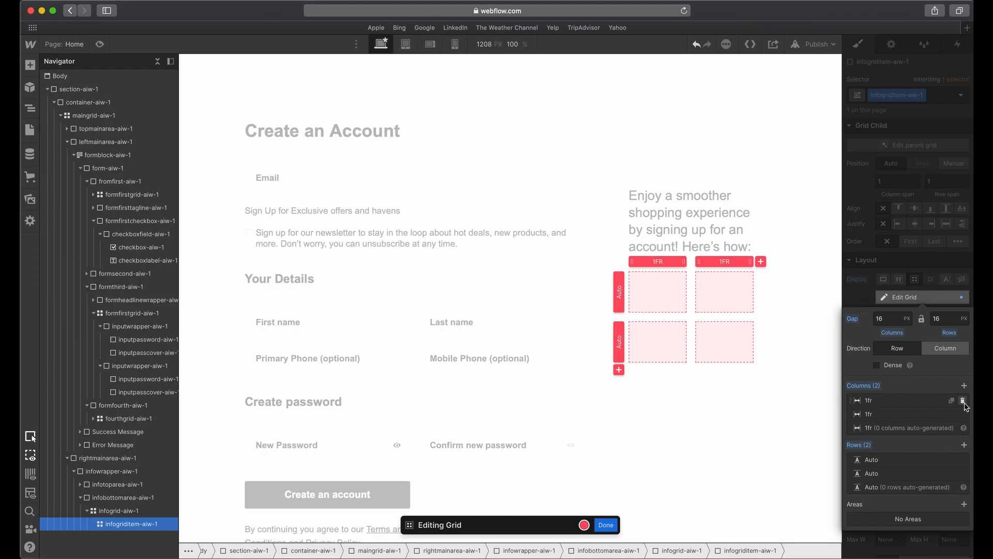
left_click(963, 460)
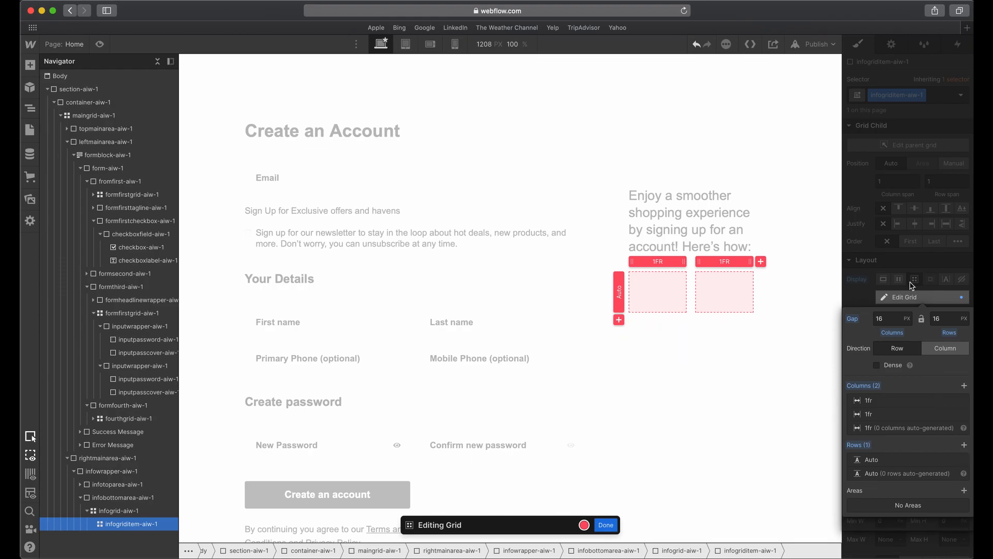
left_click(898, 402)
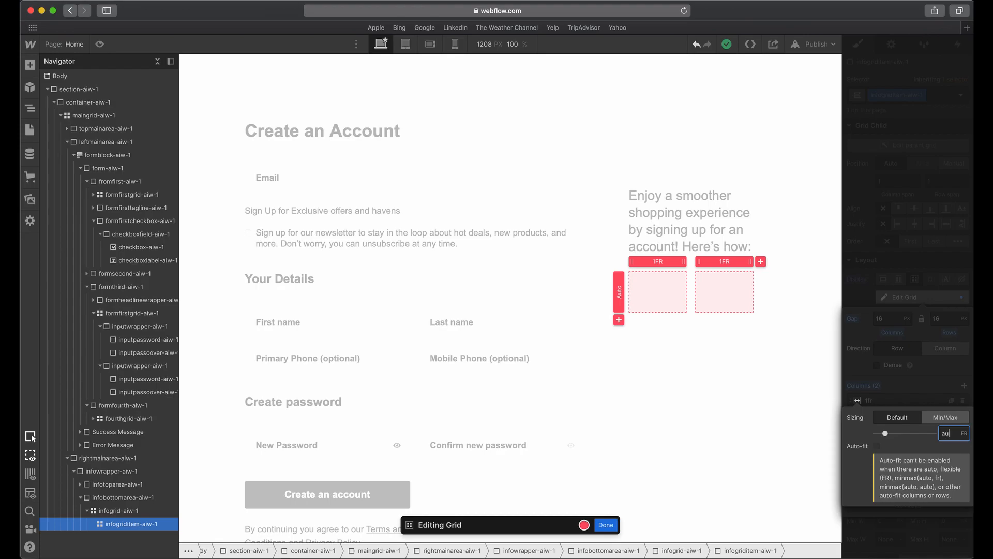
Set the first grid column's sizing to auto and finish editing infogriditem-aiw-1's grid.
key("Return")
left_click(921, 272)
left_click(923, 228)
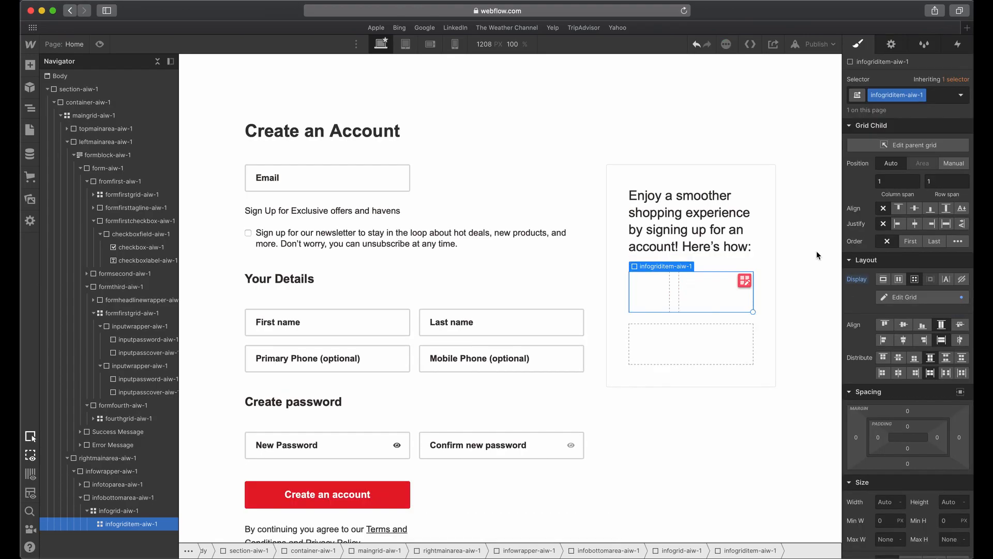
Add an Image element to the first column of infogriditem-aiw-1 and open the image asset selection.
left_click(30, 65)
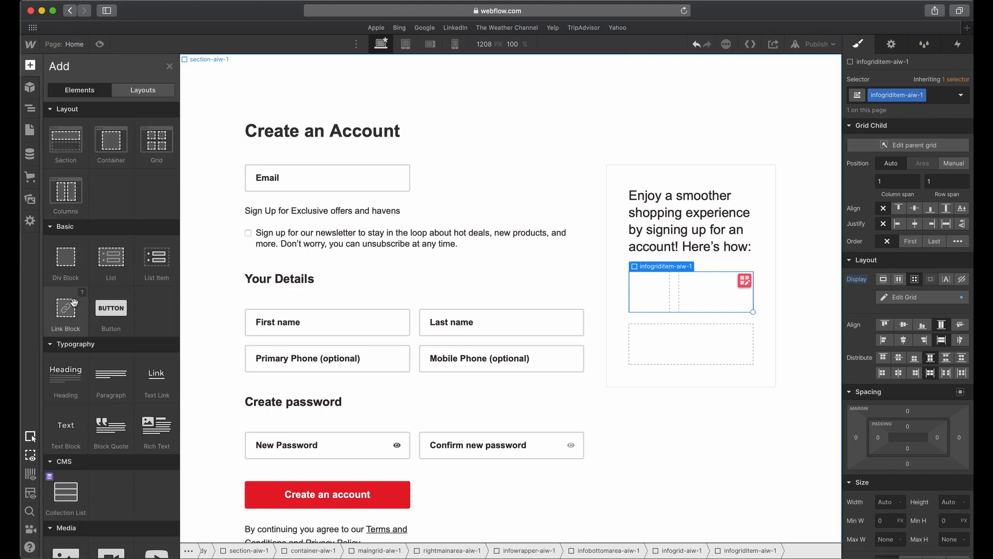
scroll(80, 476, "down", 3)
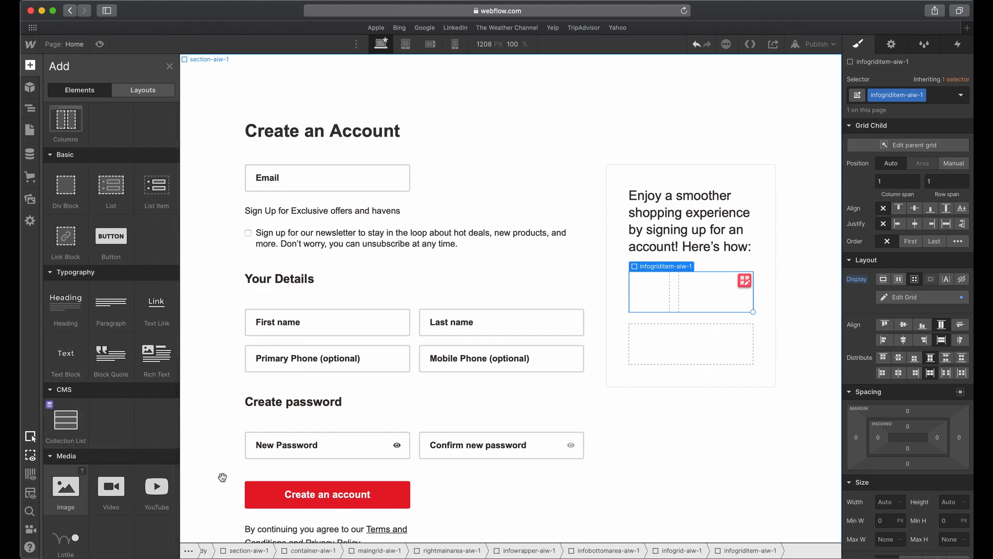
left_click_drag(66, 487, 650, 292)
left_click(705, 380)
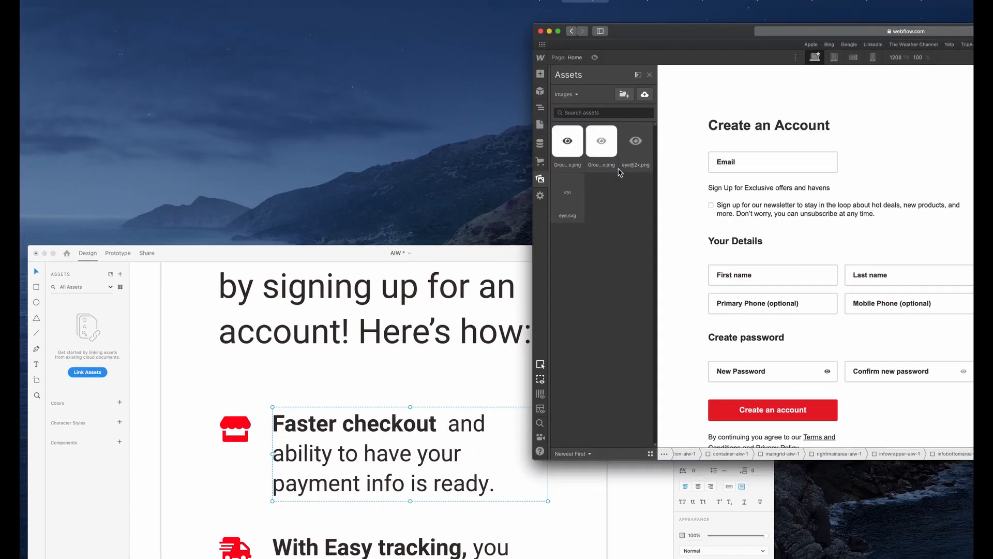
Switch to Adobe XD and export the Faster checkout row's store icon to the Desktop as a PNG for Web.
left_click(531, 362)
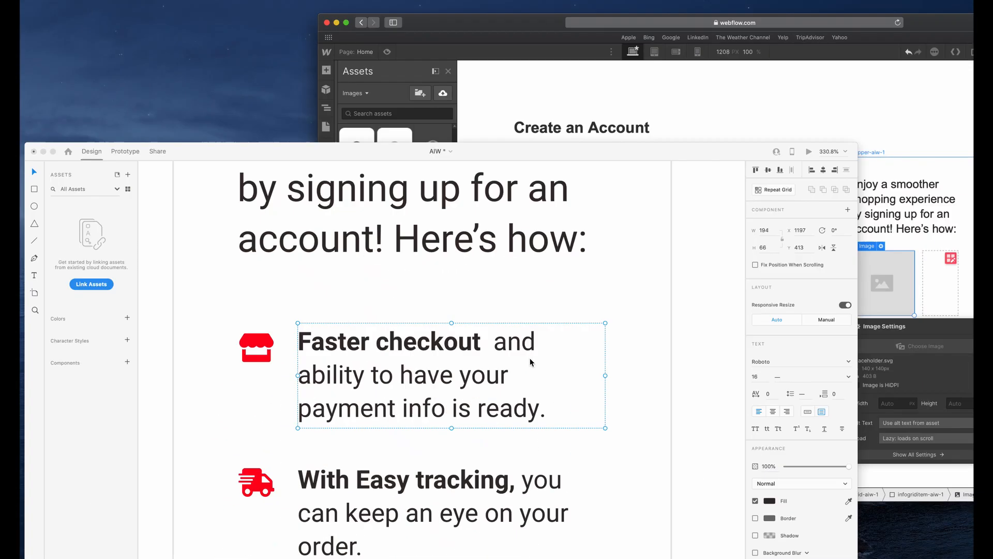
left_click(296, 236)
key("super+r")
double_click(297, 236)
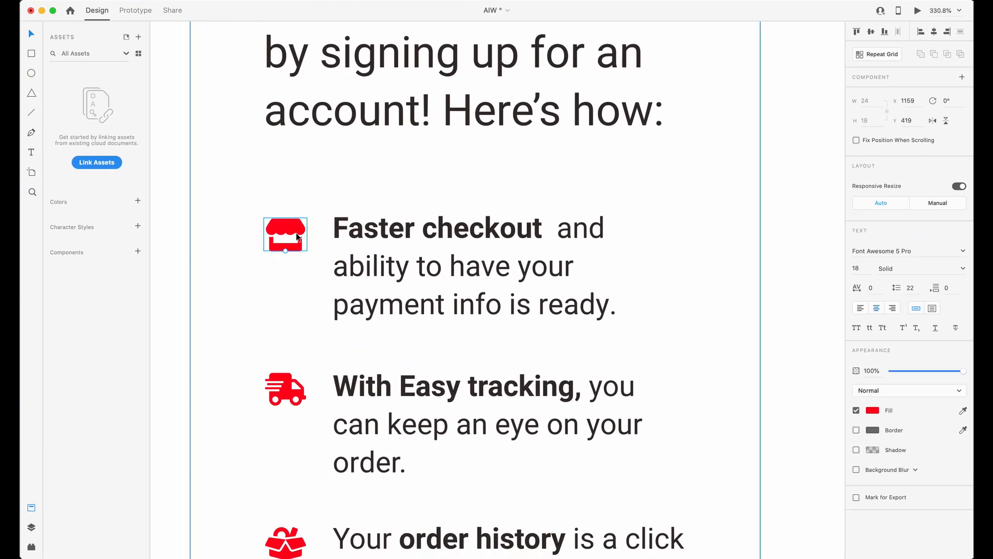
key("super+e")
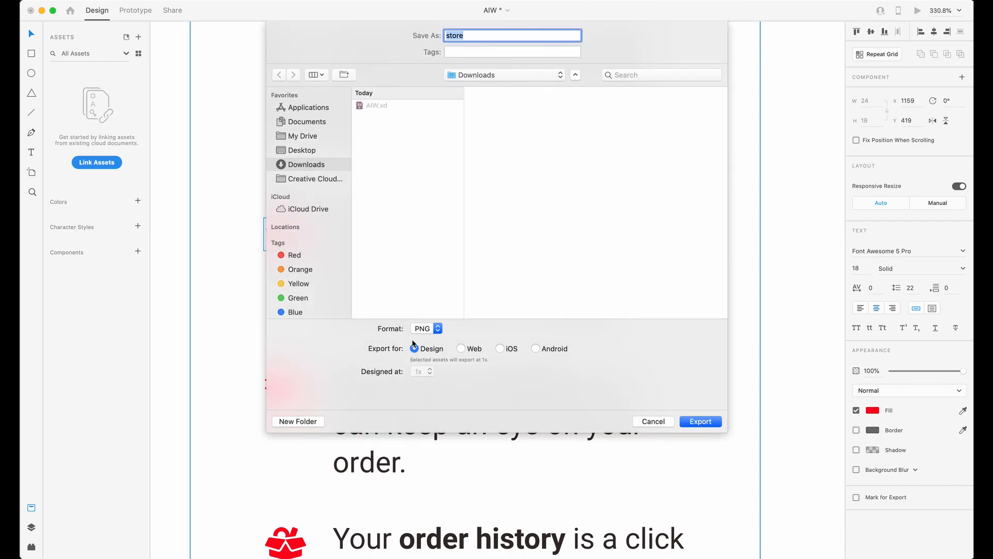
left_click(461, 348)
left_click(324, 154)
key("BackSpace")
left_click(688, 426)
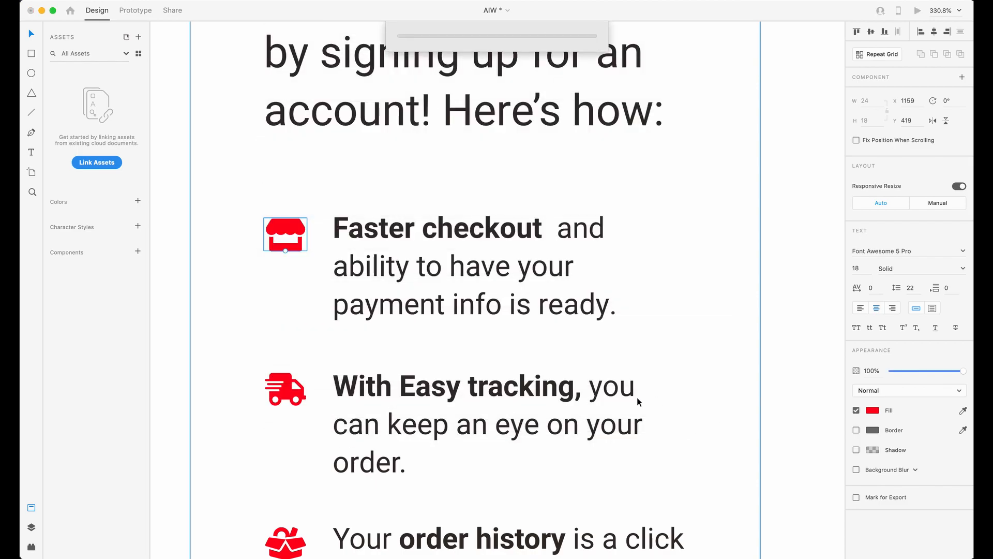
key("ctrl+Up")
left_click(814, 207)
left_click_drag(973, 219, 138, 311)
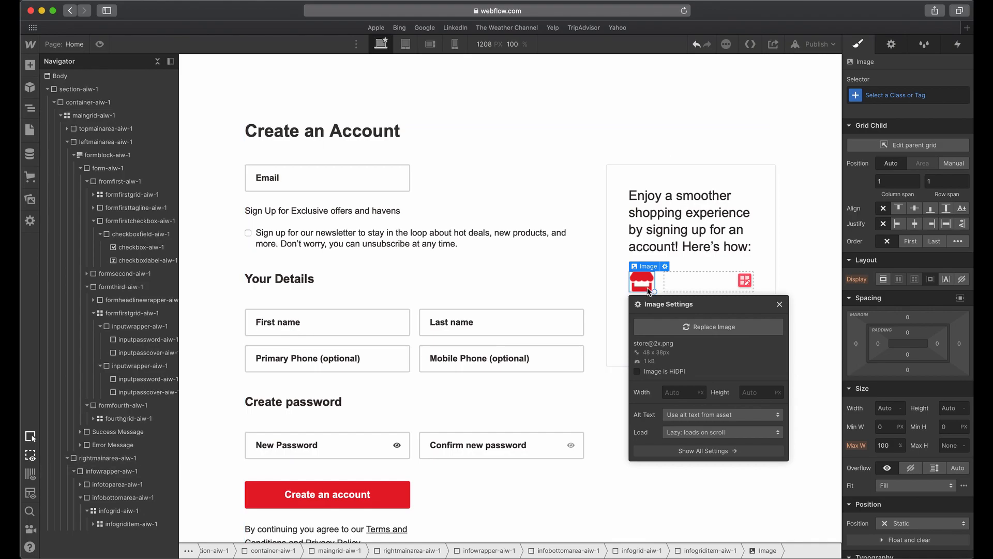
left_click(689, 274)
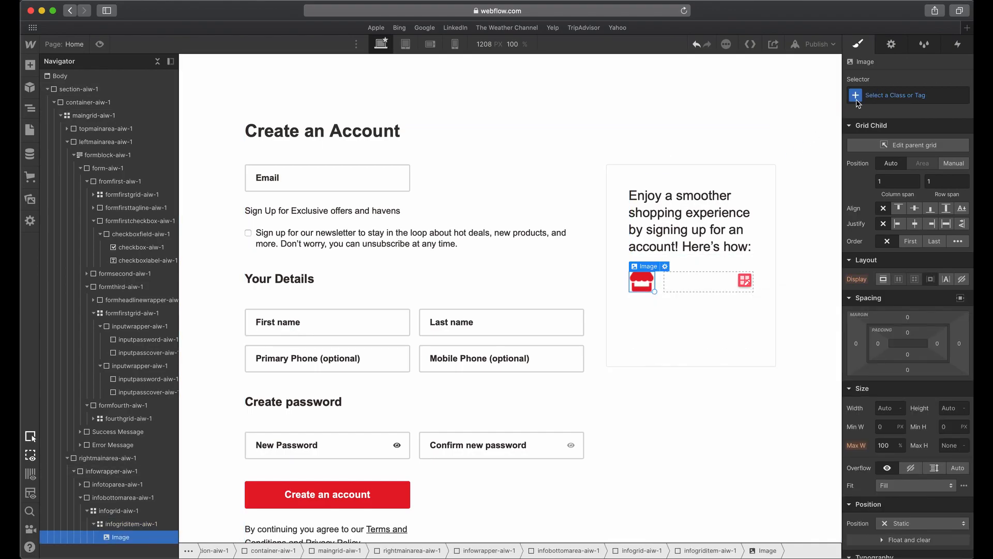
Give the store icon image the new class infoicon-aiw-1.
left_click(888, 96)
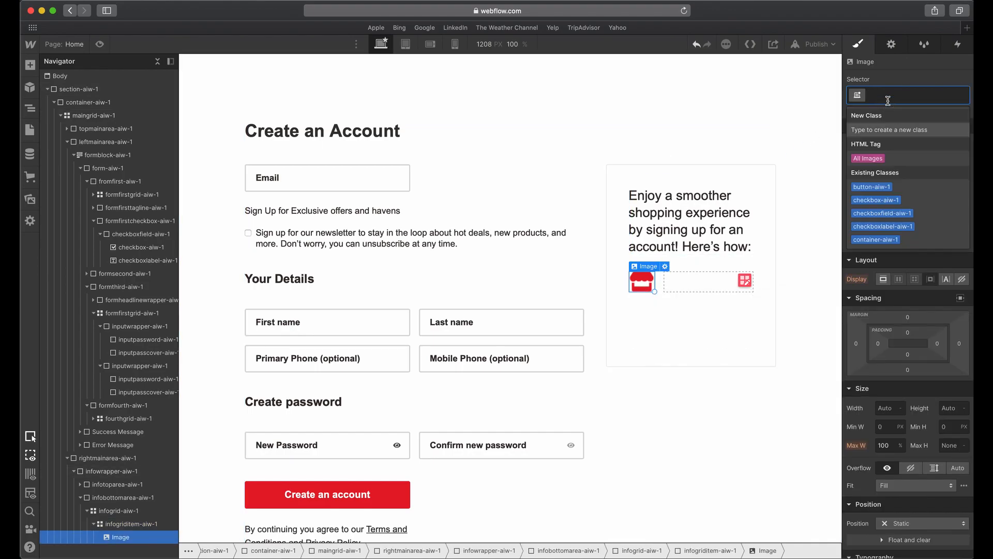
type("infoicon")
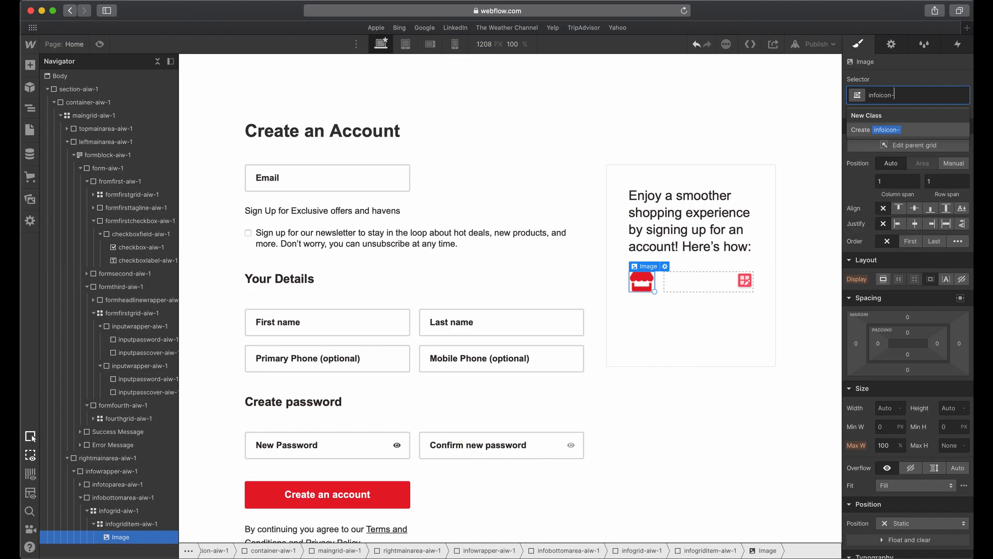
type("-aiw-1")
key("Return")
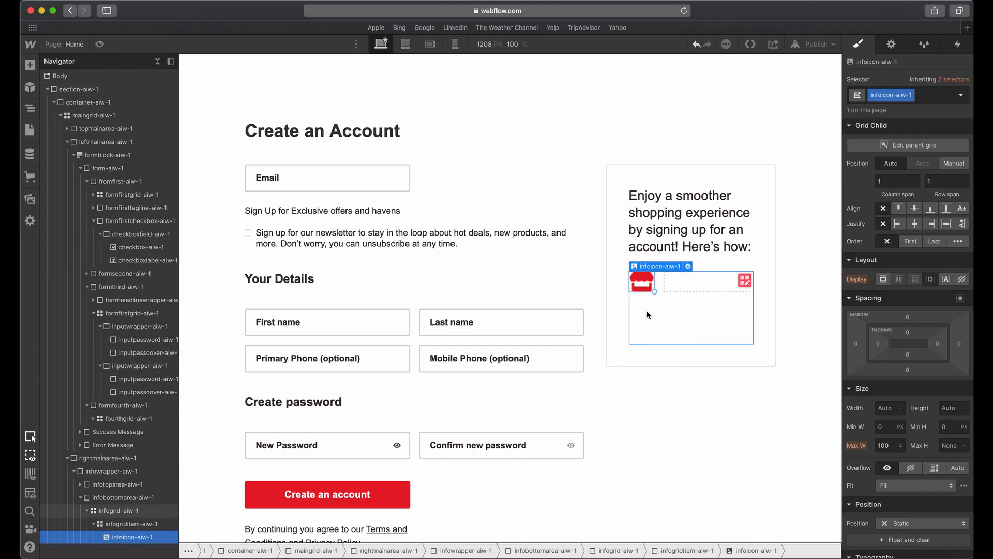
Add a Div Block beside the icon in infogriditem-aiw-1 and give it the new class infoiconwrapper-aiw-1.
left_click(126, 523)
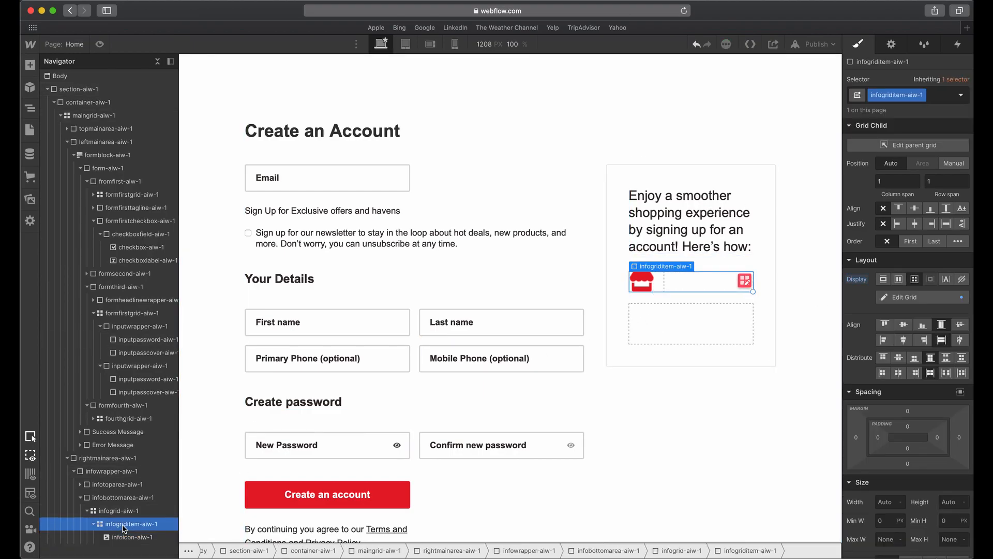
left_click(30, 65)
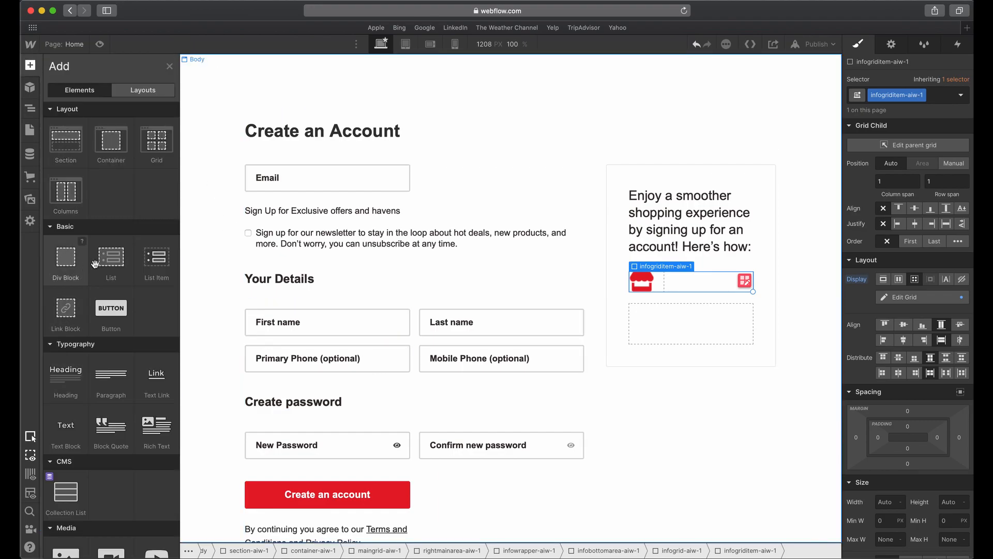
left_click_drag(66, 269, 725, 310)
left_click(896, 92)
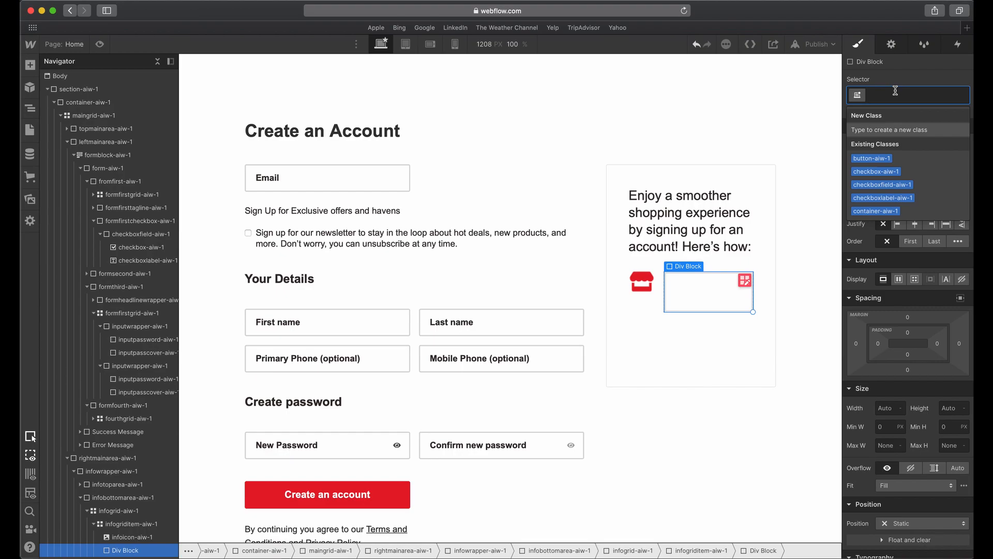
type("infoiconw")
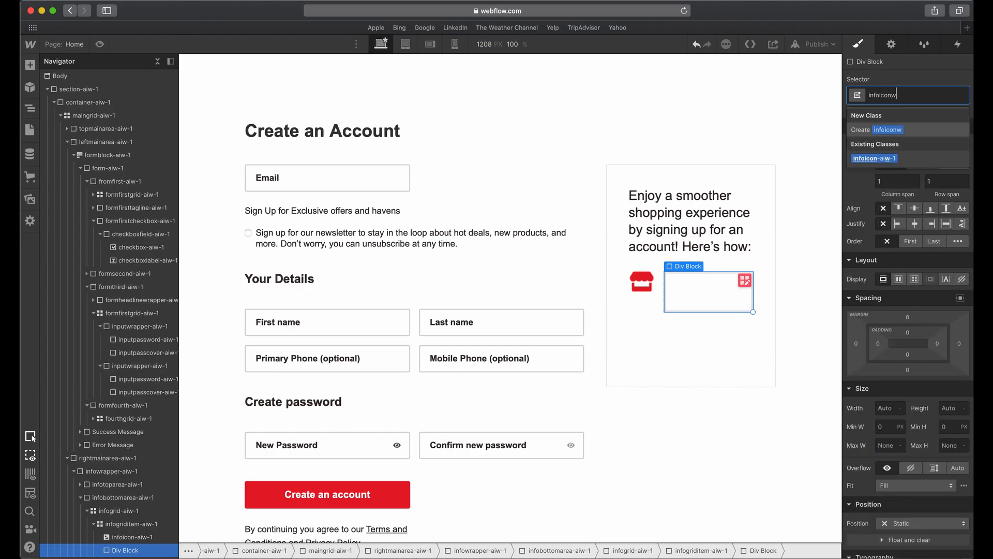
type("rapper-aiw-")
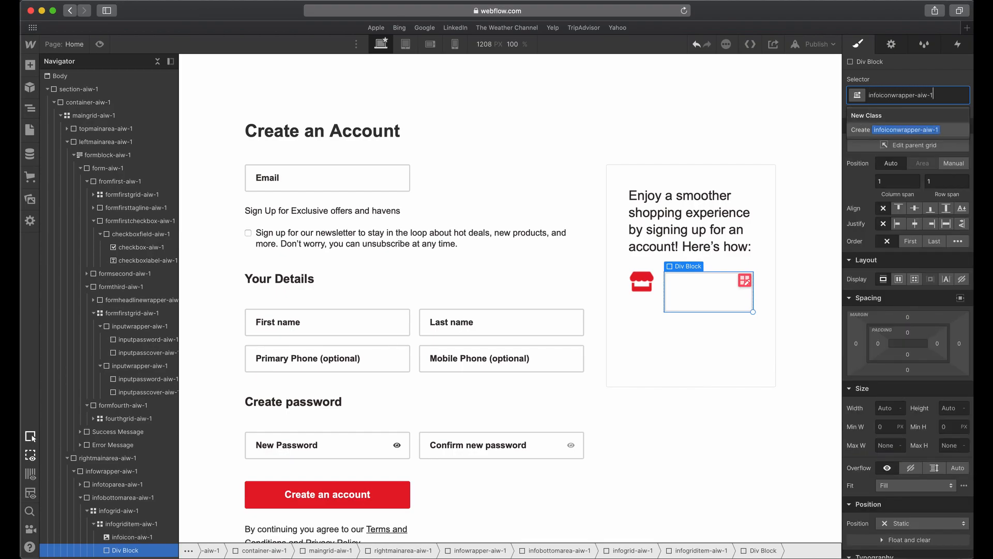
type("1")
key("Return")
Nest infoicon-aiw-1 inside infoiconwrapper-aiw-1 and open the wrapper's width for editing.
left_click_drag(118, 536, 131, 544)
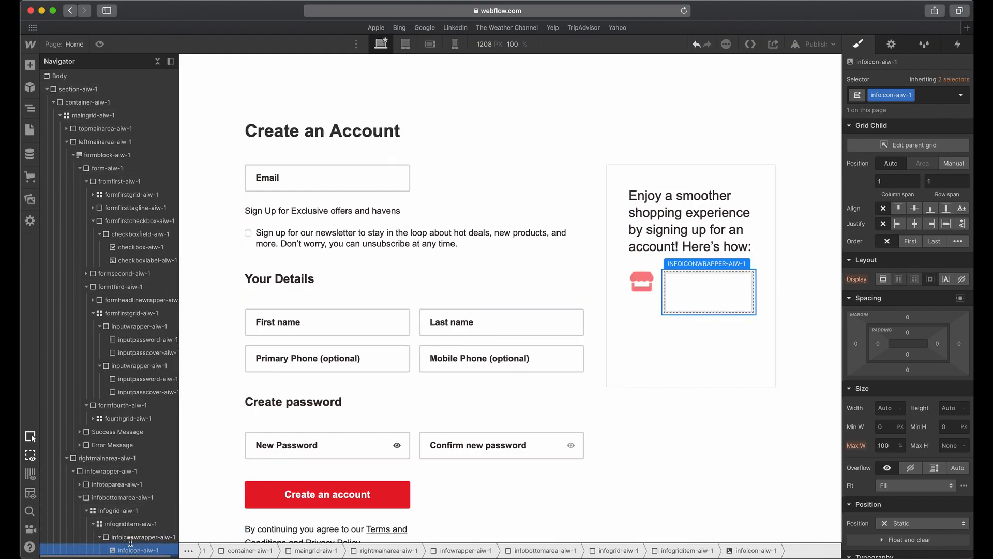
left_click(131, 541)
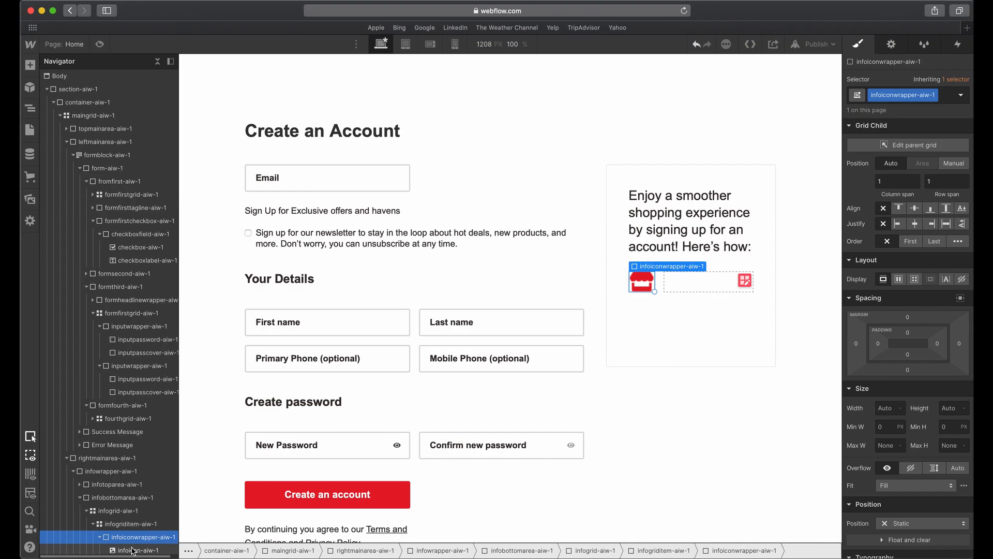
scroll(466, 419, "down", 1)
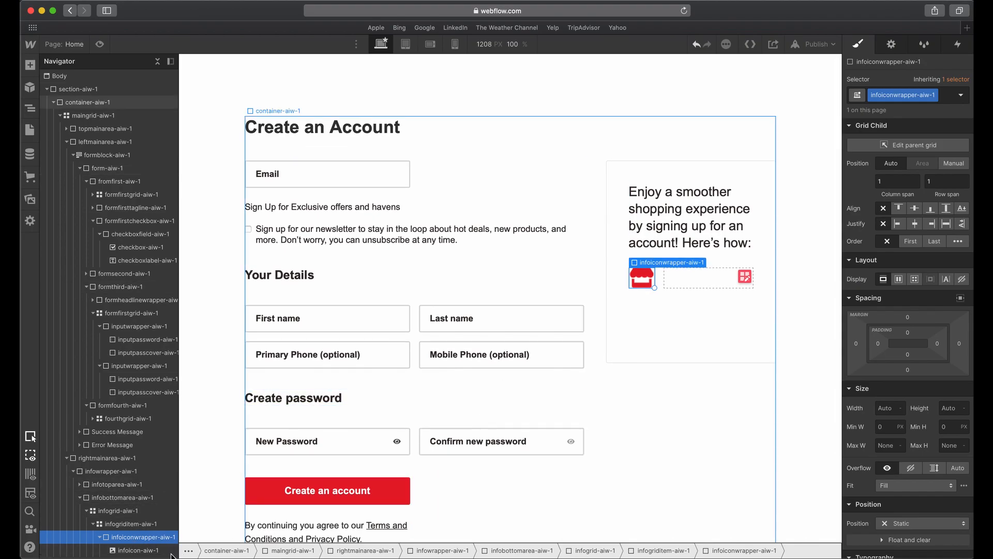
left_click(129, 552)
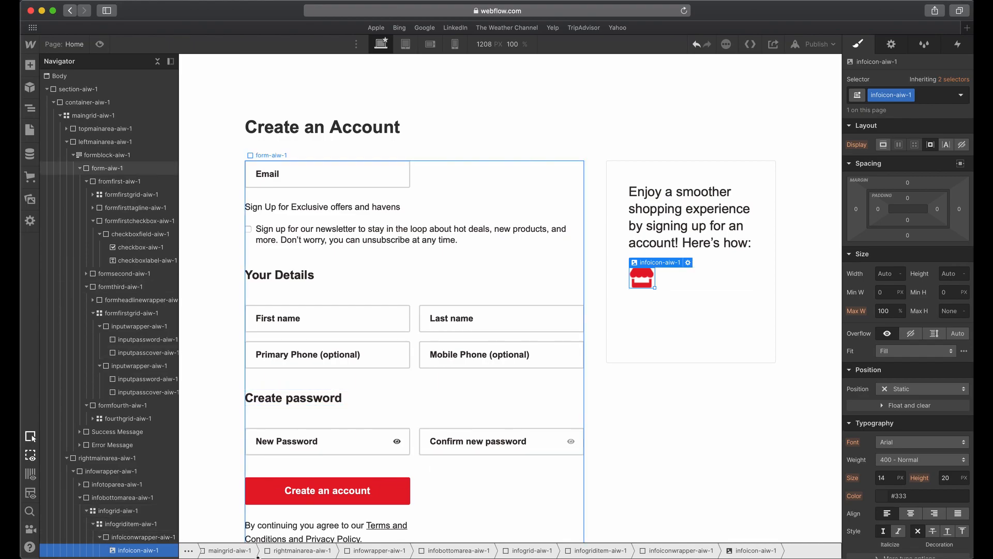
left_click(144, 537)
scroll(889, 352, "down", 3)
left_click(889, 312)
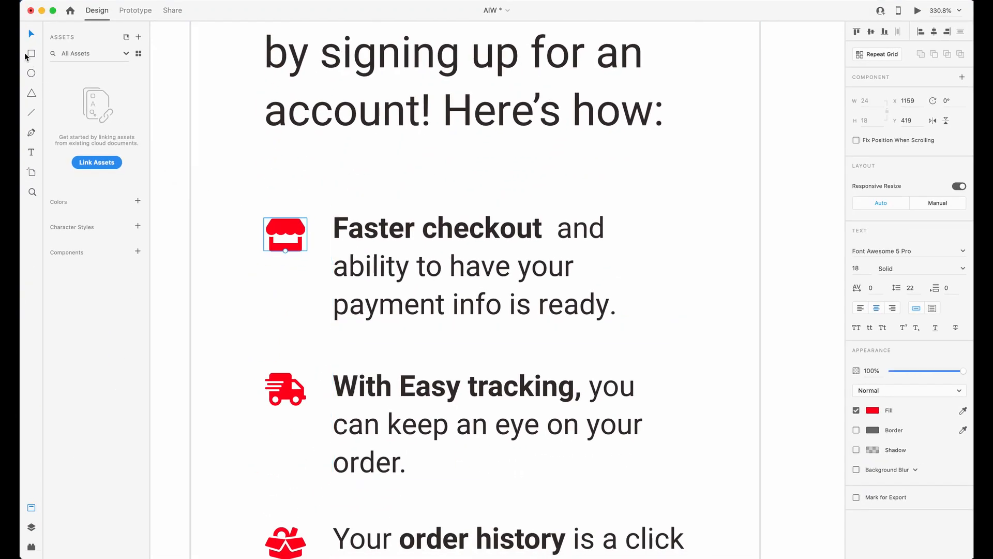
Switch to Adobe XD and try a dark, semi-transparent rectangle about 38 by 154 over the benefits card's icon column.
left_click(31, 54)
mouse_move(264, 265)
left_mouse_down()
mouse_move(332, 266)
mouse_move(295, 488)
mouse_move(299, 541)
left_mouse_up()
scroll(313, 348, "down", 2)
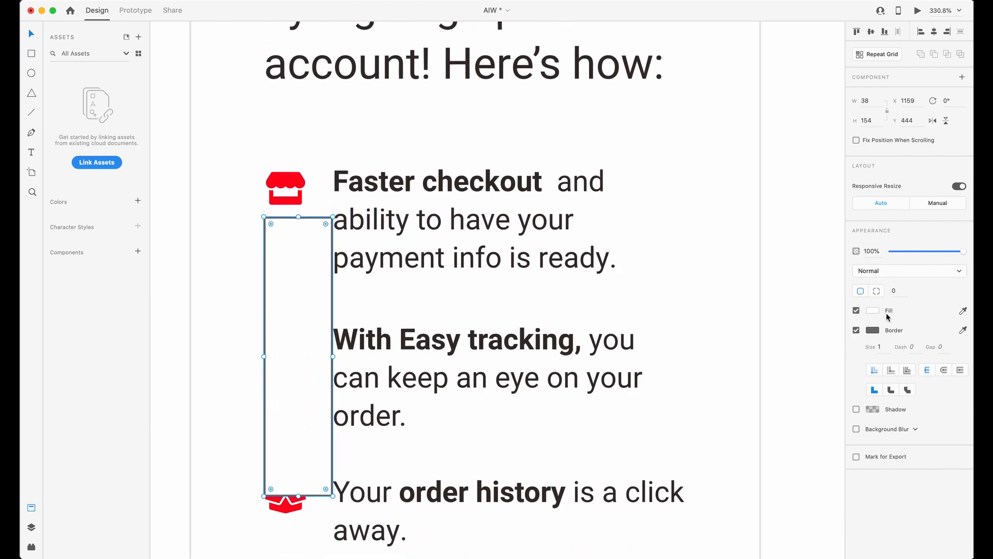
left_click(873, 312)
left_click(778, 302)
type("444")
left_click(304, 248)
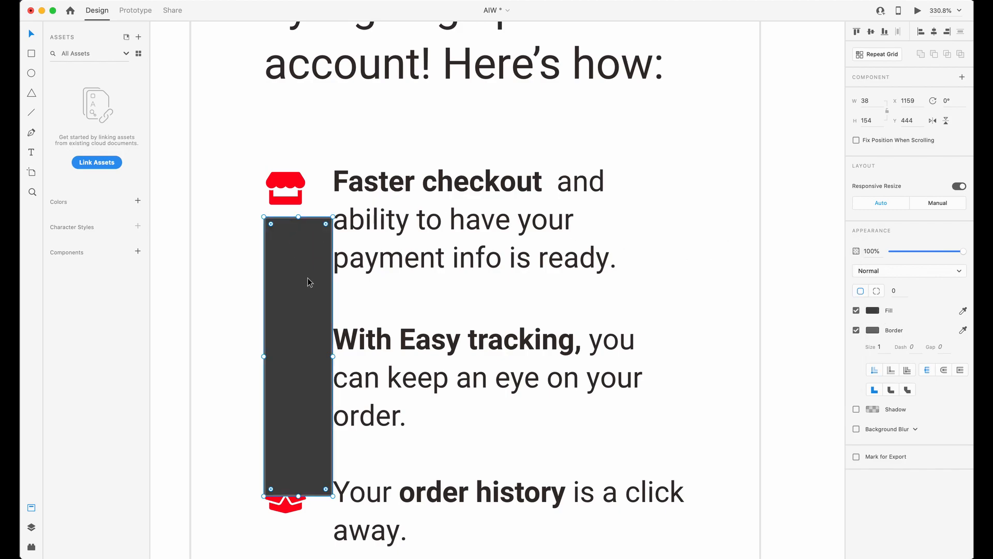
key("4")
mouse_move(309, 282)
left_mouse_down()
mouse_move(304, 260)
mouse_move(303, 310)
mouse_move(327, 226)
mouse_move(326, 284)
left_mouse_up()
key("Delete")
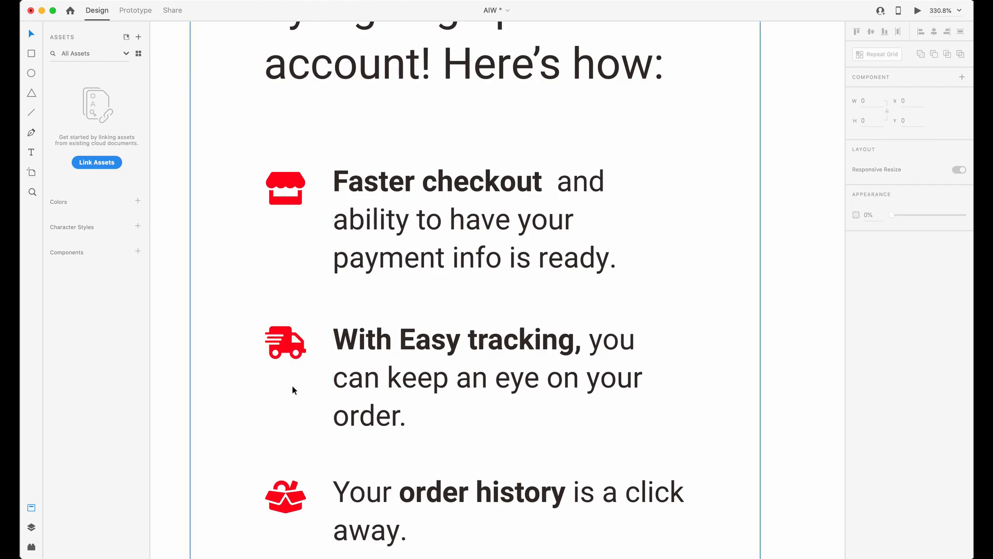
Select the store, truck and box icons together and align their left edges.
left_click(286, 496)
left_click(285, 331, "shift")
scroll(295, 346, "up", 1)
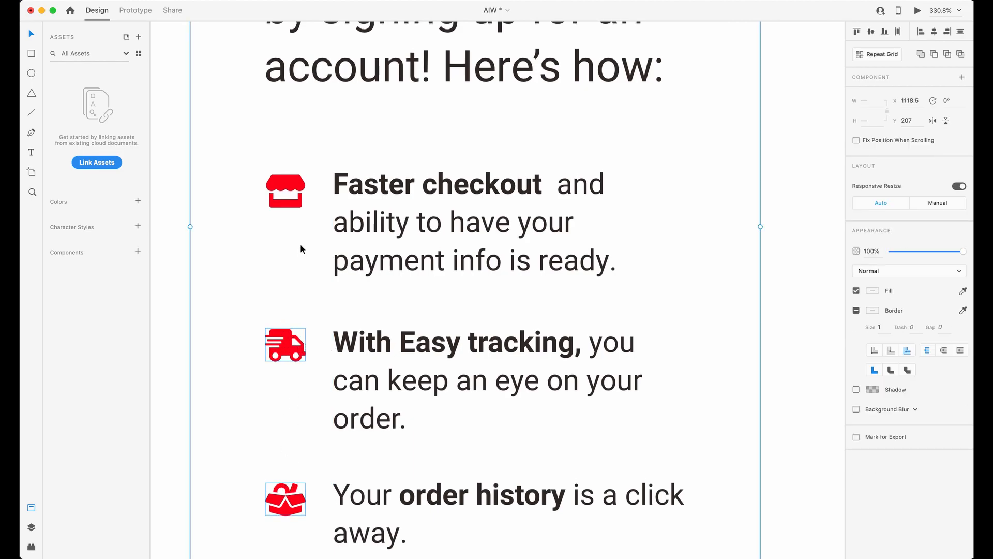
left_click(290, 189, "shift")
left_click(234, 257, "shift")
key("alt")
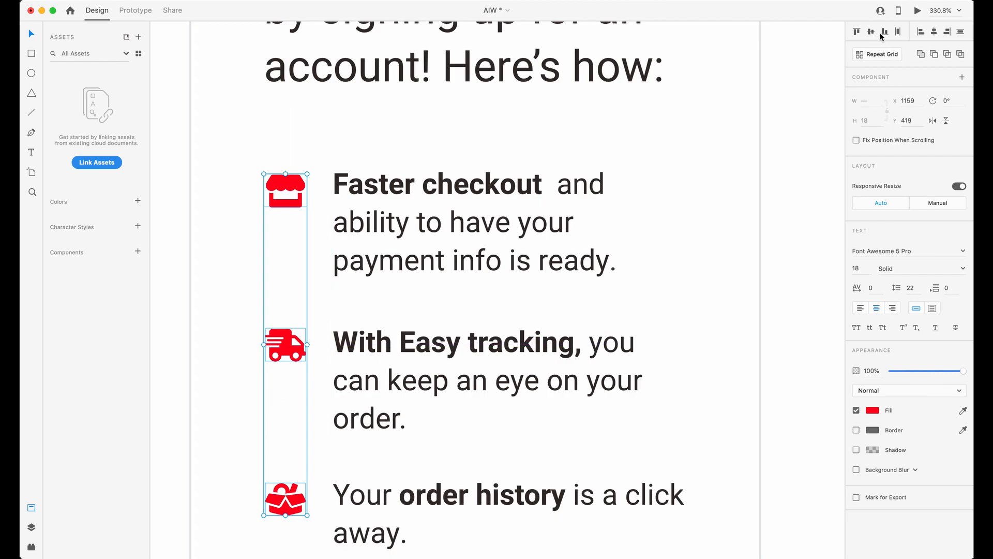
left_click(921, 32)
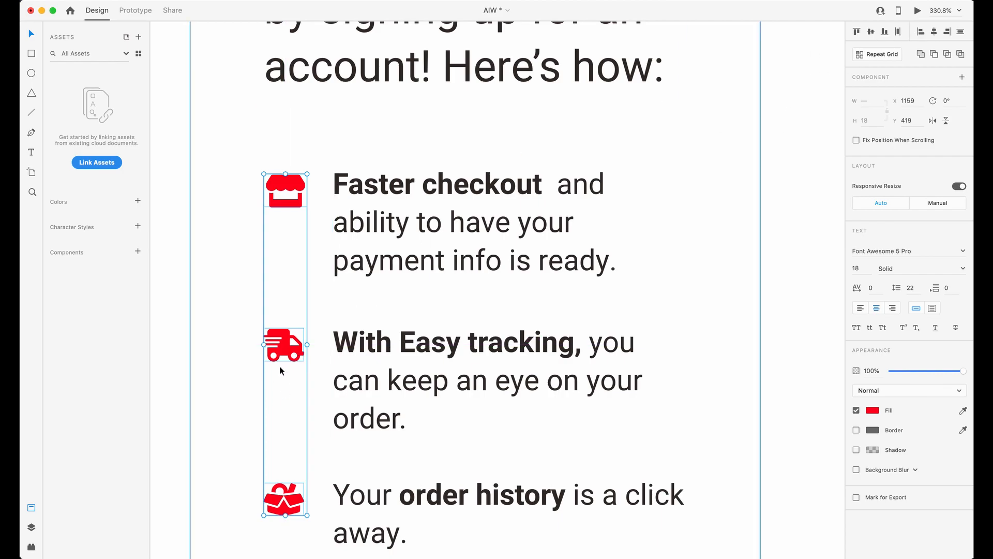
Compare the widths of the three left-aligned benefit icons up close.
scroll(292, 198, "up", 5)
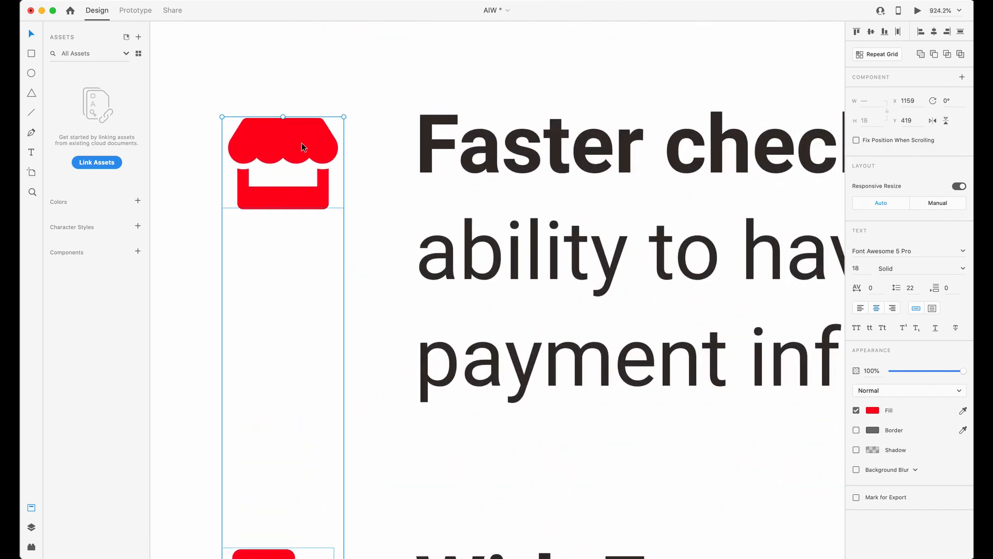
scroll(303, 155, "down", 1)
scroll(303, 148, "down", 6)
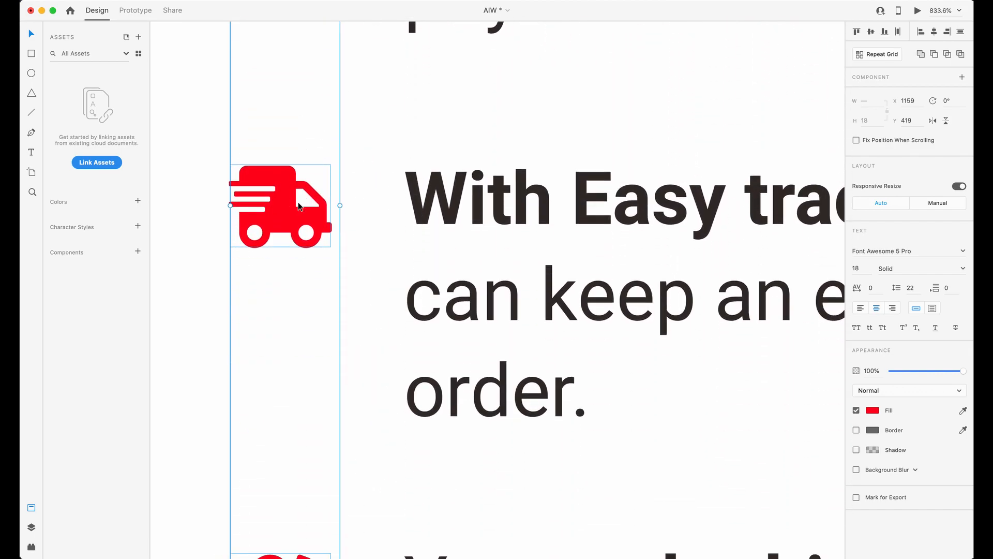
scroll(300, 203, "down", 3)
scroll(337, 303, "down", 5)
scroll(346, 207, "up", 4)
Switch to Webflow, set infoiconwrapper-aiw-1's width to 30 px, and select the parent infogriditem-aiw-1.
key("ctrl+Up")
left_click(774, 245)
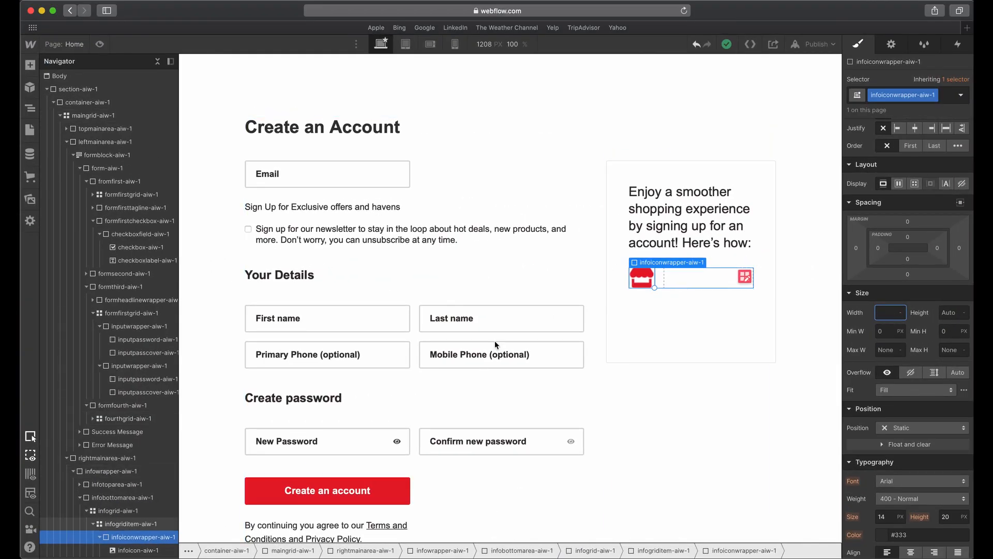
left_click(139, 549)
left_click(145, 539)
left_click(886, 314)
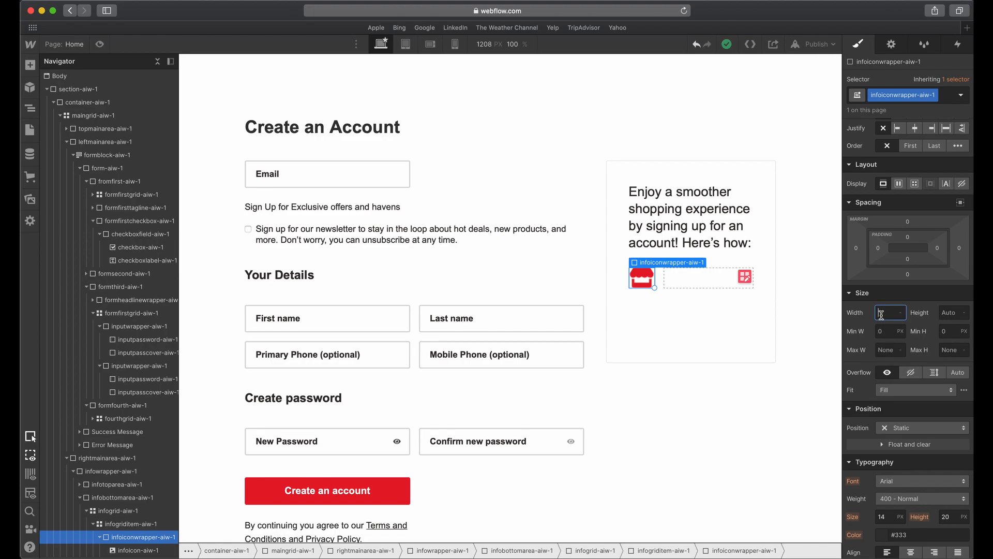
key("Return")
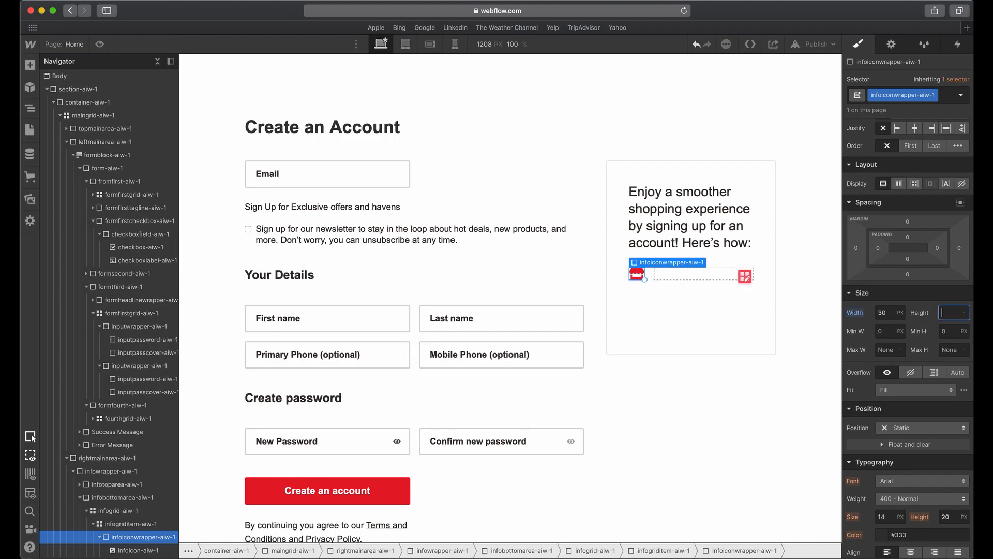
left_click(140, 550)
left_click(131, 524)
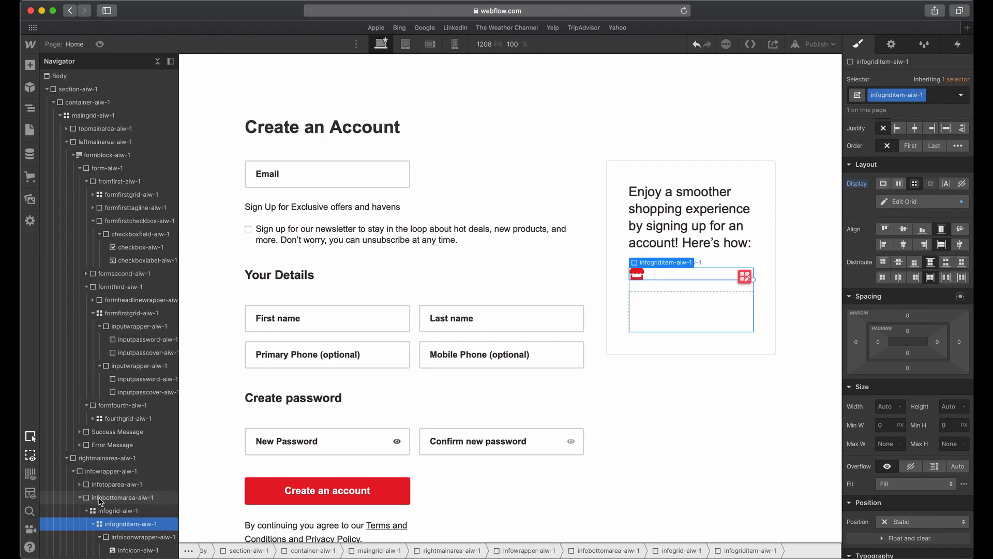
Check the store icon's size in Adobe XD and set a matching fixed height on infoicon-aiw-1 in Webflow.
left_click(125, 537)
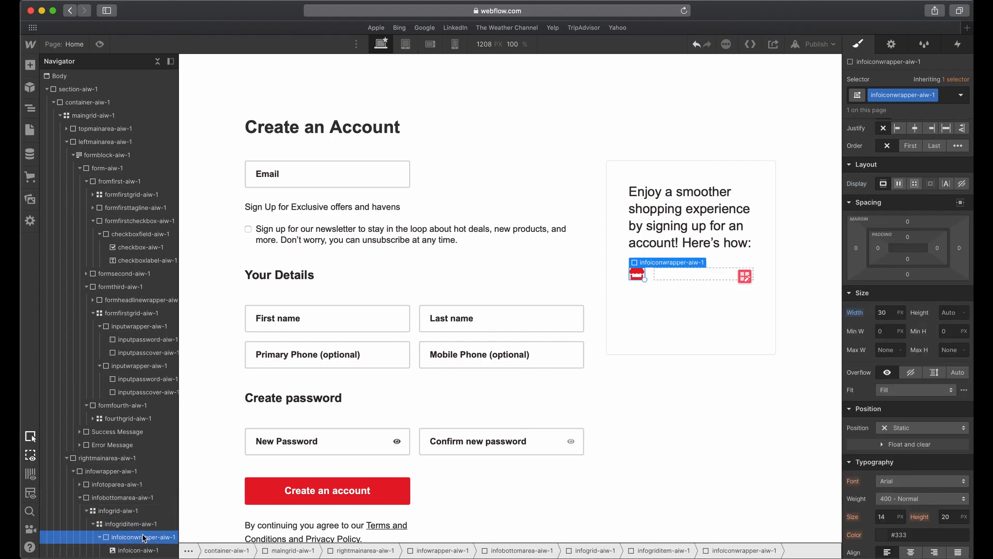
left_click(146, 551)
left_click(148, 541)
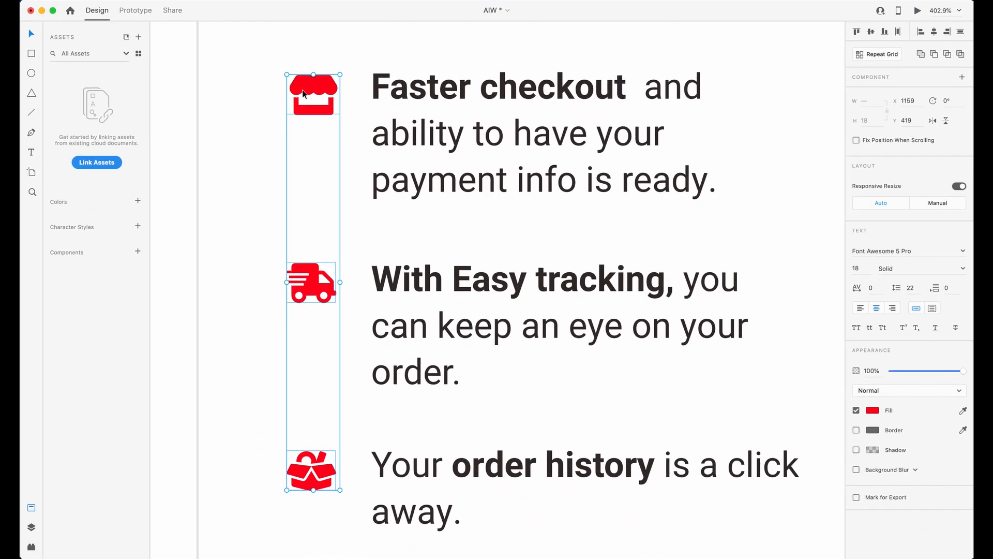
left_click(324, 147)
left_click(325, 103)
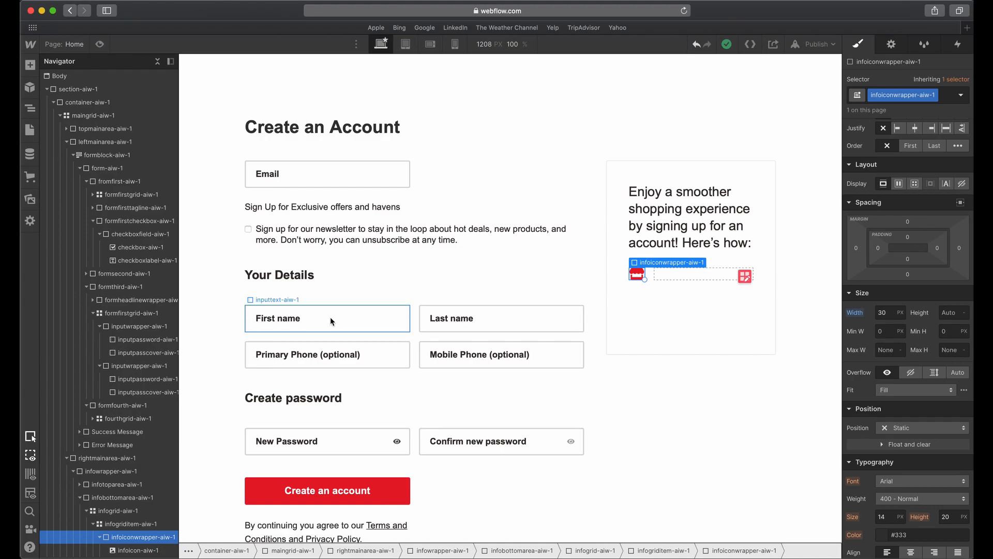
left_click(638, 275)
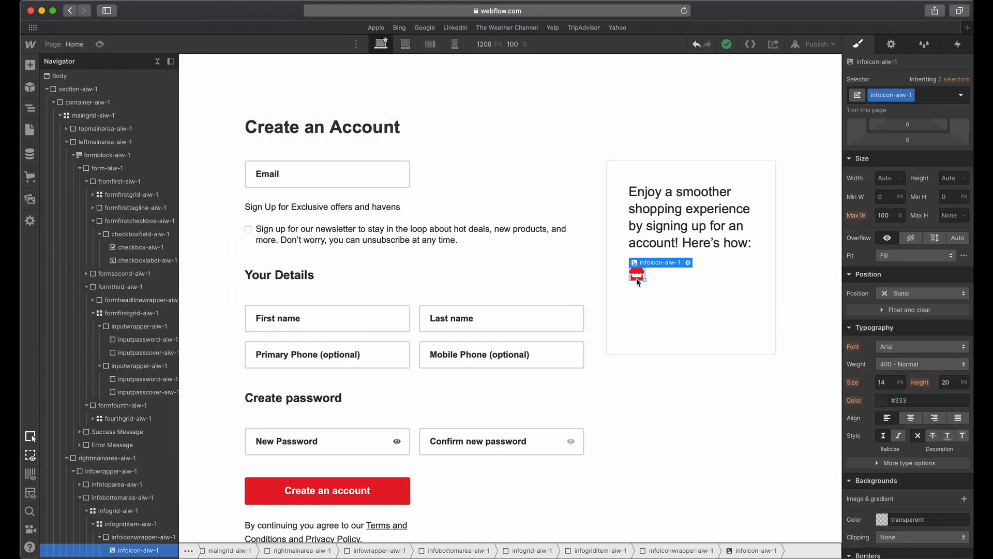
left_click(943, 178)
type("1208")
key("Tab")
left_click(716, 306)
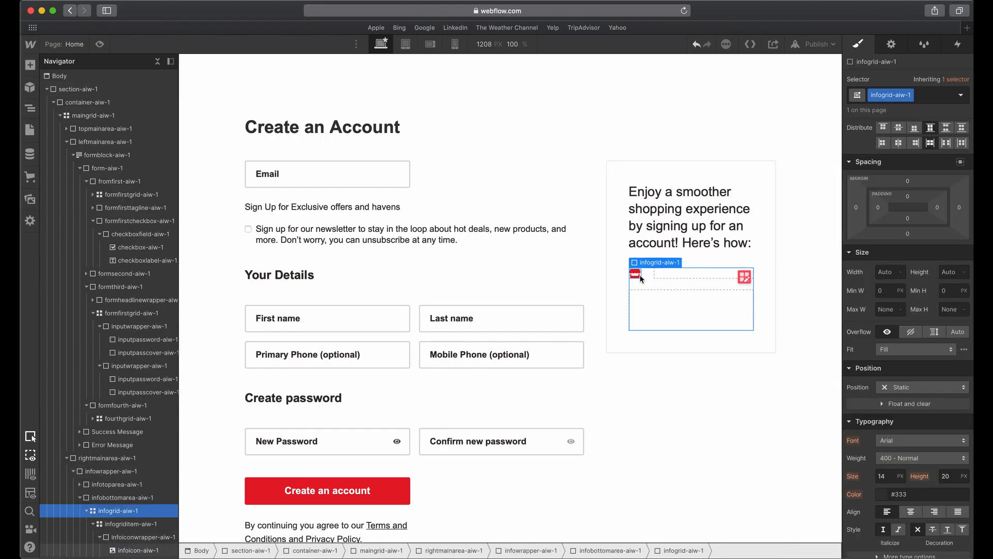
left_click(636, 274)
Add a div block inside infogriditem-aiw-1 beside the icon and give it the class infotextwrapper-aiw-1.
left_click(650, 272)
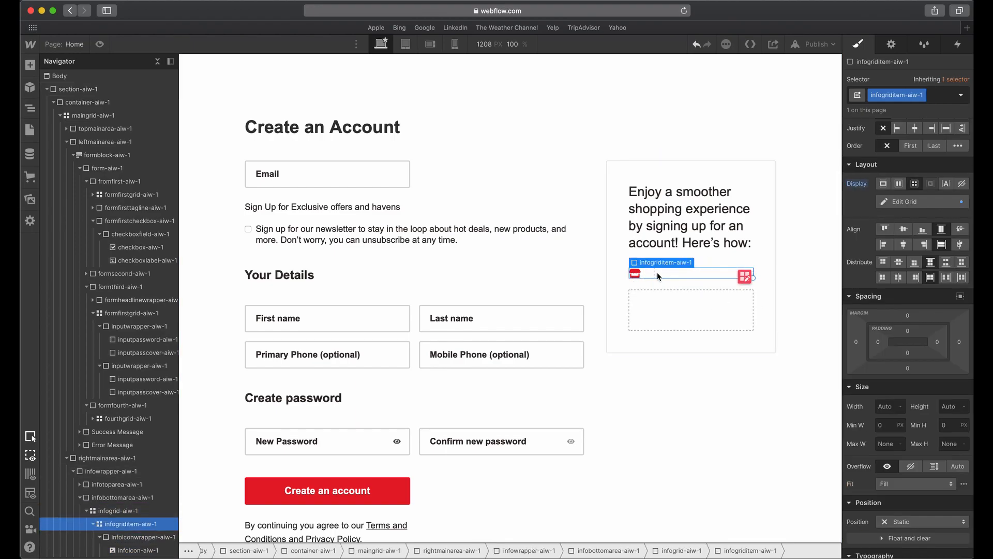
left_click(30, 64)
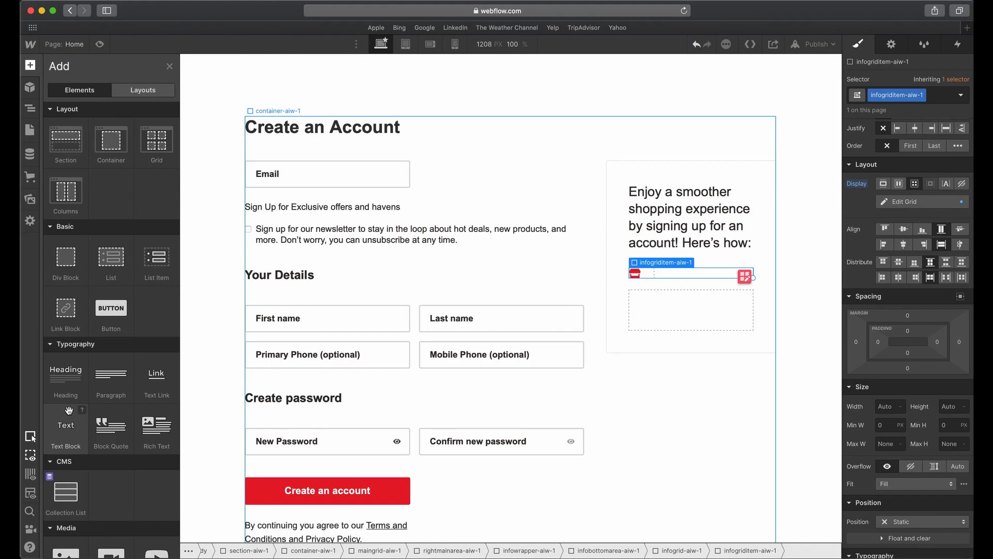
left_click(65, 257)
left_click(889, 96)
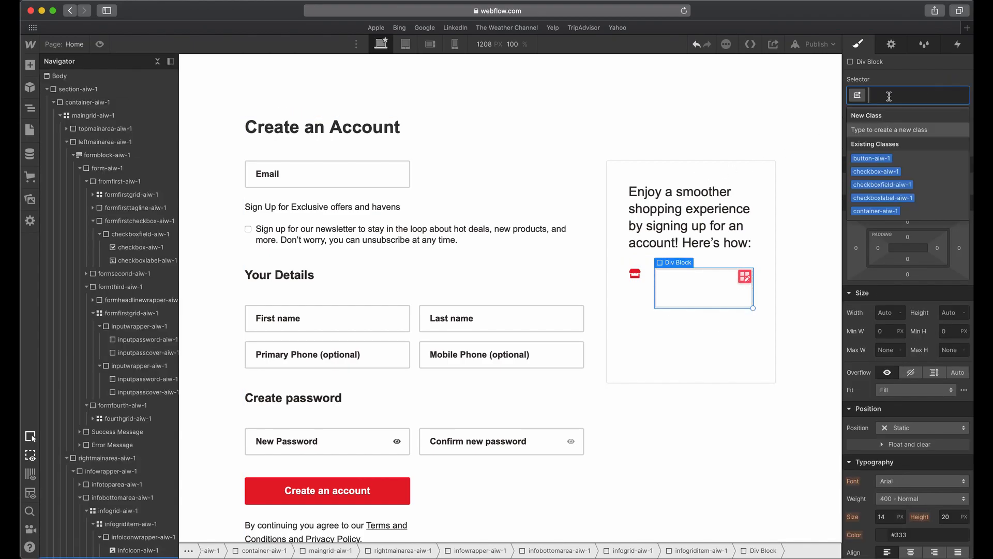
type("infotext")
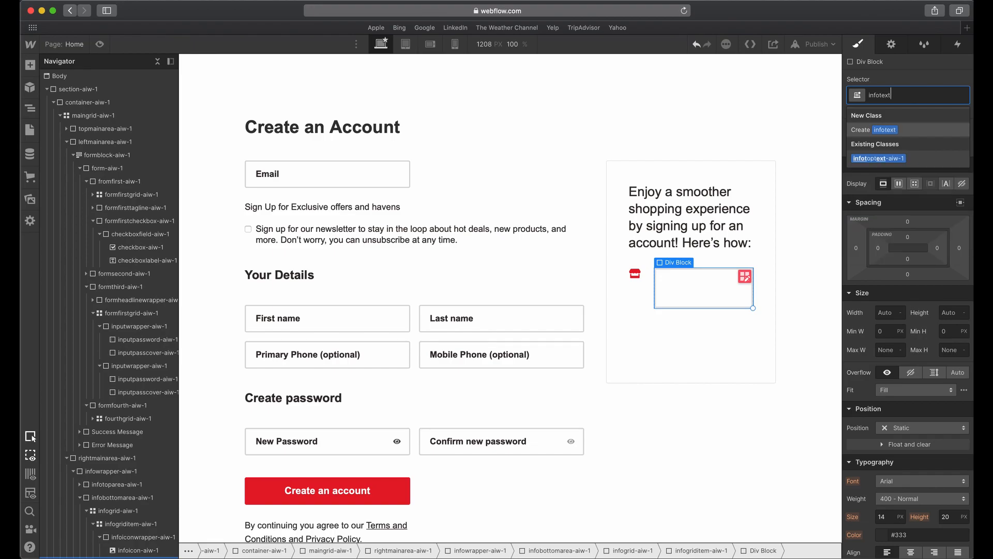
type("wrapper-aiw-1")
key("Return")
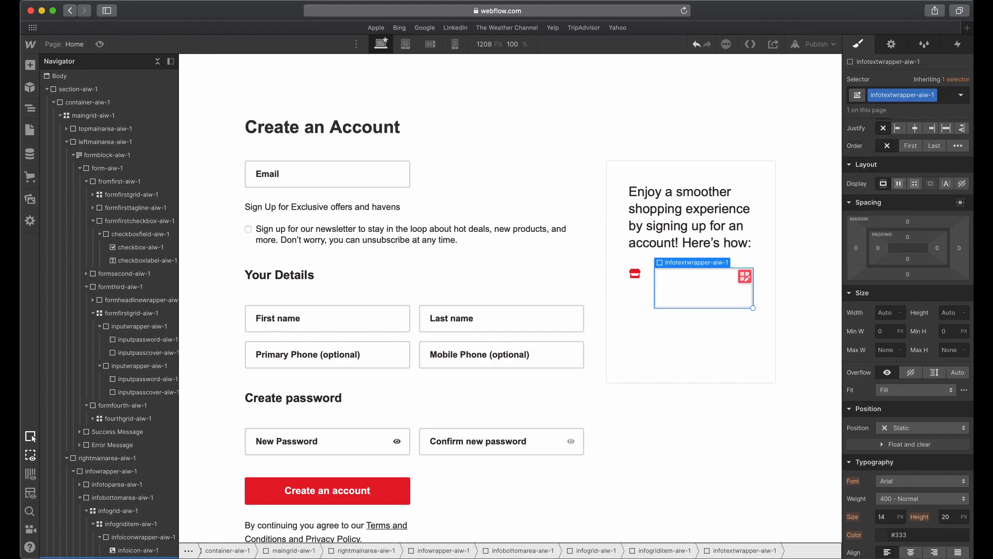
left_click(30, 66)
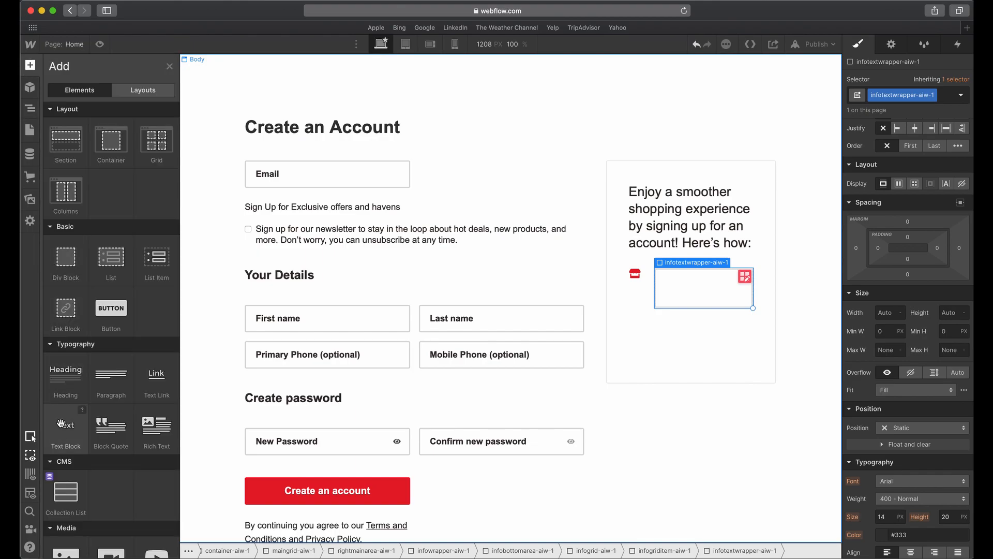
left_click(61, 424)
key("super+z")
Add a Rich Text element inside infotextwrapper-aiw-1.
left_click(703, 272)
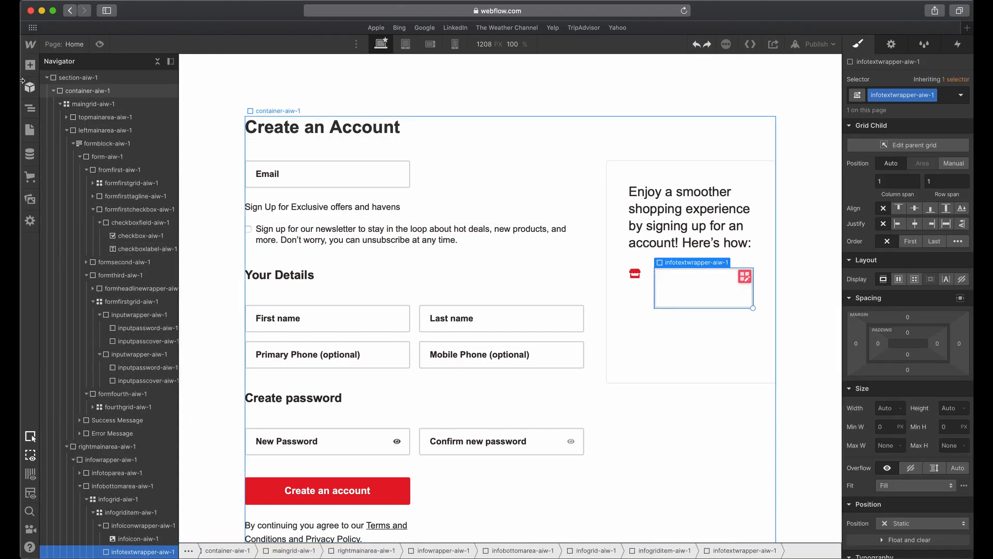
left_click(29, 65)
left_click(152, 435)
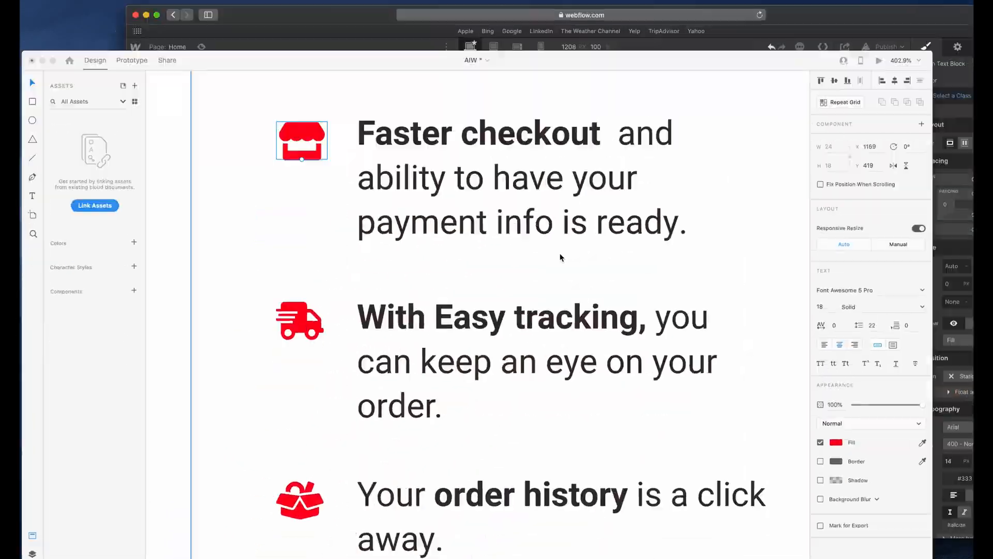
Copy the "Faster checkout and ability to have your payment info is ready." text from Adobe XD and replace the rich text's placeholder content with it.
left_click(568, 125)
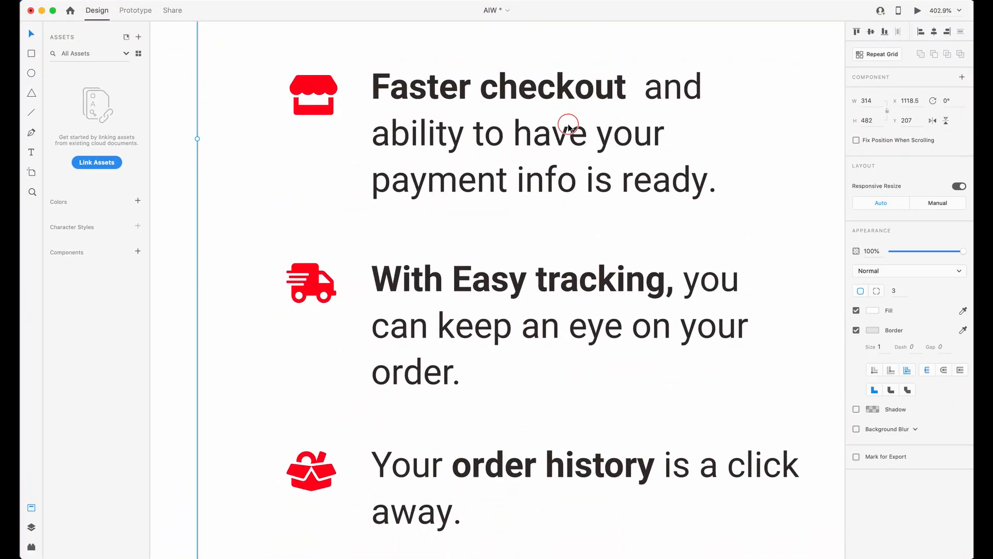
double_click(568, 125)
key("super+c")
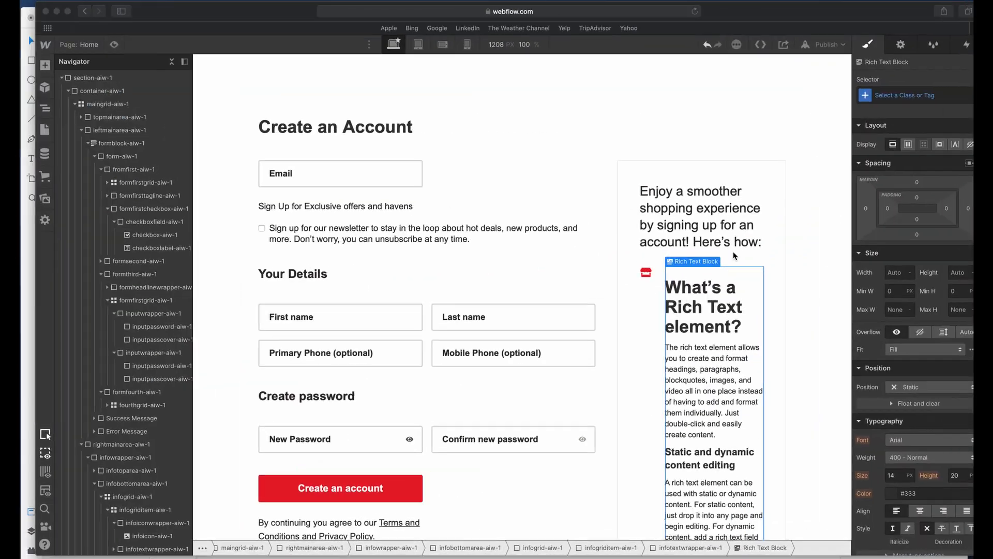
key("super+a")
key("super+v")
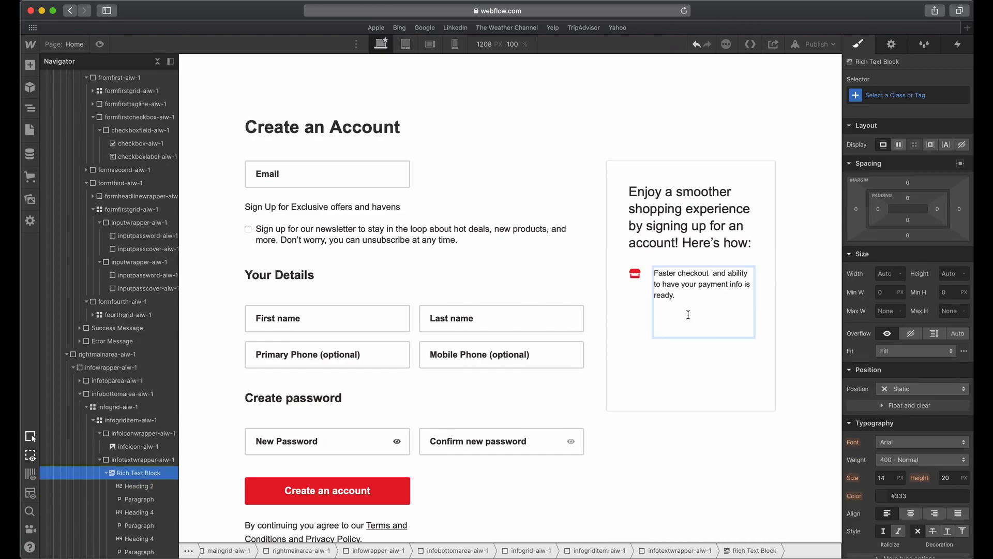
key("Escape")
left_click(713, 362)
Make the words "Faster checkout" bold in the rich text paragraph.
left_click(669, 274)
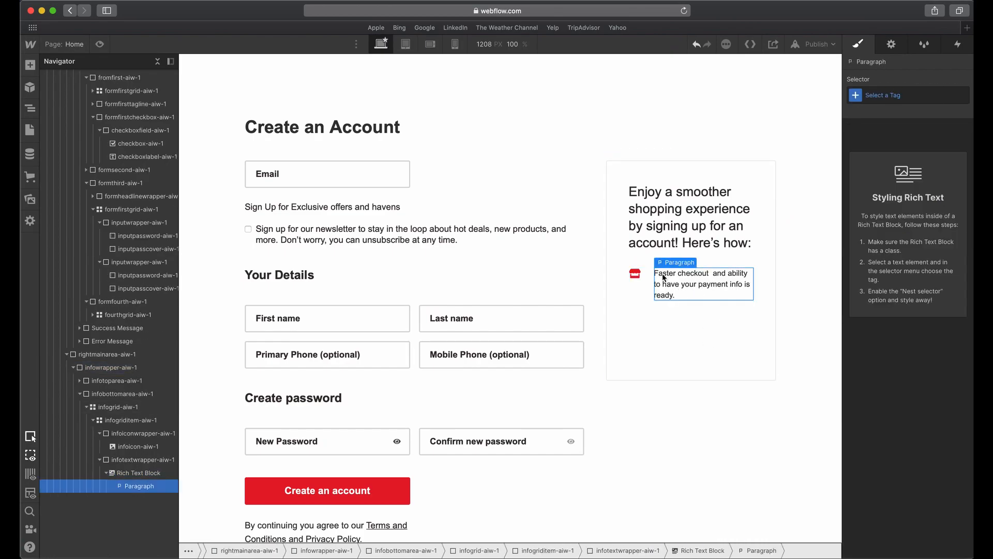
double_click(670, 273)
left_click_drag(693, 274, 712, 274)
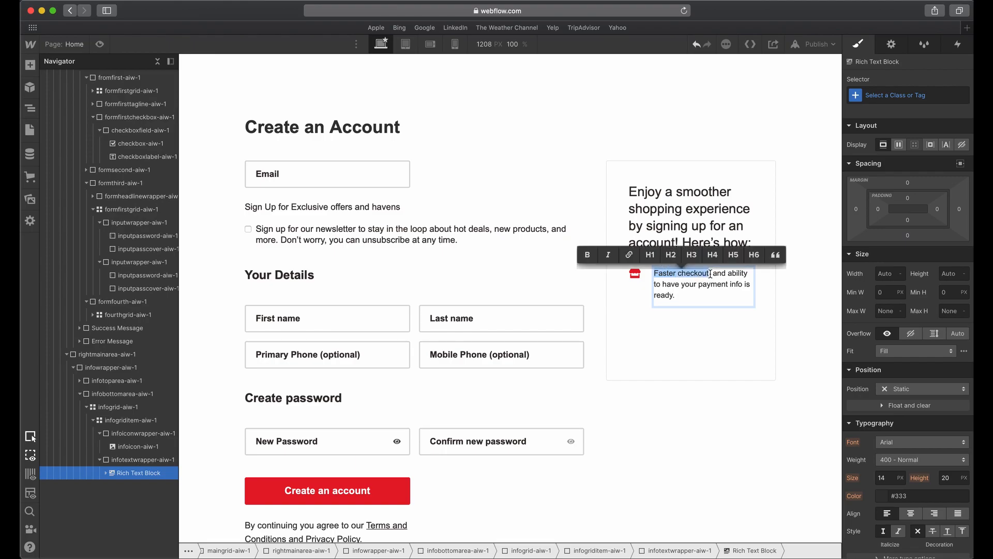
key("super+b")
key("Escape")
Select the All Paragraphs tag for the benefit paragraph and remove its bottom margin.
left_click(687, 291)
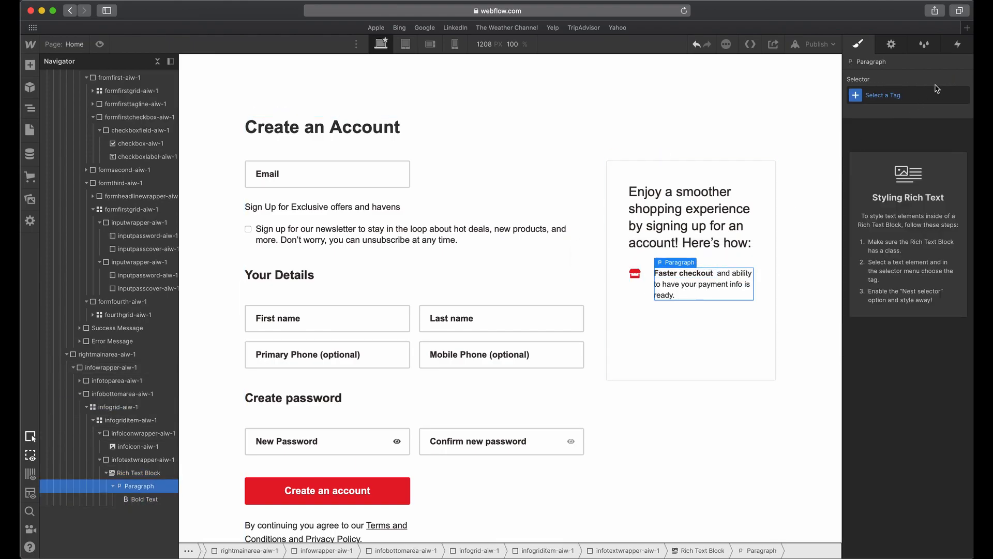
left_click(899, 91)
left_click(875, 130)
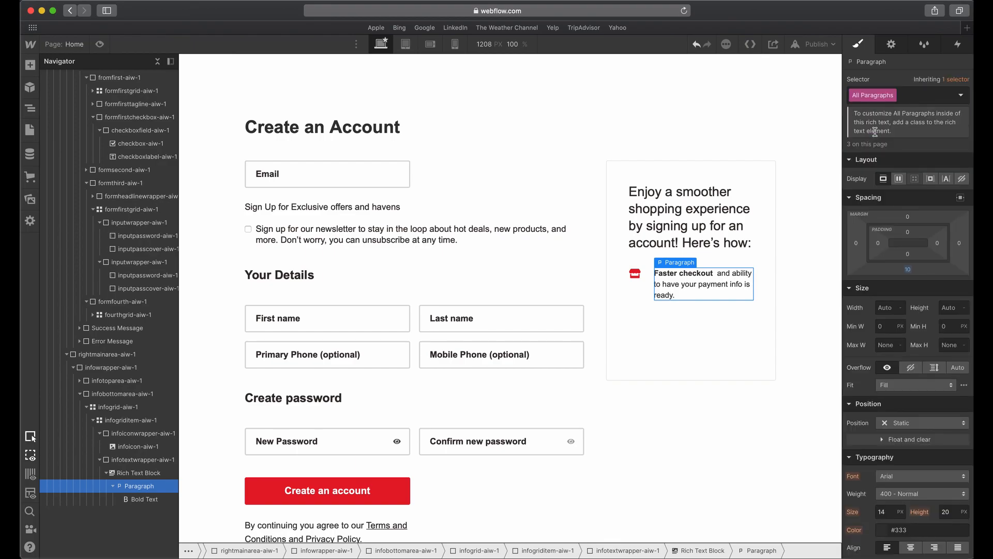
left_click(908, 269)
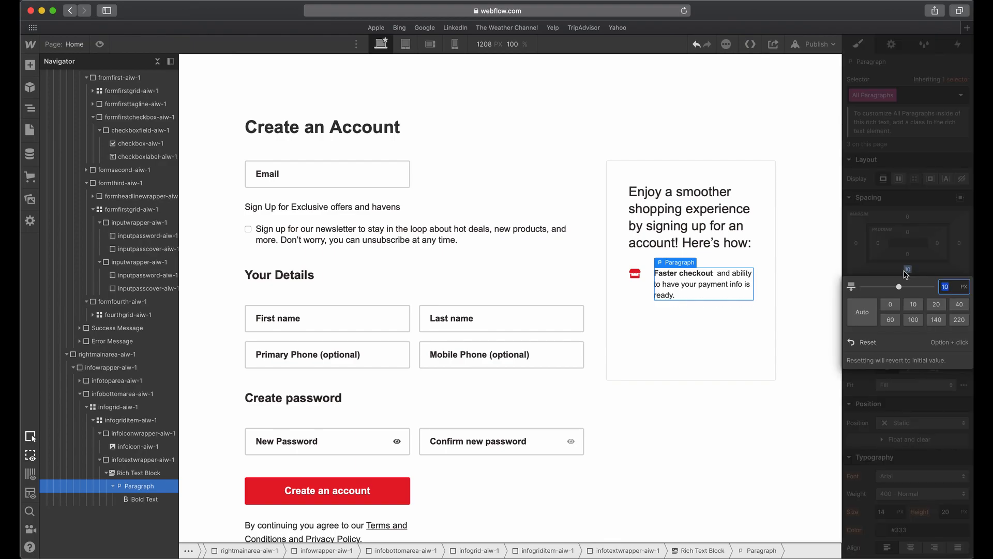
left_click(700, 285)
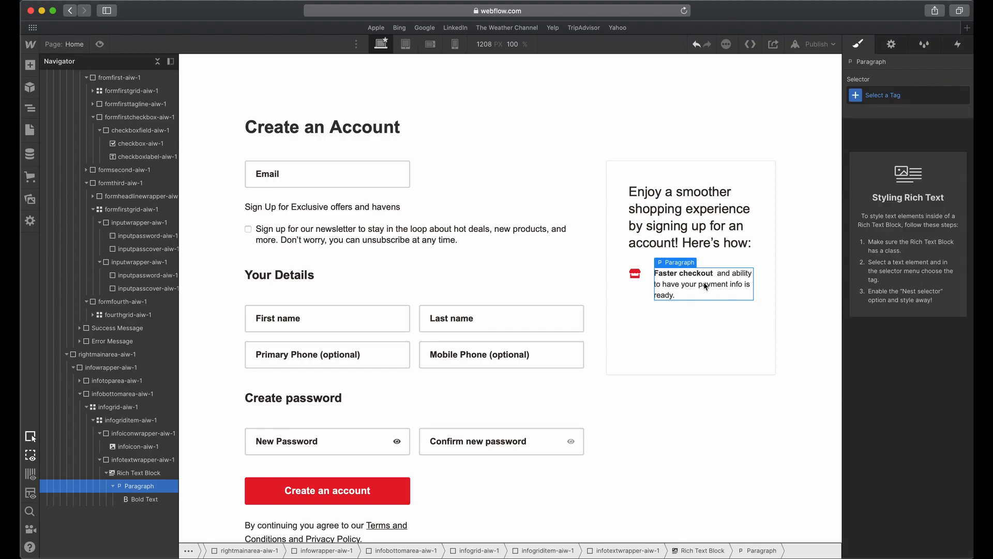
Give the Rich Text Block the class infoimtemtext-aiw-1.
left_click(139, 473)
left_click(925, 99)
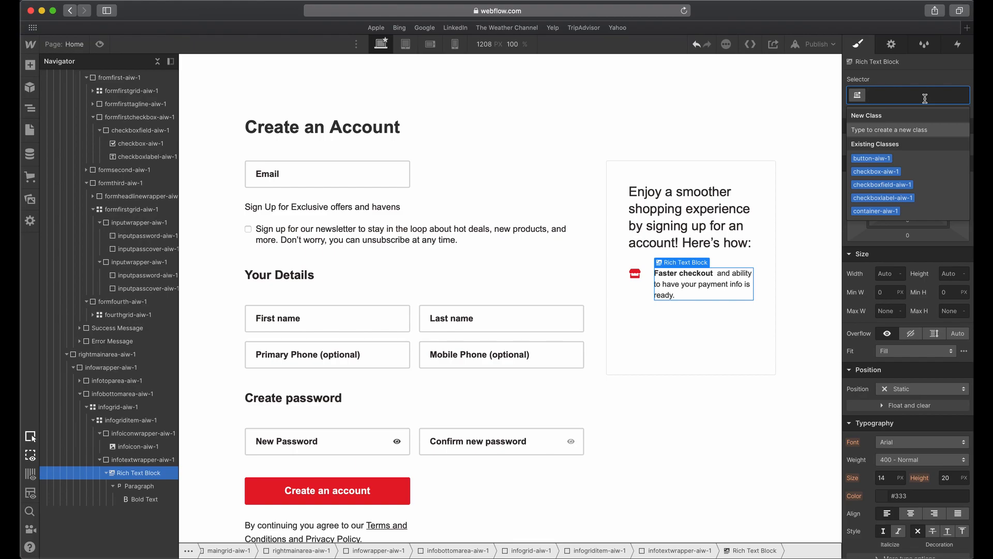
type("info")
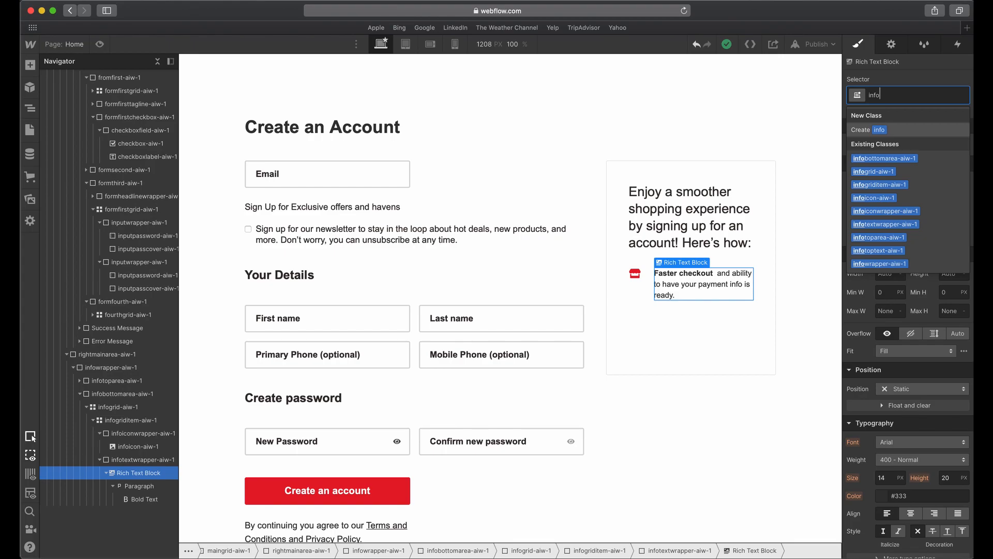
type("itemdesctip")
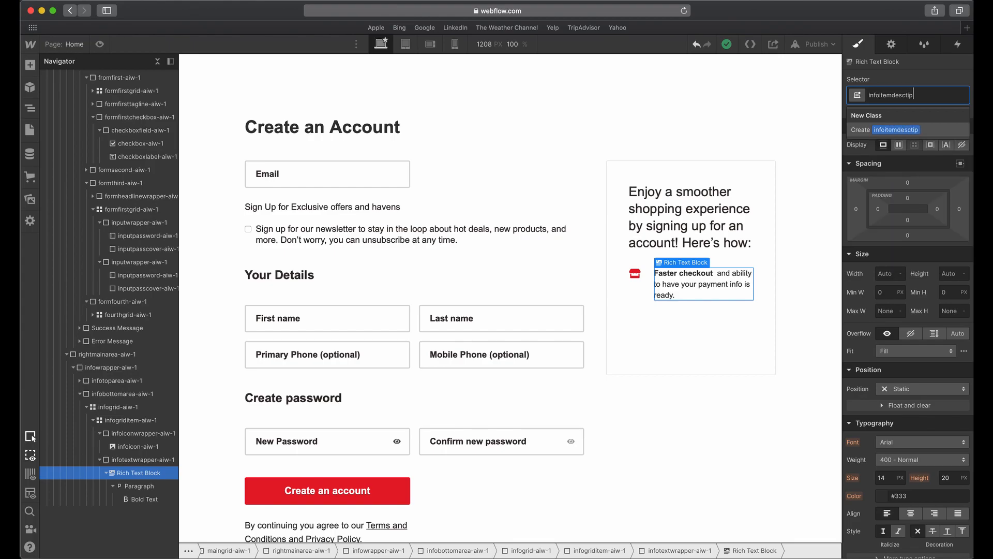
key("alt+BackSpace")
type("info")
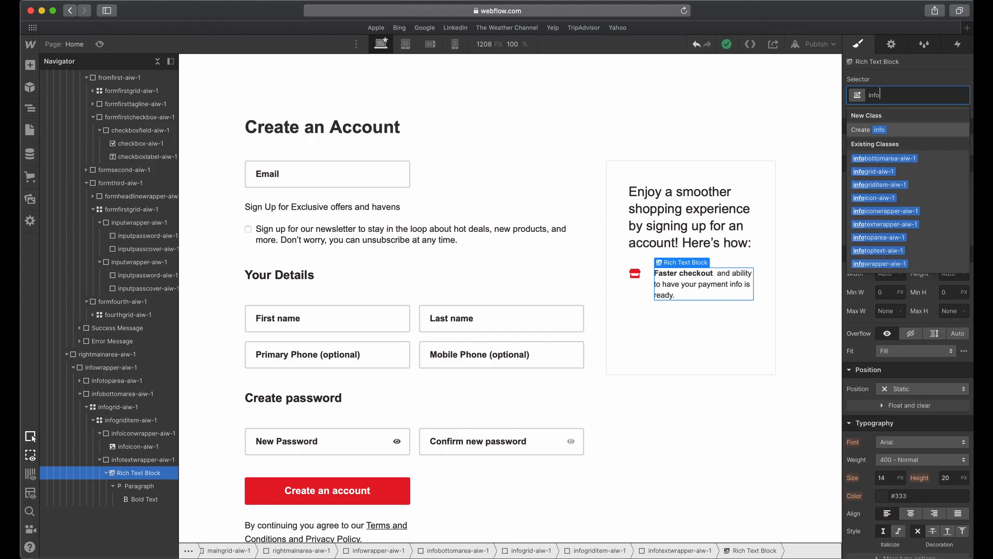
type("imtemtext-")
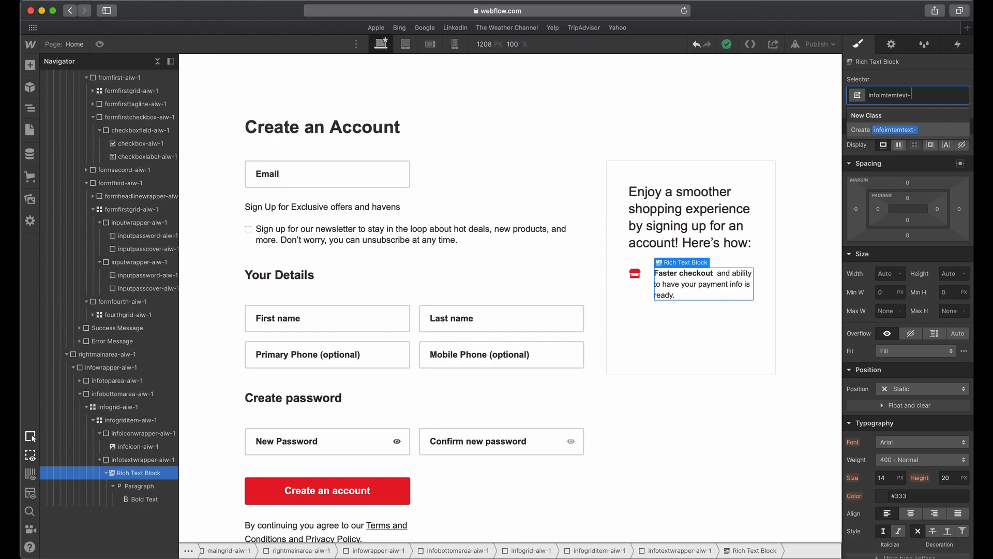
type("aiw-1")
key("Return")
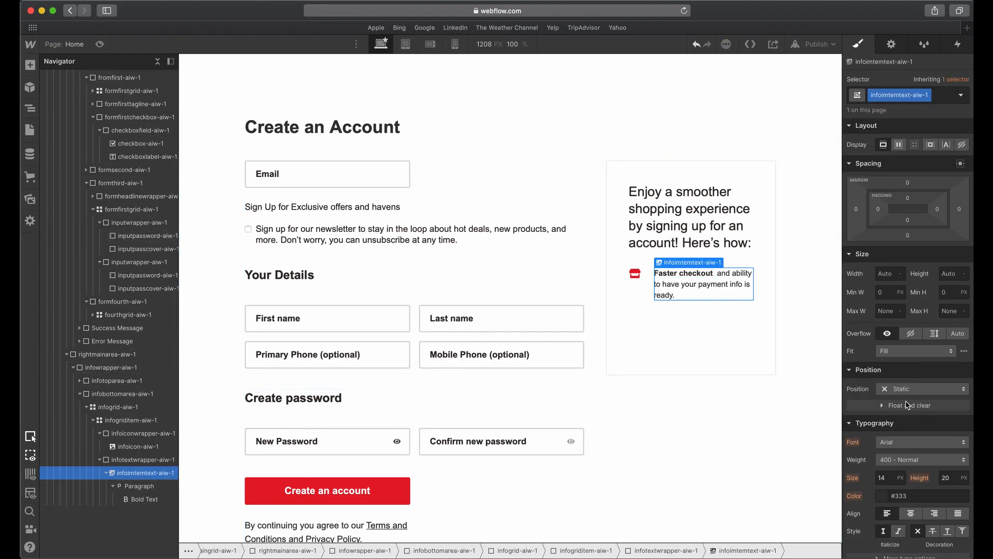
Check the first benefit text's size in Adobe XD and set infoimtemtext-aiw-1's font size to 16 px in Webflow.
scroll(910, 393, "down", 1)
key("ctrl+Up")
left_click(539, 449)
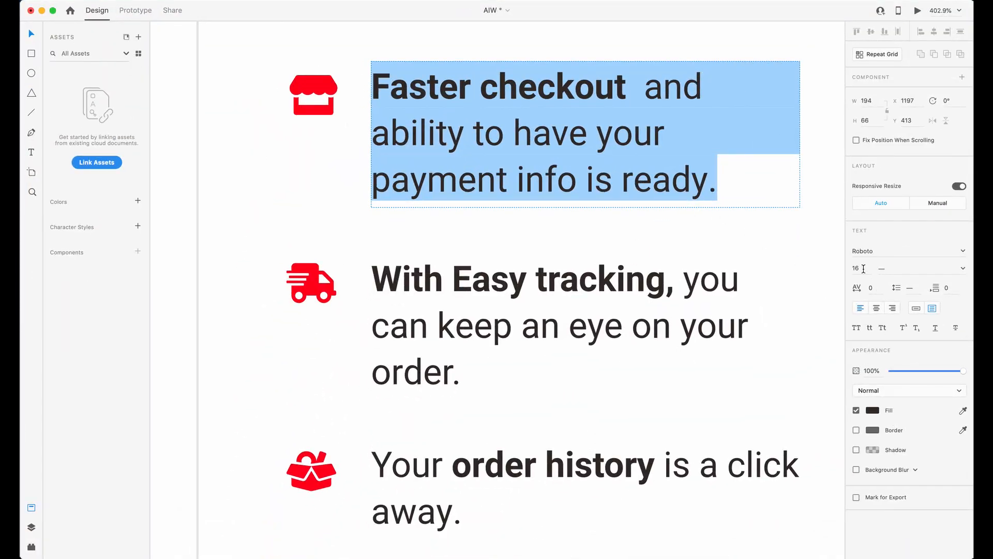
key("ctrl+Up")
left_click(871, 352)
left_click(882, 472)
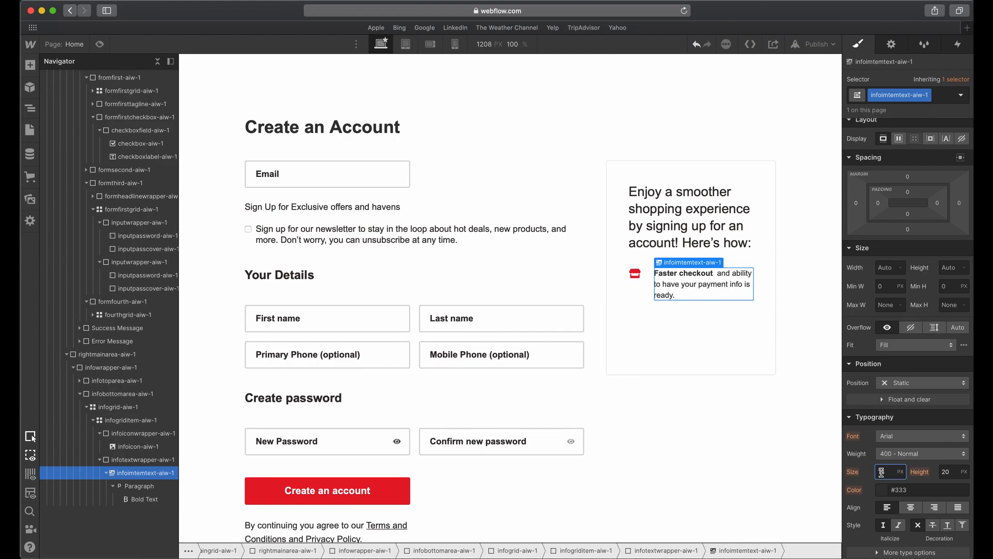
type("16")
key("Tab")
type("1")
Try a line height of 1.6 em on infoimtemtext-aiw-1 and settle on 1.4 em.
key("Tab")
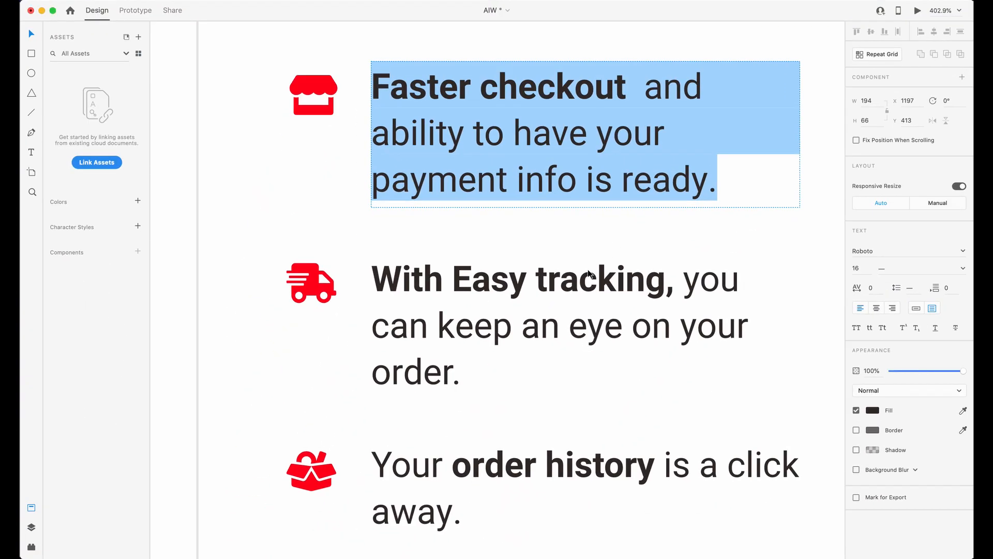
key("Escape")
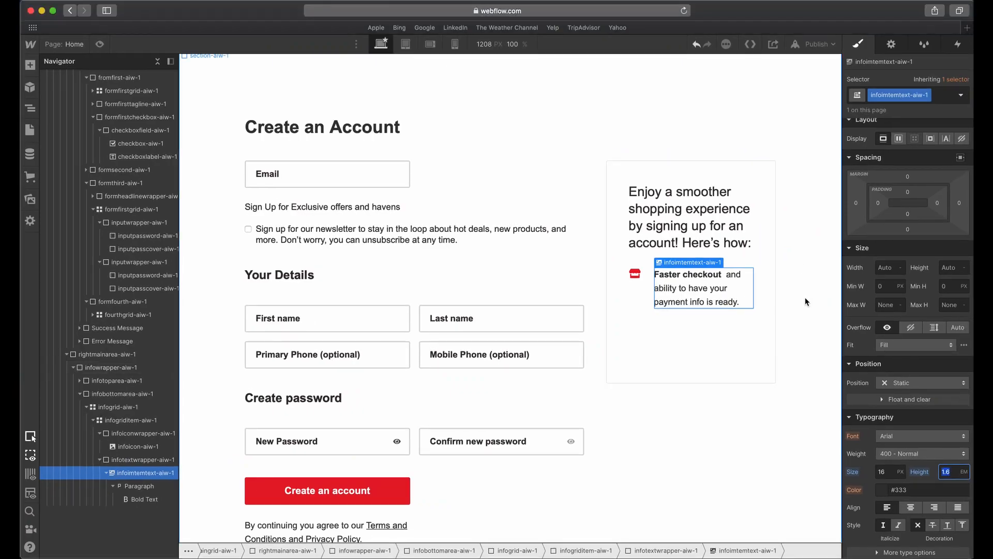
left_click(952, 472)
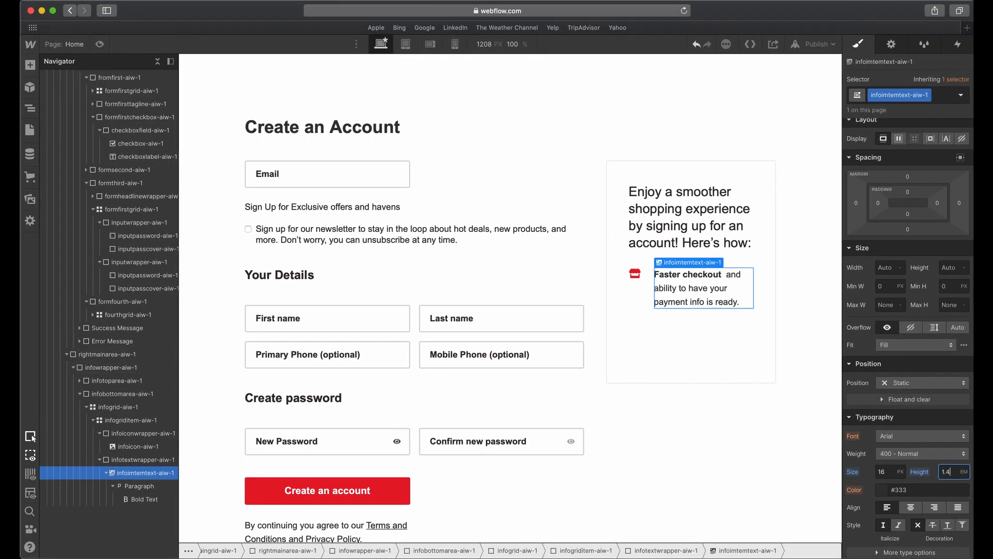
type("1.4")
key("Tab")
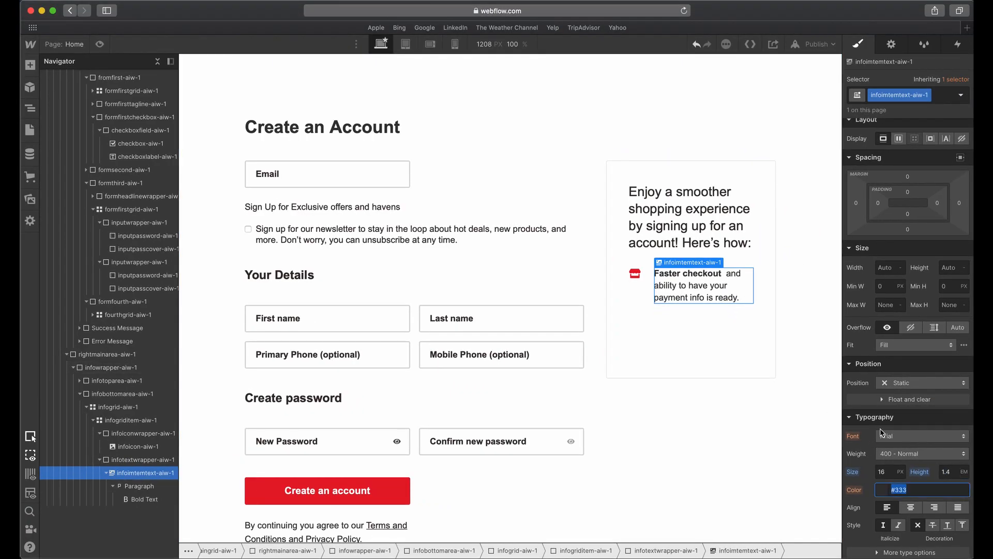
Select the All Bolds tag for the bold text "Faster checkout" and nest it inside infoimtemtext-aiw-1.
left_click(720, 299)
left_click(664, 277)
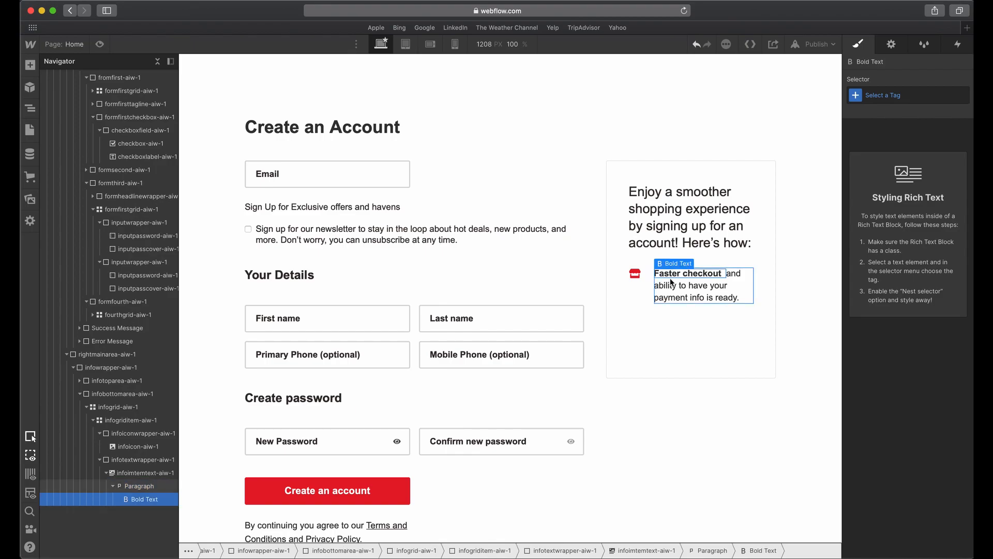
left_click(878, 96)
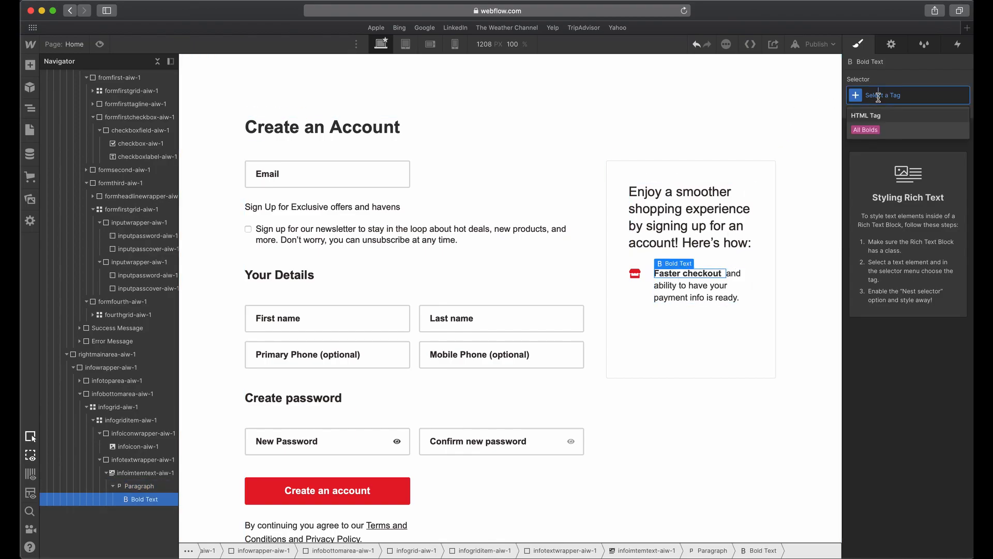
left_click(873, 128)
left_click(699, 272)
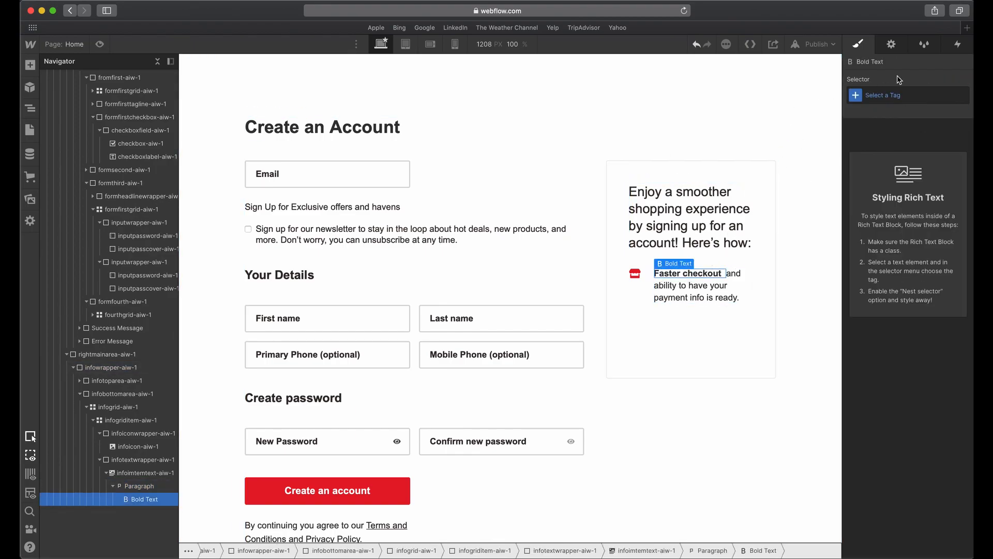
left_click(880, 95)
left_click(865, 130)
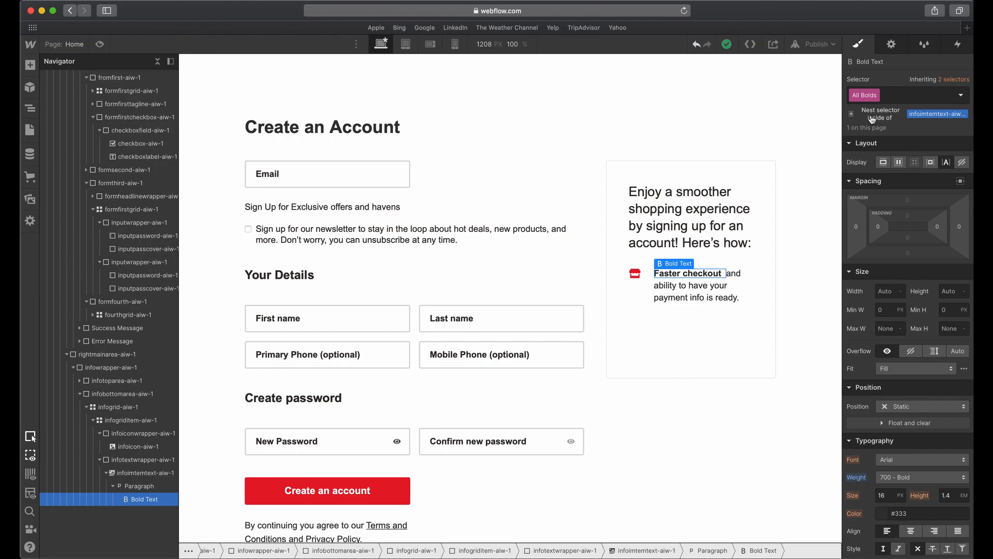
left_click(874, 120)
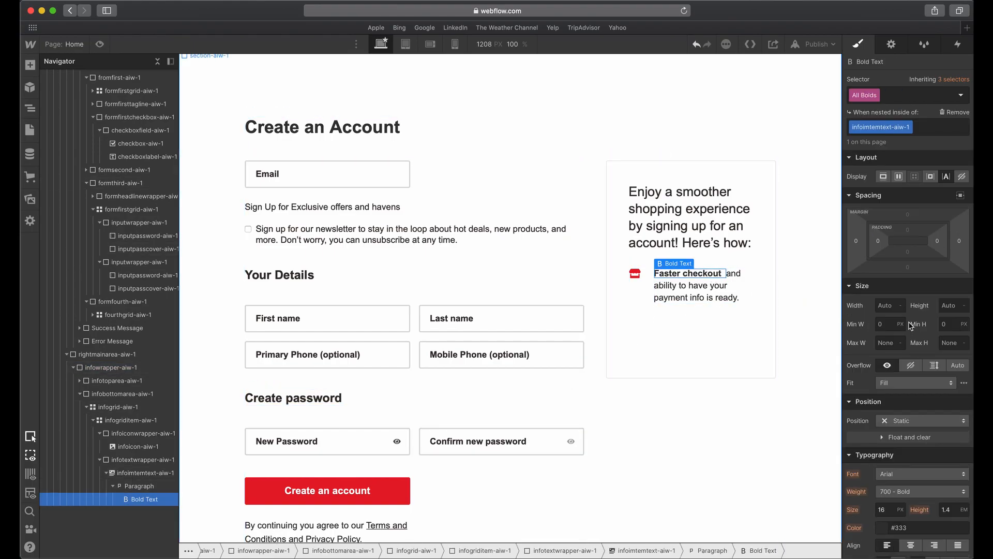
Set the font weight of the nested All Bolds tag to 700 - Bold.
scroll(899, 337, "down", 3)
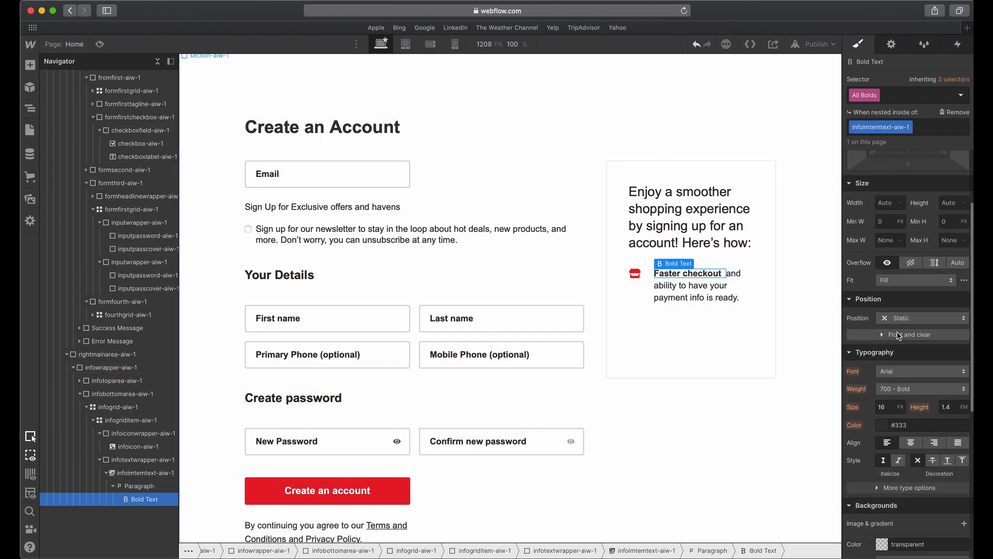
left_click(907, 391)
left_click(907, 391)
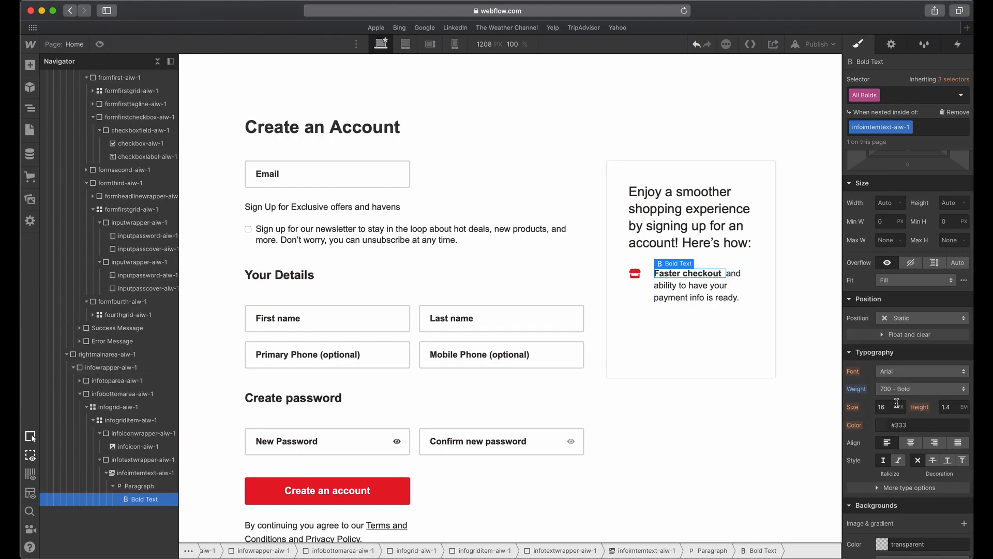
Set the text color of the infoimtemtext-aiw-1 class to the Black swatch.
left_click(731, 291)
left_click(880, 95)
left_click(890, 127)
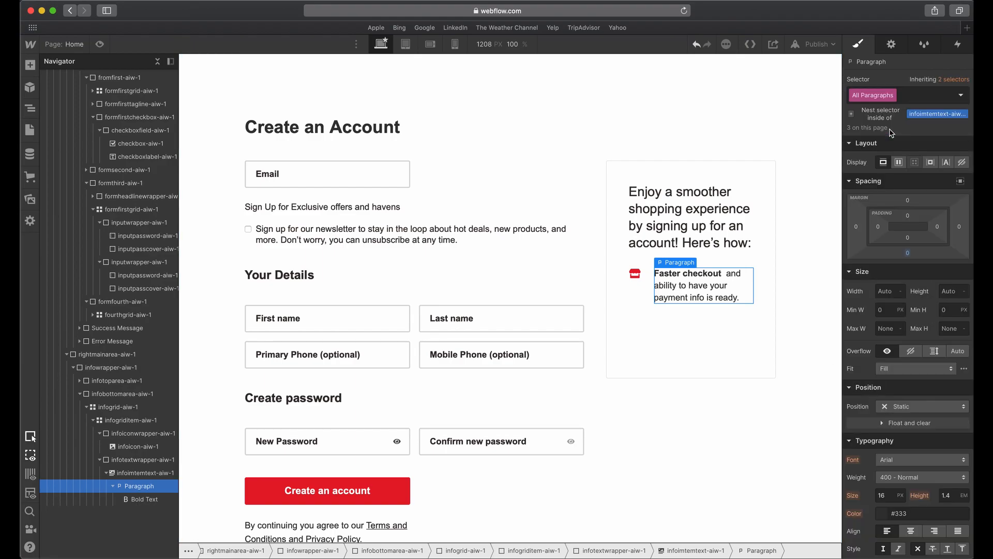
left_click(146, 473)
scroll(906, 393, "down", 3)
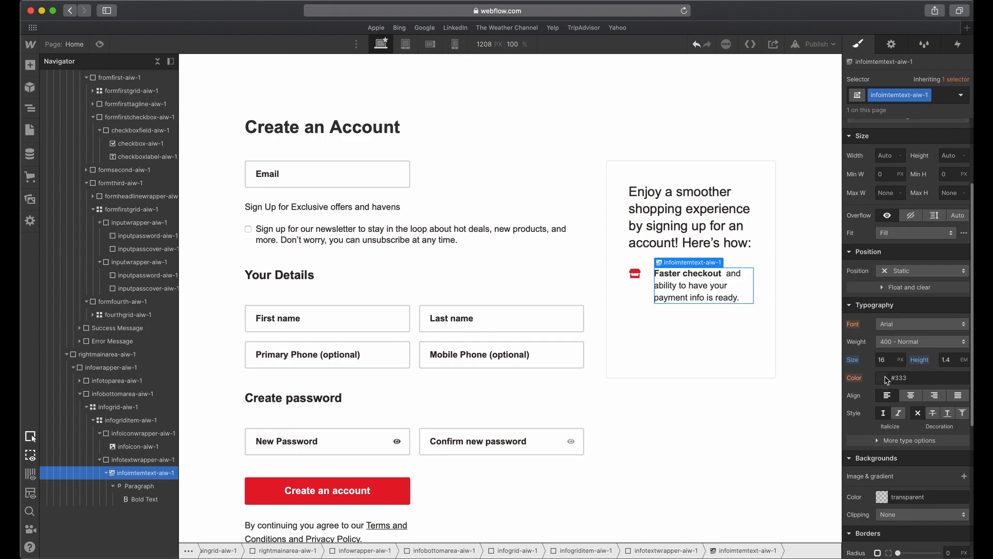
left_click(882, 377)
left_click(886, 360)
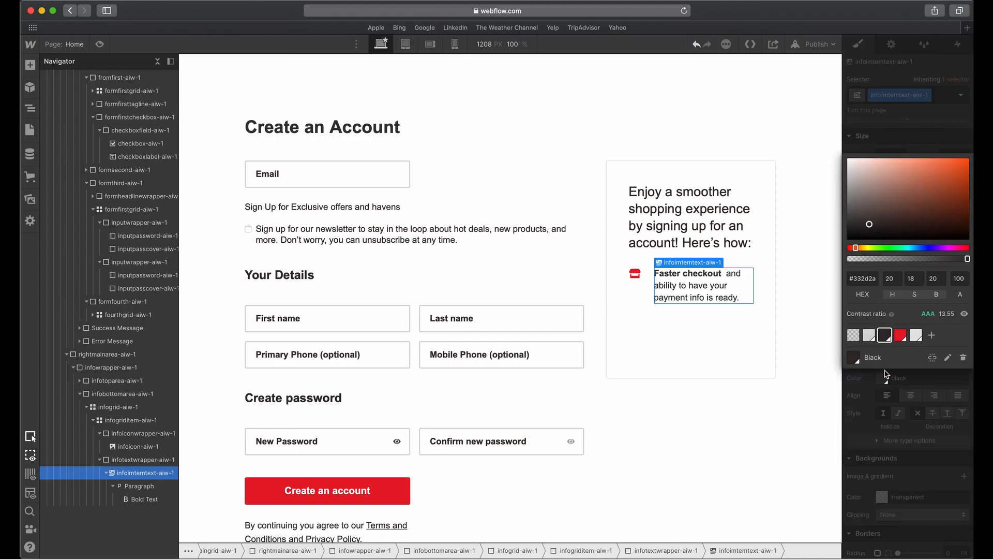
Check the store icon's size in Adobe XD and set infoicon-aiw-1's height to 22 px in Webflow.
left_click(647, 287)
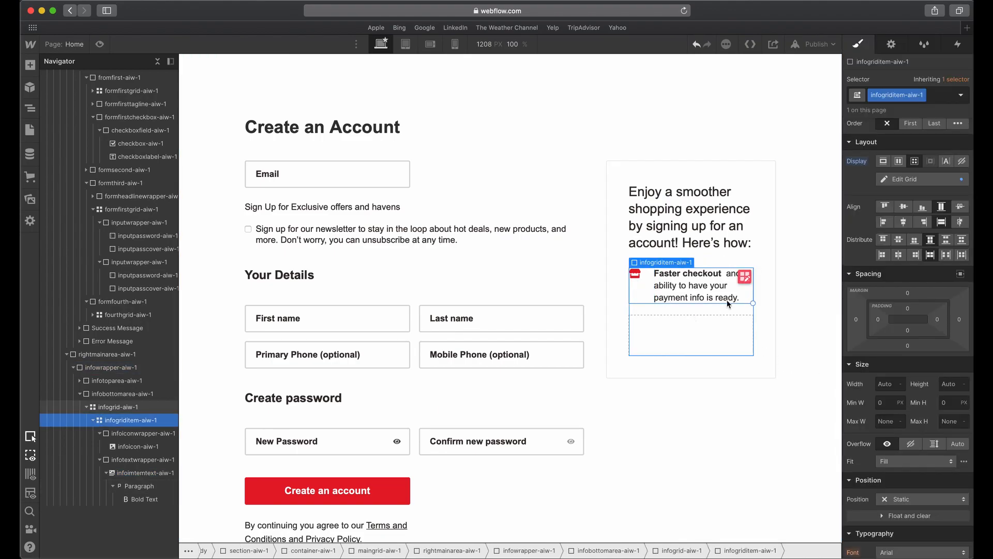
key("ctrl+Up")
left_click(436, 417)
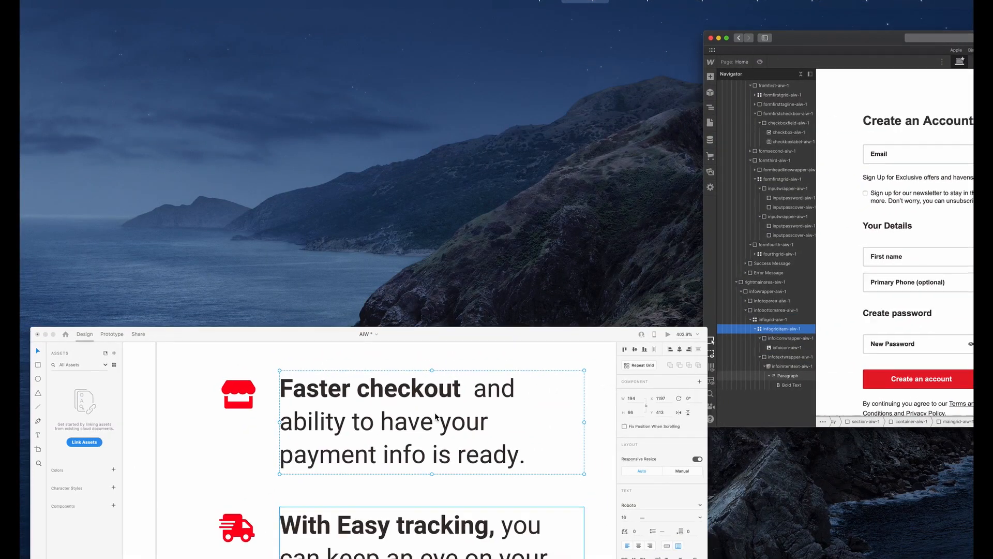
left_click(334, 101)
scroll(362, 182, "down", 3)
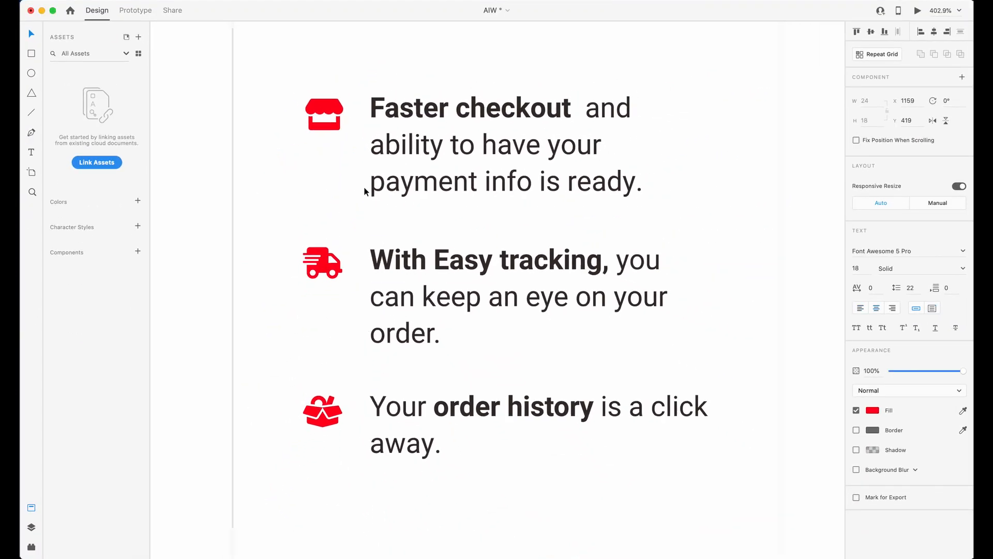
key("ctrl+Up")
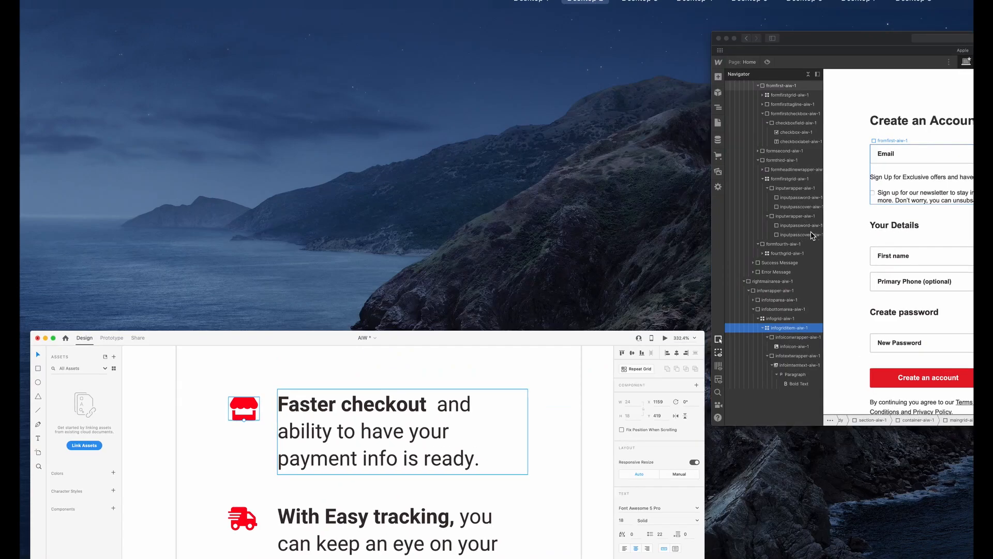
left_click(701, 286)
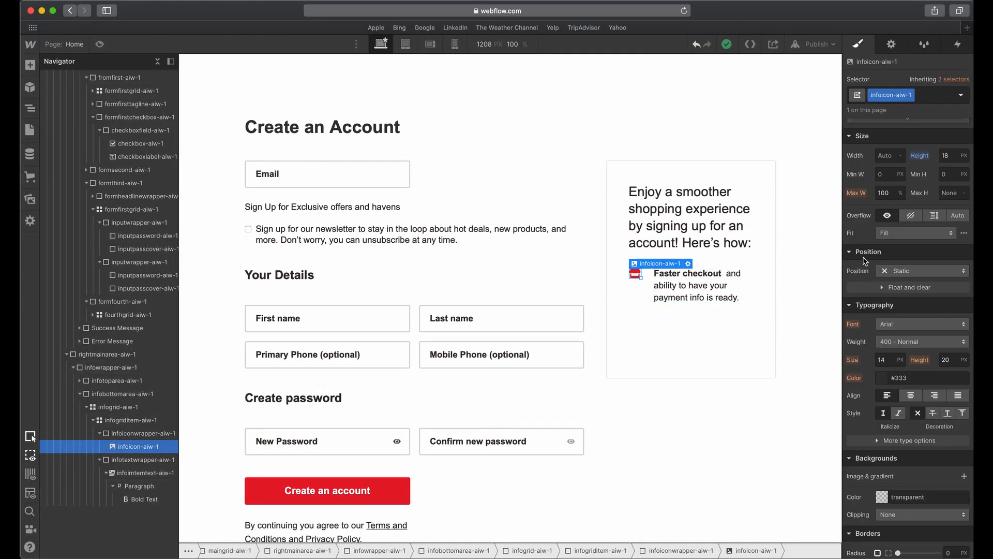
type("22")
key("Tab")
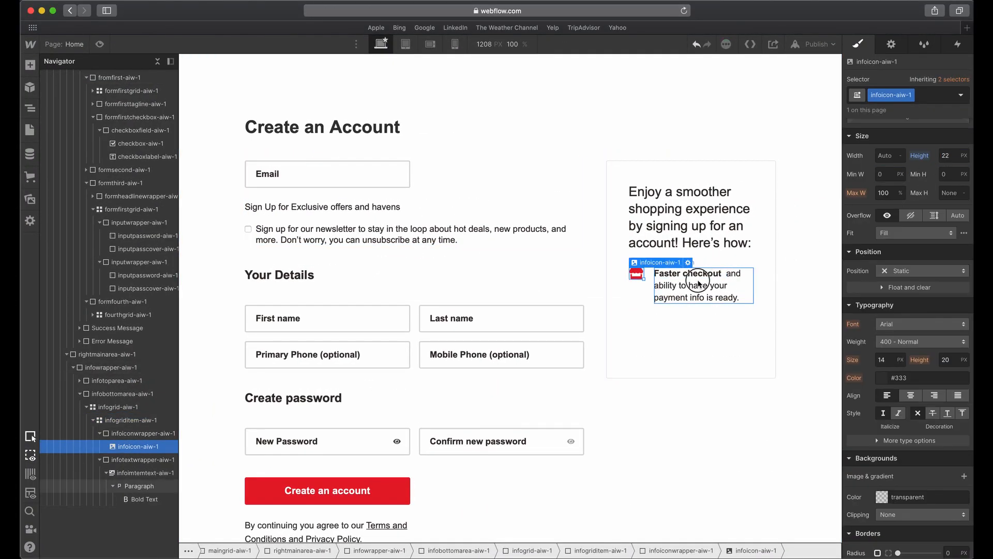
Compare the icon's alignment with Adobe XD and give infoiconwrapper-aiw-1 a top padding of 2 px in Webflow.
left_click(700, 282)
left_click(695, 366)
key("ctrl+Up")
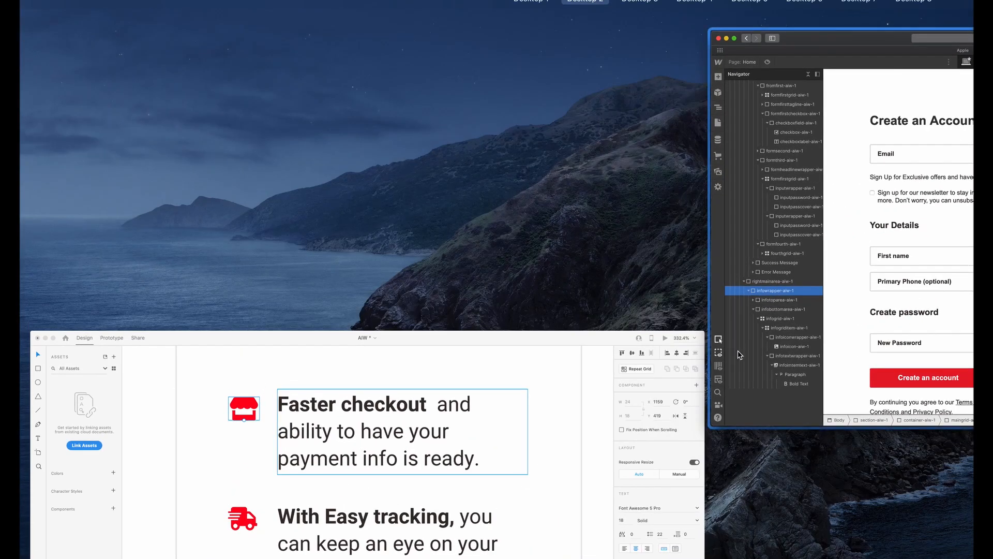
left_click(566, 415)
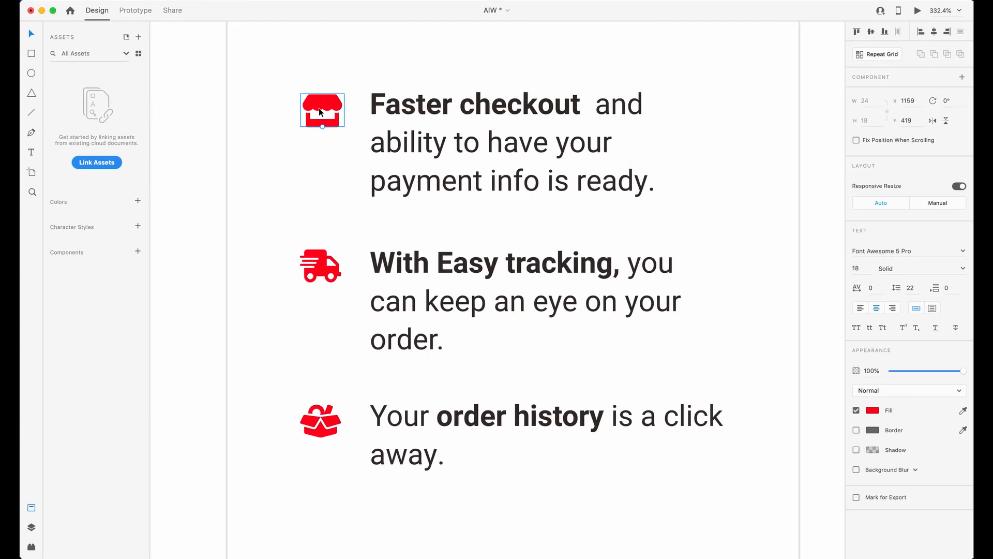
key("ctrl+Up")
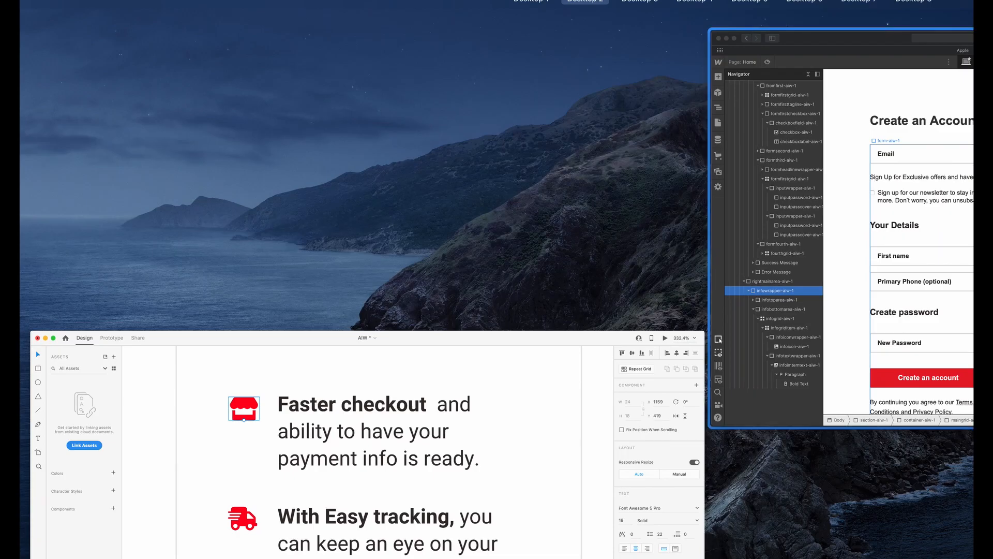
left_click(746, 184)
left_click(639, 287)
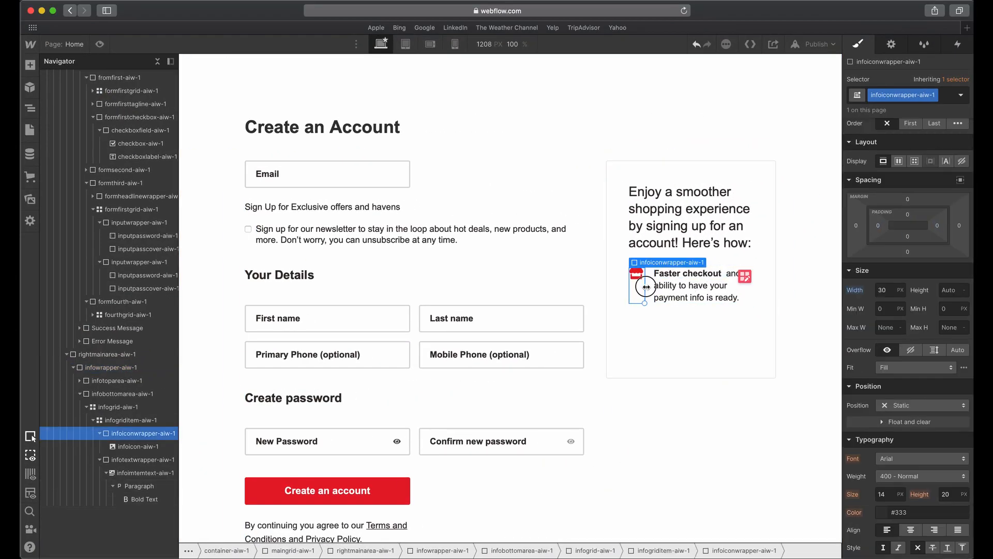
key("ctrl+Up")
left_click(828, 267)
left_click_drag(908, 214, 908, 218)
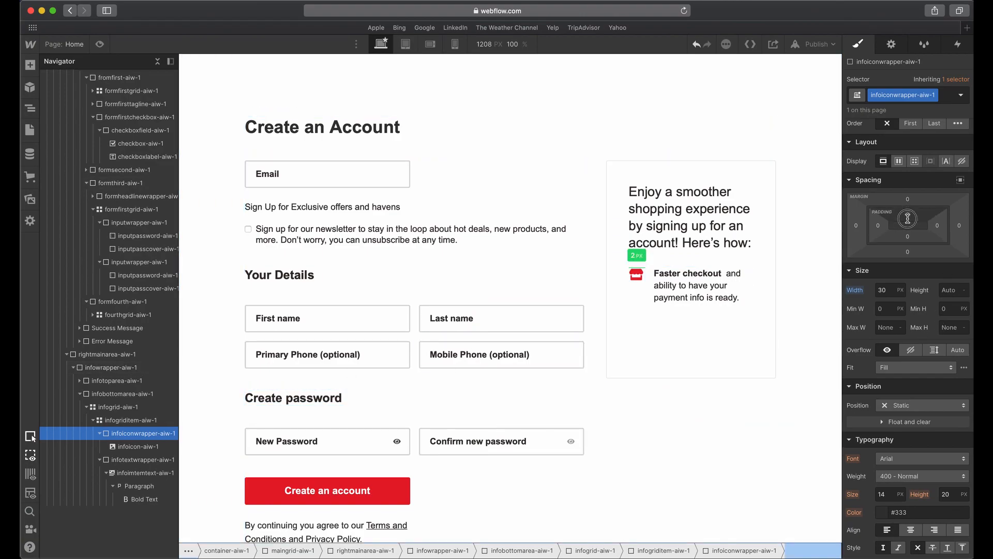
left_click(696, 297)
left_click(649, 292)
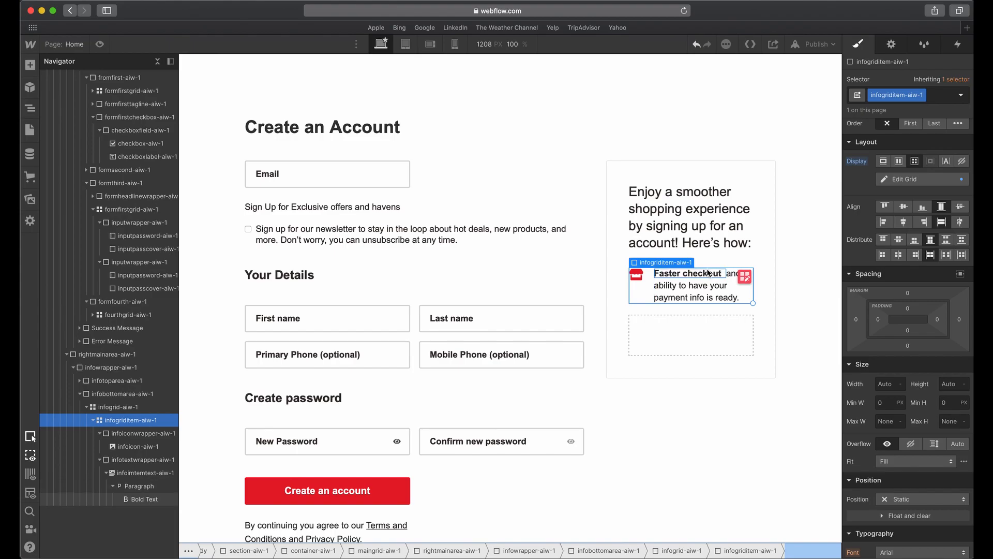
Check the benefit list in Adobe XD and duplicate infogriditem-aiw-1 twice in Webflow.
key("ctrl+Up")
left_click(526, 445)
scroll(526, 248, "down", 2)
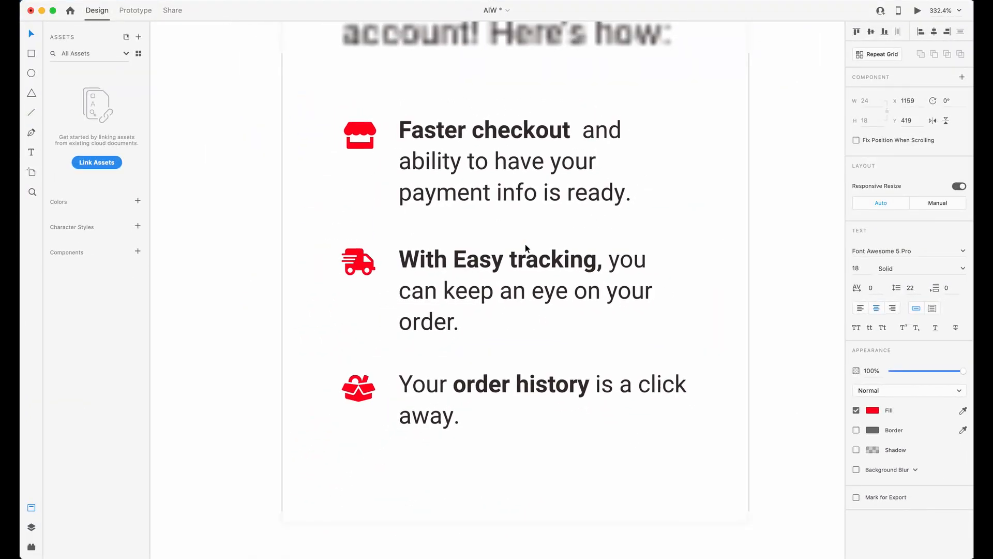
left_click(446, 151)
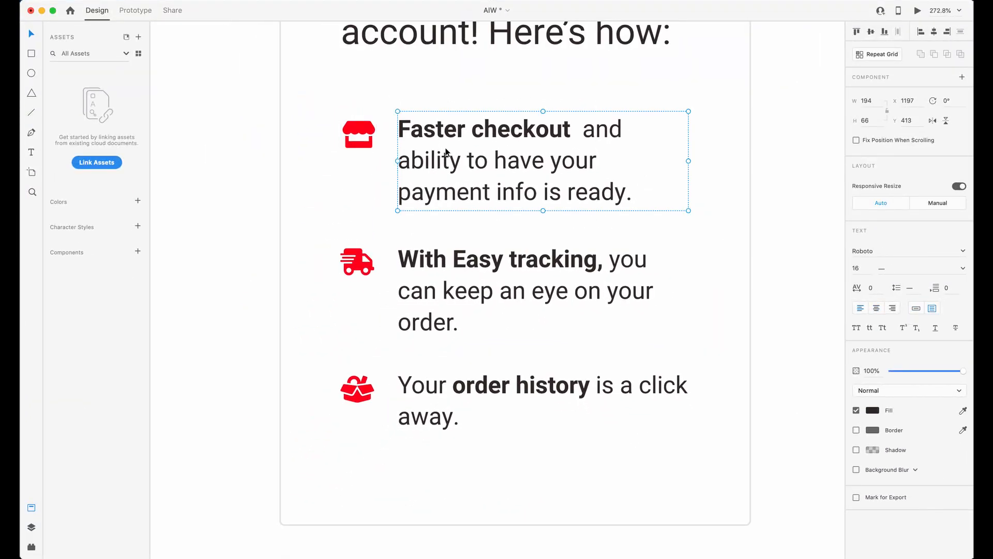
key("ctrl+Up")
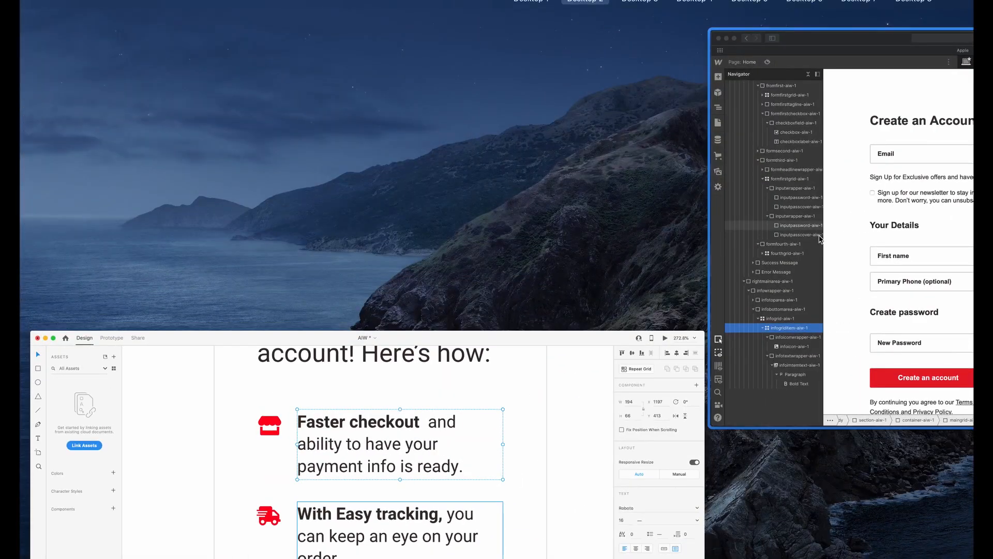
left_click(820, 237)
left_click(642, 296)
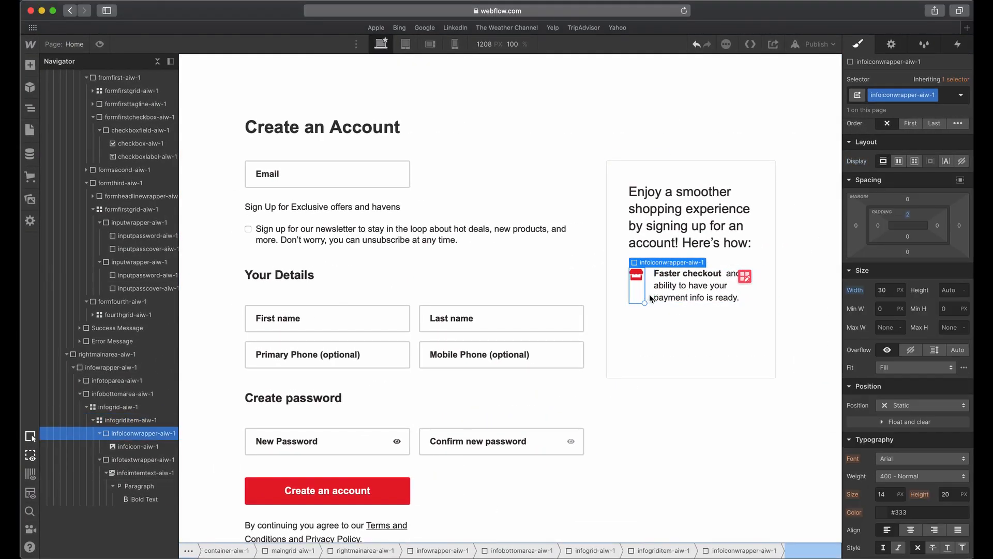
left_click(650, 295)
key("super+d")
key("super+d")
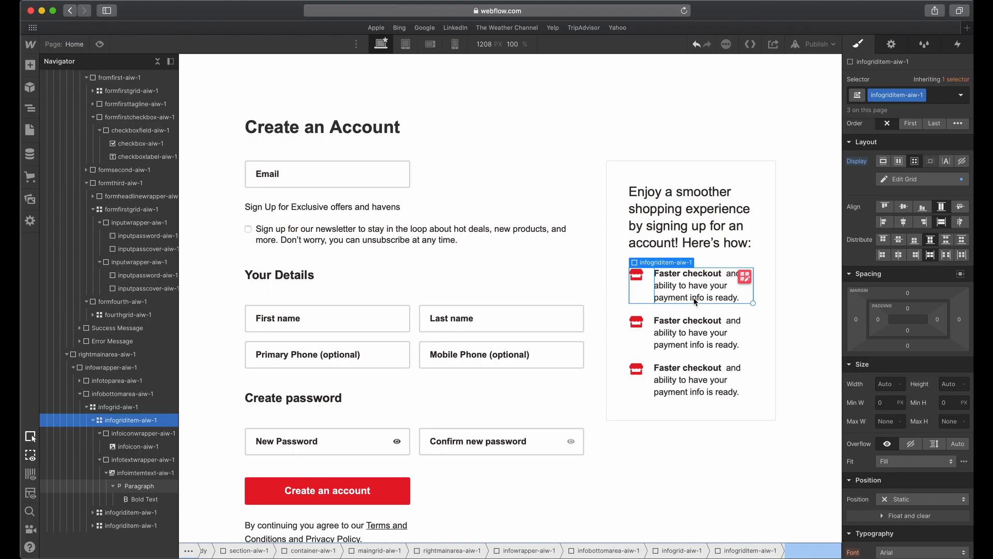
Replace the second item's text with "With Easy tracking, you can keep an eye on your order." copied from Adobe XD and remove its bold formatting.
key("ctrl+Up")
left_click(517, 397)
double_click(492, 319)
key("super+a")
key("super+c")
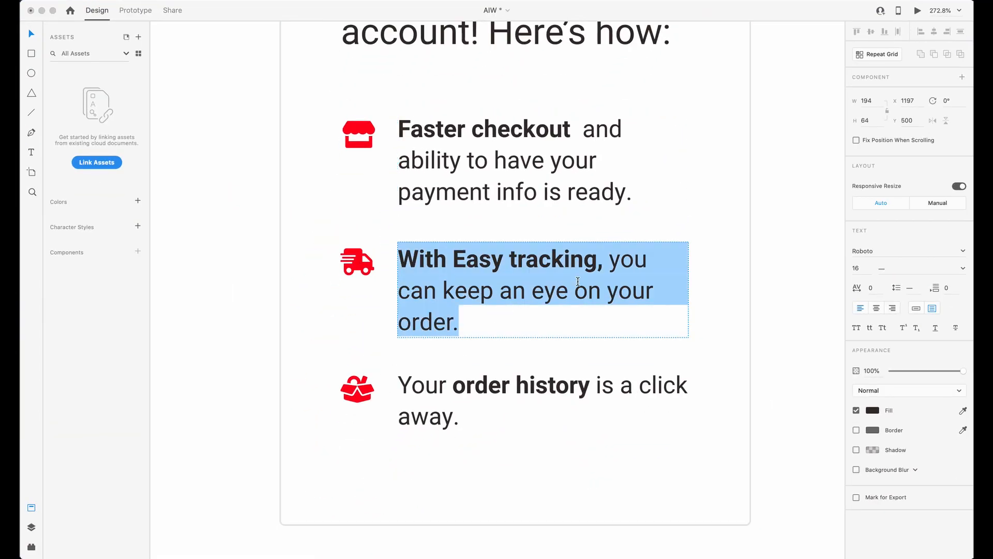
key("ctrl+Up")
left_click(719, 333)
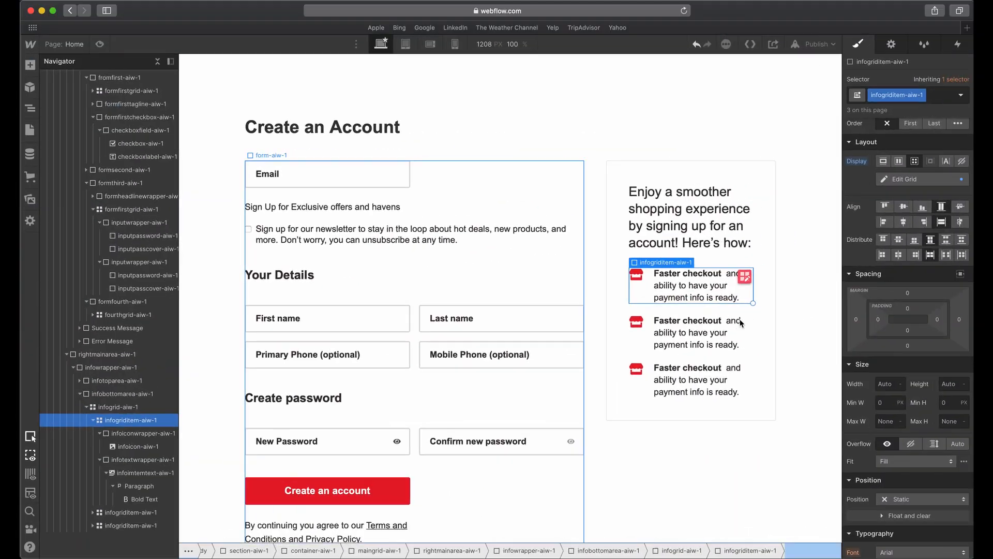
double_click(718, 332)
key("super+a")
key("super+v")
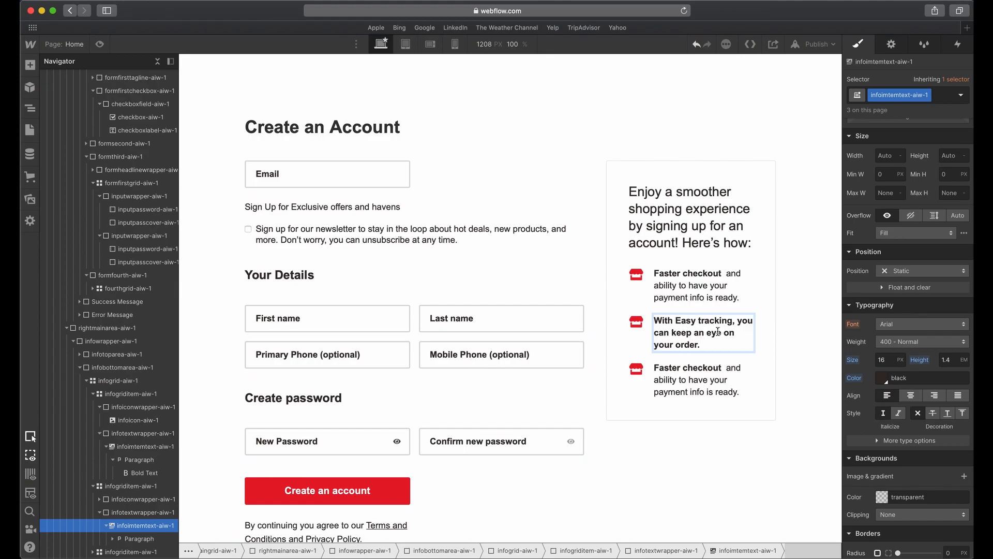
triple_click(710, 333)
left_click(610, 302)
left_click(703, 332)
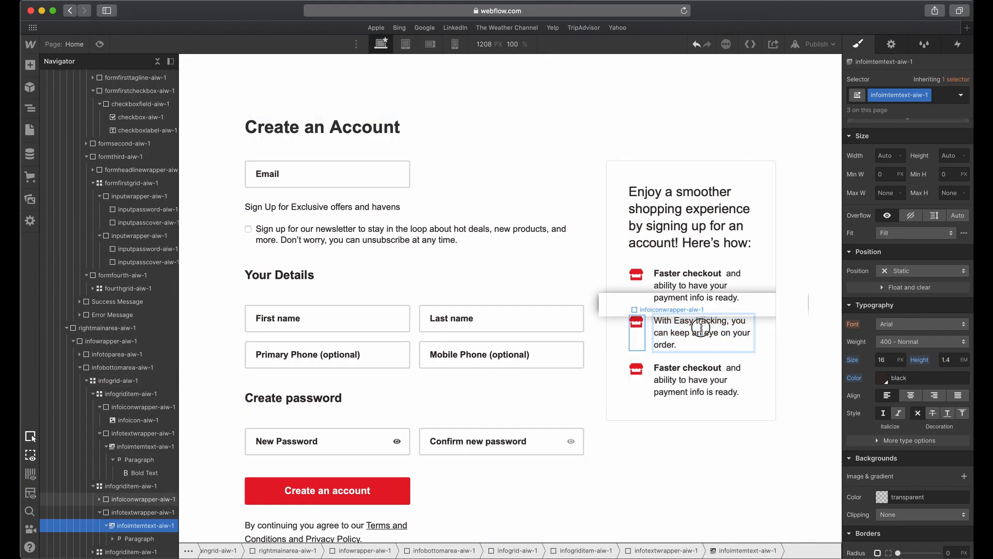
left_click_drag(727, 321, 650, 321)
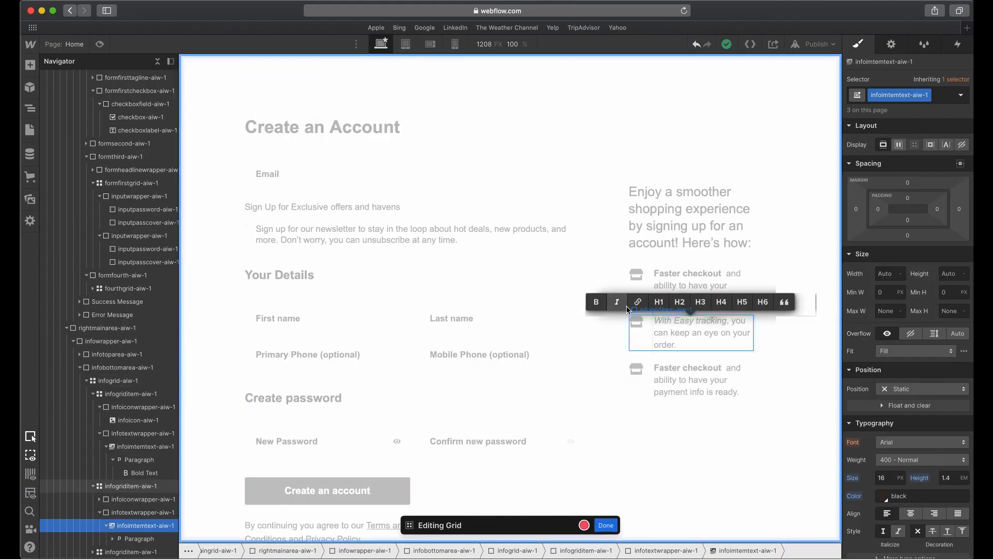
left_click(621, 302)
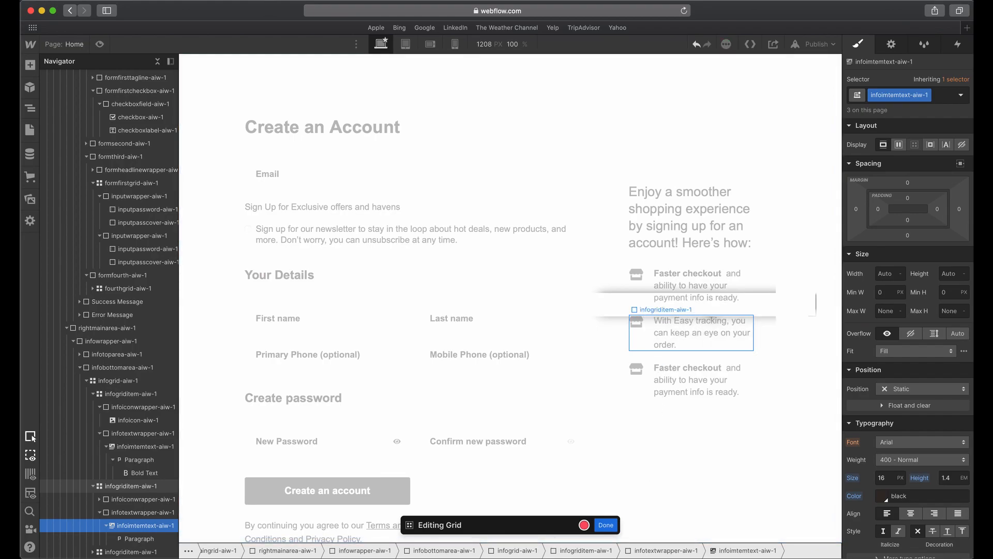
left_click(606, 524)
Make "With Easy tracking," bold in the second benefit item's text.
double_click(665, 324)
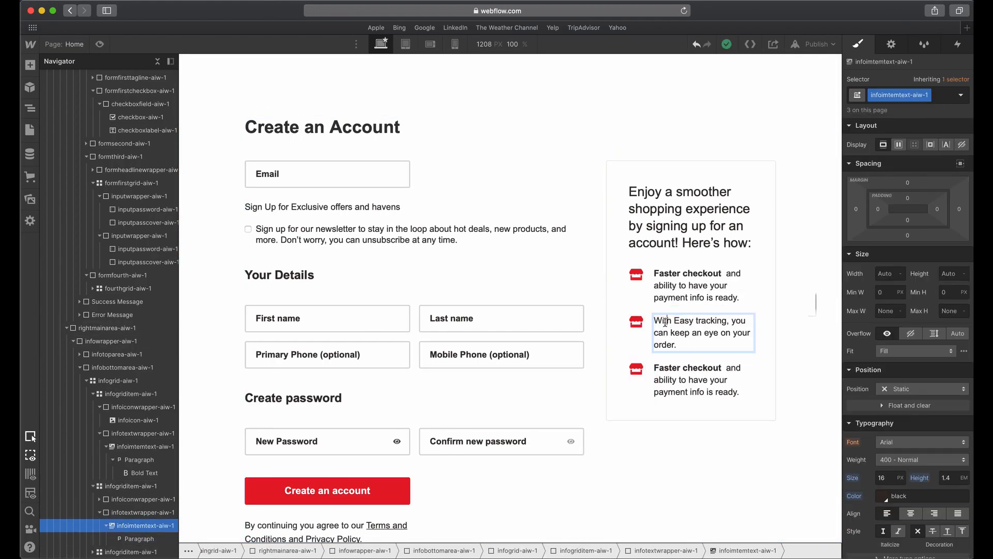
left_click_drag(664, 322, 691, 322)
left_click(569, 302)
left_click(702, 359)
Export the second and third benefit items' icons, shipping-fast and box-full, from Adobe XD as PNG for web.
key("ctrl+Up")
left_click(391, 396)
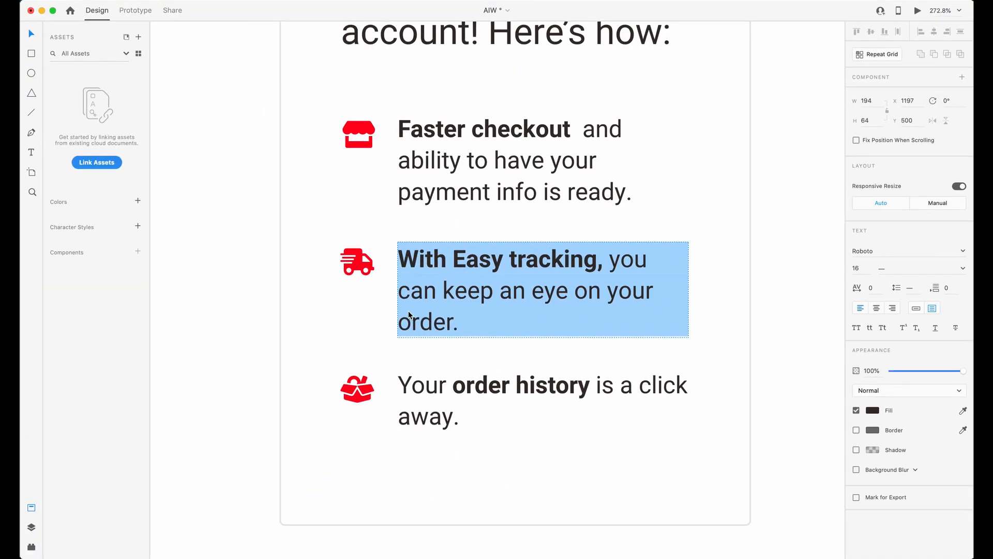
left_click(361, 263)
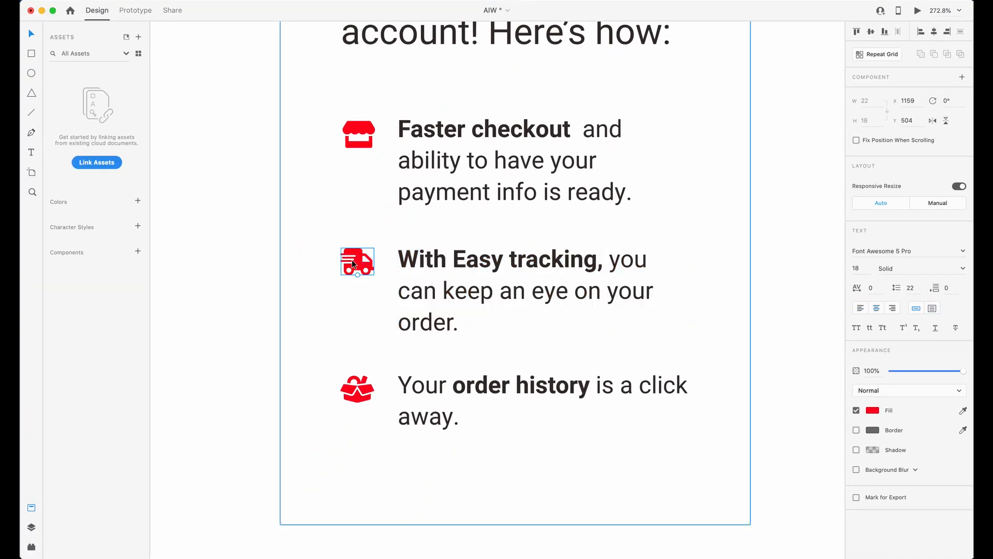
key("super+e")
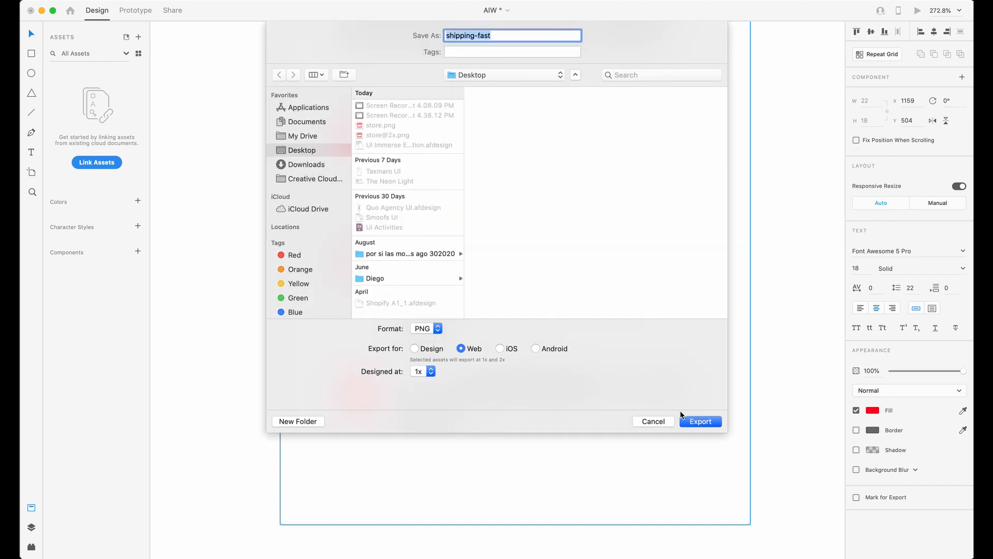
left_click(689, 423)
left_click(361, 388)
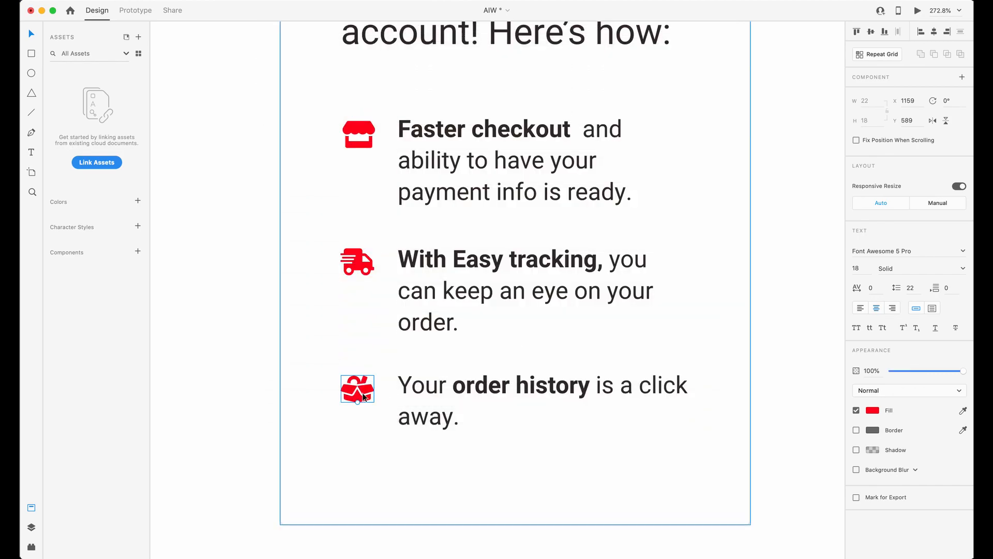
key("super+e")
left_click(709, 422)
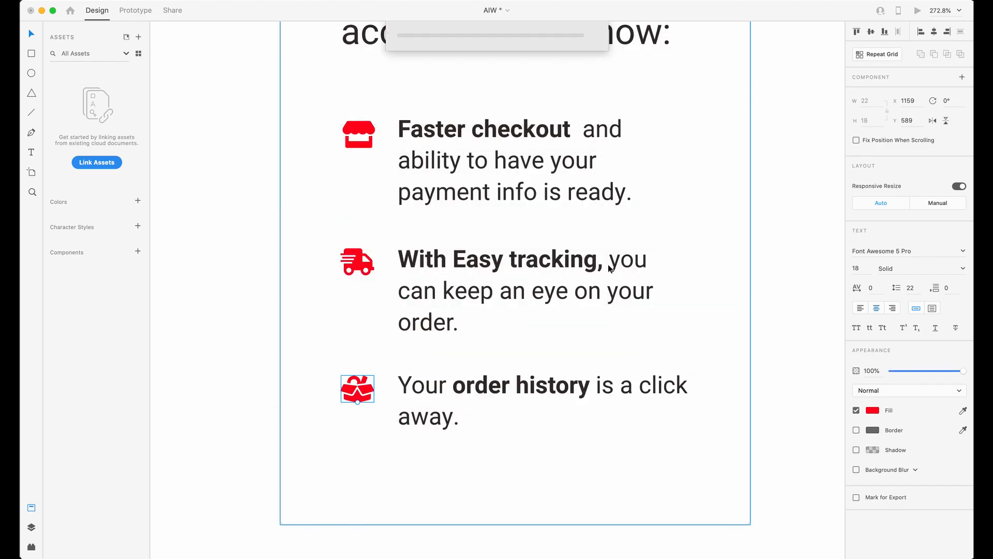
Replace the third benefit item's text in Webflow with "Your order history is a click away." copied from Adobe XD and remove its bold formatting.
key("ctrl+Up")
left_click(605, 421)
left_click(500, 385)
double_click(500, 388)
key("super+c")
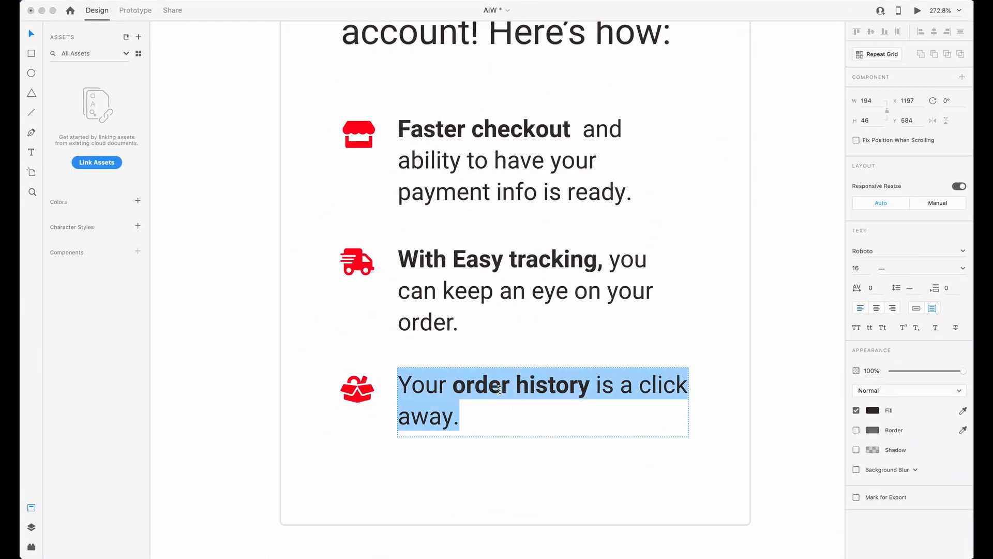
key("ctrl+Up")
left_click(758, 290)
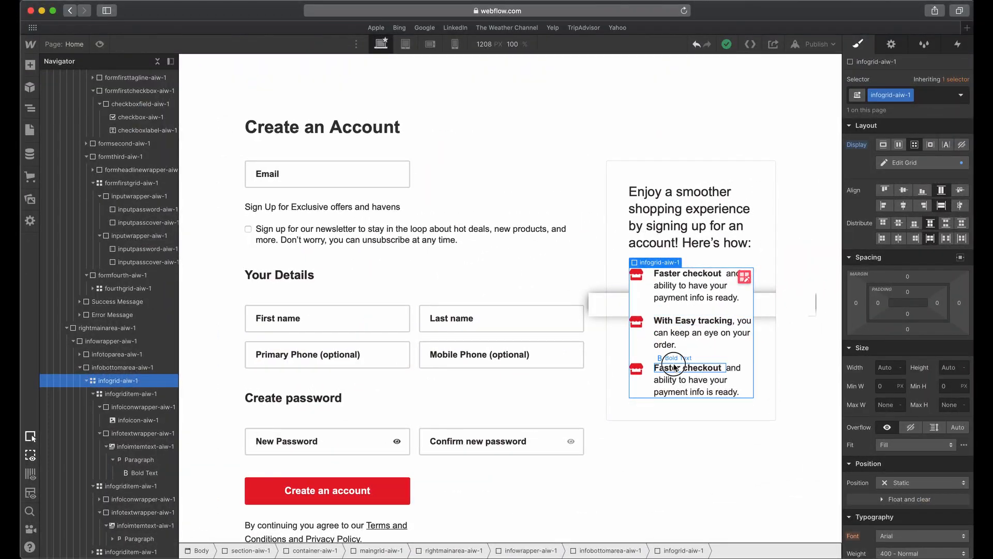
double_click(689, 373)
key("super+v")
key("shift+Up")
key("shift+Up")
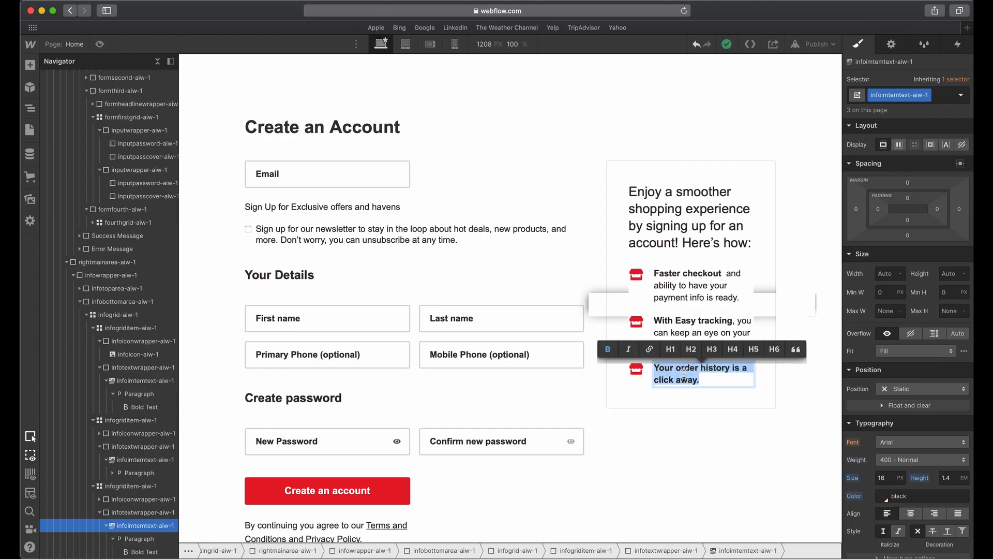
left_click(609, 353)
Make "order history" bold in the third benefit item's text.
left_click(733, 391)
double_click(695, 372)
left_click_drag(694, 371, 707, 369)
key("super+b")
key("Escape")
left_click(629, 371)
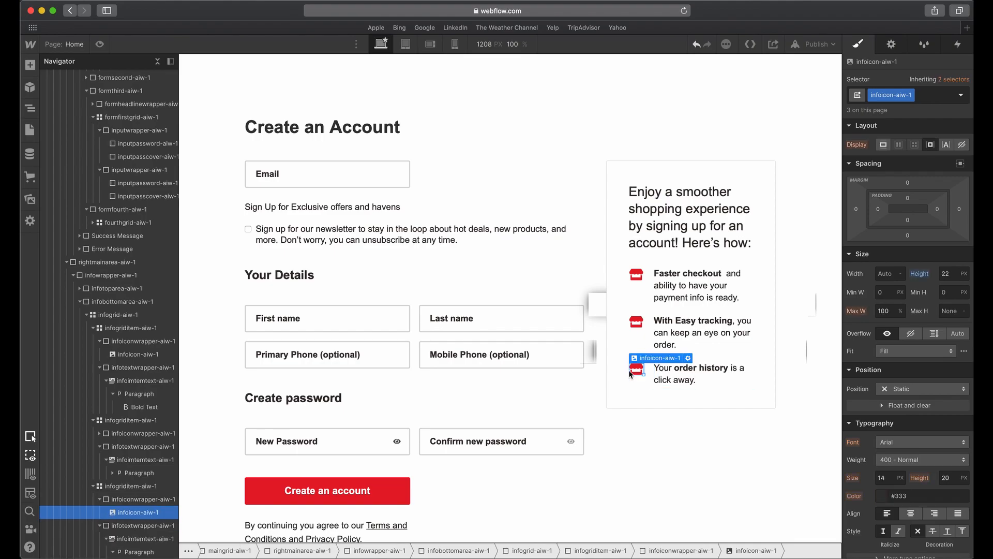
double_click(641, 370)
left_click(713, 227)
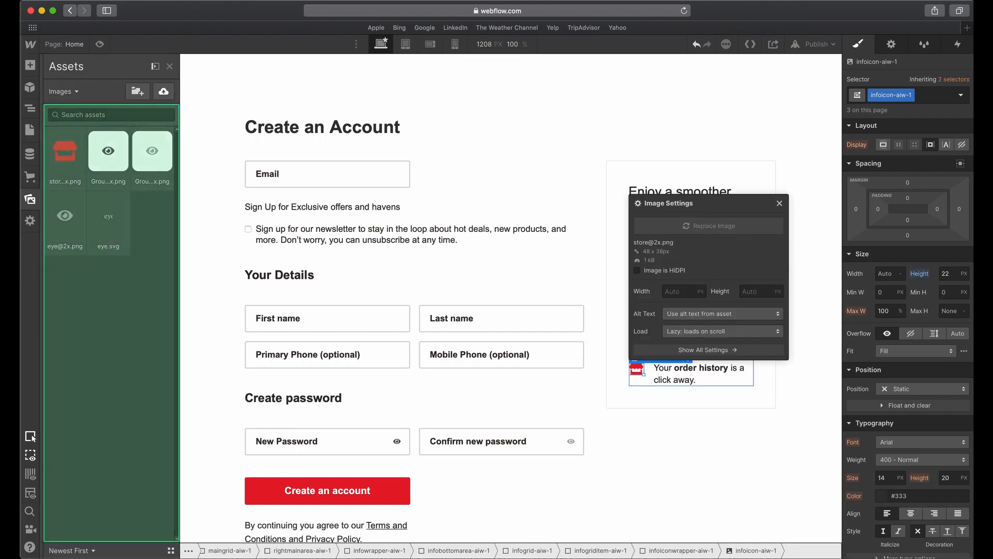
left_click_drag(318, 315, 158, 297)
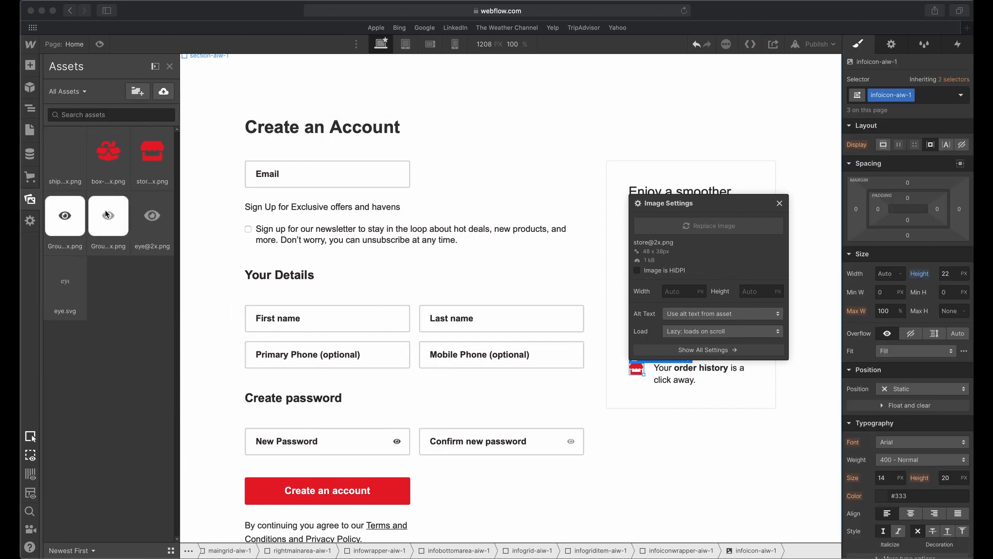
left_click(108, 187)
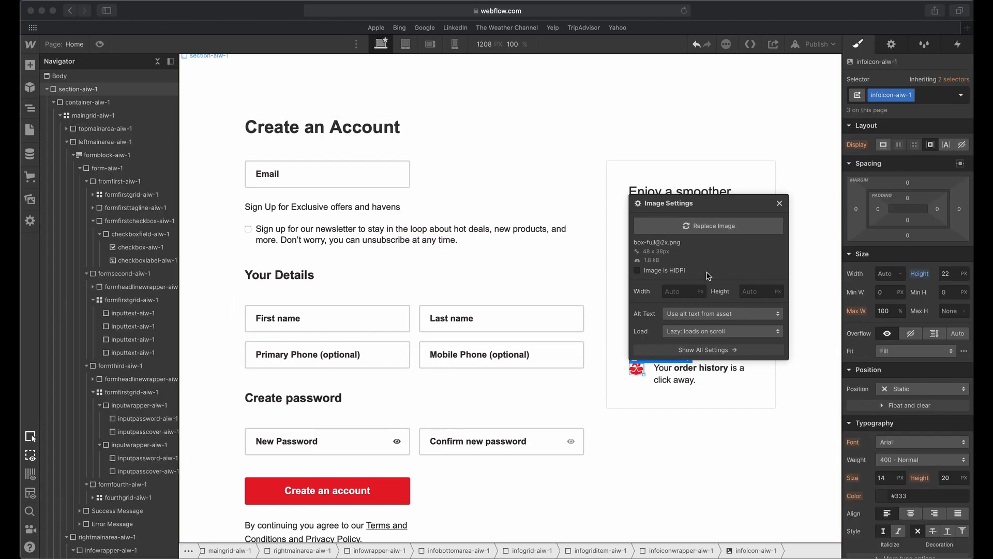
left_click(537, 360)
left_click(622, 315)
double_click(636, 322)
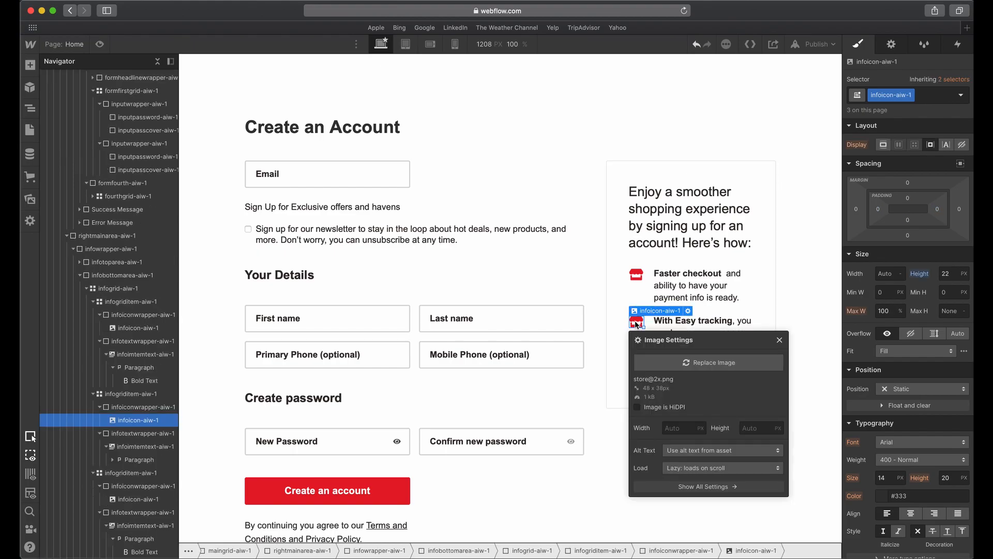
left_click(709, 362)
left_click(64, 151)
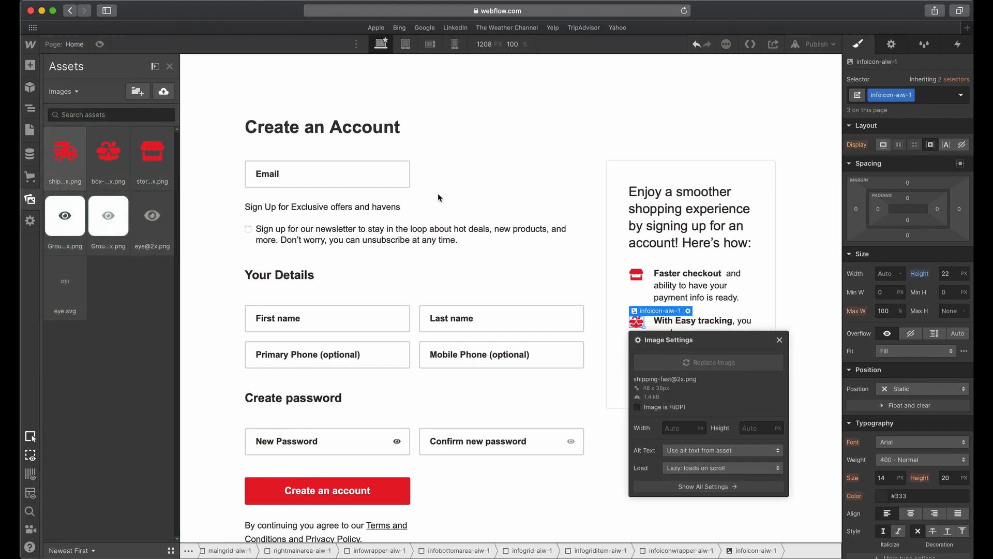
left_click(643, 282)
left_click(715, 432)
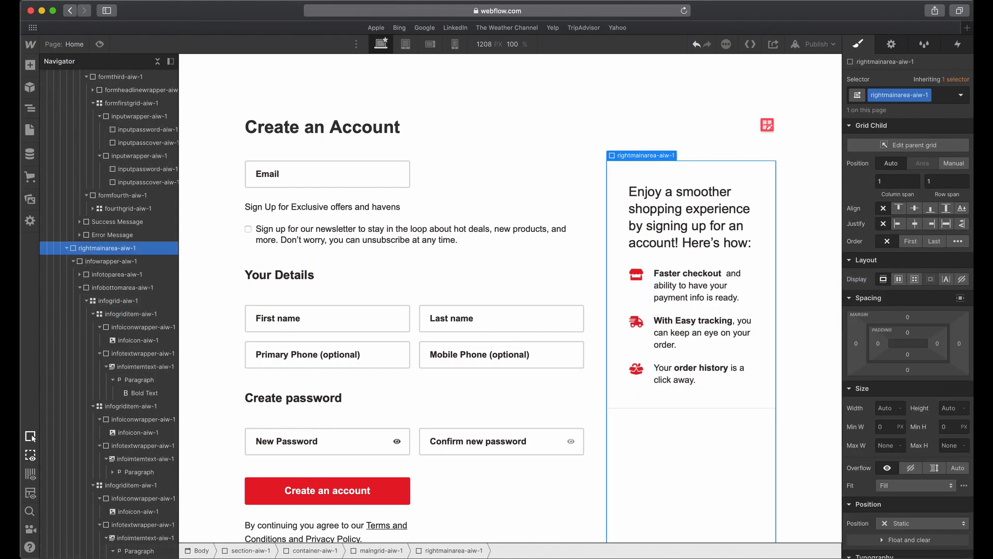
Review the benefits card and the whole Create an account artboard in Adobe XD.
key("ctrl+Up")
left_click(581, 401)
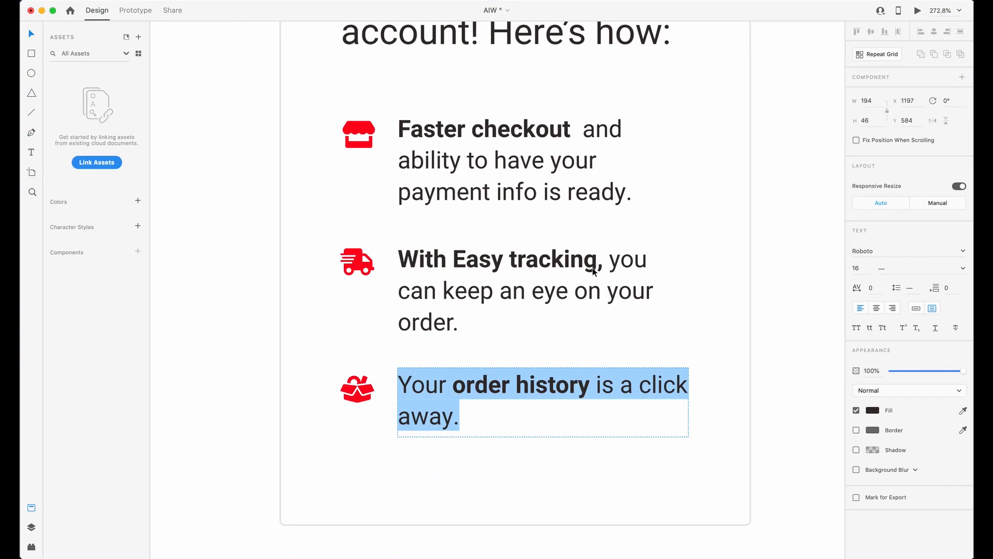
key("Escape")
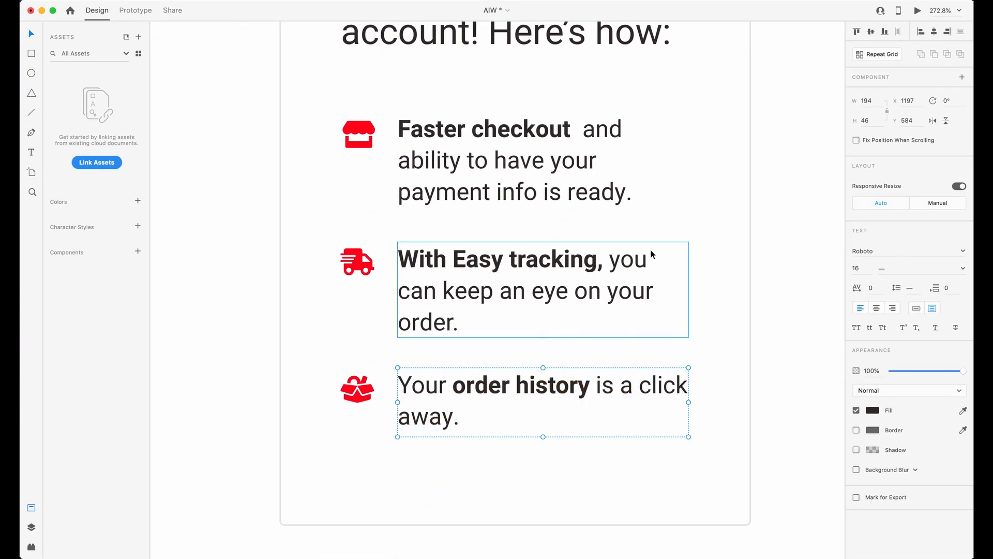
key("Escape")
scroll(383, 278, "down", 6)
scroll(375, 277, "up", 3)
scroll(375, 280, "down", 4)
scroll(378, 278, "up", 3)
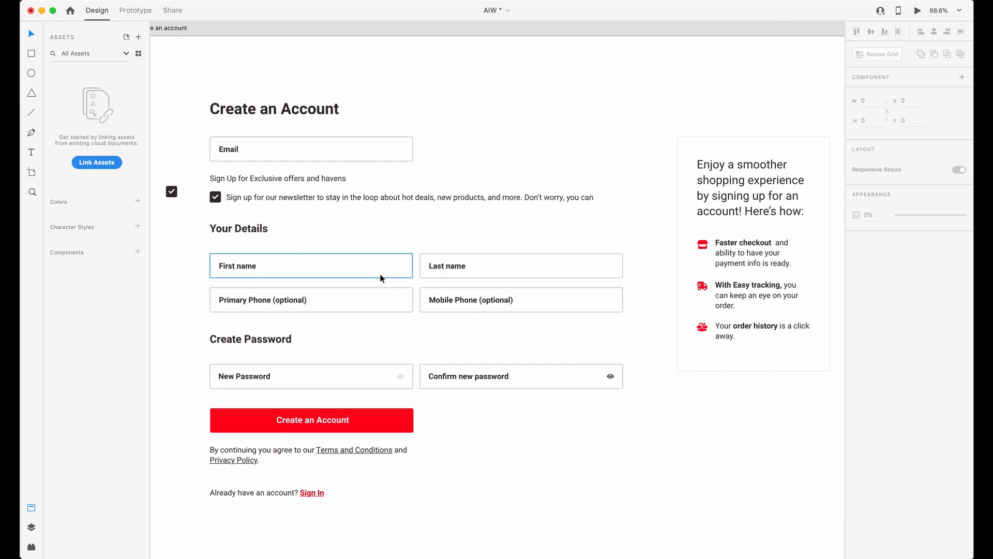
Check the desktop layout of the form and benefits card in Webflow against the Adobe XD design.
key("ctrl+Up")
left_click(825, 275)
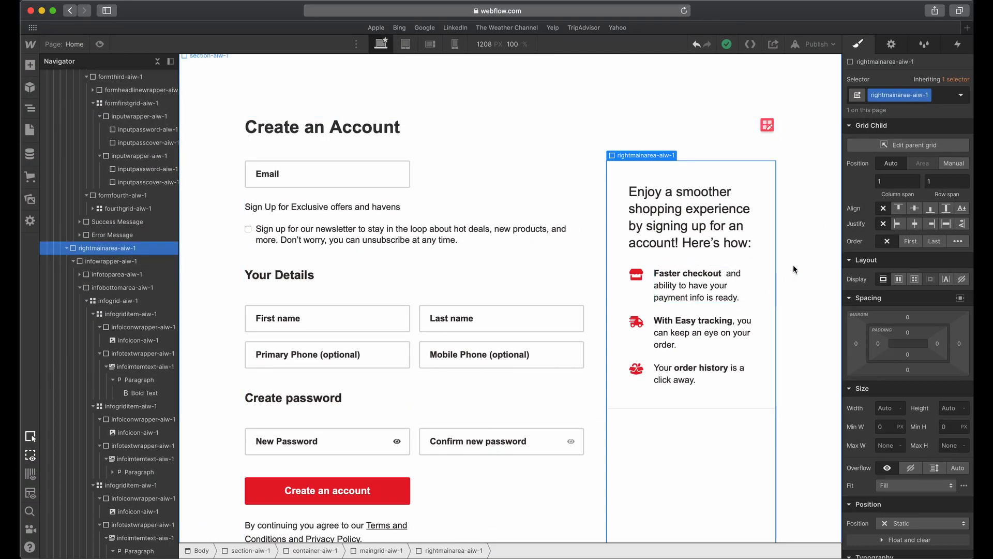
left_click(793, 265)
left_click(789, 318)
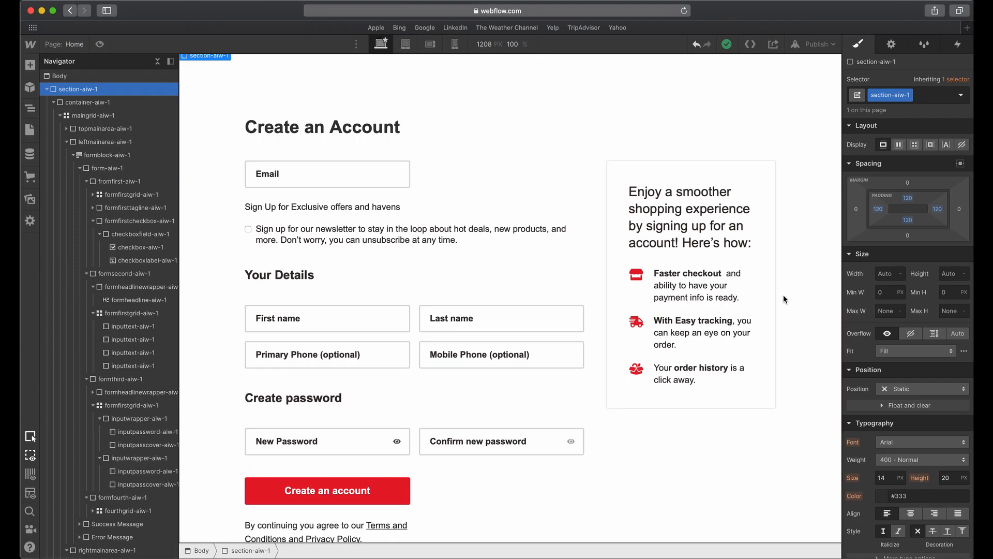
key("ctrl+Up")
left_click(756, 306)
left_click(756, 306)
left_click(480, 290)
scroll(480, 291, "down", 3)
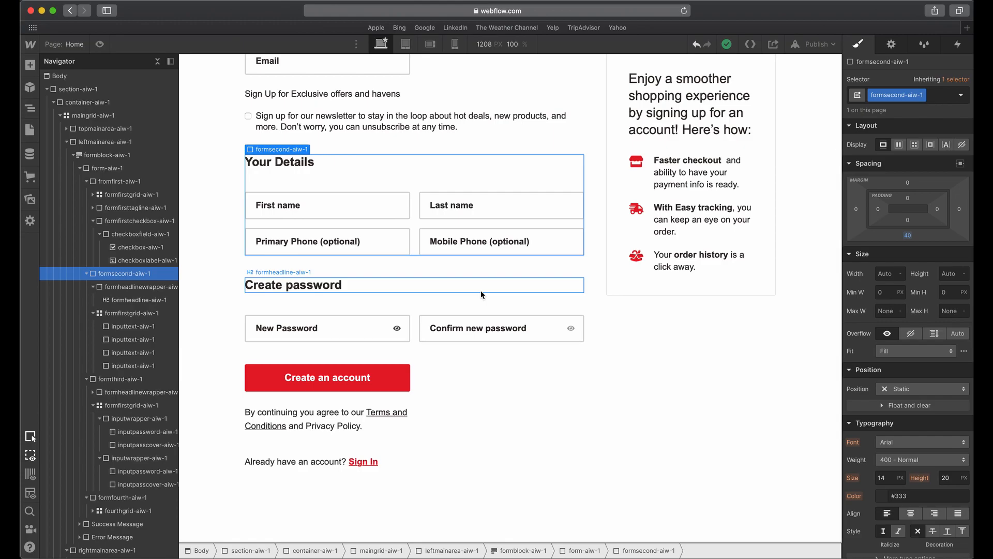
scroll(471, 190, "up", 3)
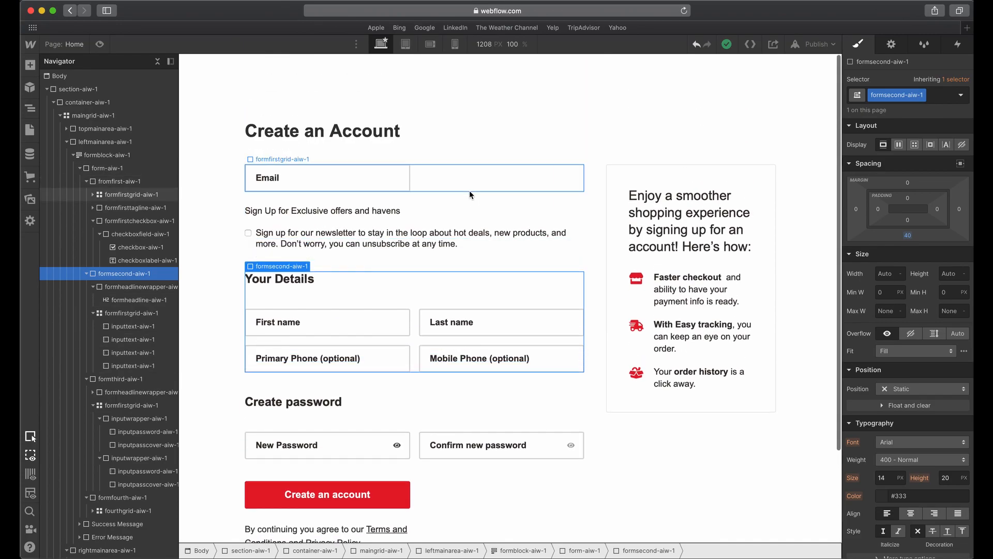
Set the padding of section-aiw-1 to 40 px on all four sides at the tablet breakpoint.
left_click(413, 52)
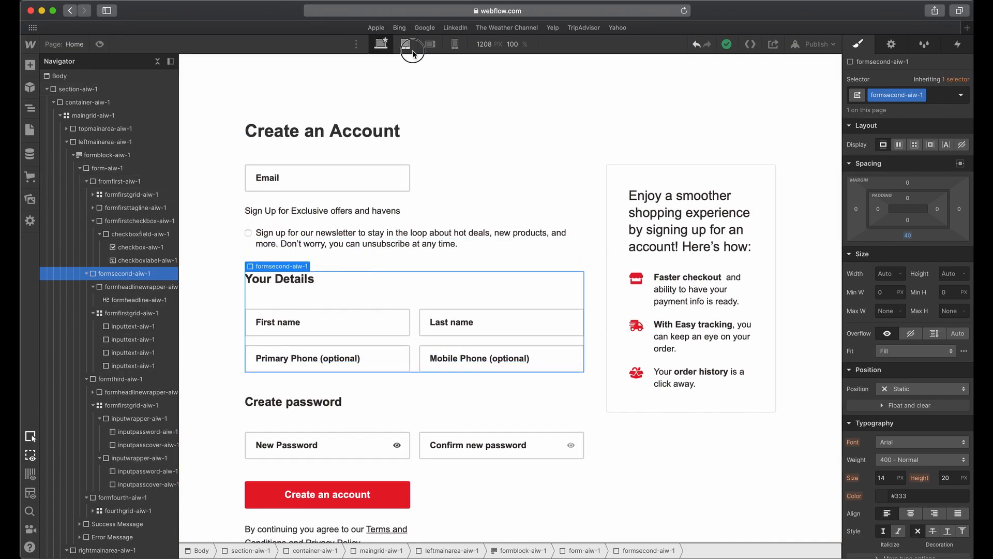
left_click(78, 89)
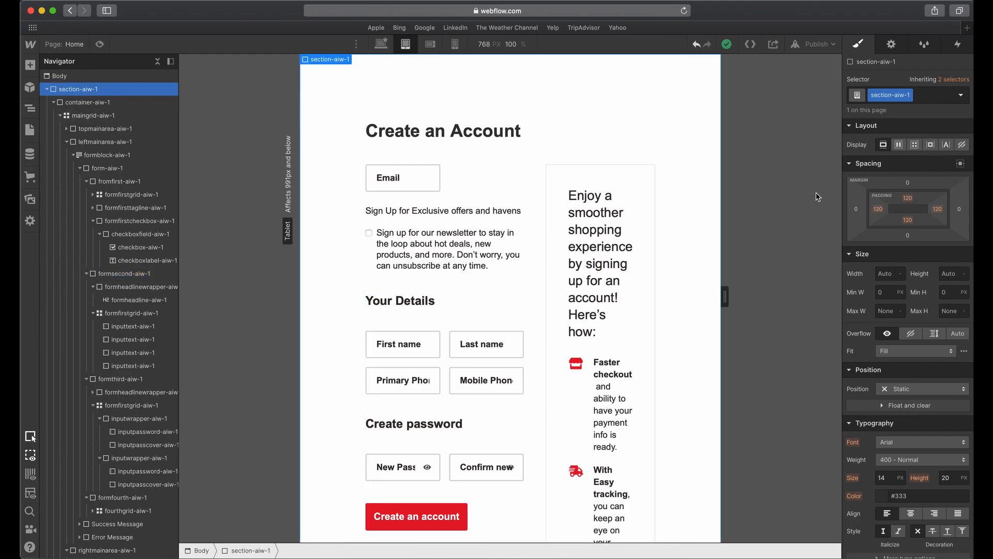
left_click(872, 208)
left_click_drag(872, 209, 836, 223)
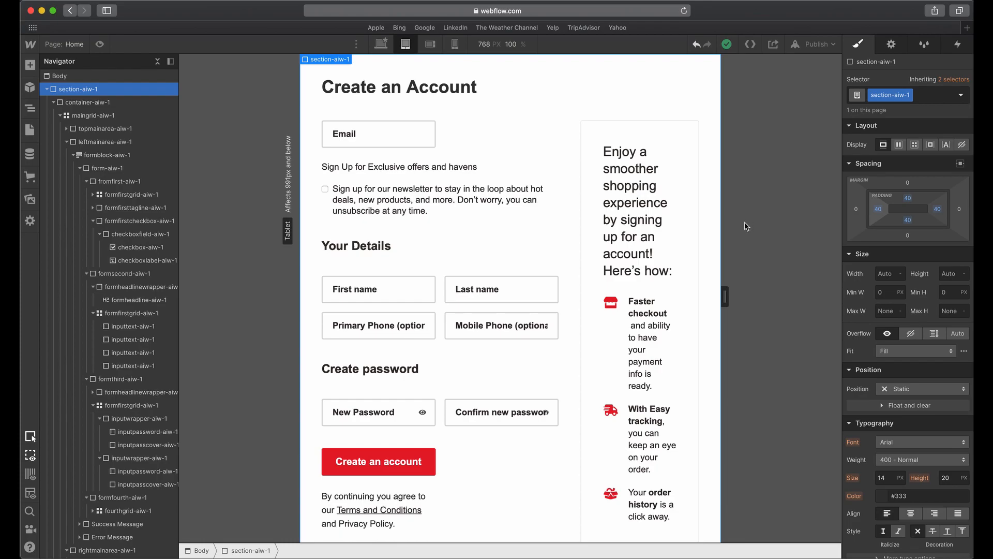
Inspect the tablet layout in Webflow and compare it with the iPhone artboard in Adobe XD.
left_click(626, 243)
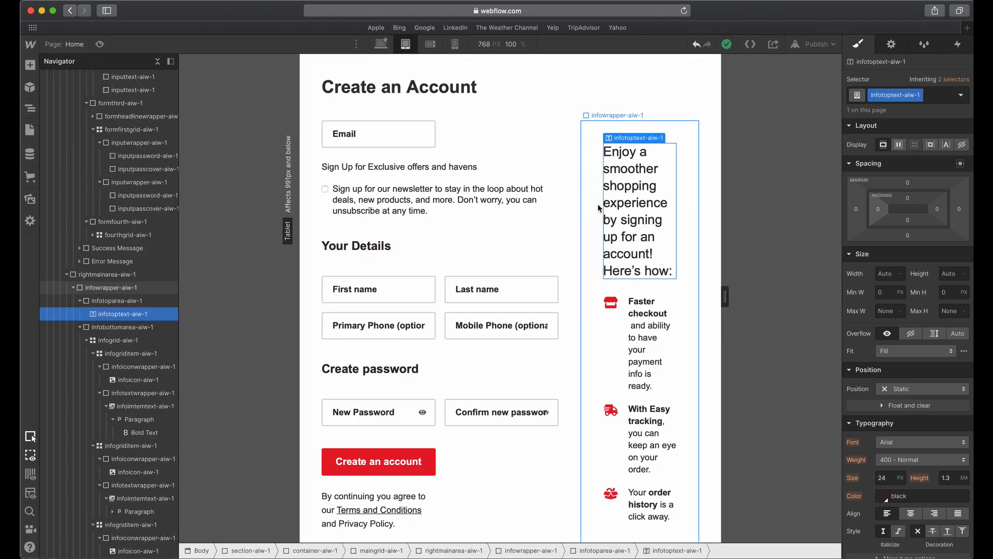
left_click(555, 200)
scroll(554, 202, "down", 3)
scroll(555, 201, "up", 3)
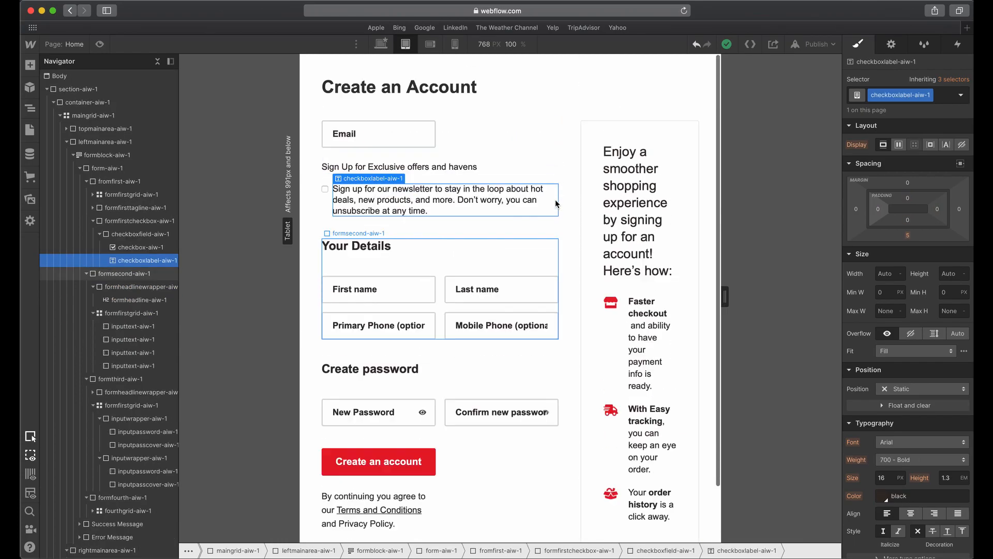
left_click(441, 160)
key("ctrl+Up")
left_click(543, 408)
scroll(543, 245, "down", 4)
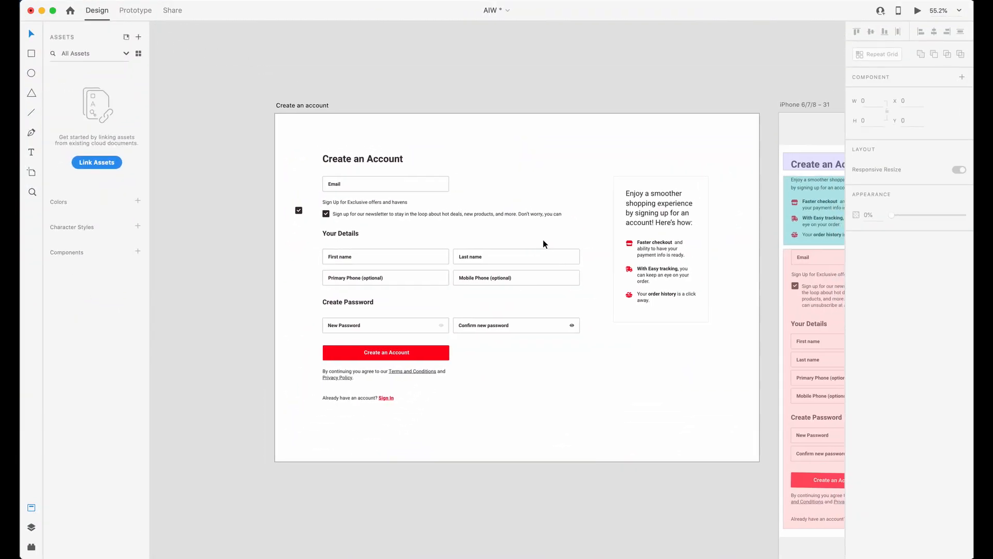
scroll(544, 244, "right", 5)
scroll(473, 237, "up", 3)
key("ctrl+Up")
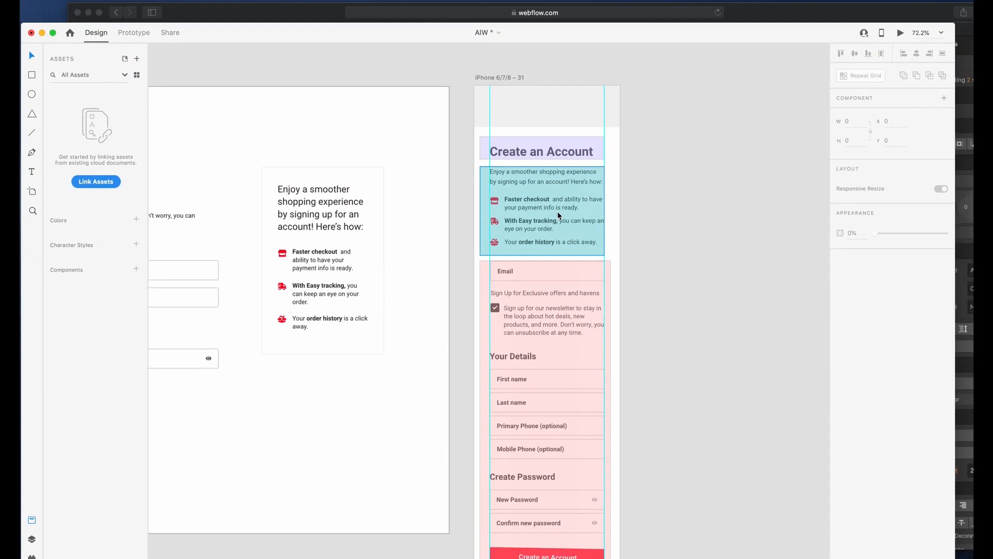
left_click(511, 244)
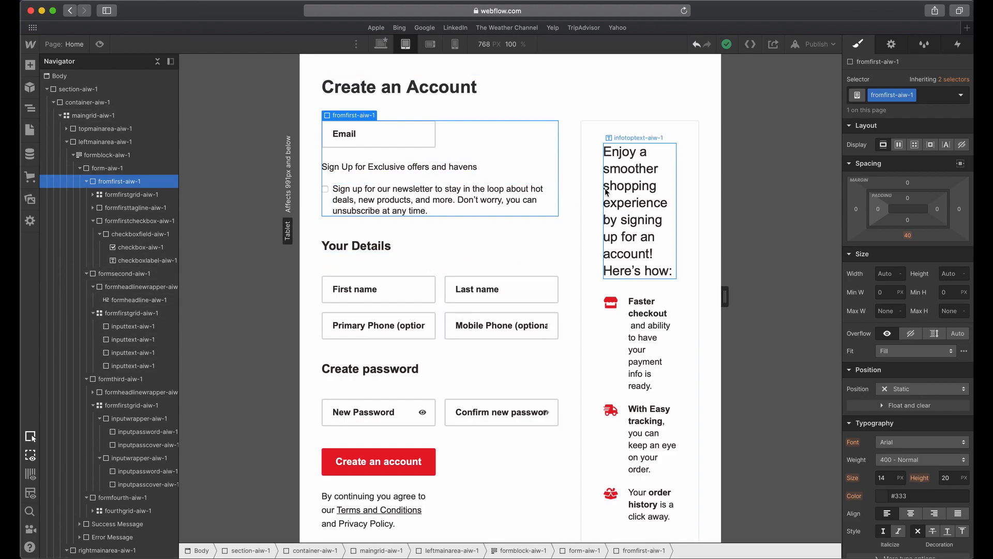
Widen the tablet preview to 844 px and reduce the font size of infotoptext-aiw-1 to less than 22 px.
mouse_move(725, 296)
left_mouse_down()
mouse_move(838, 297)
mouse_move(576, 310)
mouse_move(794, 316)
mouse_move(746, 324)
left_mouse_up()
left_click(622, 206)
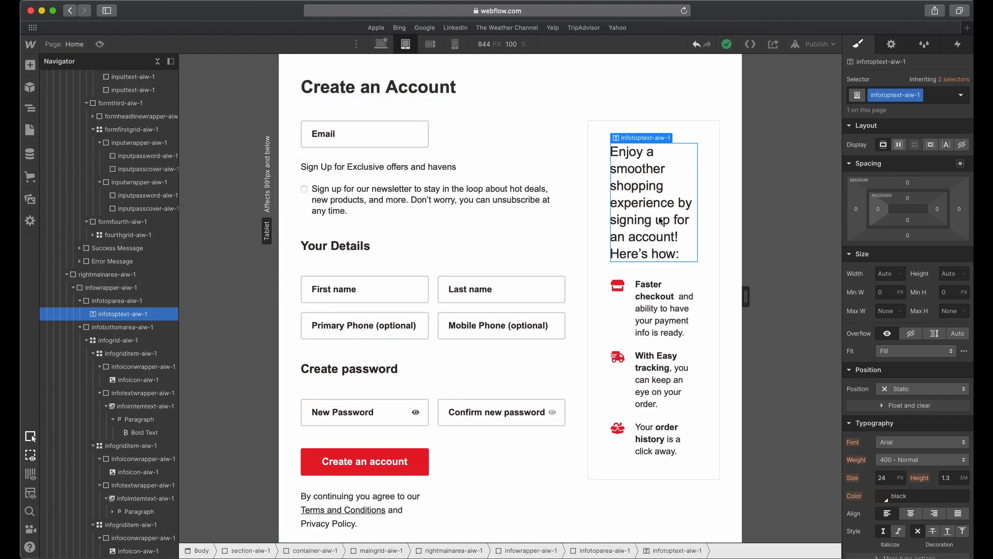
scroll(660, 222, "down", 1)
left_click(885, 477)
type("22")
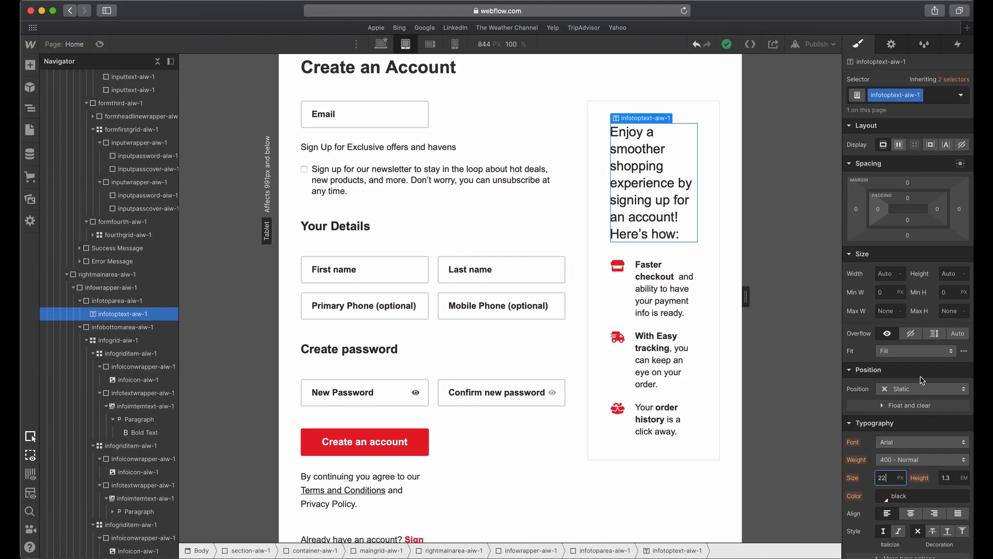
key("Tab")
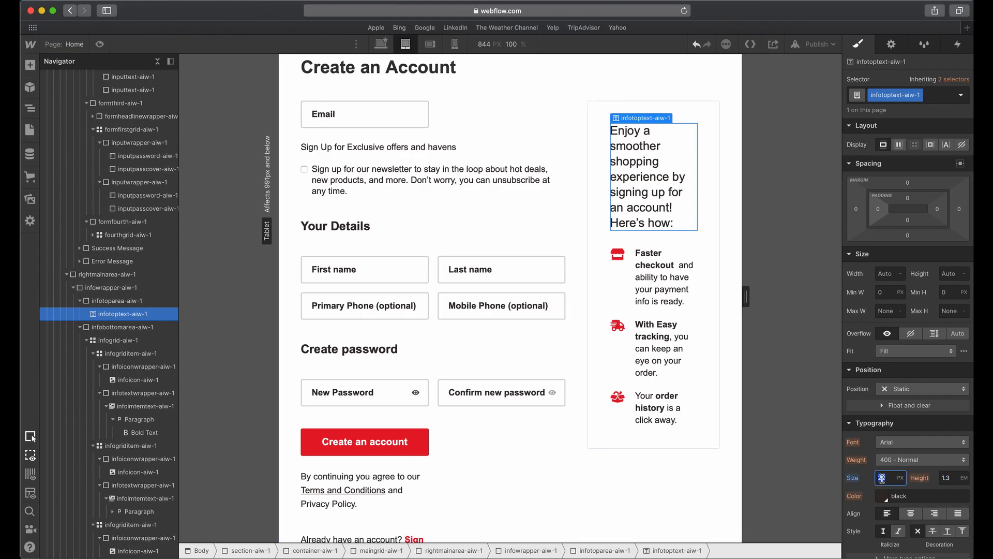
key("Tab")
Reduce the tablet padding of infowrapper-aiw-1 on all four sides and select the first benefit item's paragraph.
left_click(594, 152)
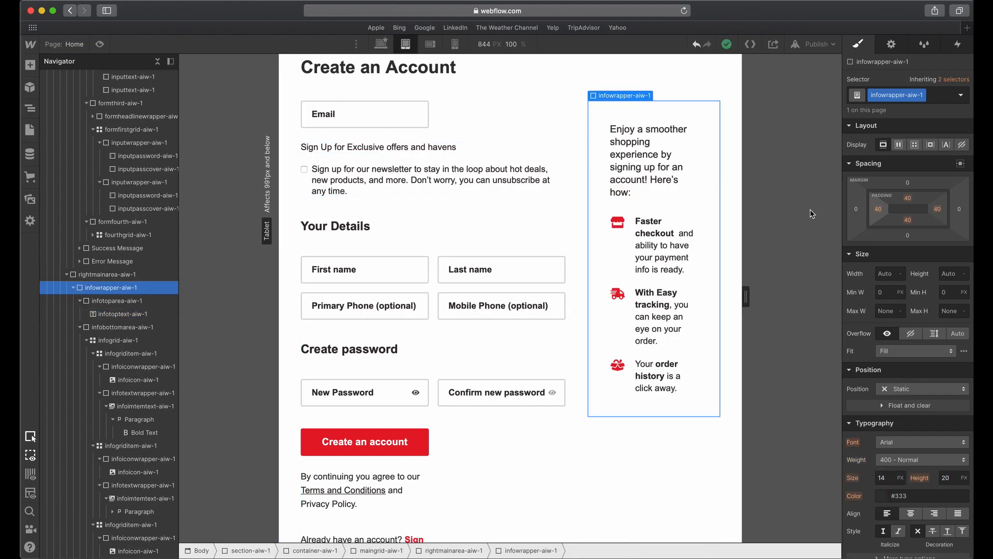
left_click_drag(881, 215, 872, 219)
left_click(613, 192)
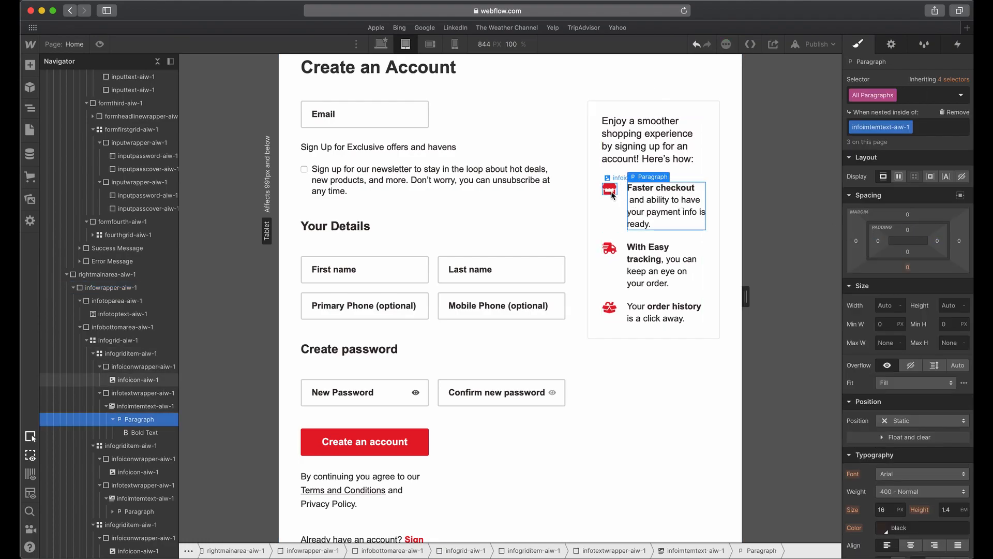
Inspect the sizing of infoiconwrapper-aiw-1 and check the grid gap of infogrid-aiw-1 at the desktop breakpoint.
left_click(620, 200)
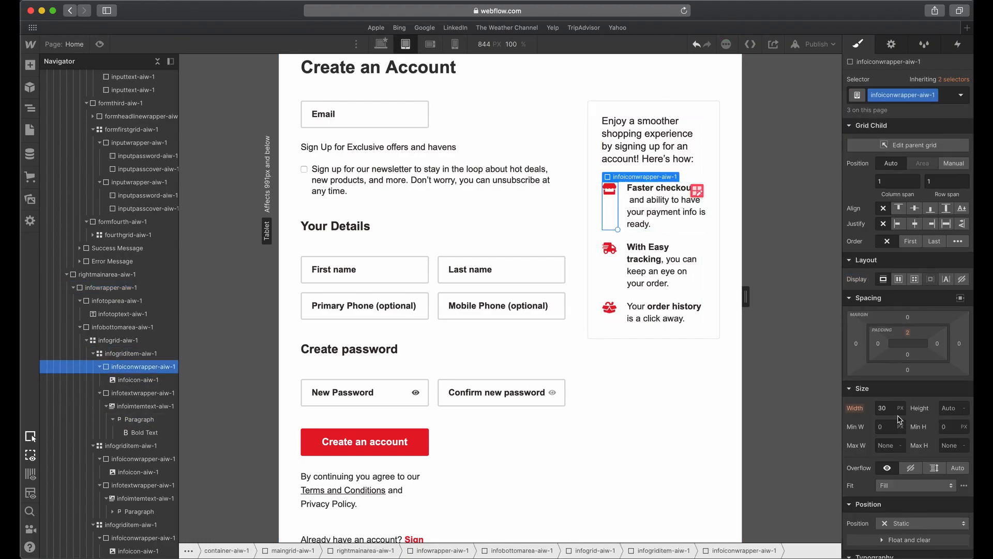
left_click(623, 248)
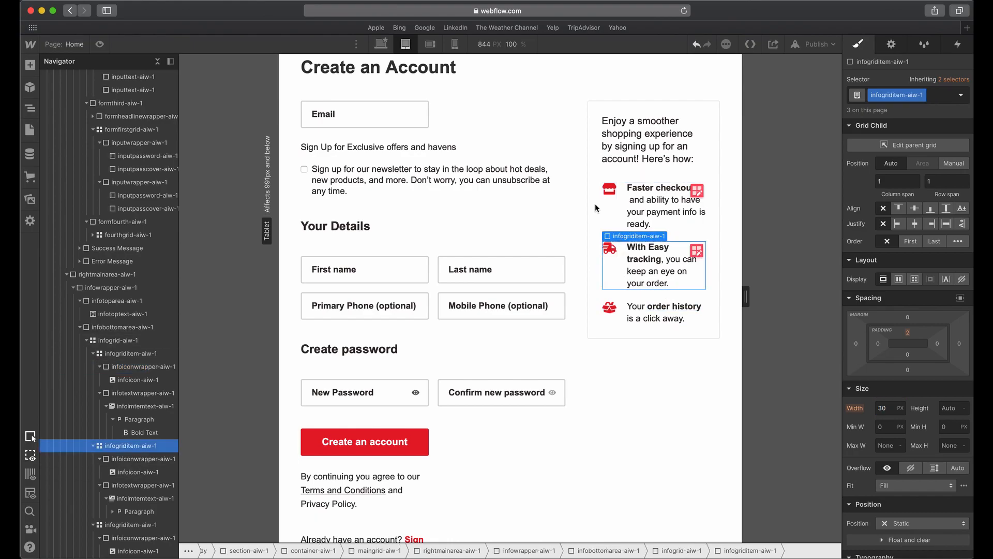
left_click(383, 46)
left_click(709, 272)
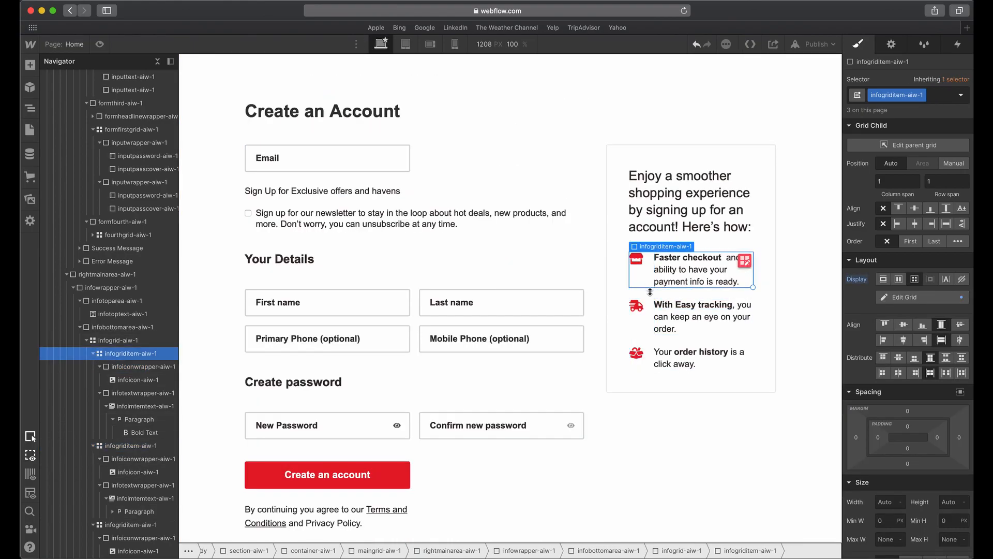
left_click(718, 274)
left_click(744, 261)
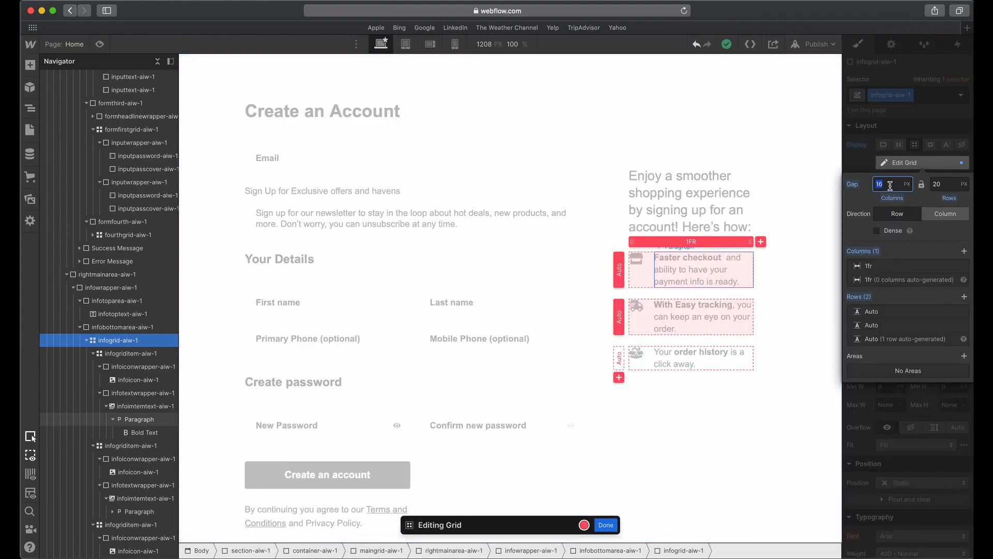
left_click(919, 131)
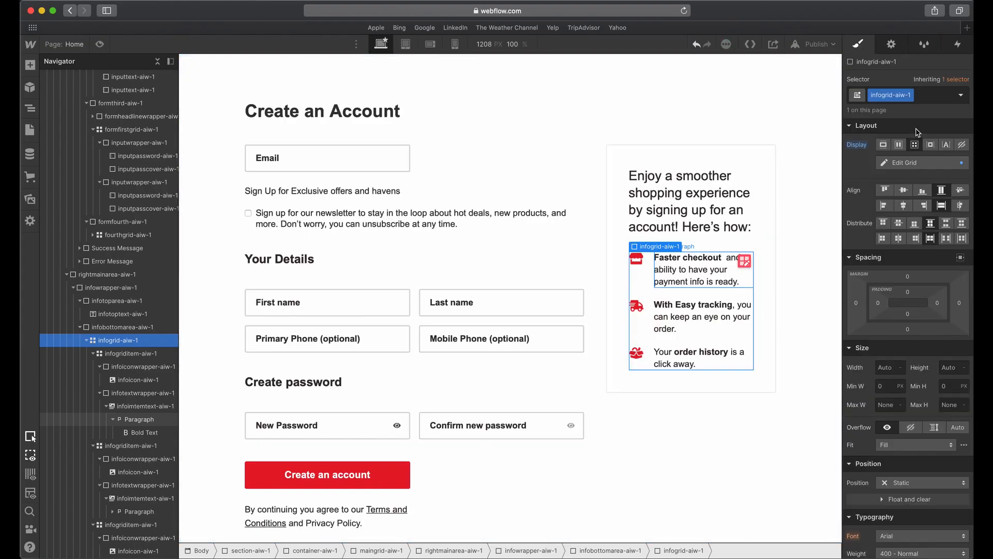
left_click(642, 269)
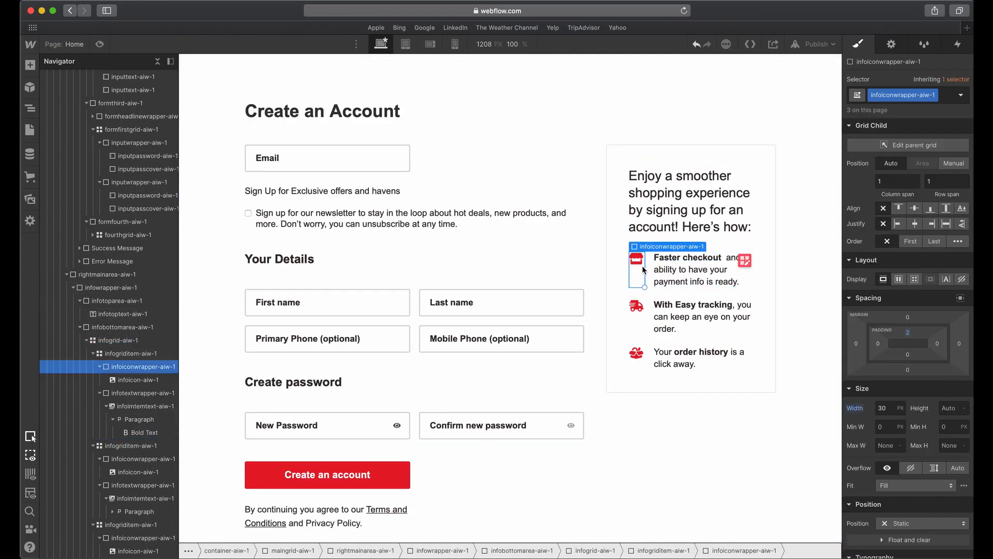
At the tablet breakpoint, set the height of infoicon-aiw-1 to 18 px and the width of infoiconwrapper-aiw-1 to 22 px.
left_click(406, 44)
left_click(602, 214)
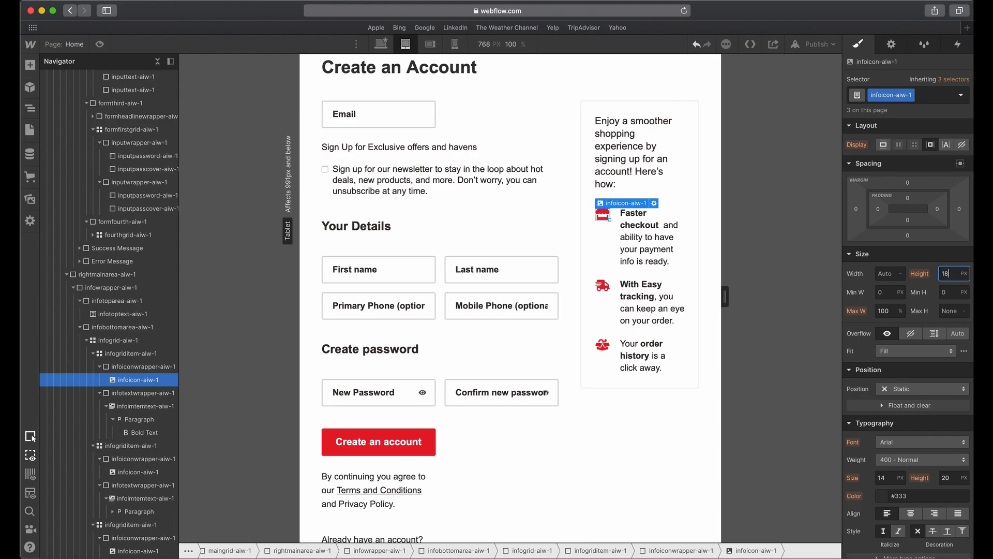
left_click(617, 239)
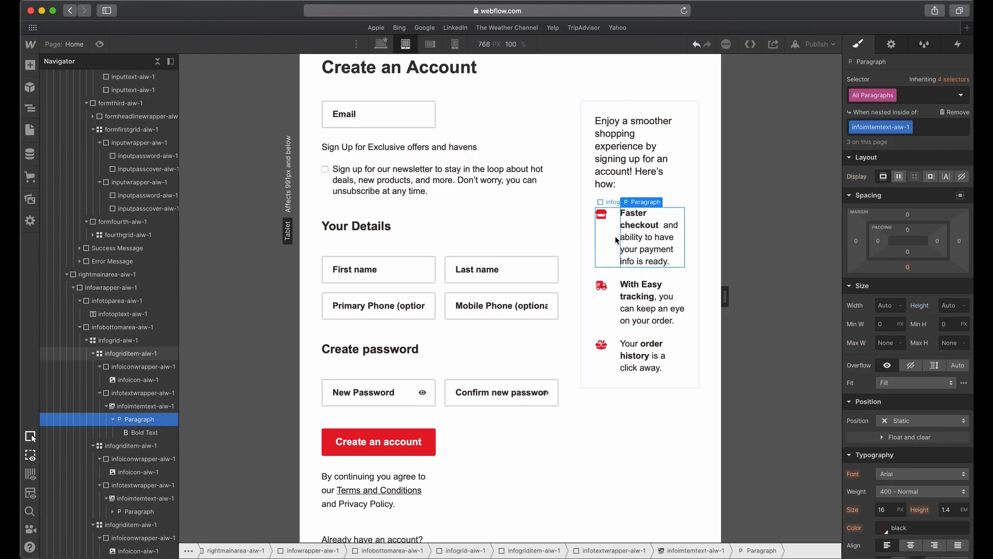
left_click(610, 239)
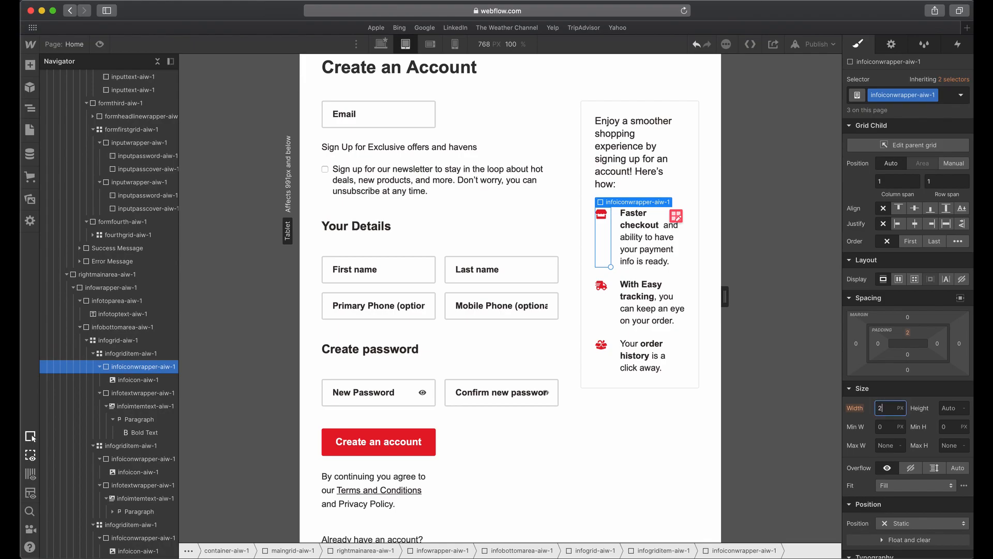
key("Tab")
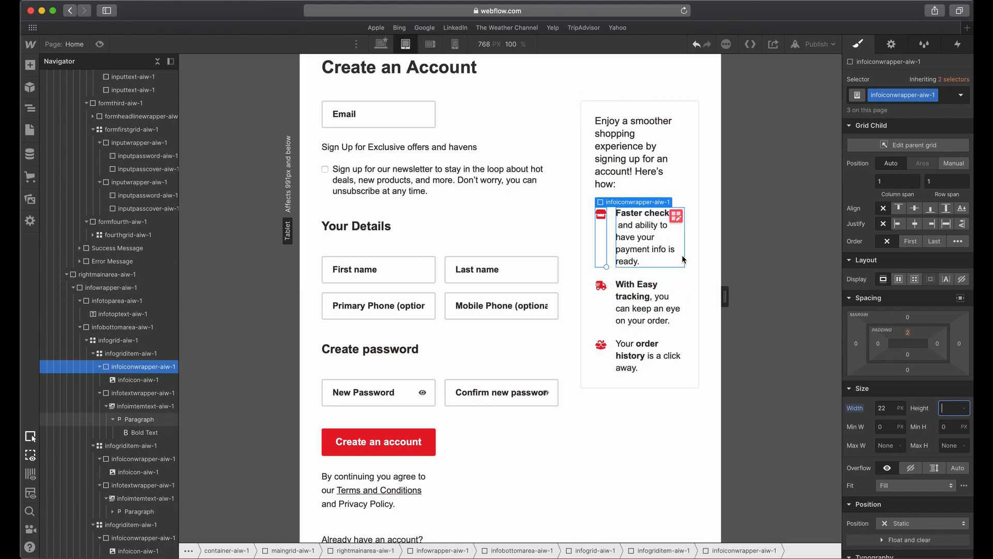
Inspect the first benefit item's text and icon and the grid settings of infogrid-aiw-1 at the tablet breakpoint.
left_click(639, 241)
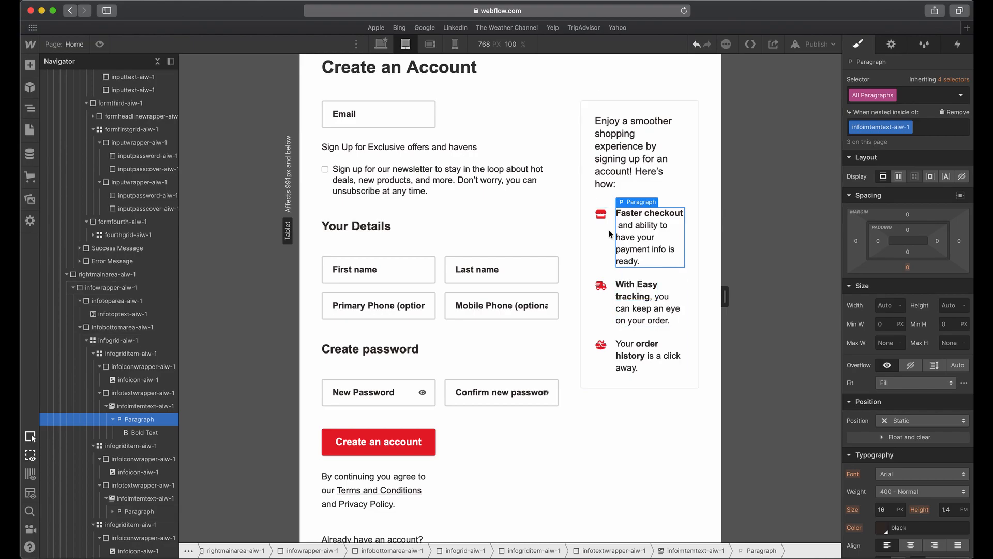
left_click(602, 215)
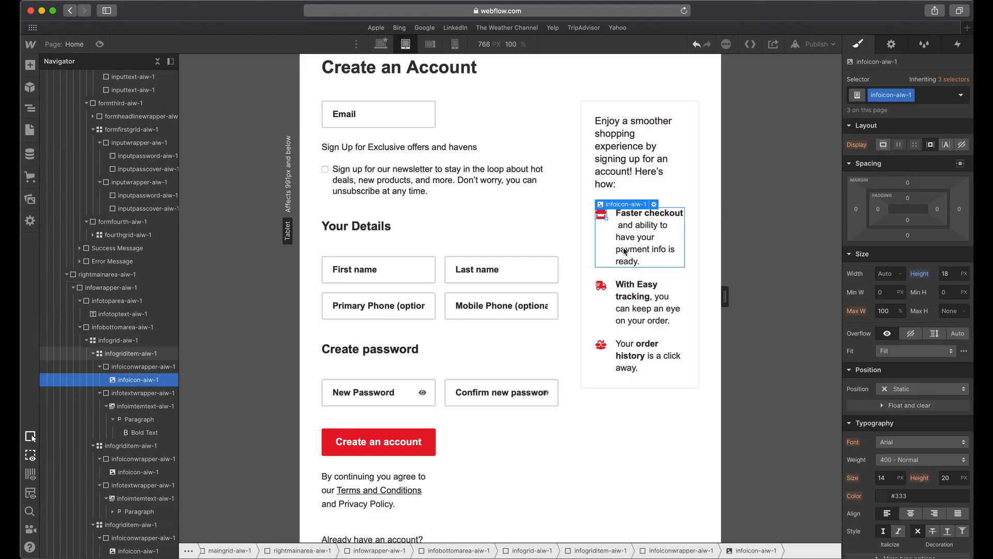
left_click(660, 227)
left_click(613, 233)
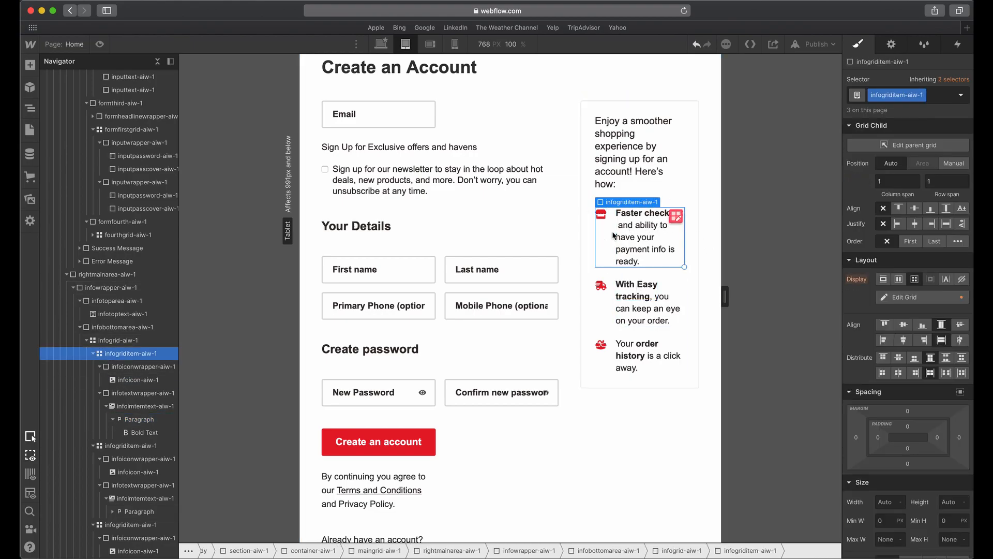
left_click(915, 145)
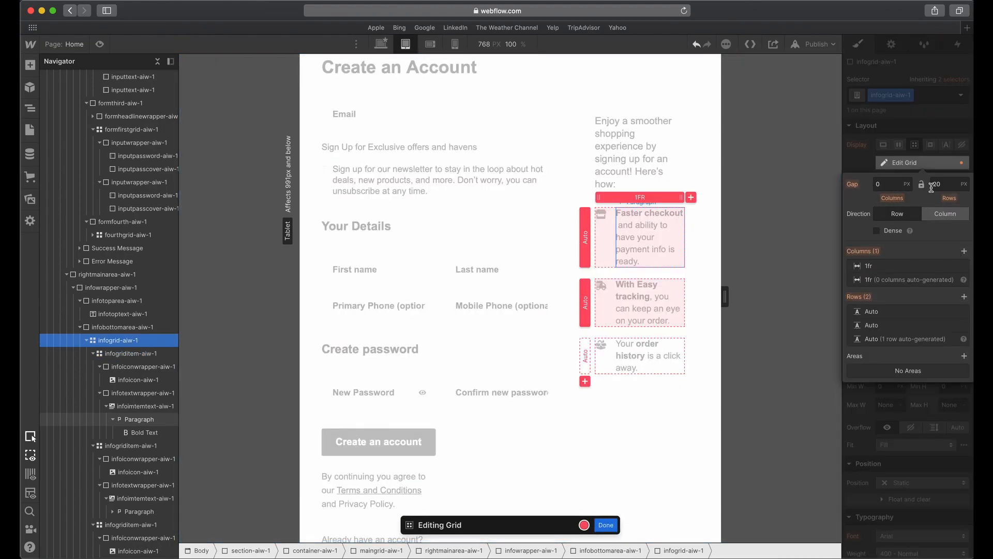
key("Escape")
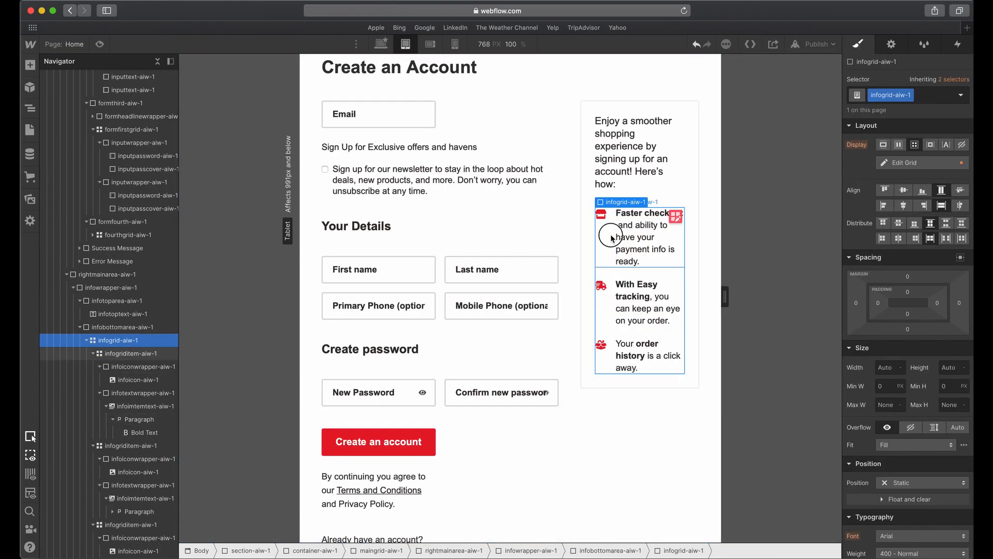
left_click(610, 229)
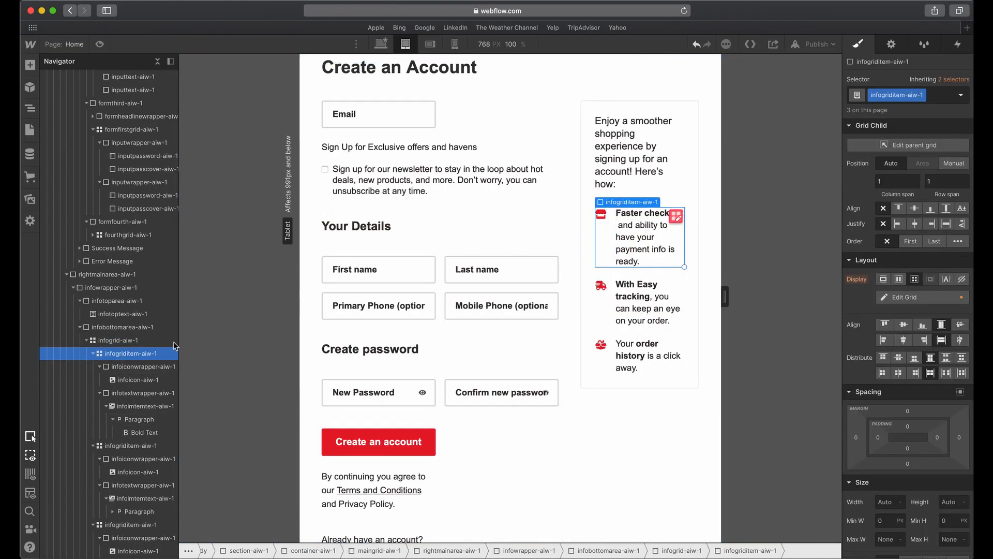
left_click(915, 146)
left_click(916, 111)
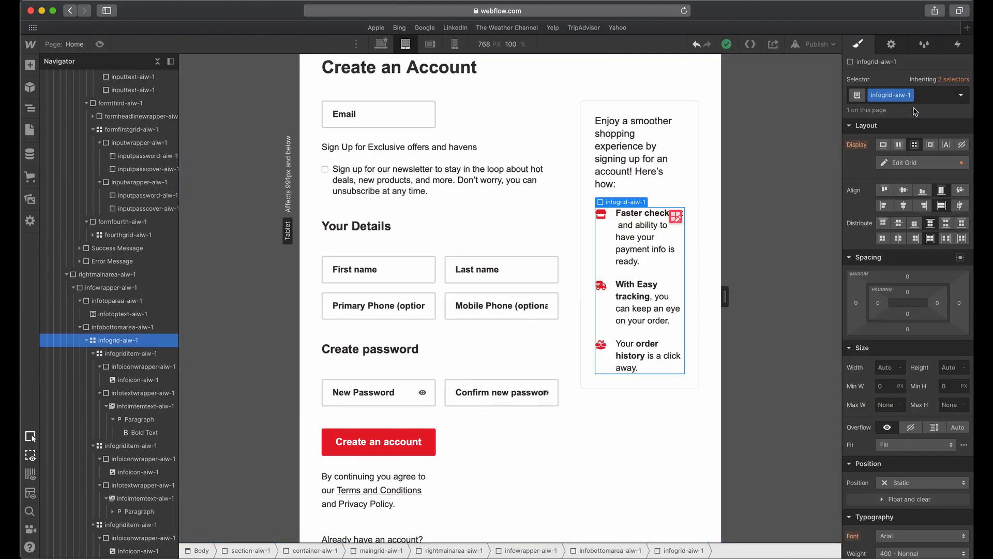
left_click(891, 47)
left_click(856, 47)
Review the info box, the Your Details field grid and its headline in the tablet layout.
left_click(631, 263)
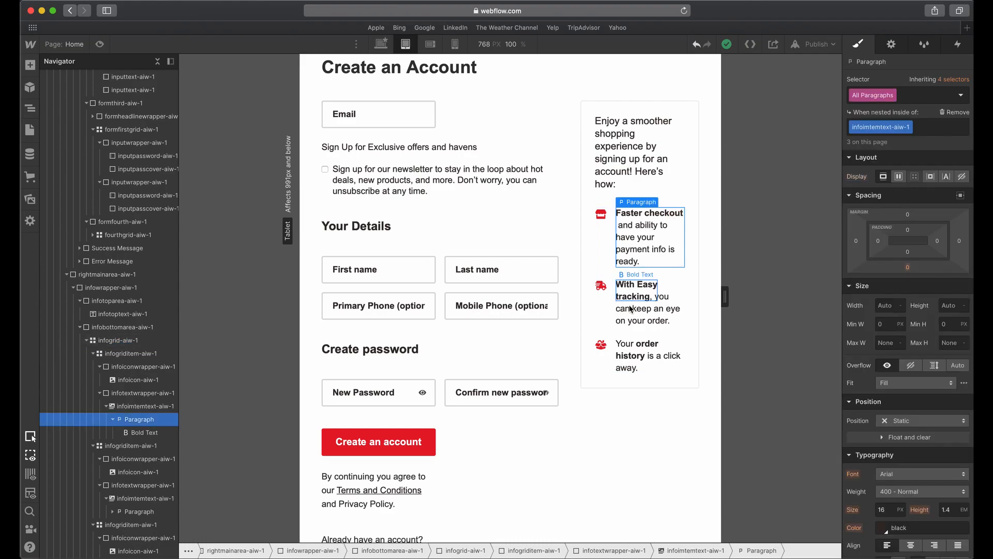
left_click(631, 308)
left_click(587, 365)
left_click(598, 393)
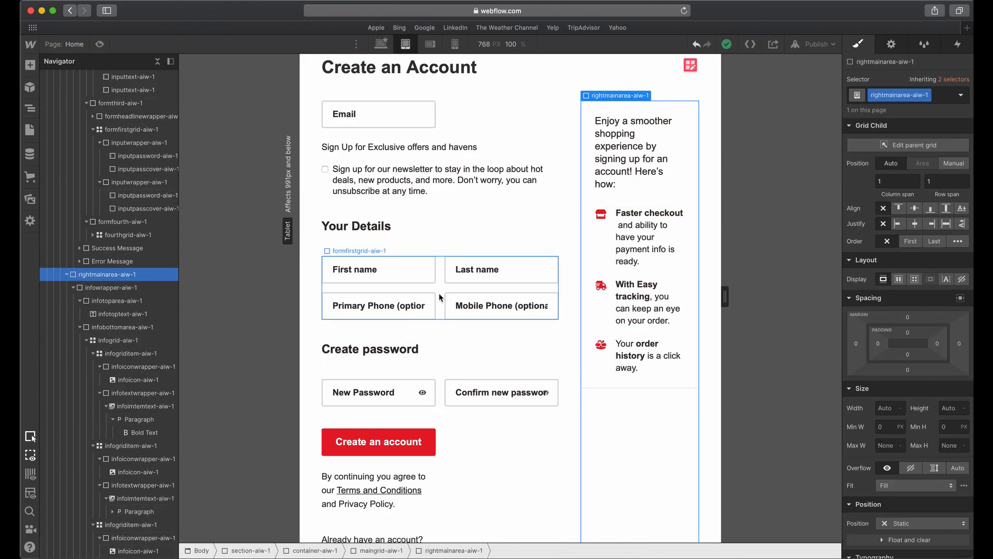
left_click(441, 298)
scroll(440, 295, "up", 1)
scroll(439, 292, "down", 3)
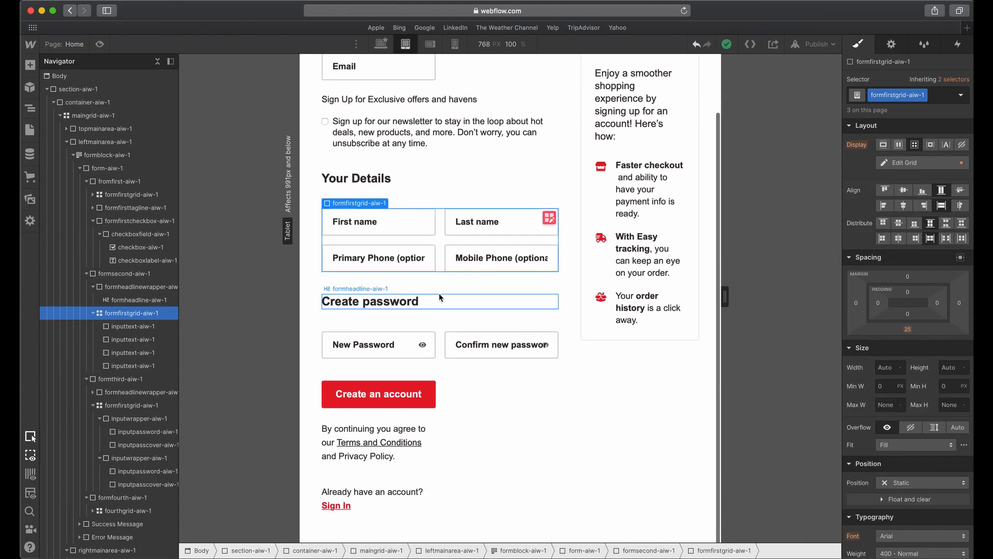
scroll(439, 293, "up", 3)
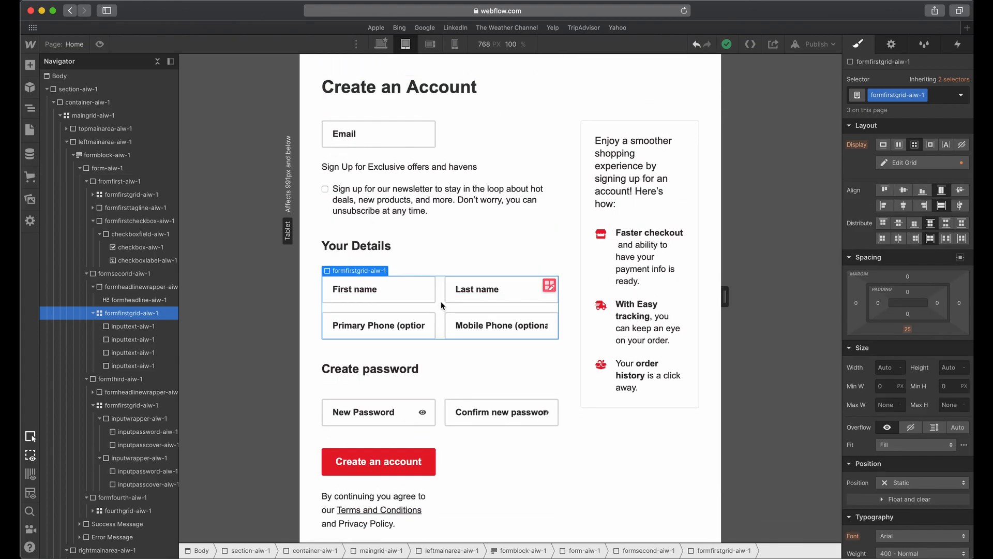
left_click(536, 242)
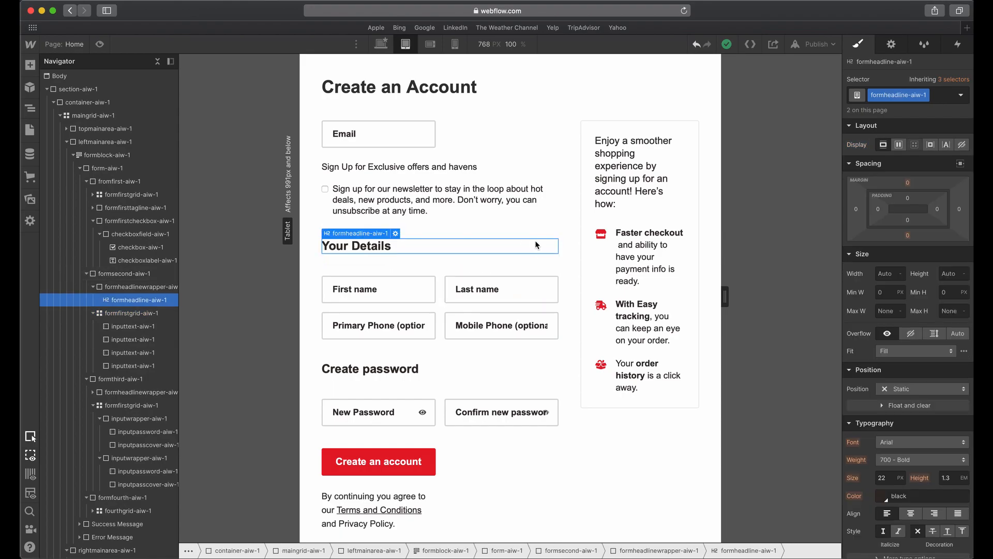
scroll(536, 242, "down", 3)
scroll(535, 240, "up", 3)
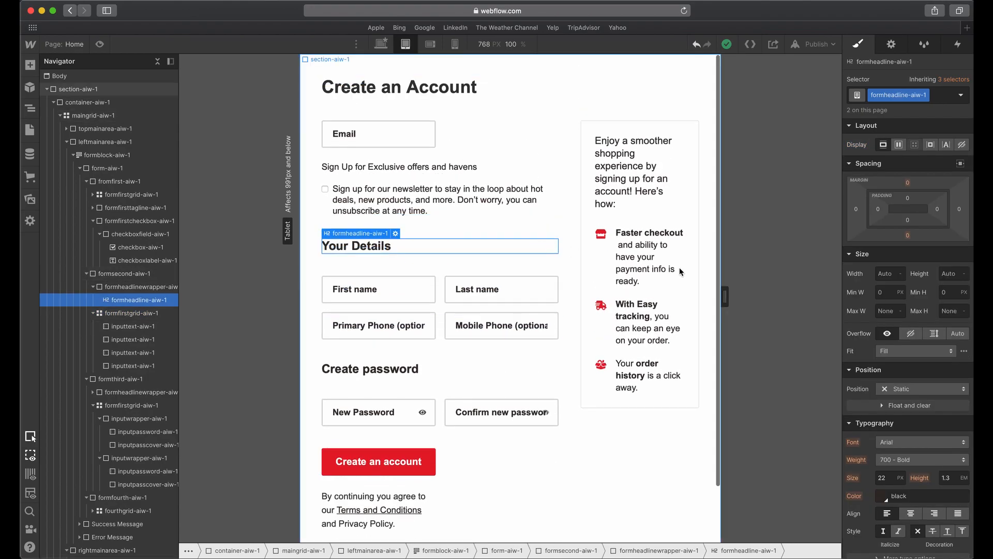
Set the tablet font size of the benefit paragraphs nested in infoimtemtext-aiw-1 to 14 px.
left_click(673, 267)
left_click(886, 509)
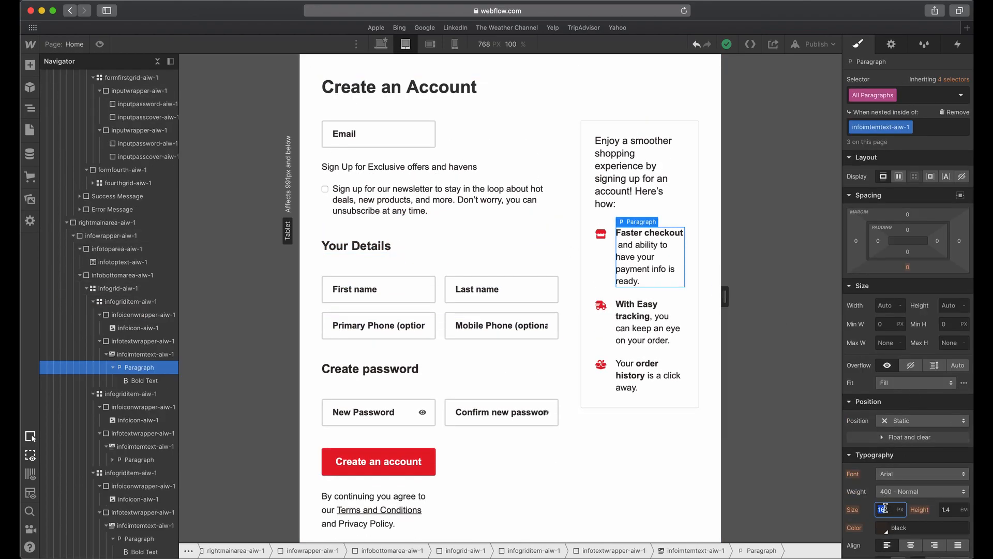
type("14")
key("Tab")
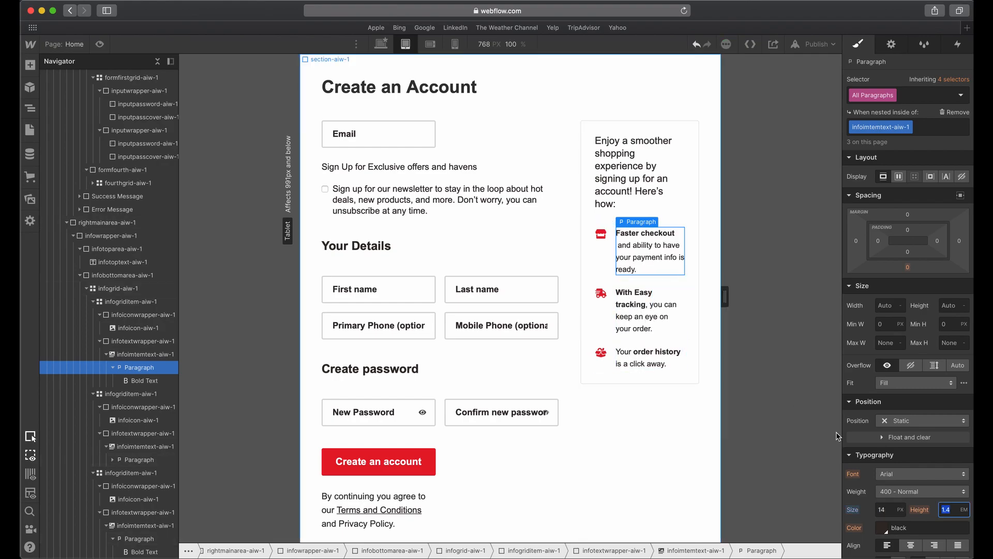
Check the form fields and the overall tablet page layout from top to bottom.
left_click(600, 316)
left_click(509, 318)
left_click(507, 384)
left_click(535, 436)
scroll(574, 320, "down", 3)
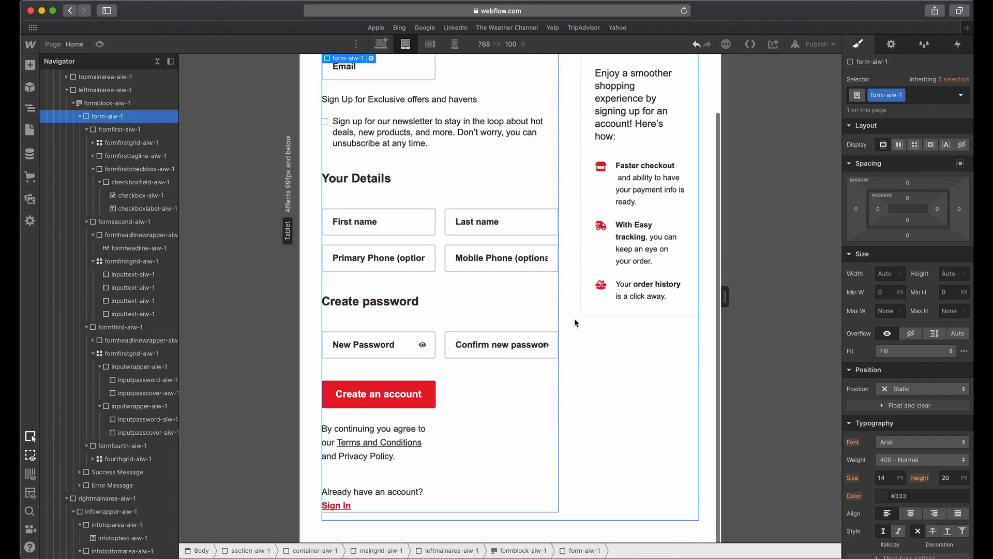
scroll(542, 369, "up", 3)
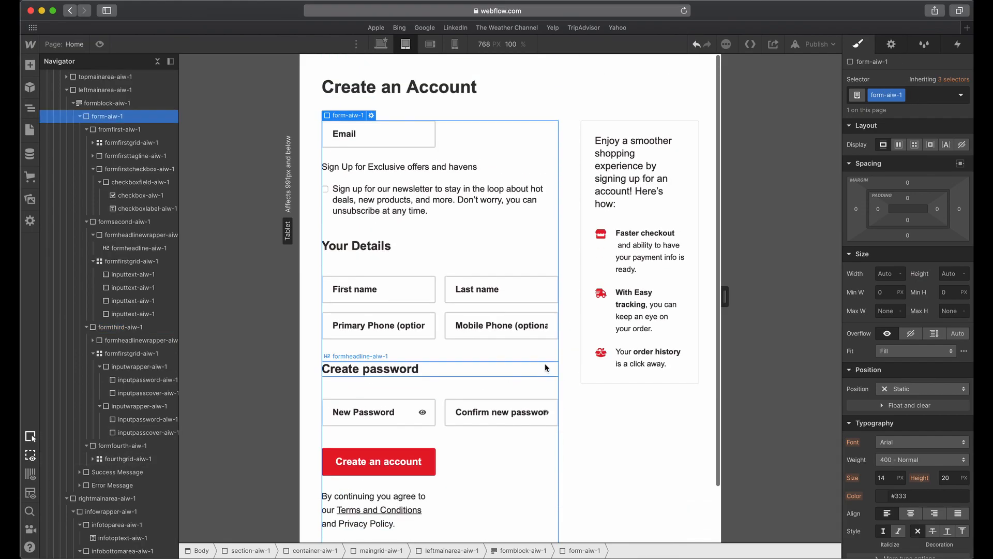
Switch to the mobile landscape breakpoint and compare the Create an Account headline's typography with the iPhone artboard in Adobe XD.
left_click(430, 44)
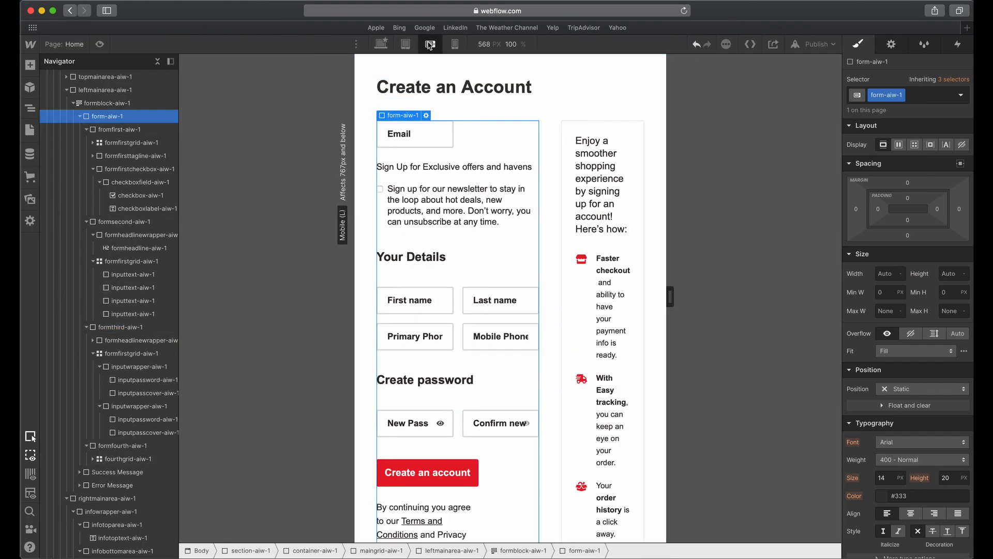
left_click(501, 93)
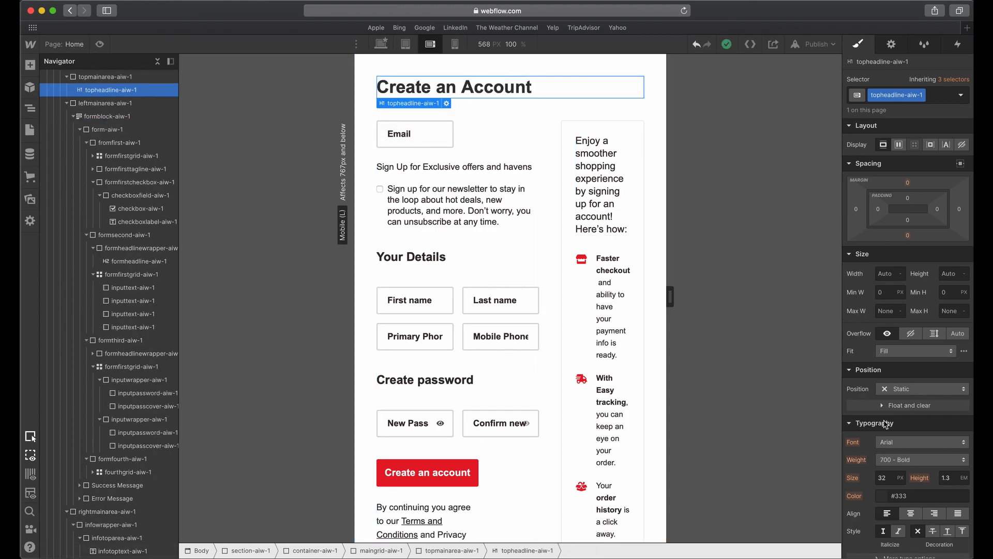
key("ctrl+Up")
left_click(549, 477)
left_click(580, 136)
left_click_drag(546, 268, 749, 268)
left_click(650, 160)
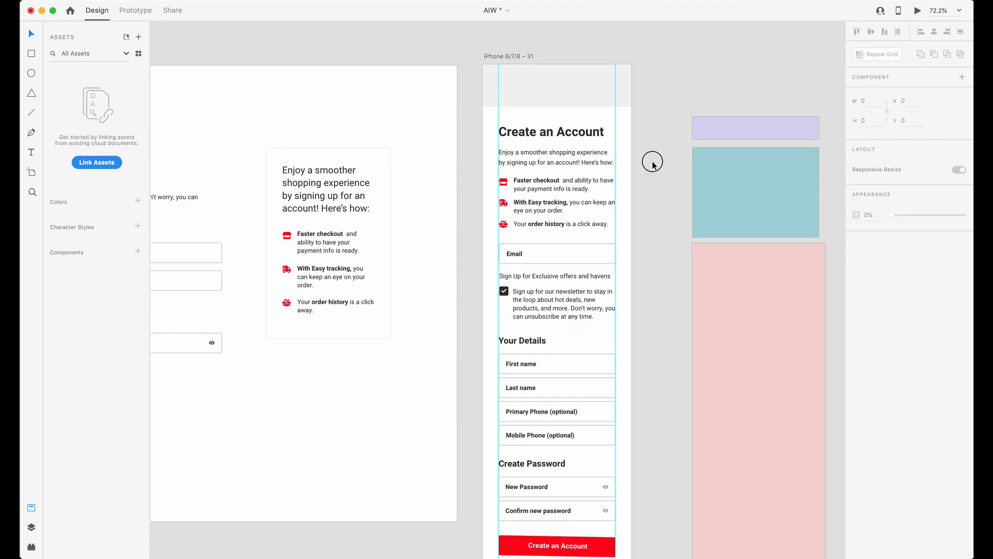
scroll(583, 191, "up", 1)
left_click(527, 136)
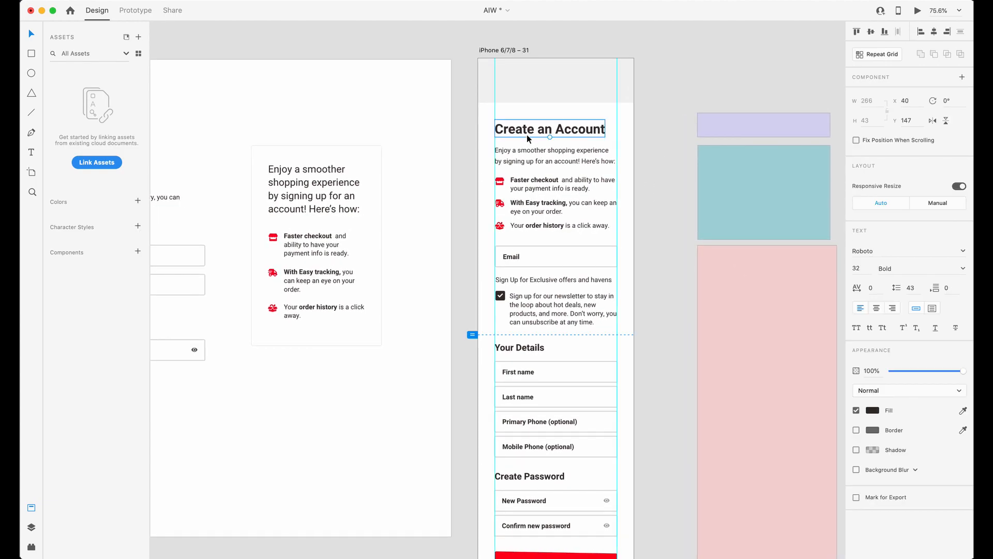
scroll(551, 133, "up", 10)
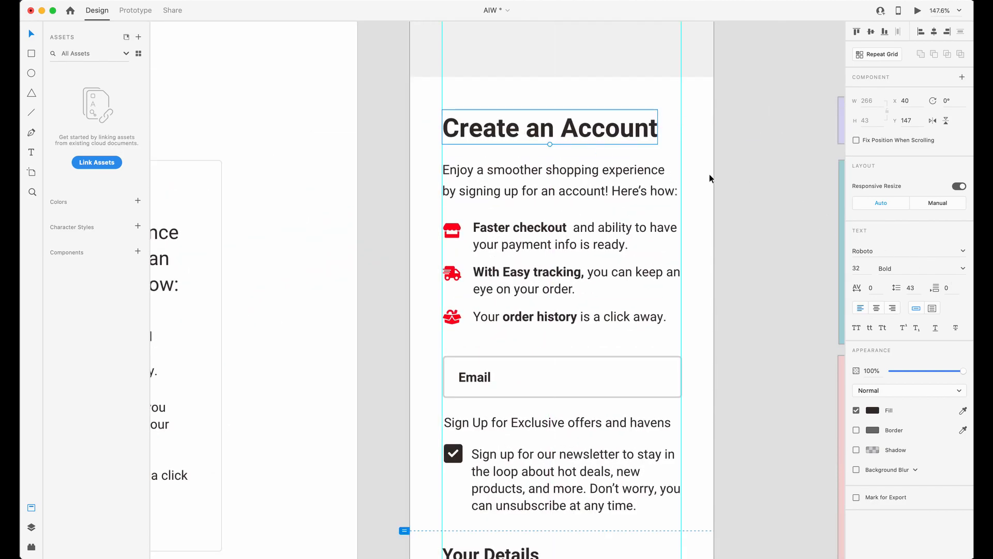
Compare the mobile landscape layout in Webflow with the iPhone artboard in Adobe XD, ending in Webflow.
key("ctrl+Up")
left_click(795, 211)
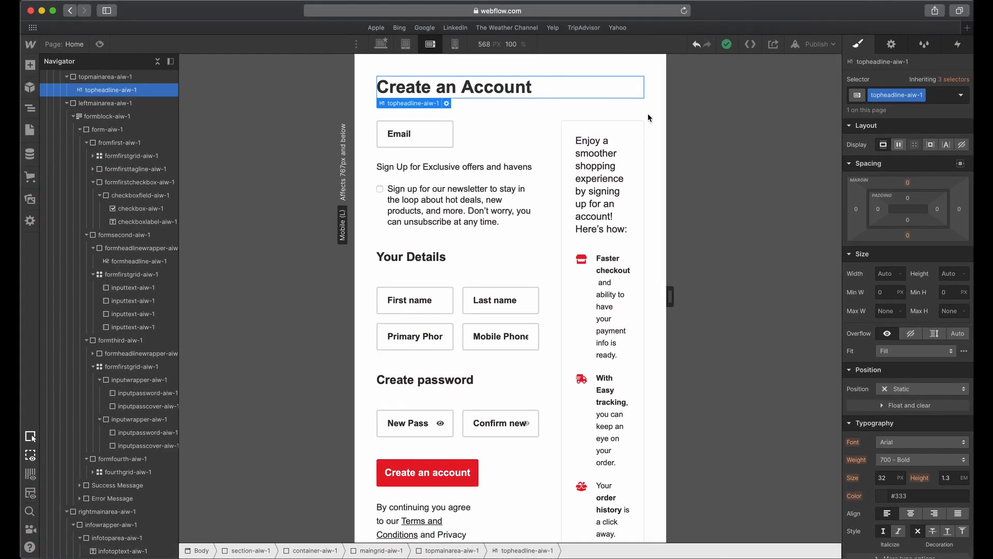
key("ctrl+Up")
left_click(589, 300)
key("ctrl+Up")
left_click(538, 368)
key("ctrl+Up")
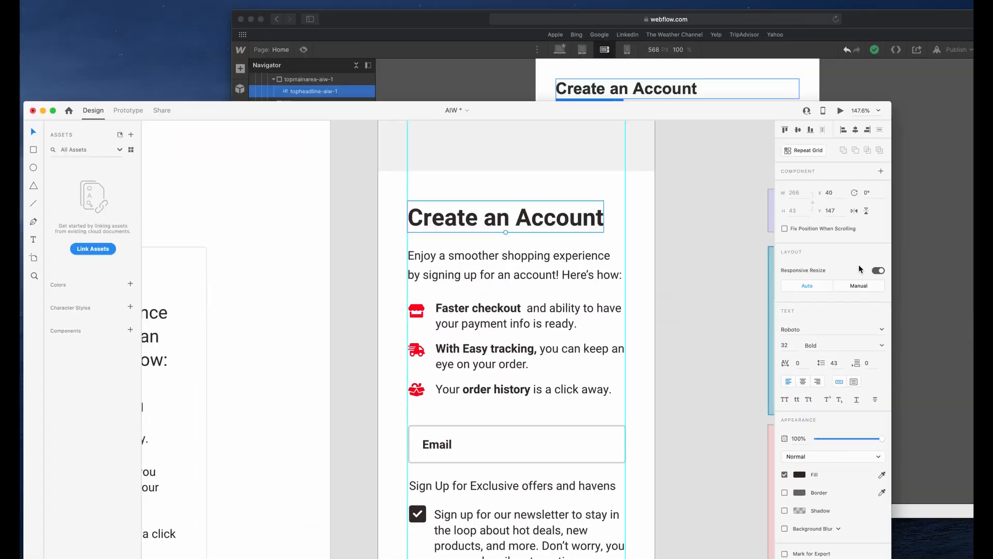
left_click(859, 264)
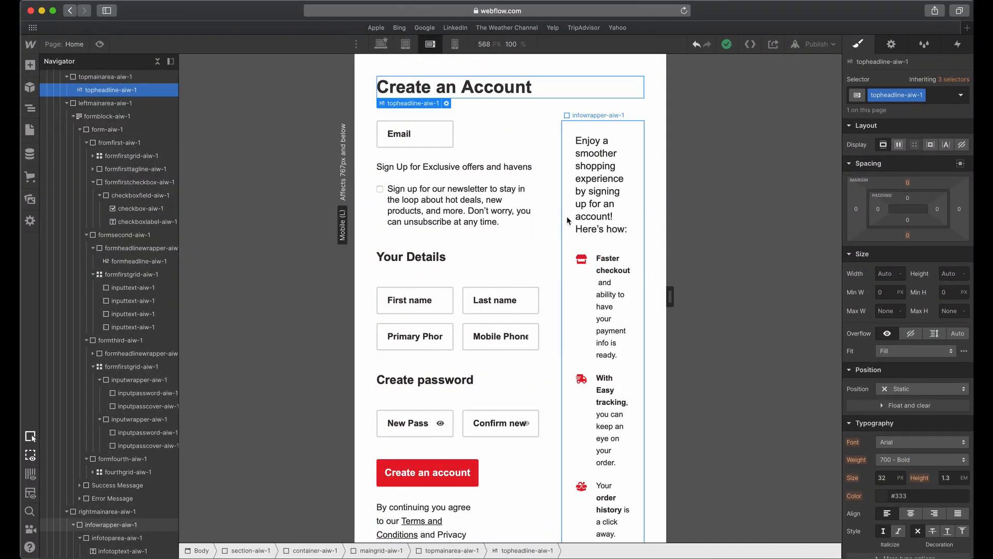
Switch to Adobe XD, inspect the intro text, icon and benefit text styles on the iPhone artboard, and return to Webflow.
key("ctrl+Up")
left_click(507, 414)
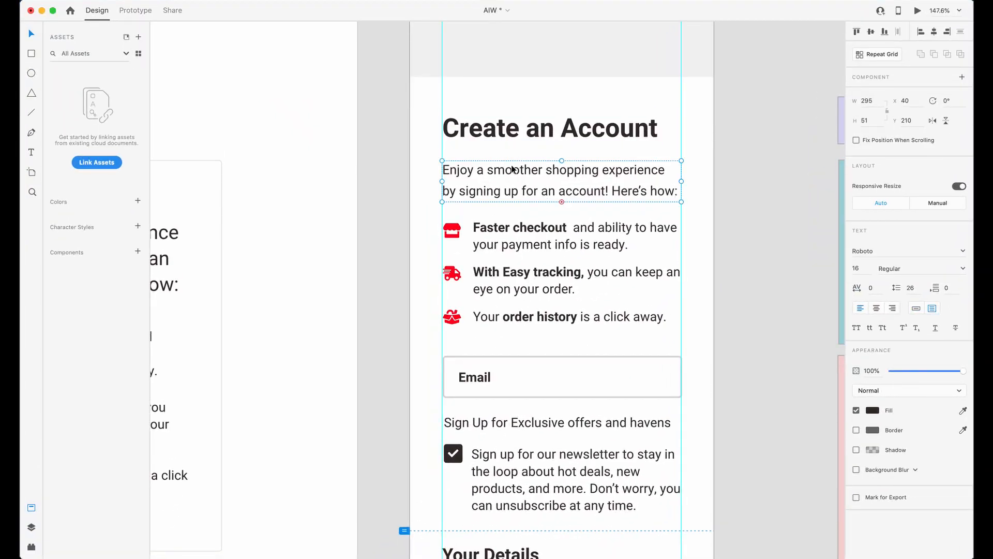
left_click(459, 235)
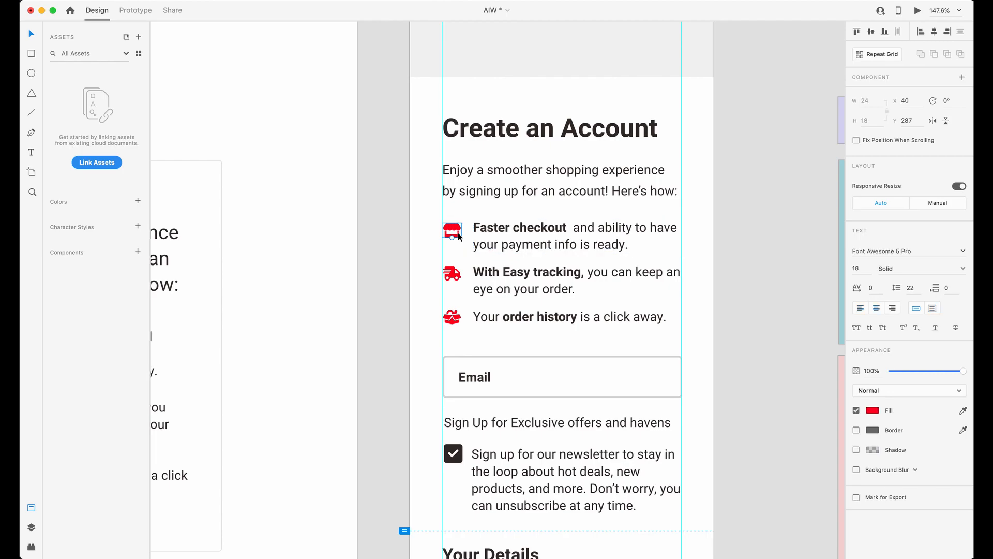
left_click(481, 281)
scroll(521, 222, "down", 3)
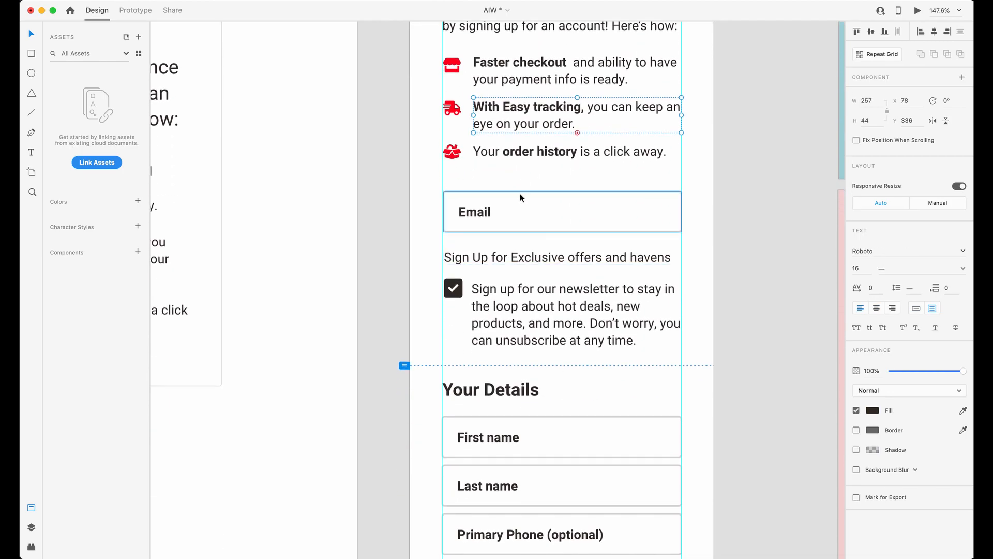
scroll(515, 200, "up", 5)
left_click(464, 216)
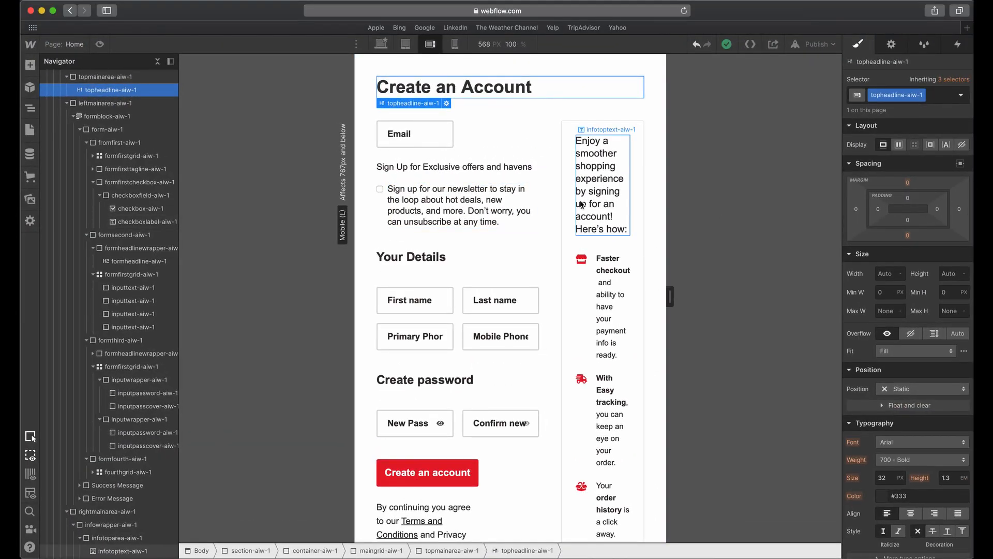
Remove the 2fr column from the maingrid-aiw-1 grid on the mobile landscape breakpoint, leaving a single 1fr column.
left_click(547, 155)
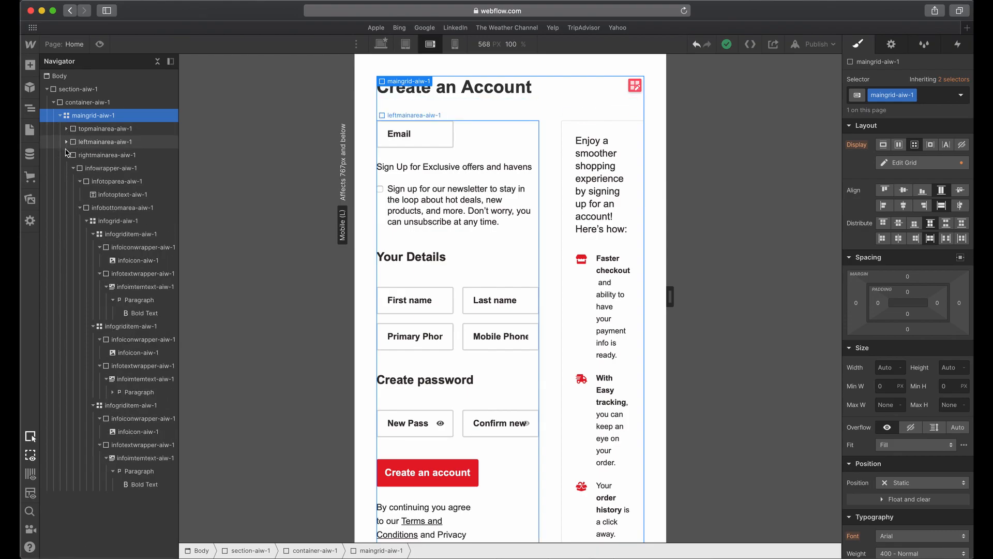
left_click(66, 142)
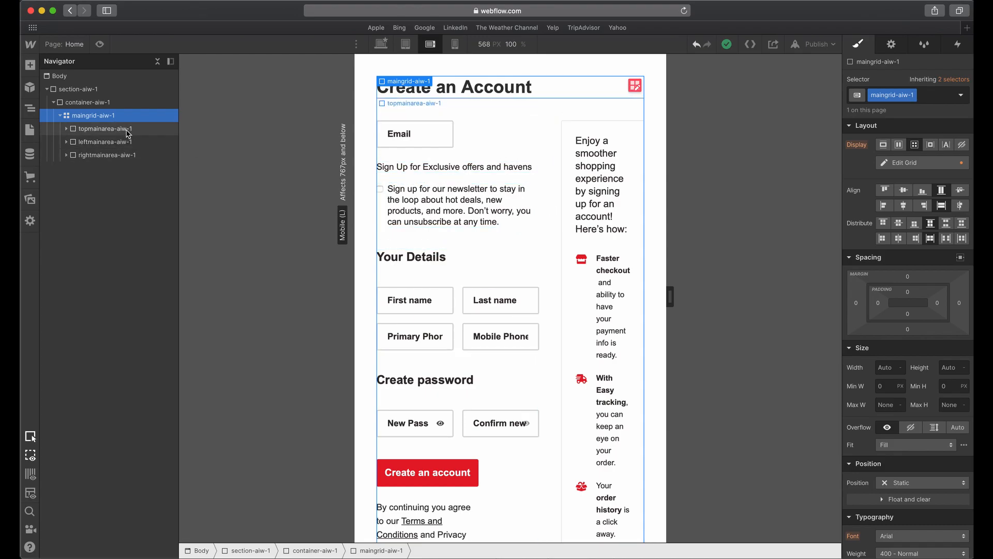
left_click(907, 164)
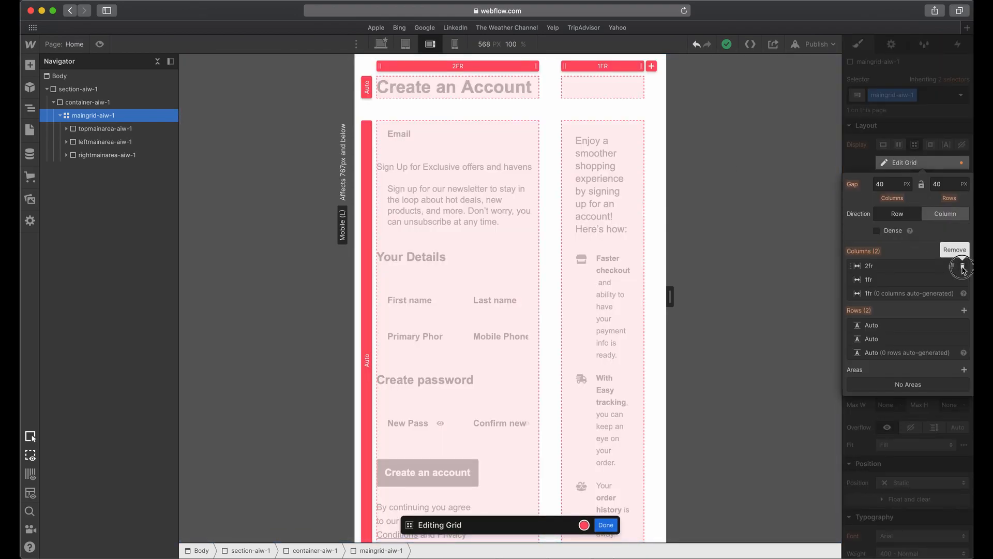
left_click(963, 267)
left_click(797, 146)
Set the column span of topmainarea-aiw-1 to 1 on mobile landscape after checking the spans of the other main areas.
left_click(106, 128)
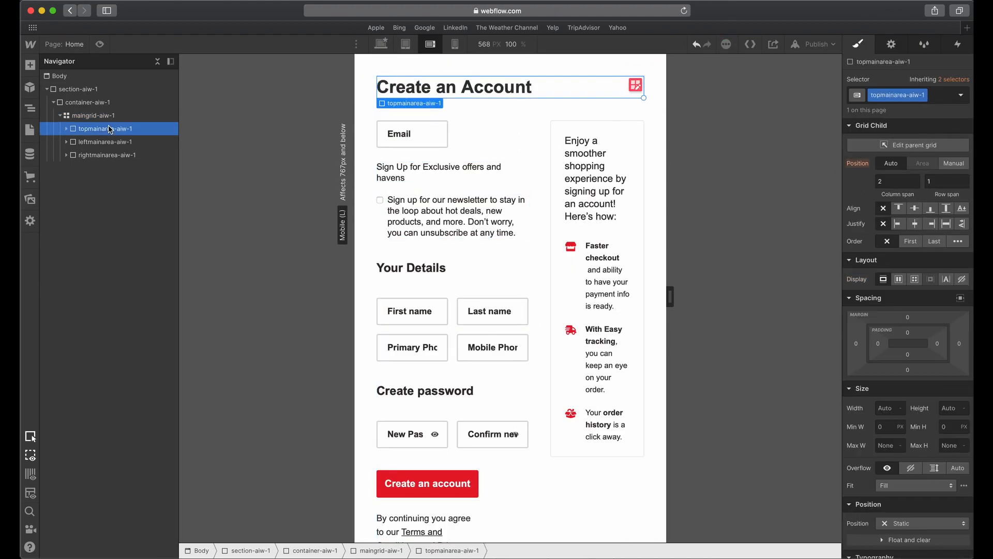
left_click(108, 142)
left_click(107, 154)
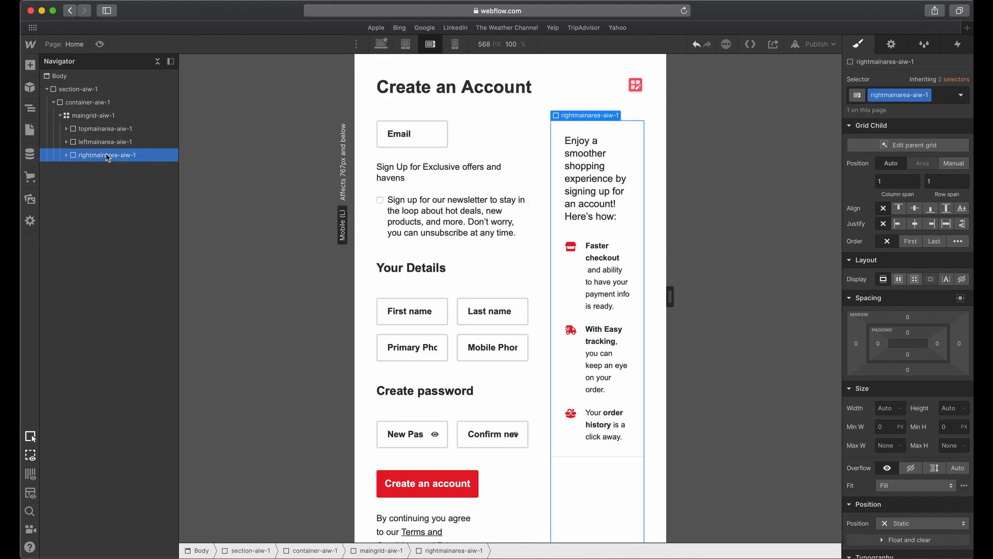
left_click(88, 129)
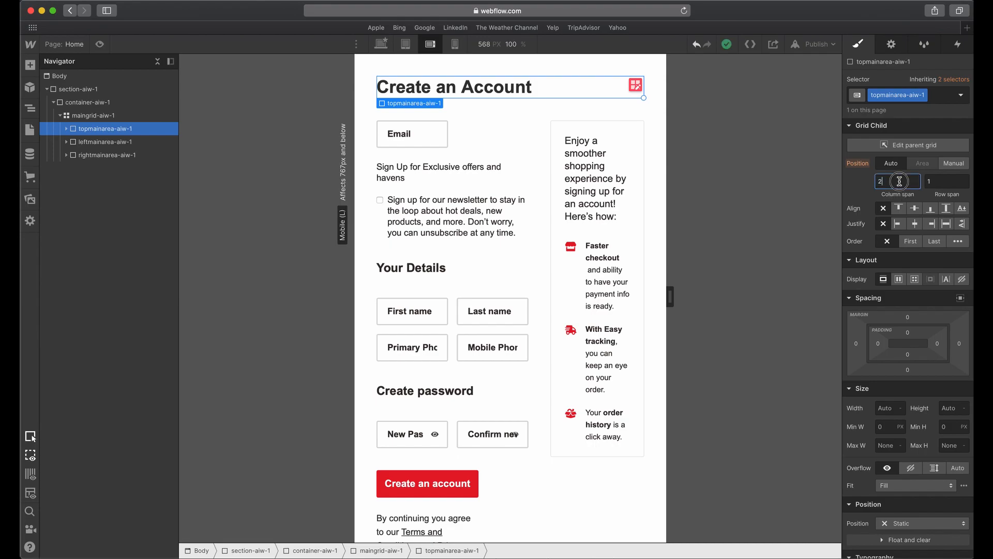
key("Up")
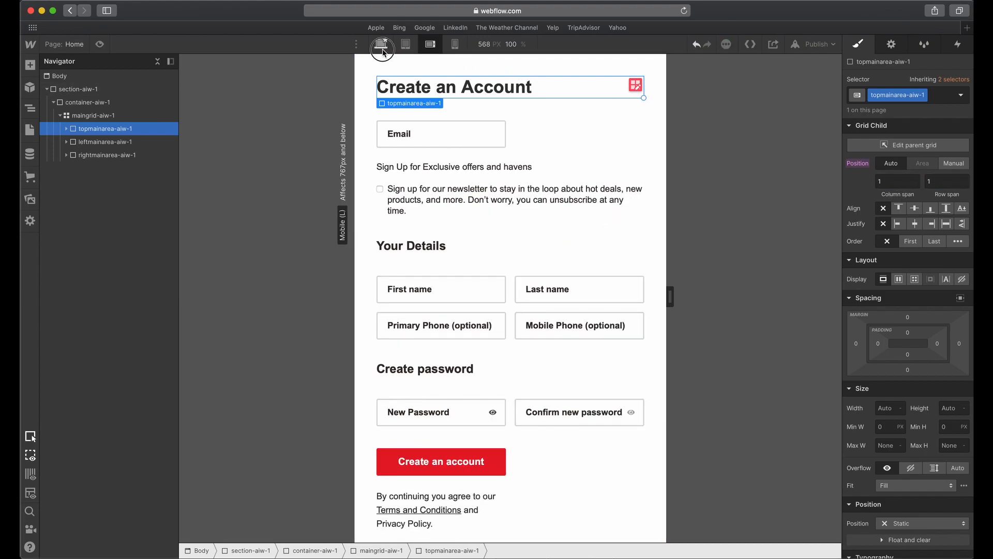
Compare topmainarea-aiw-1 on the desktop and mobile landscape breakpoints, and review the grid settings of maingrid-aiw-1.
left_click(381, 44)
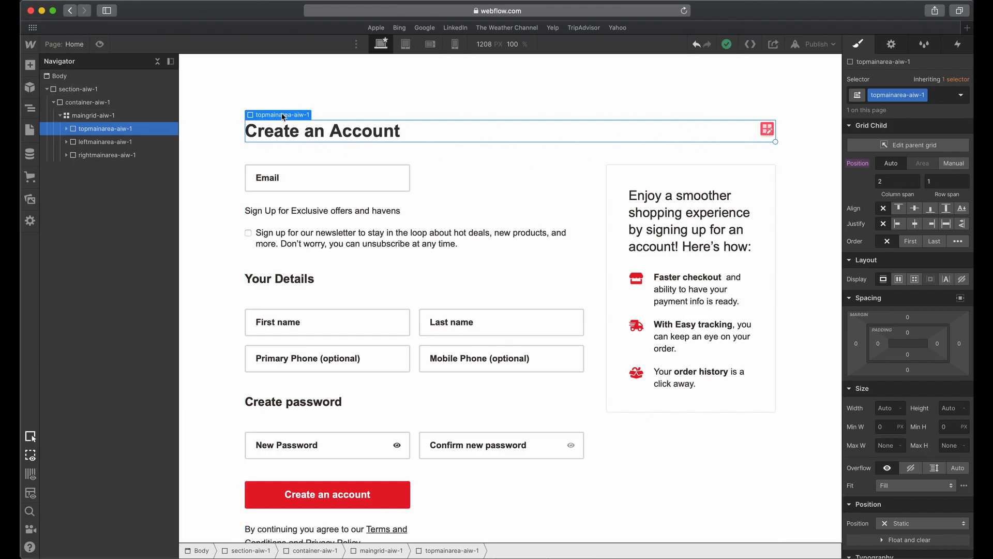
left_click(430, 45)
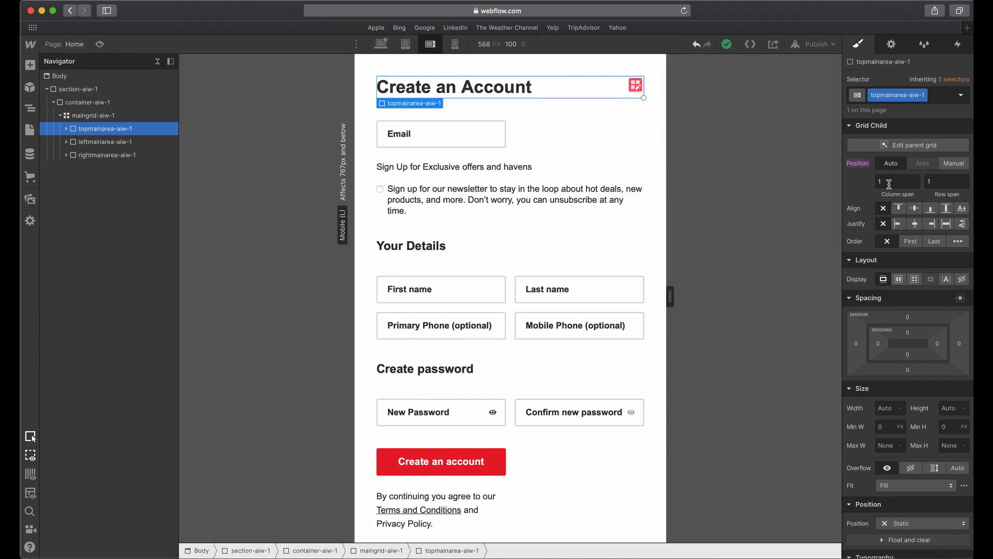
left_click(448, 122)
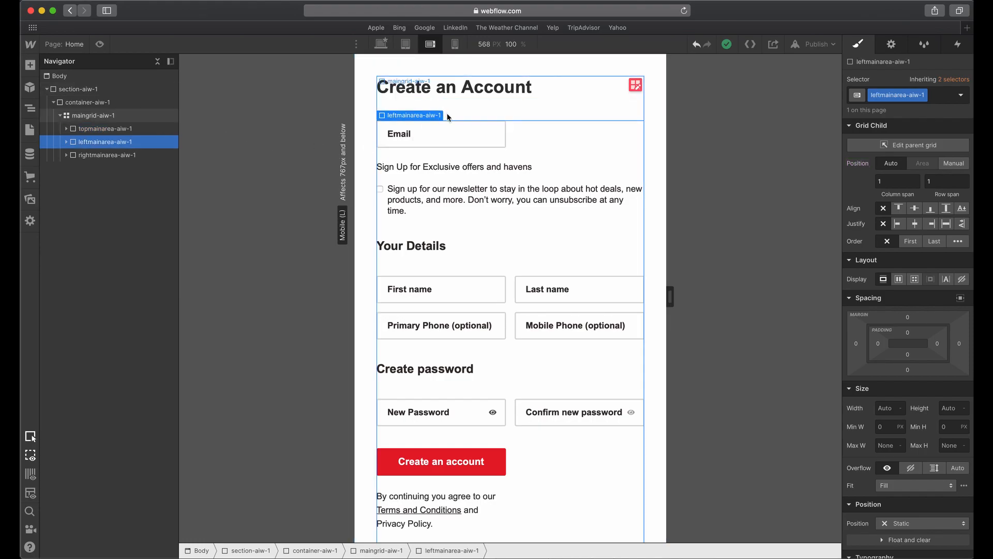
left_click(120, 156)
left_click(120, 117)
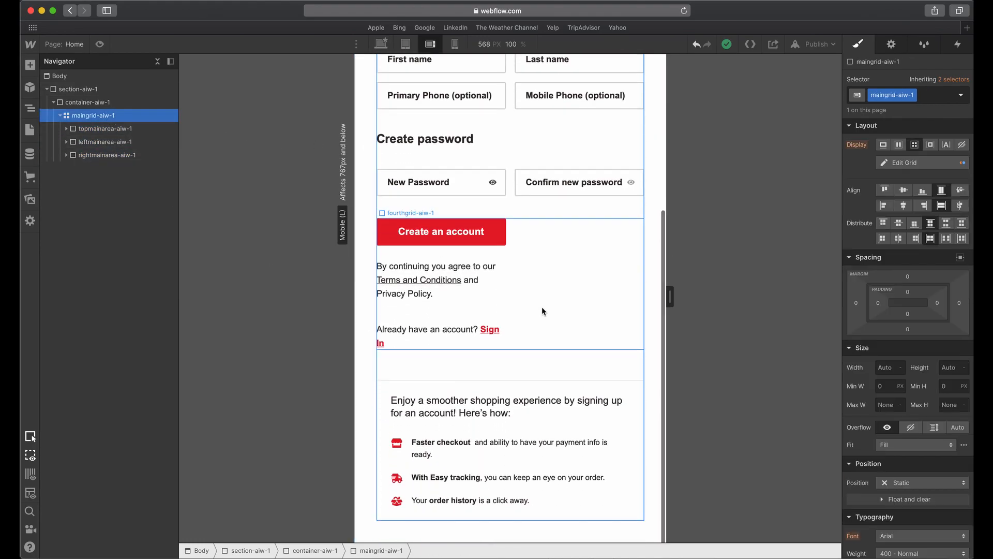
left_click(897, 163)
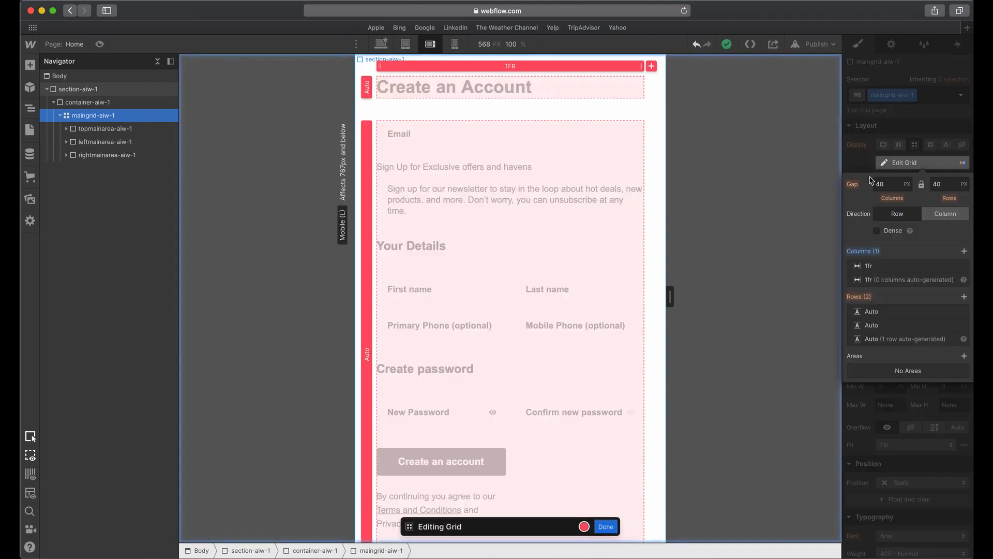
left_click(835, 137)
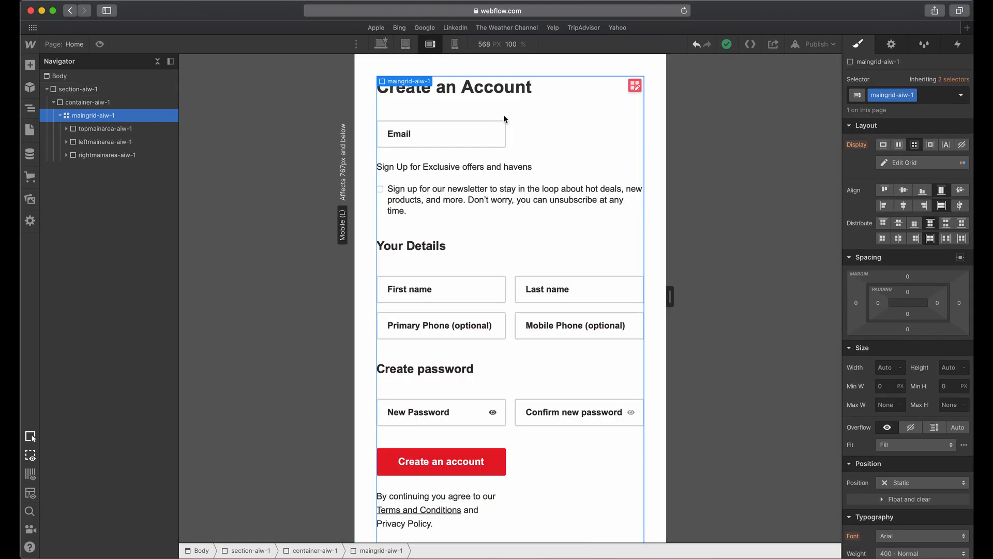
Check the stacking of the page areas on mobile landscape and compare the position of rightmainarea-aiw-1 with the desktop breakpoint.
scroll(506, 151, "down", 5)
scroll(504, 147, "up", 5)
left_click(108, 155)
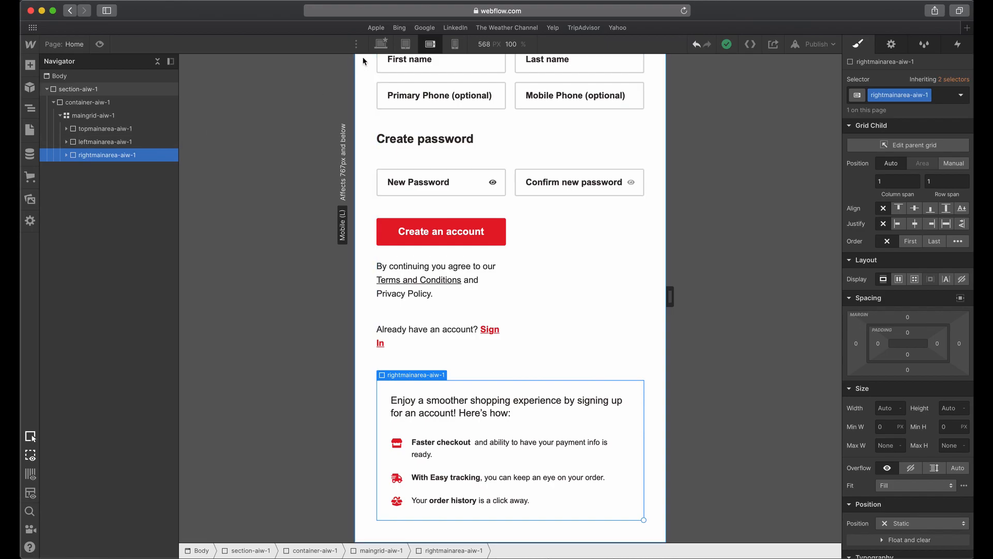
left_click(382, 43)
left_click(430, 44)
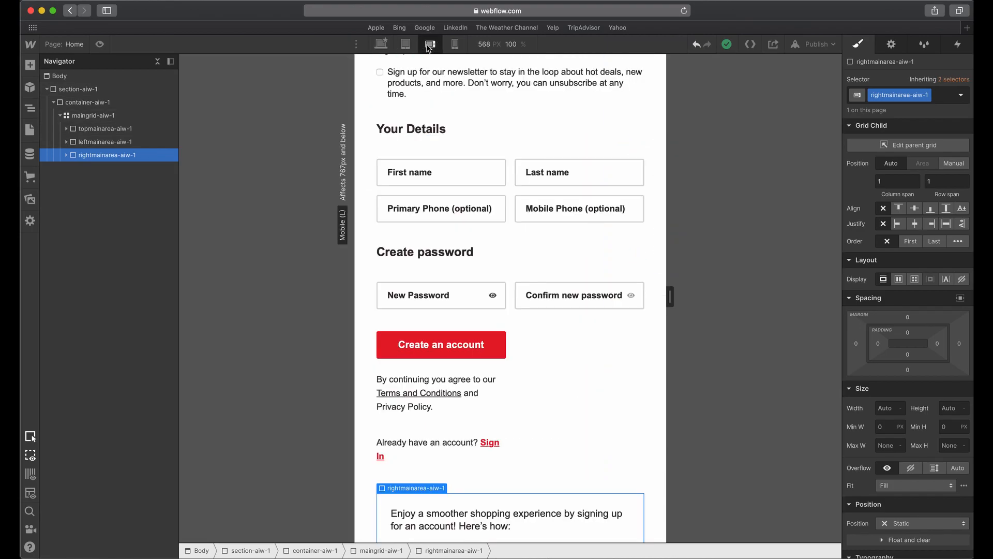
scroll(520, 349, "up", 3)
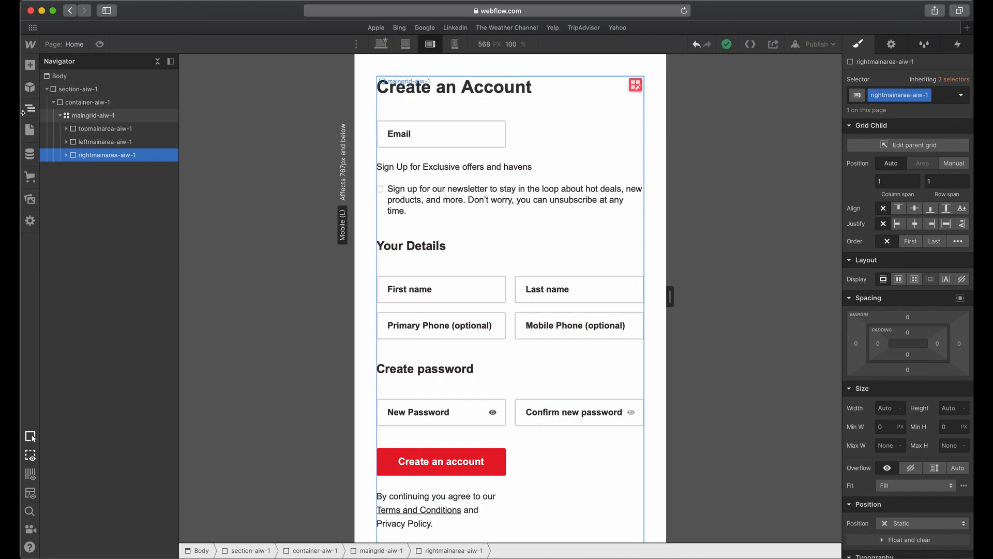
Set the custom grid order of topmainarea-aiw-1 to 1 and of leftmainarea-aiw-1 to 3 on mobile landscape.
left_click(94, 130)
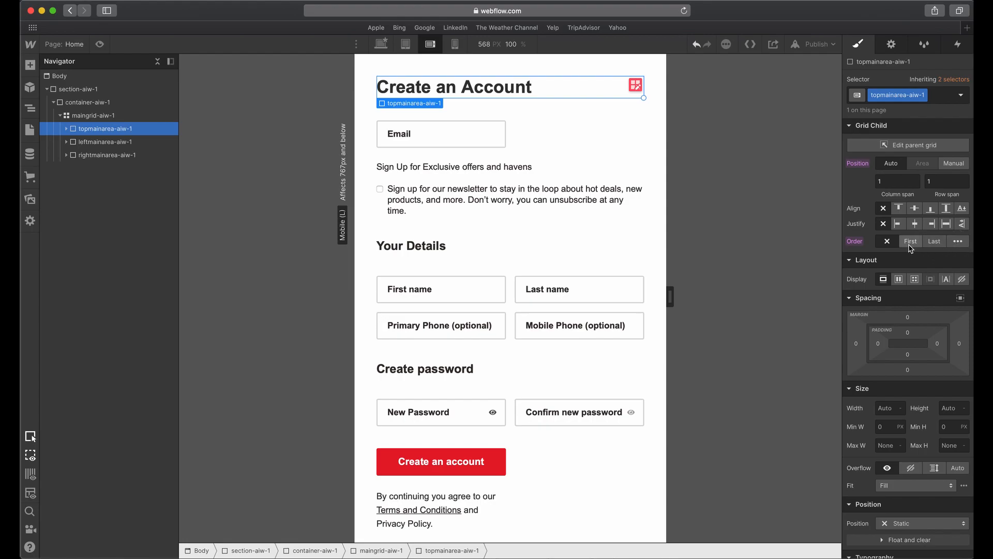
left_click(951, 243)
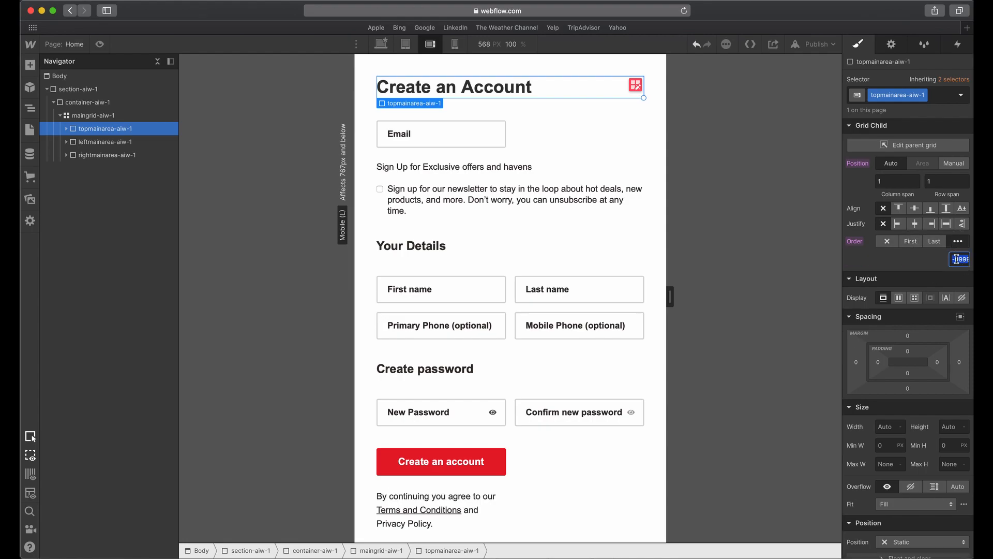
key("Return")
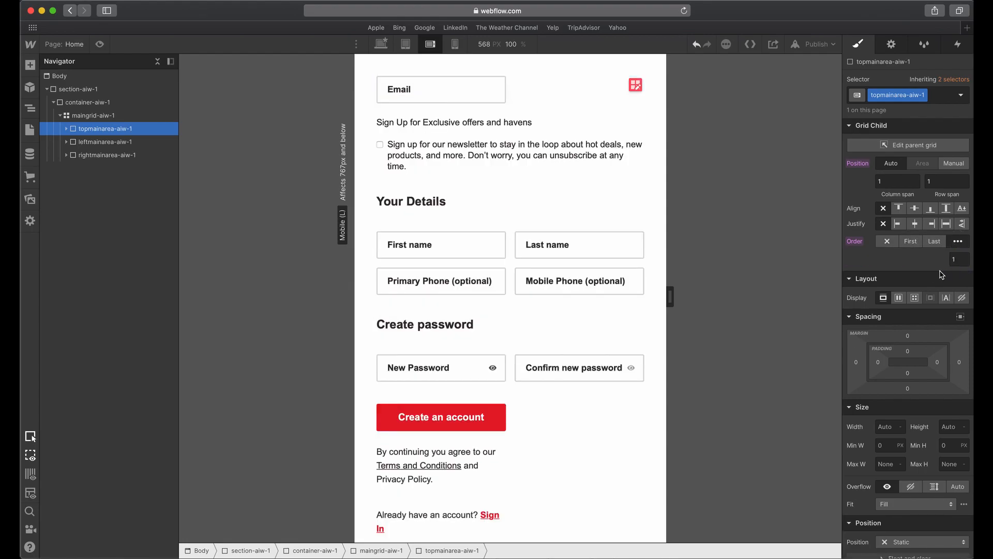
left_click(86, 145)
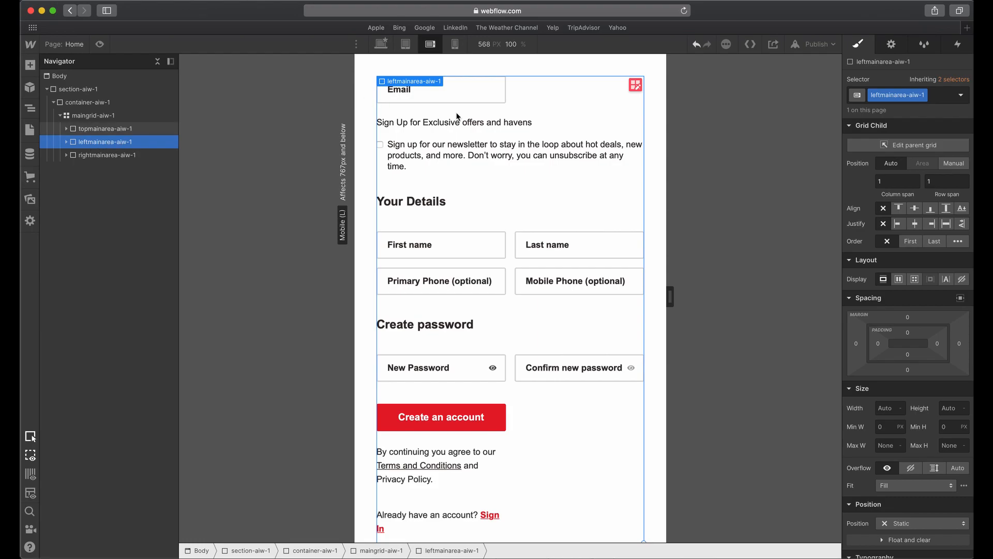
left_click(942, 246)
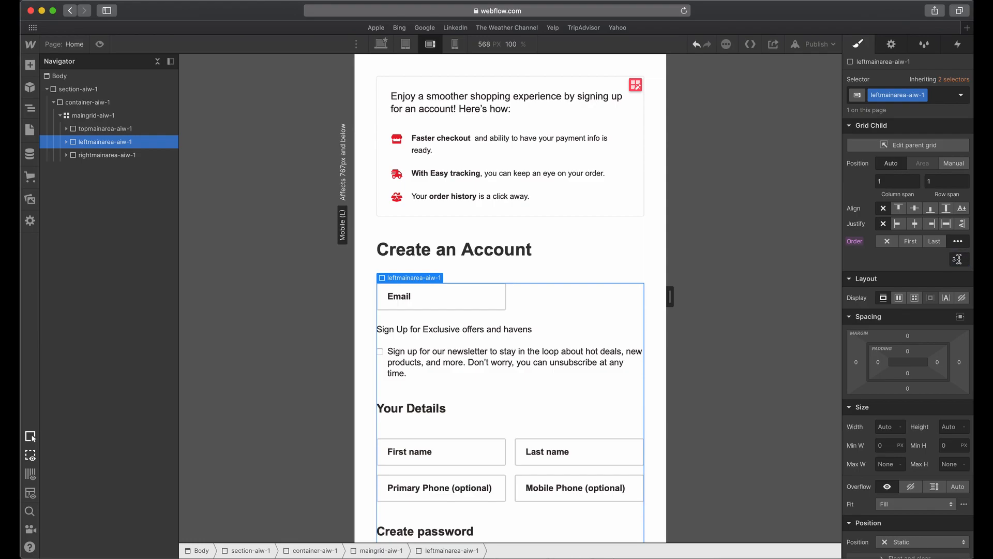
Set the custom grid order of rightmainarea-aiw-1 to 2 so the benefits box sits between the headline and the form.
left_click(118, 162)
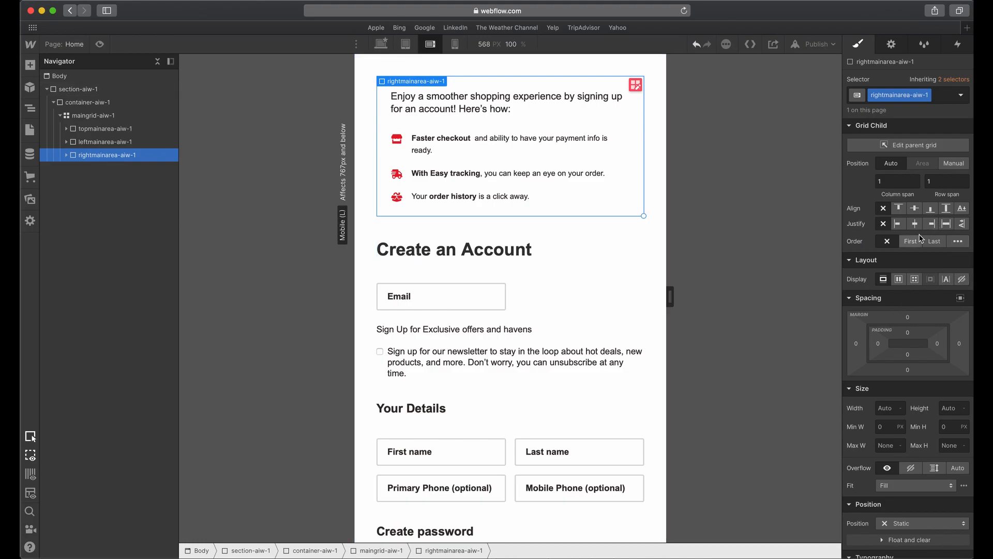
left_click(958, 242)
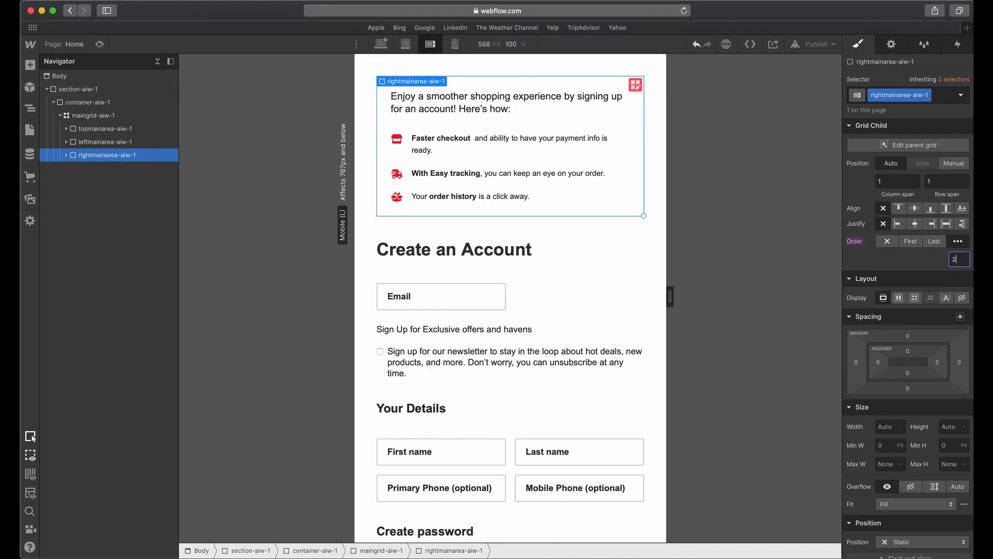
type("2")
key("Return")
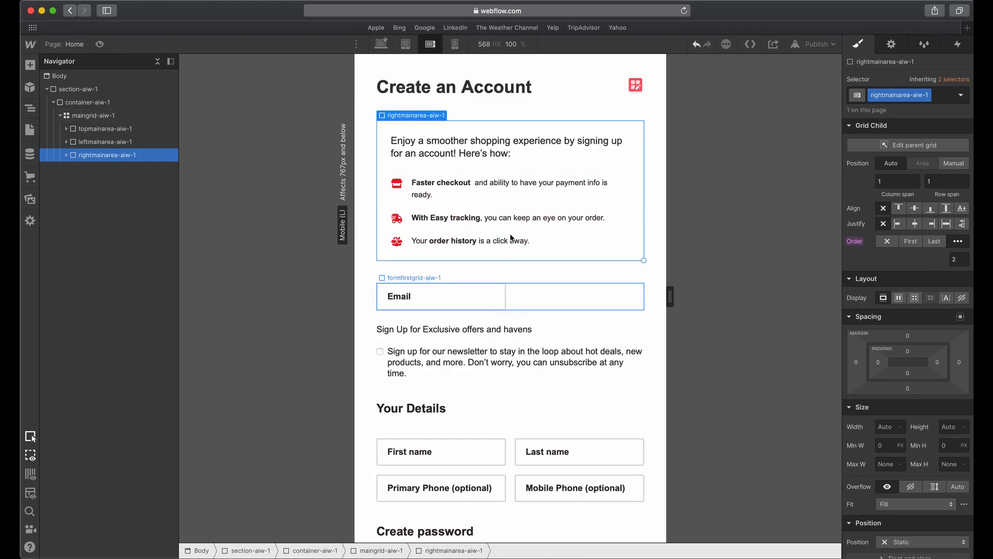
Review the order settings of the three main areas and check the mobile portrait breakpoint, ending on mobile landscape.
left_click(504, 87)
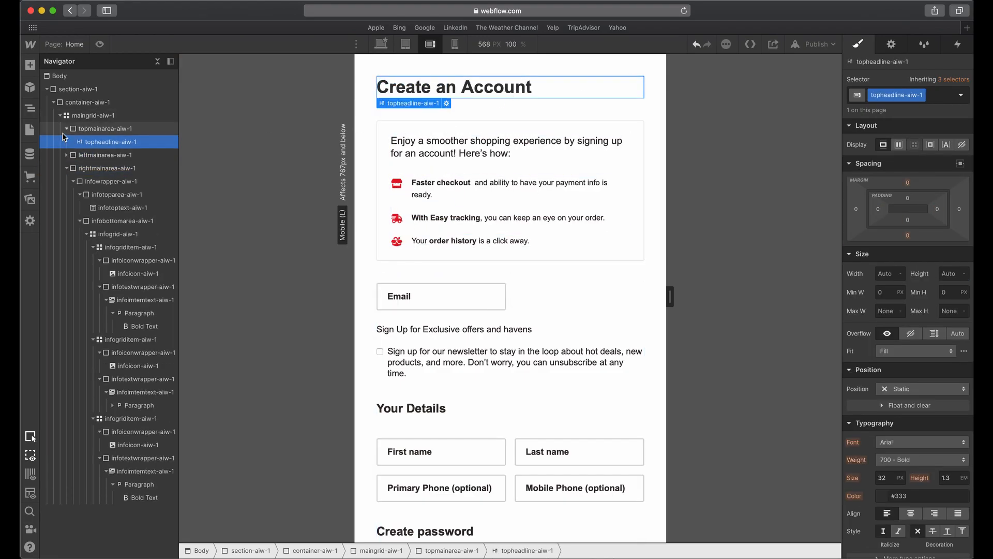
left_click(66, 128)
left_click(66, 154)
left_click(86, 130)
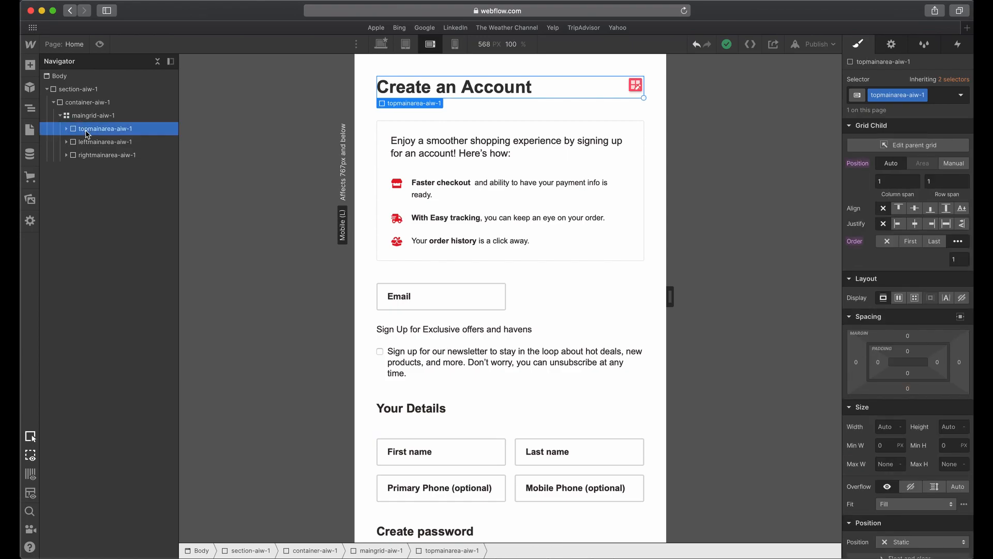
left_click(97, 143)
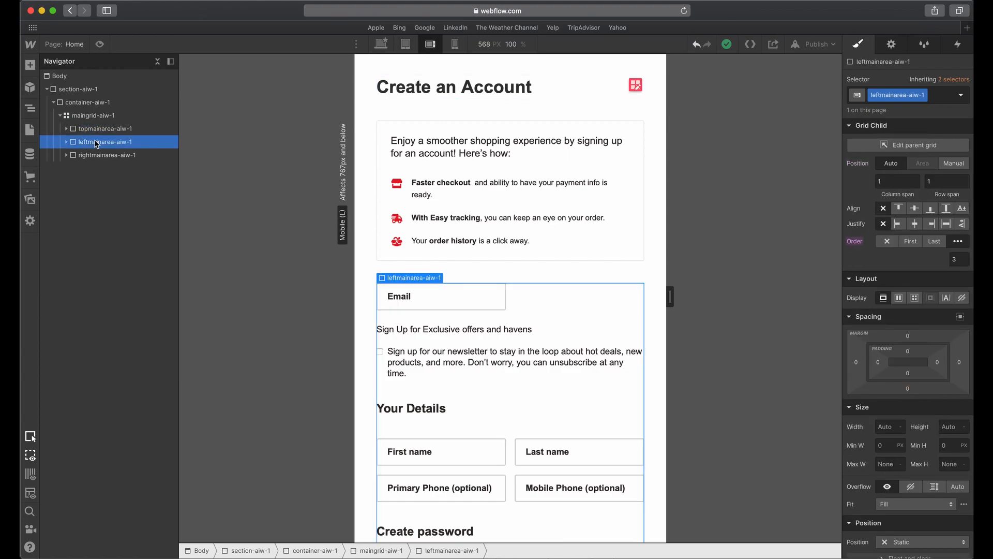
left_click(97, 156)
left_click(105, 143)
left_click(97, 157)
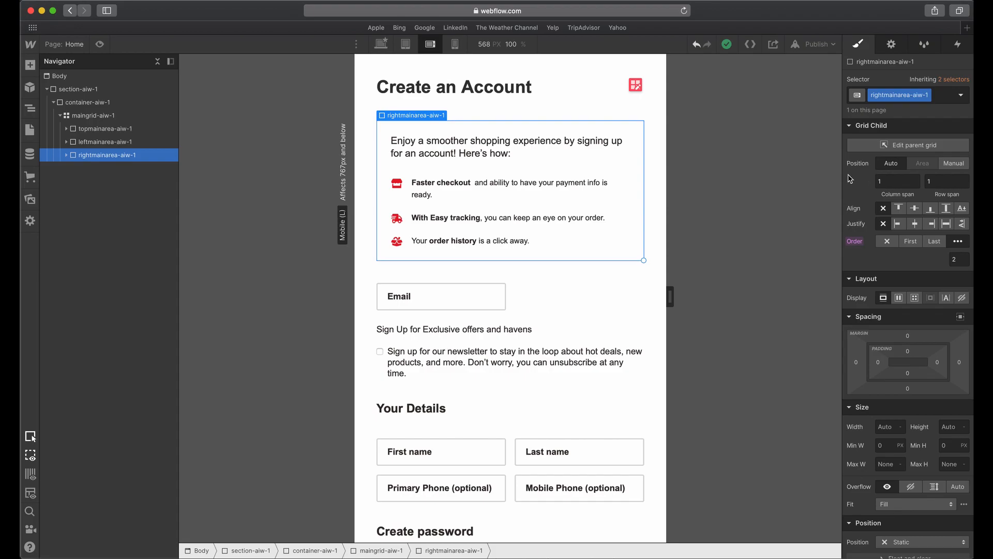
left_click(556, 106)
left_click(454, 44)
left_click(430, 44)
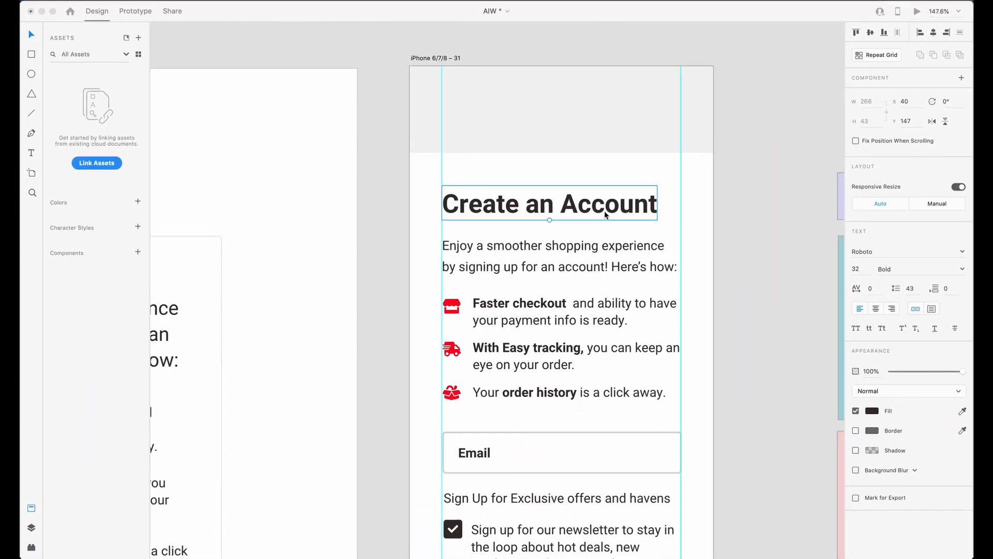
Examine the benefit icons and text on the iPhone artboard in Adobe XD against the Webflow benefits box.
scroll(735, 228, "down", 5)
left_click(477, 154)
left_click(457, 162)
left_click(456, 138)
left_click(485, 139)
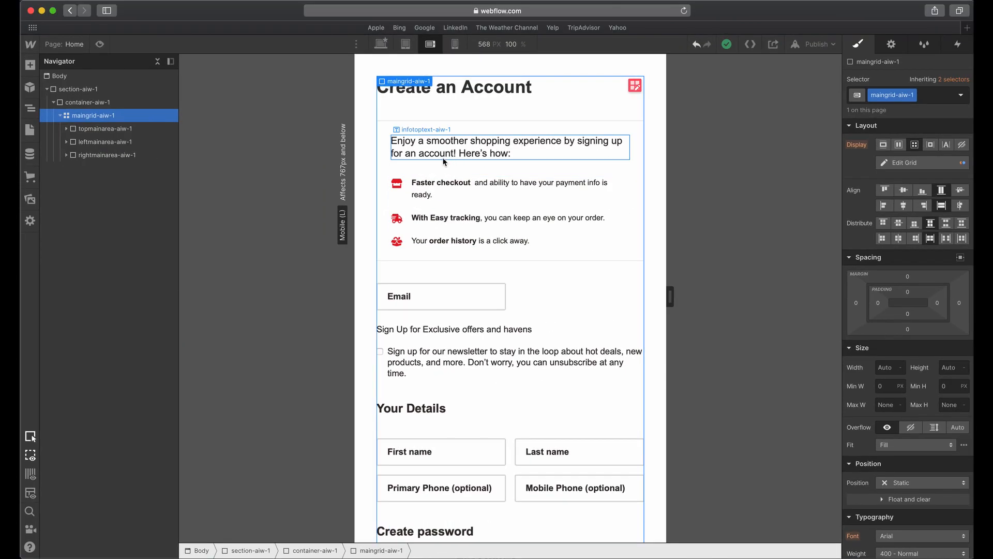
Switch to Webflow and remove the padding and border from infowrapper-aiw-1 on mobile landscape.
left_click(389, 160)
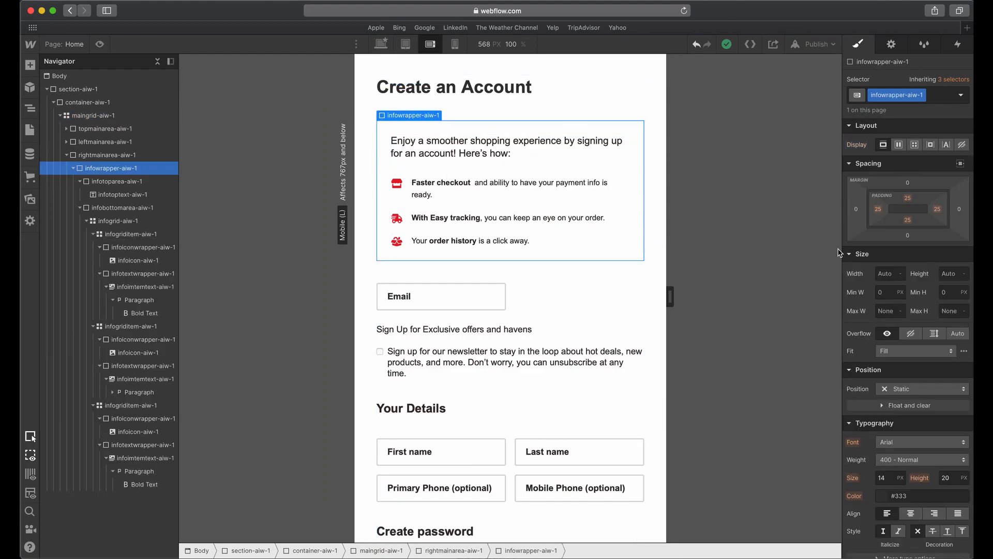
left_click(882, 213, "alt+shift")
scroll(901, 331, "down", 7)
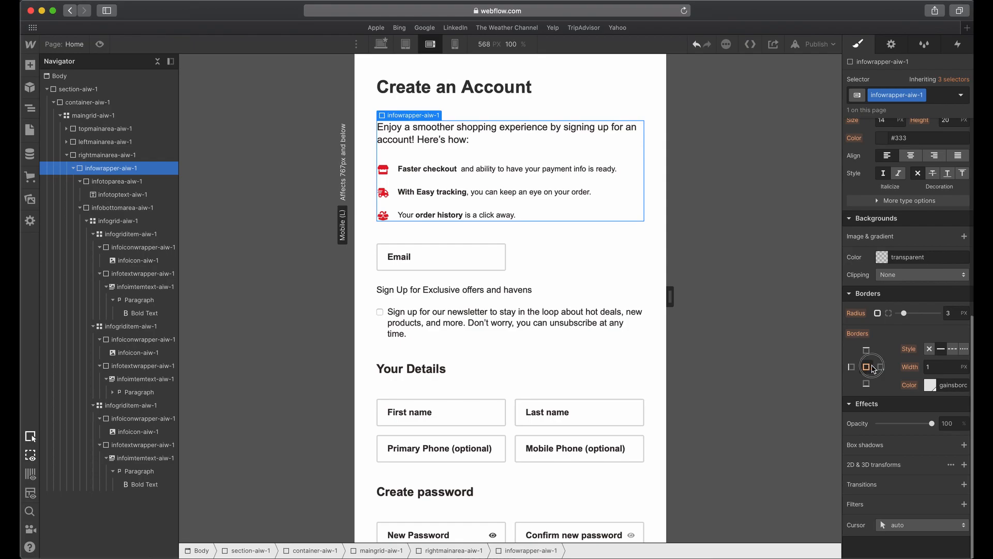
left_click(928, 351)
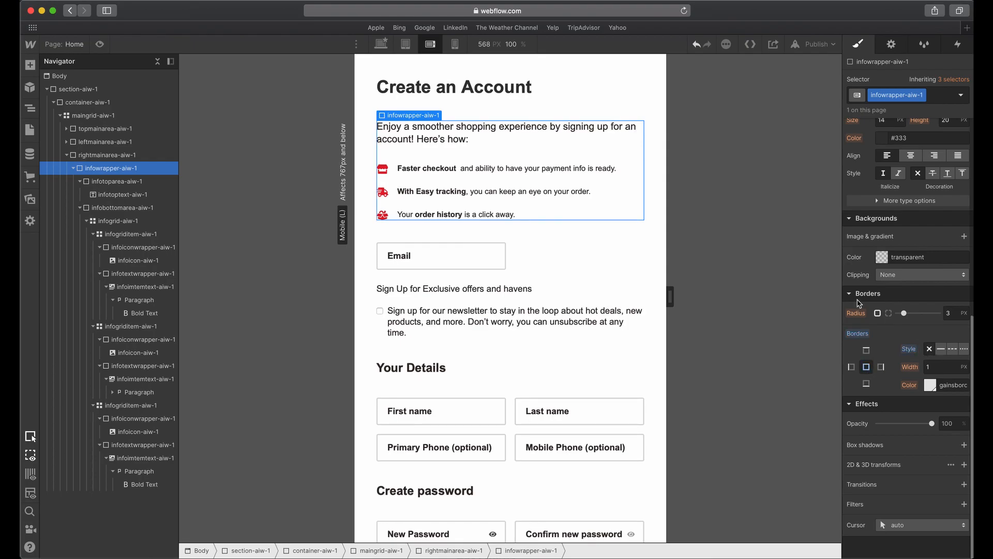
Set the font size of the benefit paragraphs nested in infoimtemtext-aiw-1 to 16 px.
left_click(474, 169)
scroll(892, 274, "up", 1)
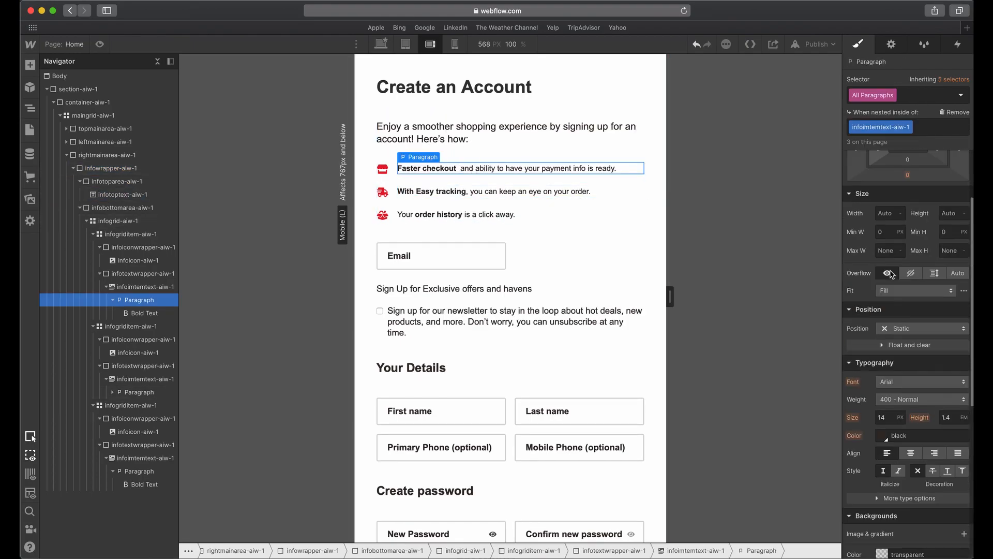
left_click(887, 417)
type("16")
key("Tab")
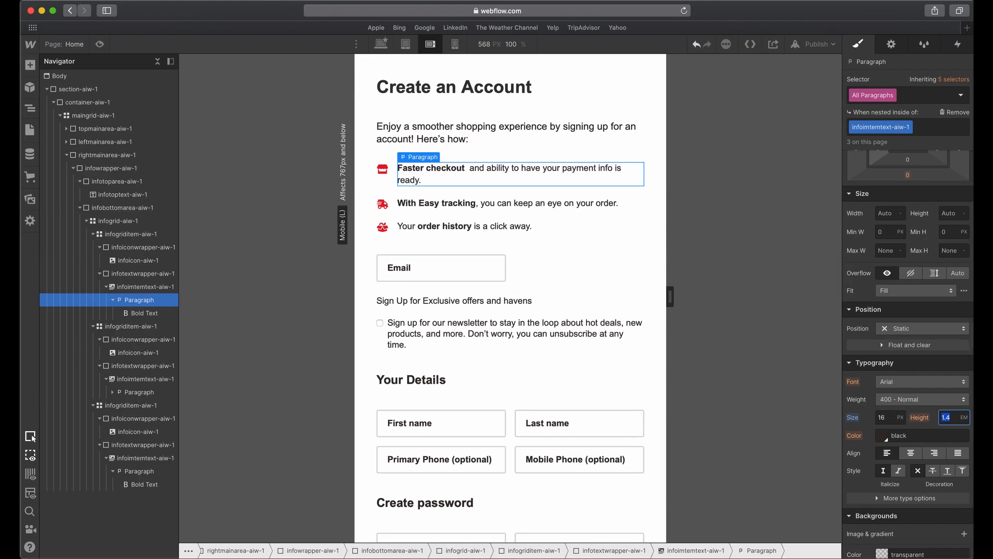
Check the benefit text spacing in Adobe XD and set the row gap of infogrid-aiw-1 to 10 px in Webflow.
key("ctrl+Up")
left_click(534, 445)
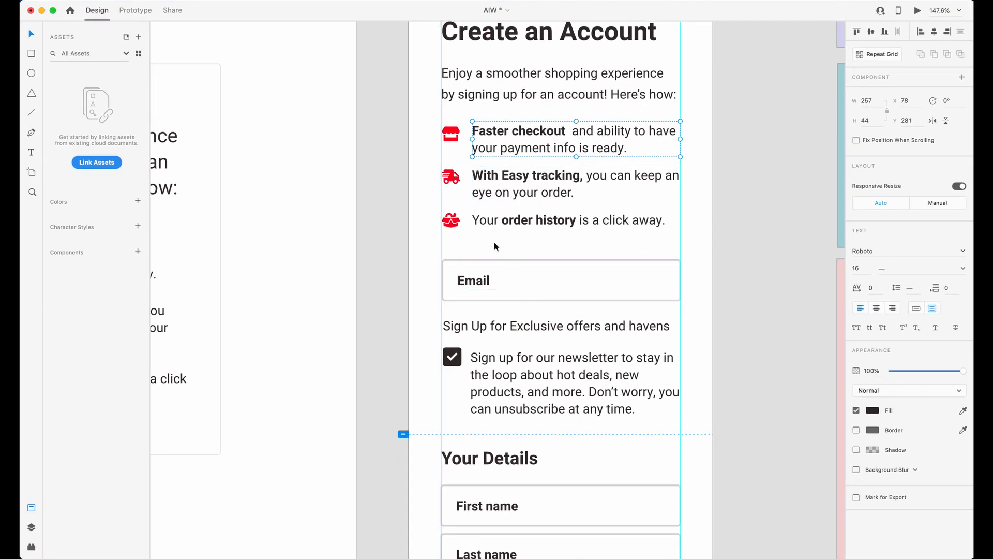
left_click(577, 188)
left_click(508, 149)
key("ctrl+Up")
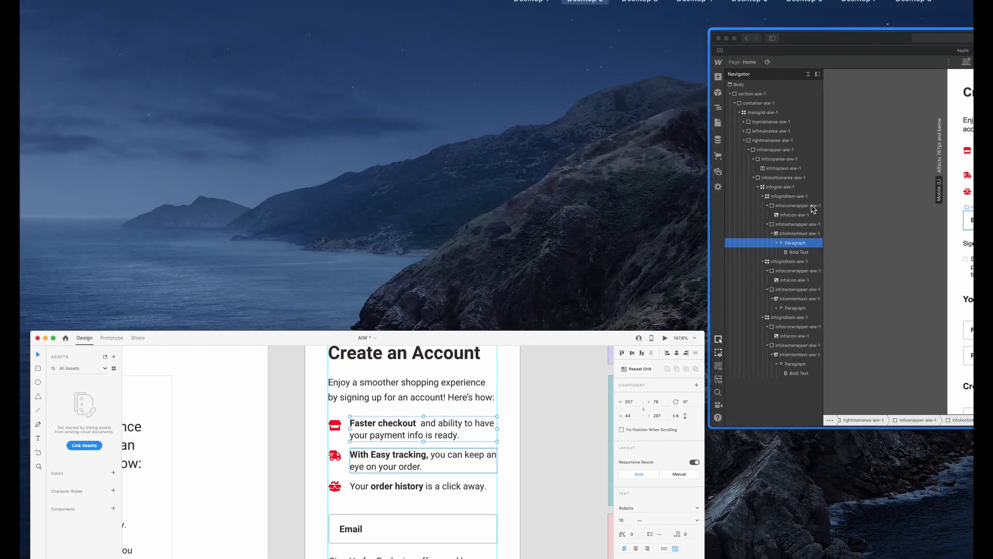
left_click(811, 209)
left_click(392, 184)
left_click(393, 190)
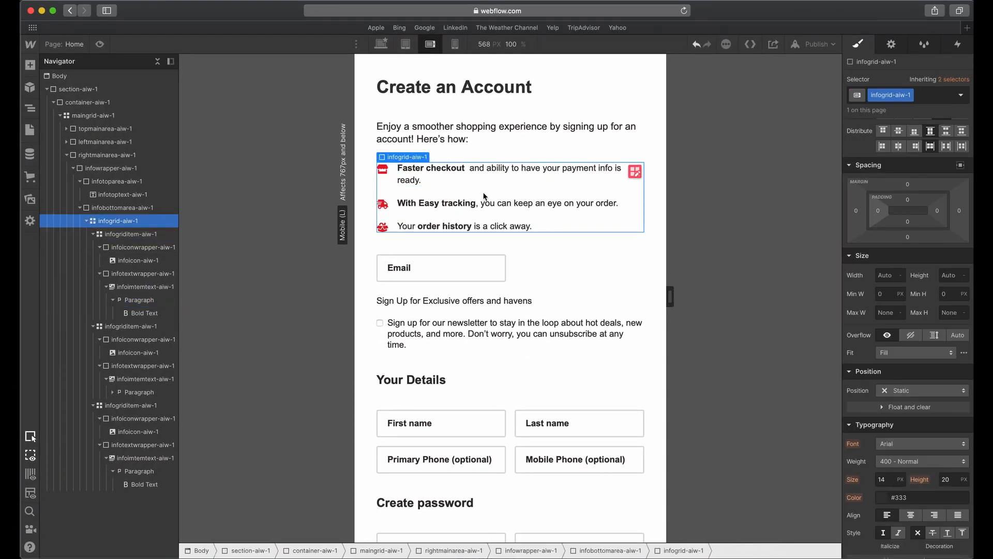
left_click(639, 174)
left_click(944, 184)
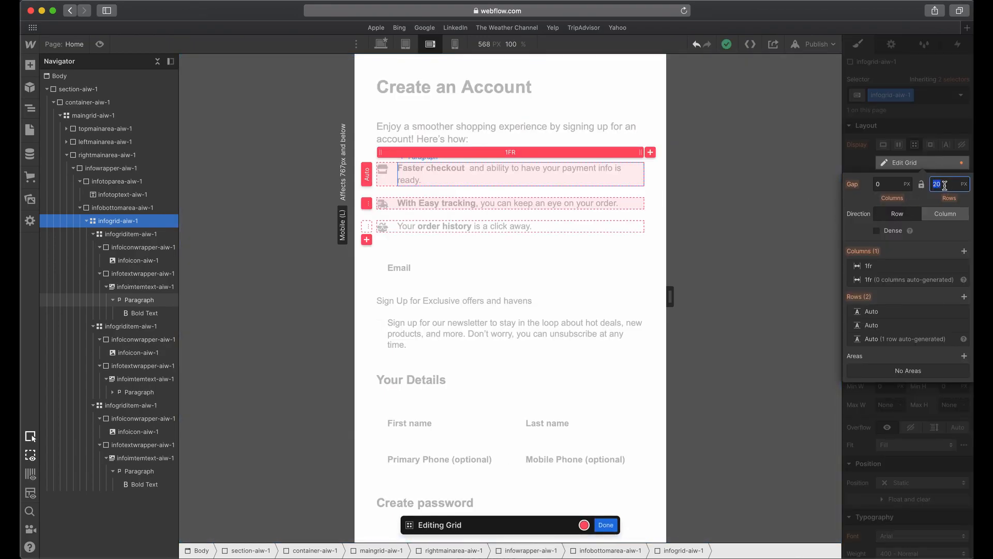
key("Tab")
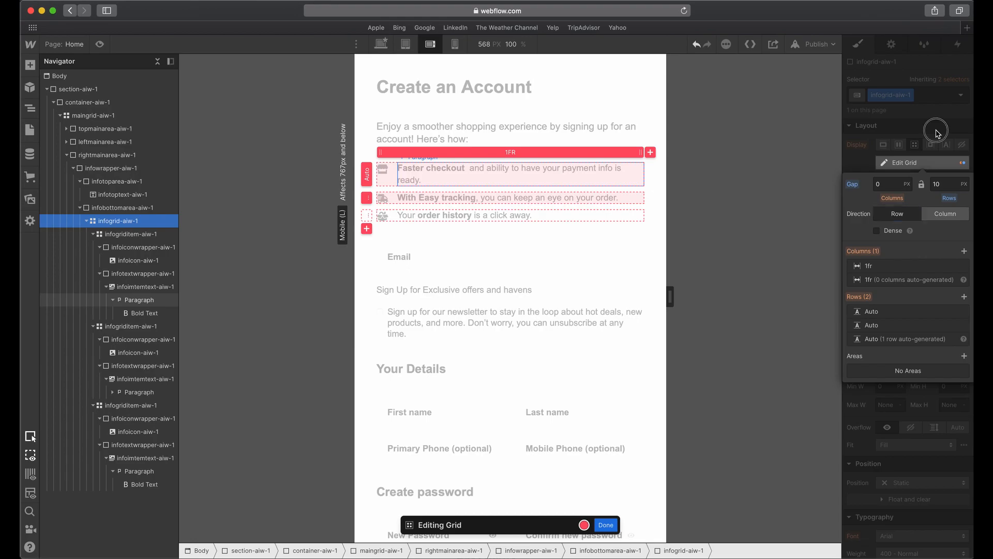
left_click(937, 134)
Check the headline spacing in Adobe XD and set the row gap of maingrid-aiw-1 to 20 px in Webflow.
left_click(504, 276)
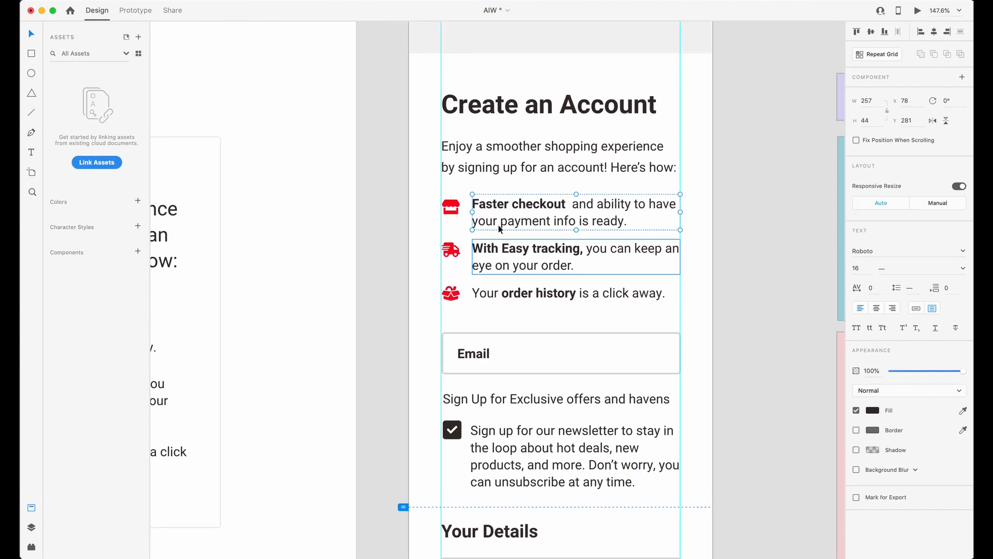
left_click(550, 111)
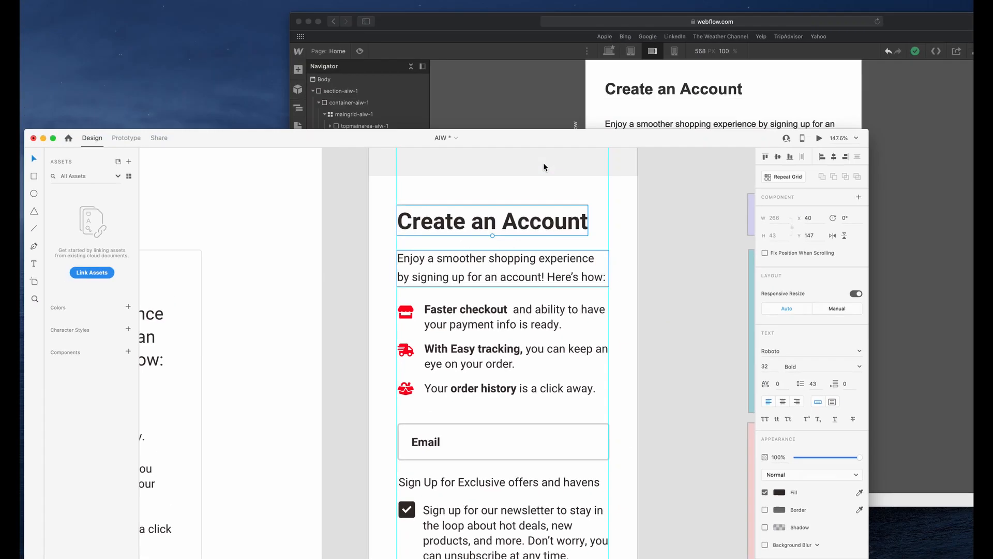
left_click(543, 89)
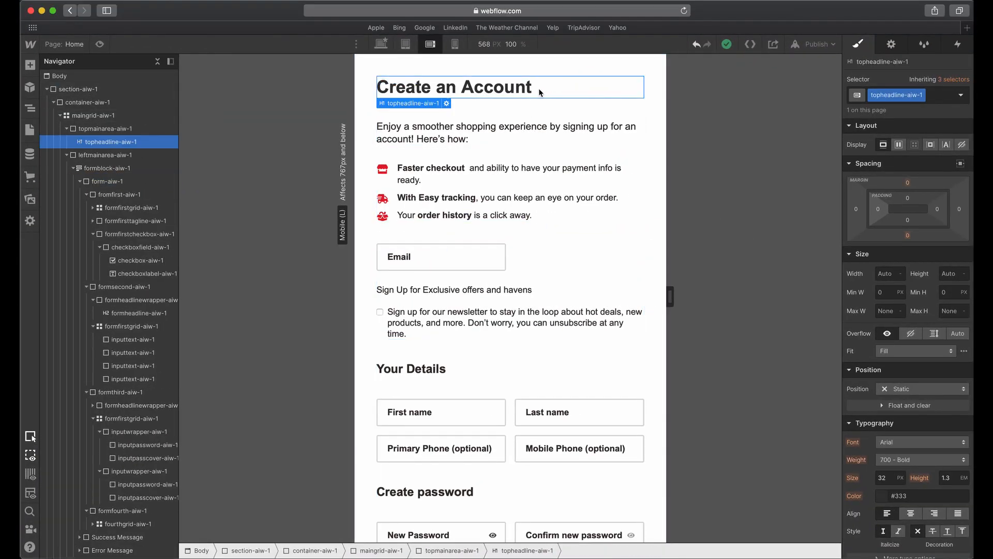
left_click(105, 129)
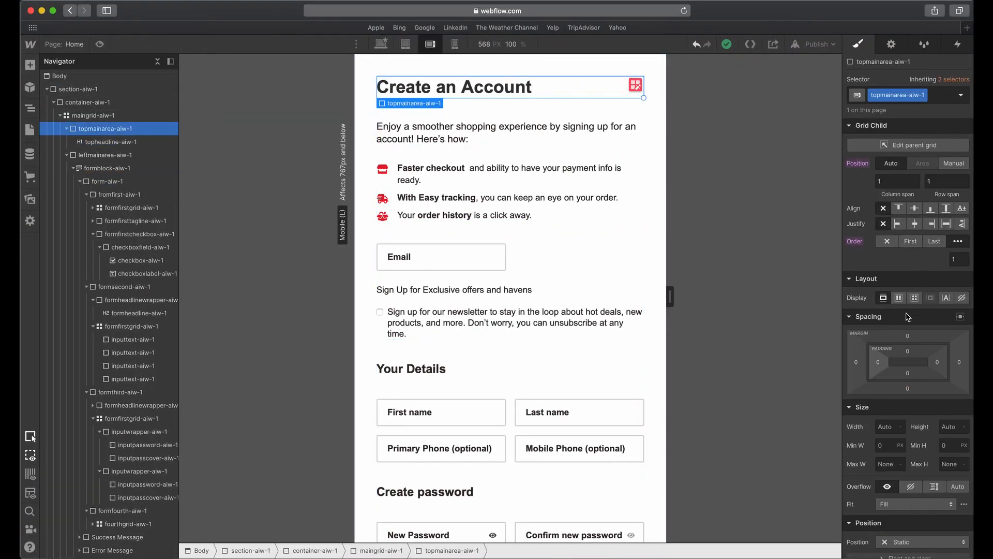
left_click(130, 115)
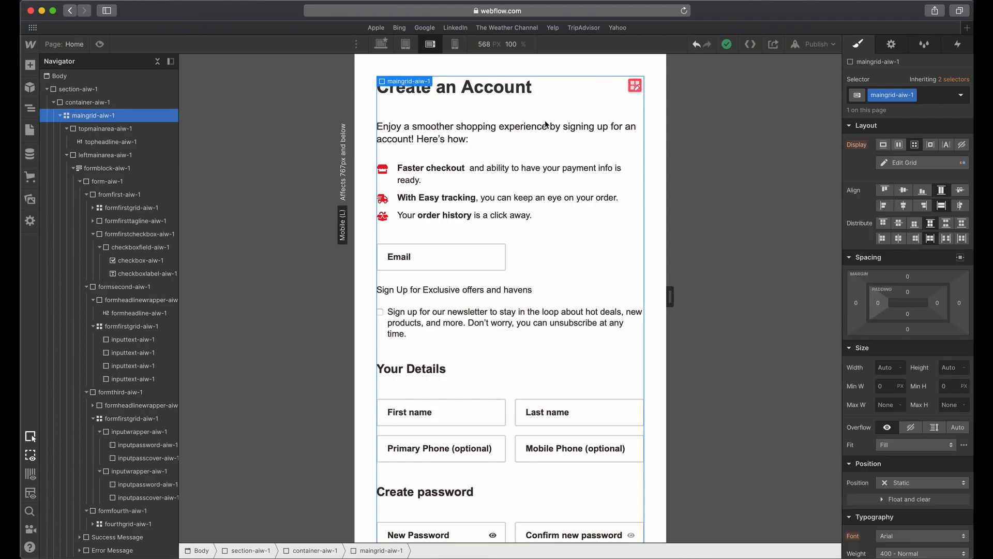
left_click(915, 164)
left_click(943, 185)
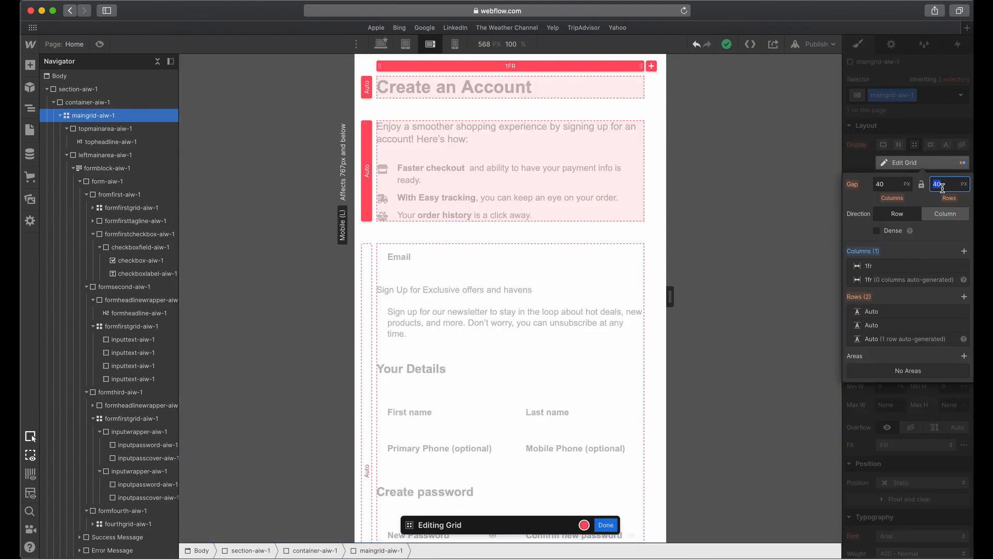
key("Tab")
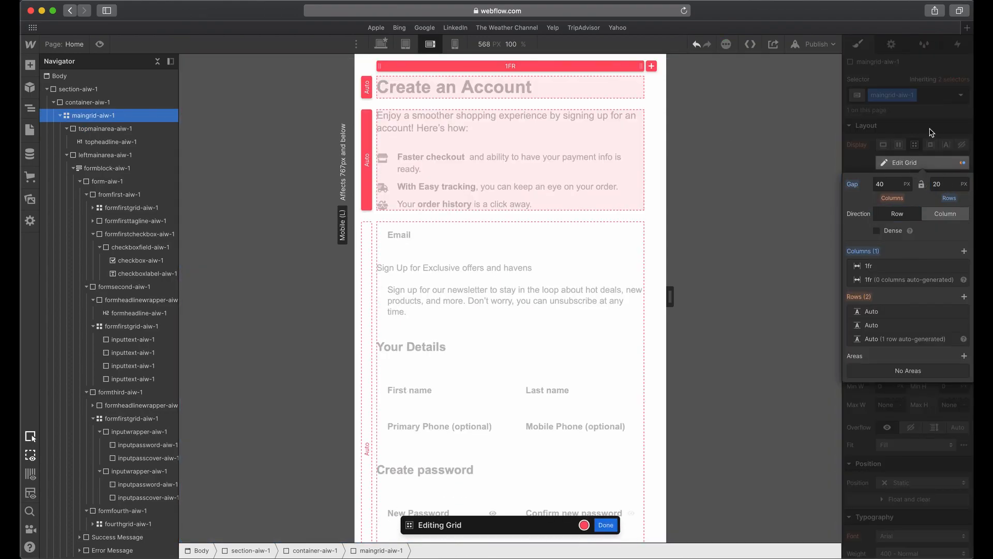
left_click(929, 132)
left_click(535, 264)
Set the bottom margin of infotoparea-aiw-1 to 20 px to tighten the space above the benefits list.
left_click(472, 134)
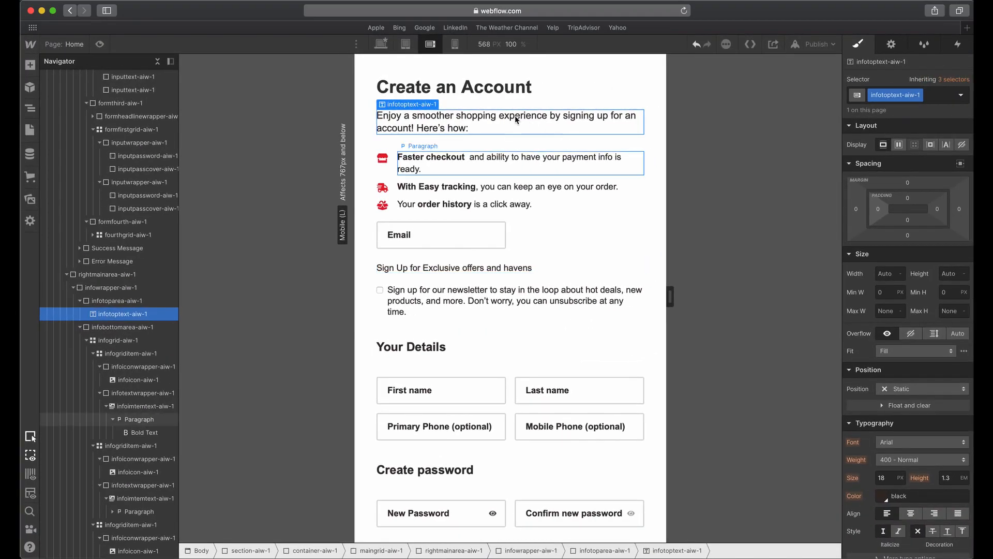
left_click(117, 300)
left_click_drag(908, 235, 918, 236)
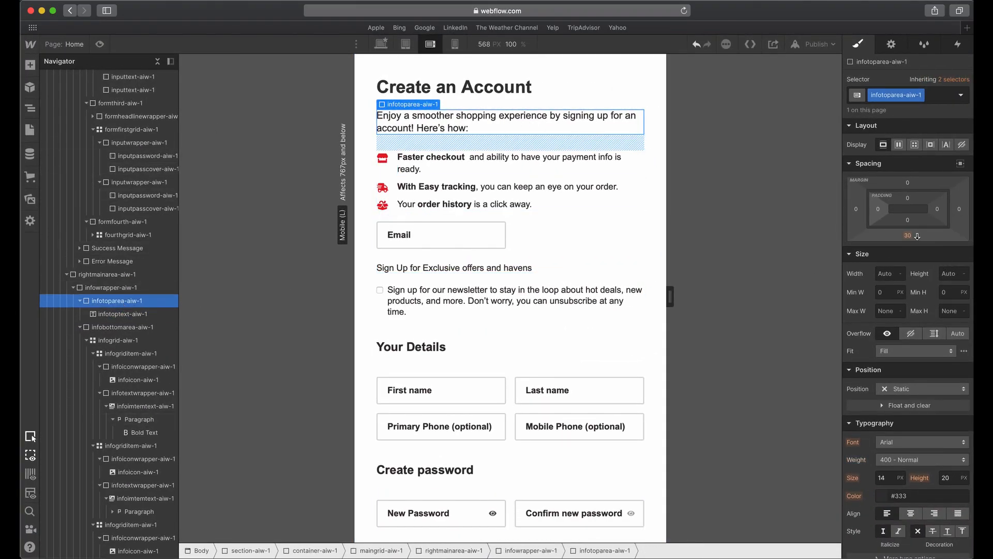
left_click(908, 235)
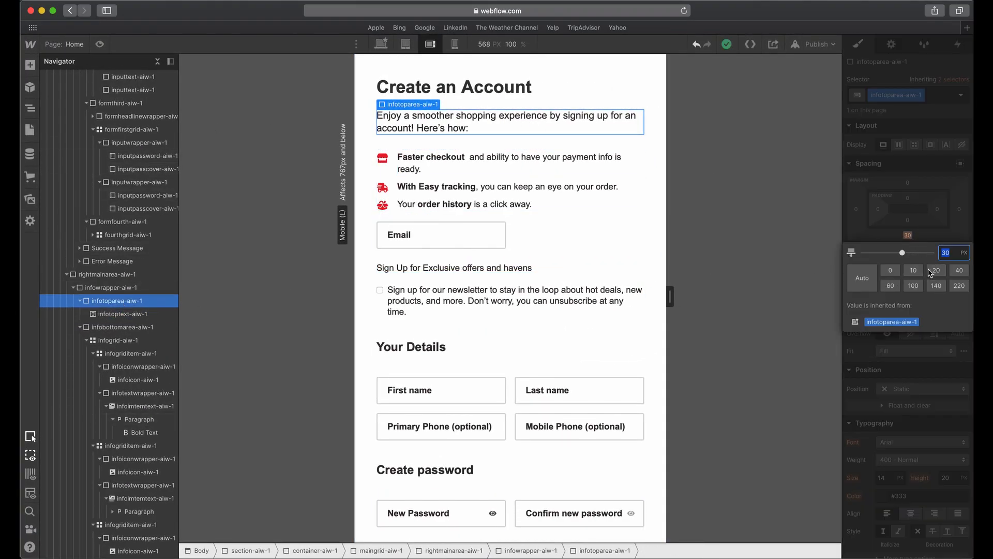
left_click(934, 269)
left_click(932, 237)
left_click(621, 199)
Compare the email, newsletter and Your Details sections on the iPhone artboard in Adobe XD with the Webflow form.
left_click(521, 339)
key("ctrl+Up")
left_click(588, 440)
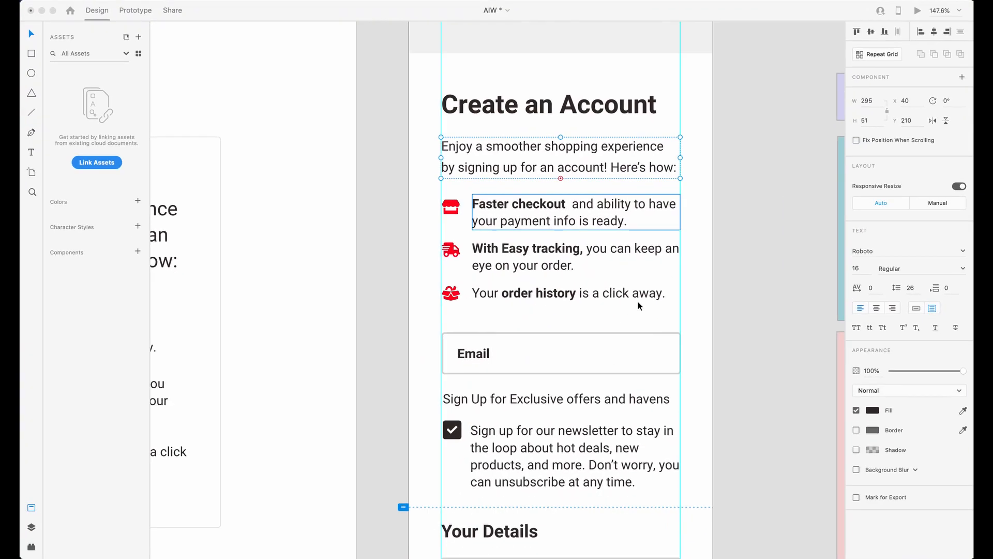
scroll(636, 284, "down", 5)
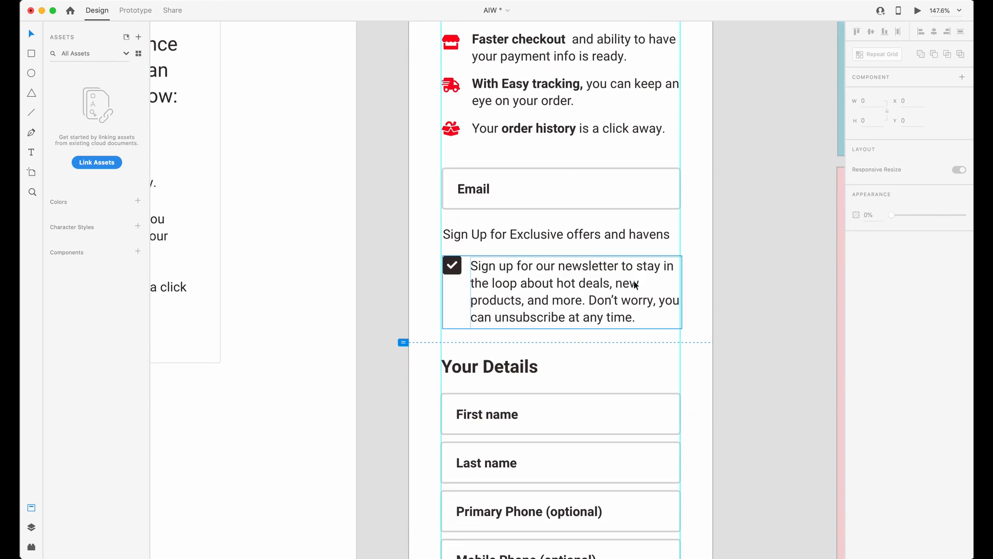
key("ctrl+Up")
left_click(831, 264)
left_click(513, 238)
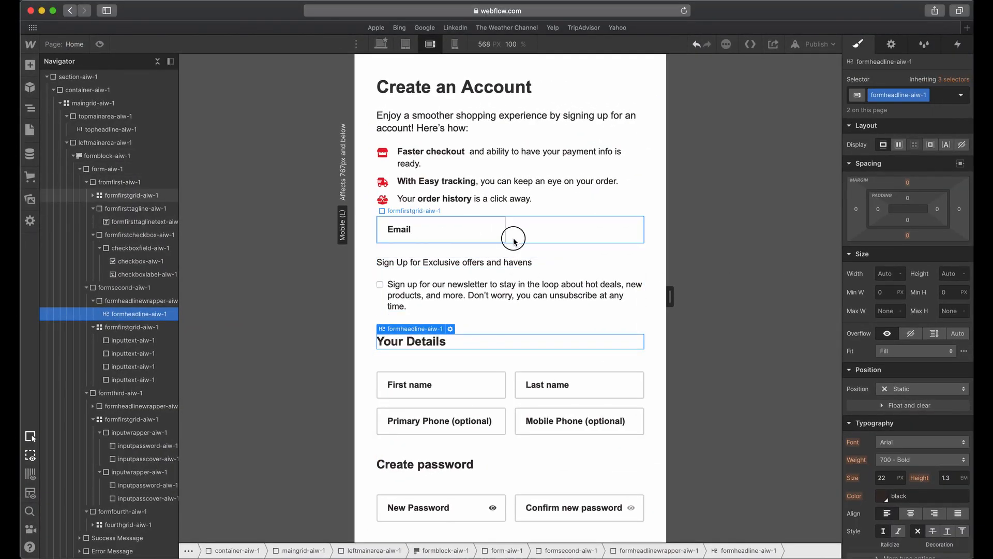
key("ctrl+Up")
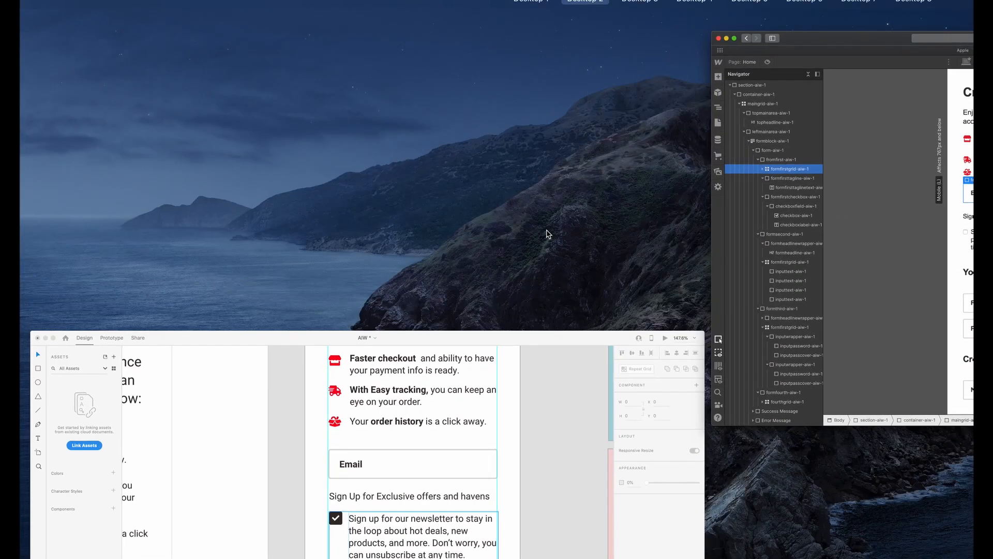
left_click(838, 273)
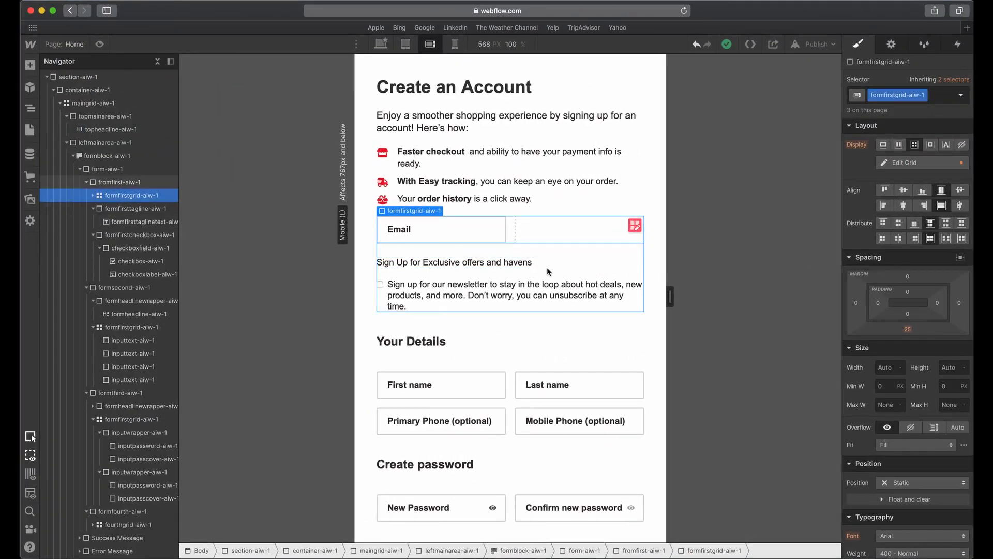
scroll(540, 244, "down", 2)
left_click(539, 244)
scroll(540, 251, "up", 2)
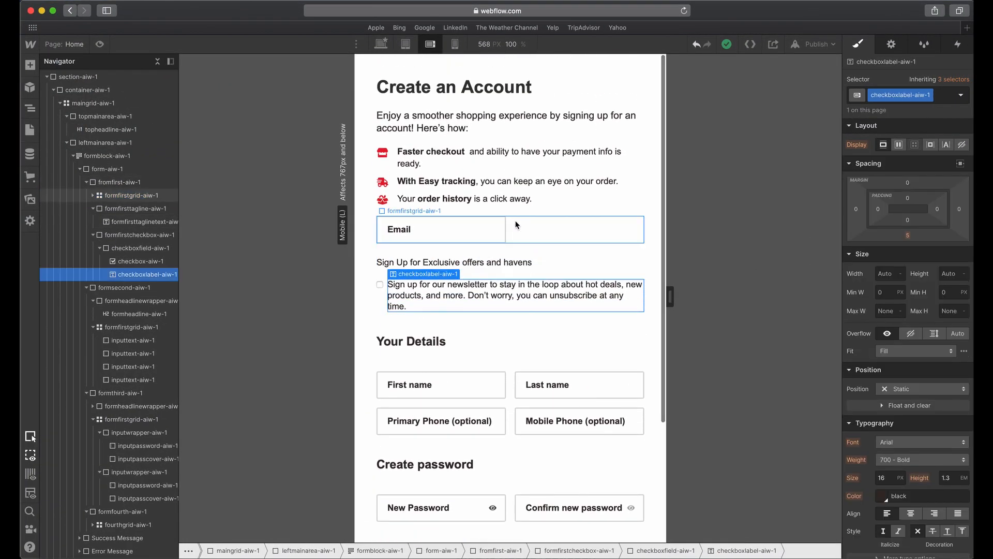
Examine the gap between the order history line and the Email field in Adobe XD against the Webflow layout.
left_click(515, 227)
key("ctrl+Up")
left_click(455, 422)
left_click(474, 128)
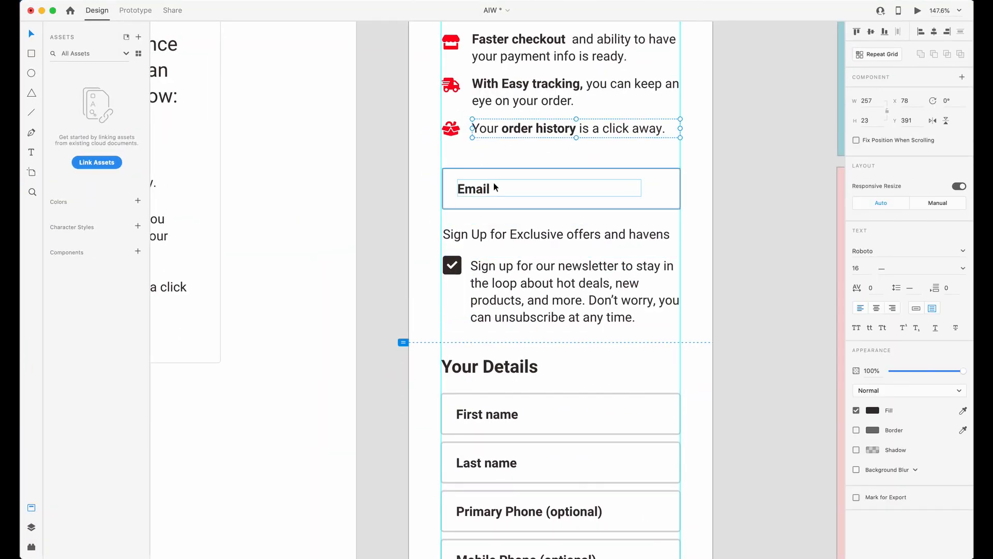
key("ctrl+Up")
left_click(812, 244)
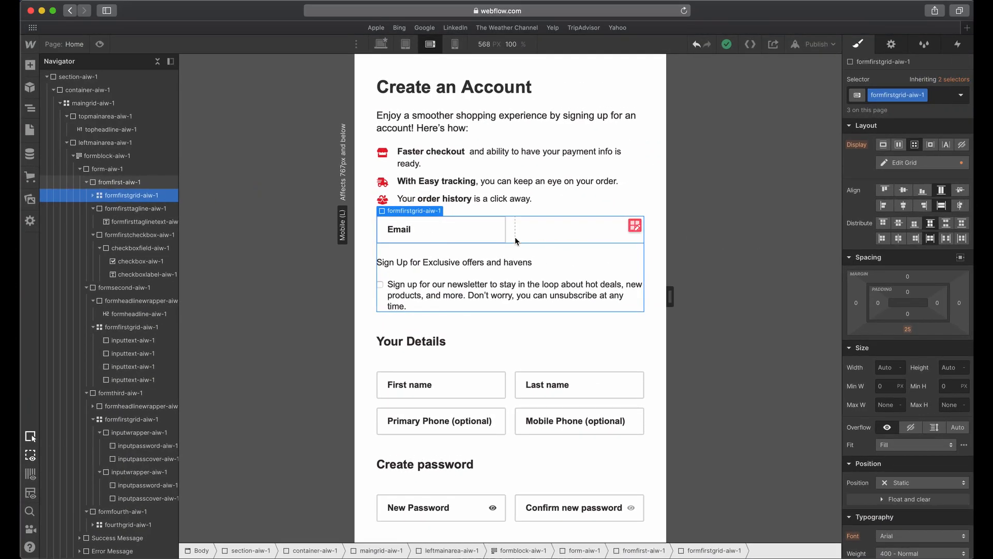
left_click(498, 237)
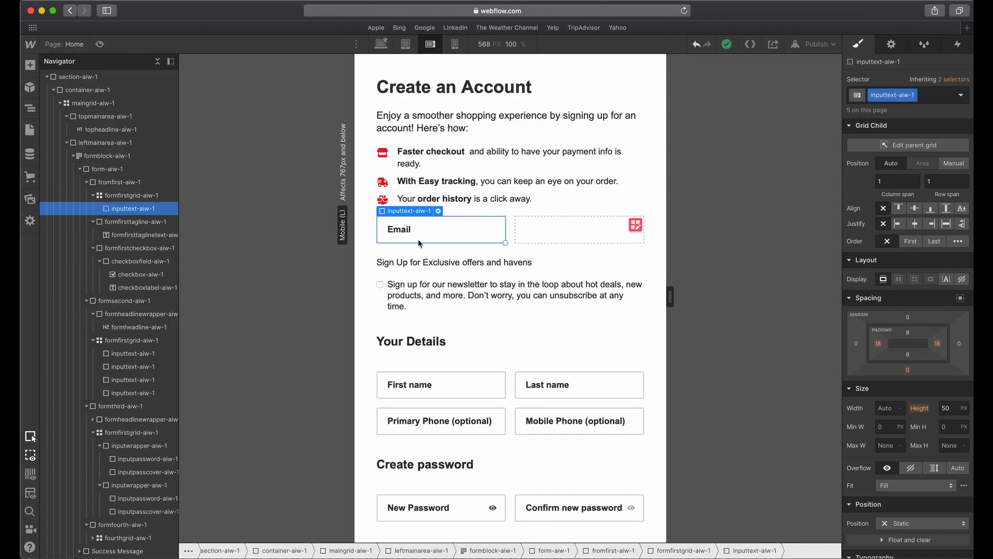
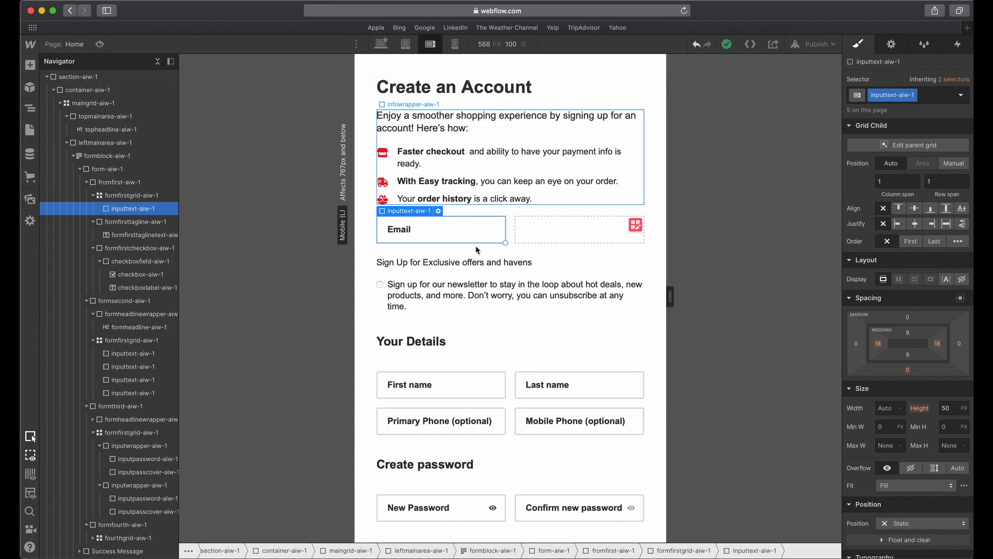
Inspect the spacing of the info list above the Email field, its parent wrappers and the main grid.
left_click(563, 199)
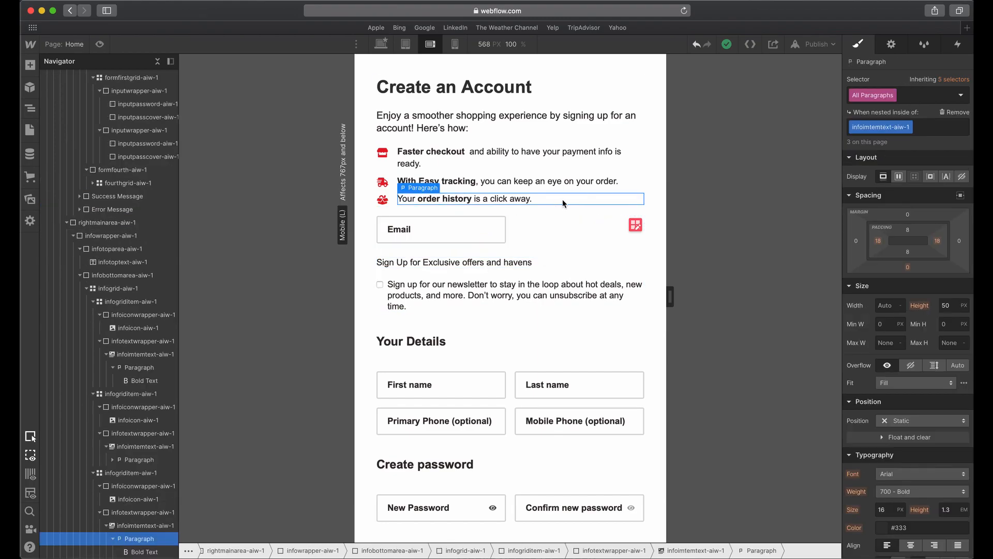
left_click(469, 194)
left_click(371, 197)
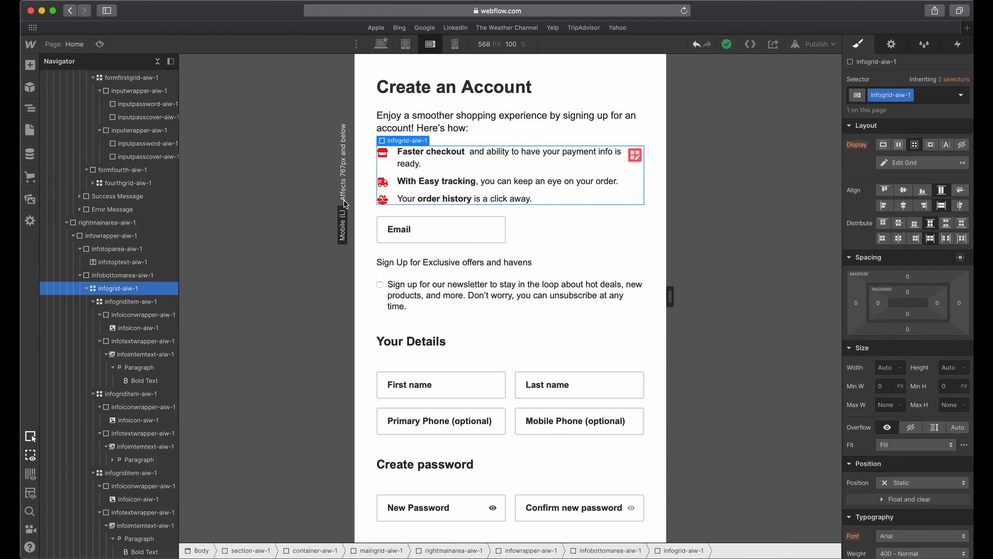
left_click(132, 280)
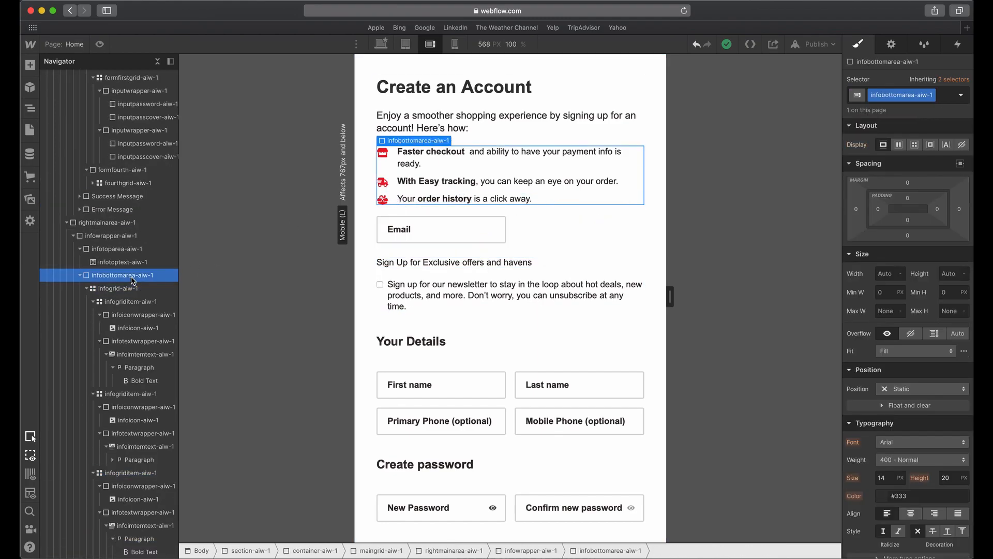
left_click(539, 554)
left_click(455, 550)
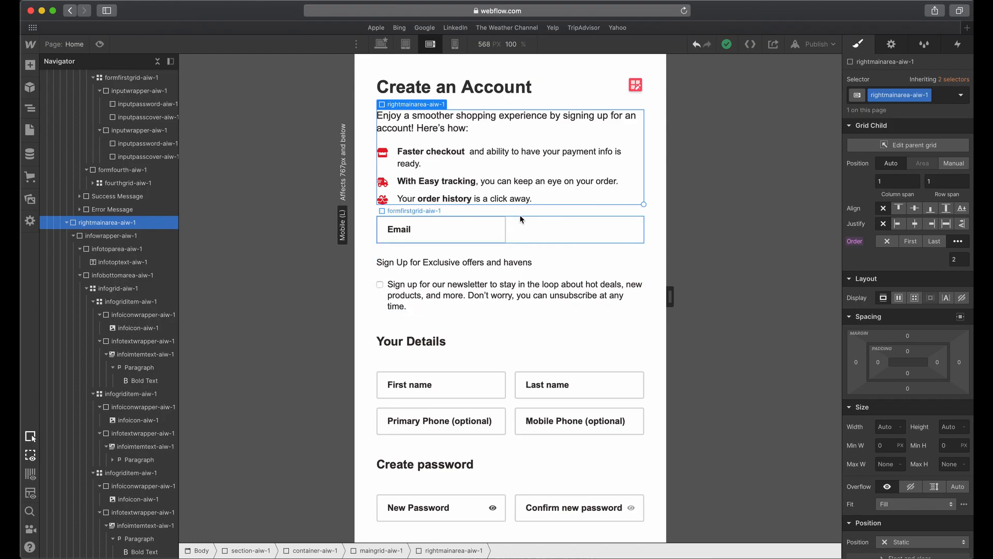
left_click(520, 210)
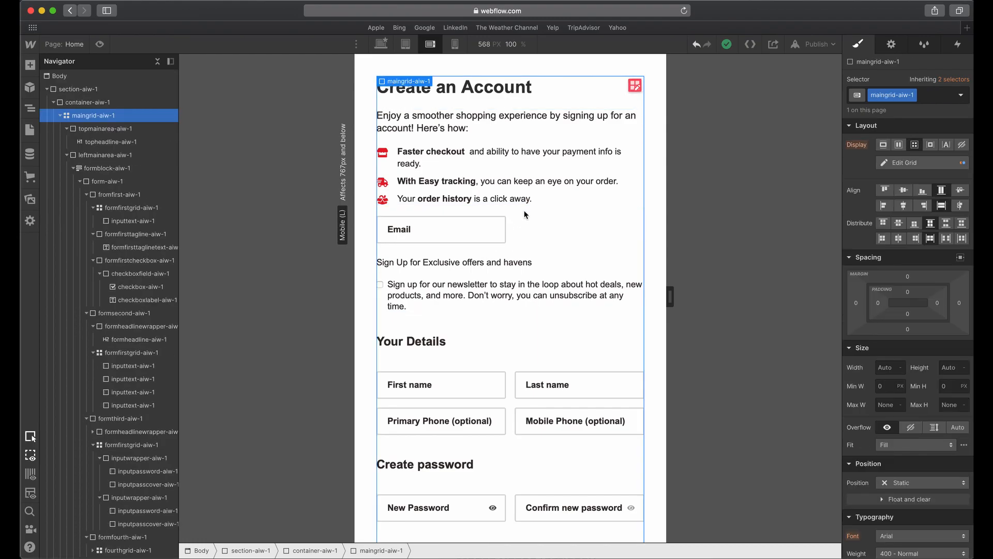
left_click(640, 88)
left_click(622, 103)
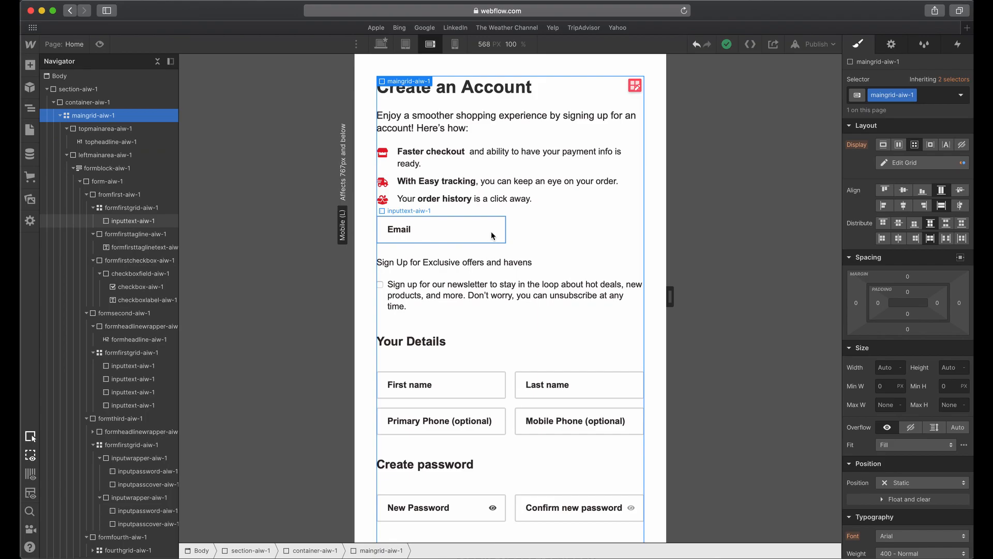
Collapse the main grid's child areas in the element tree and set rightmainarea-aiw-1's bottom margin to 20 px.
left_click(66, 128)
left_click(66, 142)
left_click(67, 155)
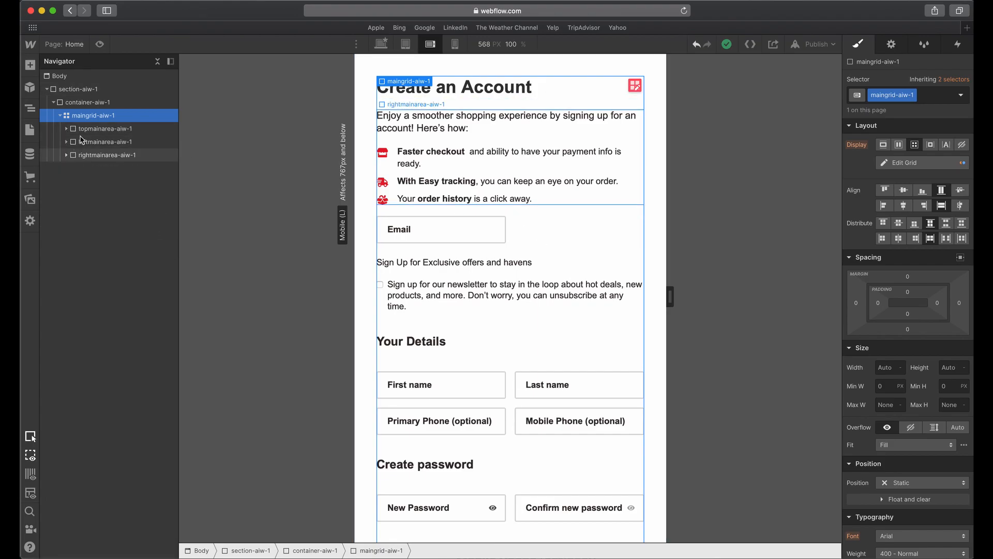
left_click(125, 128)
left_click(129, 146)
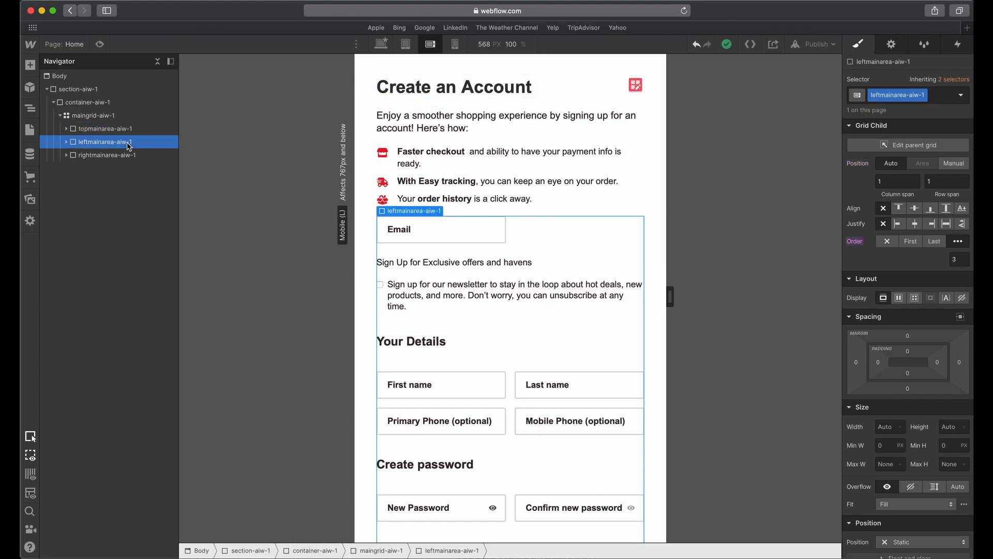
left_click(121, 156)
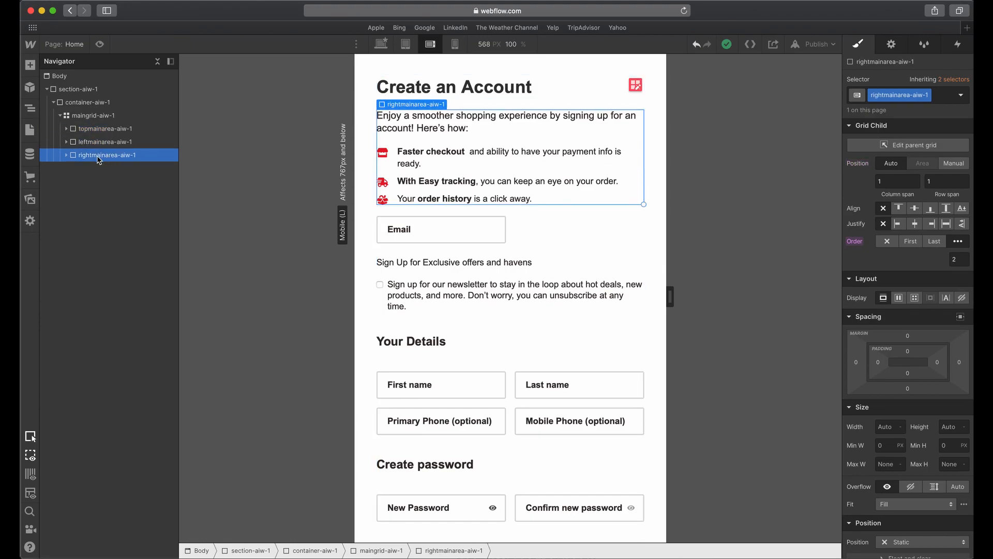
left_click(910, 389)
left_click(937, 423)
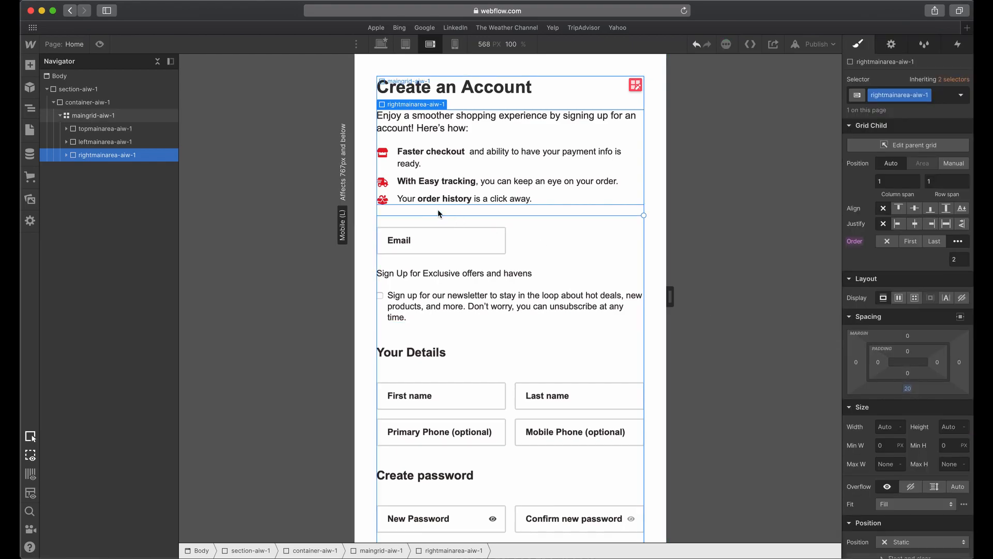
Inspect the newsletter block's spacing, and switch to the Adobe XD design to check the gap above the Your Details heading.
left_click(572, 253)
left_click(515, 307)
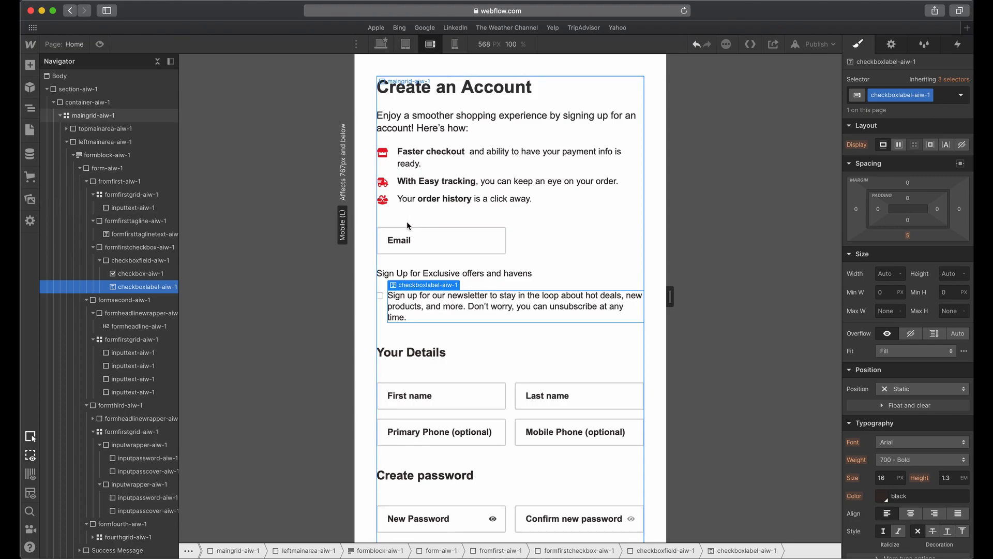
left_click(563, 247)
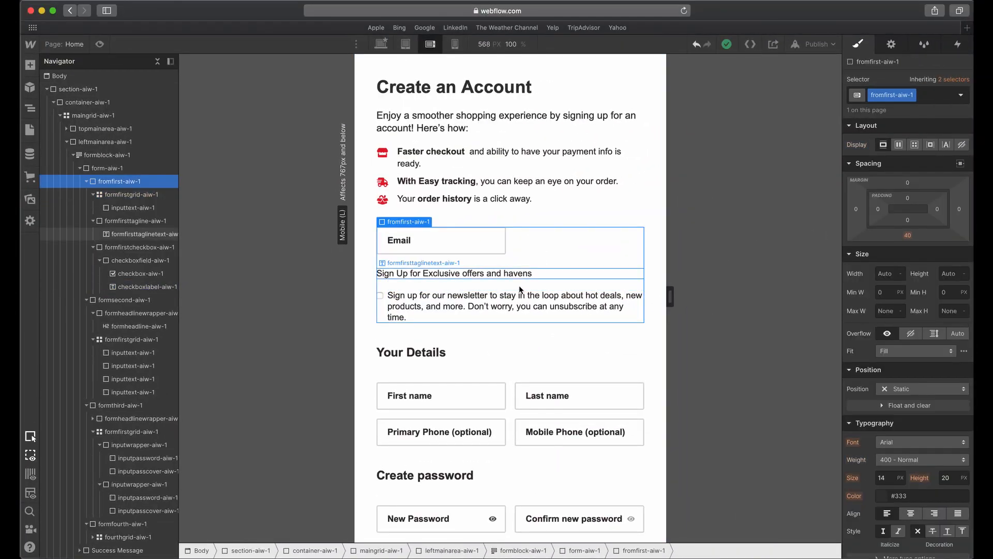
scroll(516, 288, "down", 3)
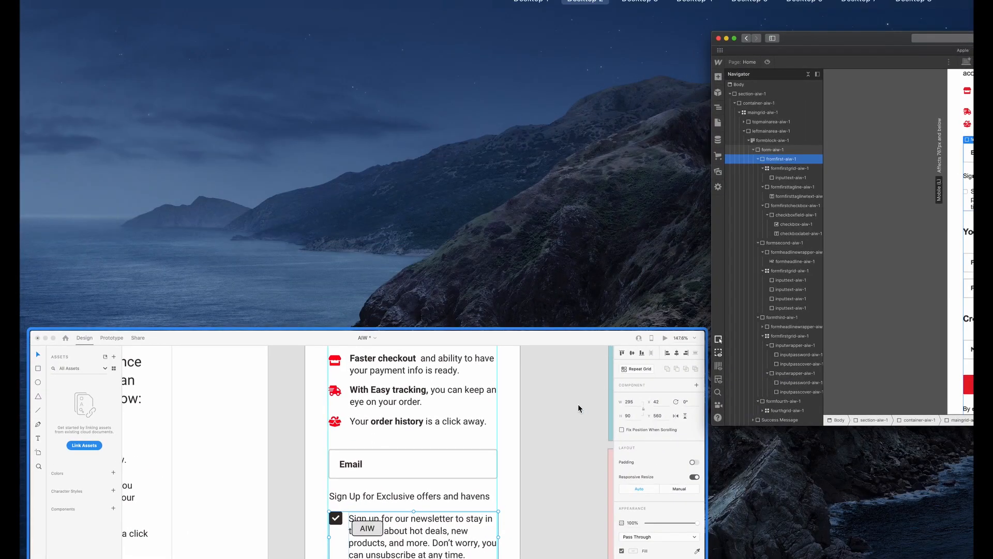
left_click(579, 403)
scroll(579, 392, "down", 3)
left_click(527, 285)
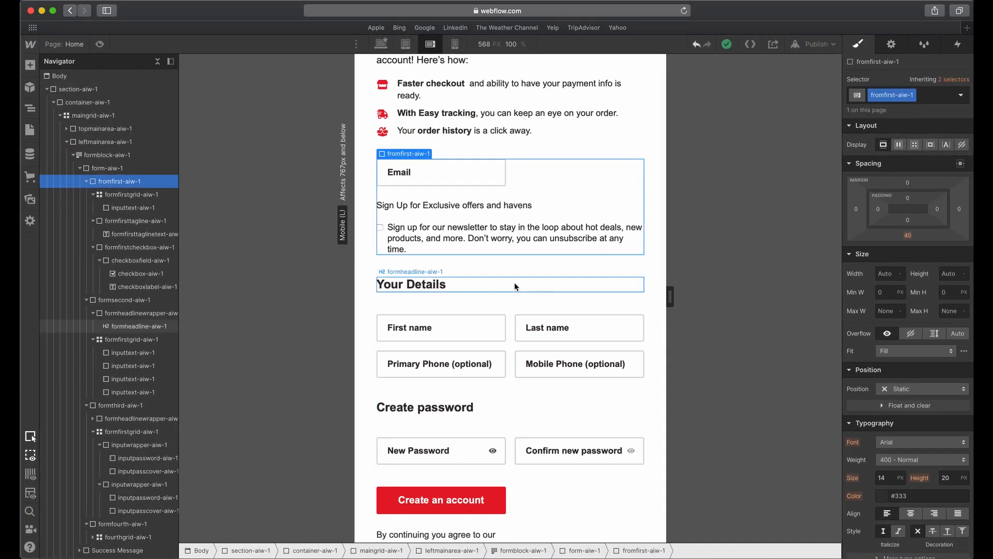
Back in Webflow, set the bottom margin of the Your Details heading wrapper to 20 px.
left_click(150, 313)
left_click(909, 251)
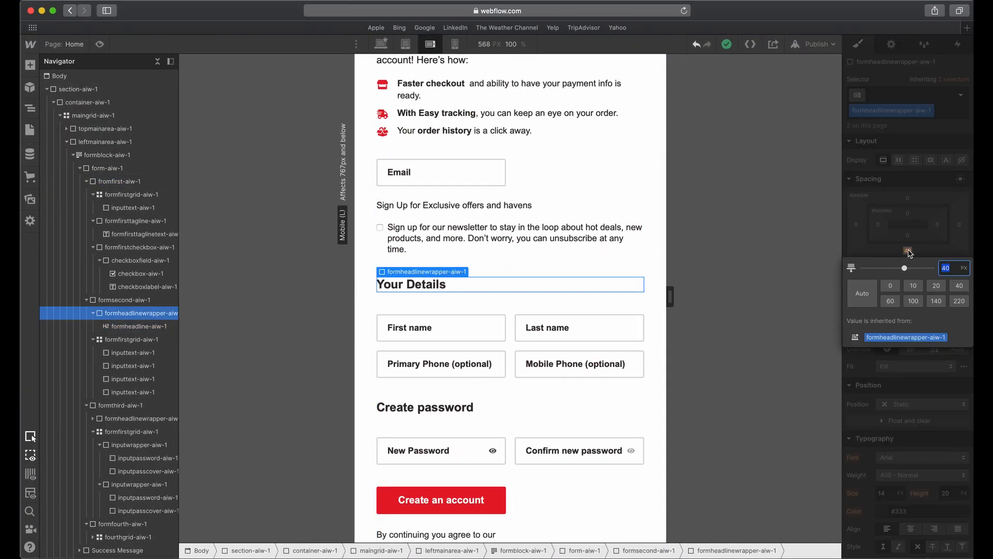
left_click(935, 285)
left_click(922, 242)
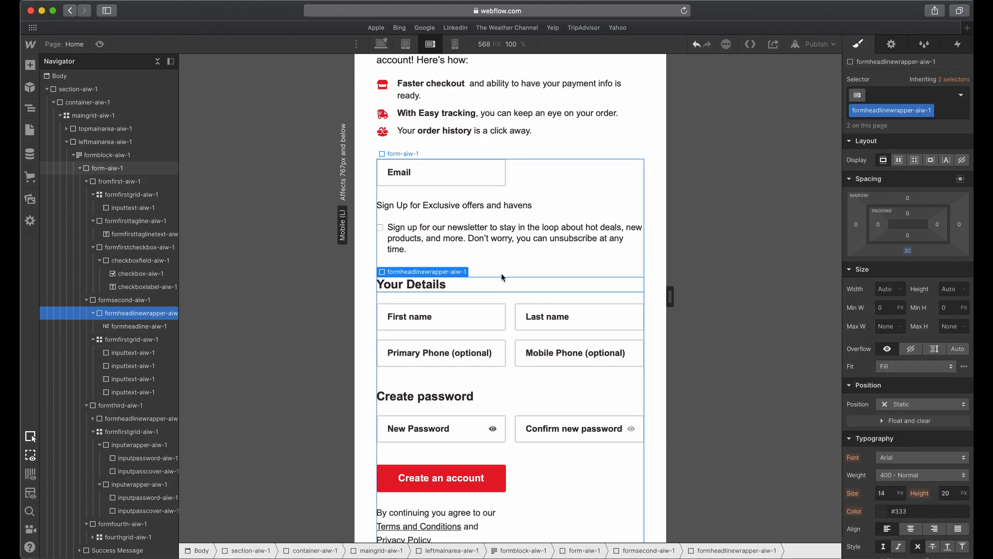
Check the gap above Create Password in the Adobe XD design, and set formsecond-aiw-1's bottom margin to 30 px in Webflow.
key("ctrl+Up")
left_click(601, 374)
scroll(613, 296, "down", 1)
left_click(528, 373)
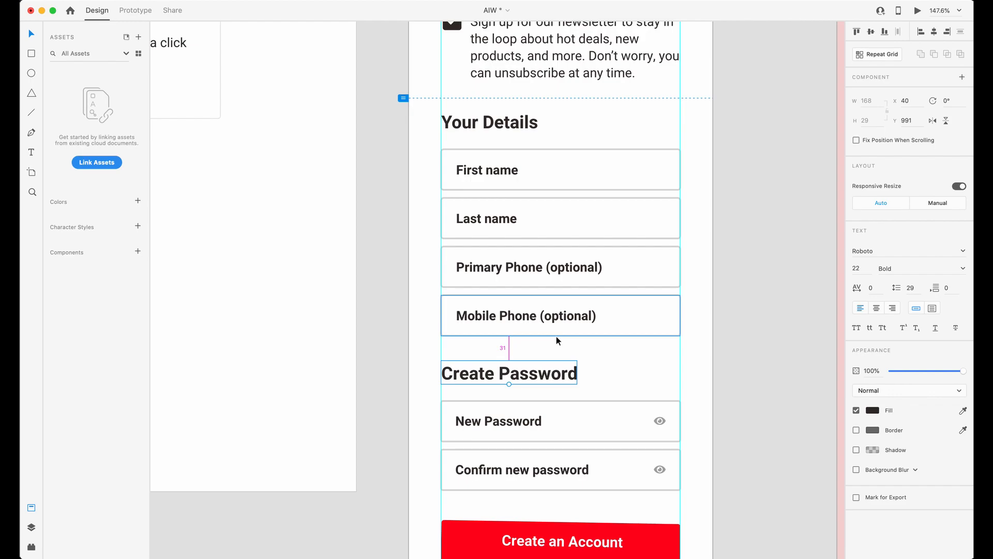
key("ctrl+Up")
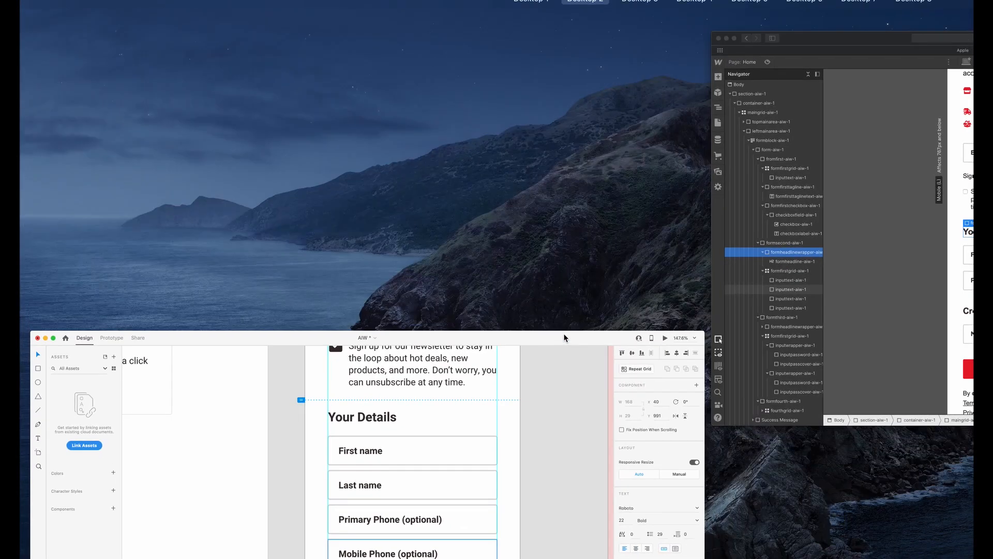
left_click(820, 281)
left_click(506, 266)
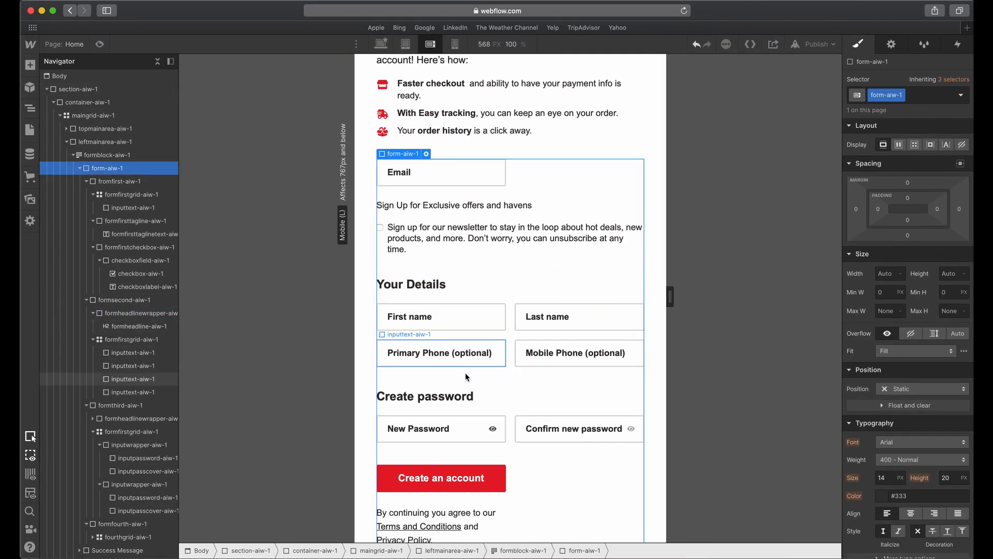
left_click(508, 334)
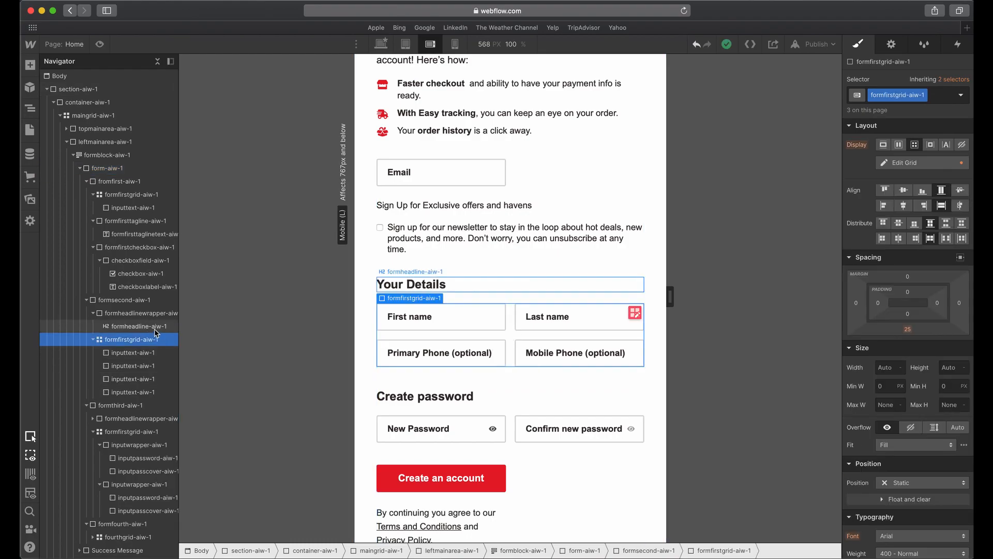
left_click(137, 300)
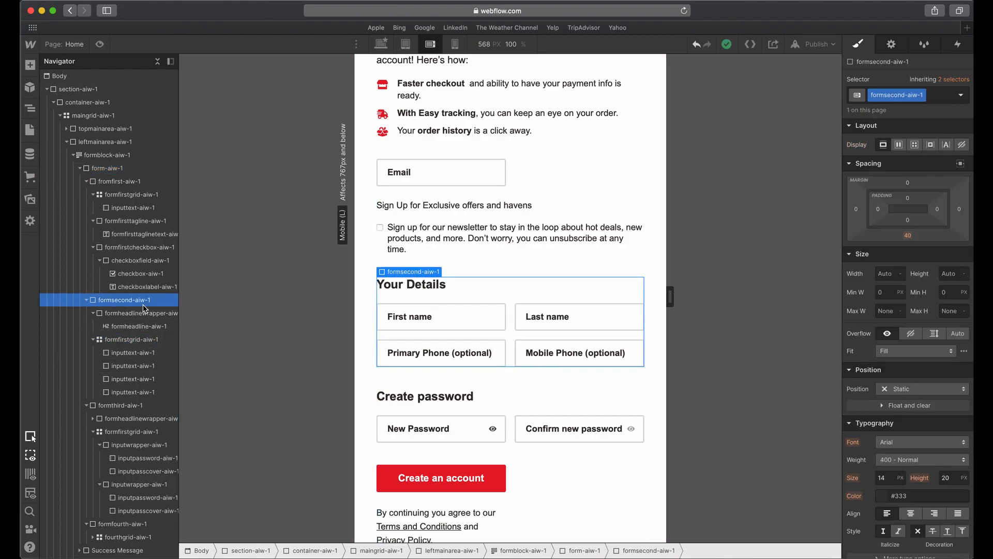
left_click(910, 236)
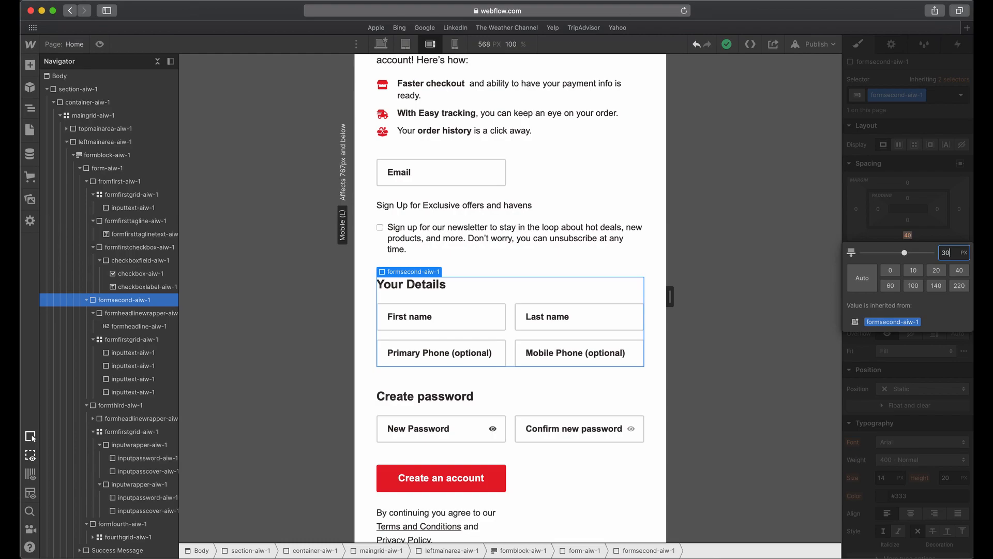
key("Return")
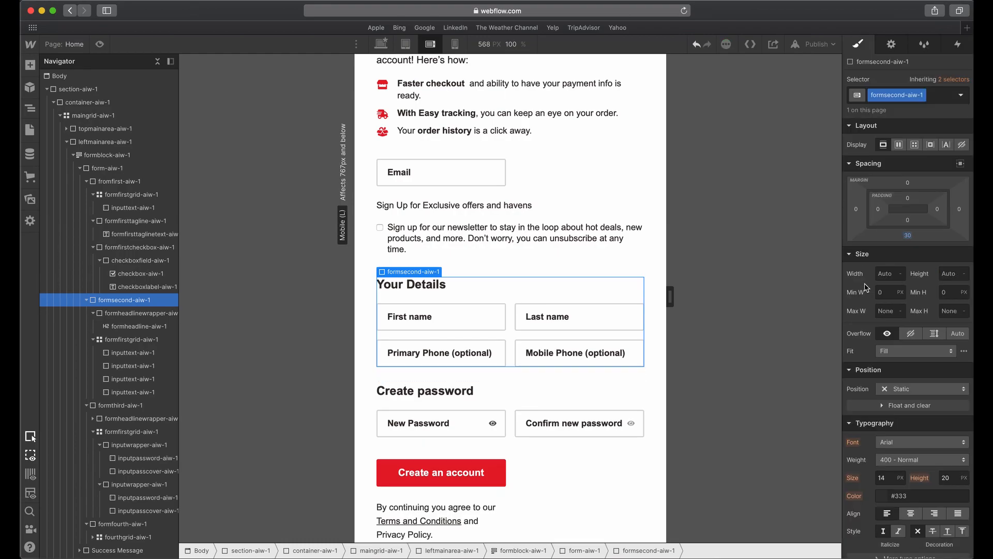
Inspect the Create password section and compare the Your Details heading's text style between the Adobe XD design and Webflow.
scroll(507, 403, "down", 2)
left_click(507, 339)
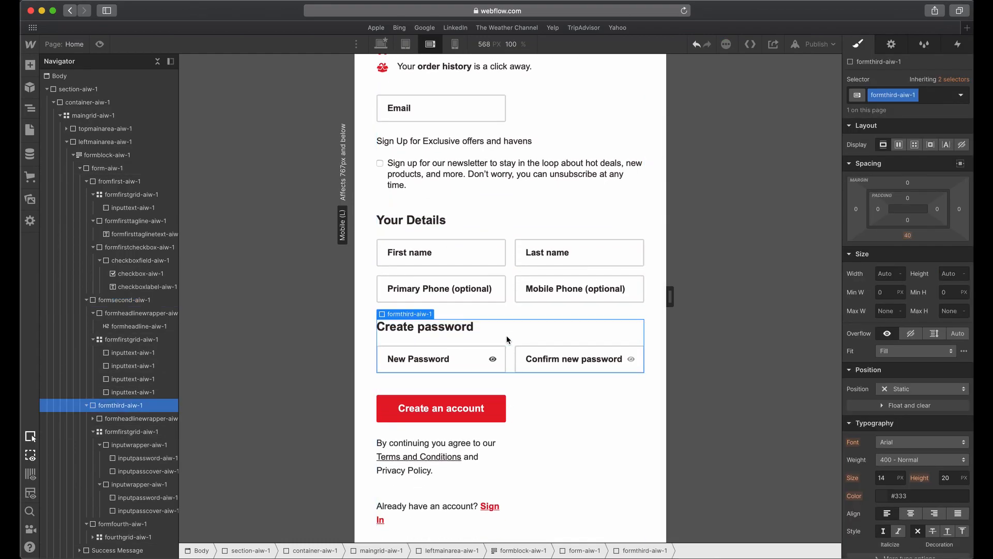
key("super+Tab")
left_click(498, 121)
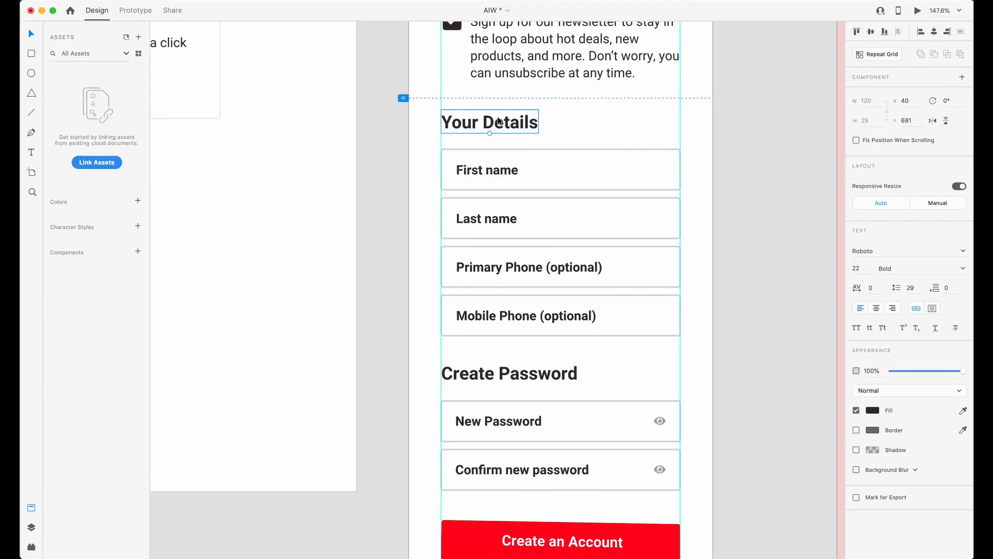
key("super+Tab")
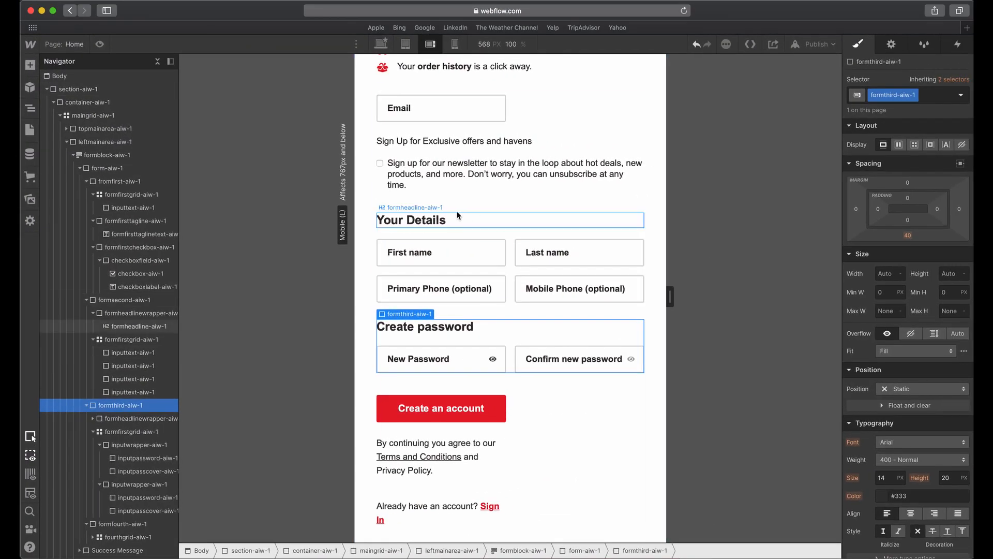
left_click(430, 226)
left_click(576, 310)
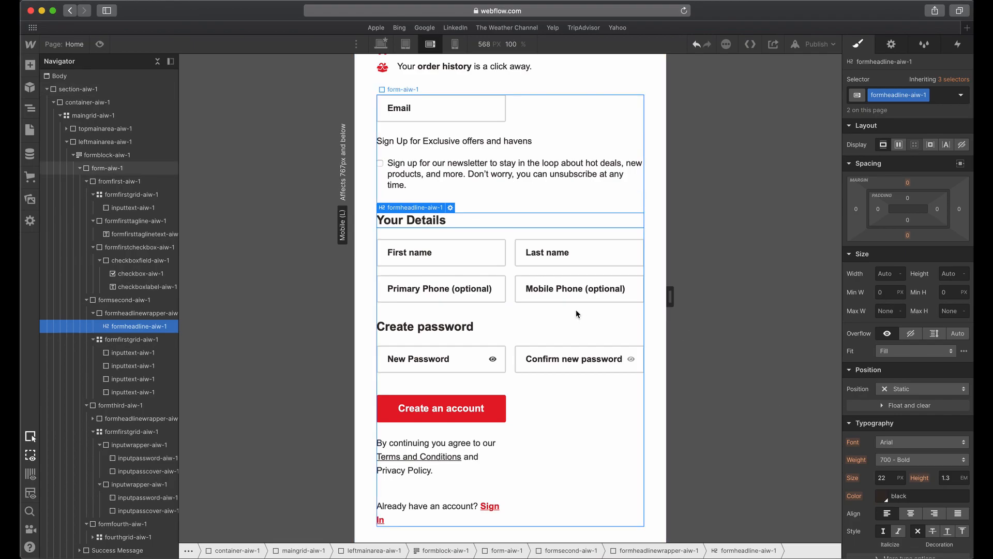
Compare the Mobile Phone label's text style in the Adobe XD design with the First name field's styling in Webflow.
key("ctrl+Up")
left_click(602, 475)
left_click(589, 324)
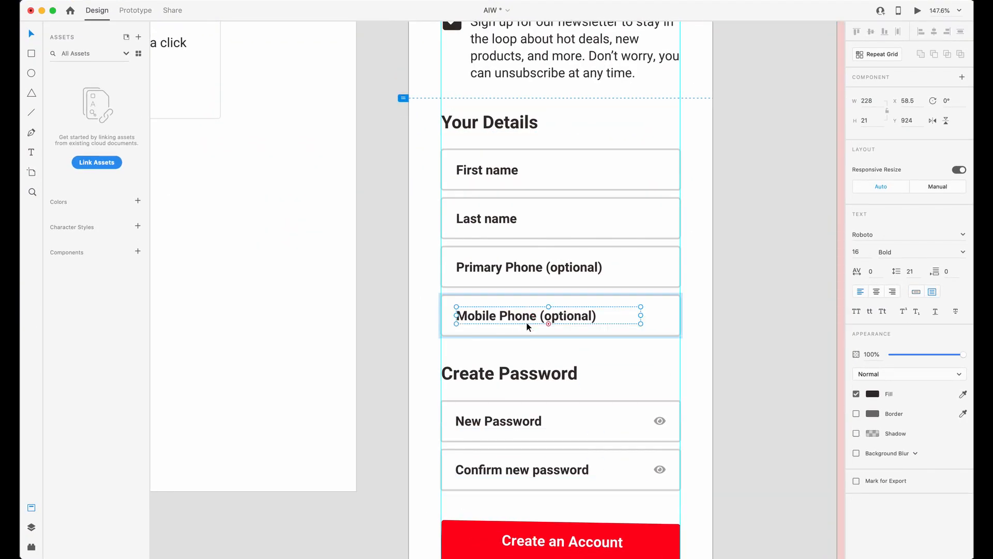
key("ctrl+Up")
left_click(841, 243)
left_click(399, 256)
scroll(890, 394, "down", 3)
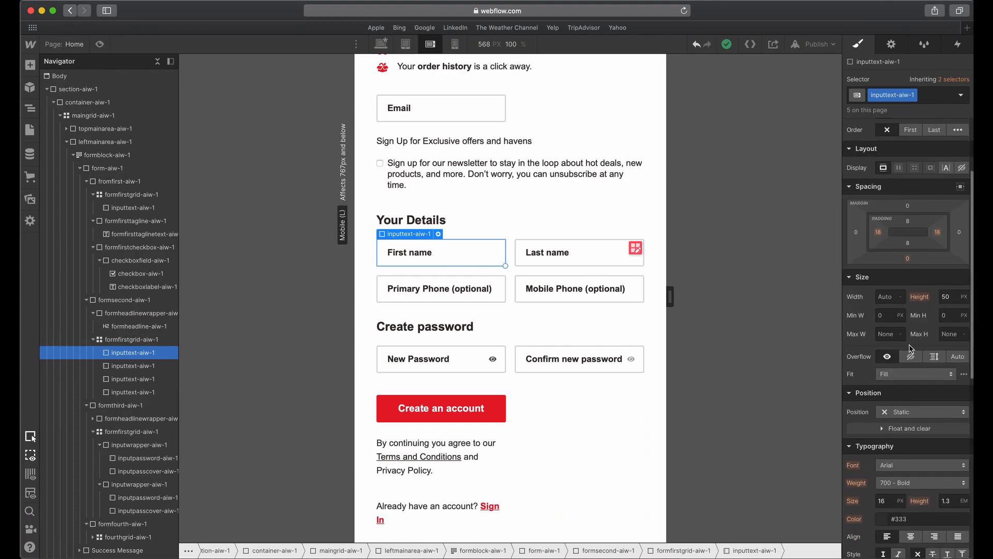
scroll(906, 365, "down", 3)
Check the New Password field's size and the submit area below it in the Adobe XD design, and return to Webflow.
key("ctrl+Up")
left_click(607, 405)
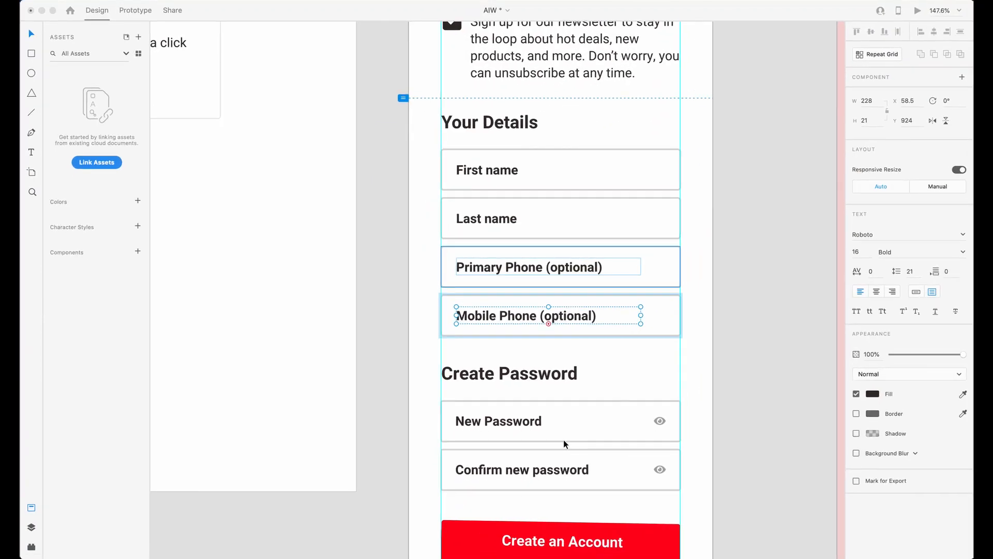
scroll(564, 439, "down", 2)
left_click(567, 378)
scroll(566, 365, "down", 3)
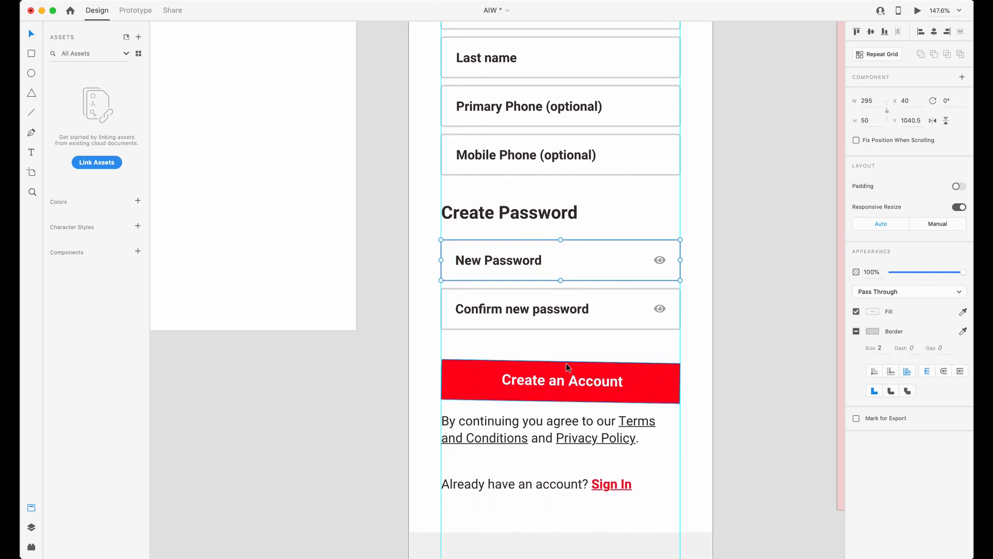
key("ctrl+Up")
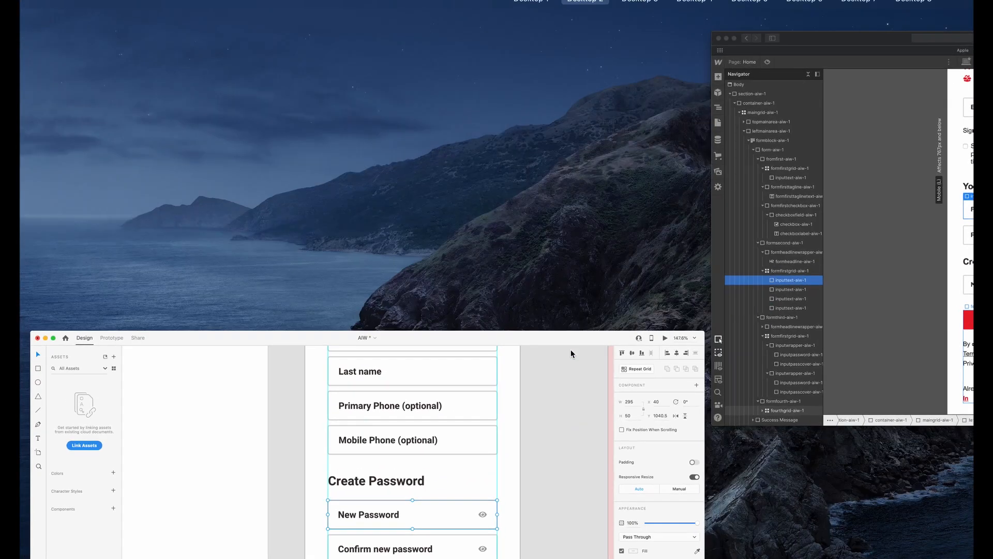
left_click(793, 305)
Reduce fourthgrid-aiw-1, which holds the Create an account button and taglines, to a single 1fr column.
scroll(527, 312, "down", 1)
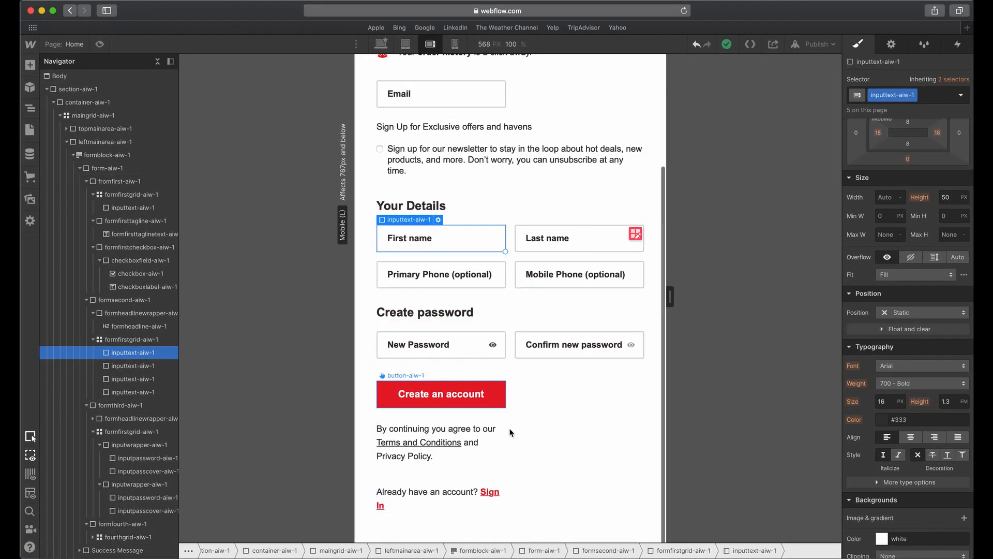
left_click(507, 420)
left_click(502, 442)
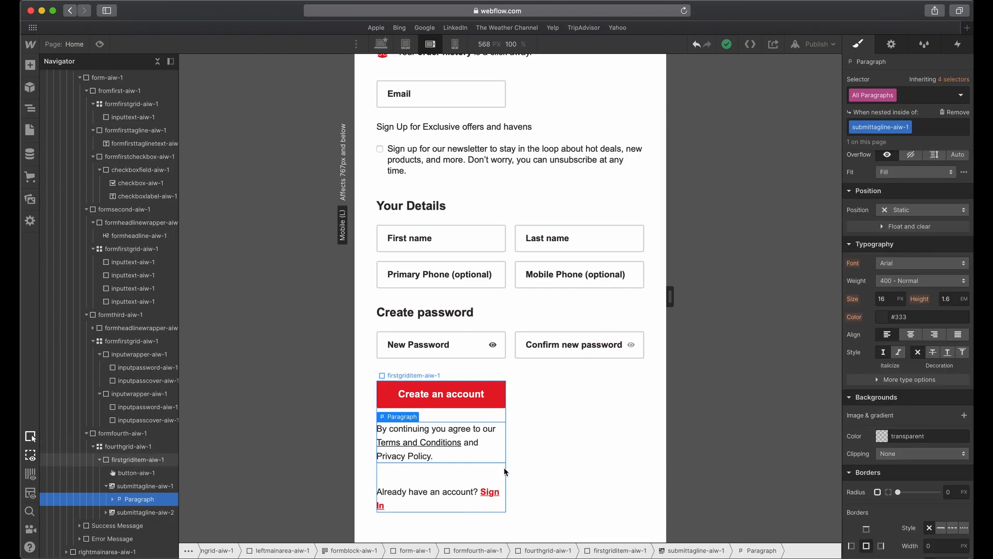
key("ctrl+Up")
left_click(850, 353)
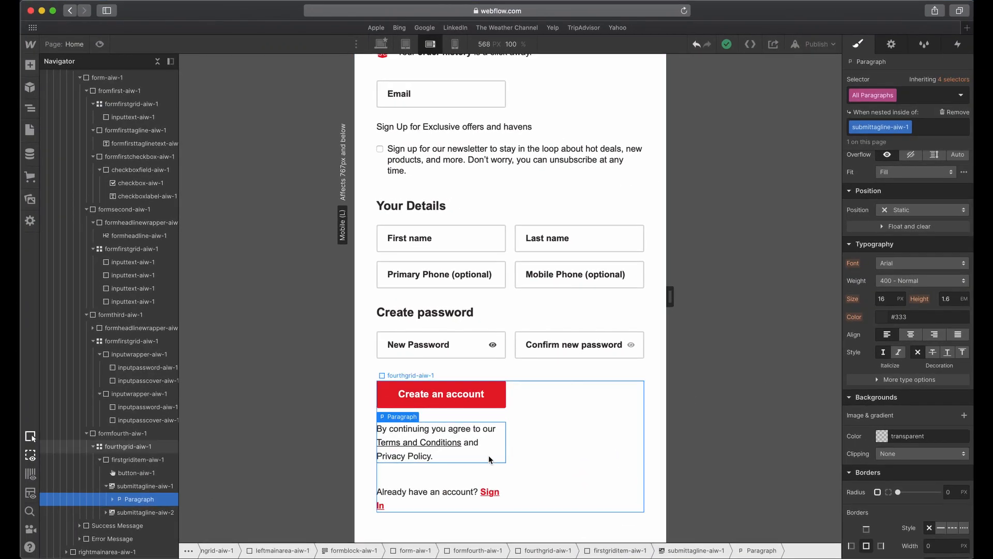
left_click(124, 486)
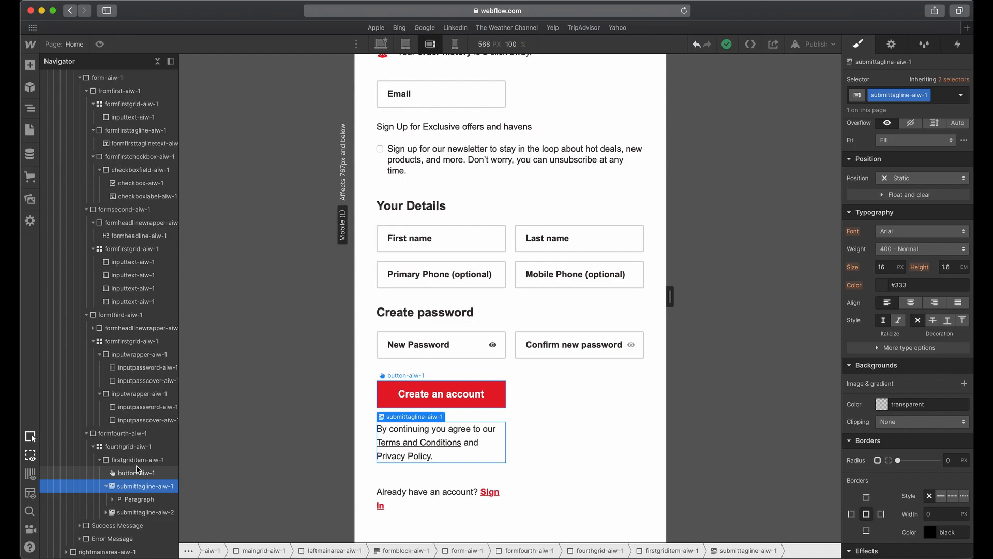
left_click(100, 460)
left_click(117, 460)
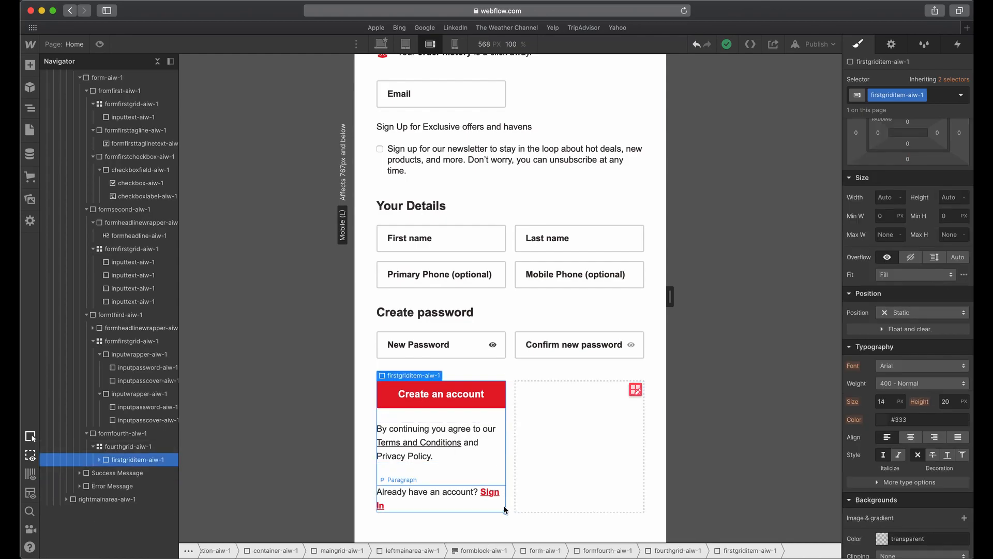
left_click(536, 492)
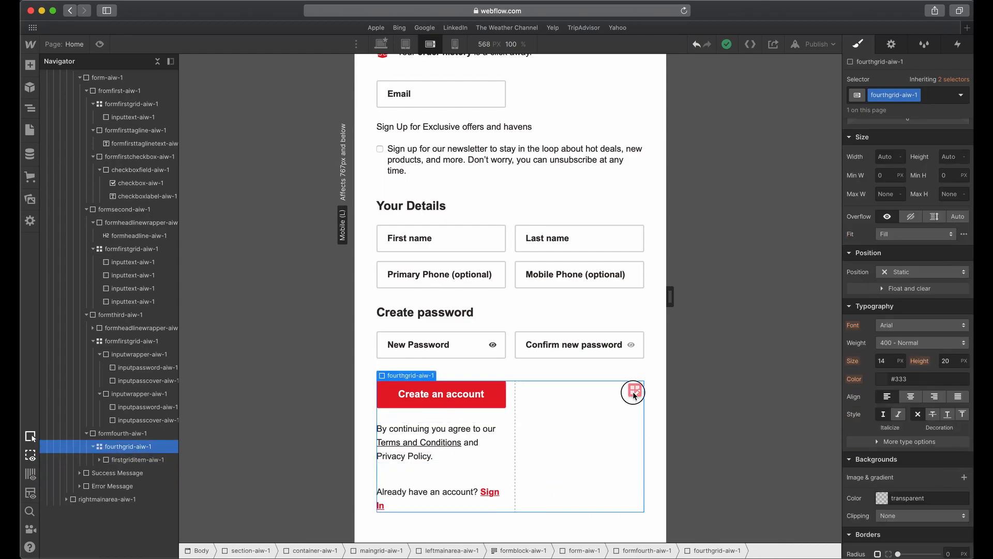
left_click(635, 393)
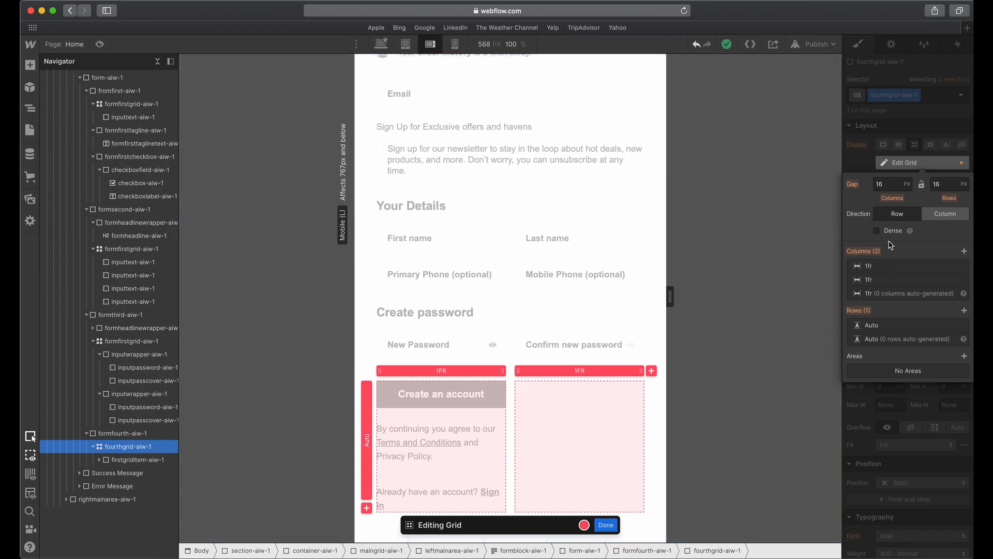
left_click(963, 267)
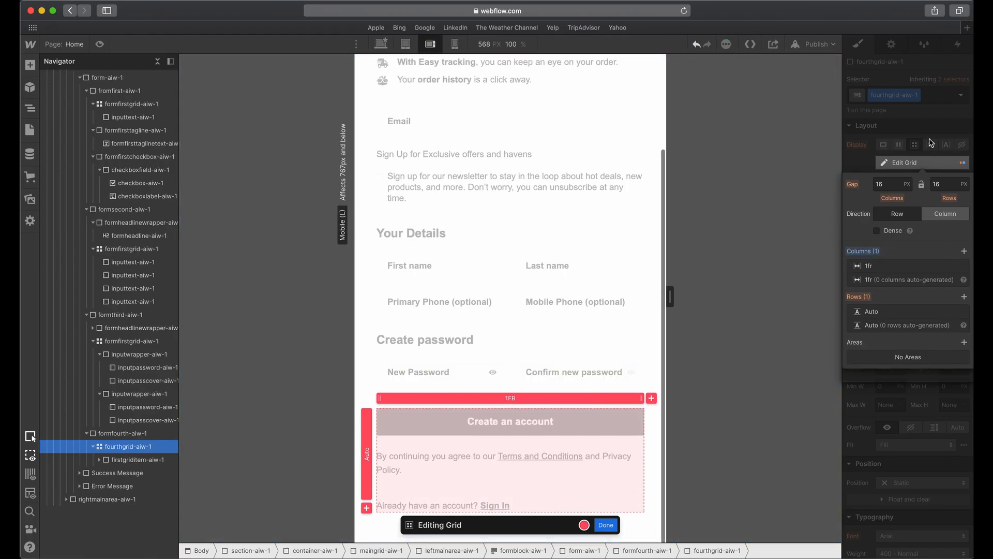
left_click(775, 192)
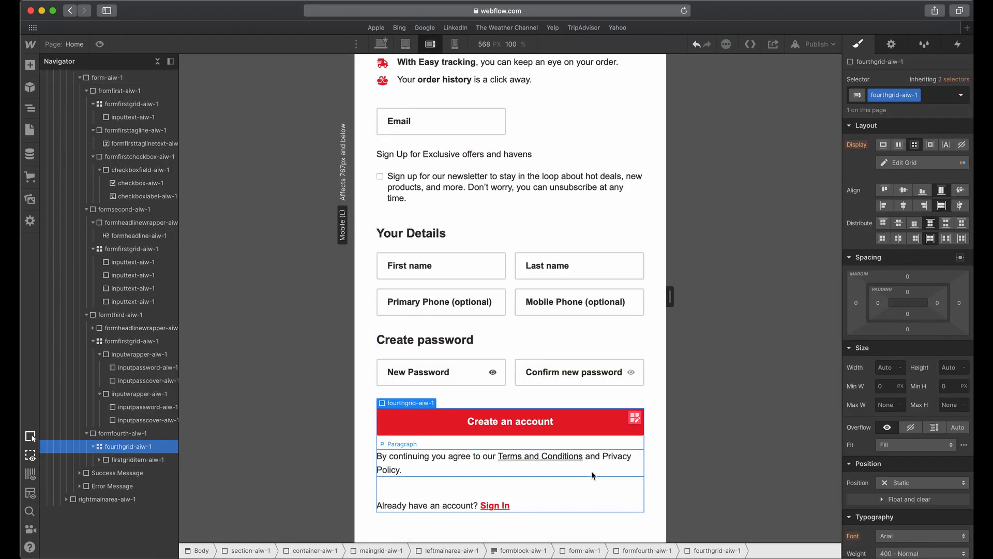
Set the bottom margin of submittagline-aiw-1, the terms text below the Create an account button, to 20 px.
left_click(573, 476)
scroll(575, 387, "up", 3)
scroll(574, 387, "down", 3)
scroll(574, 387, "up", 3)
scroll(550, 423, "down", 3)
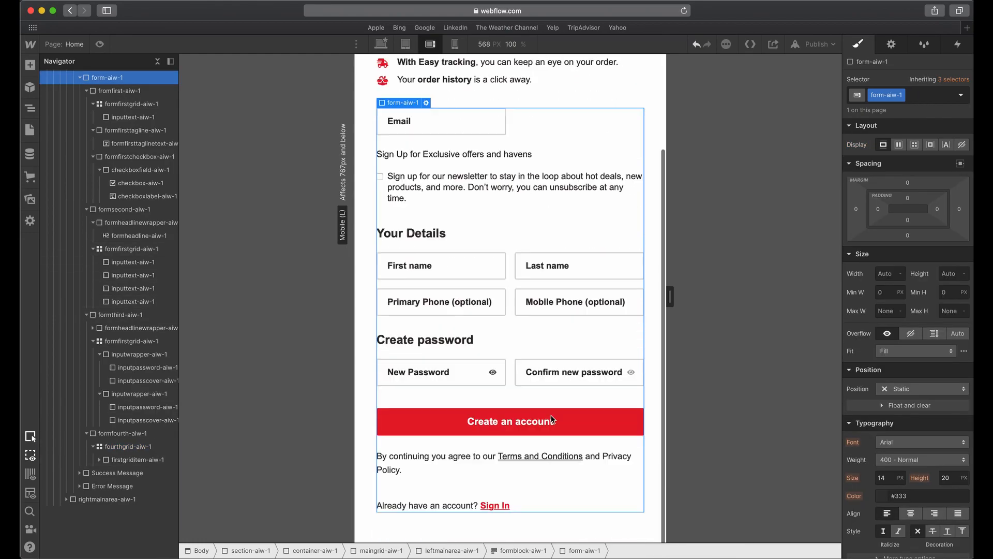
left_click(517, 465)
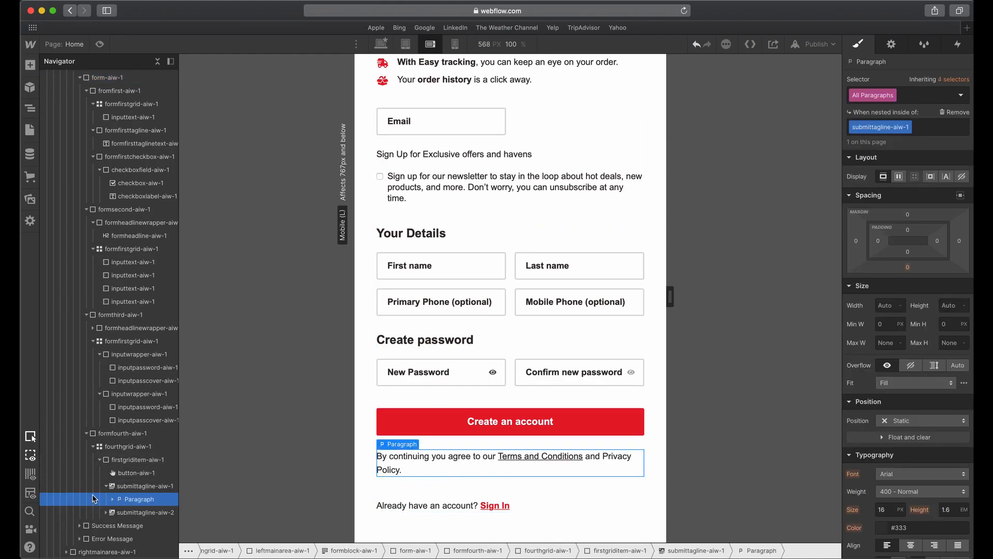
left_click(118, 487)
left_click_drag(908, 235, 913, 240)
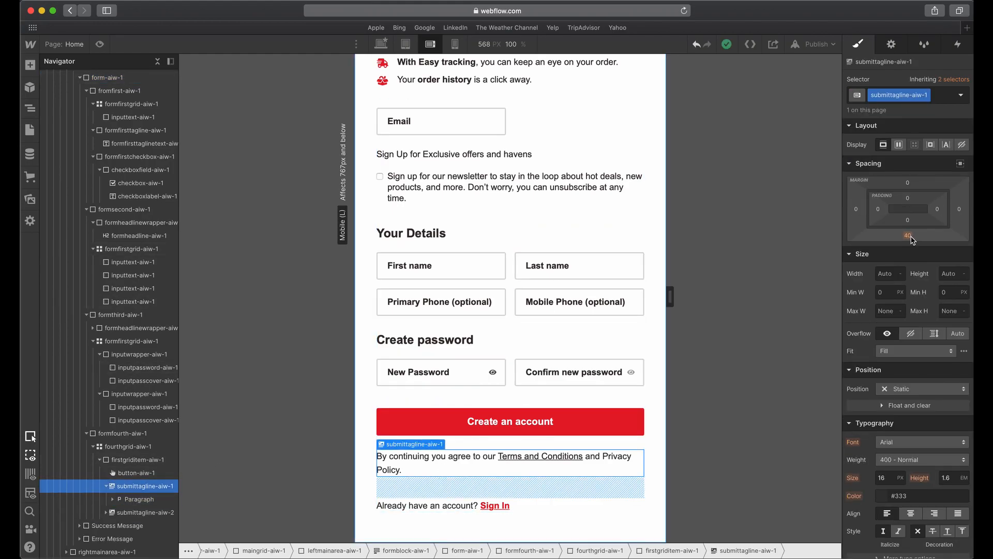
left_click(913, 240)
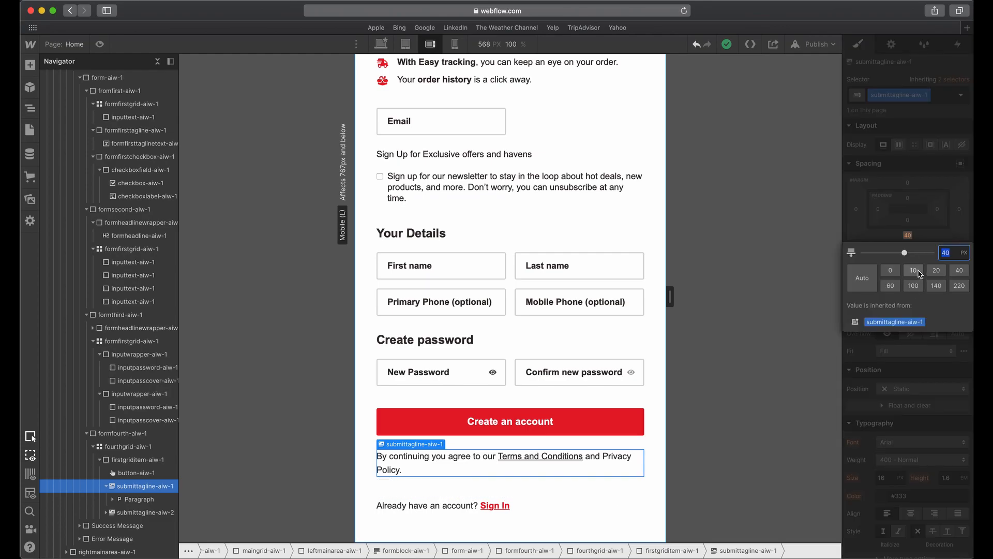
left_click(936, 271)
left_click(596, 354)
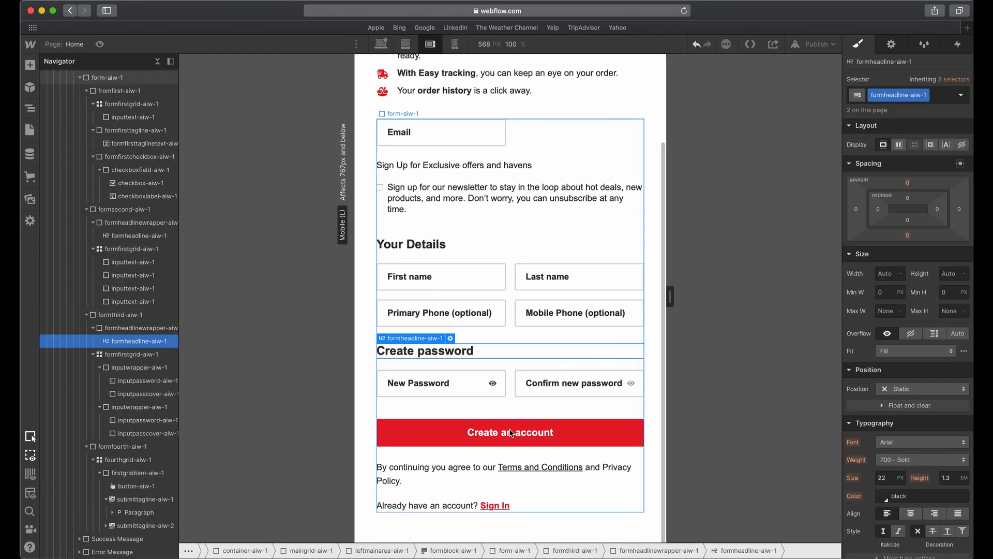
Switch the page to the mobile portrait breakpoint and widen the canvas to 375 px.
left_click(451, 484)
left_click(469, 381)
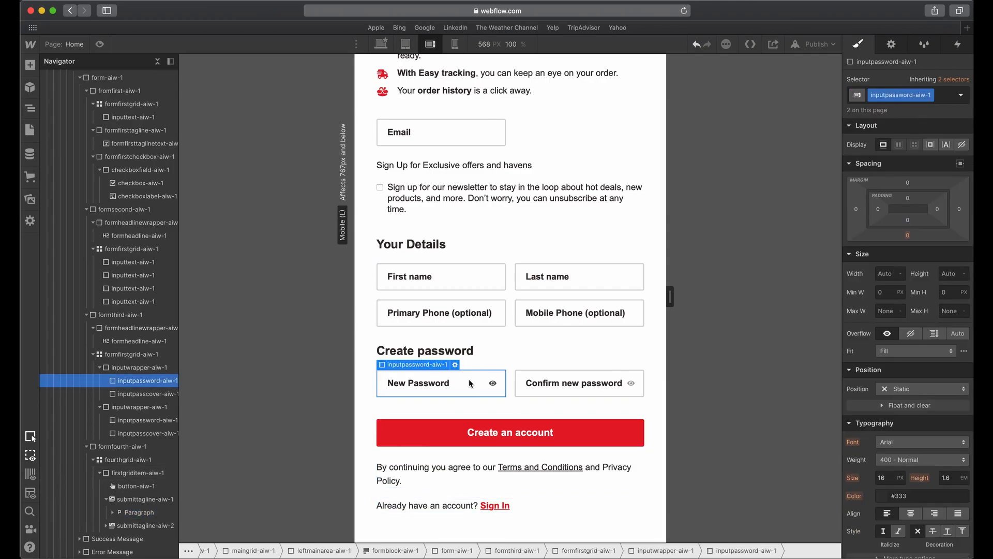
scroll(479, 352, "up", 4)
left_click(455, 44)
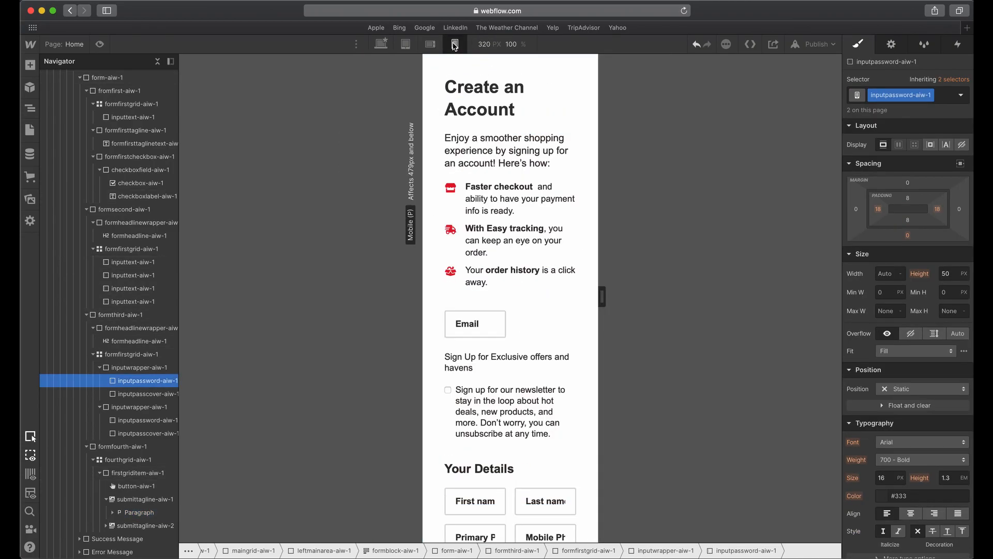
left_click(431, 78)
left_click(463, 92)
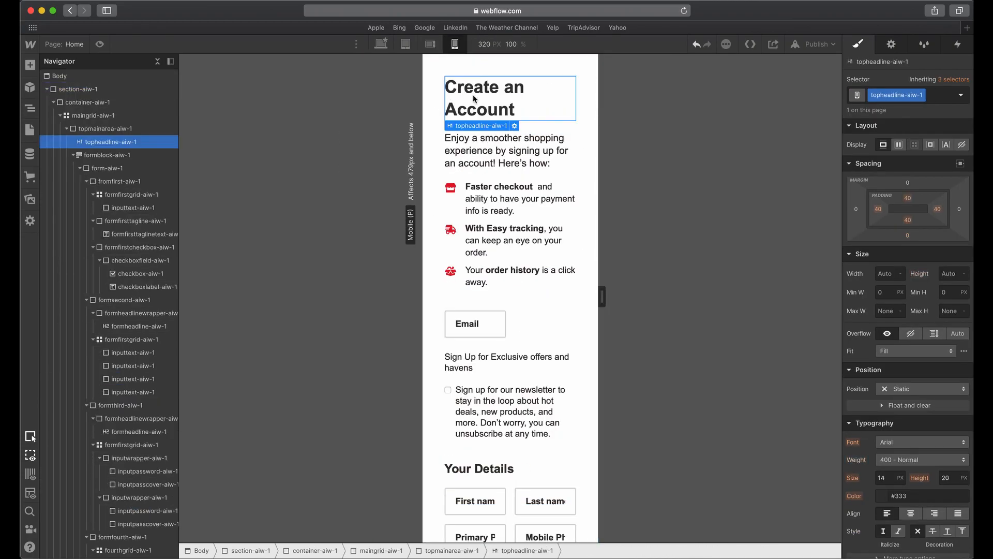
left_click_drag(602, 297, 614, 296)
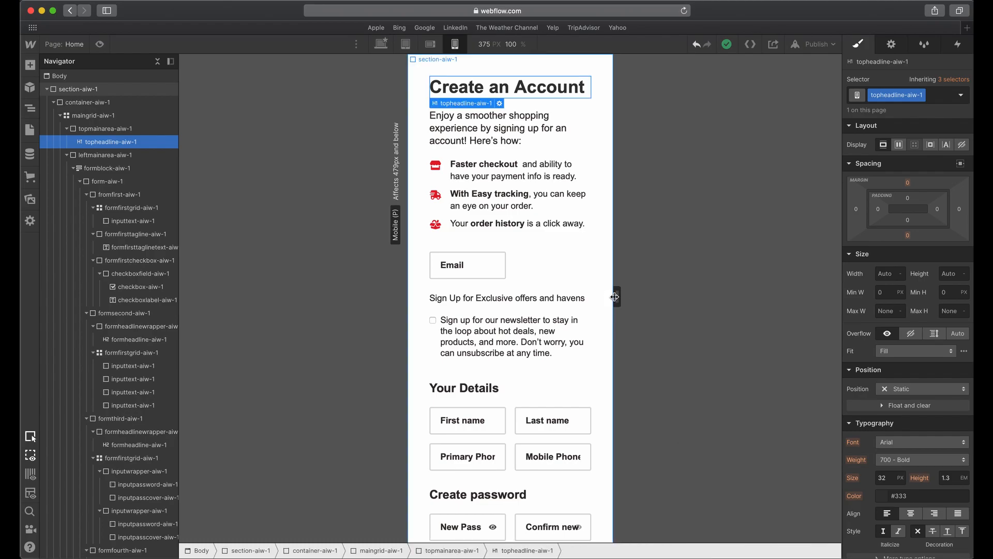
Check the Email field in the Adobe XD mobile design against the Webflow field, and return to Webflow.
left_click(550, 233)
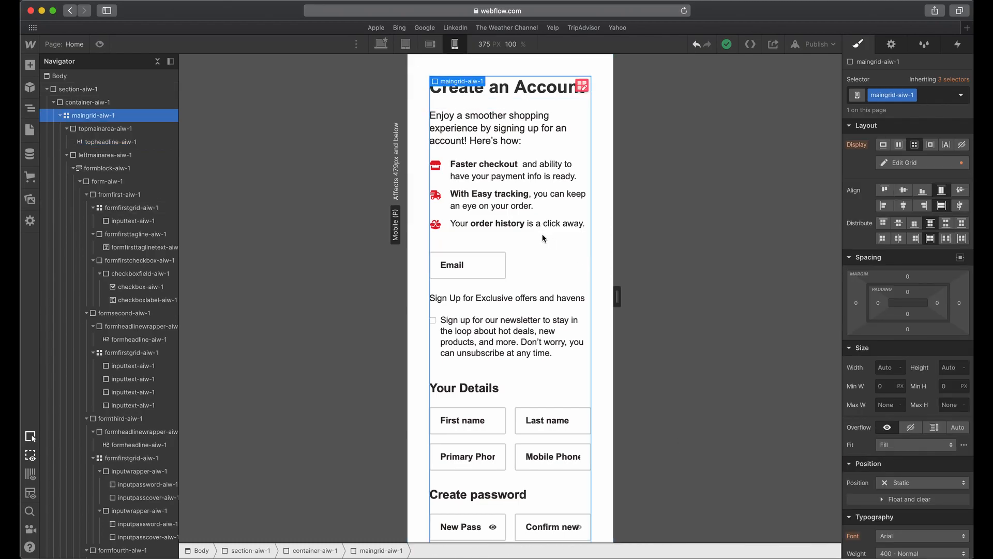
left_click(495, 274)
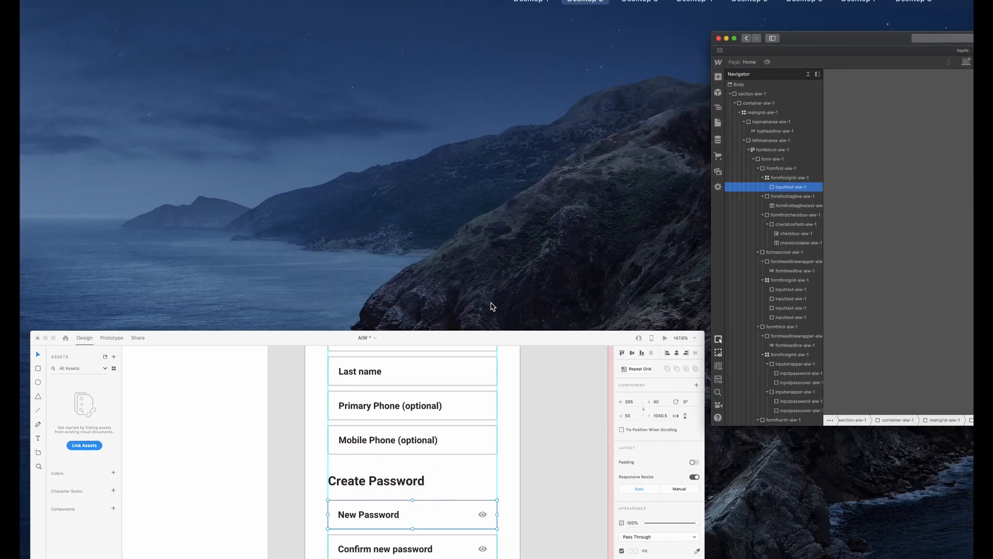
scroll(504, 351, "up", 8)
left_click(492, 150)
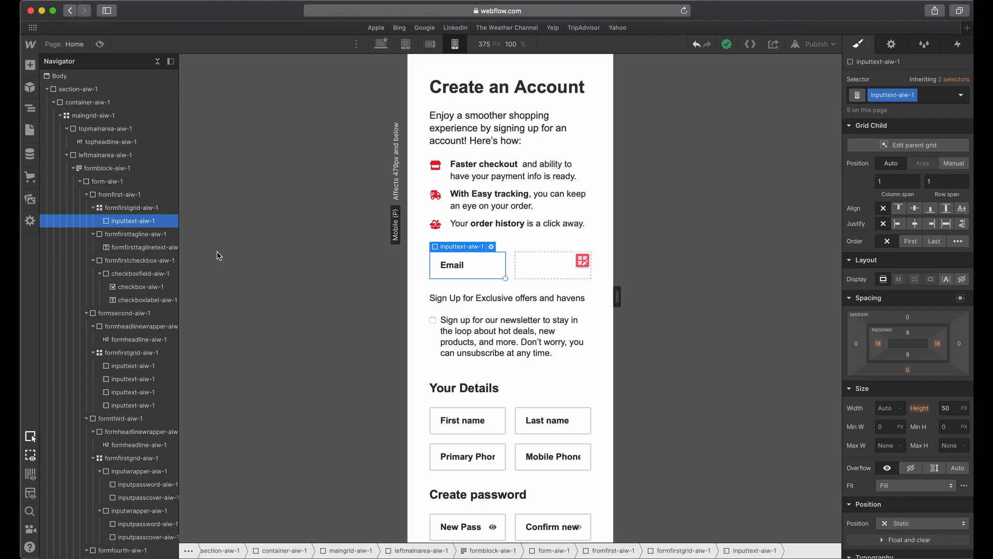
Try to stretch the Email field across both columns of its grid, and undo the change.
left_click(134, 207)
left_click(492, 278)
left_click_drag(511, 278, 604, 277)
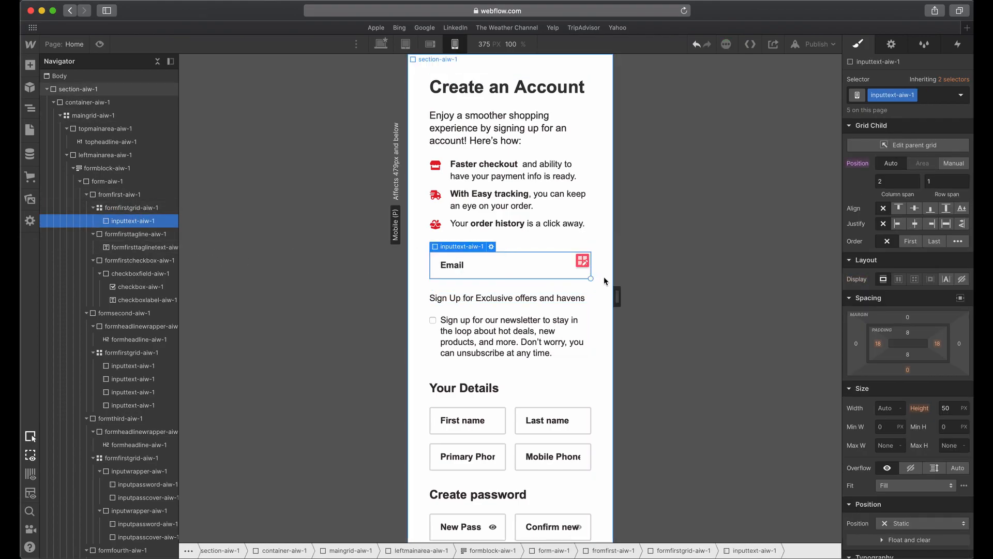
key("super+z")
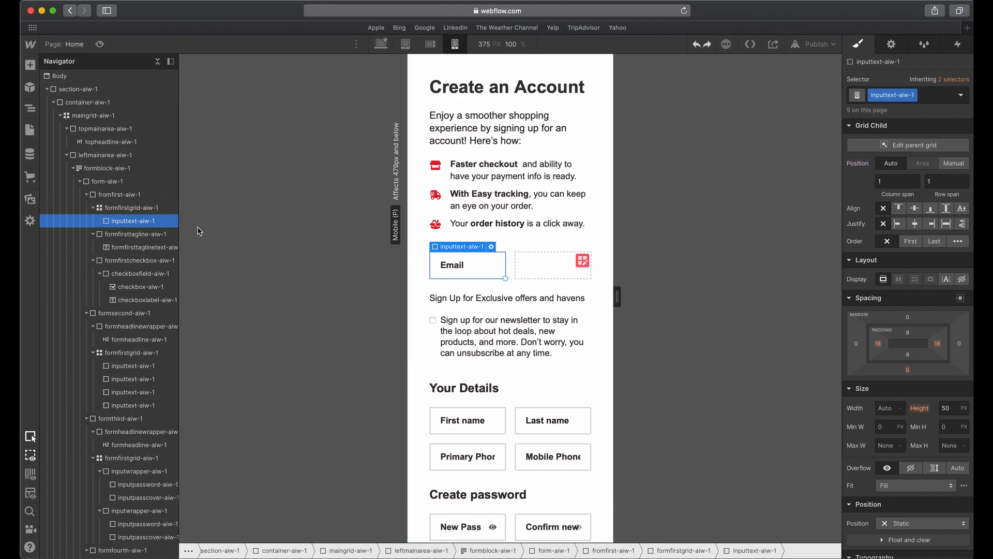
Delete one of the two columns of formfirstgrid-aiw-1 so the form fields stack in a single 1fr column.
left_click(131, 208)
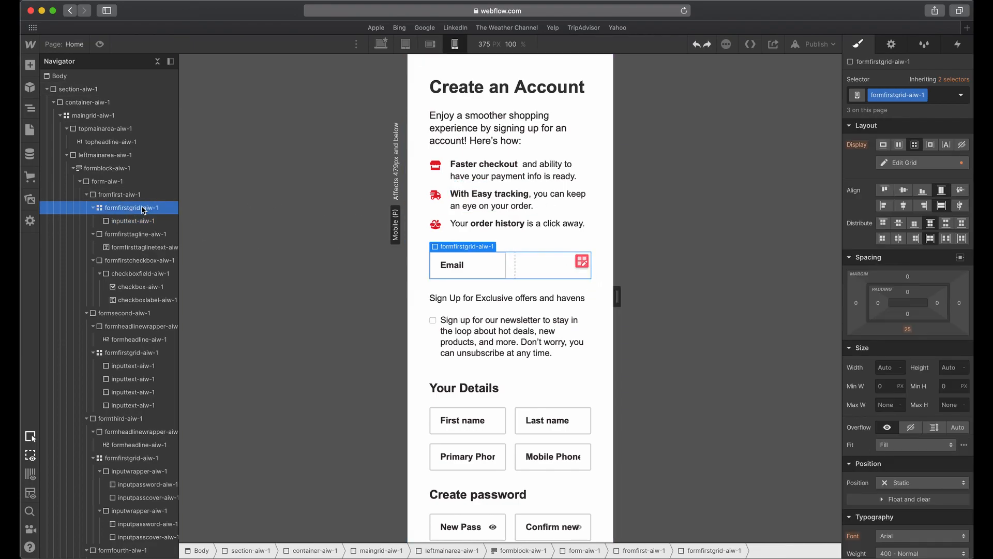
left_click(905, 164)
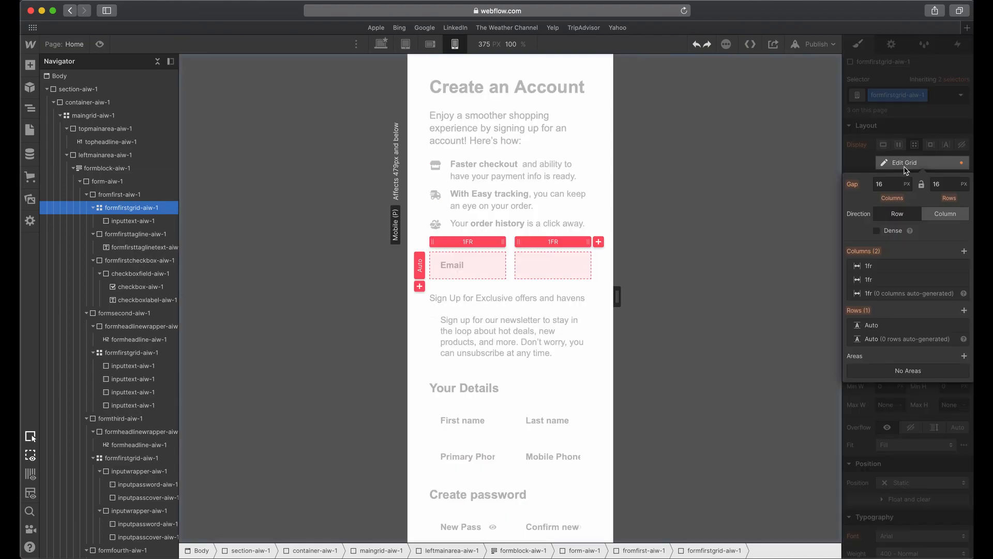
left_click(964, 267)
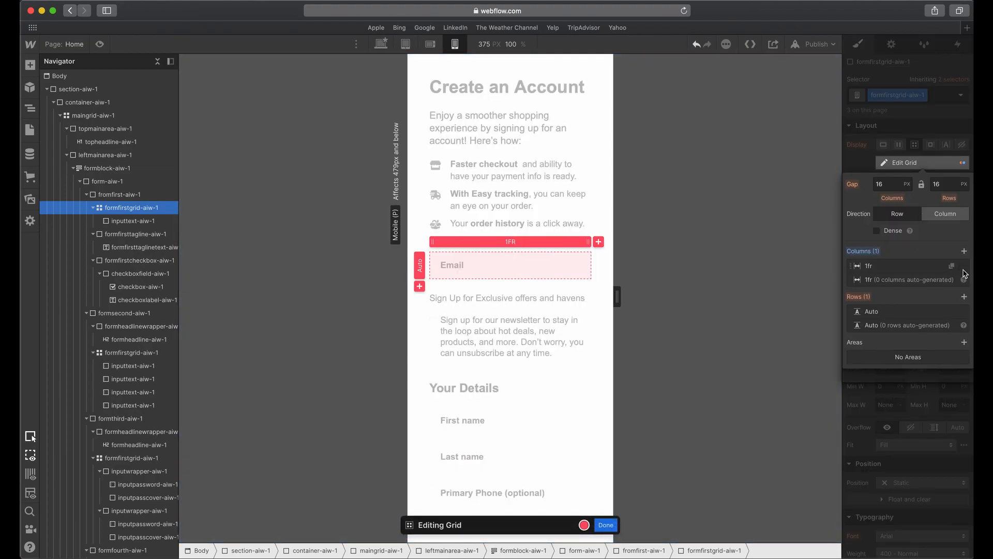
key("Escape")
scroll(544, 339, "down", 2)
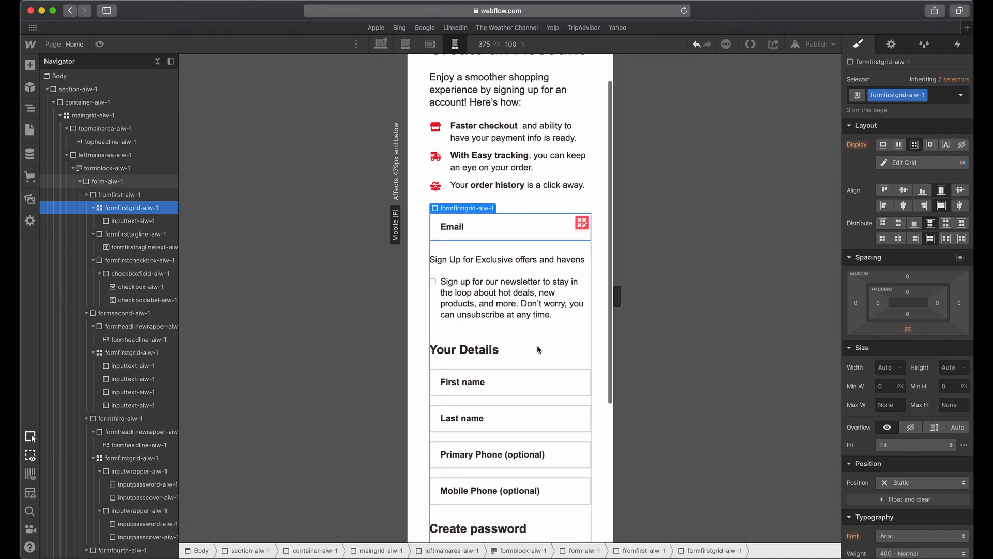
Undo and redo the column removal to compare the two-column and single-column field layouts.
key("super+z")
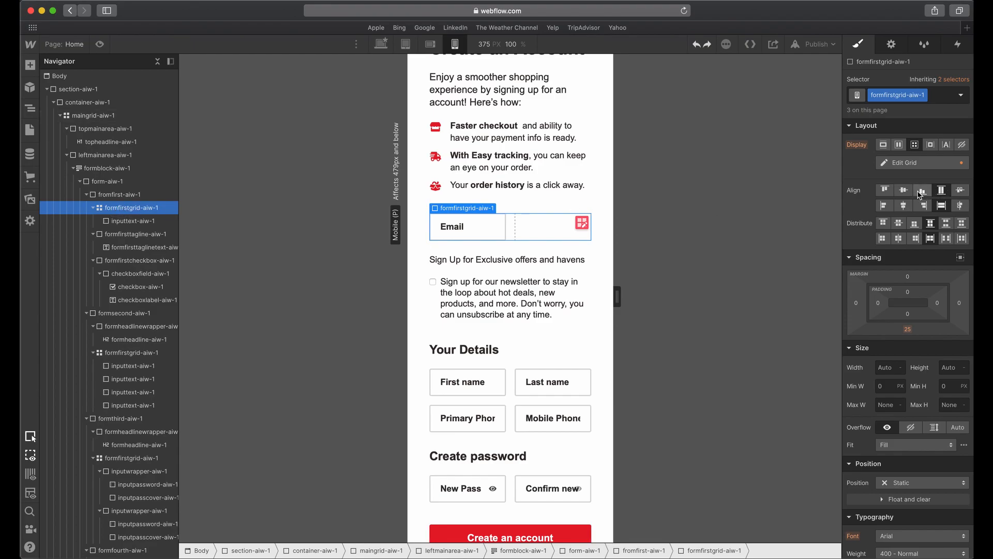
key("super+shift+z")
key("super+z")
scroll(497, 363, "down", 4)
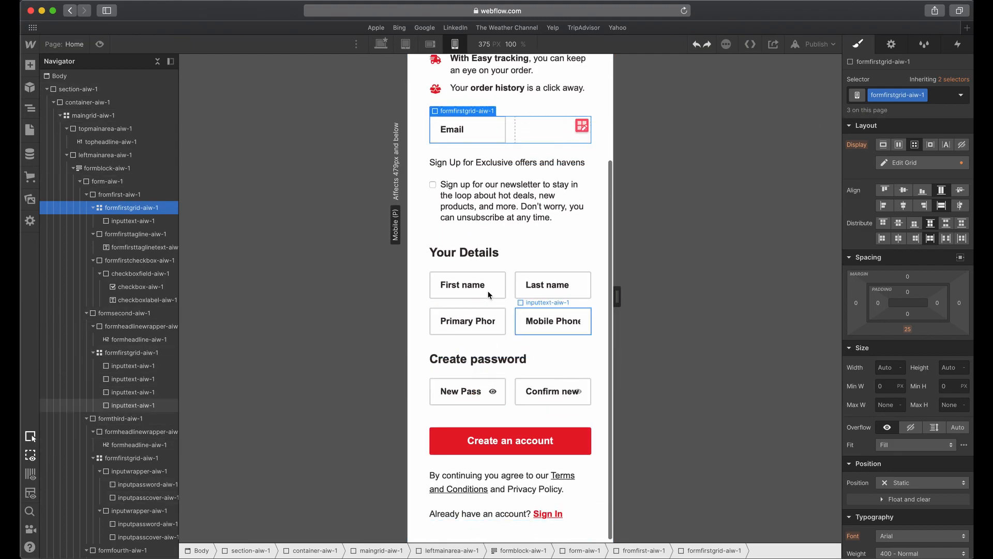
key("super+shift+z")
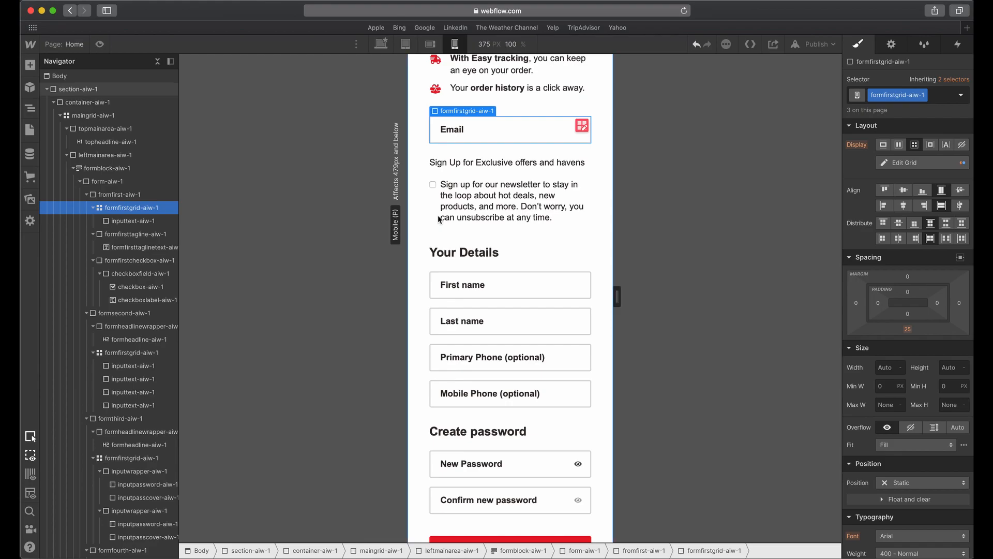
Review the stacked form fields and checkbox label on the mobile portrait page, and compare them with the Adobe XD design.
scroll(518, 233, "up", 5)
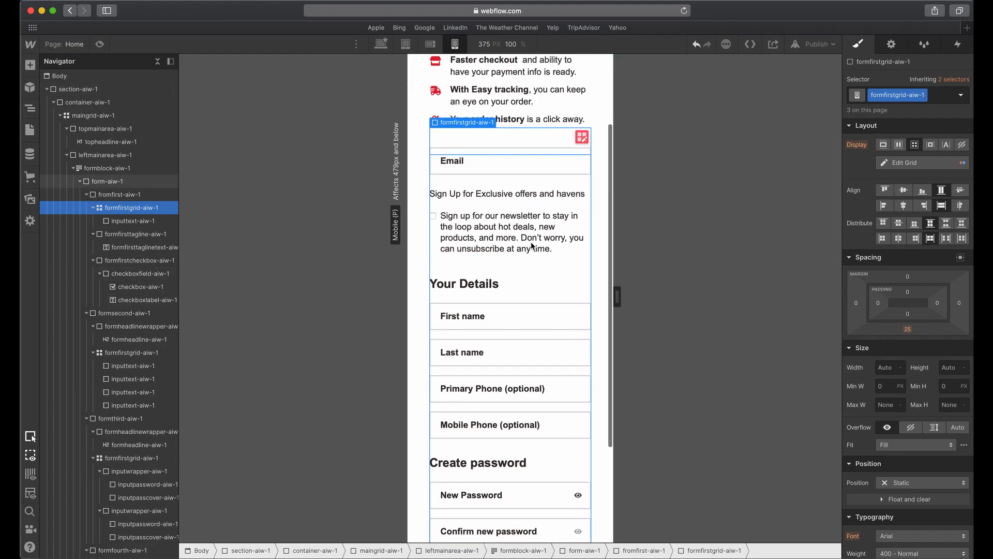
scroll(532, 247, "down", 7)
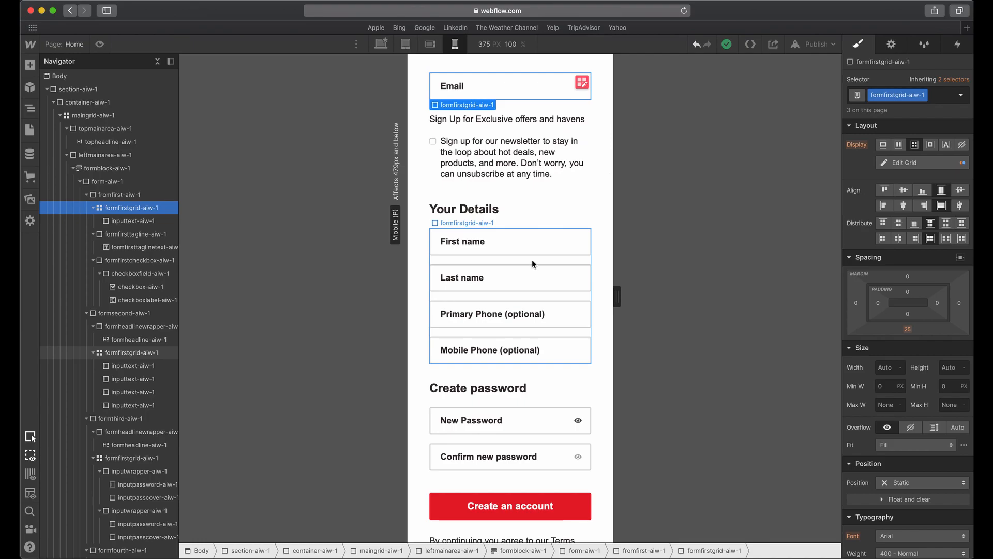
scroll(531, 264, "up", 6)
left_click(528, 343)
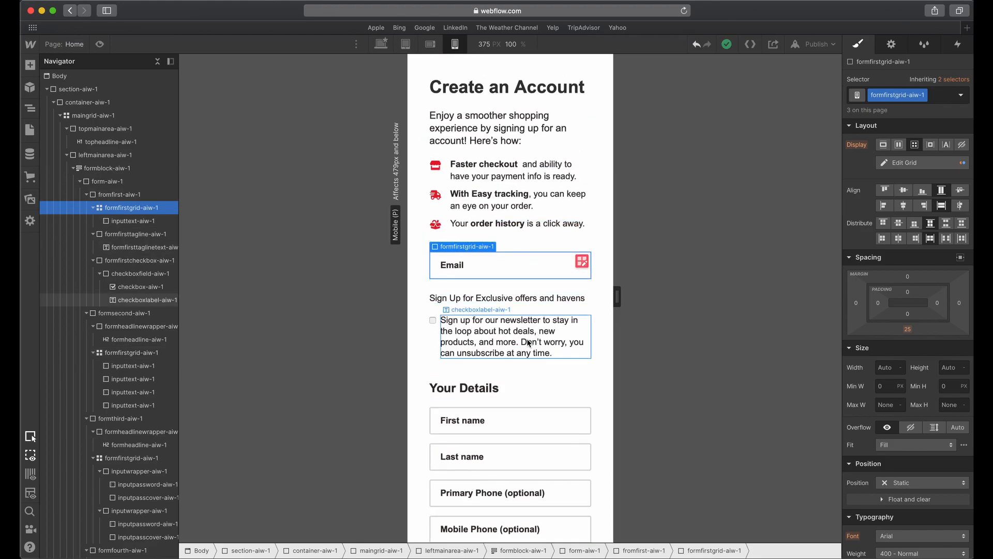
scroll(528, 343, "down", 5)
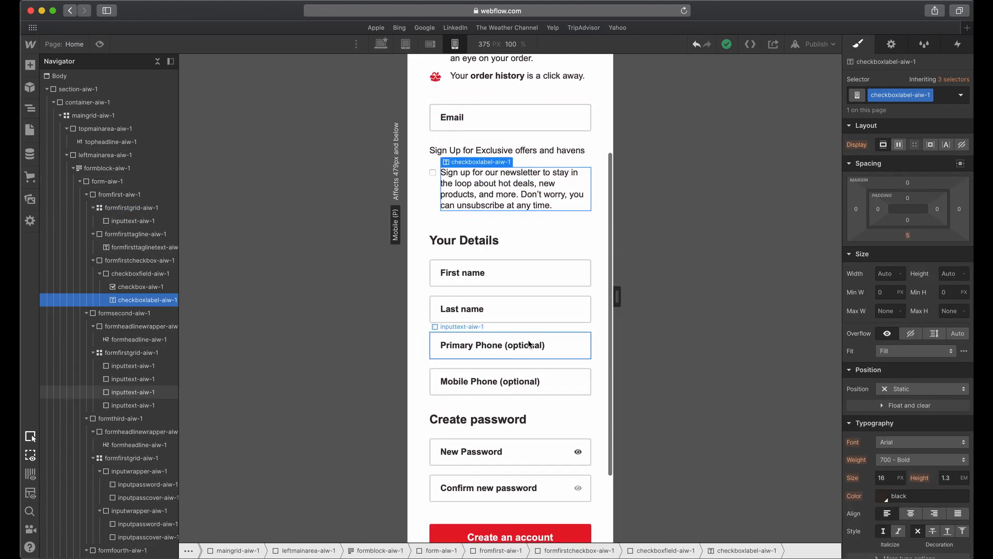
left_click(528, 343)
scroll(528, 343, "down", 4)
scroll(529, 344, "up", 5)
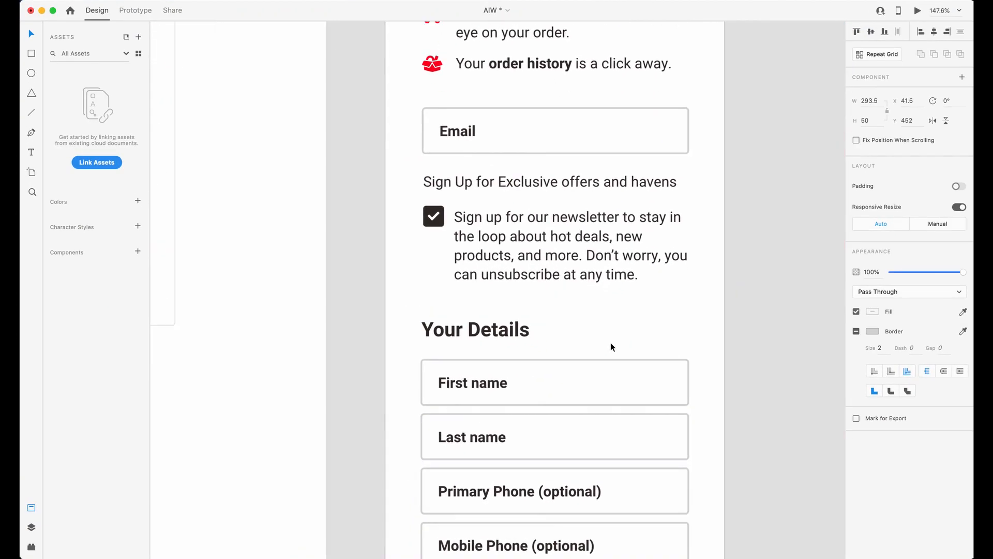
Straighten the red Create an Account button on the mobile artboard by setting its rotation to 0°.
scroll(609, 343, "down", 7)
scroll(607, 343, "up", 3)
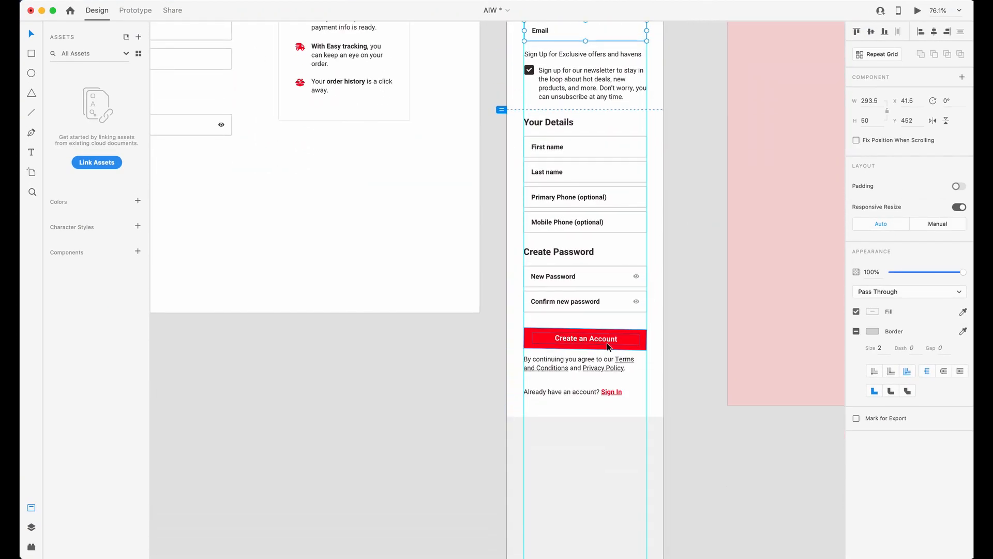
left_click(609, 347)
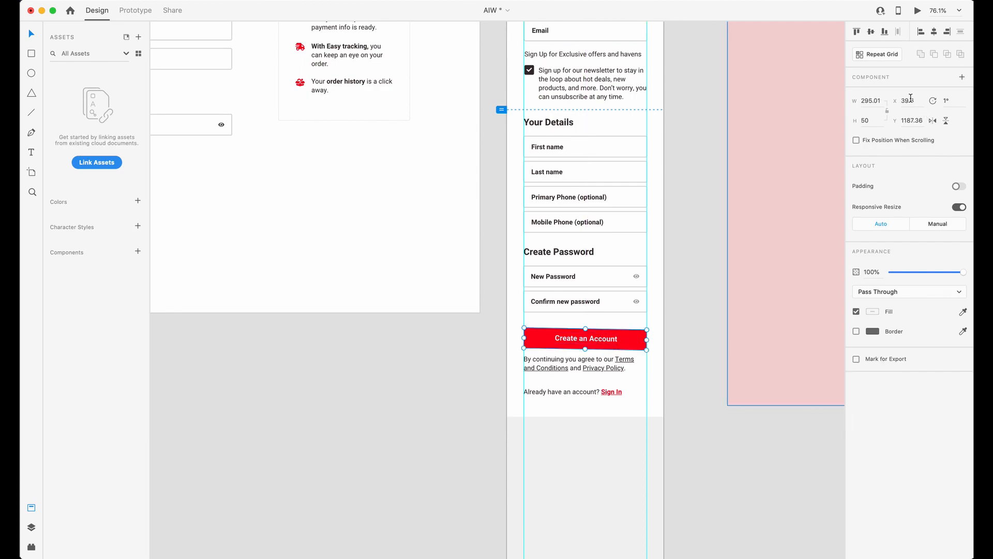
type("0")
key("Tab")
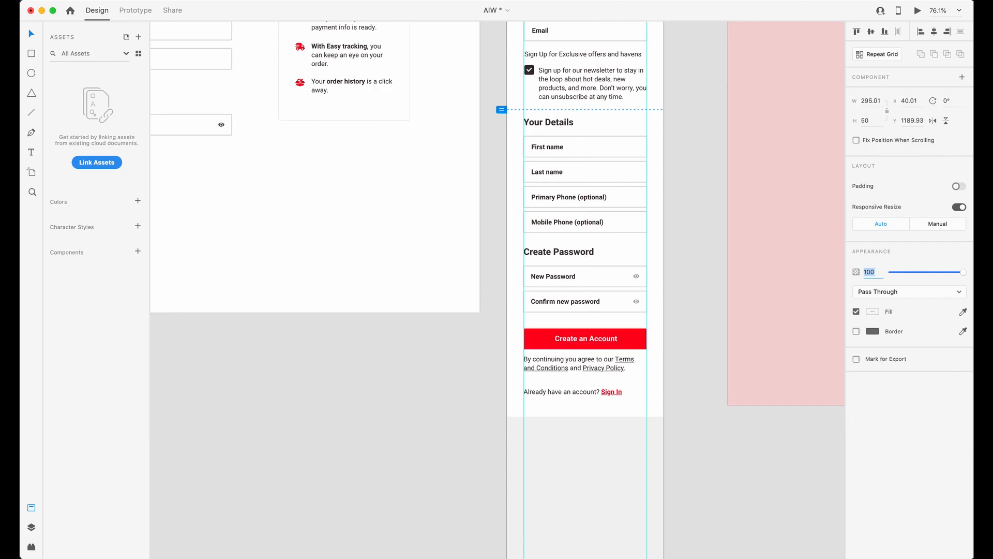
left_click(441, 467)
Check the spacing between the Create an Account button, the terms text and the Sign In line on the mobile artboard.
scroll(550, 386, "up", 5)
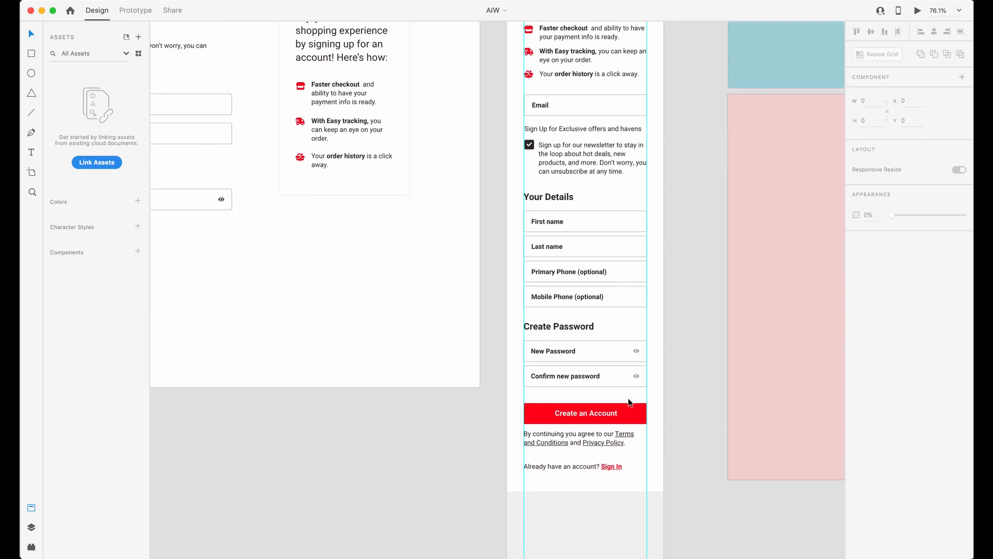
left_click(616, 477)
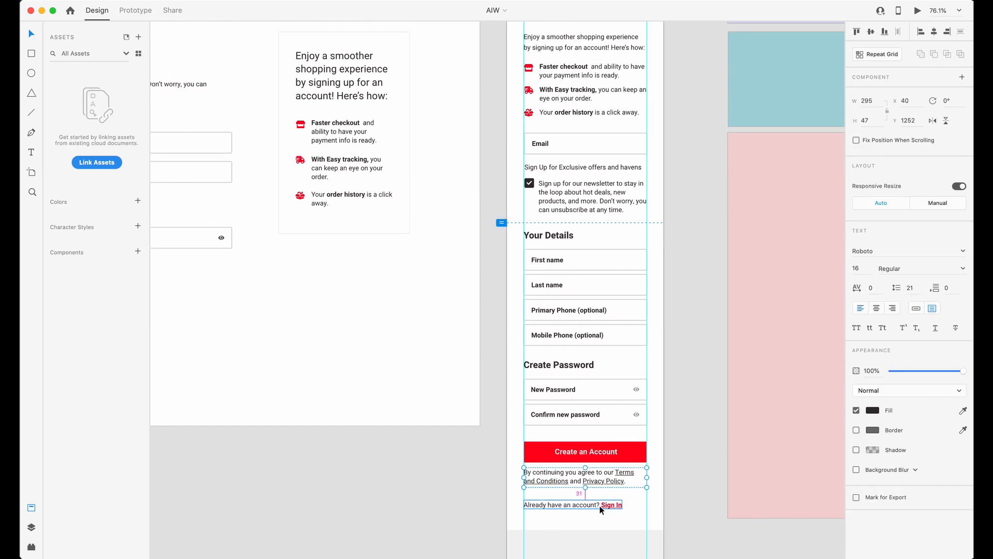
left_click(606, 458)
scroll(607, 458, "down", 1)
scroll(606, 458, "up", 5)
scroll(607, 458, "down", 4)
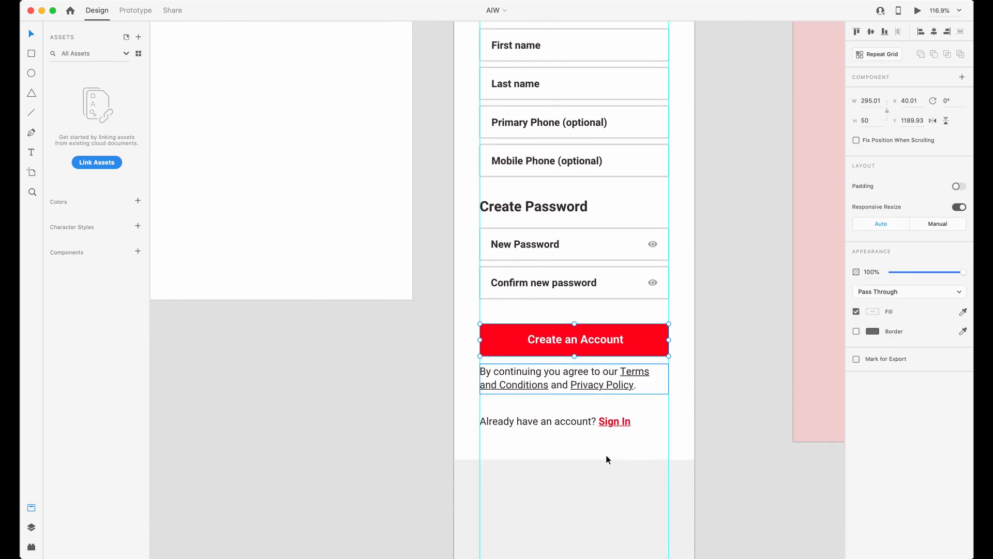
Switch to Webflow and set the bottom margin of button-aiw-1 to 15 px in the mobile landscape layout.
scroll(607, 458, "up", 2)
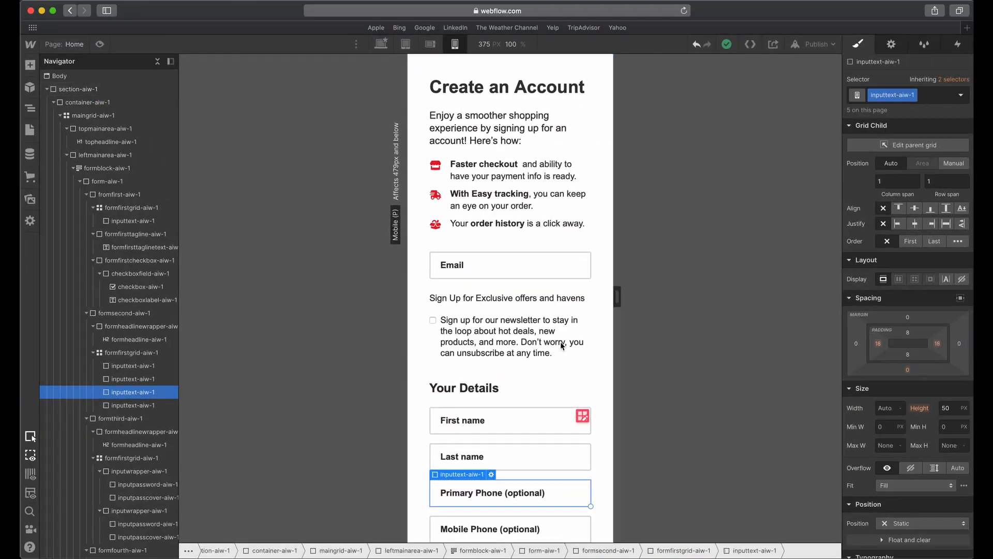
left_click(504, 457)
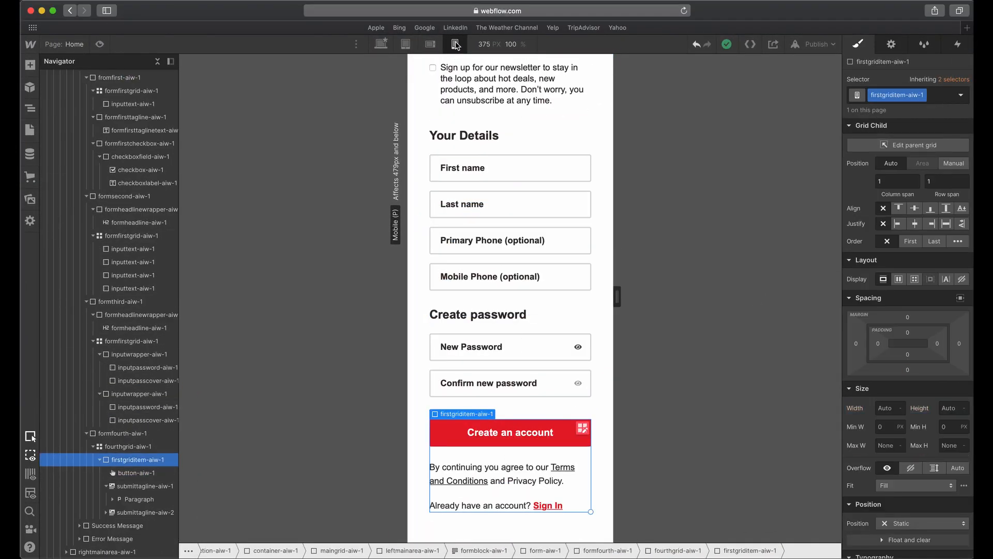
left_click(430, 44)
left_click(133, 473)
left_click(133, 461)
left_click(133, 473)
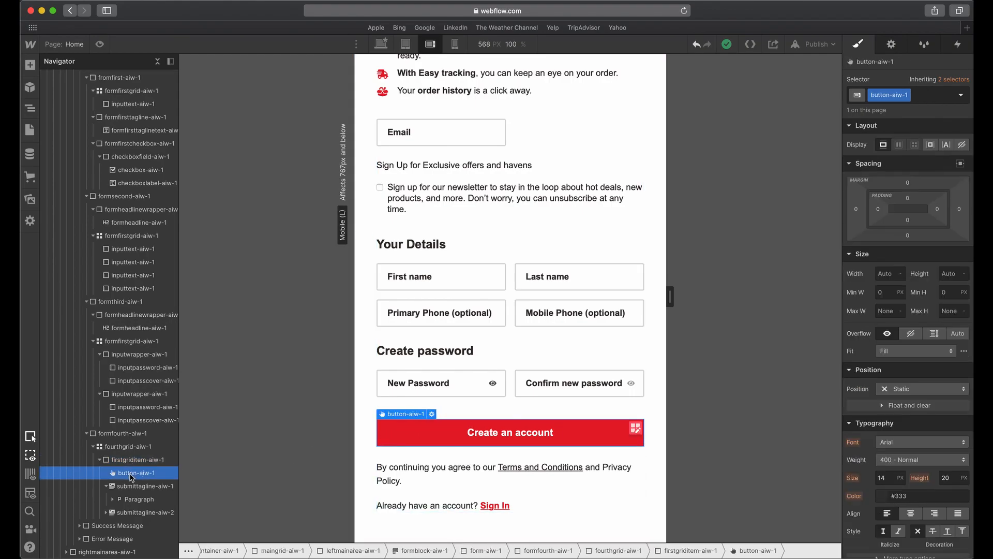
left_click_drag(911, 236, 910, 230)
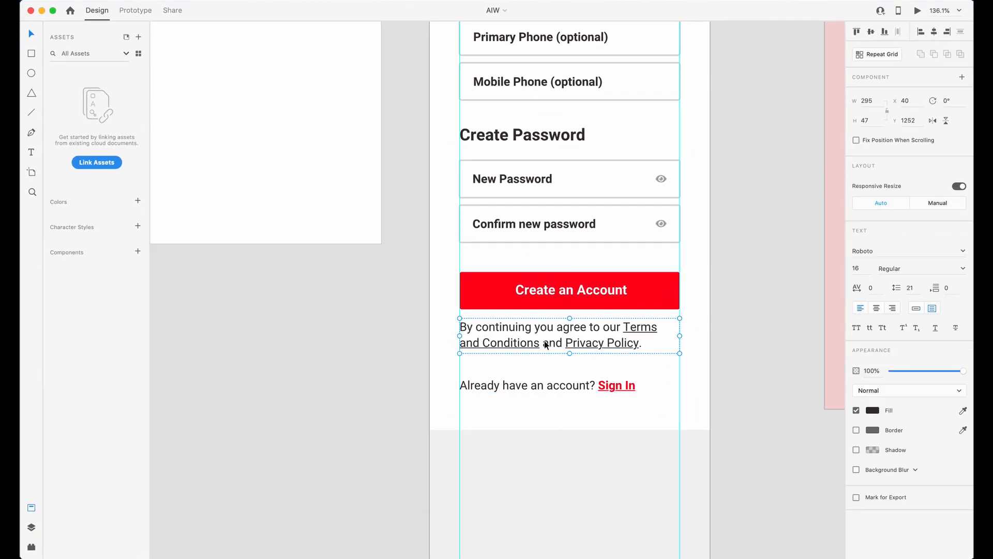
Check the gap above the Sign In line in Adobe XD, and increase the bottom margin of submittagline-aiw-1 in Webflow to match.
left_click(560, 388)
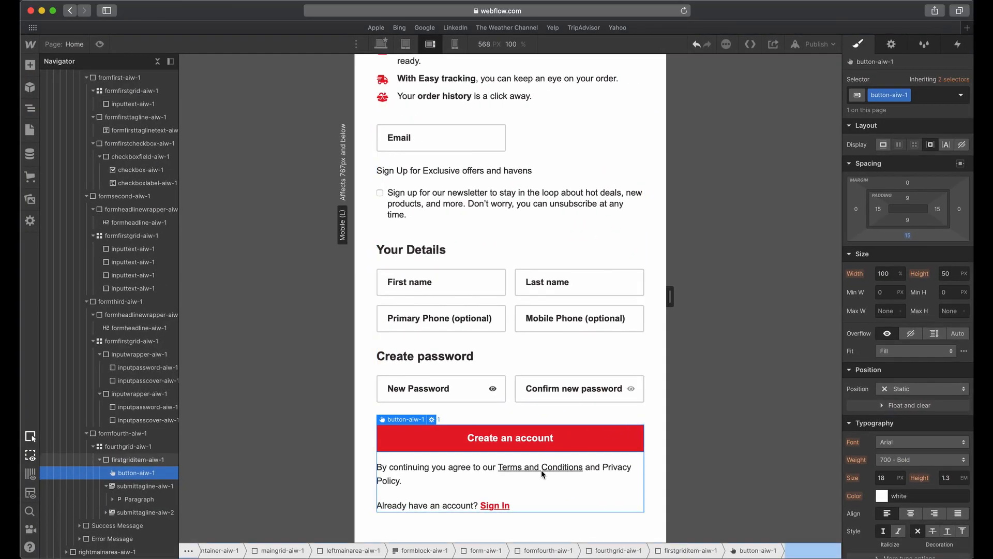
left_click(464, 480)
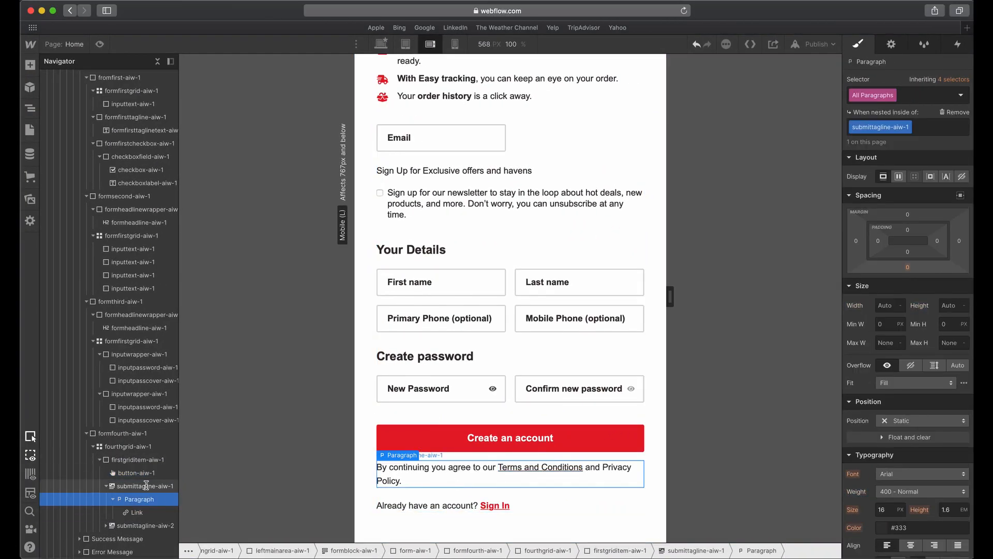
left_click(145, 486)
left_click_drag(909, 236, 909, 241)
Compare the Create Password section and the submit area in Webflow with the Adobe XD mobile design.
left_click(642, 366)
key("ctrl+Up")
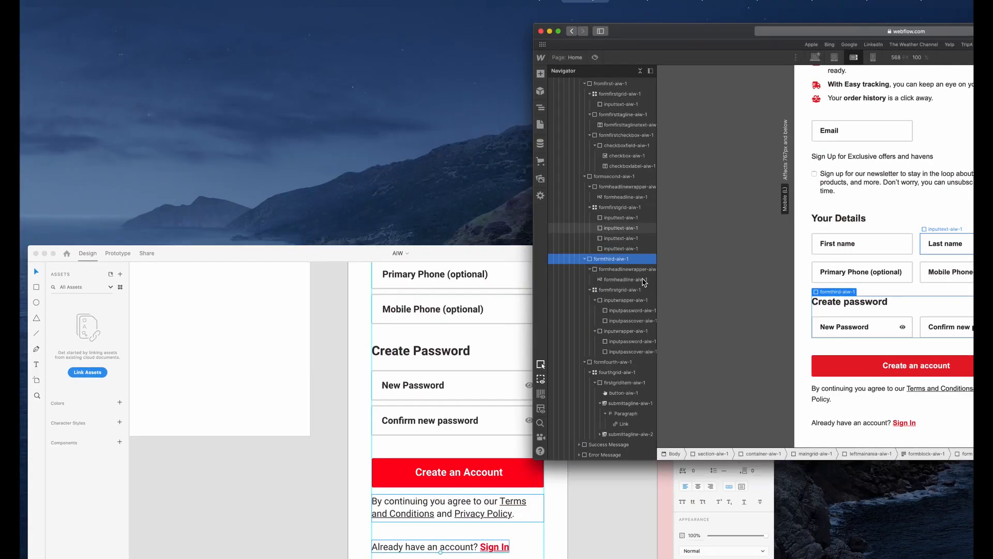
left_click(606, 337)
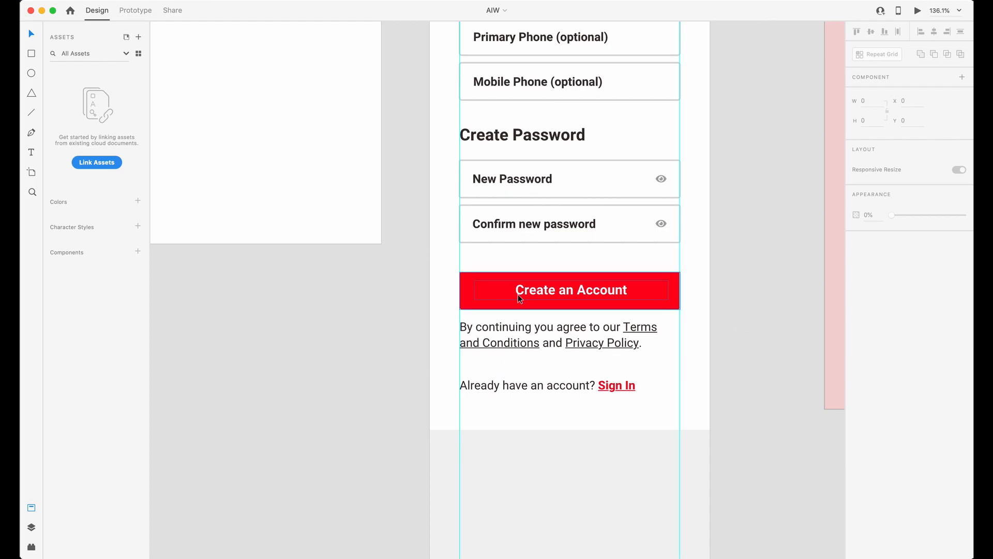
key("ctrl+Up")
Switch back to Webflow, widen the mobile portrait canvas to 390 px and review the whole form and info list.
left_click(791, 267)
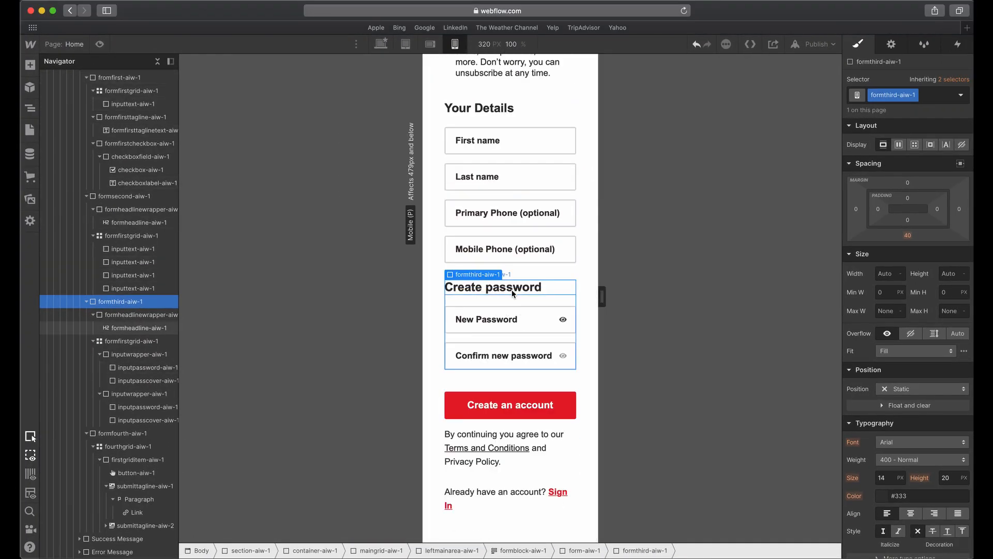
left_click_drag(598, 282, 621, 288)
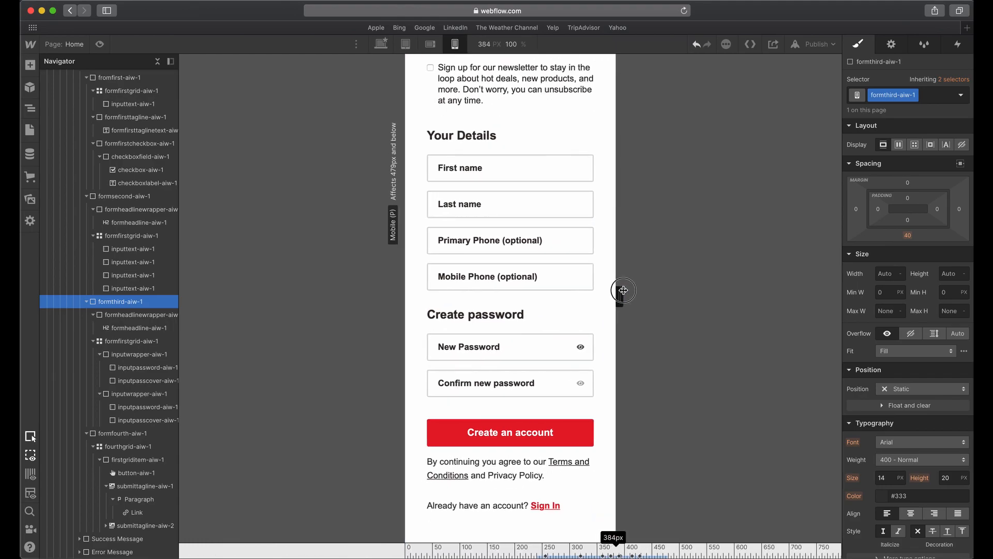
left_click(515, 317)
scroll(515, 317, "up", 10)
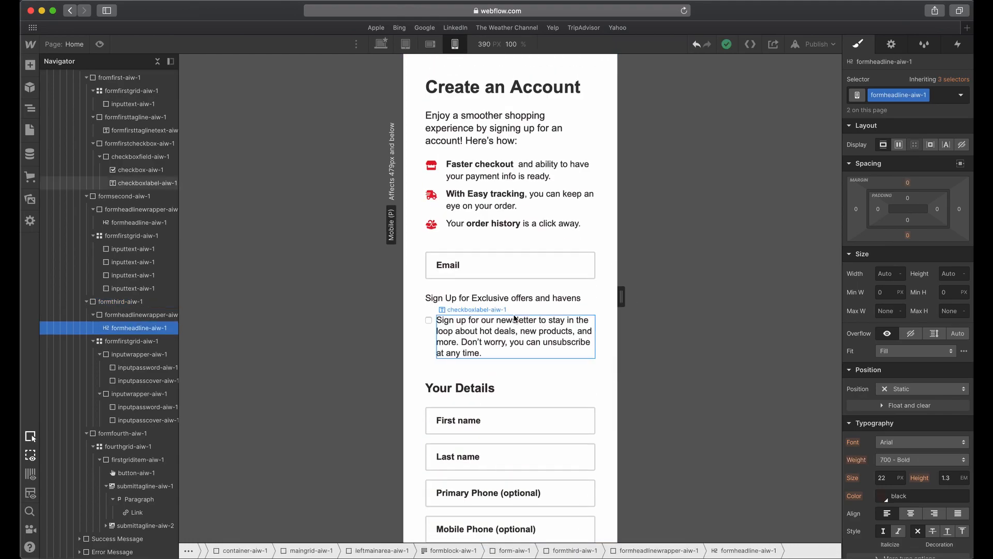
left_click(568, 228)
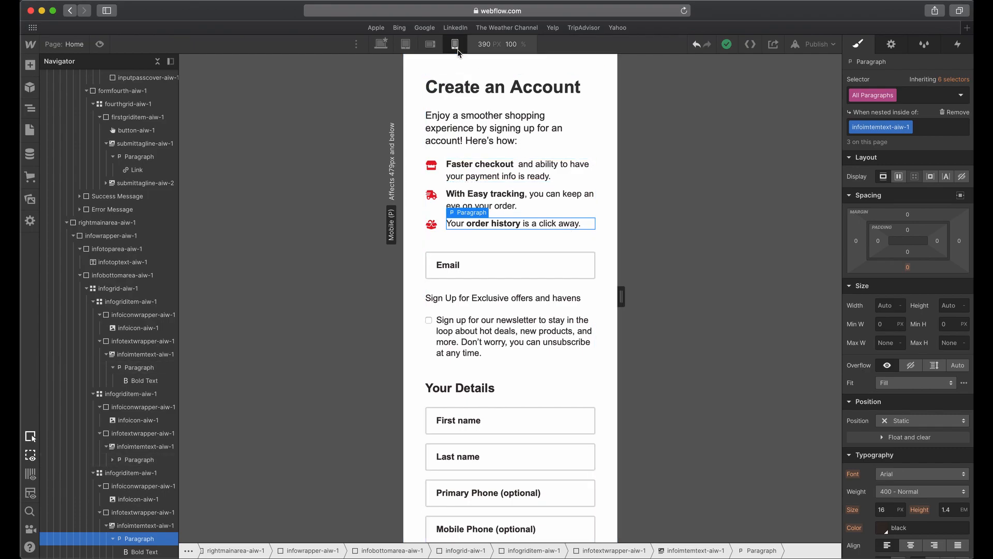
Return to the desktop layout and examine the style settings of the newsletter checkbox, checkbox-aiw-1.
left_click(380, 44)
left_click(262, 279)
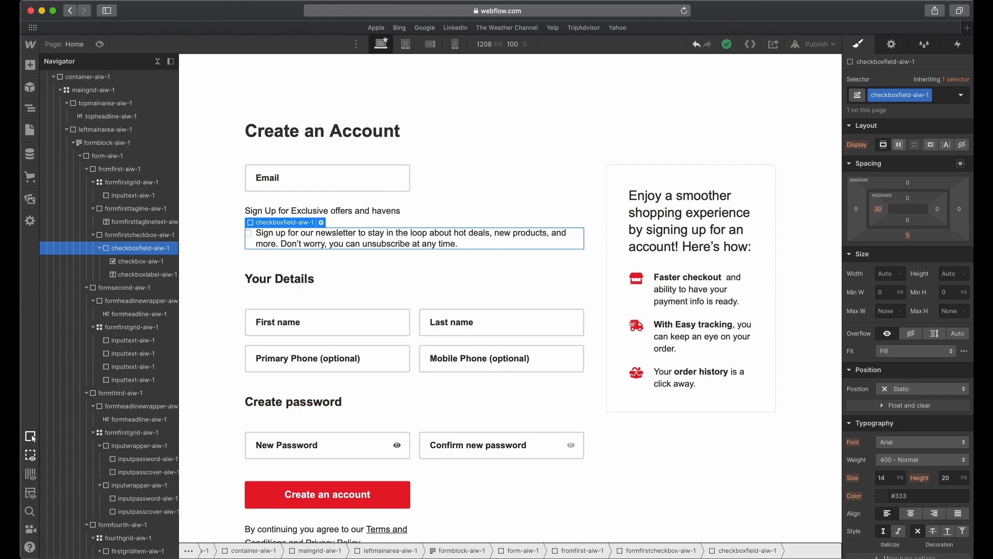
left_click(248, 233)
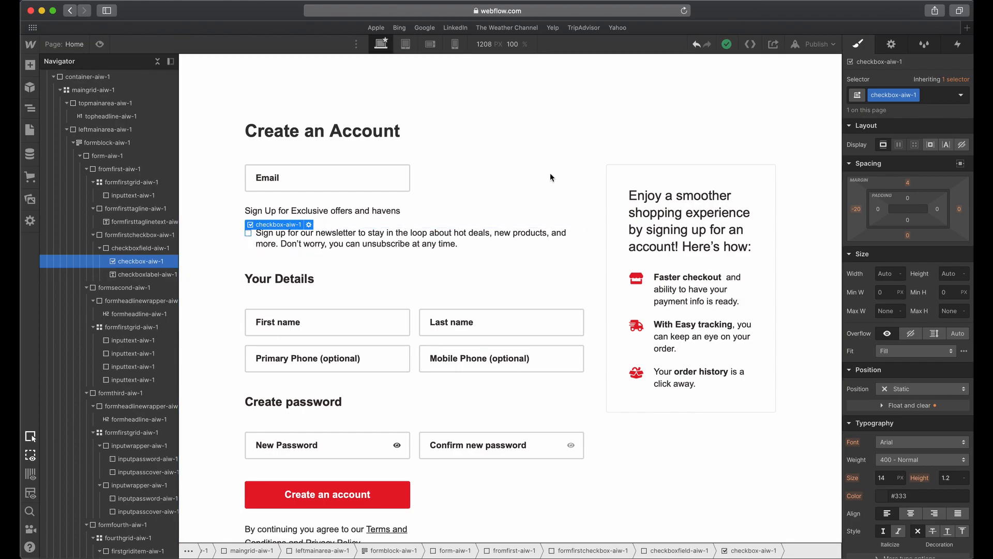
scroll(896, 273, "down", 4)
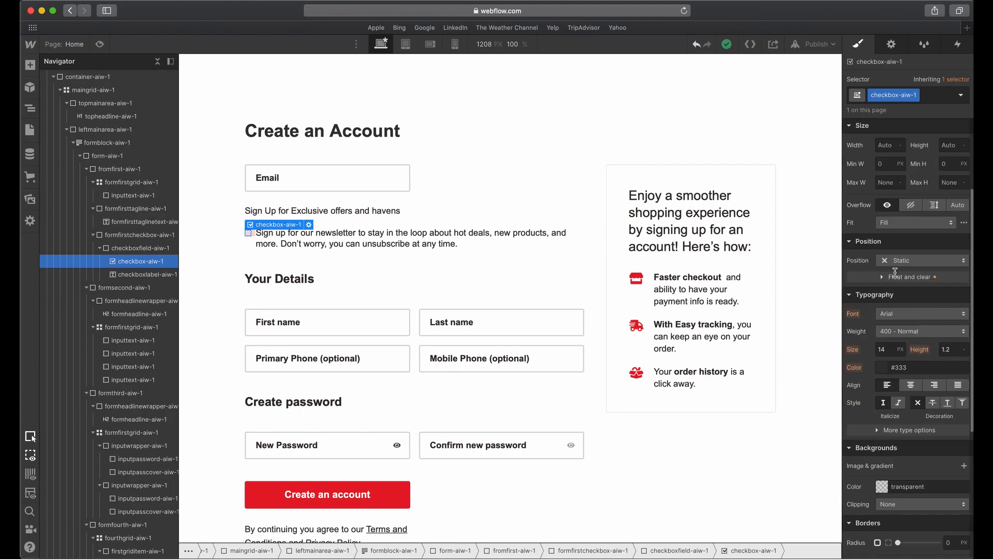
scroll(896, 213, "up", 4)
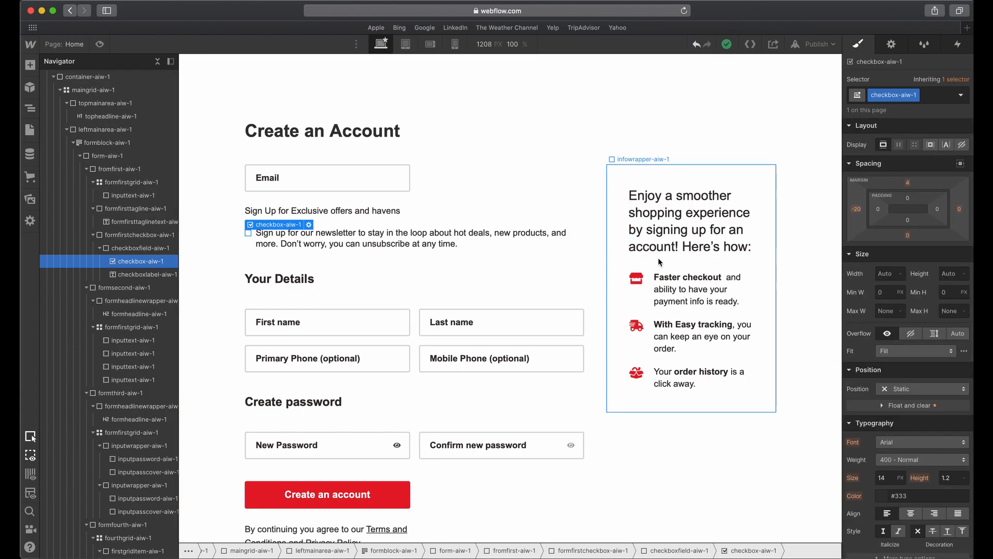